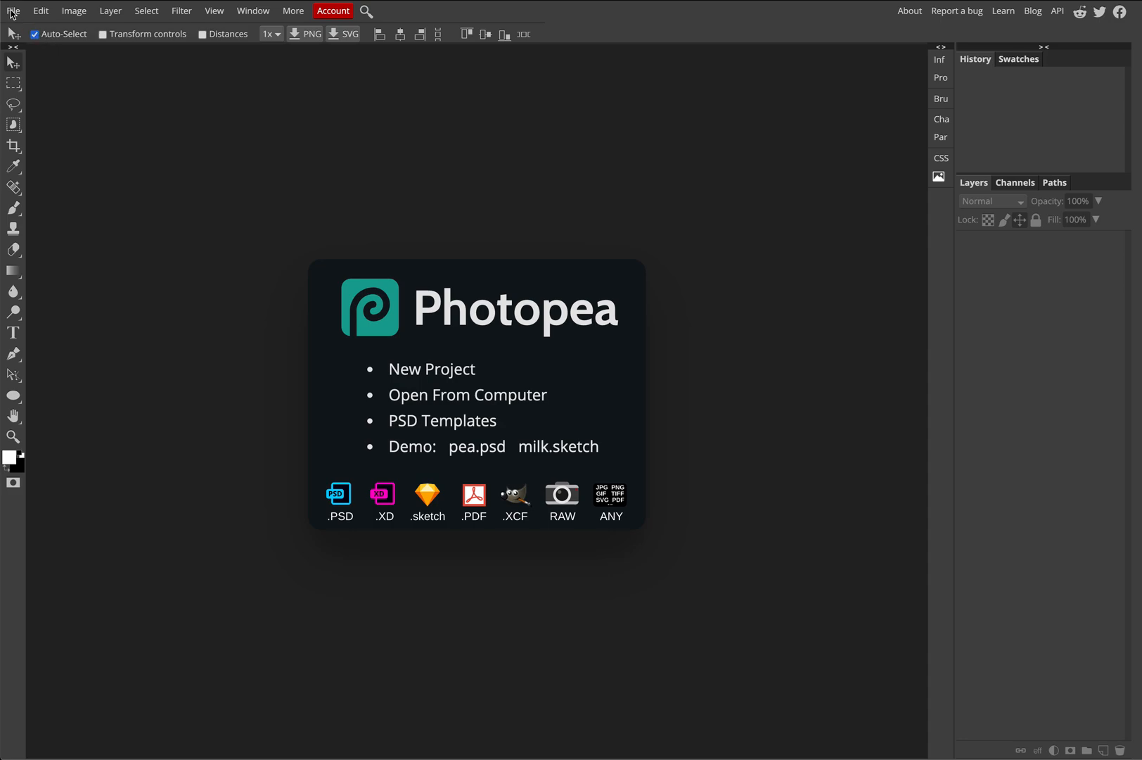
Step: Create a new 11 × 8.5 in project named Logo Concepts at 300 DPI with a white background
left_click(12, 11)
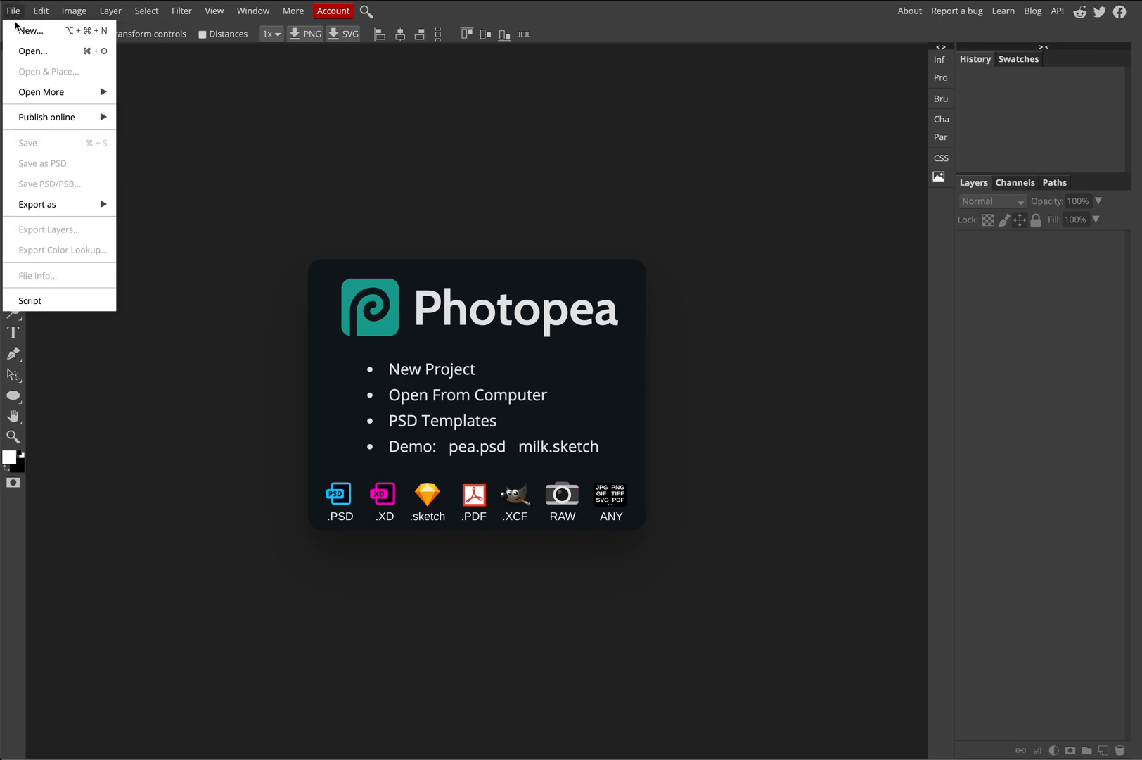
left_click(57, 37)
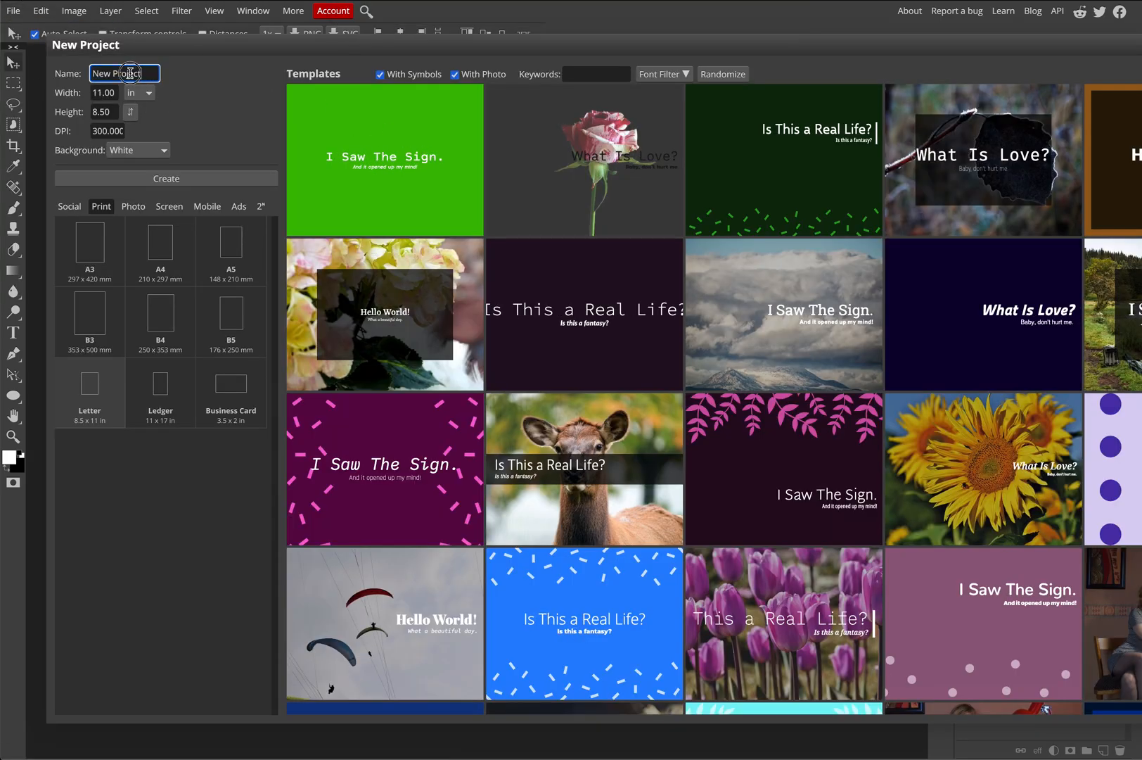
type("Logo Concpcepts")
scroll(107, 131, "down", 3)
left_click(107, 131)
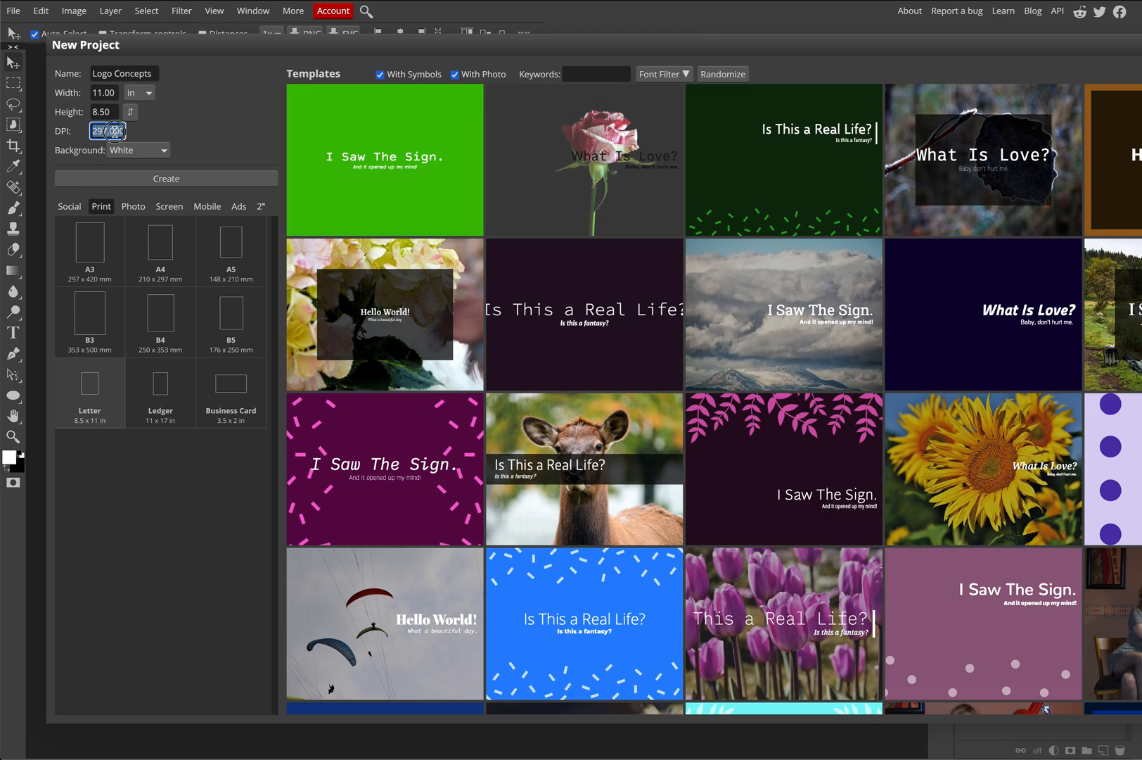
type("300")
left_click(156, 135)
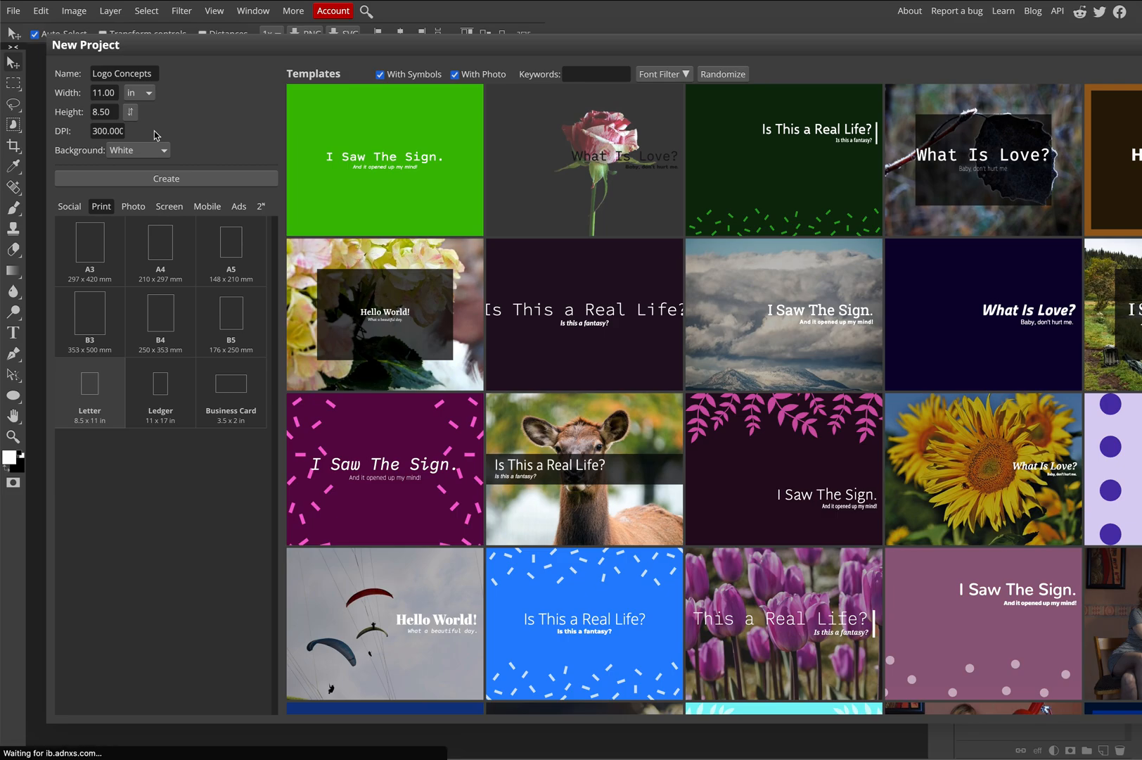
left_click(151, 180)
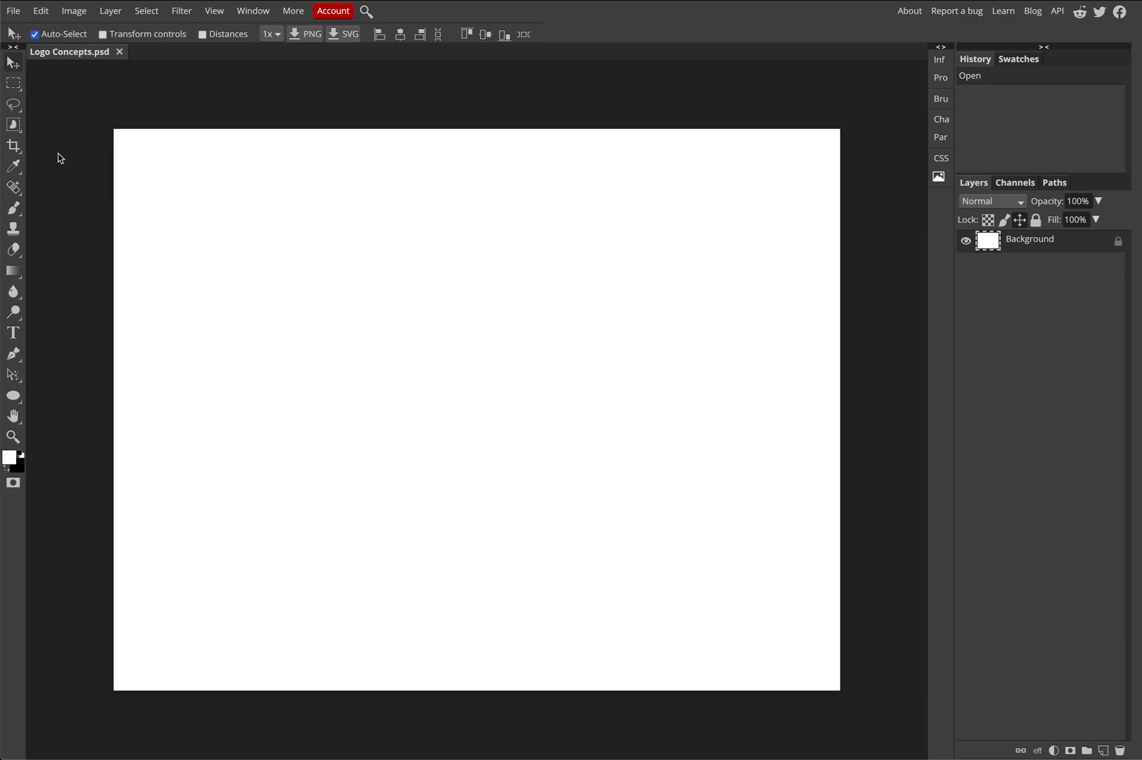
Step: Add a new layer and draw a nearly square rectangular selection in the upper-left area of the canvas
right_click(18, 89)
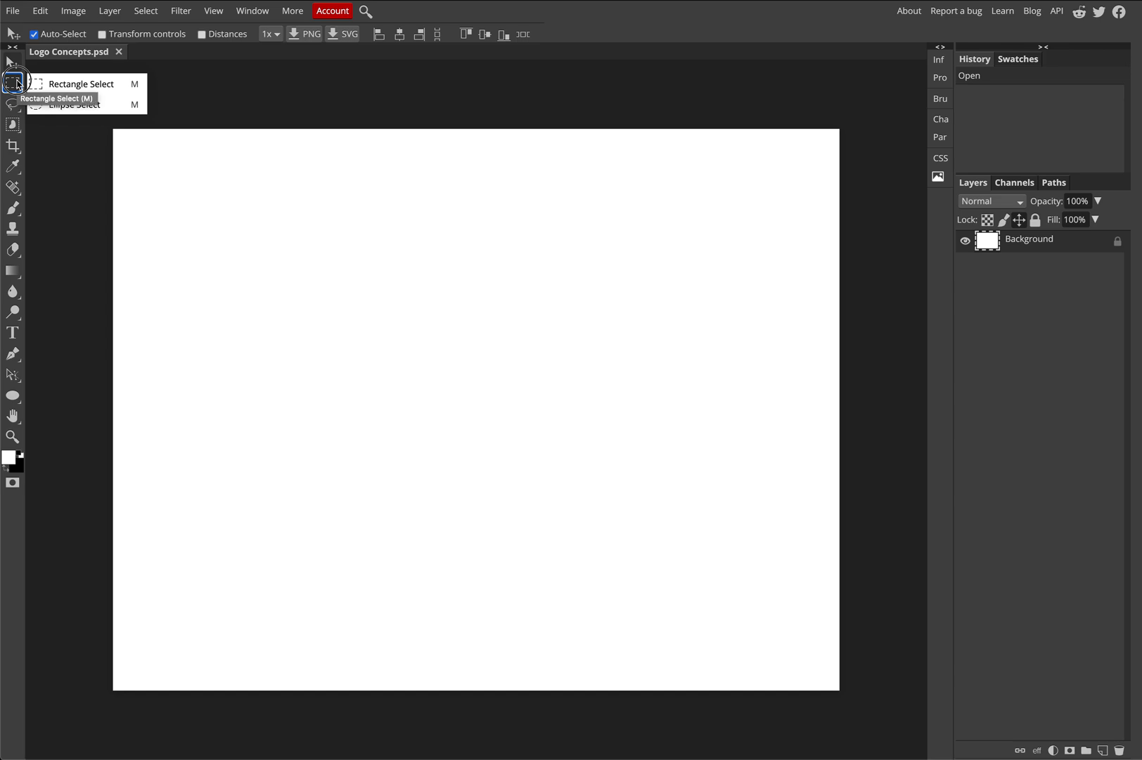
left_click(18, 84)
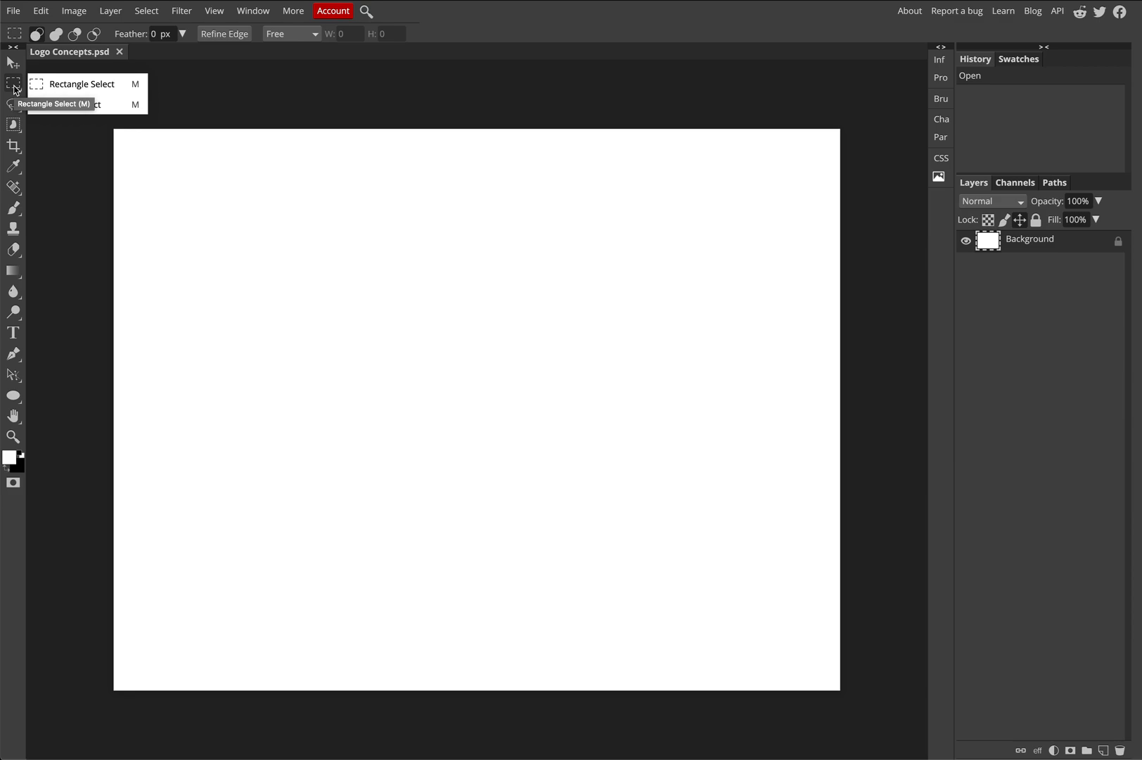
left_click(100, 85)
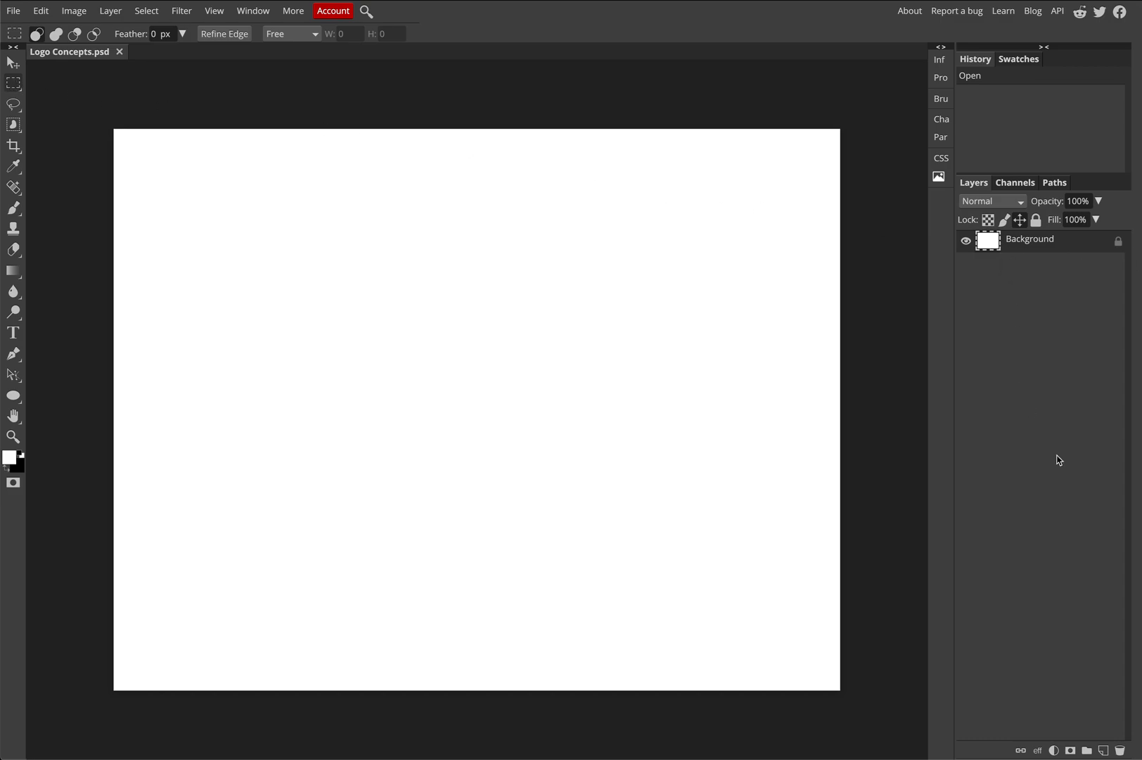
left_click(1104, 749)
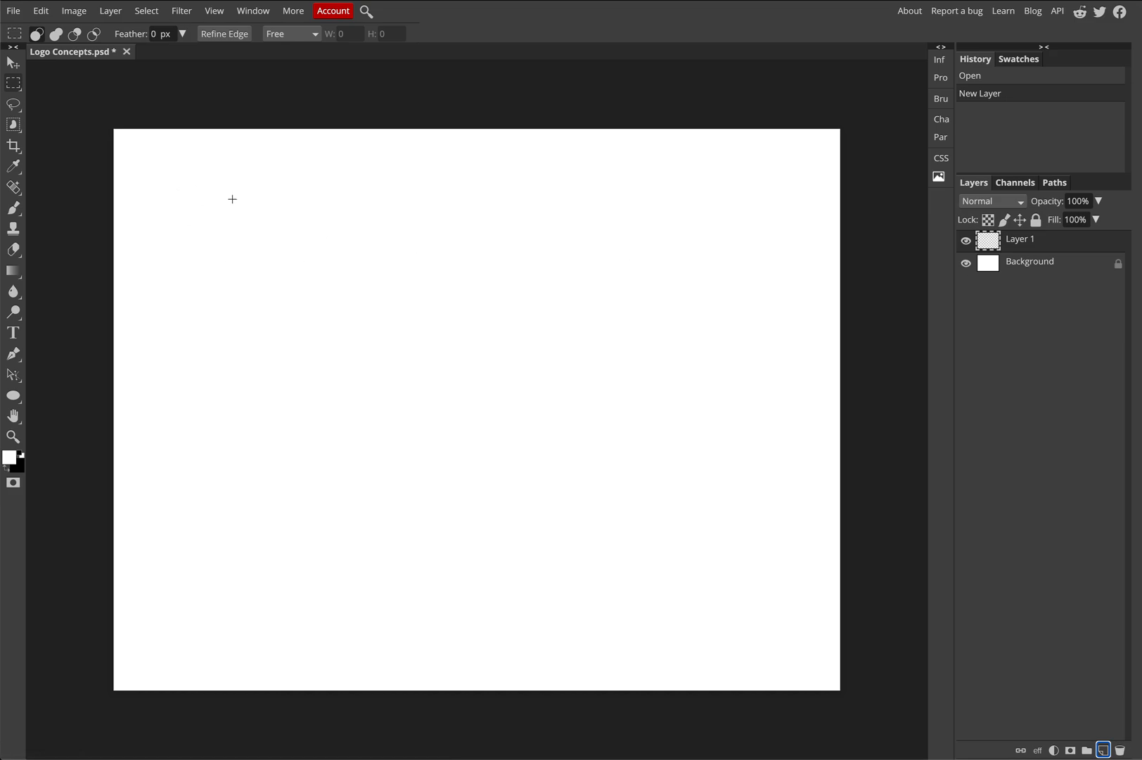
left_click_drag(203, 202, 338, 332)
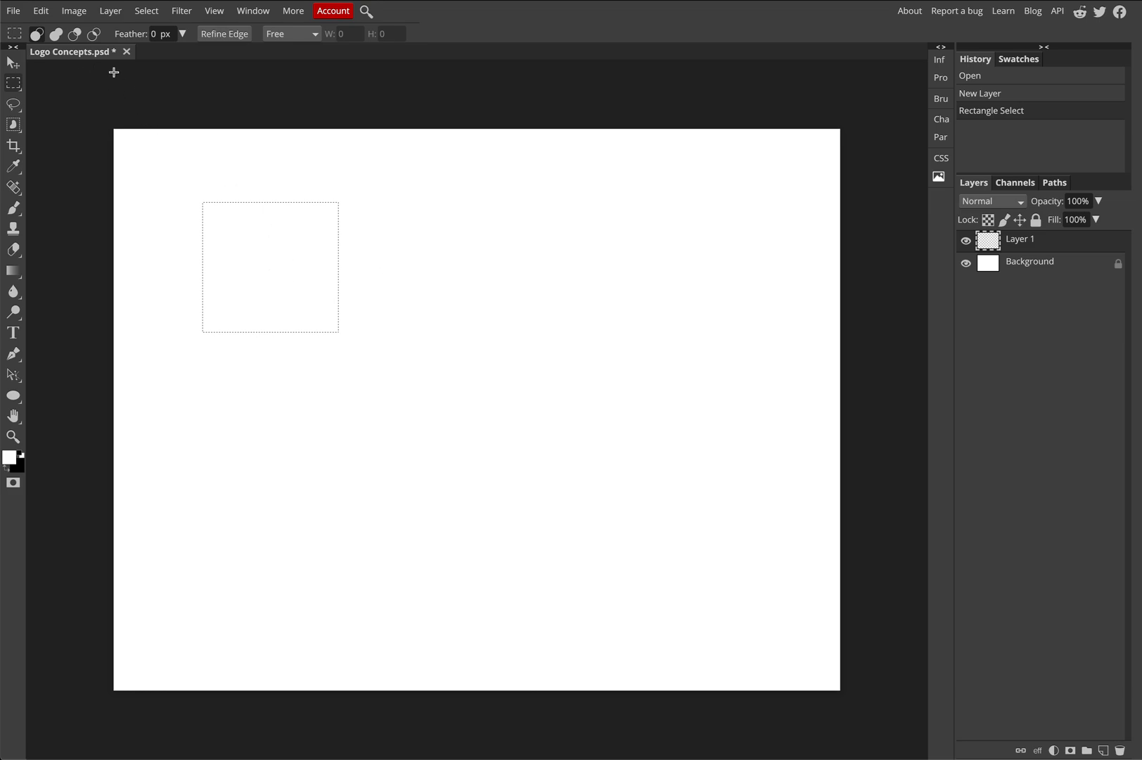
Step: Fill the rectangular selection with pure red (ff0000) using the Paint Bucket tool
right_click(12, 276)
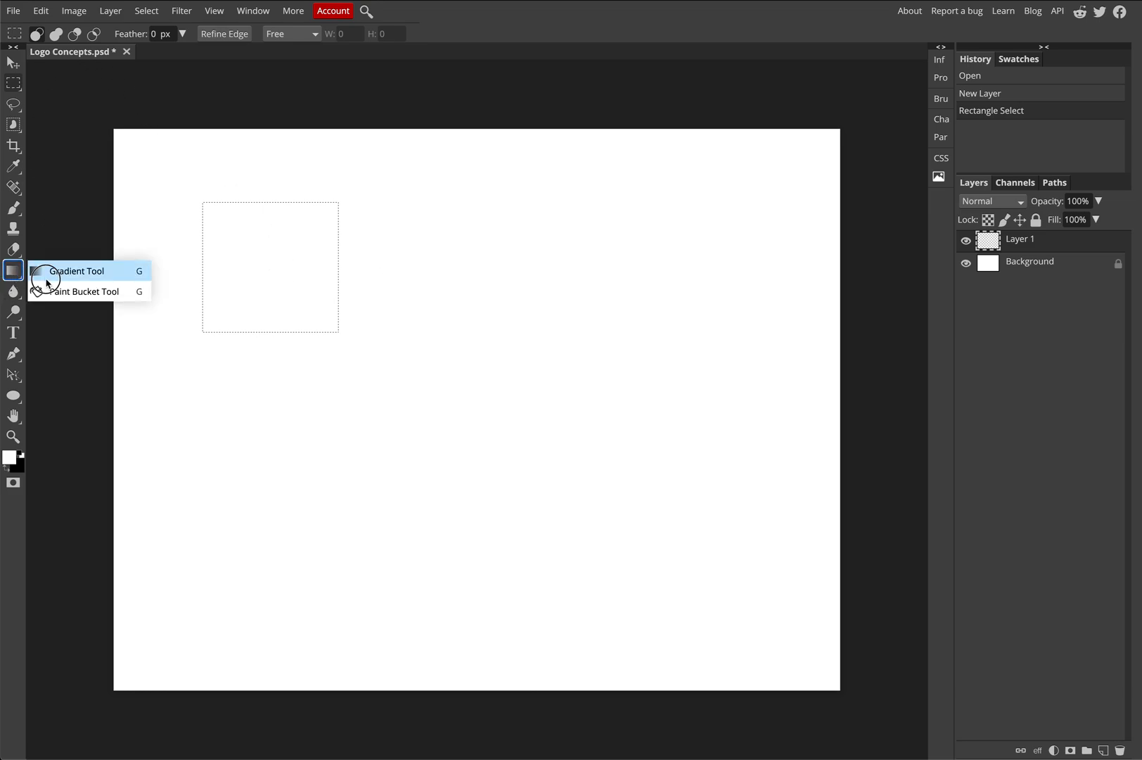
left_click(70, 298)
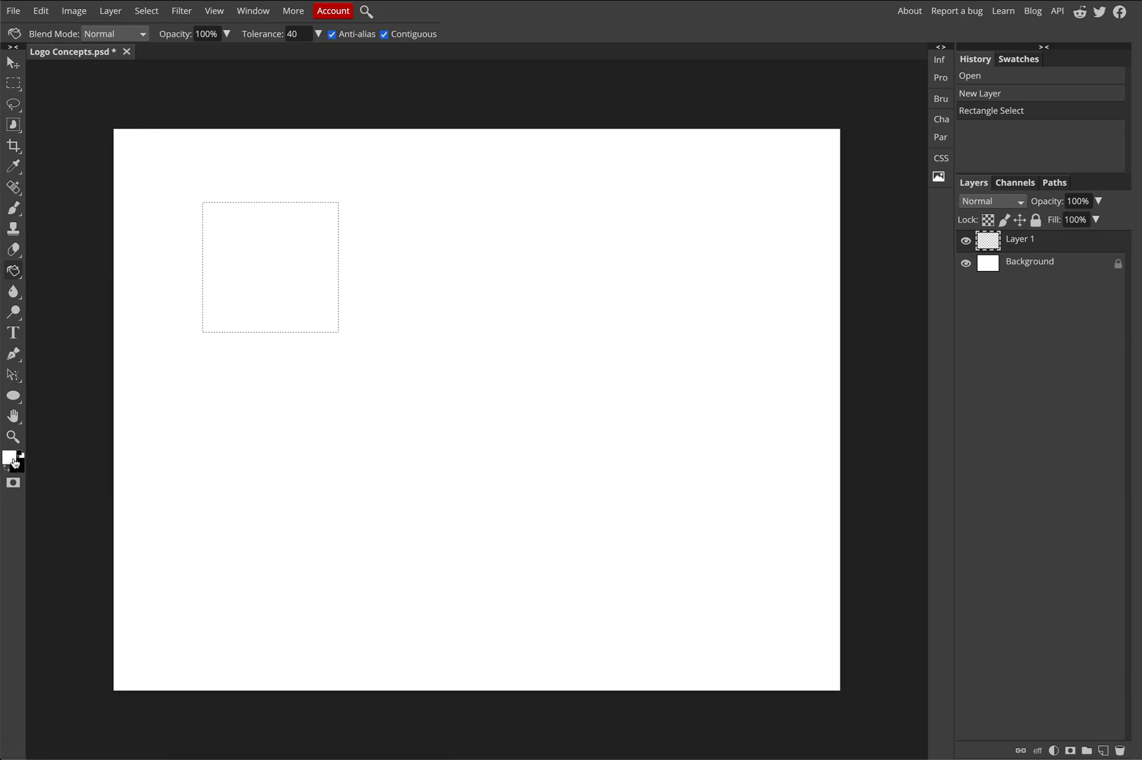
left_click(11, 461)
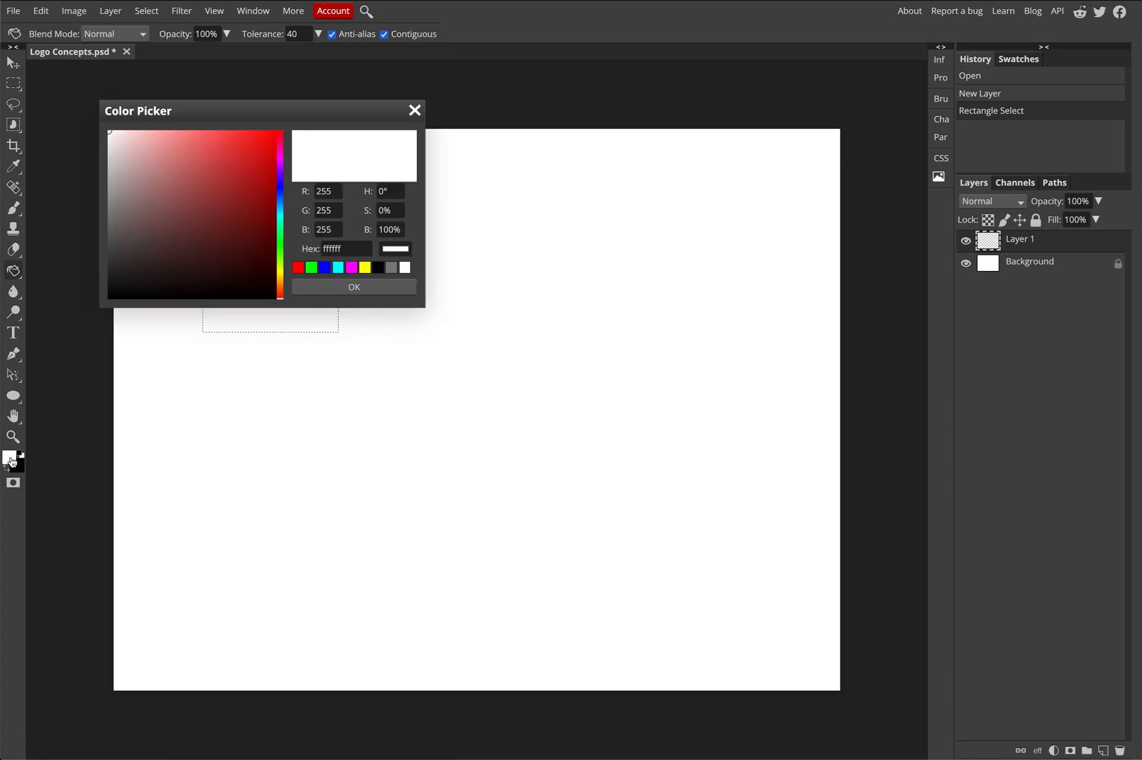
left_click(261, 165)
left_click_drag(262, 165, 309, 144)
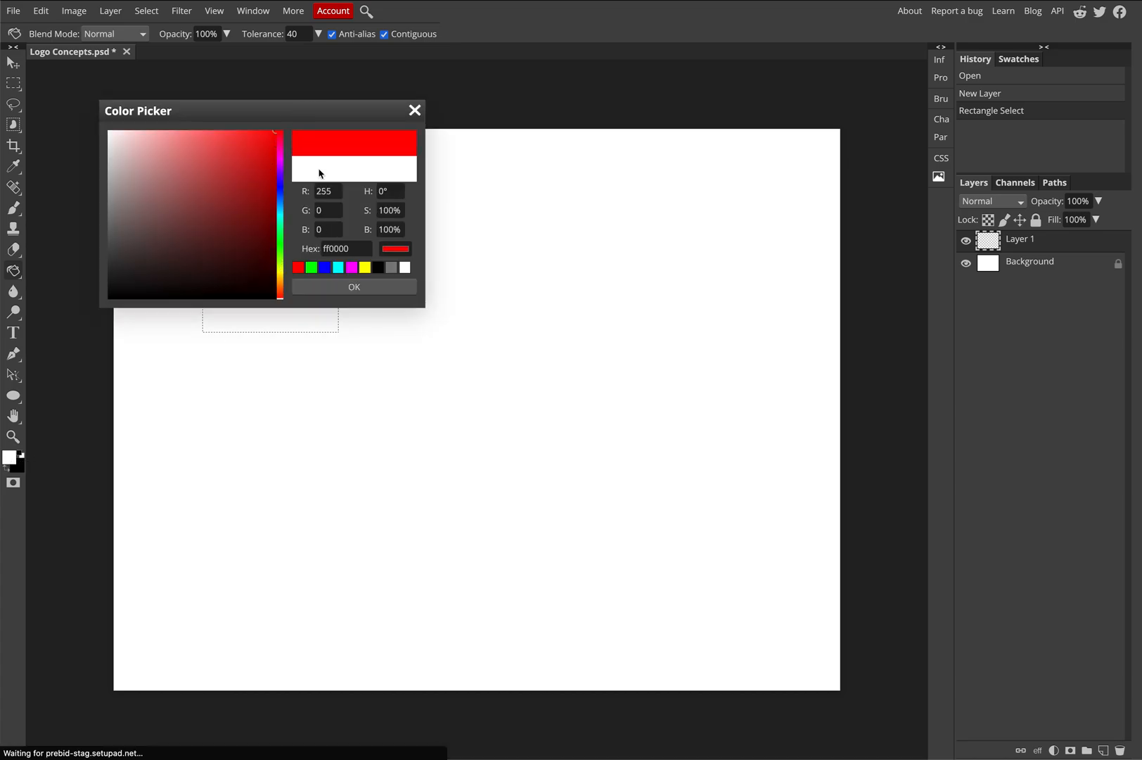
left_click(351, 287)
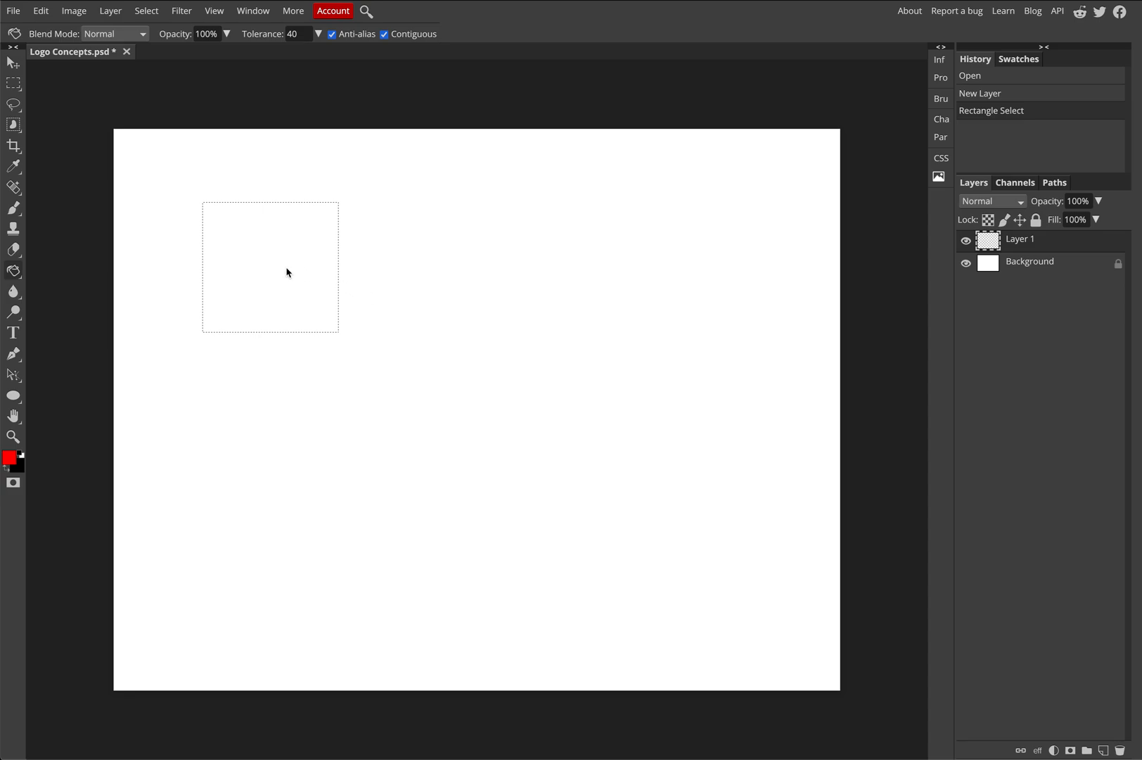
left_click(280, 302)
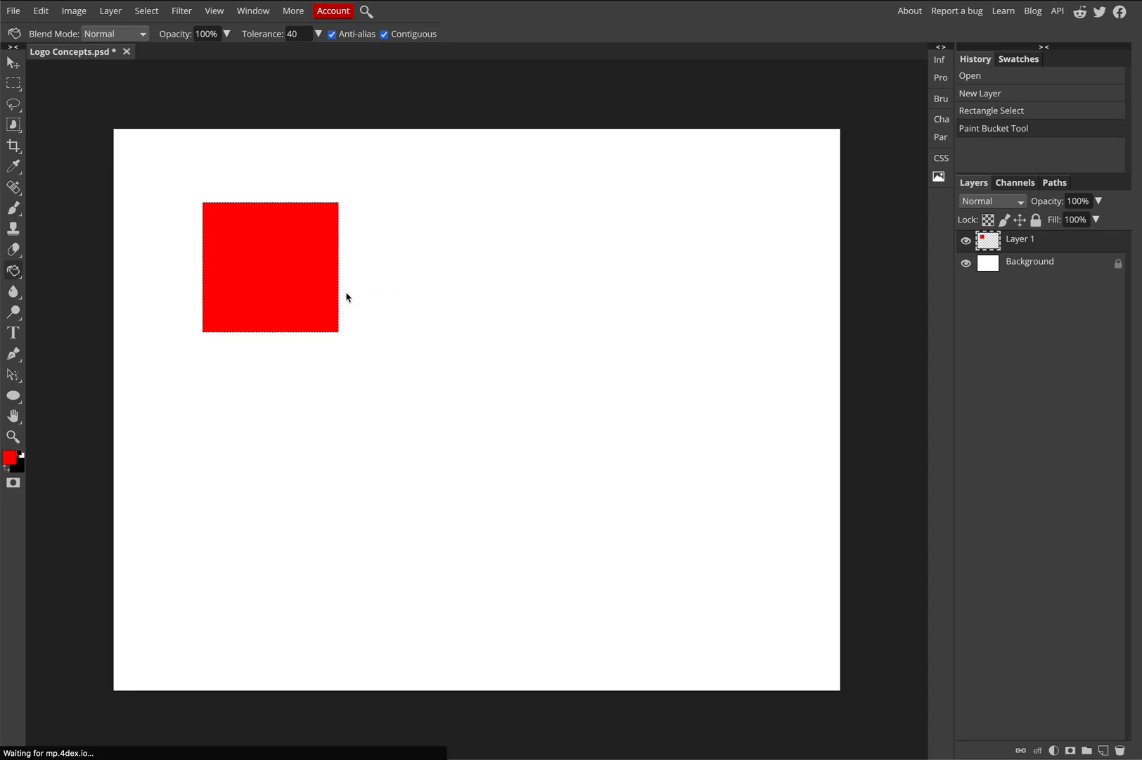
Step: Draw a circular selection to the right of the red square, similar to it in height
right_click(18, 87)
left_click(67, 103)
left_click_drag(404, 206, 530, 345)
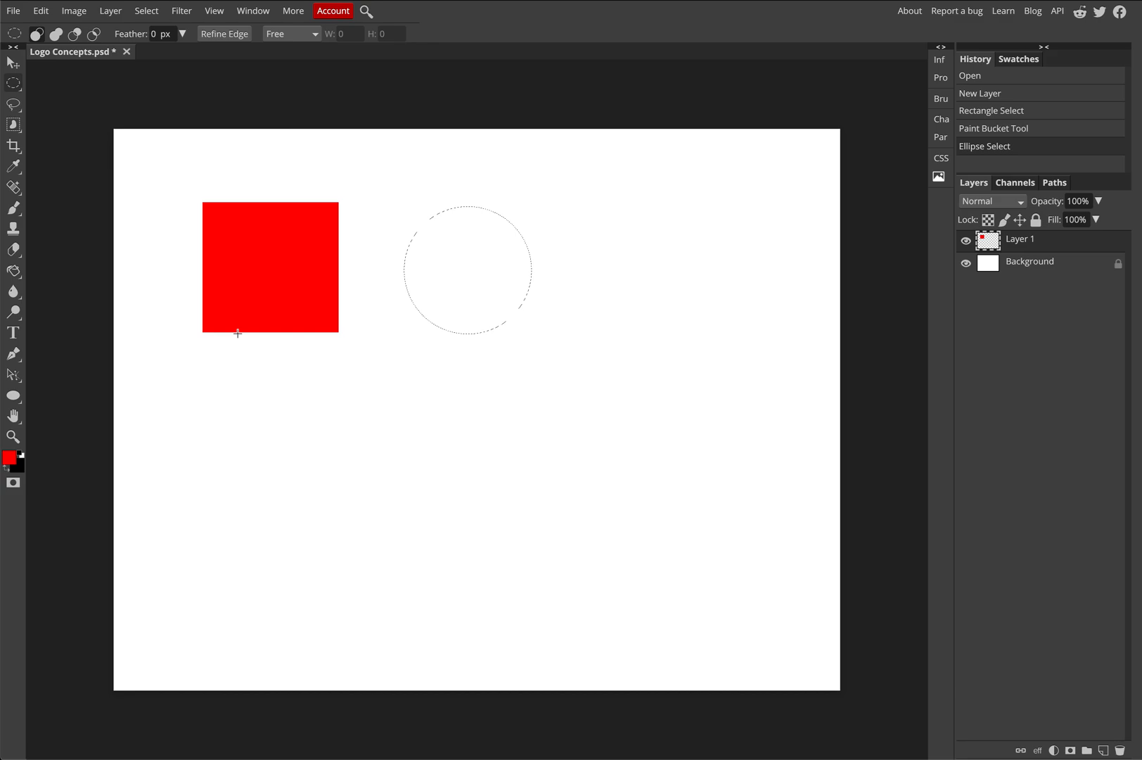
Step: Fill the circular selection with pure blue (0000ff) using the Paint Bucket tool
left_click(9, 458)
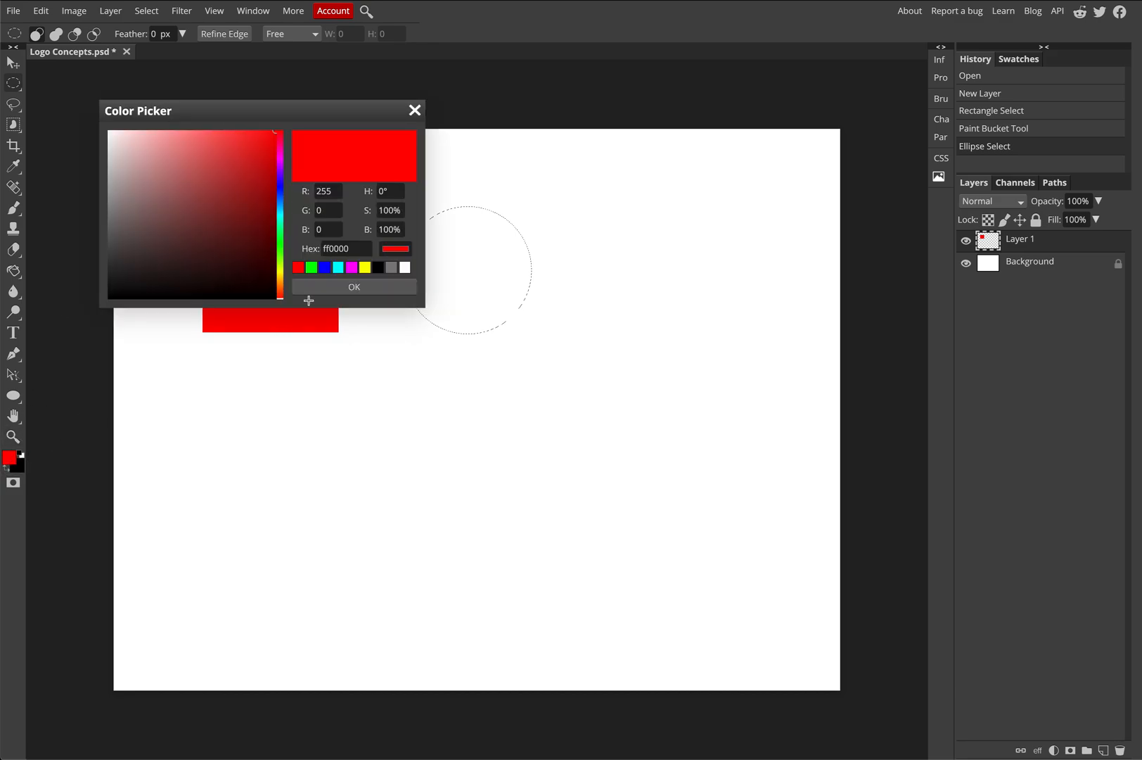
left_click(324, 267)
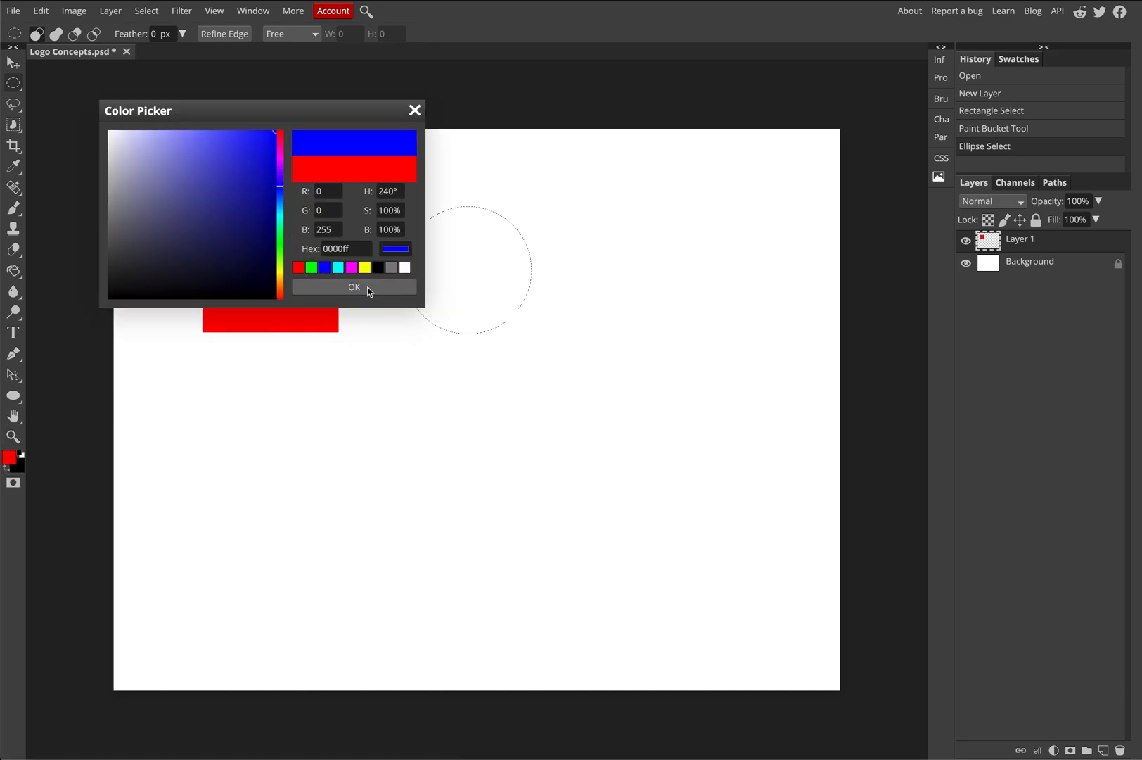
left_click(369, 287)
left_click(13, 271)
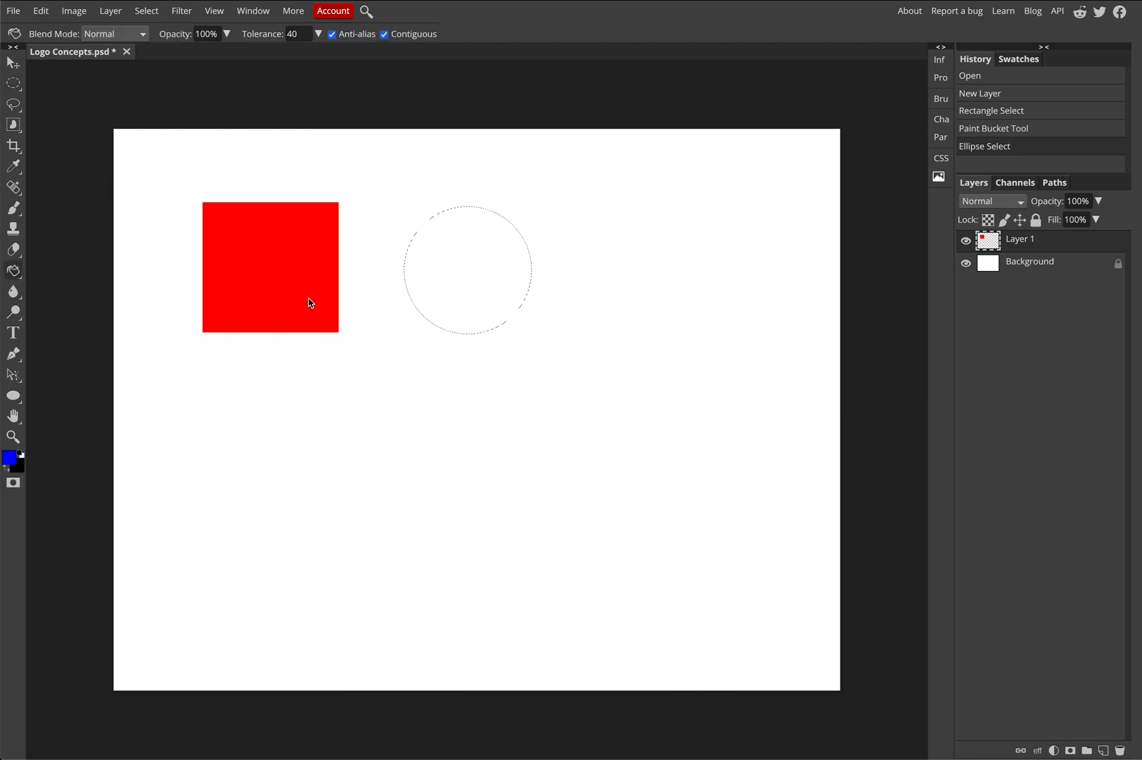
left_click(462, 255)
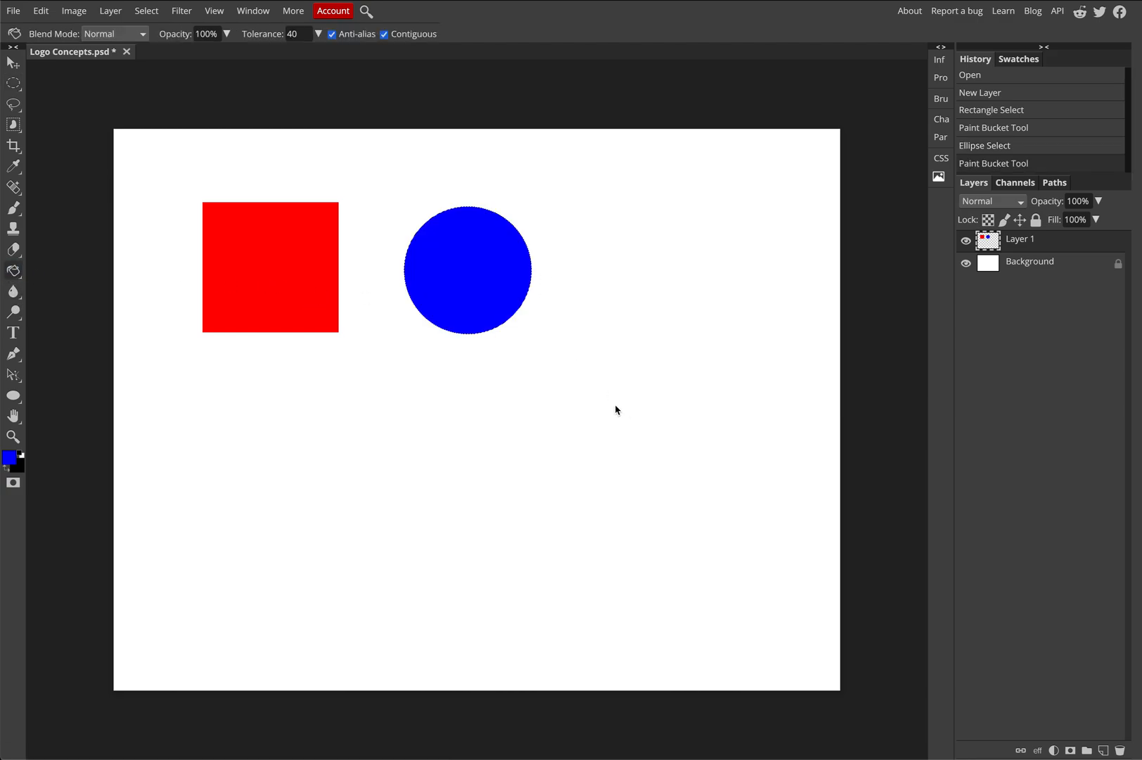
Step: Draw a rectangular selection, slightly wider than tall, to the right of the blue circle
left_click(13, 62)
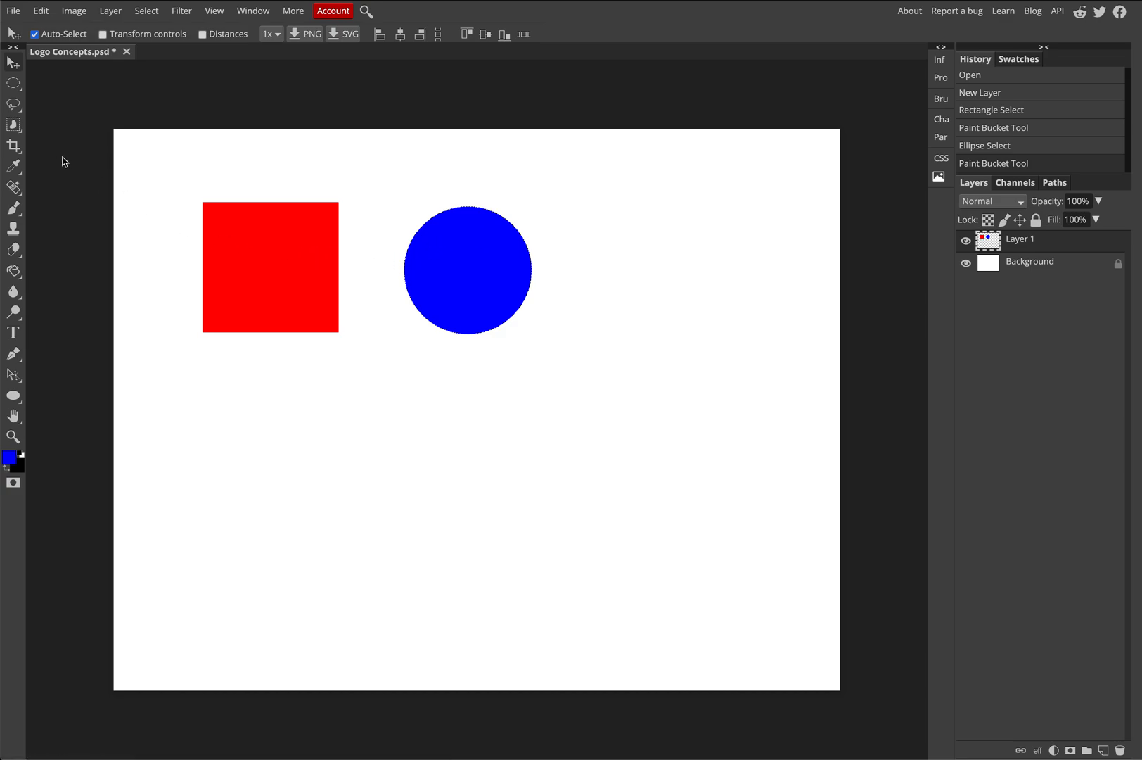
left_click(14, 84)
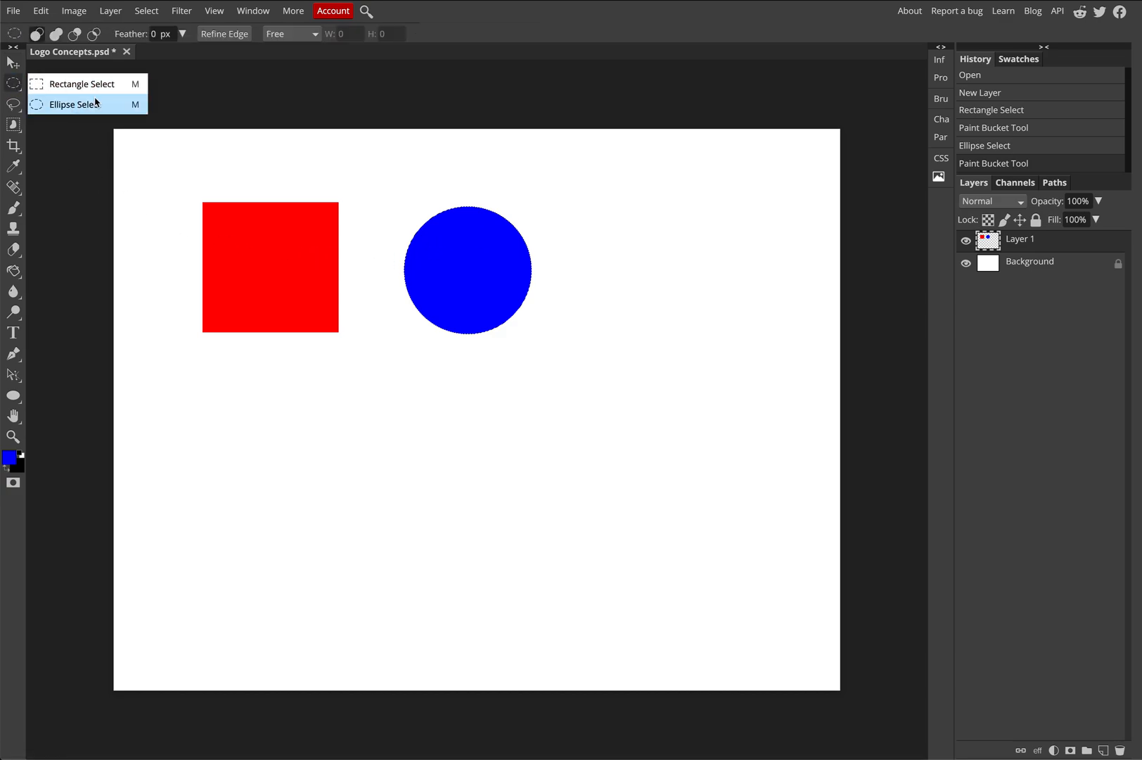
left_click(97, 85)
left_click_drag(607, 233, 745, 346)
Step: Add a flat elliptical selection about 680 by 240 px over the rectangular selection's top edge to form a bread-slice outline
left_click(17, 88)
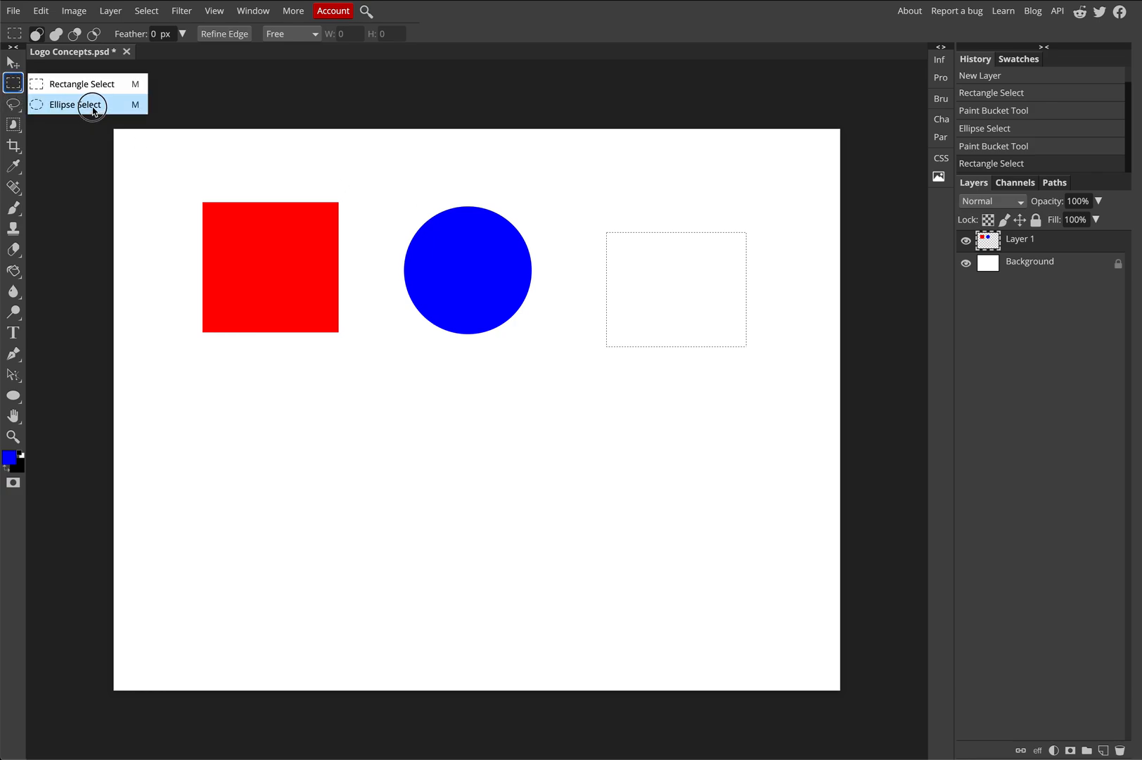
left_click(90, 105)
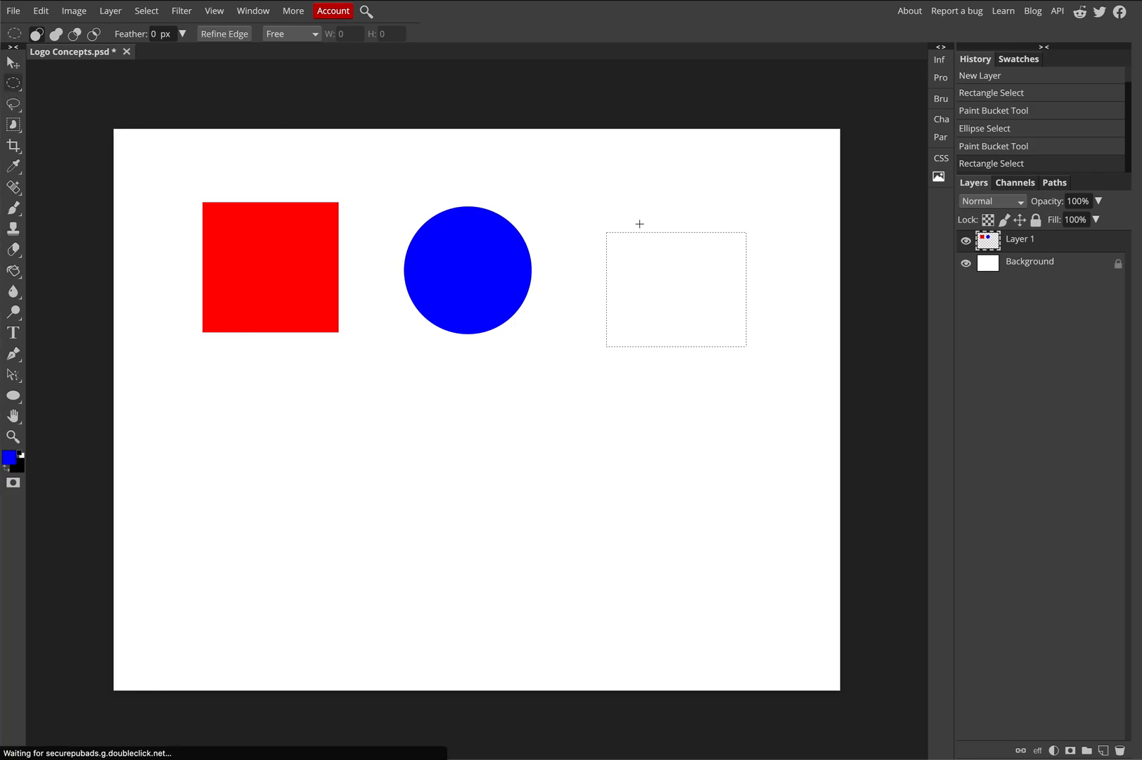
key("shift")
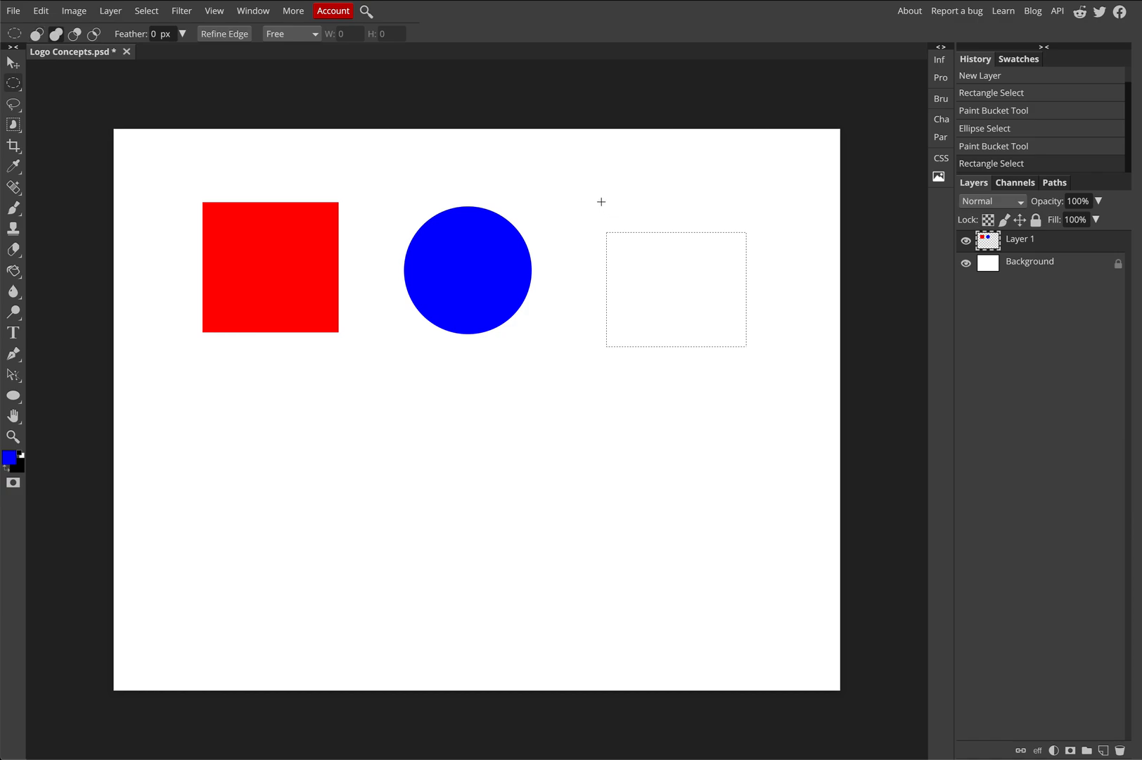
left_click_drag(602, 201, 750, 253)
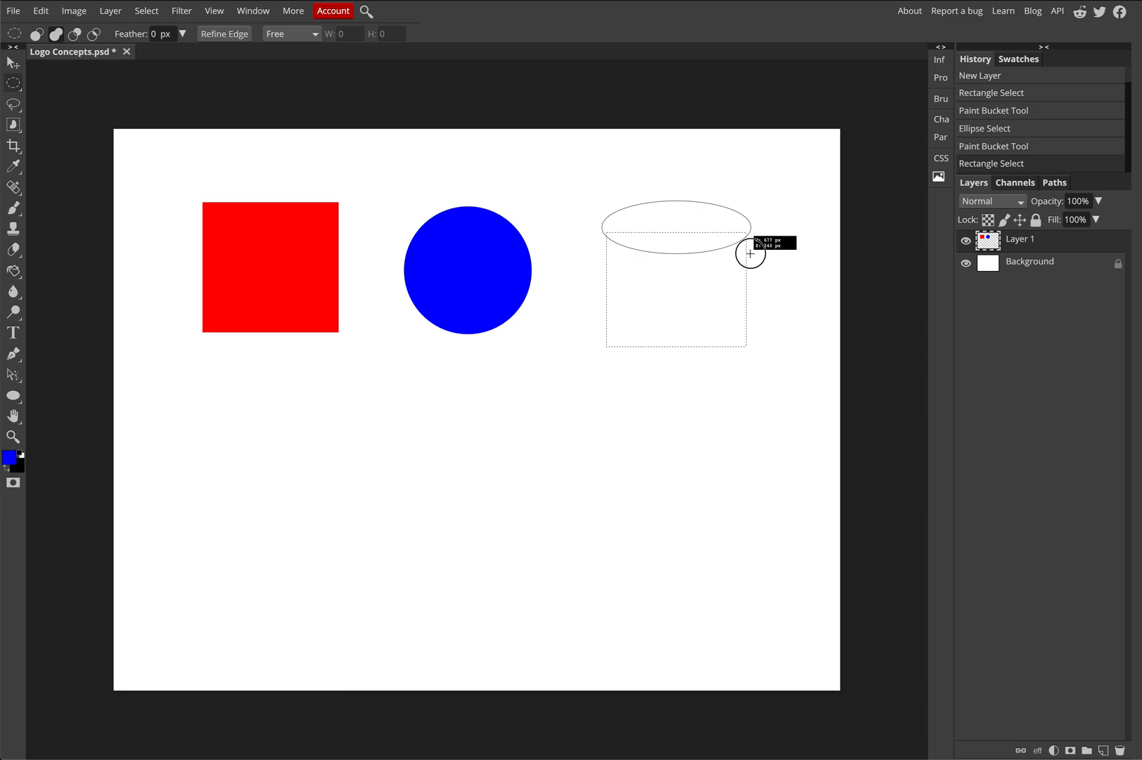
left_click_drag(750, 253, 750, 252)
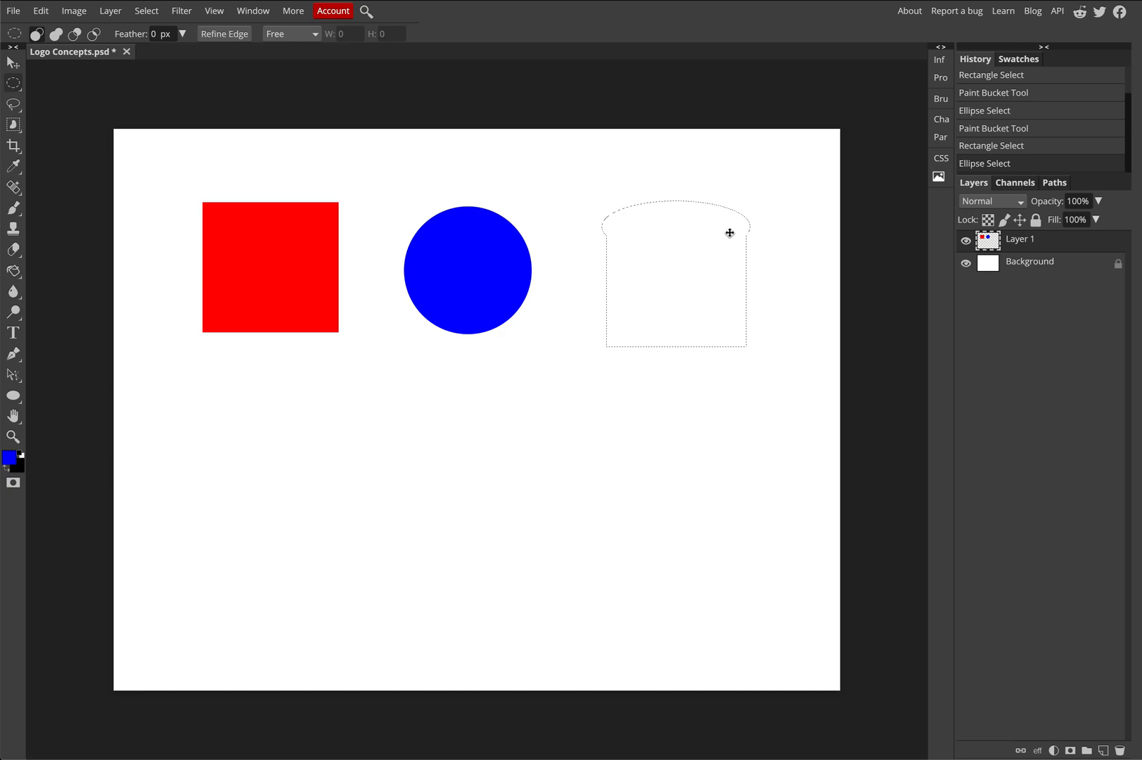
Step: Fill the combined bread-slice selection with pure yellow (ffff00) using the Paint Bucket tool
left_click(9, 458)
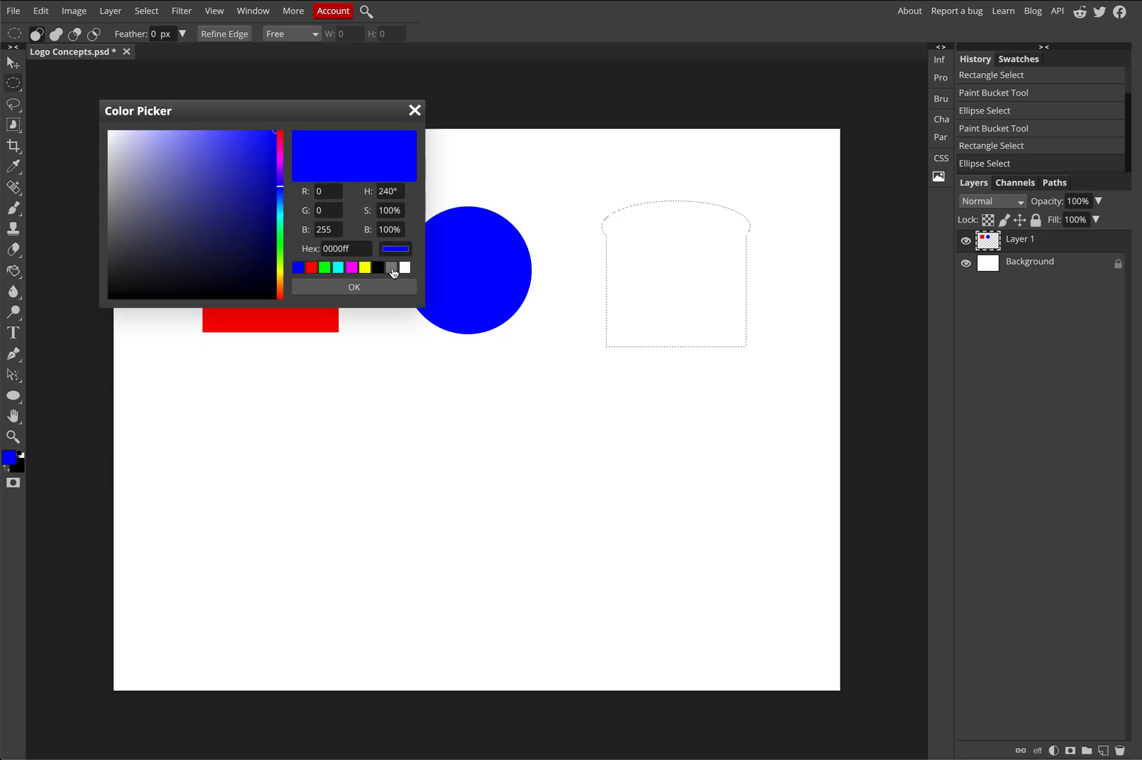
left_click(365, 268)
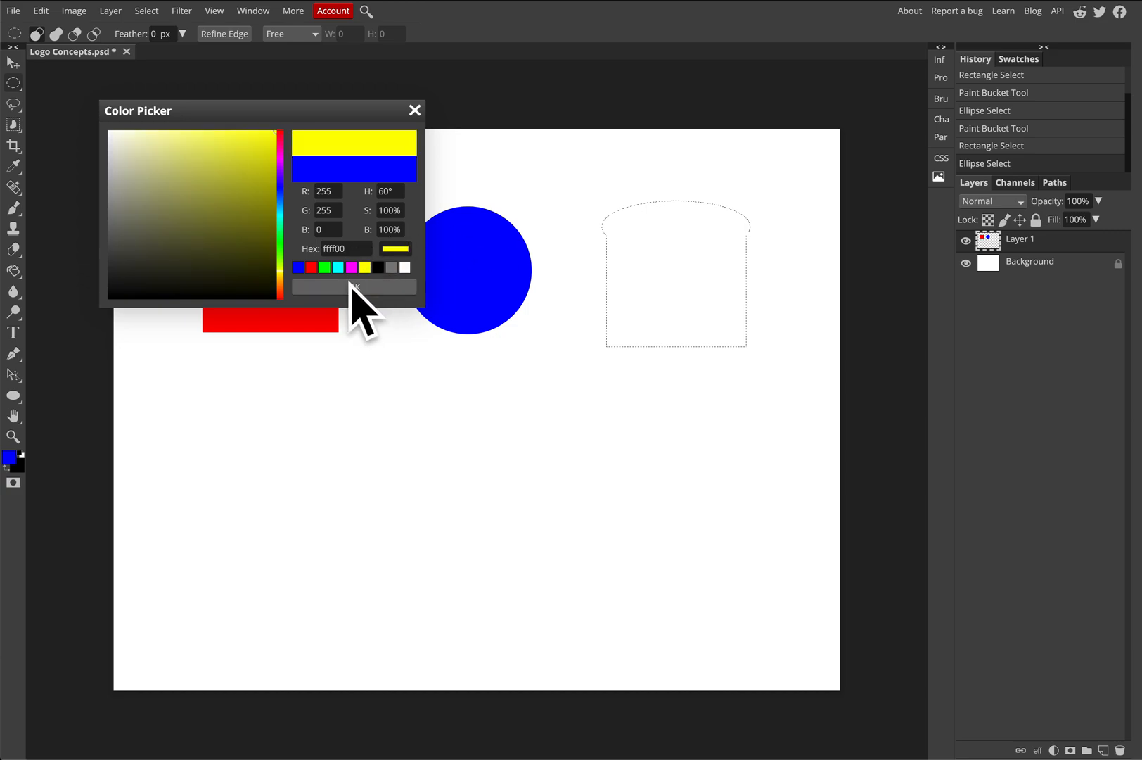
left_click(353, 286)
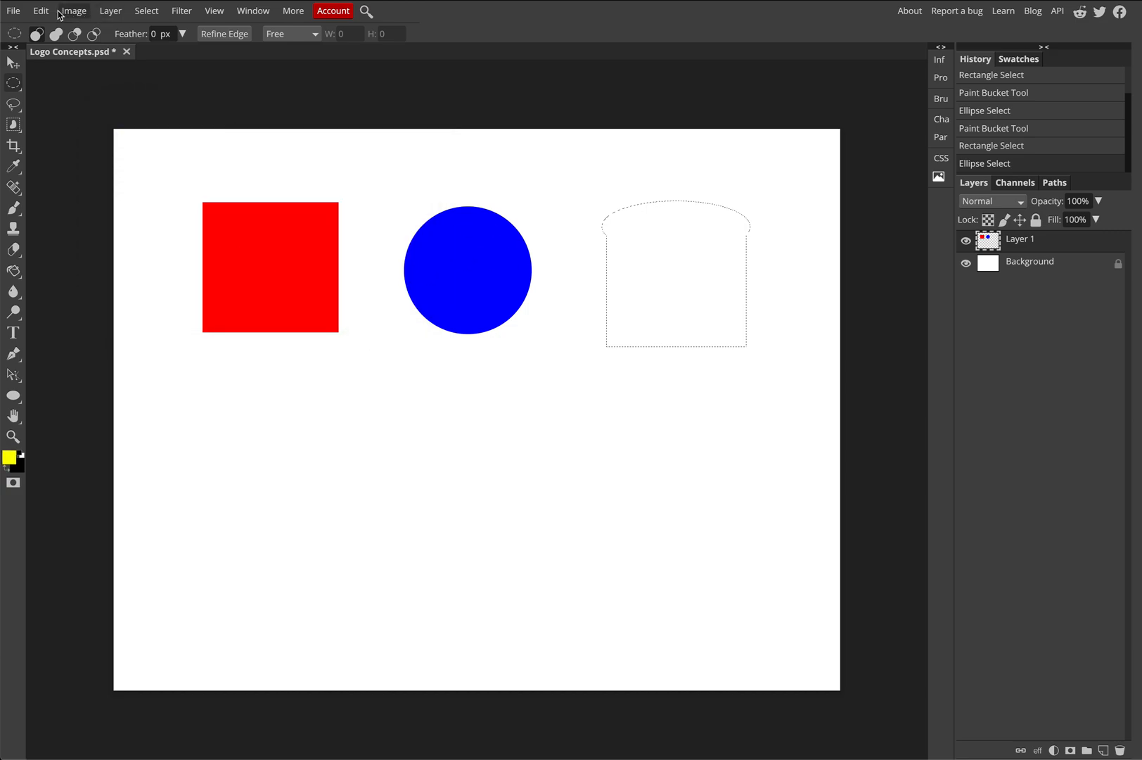
left_click(13, 270)
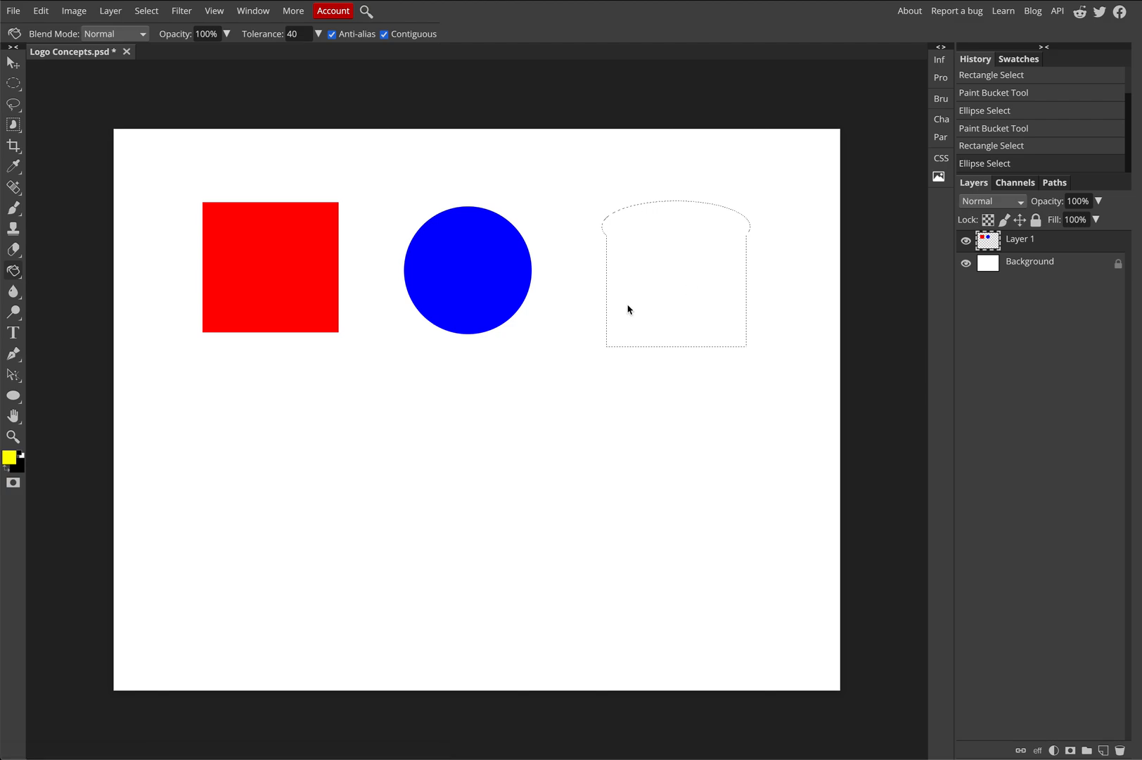
left_click(615, 322)
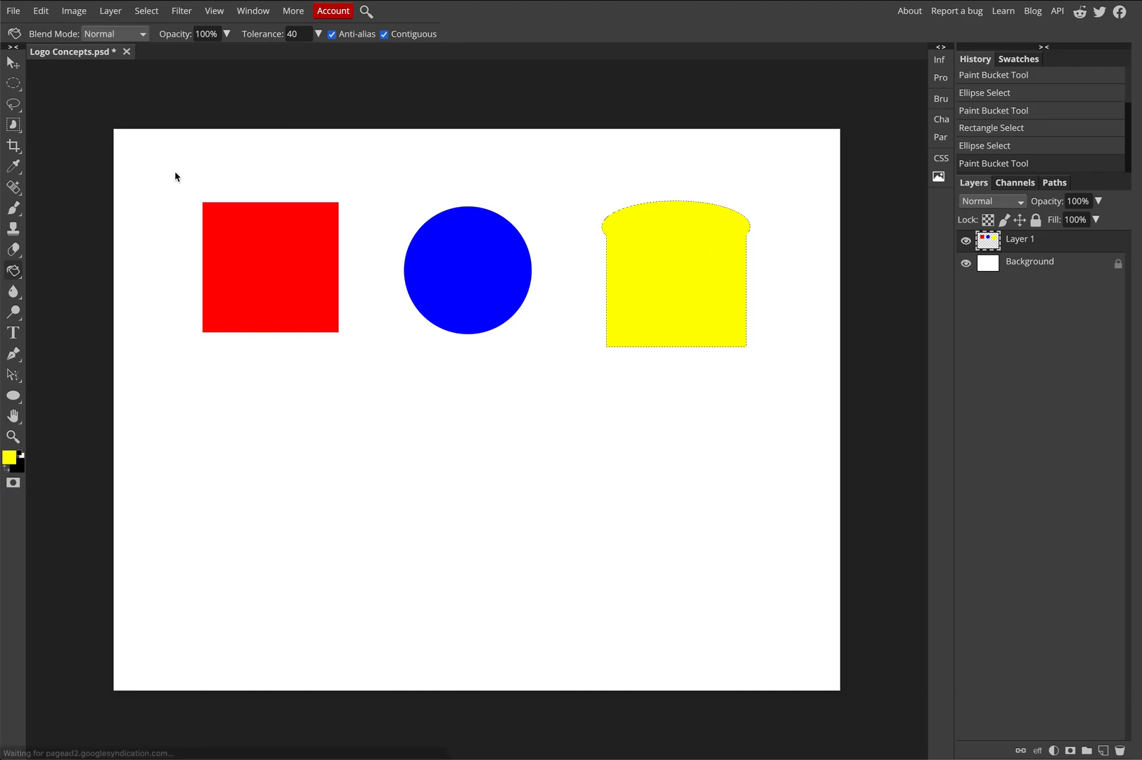
Step: Refill the bread-slice selection with a light bread yellow (f8da74) using the Paint Bucket tool, and deselect it
left_click(10, 459)
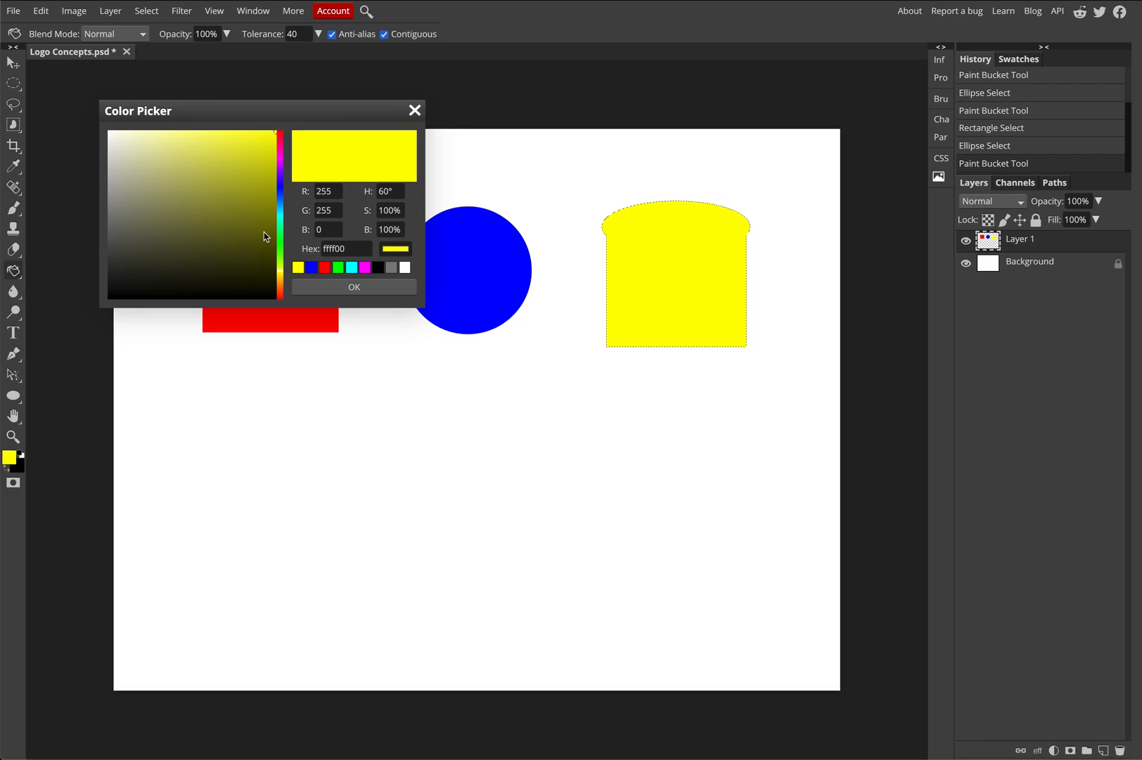
left_click_drag(280, 262, 281, 278)
left_click(198, 135)
left_click(356, 287)
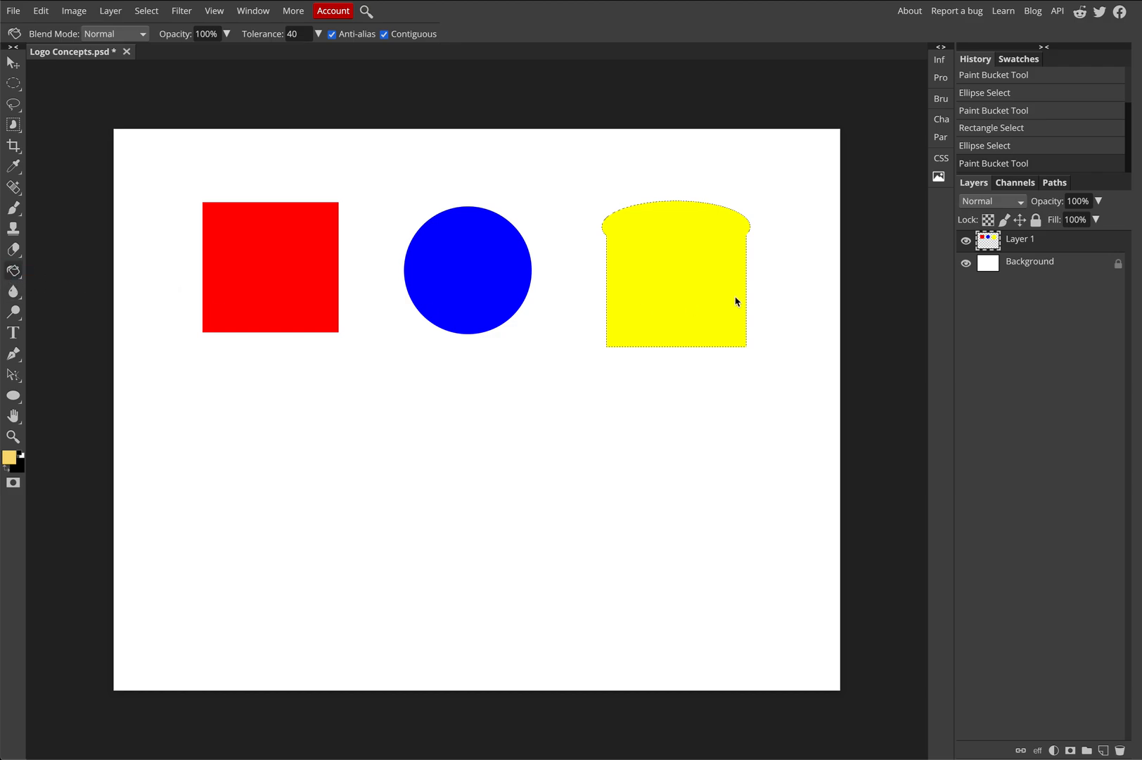
left_click(693, 289)
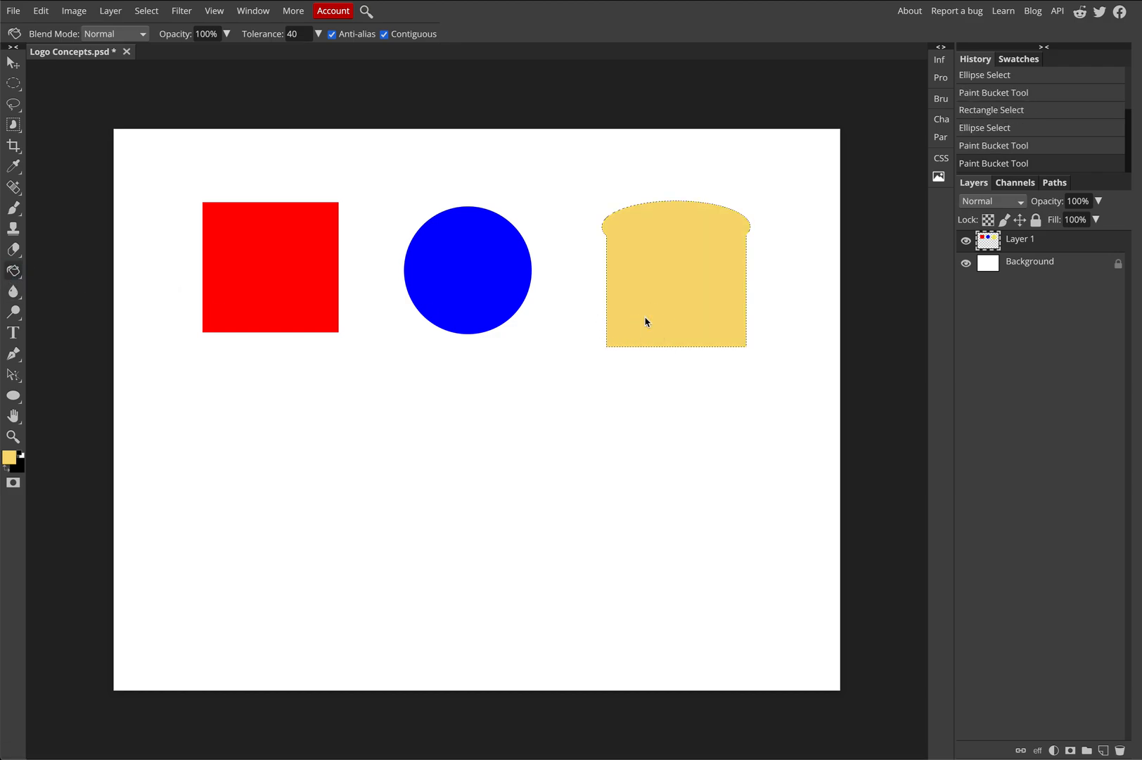
left_click(13, 83)
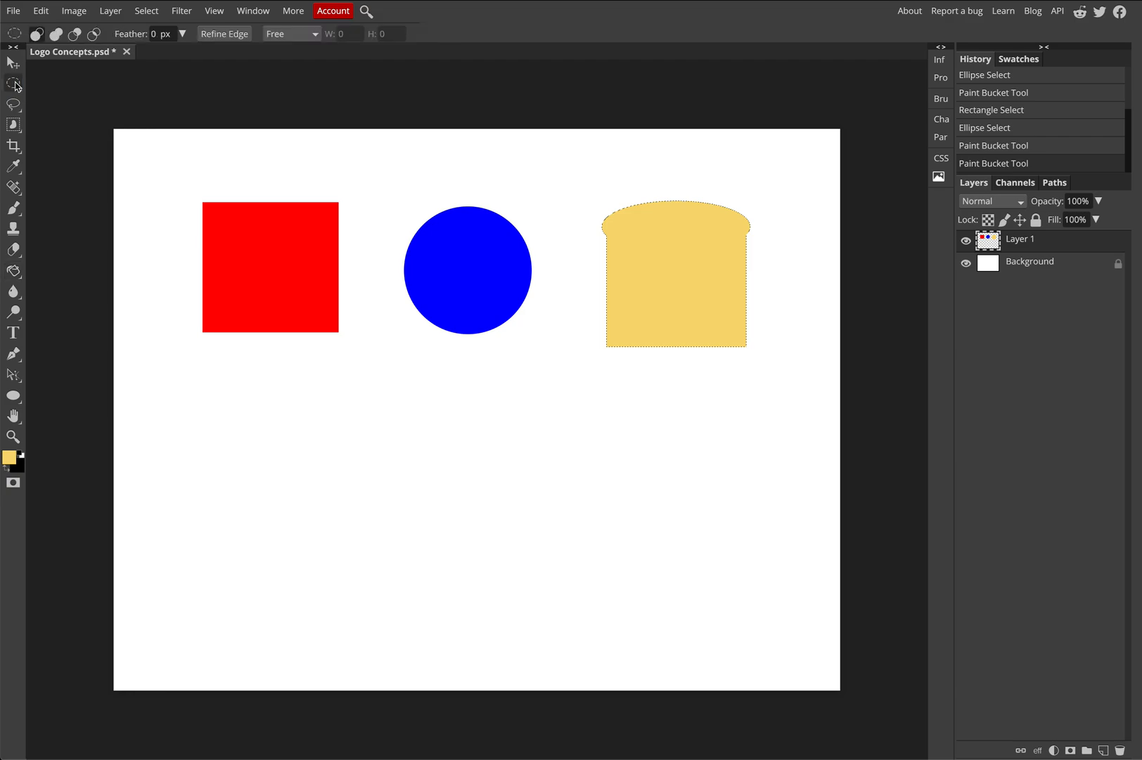
key("ctrl+d")
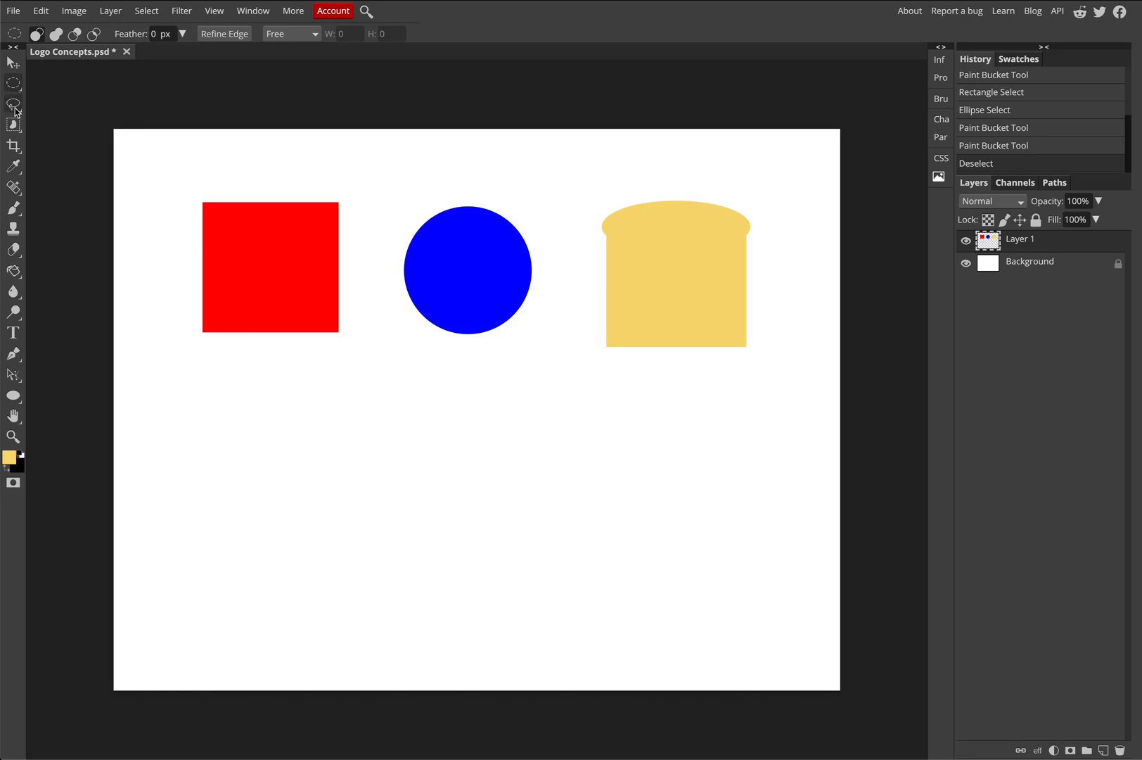
Step: Outline a thin L-shaped shadow selection just inside the bread slice's right and bottom edges with the Polygonal Lasso tool
left_click_drag(14, 107, 100, 125)
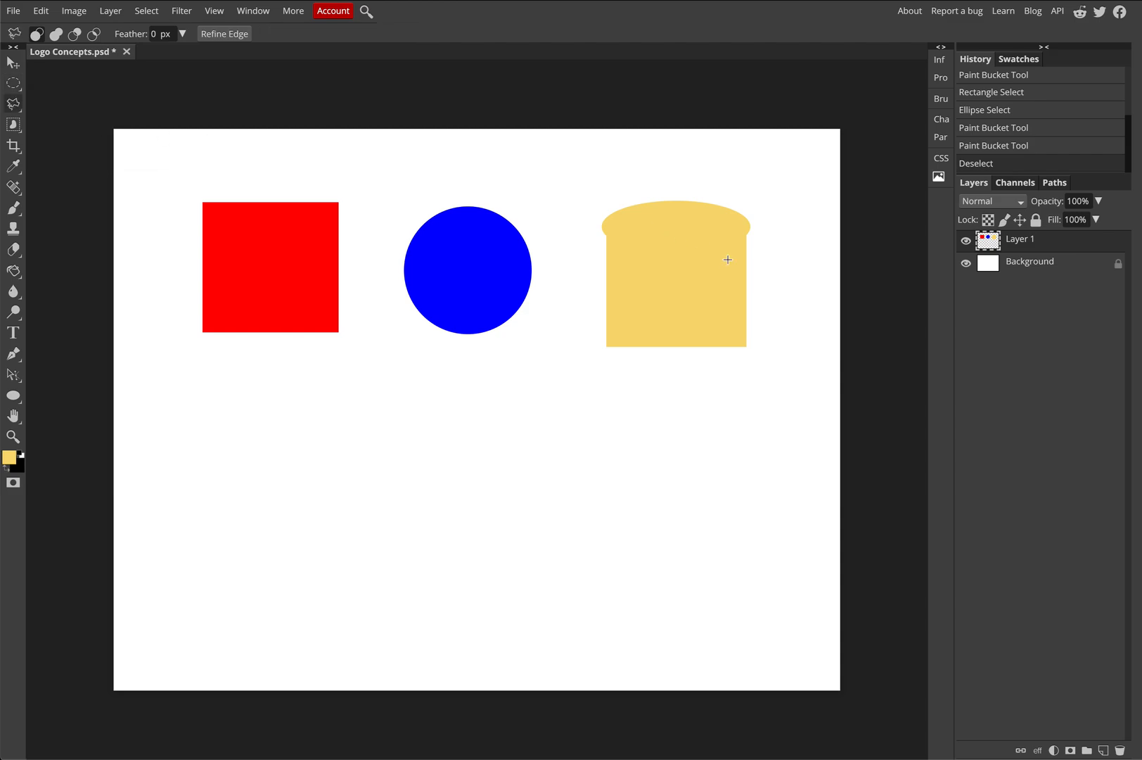
left_click(742, 244)
left_click(741, 341, "shift")
left_click(738, 337)
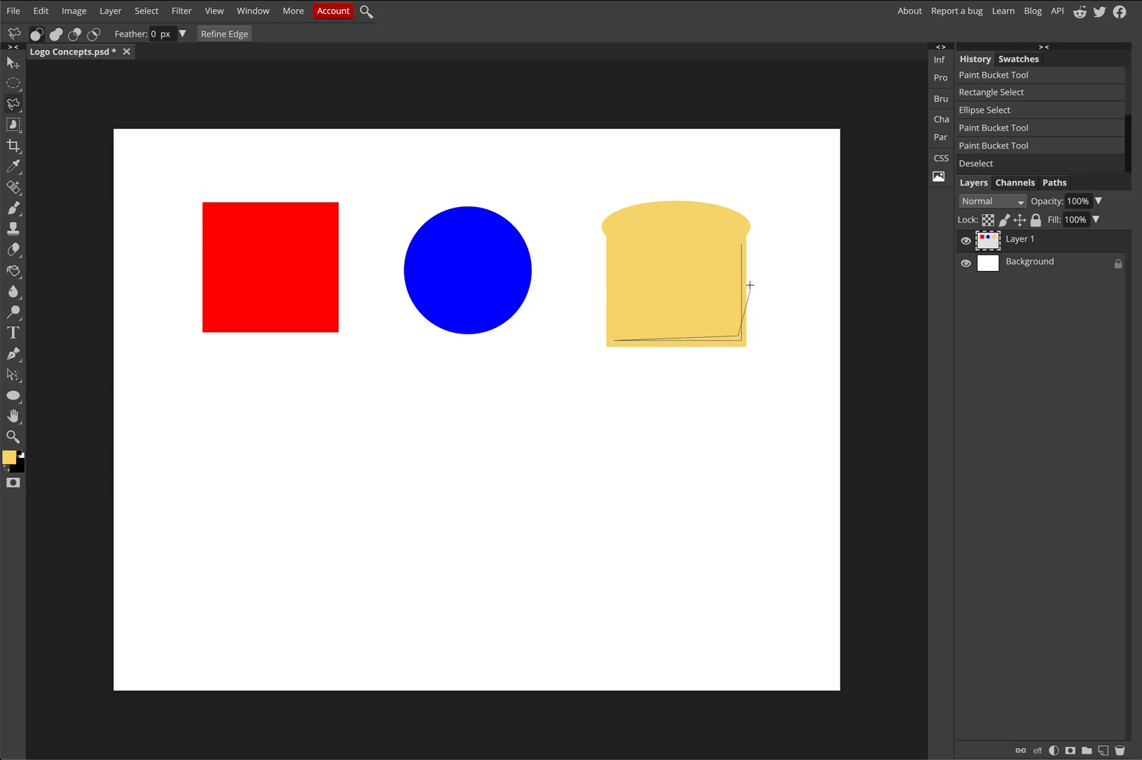
double_click(740, 242)
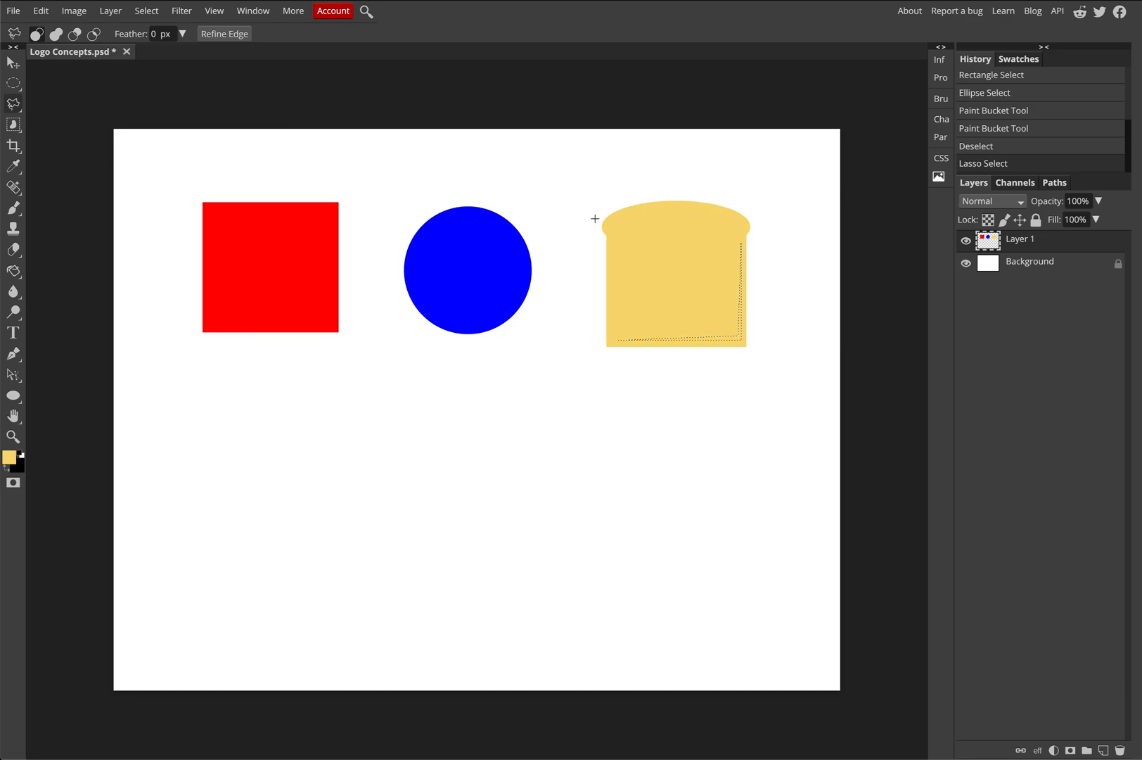
Step: Fill the L-shaped shadow selection with dark golden brown (c7a01c) using the Paint Bucket tool, and deselect it
left_click(9, 458)
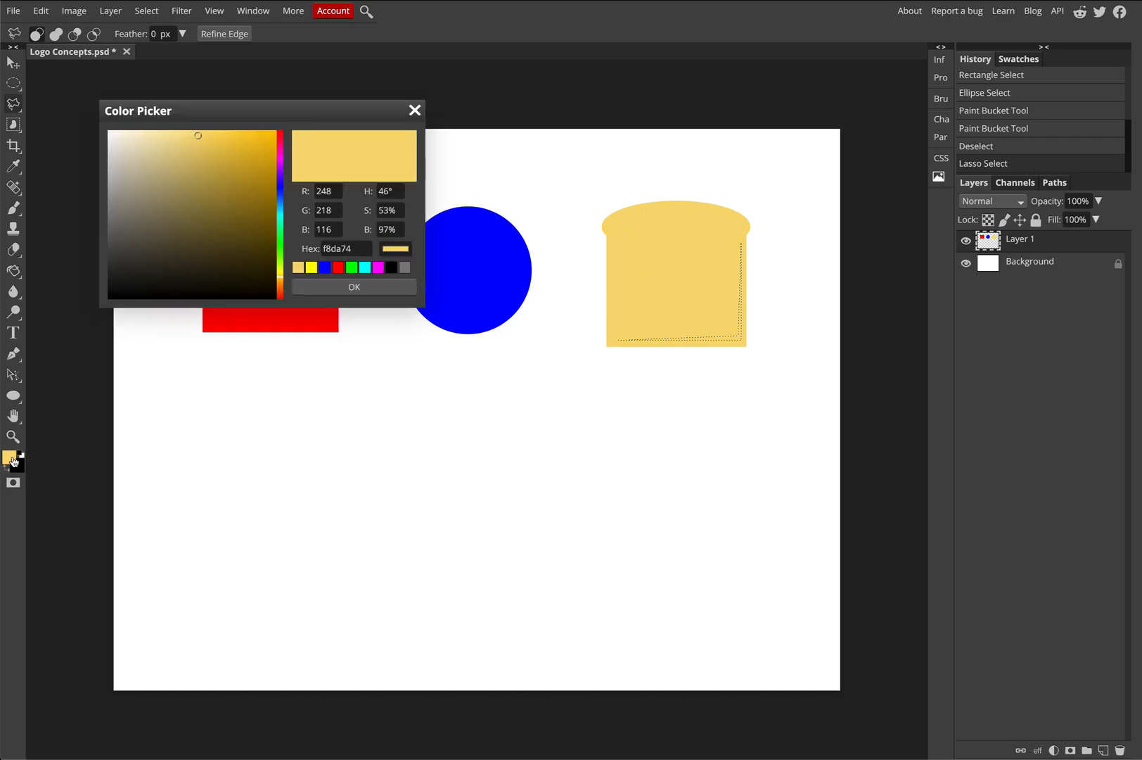
left_click(253, 170)
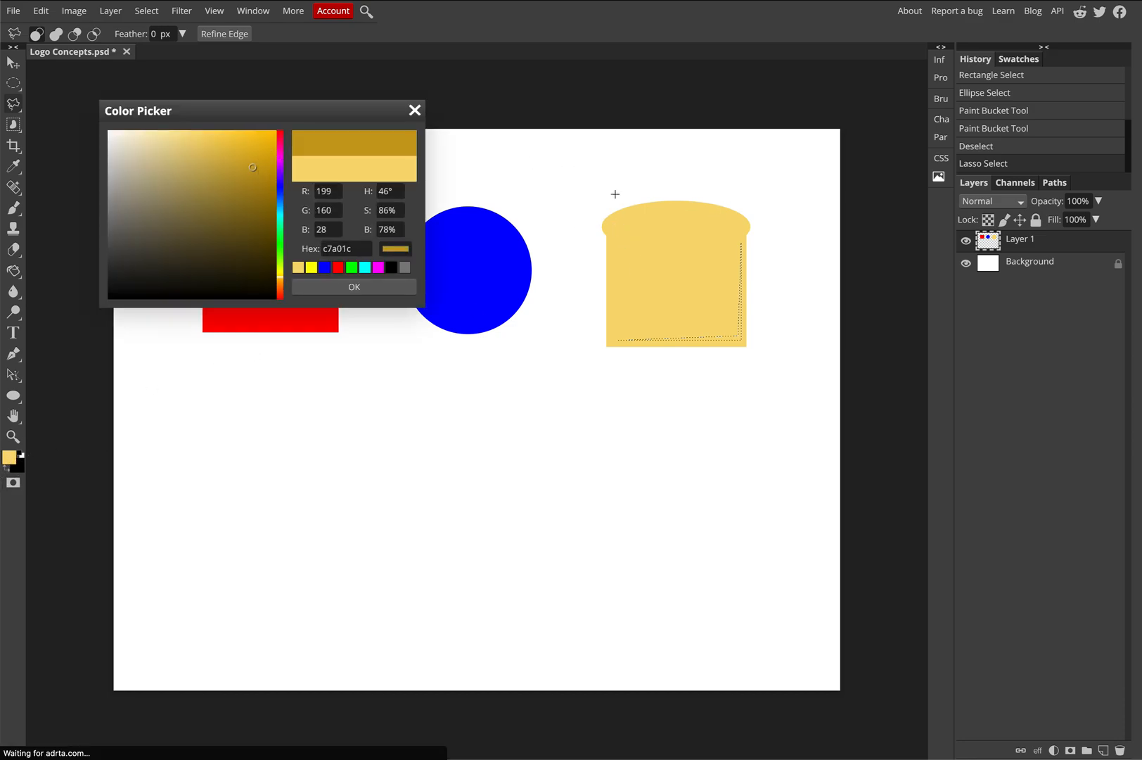
left_click(353, 286)
key("g")
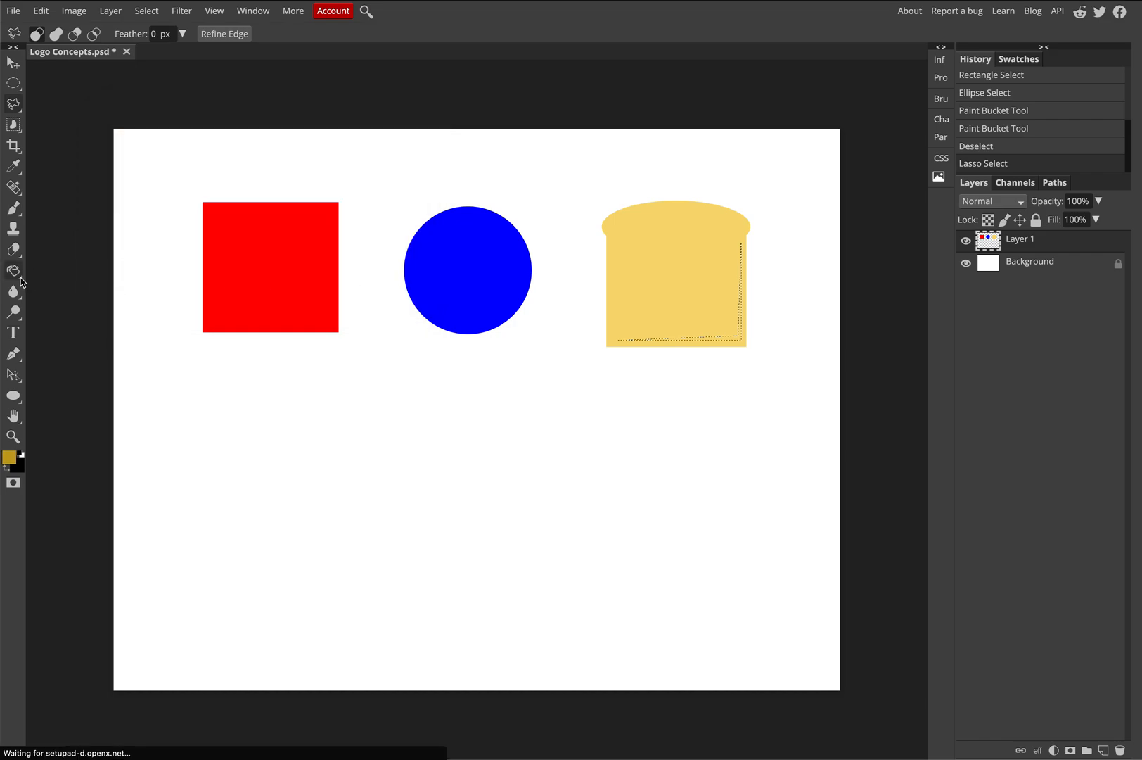
left_click(737, 339)
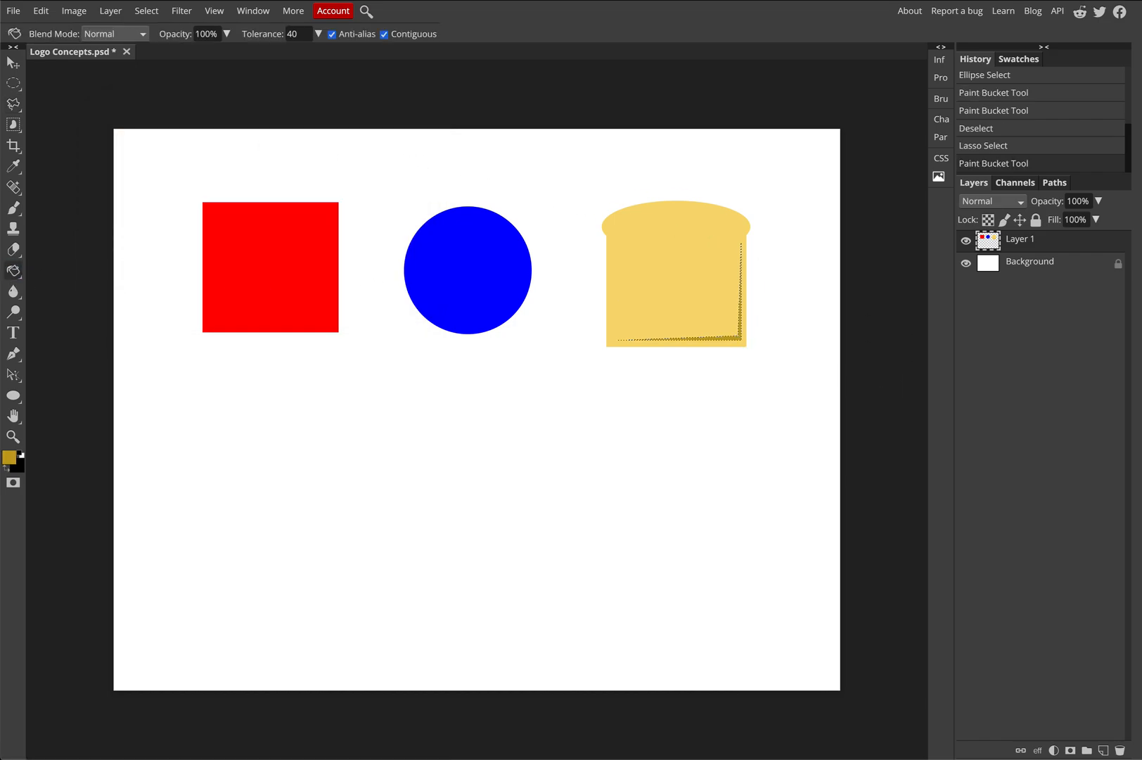
left_click(14, 83)
key("ctrl+d")
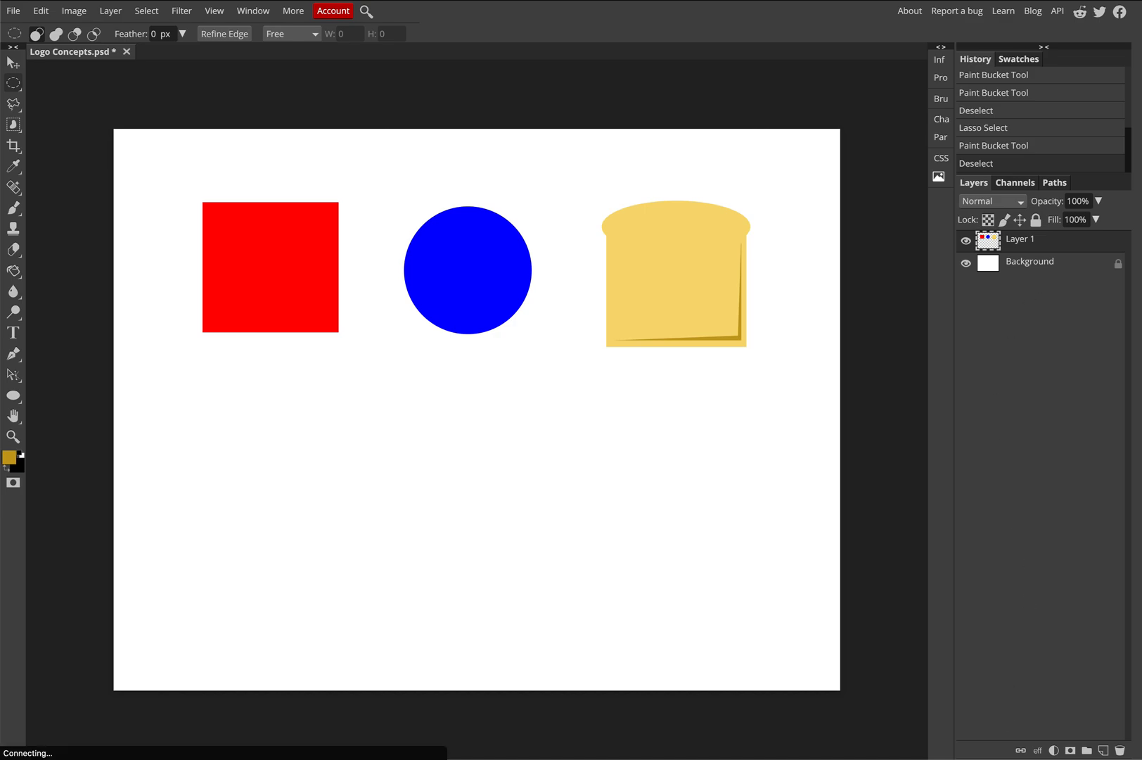
Step: Add a Stroke layer style to Layer 1 with a size of 13 px, positioned outside
left_click(1038, 750)
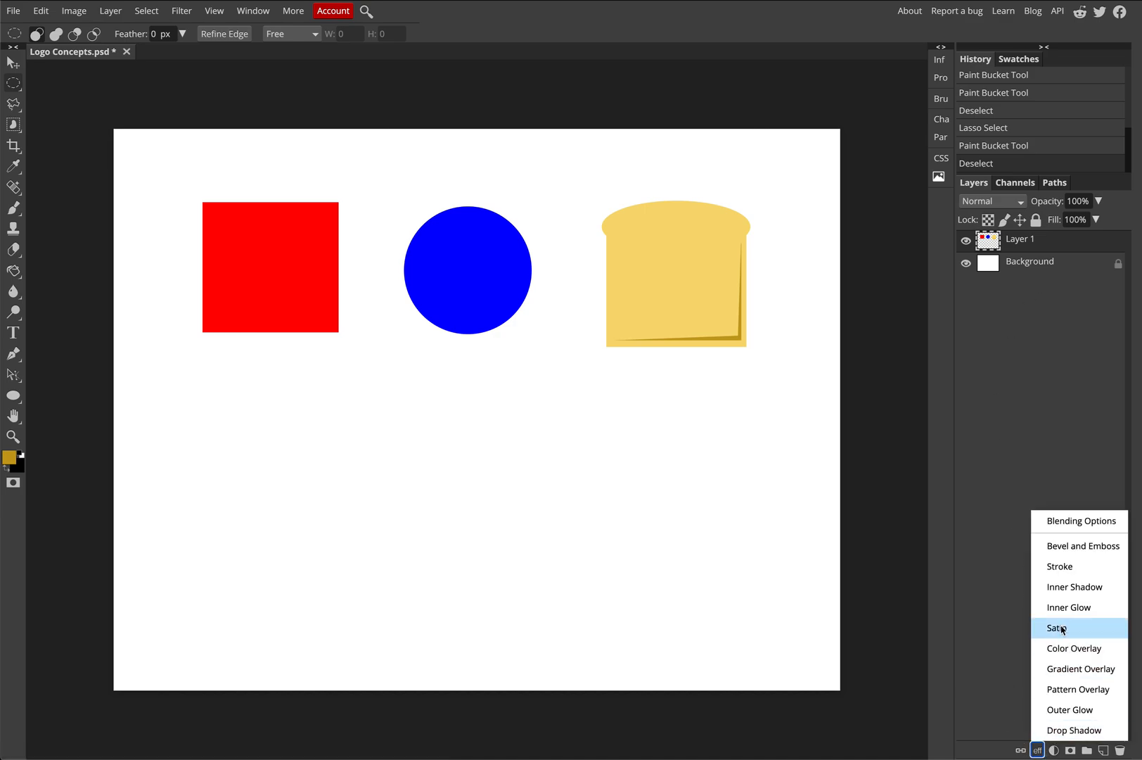
left_click(1060, 566)
mouse_move(280, 114)
left_mouse_down()
mouse_move(324, 302)
mouse_move(285, 245)
left_mouse_up()
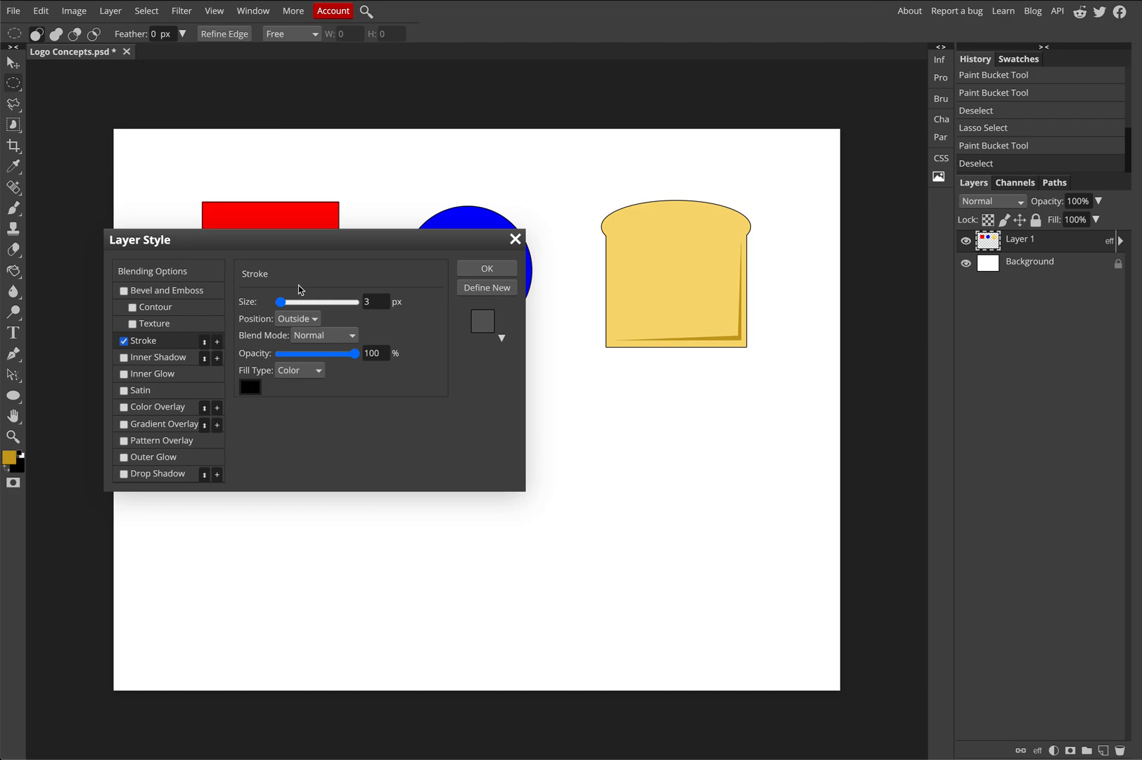
left_click_drag(285, 304, 288, 302)
left_click_drag(325, 246, 456, 398)
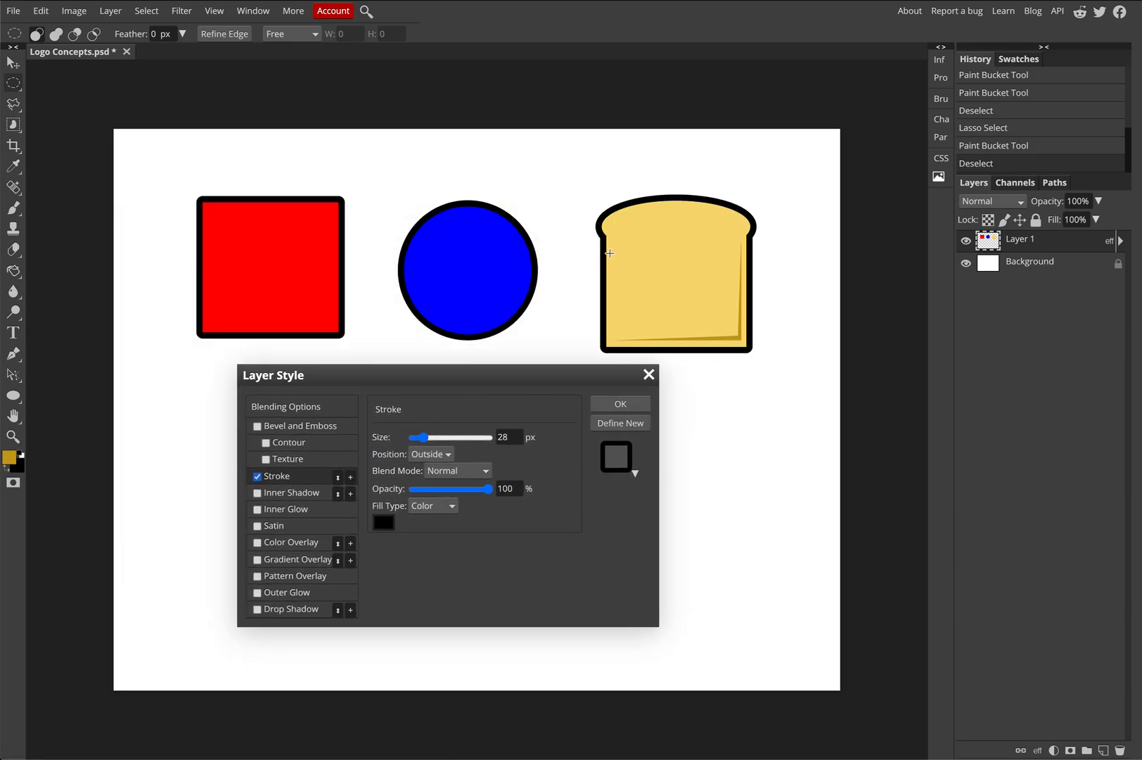
left_click_drag(424, 439, 415, 439)
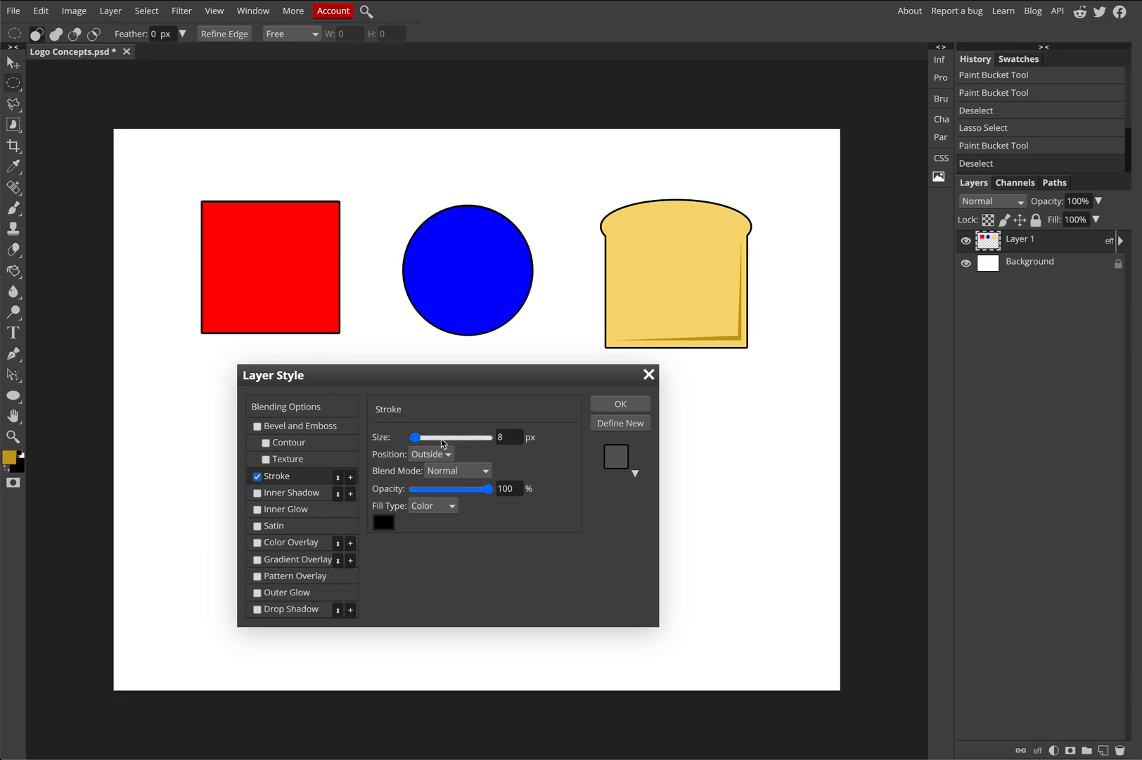
left_click(417, 439)
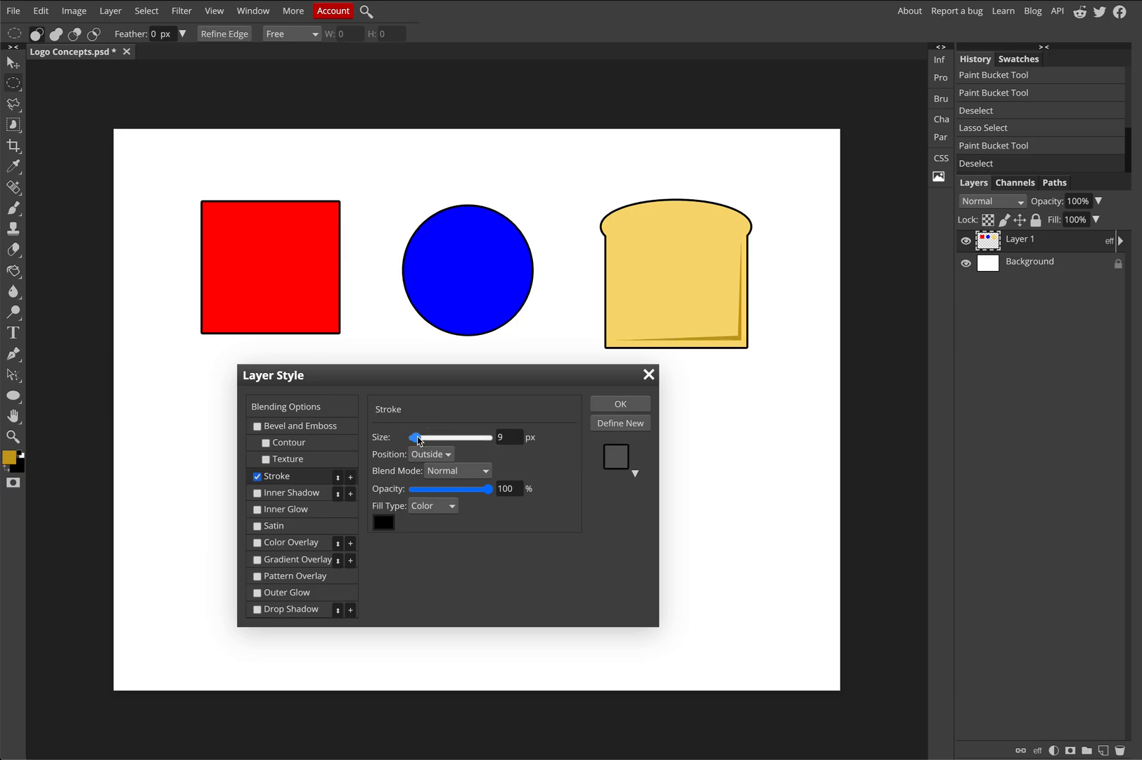
left_click_drag(419, 440, 421, 440)
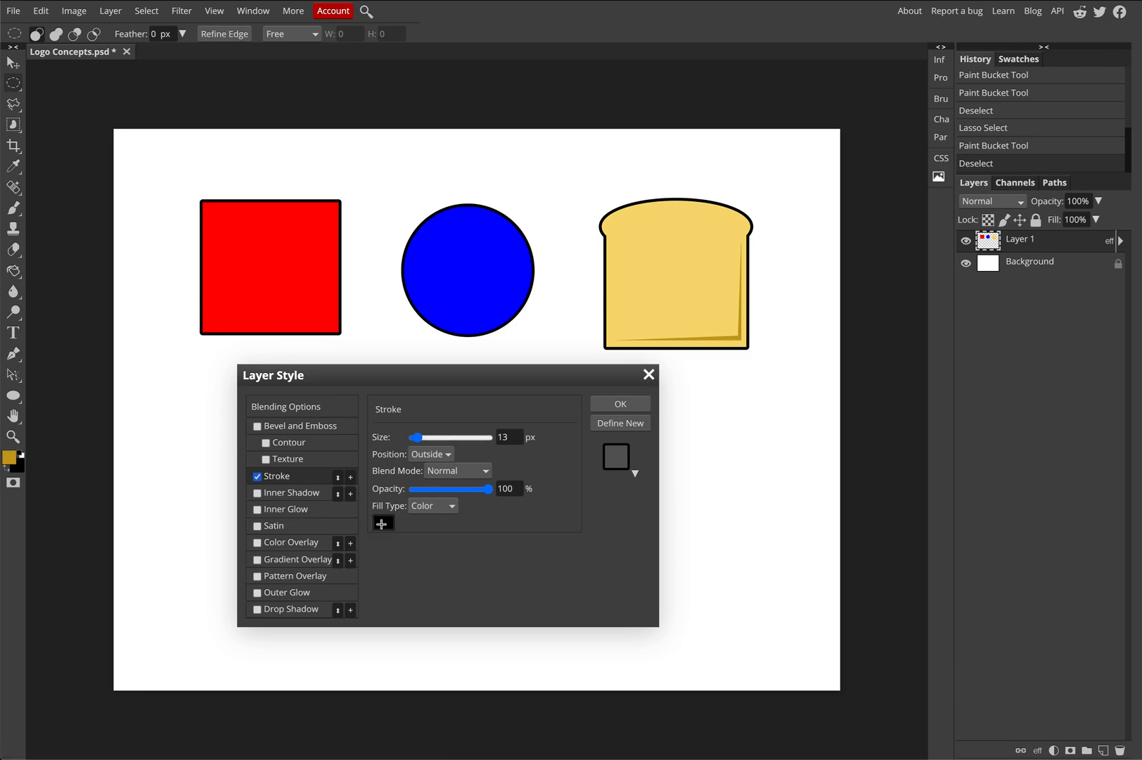
Step: Set the stroke colour to a dark golden brown that suits the bread slice, and apply the layer style
left_click(383, 522)
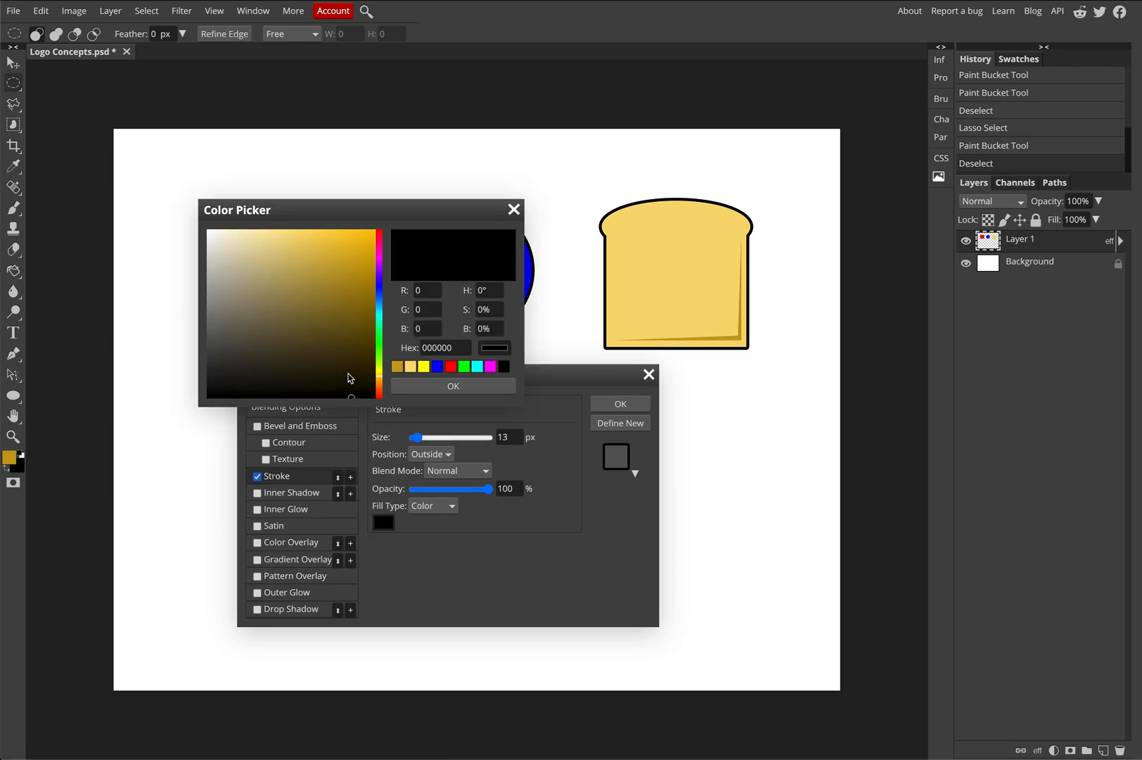
left_click(336, 347)
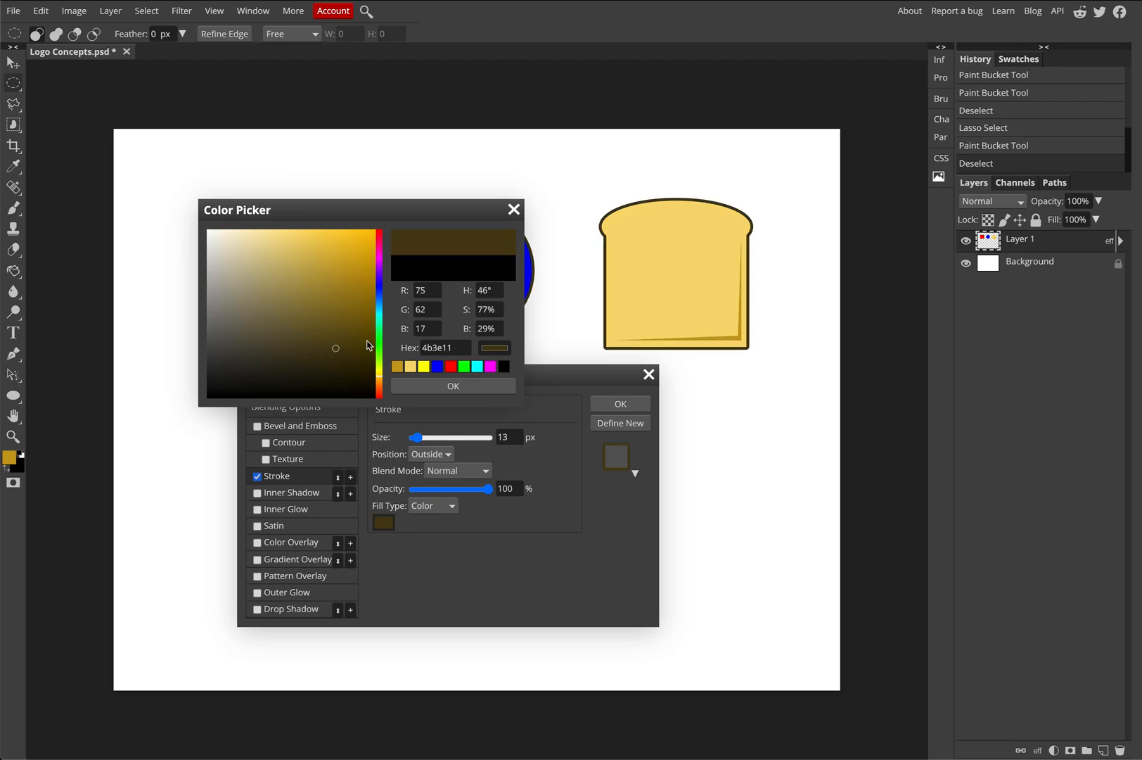
left_click(367, 340)
left_click(369, 285)
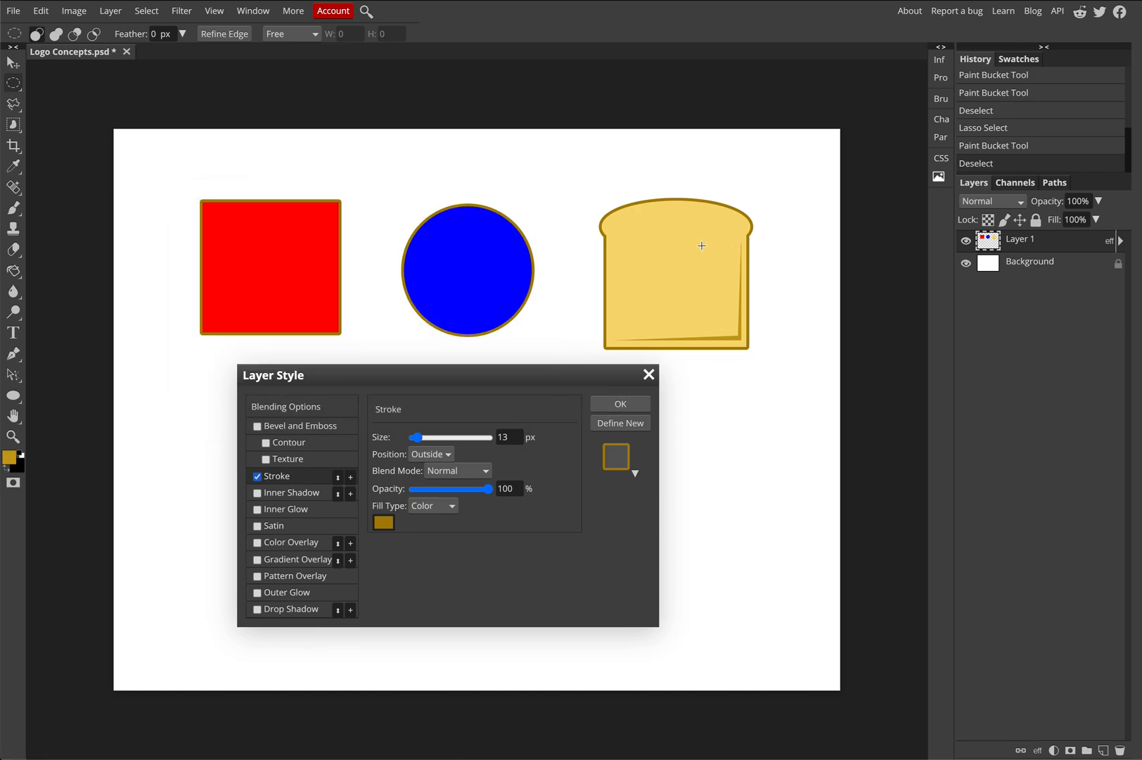
left_click(622, 405)
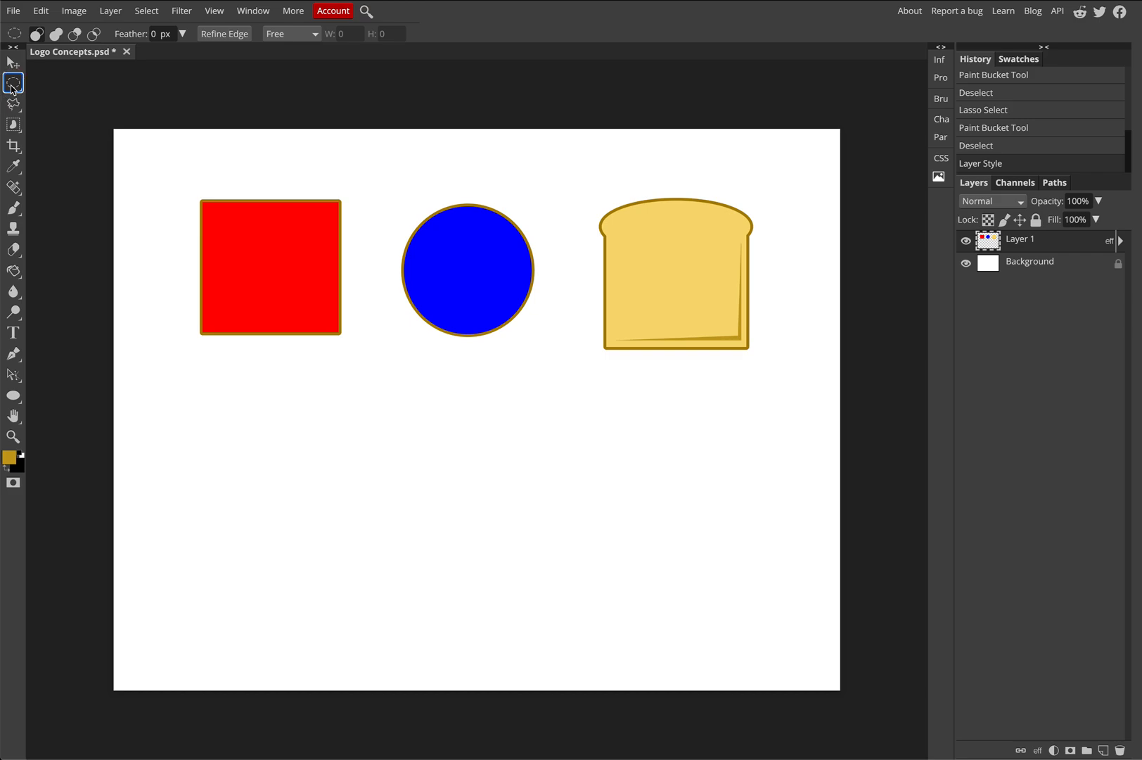
Step: Delete the red rectangle and blue circle from Layer 1 using a rectangular selection around both, and deselect
left_click_drag(184, 181, 281, 232)
left_click(170, 173)
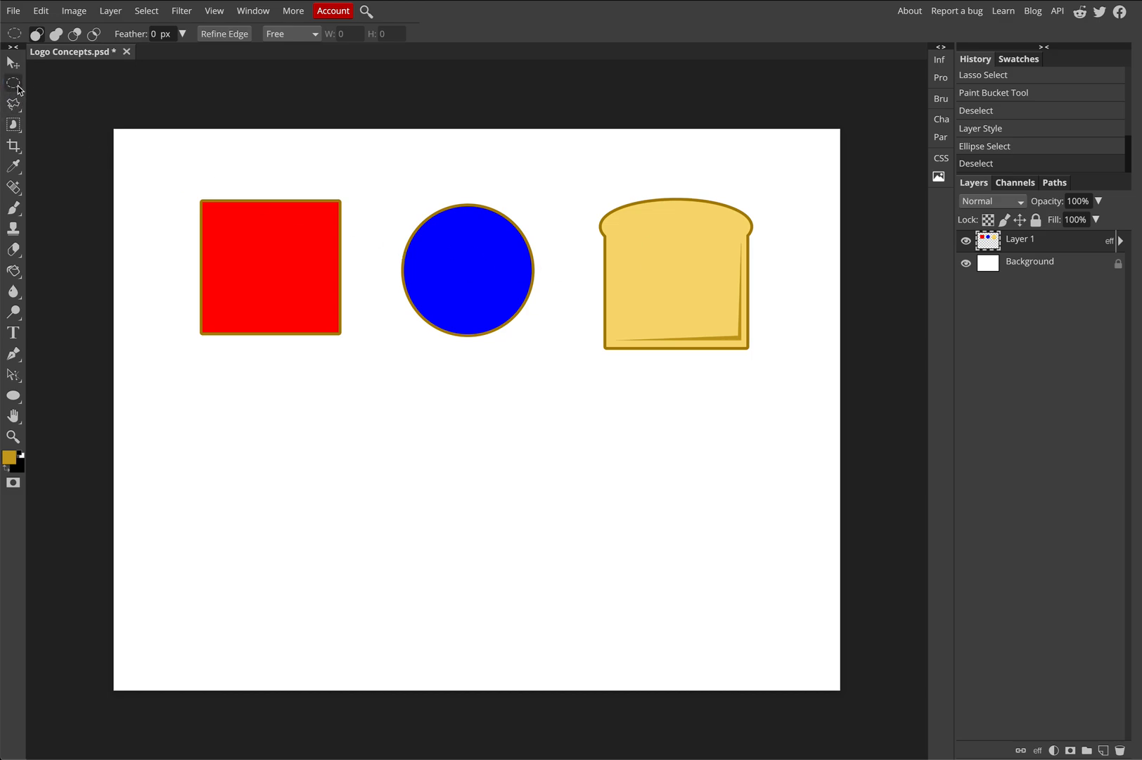
right_click(19, 87)
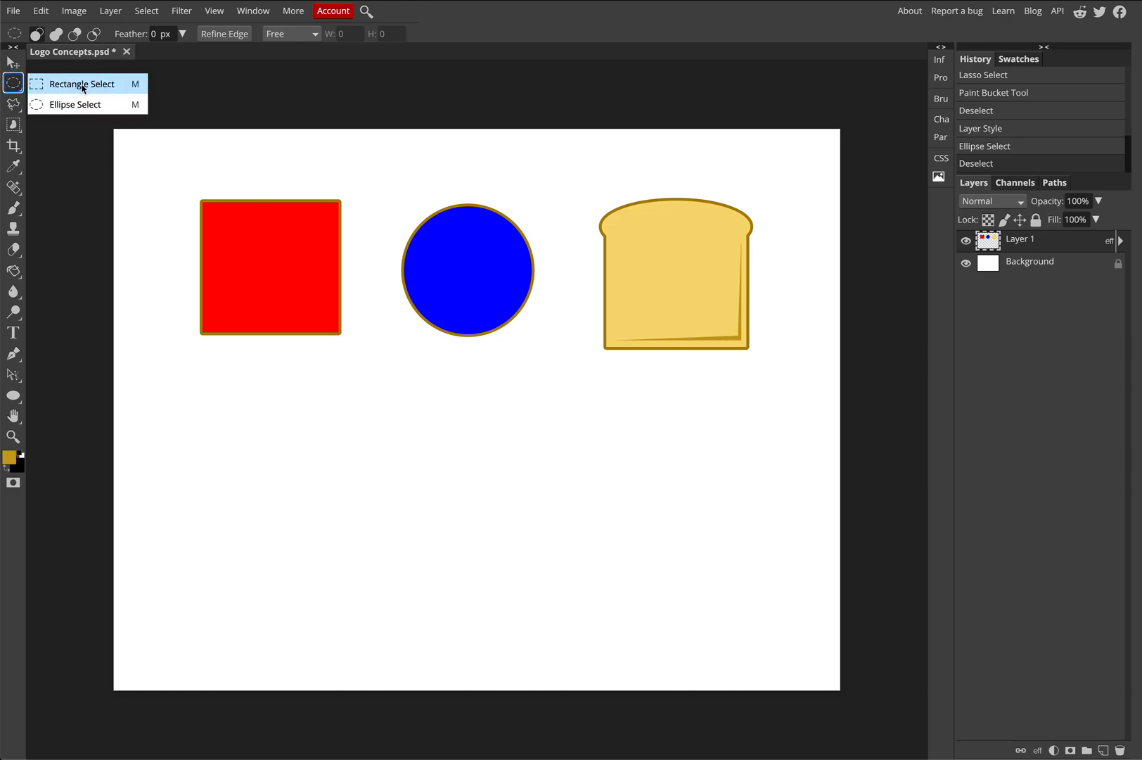
left_click(79, 84)
left_click_drag(171, 177, 557, 375)
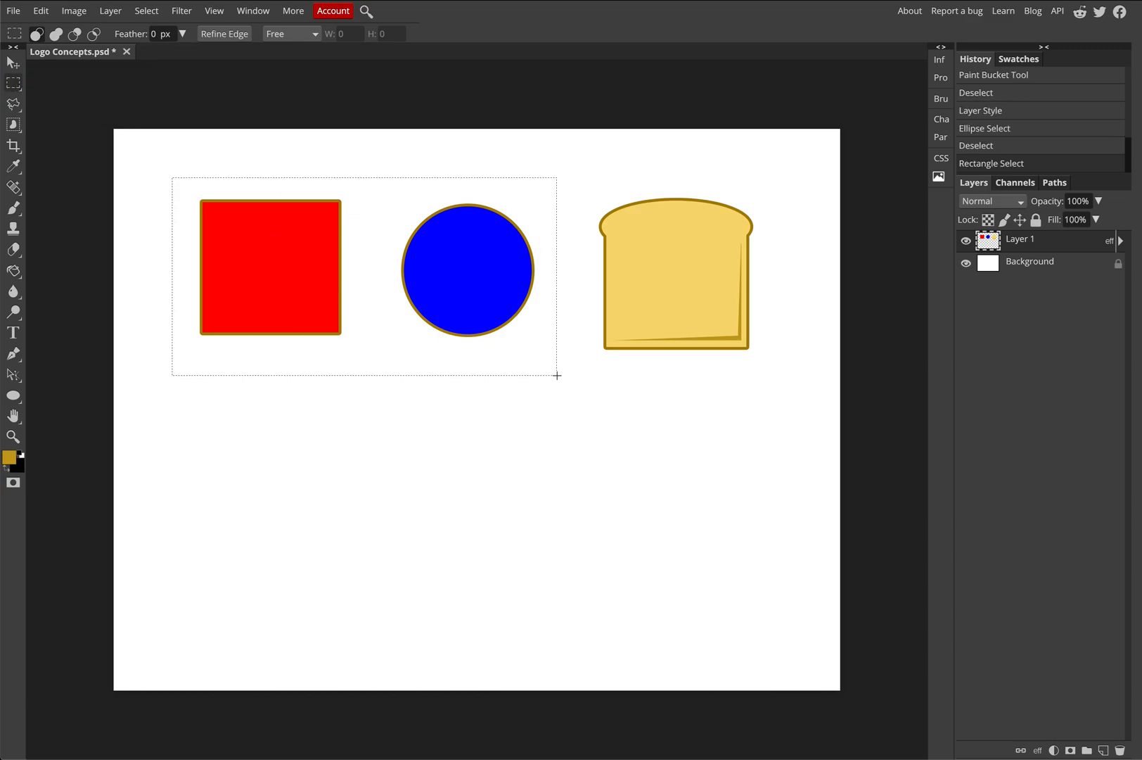
key("Delete")
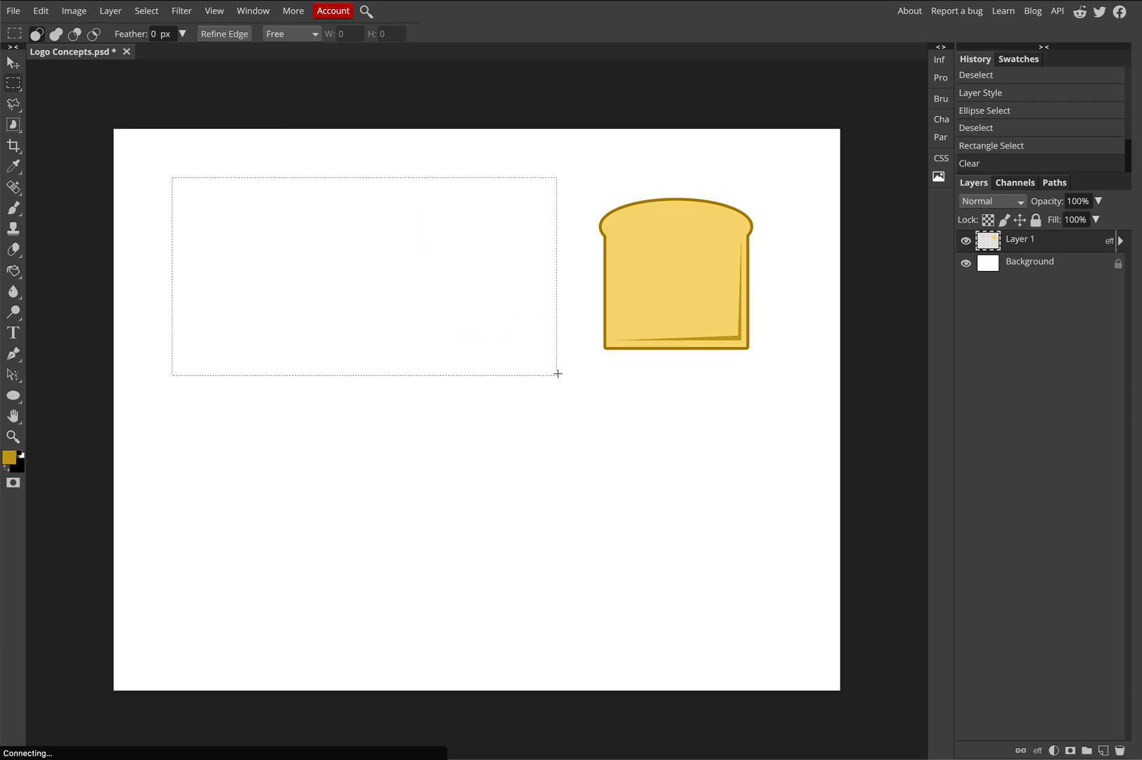
left_click(372, 154)
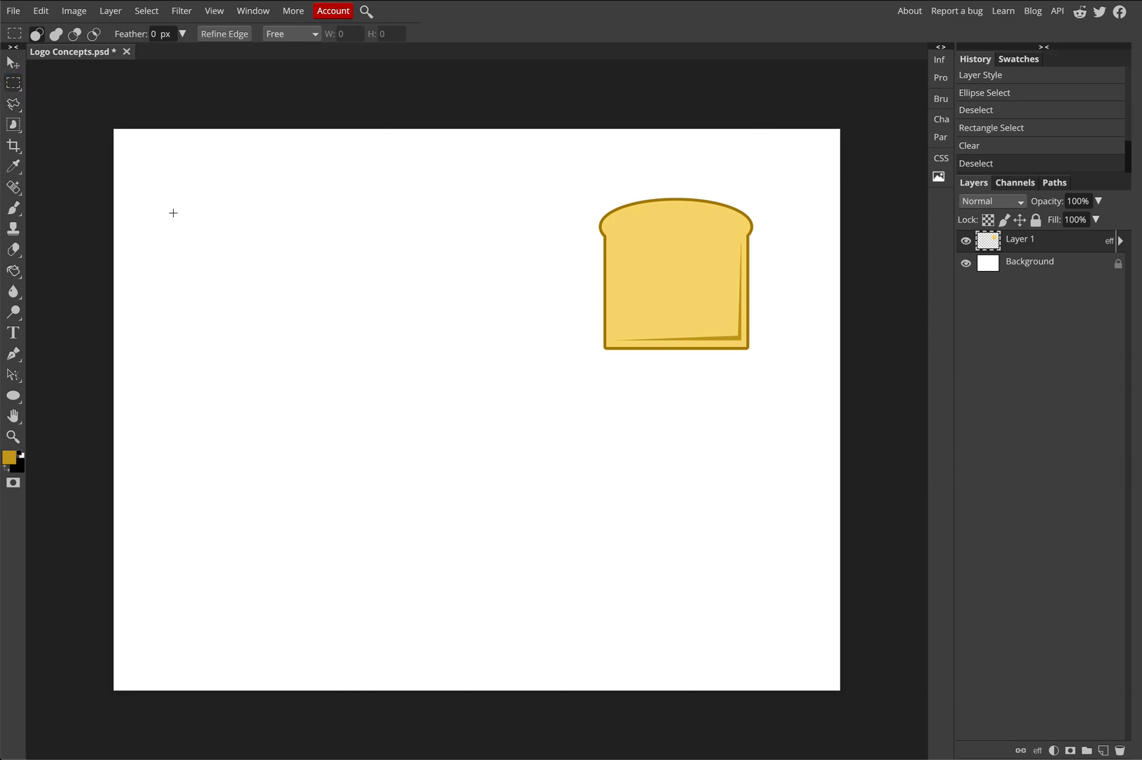
Step: Draw a roughly square selection in the canvas's upper-left area, and add a new layer above Layer 1
left_click_drag(191, 192, 335, 334)
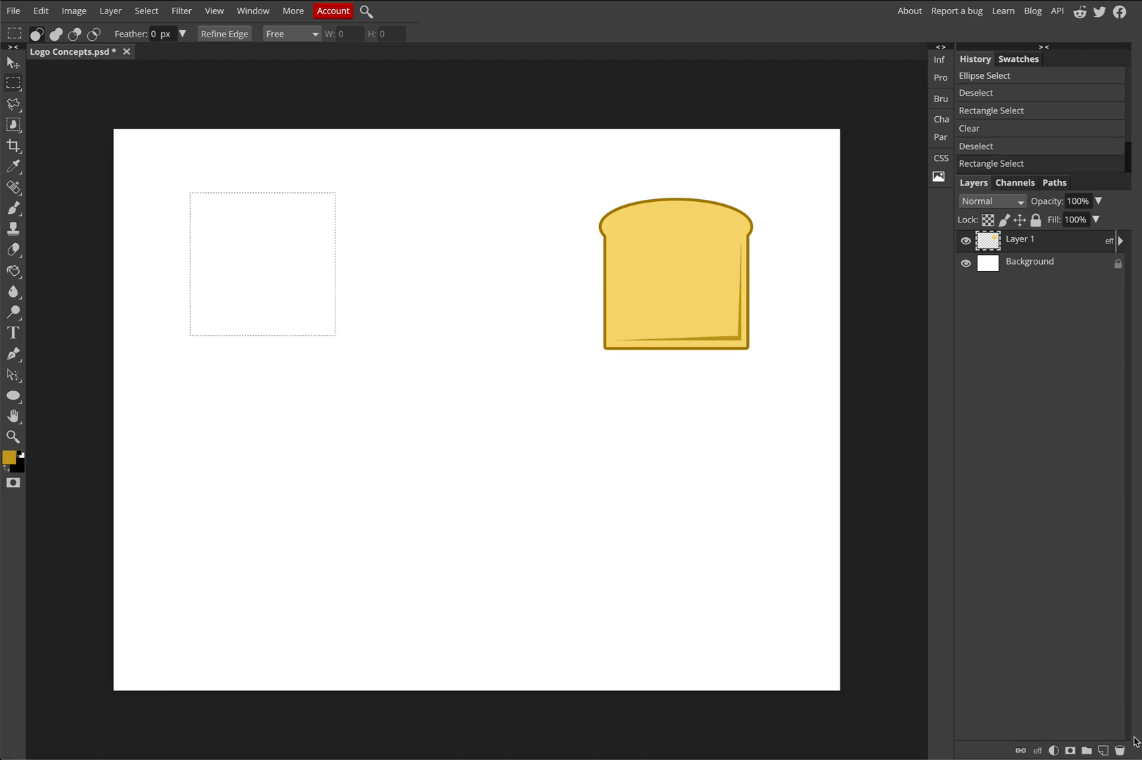
left_click(1104, 750)
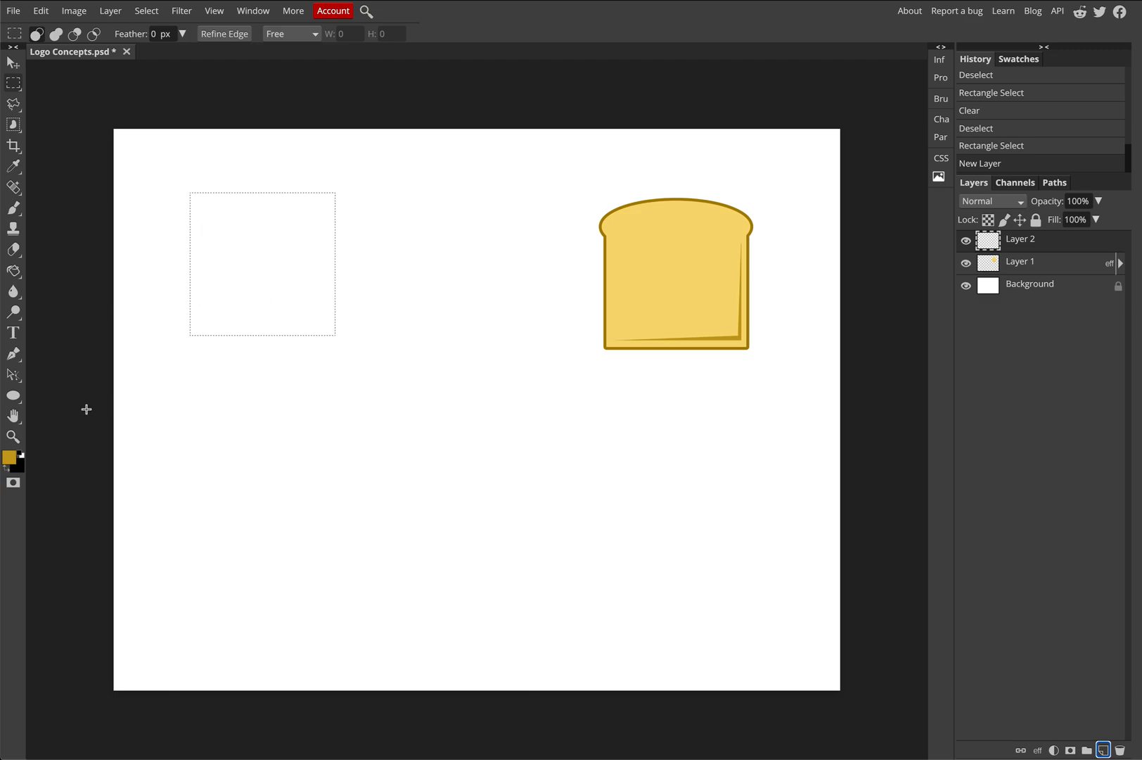
Step: Set the foreground colour to soft pink (ef8dc0)
left_click(10, 459)
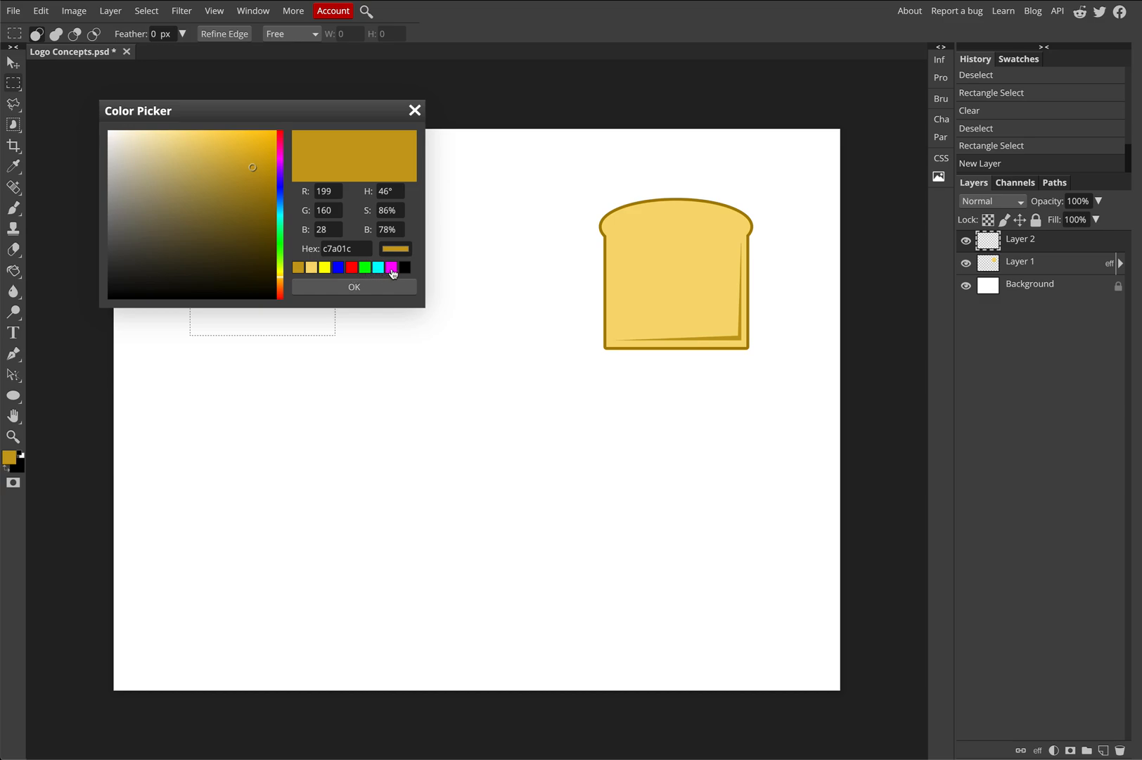
left_click(391, 268)
left_click(179, 143)
left_click_drag(179, 144, 180, 135)
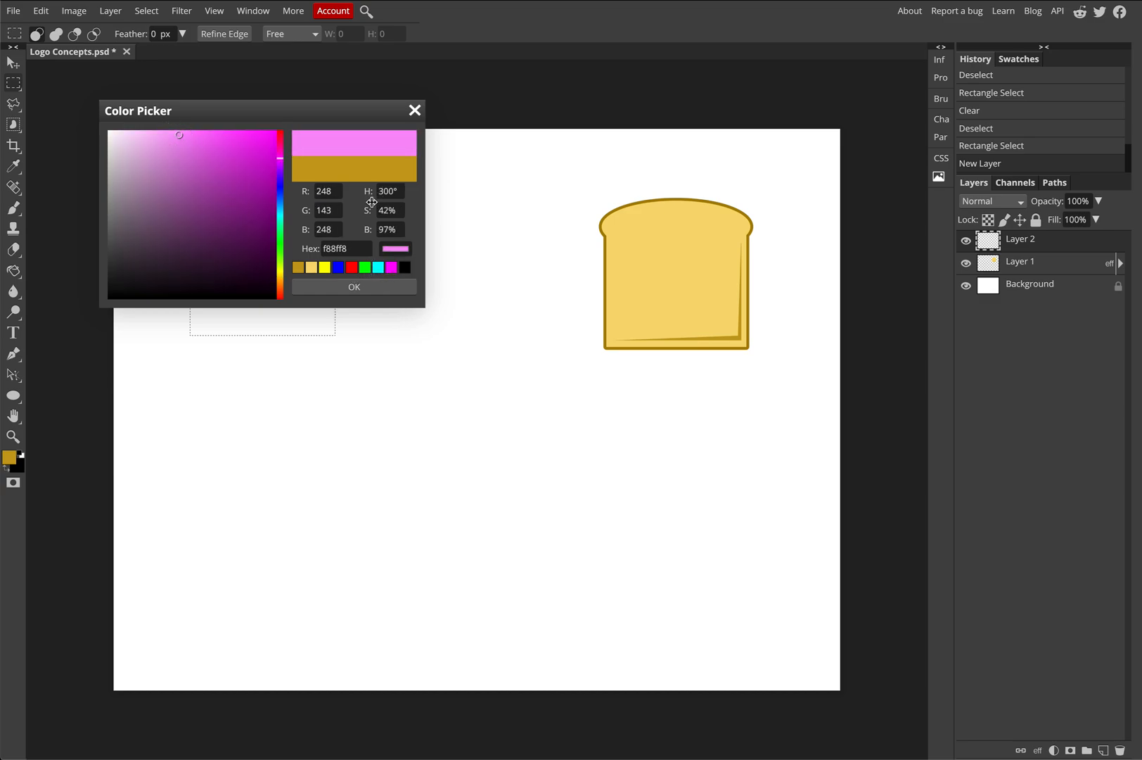
left_click_drag(275, 158, 179, 144)
left_click(237, 150)
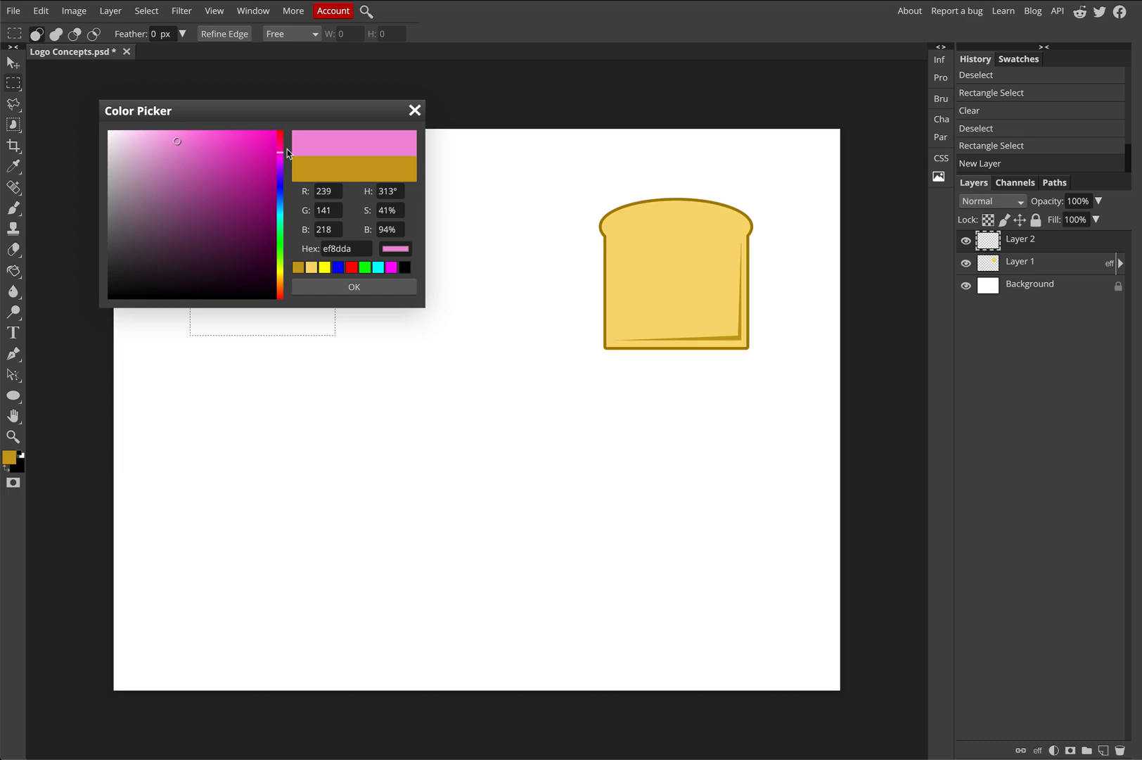
left_click_drag(281, 152, 282, 146)
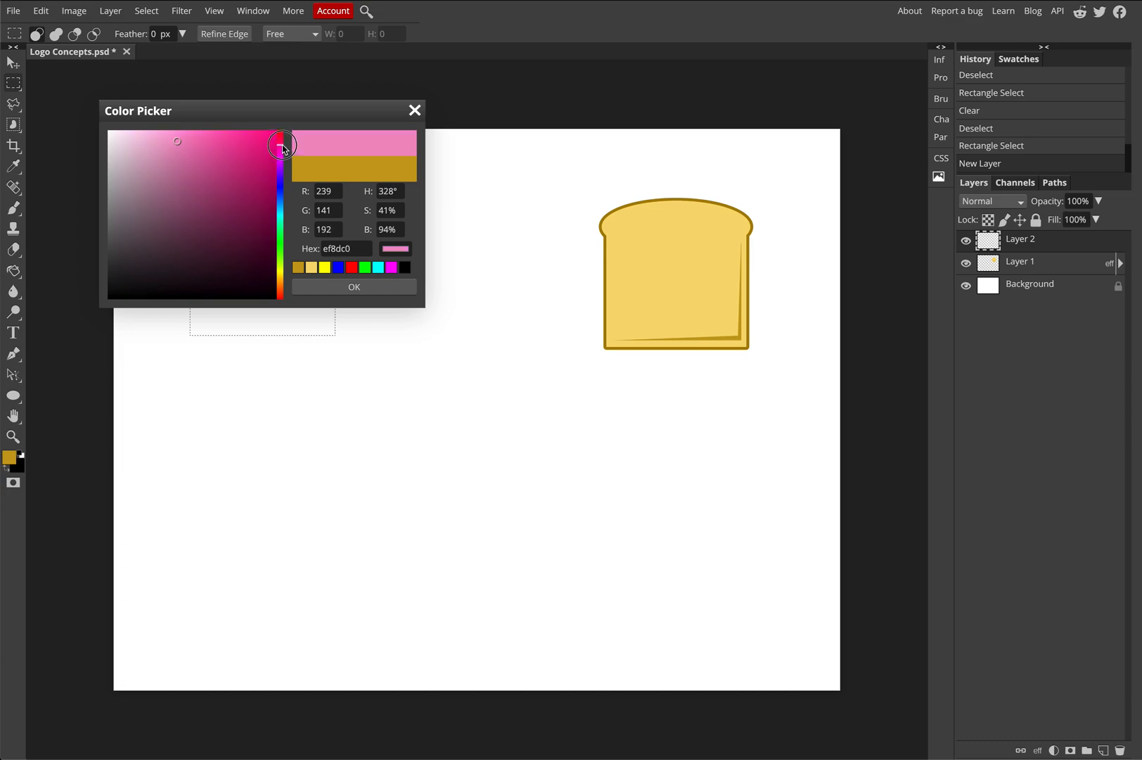
left_click(352, 286)
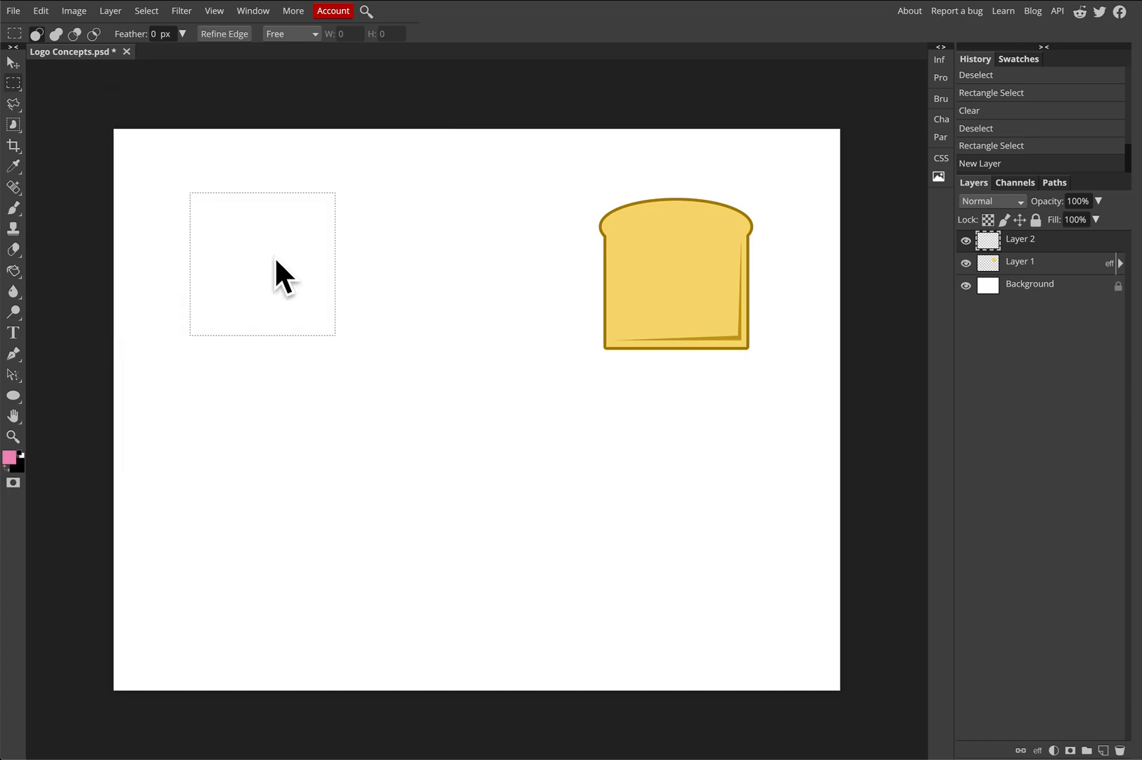
Step: Fill the square selection on Layer 2 with the pink foreground colour
left_click(14, 270)
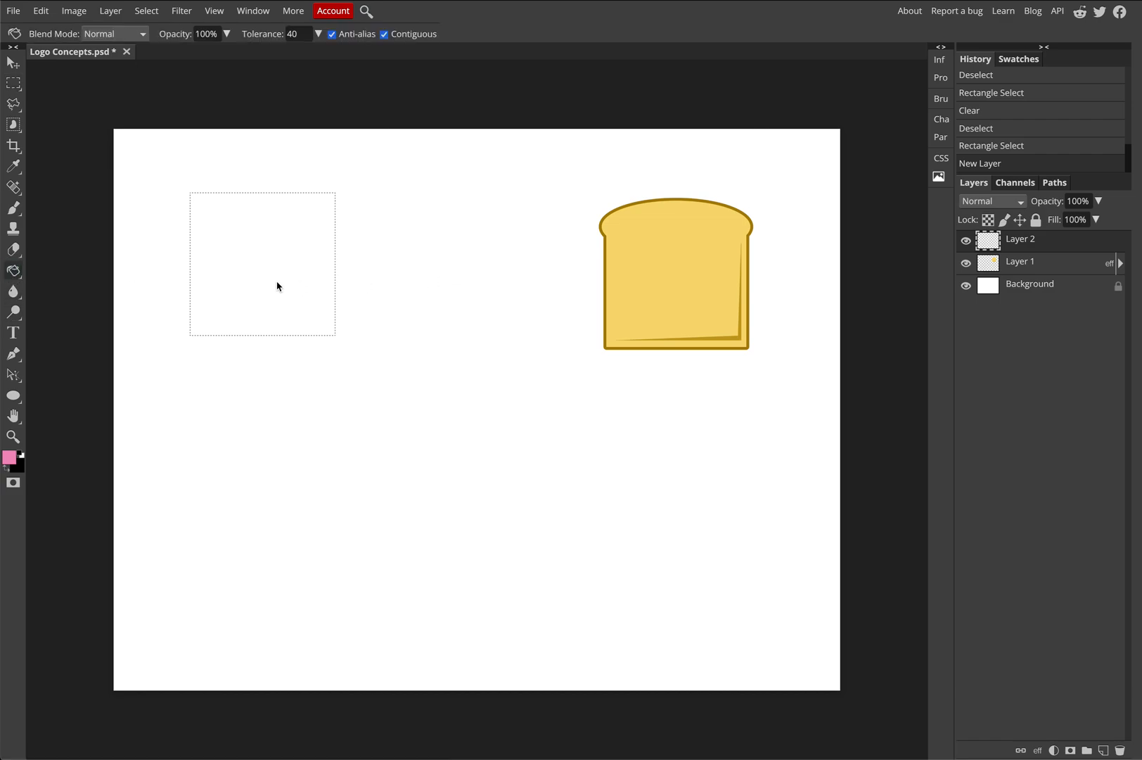
left_click(185, 286)
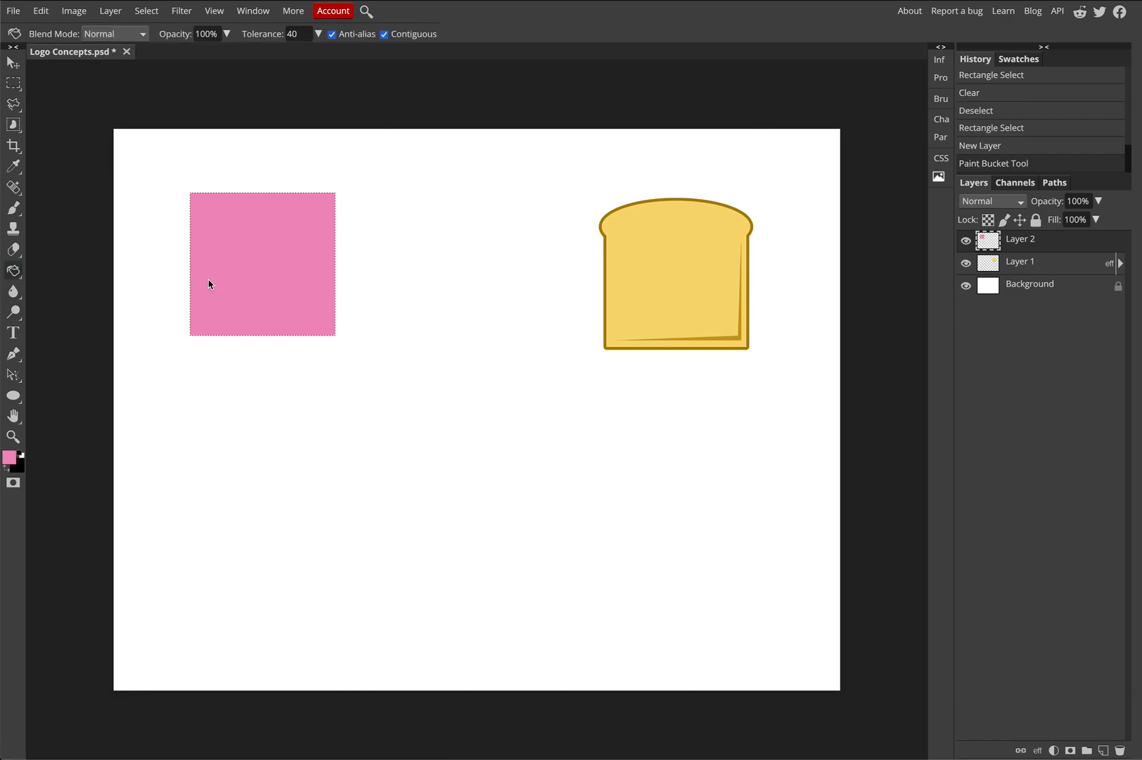
left_click(14, 83)
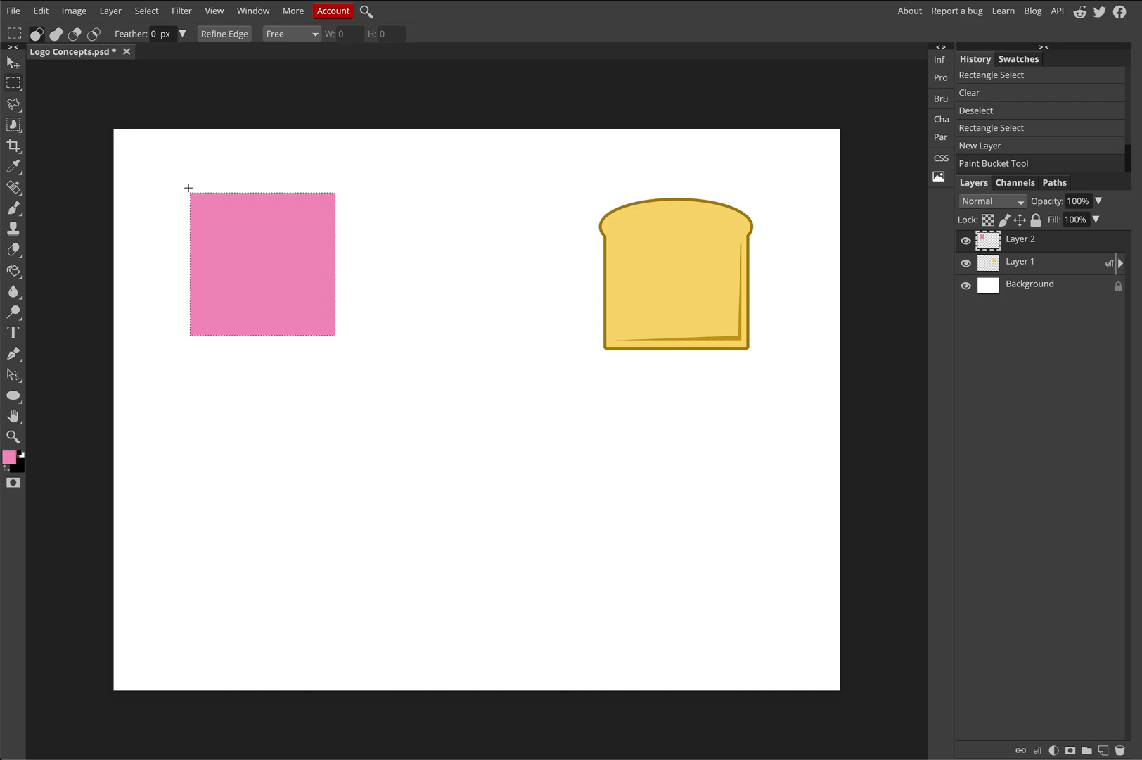
Step: Contract the selection around the pink square by 5 px
left_click(151, 12)
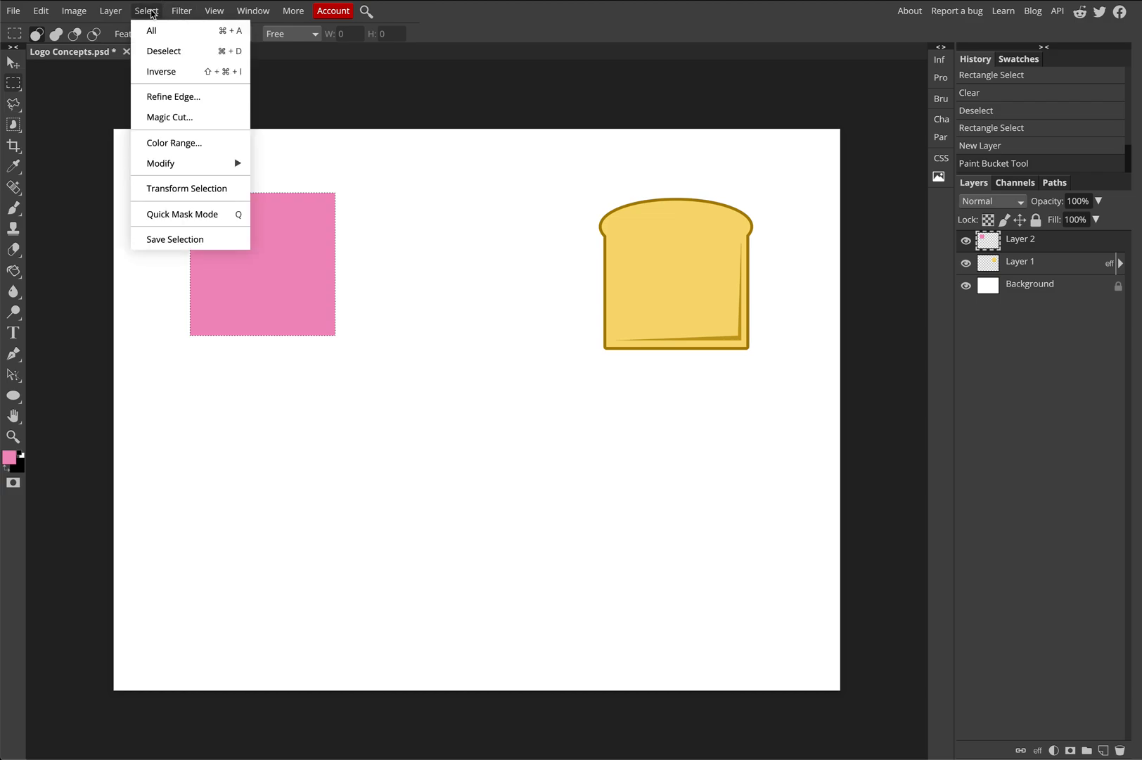
mouse_move(189, 173)
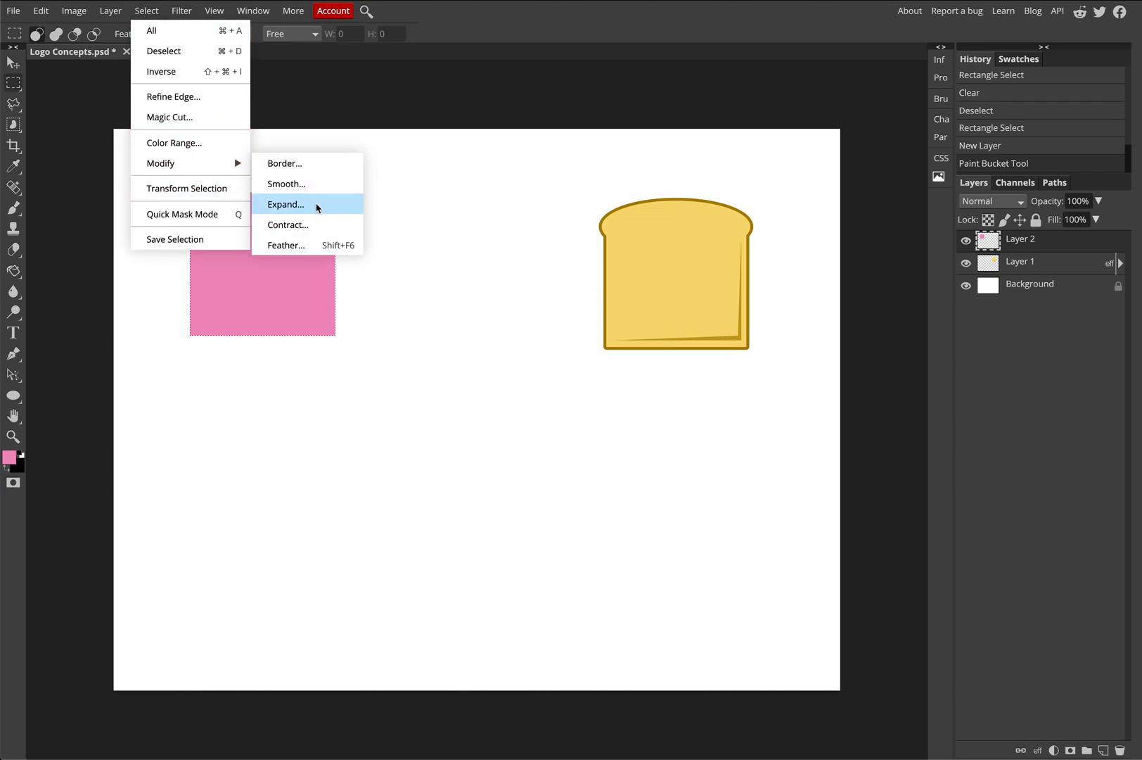
left_click(295, 223)
double_click(159, 140)
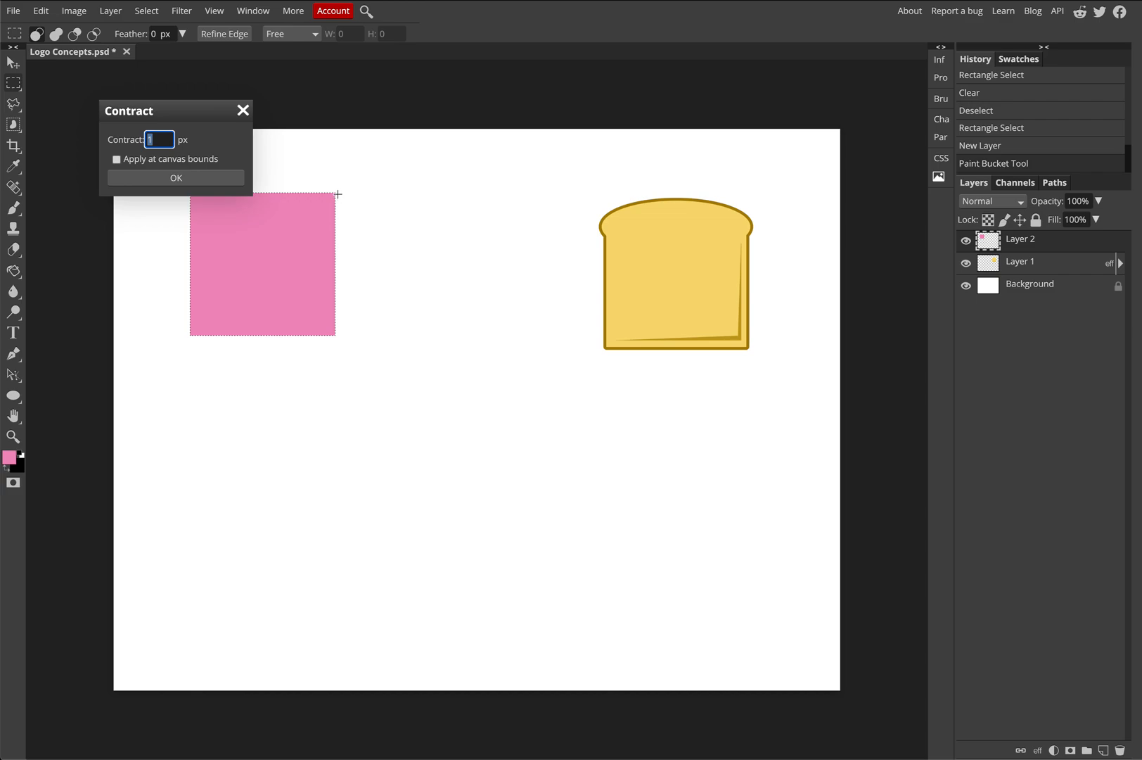
type("5")
left_click(171, 178)
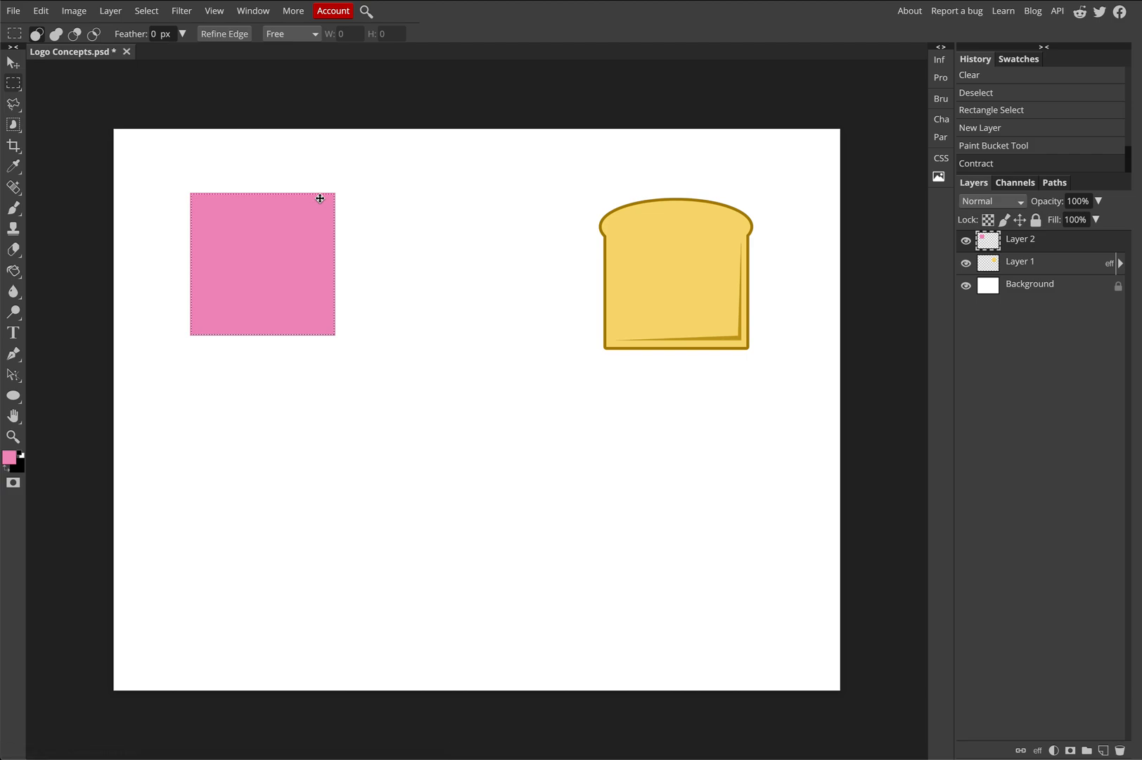
key("ctrl+plus")
key("ctrl+plus")
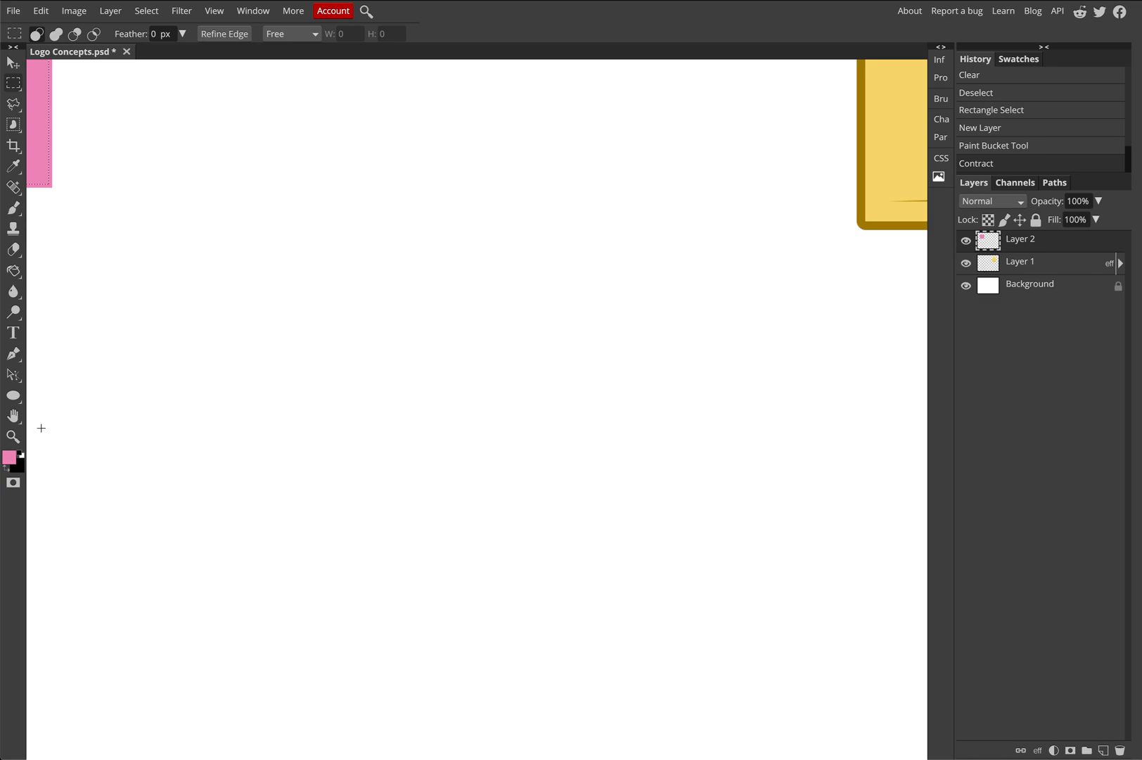
double_click(13, 415)
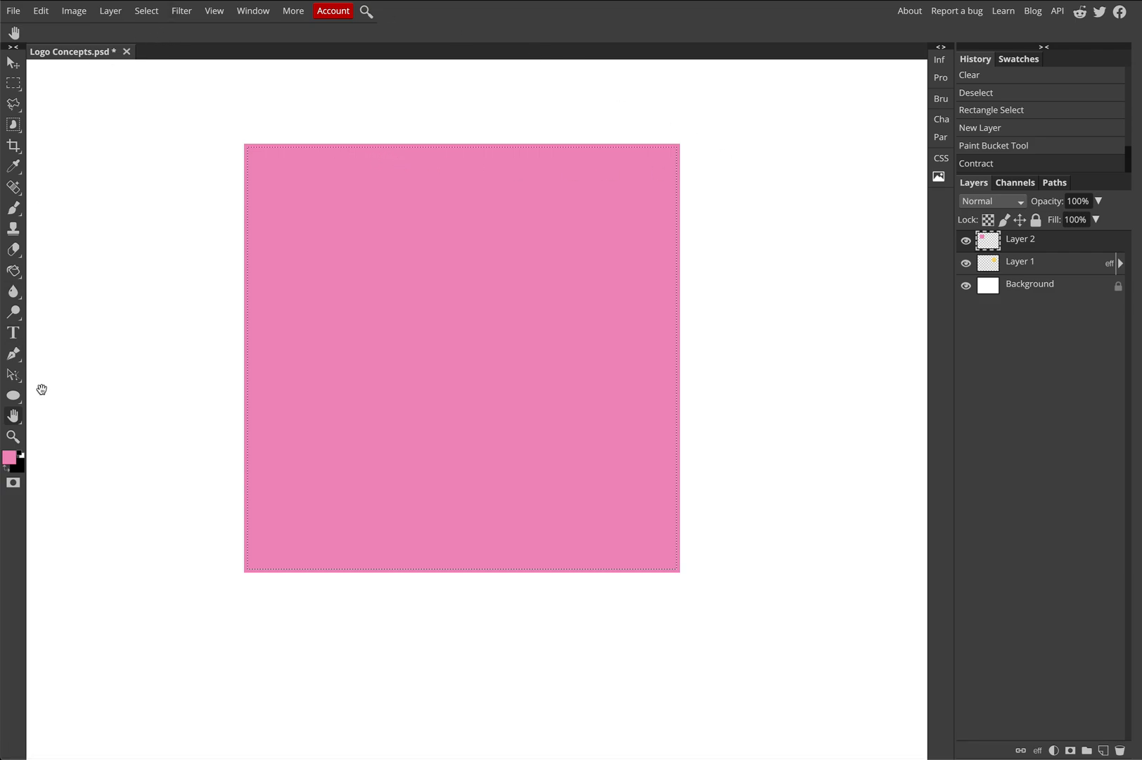
left_click(72, 14)
mouse_move(145, 31)
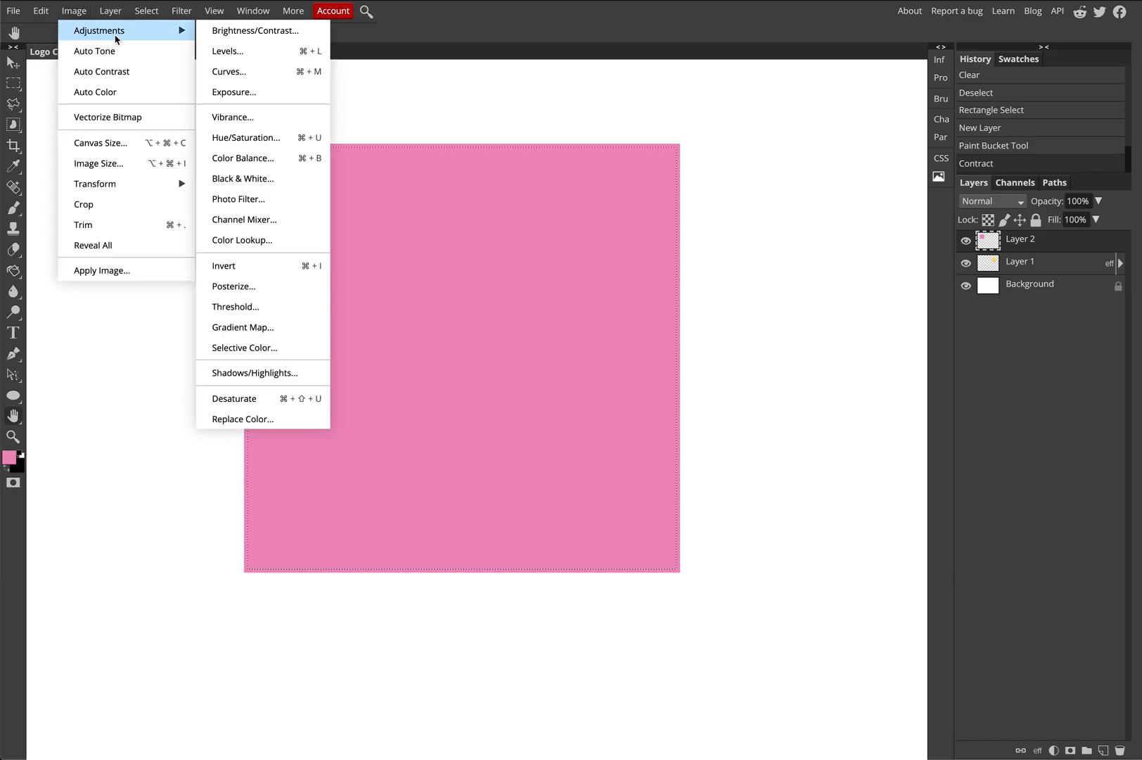
left_click(264, 37)
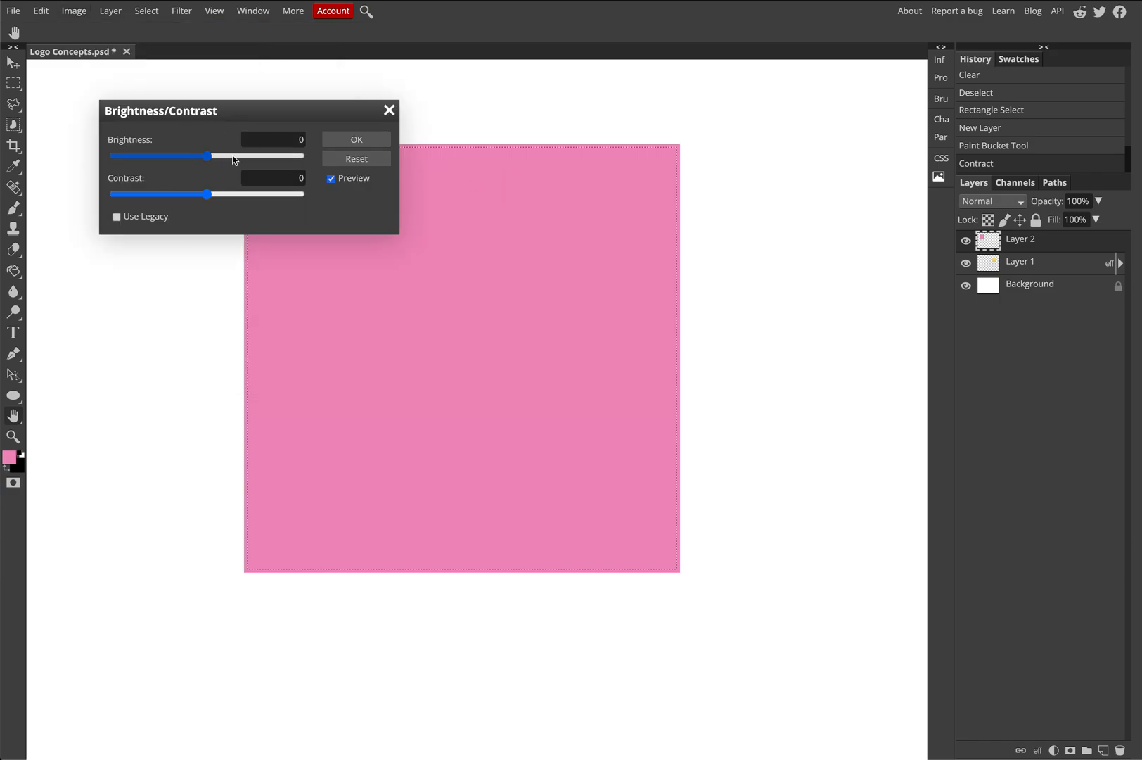
left_click_drag(224, 117, 173, 127)
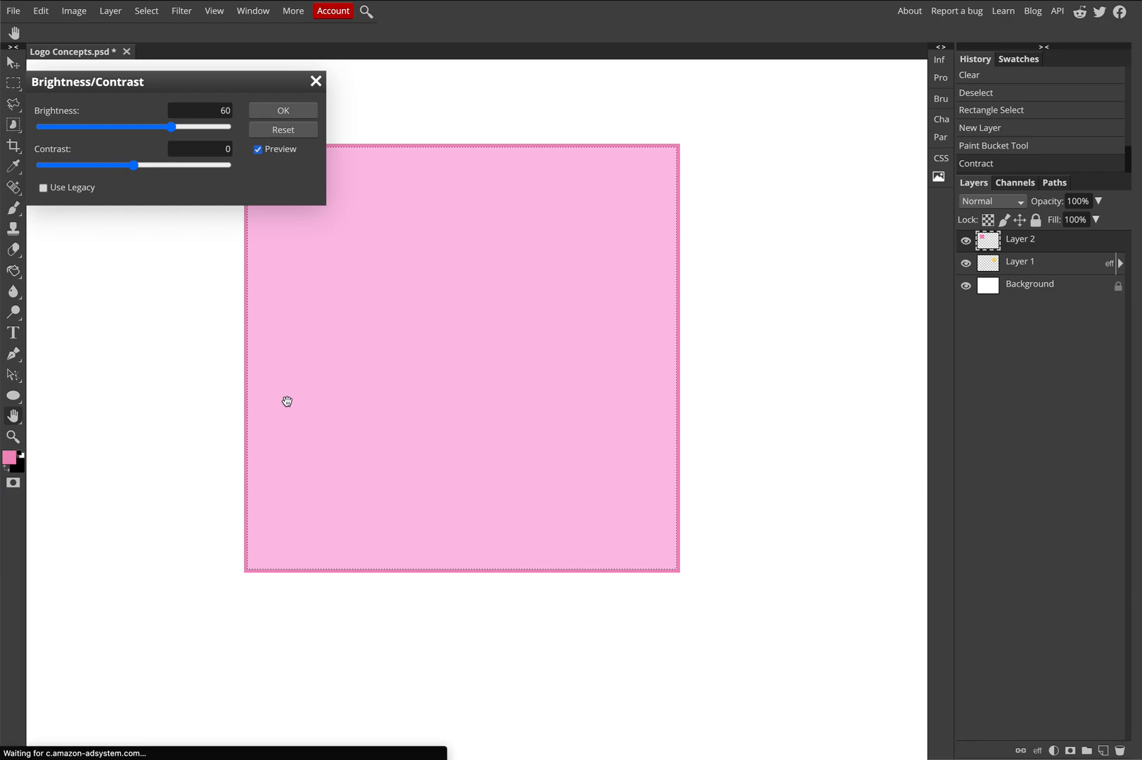
left_click_drag(192, 266, 192, 262)
mouse_move(135, 166)
left_mouse_down()
mouse_move(169, 164)
mouse_move(121, 165)
mouse_move(133, 166)
left_mouse_up()
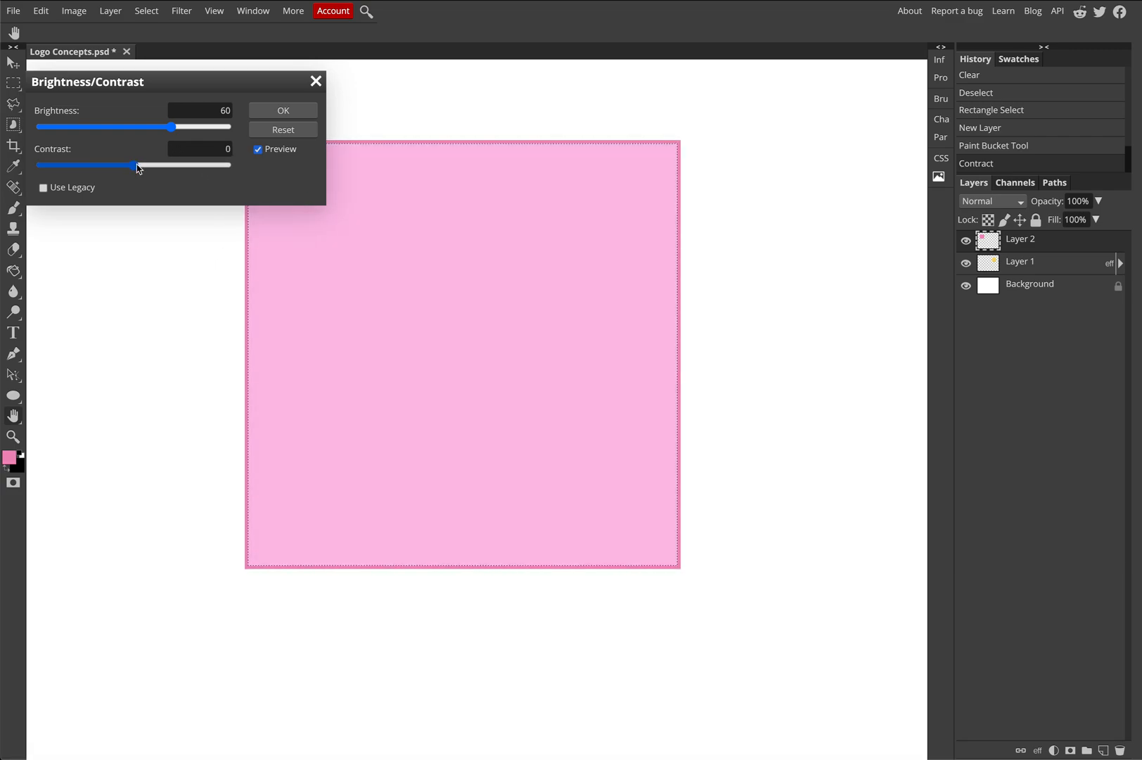
left_click(285, 130)
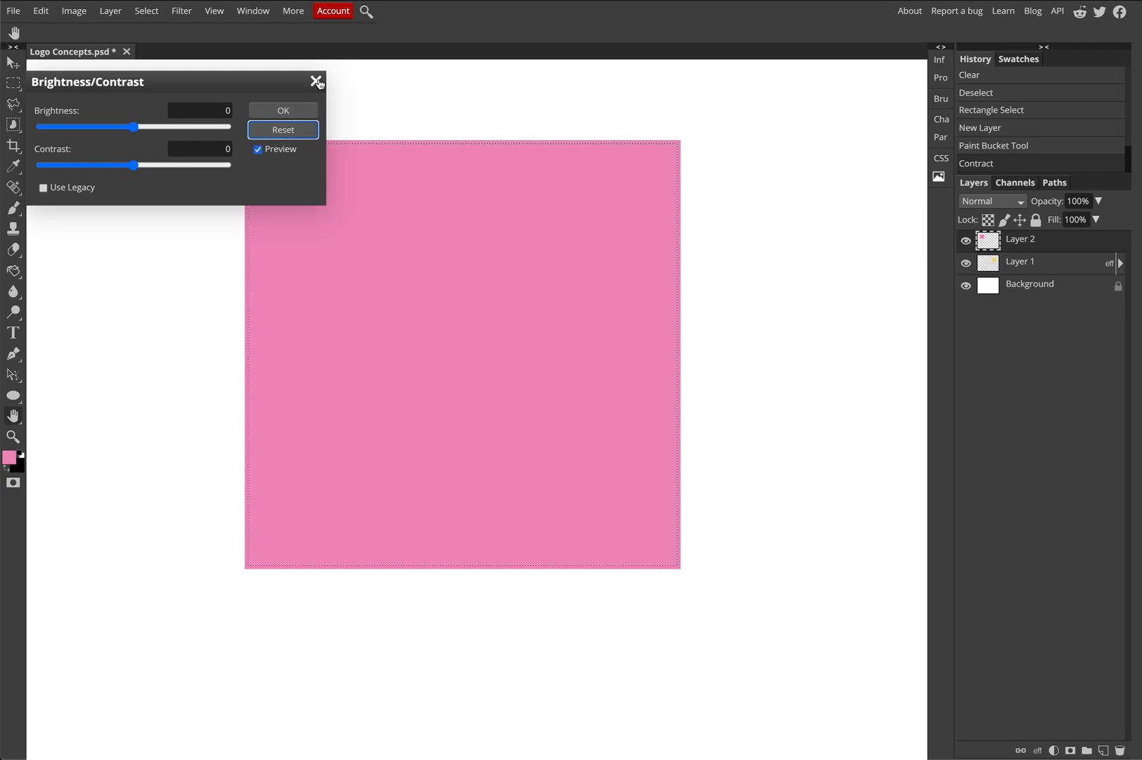
left_click(315, 81)
left_click(77, 11)
mouse_move(112, 30)
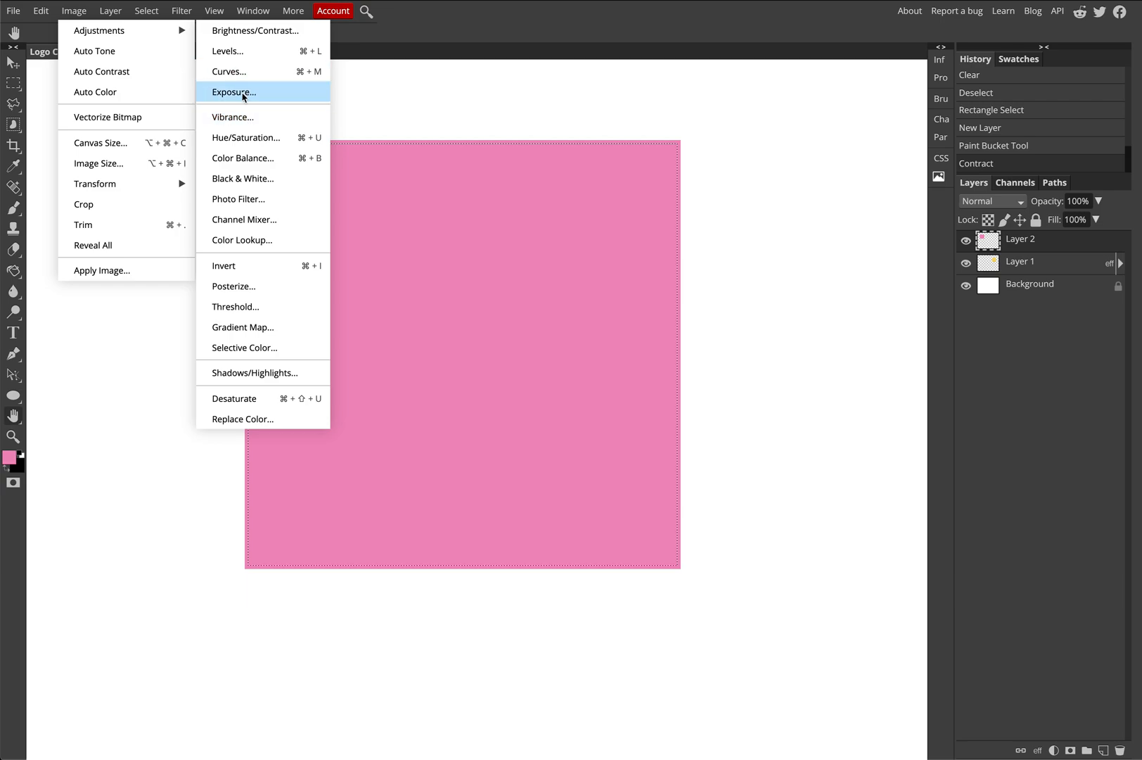
left_click(245, 141)
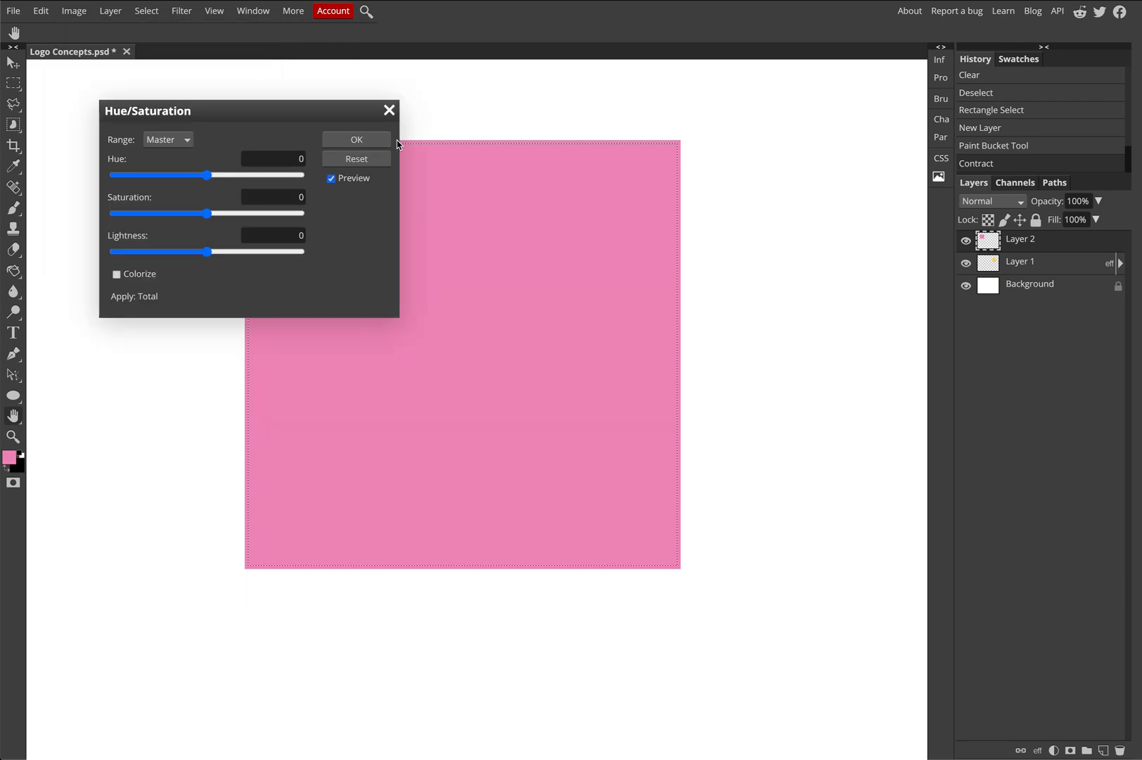
left_click_drag(207, 251, 247, 253)
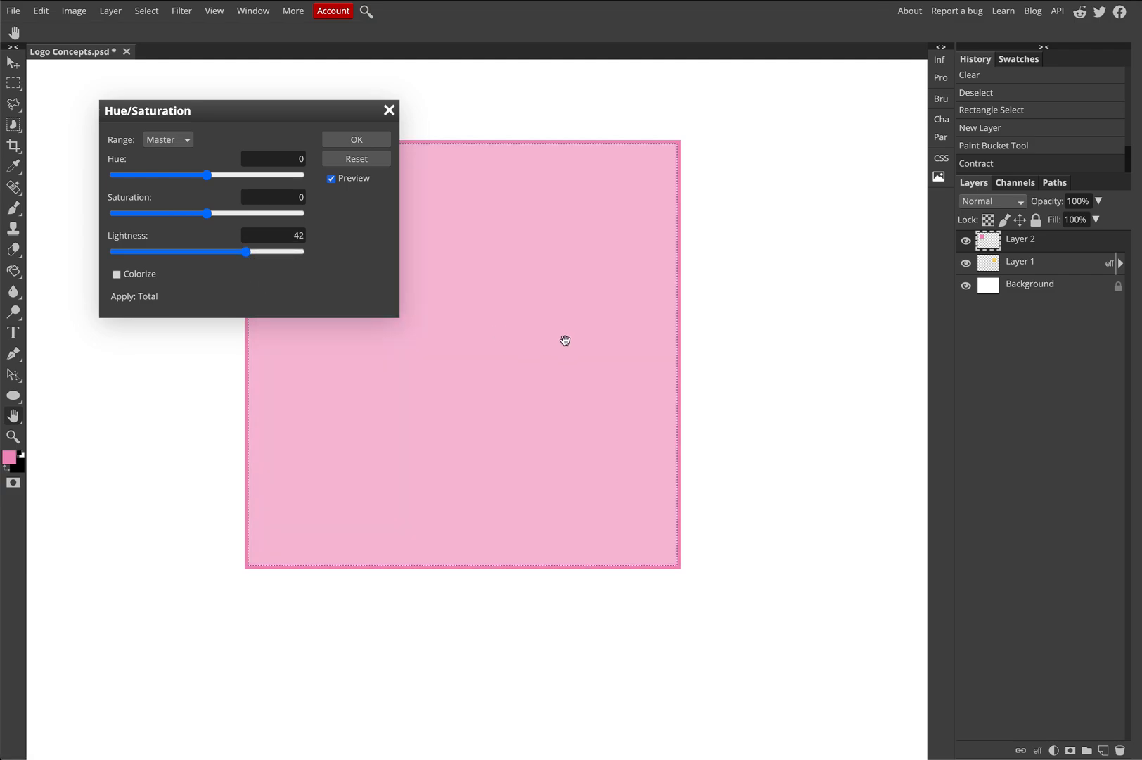
left_click(389, 110)
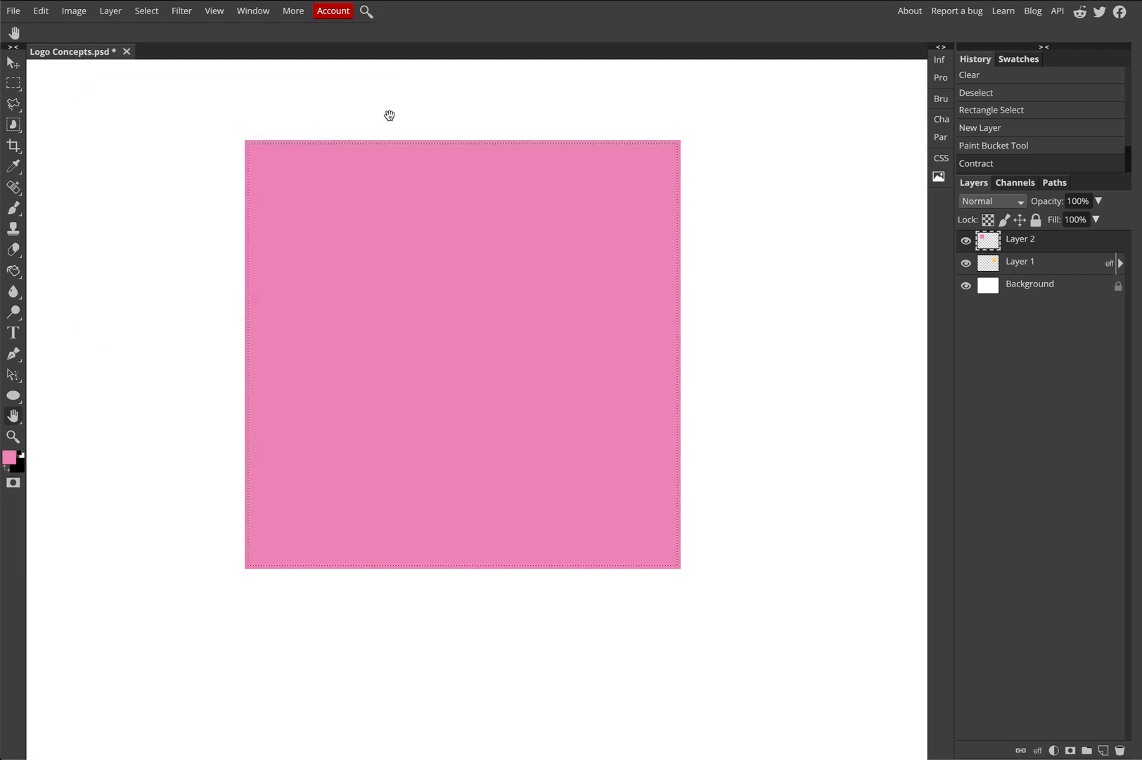
Step: Brighten the contracted selection inside the pink square to a pale pink with a Brightness/Contrast adjustment, and deselect
left_click(65, 10)
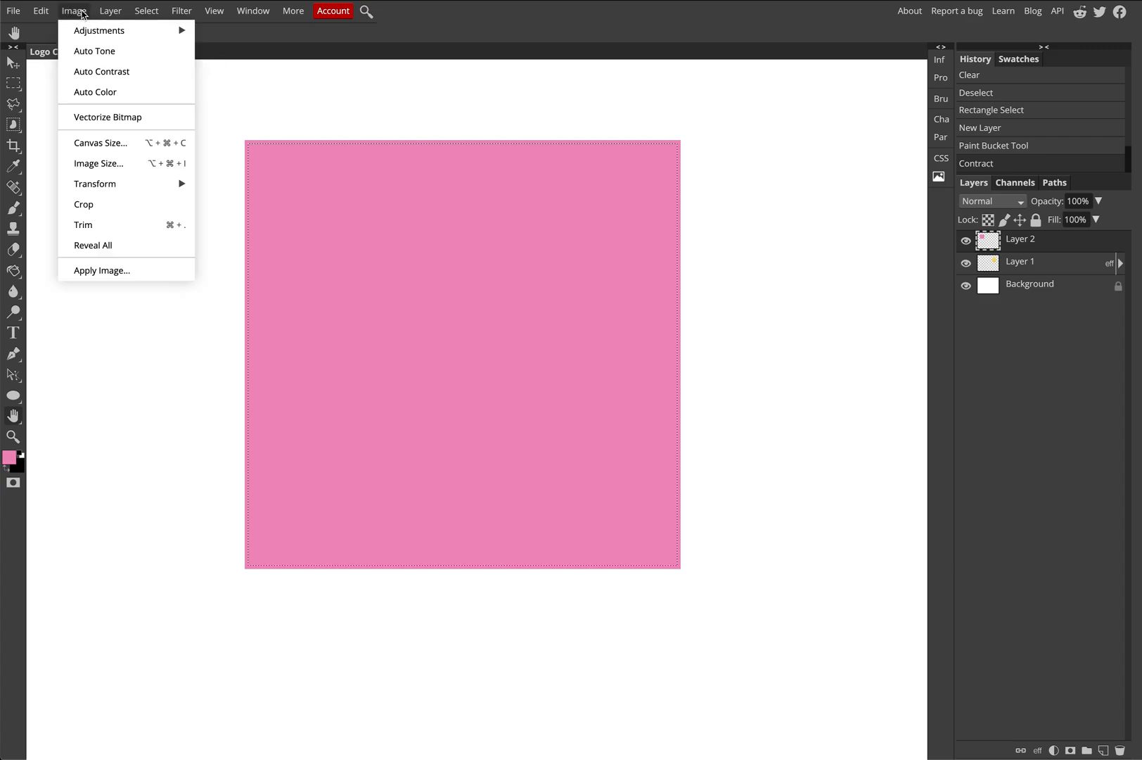
mouse_move(104, 33)
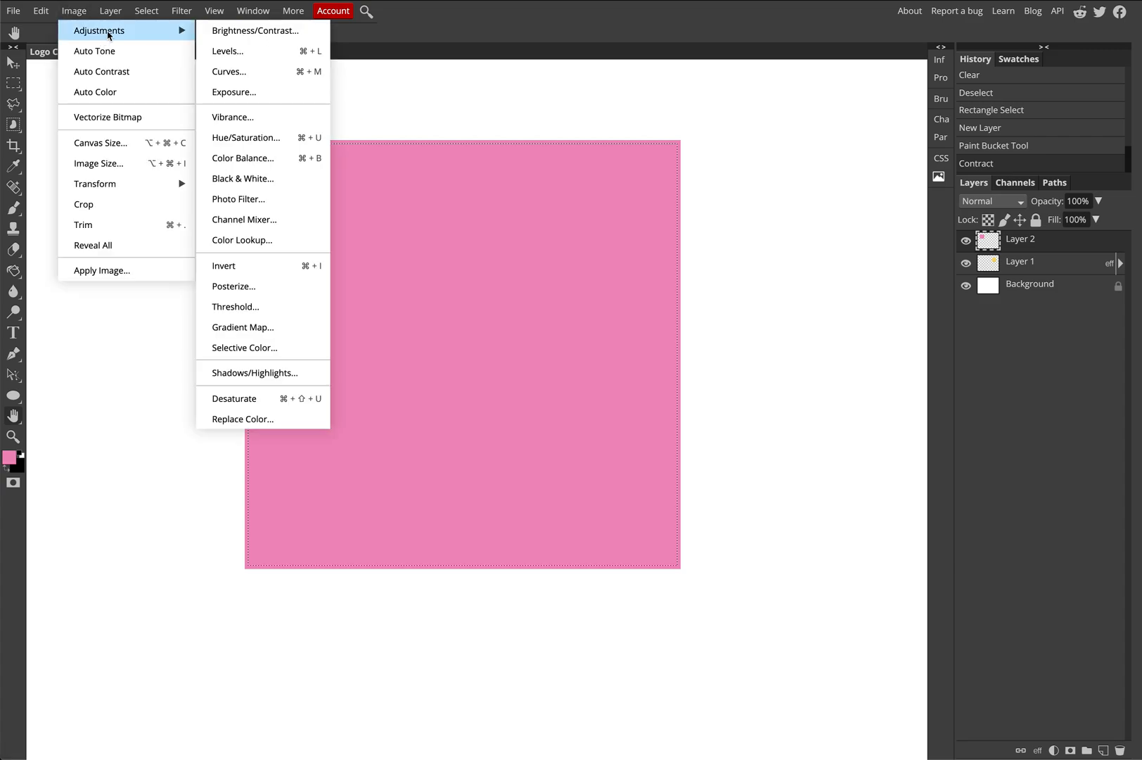
left_click(258, 34)
left_click(175, 132)
left_click_drag(174, 132, 171, 130)
left_click(288, 110)
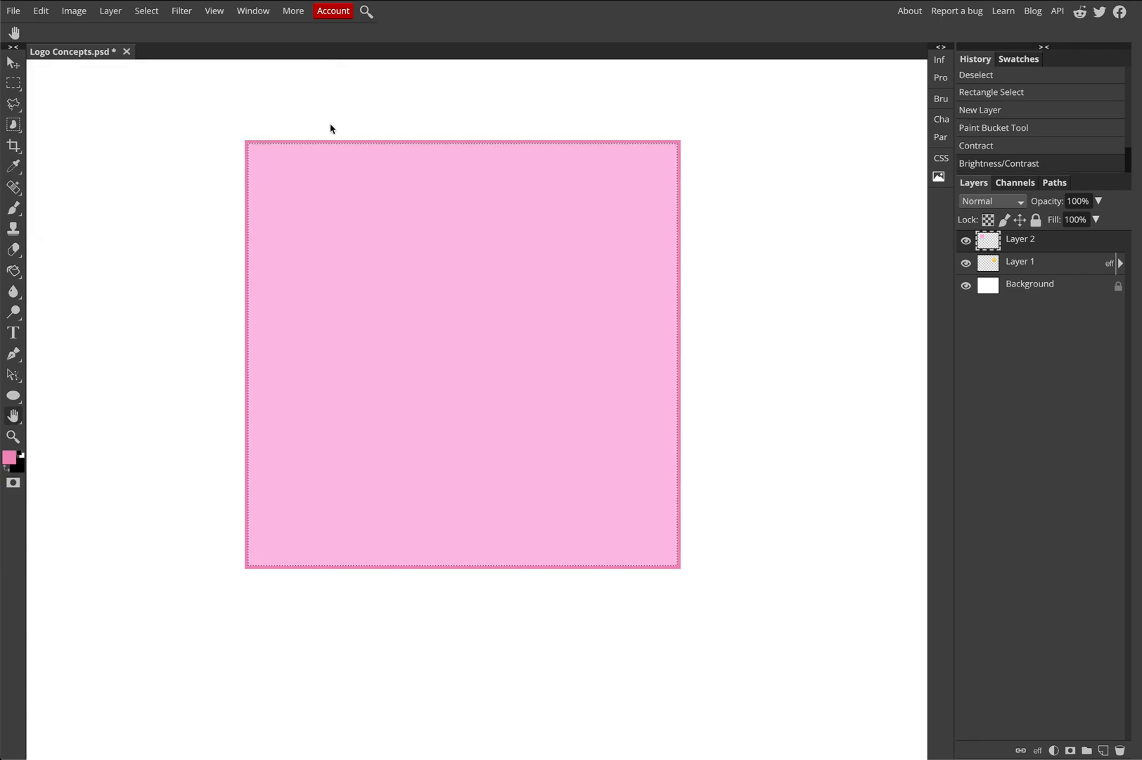
key("ctrl+0")
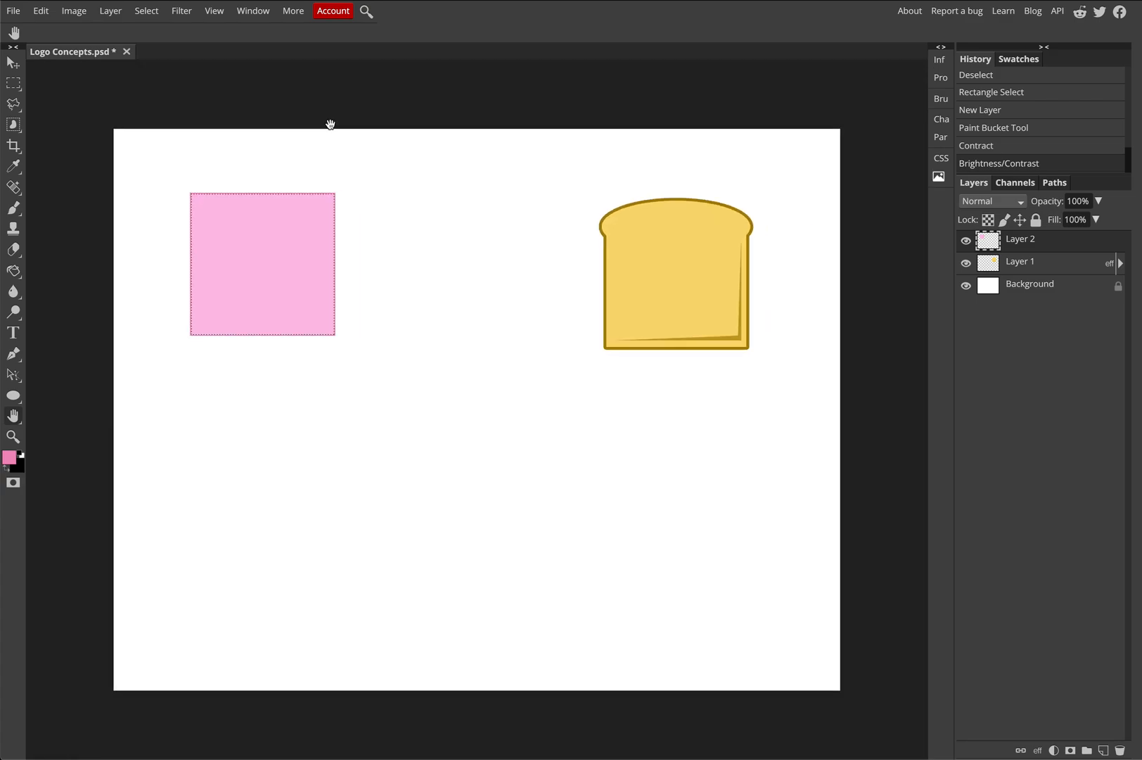
left_click(13, 83)
left_click(365, 184)
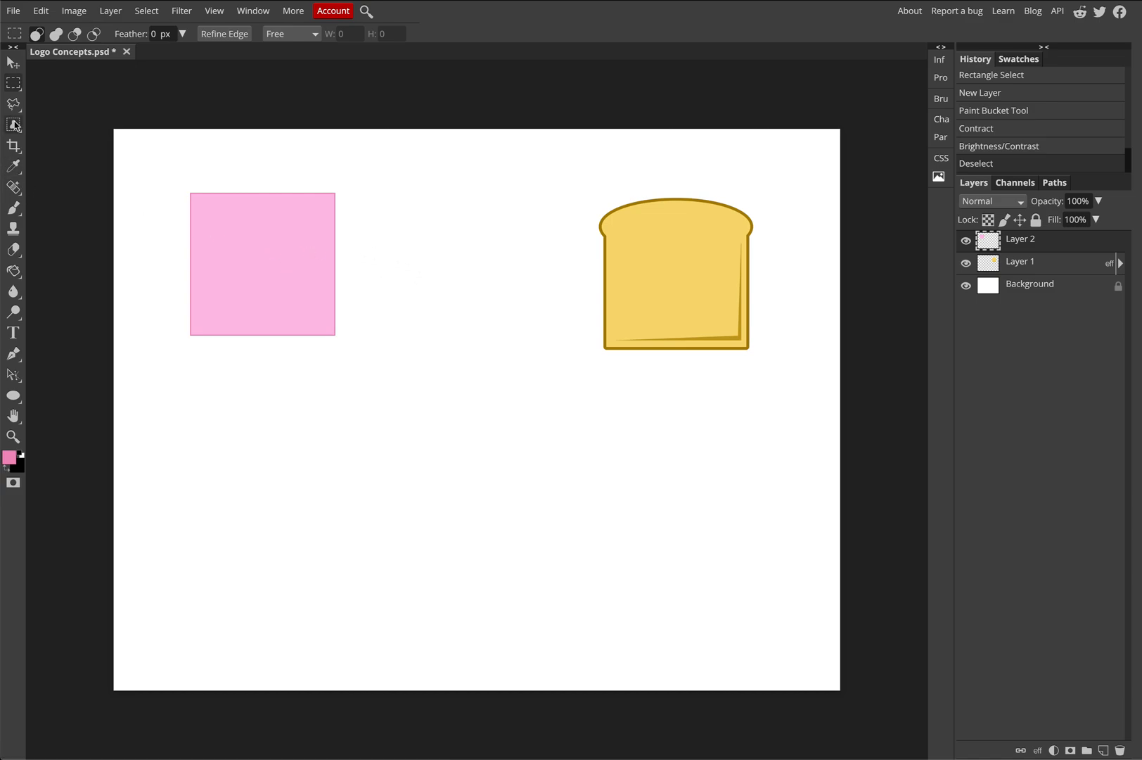
Step: Draw a circular selection between the pink square and the bread slice, and add a new layer above Layer 2
left_click(14, 104)
right_click(13, 83)
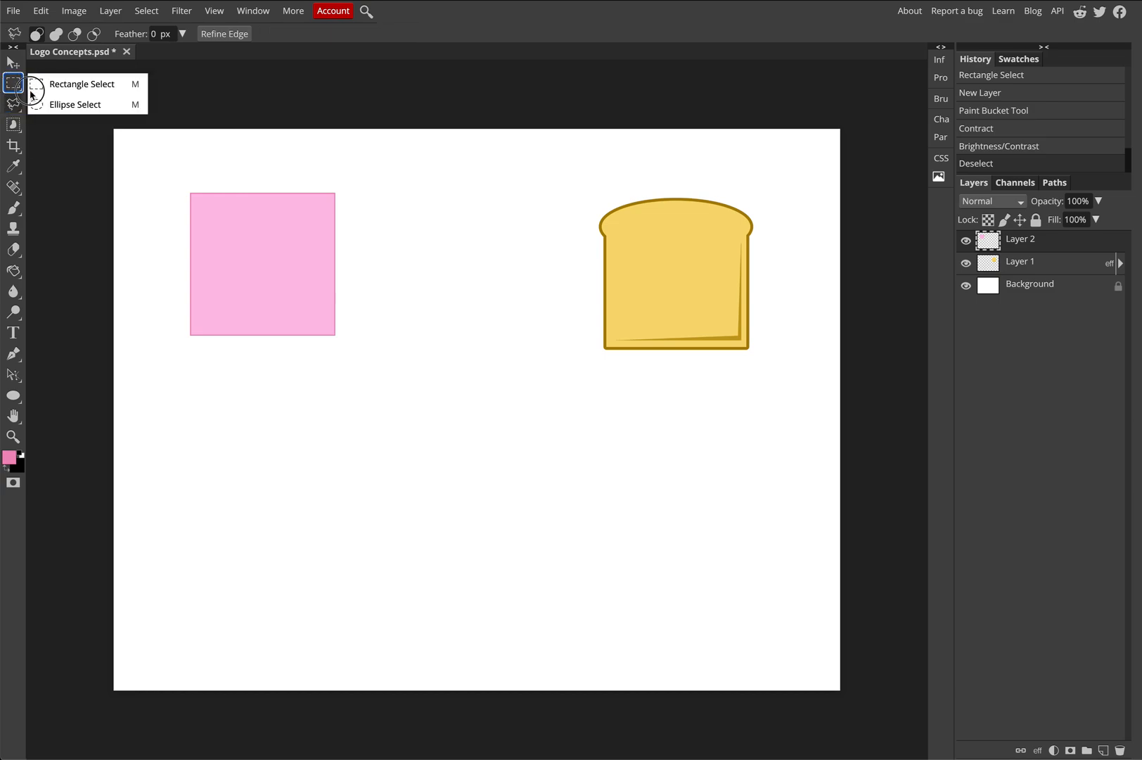
left_click(87, 106)
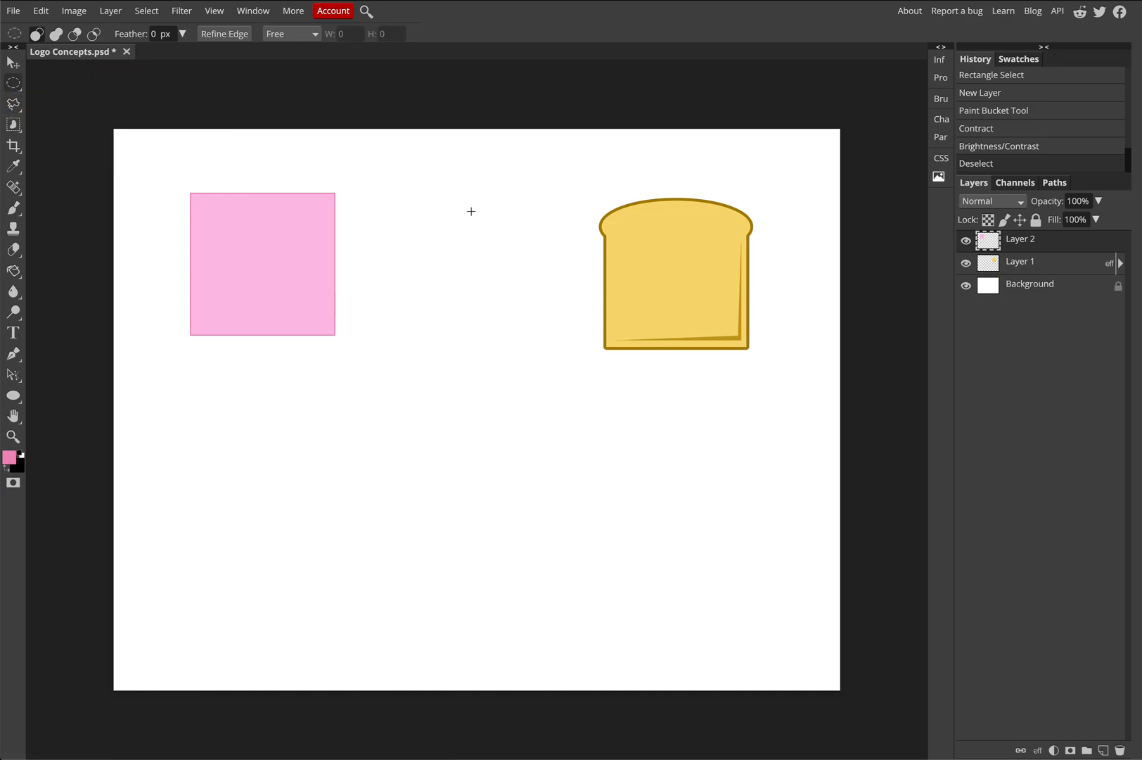
left_click_drag(360, 190, 496, 325)
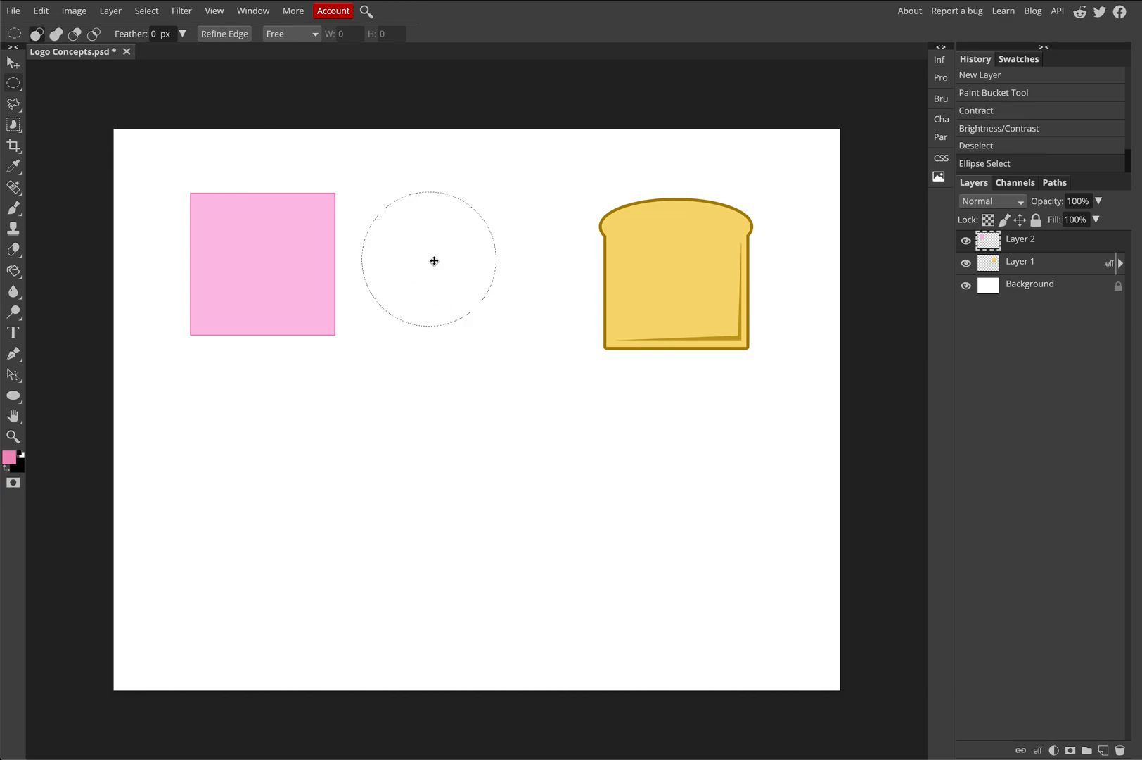
left_click(1102, 750)
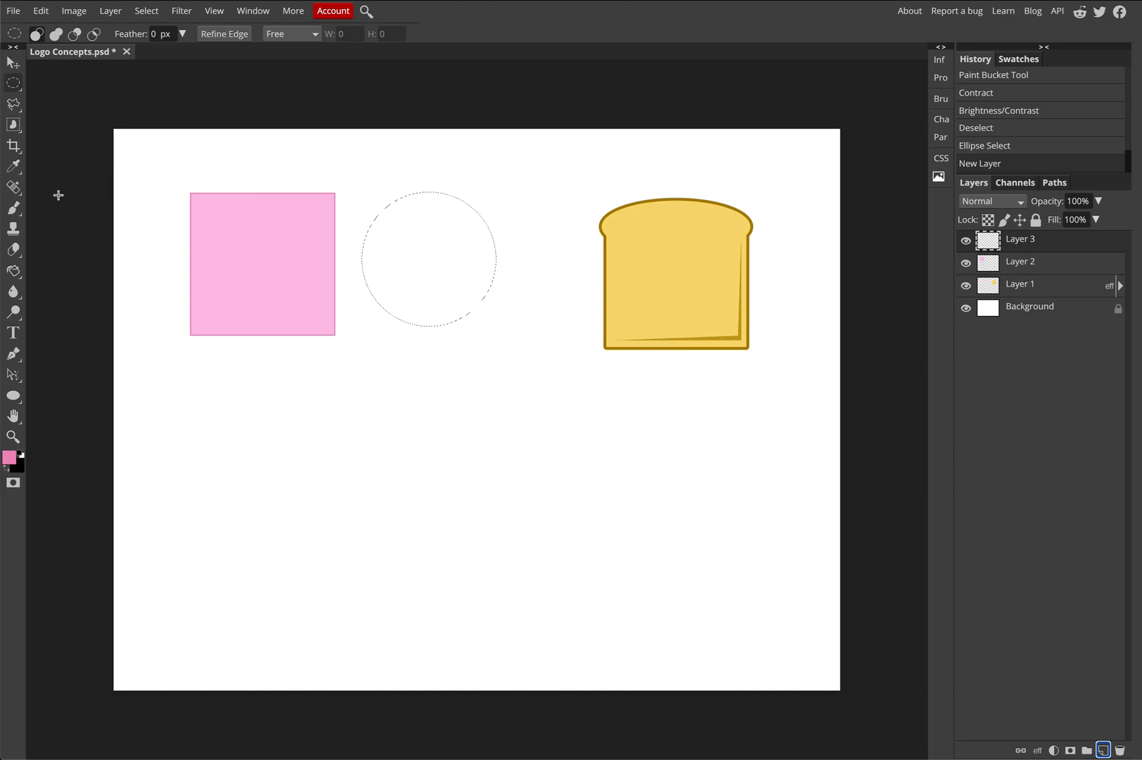
Step: Set the foreground colour to bright red, and fill the circular selection with it on the new layer
left_click(9, 457)
left_click_drag(244, 217, 282, 118)
left_click_drag(279, 182, 289, 118)
left_click(334, 287)
left_click(14, 270)
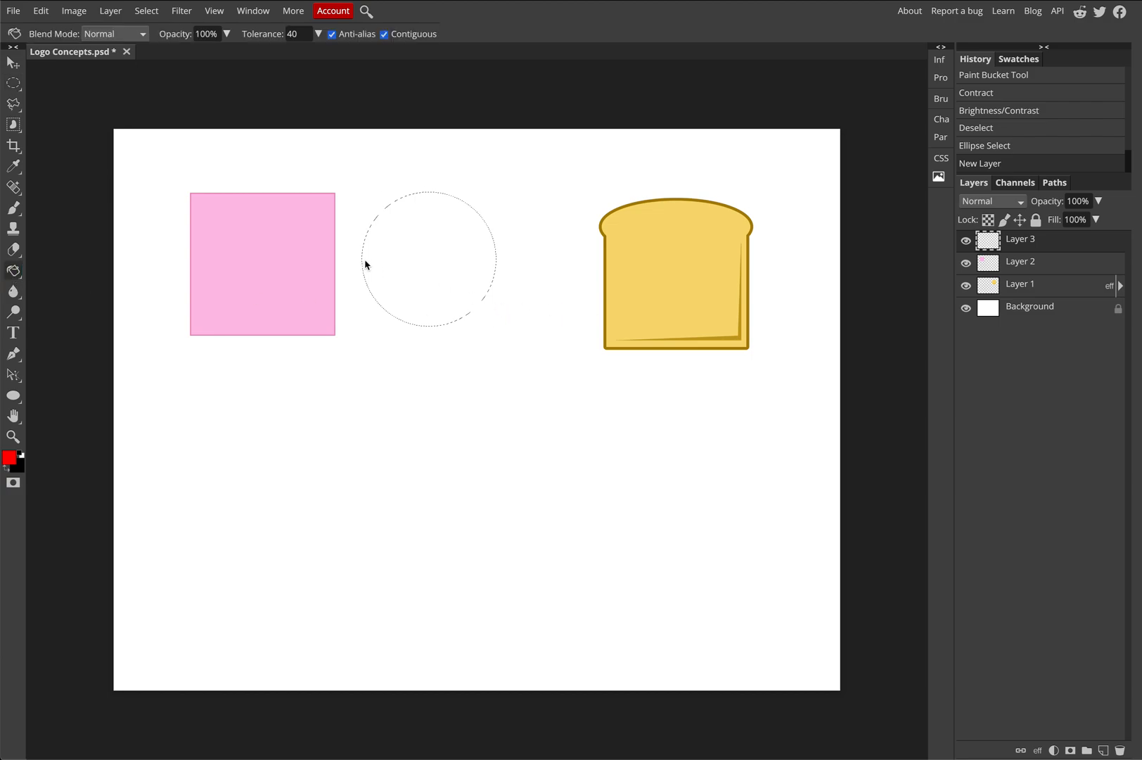
left_click(415, 289)
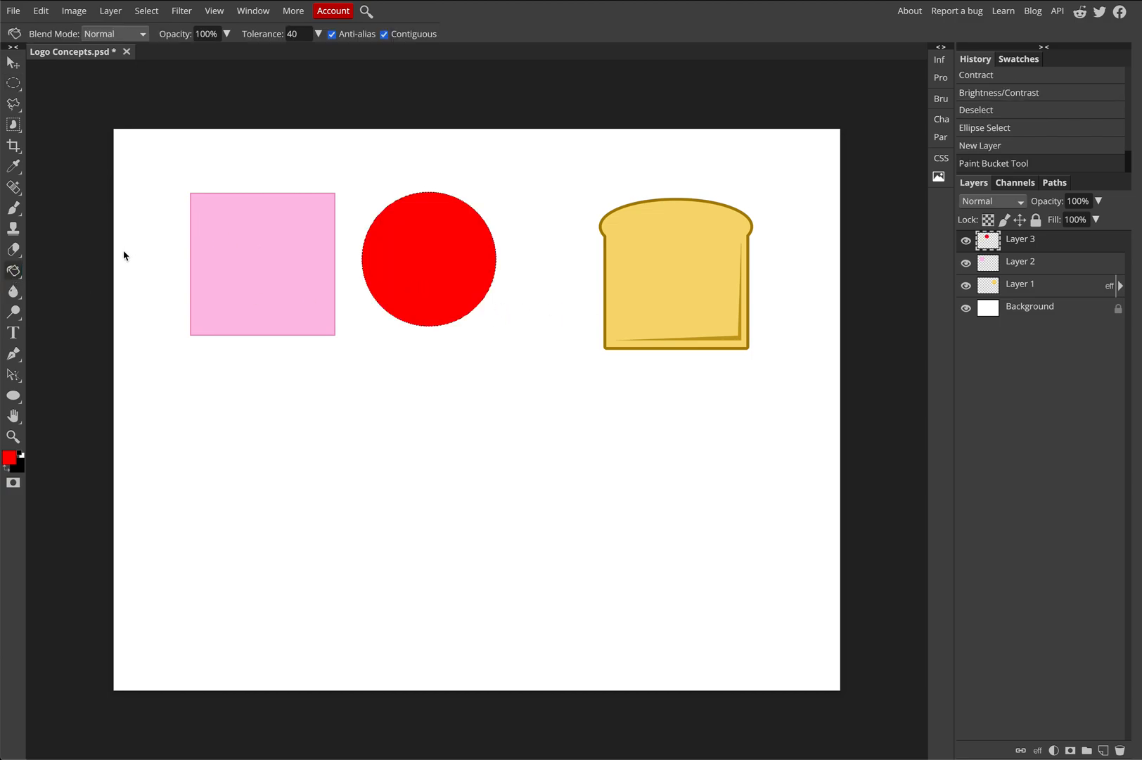
Step: Contract the selection around the red circle by 10 px
key("ctrl+plus")
key("ctrl+plus")
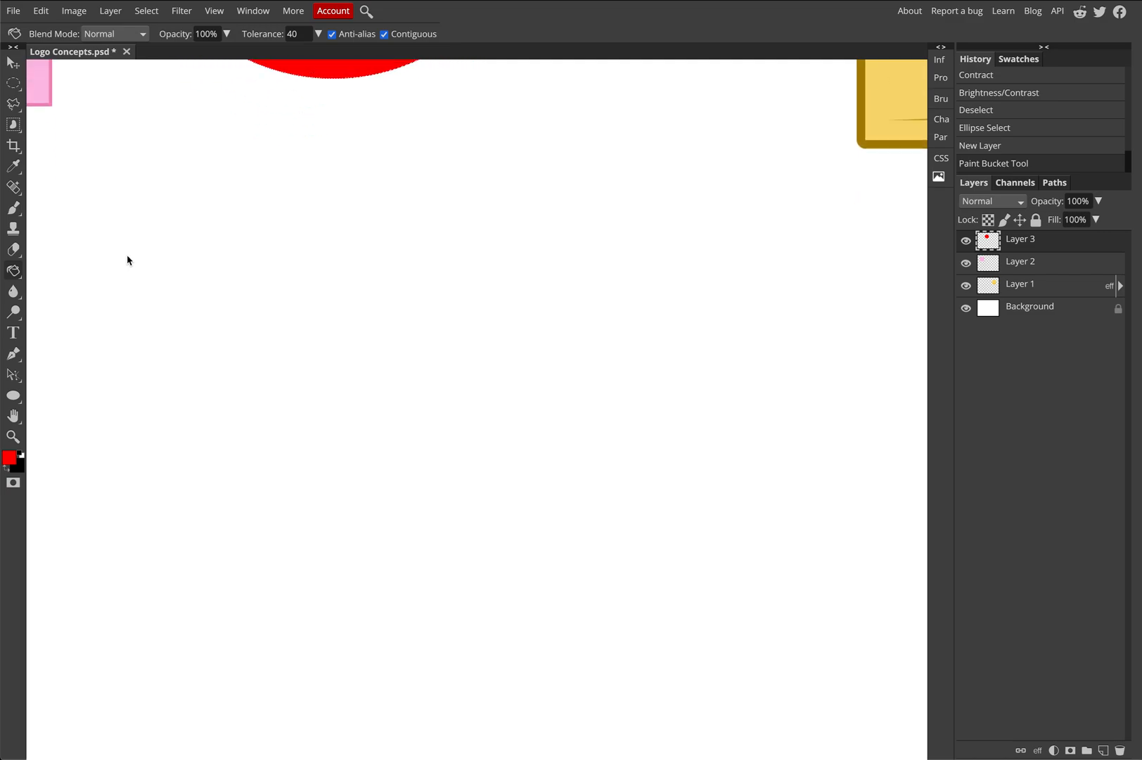
scroll(127, 261, "up", 8)
scroll(279, 156, "left", 1)
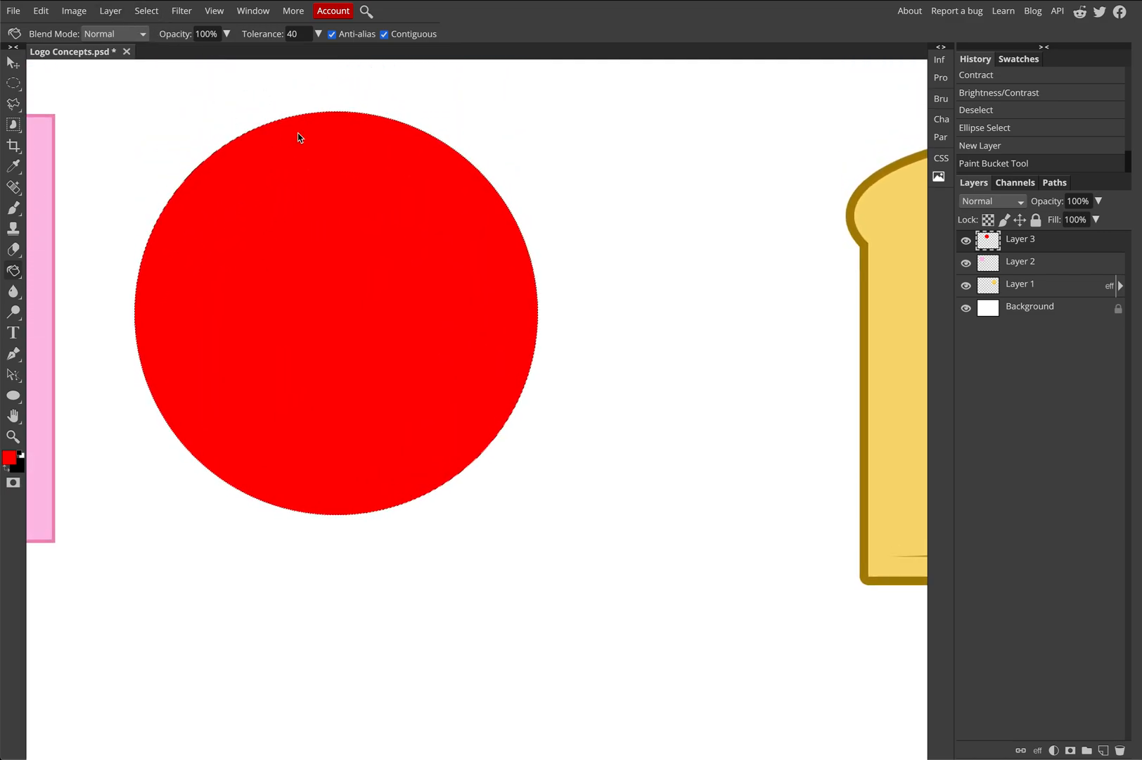
left_click(146, 13)
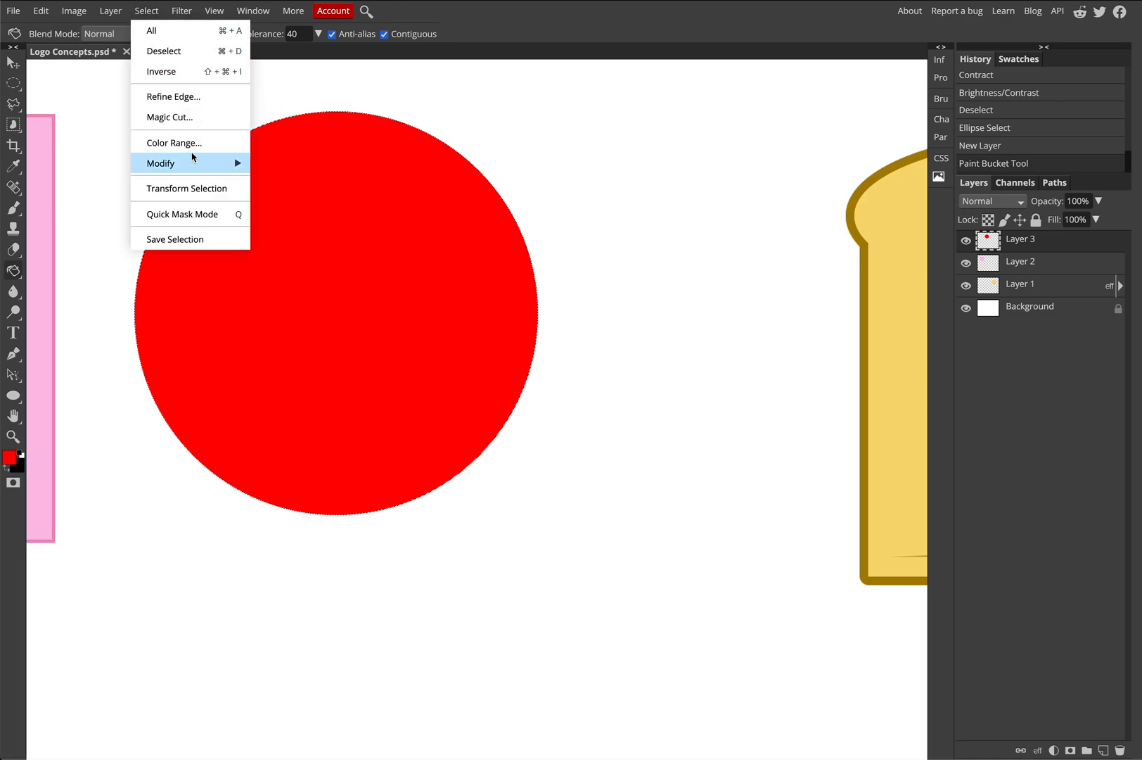
mouse_move(192, 160)
left_click(295, 224)
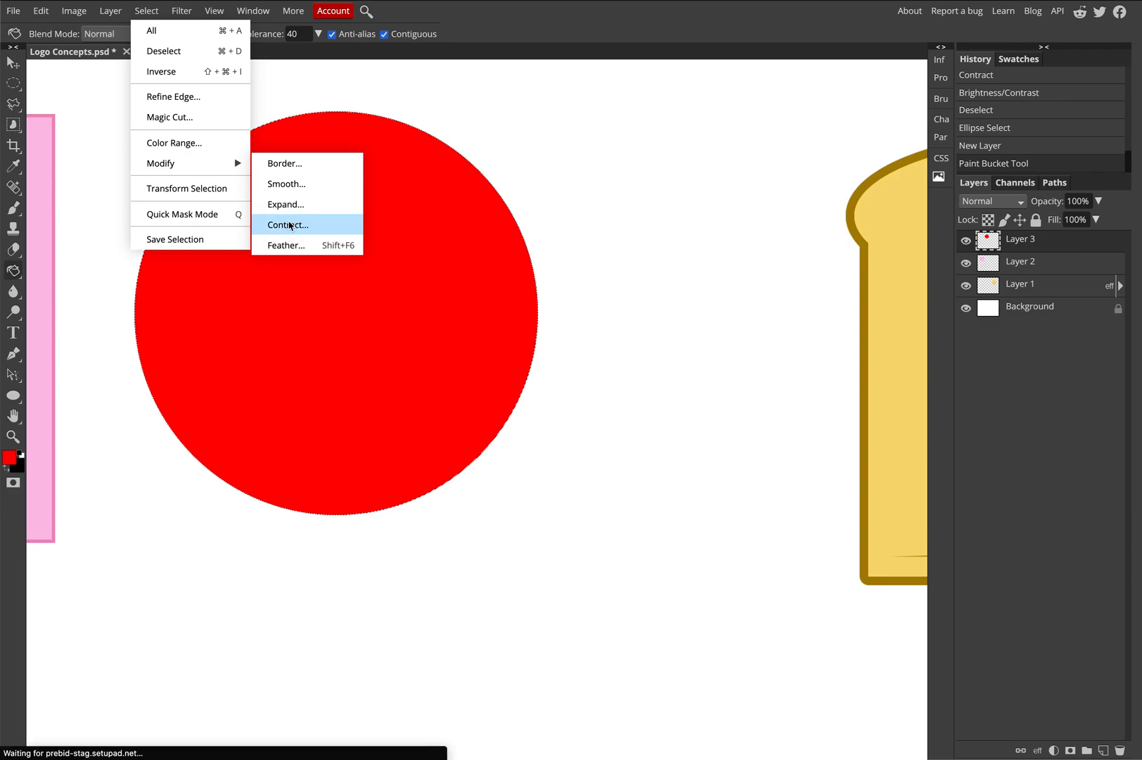
double_click(156, 139)
type("10")
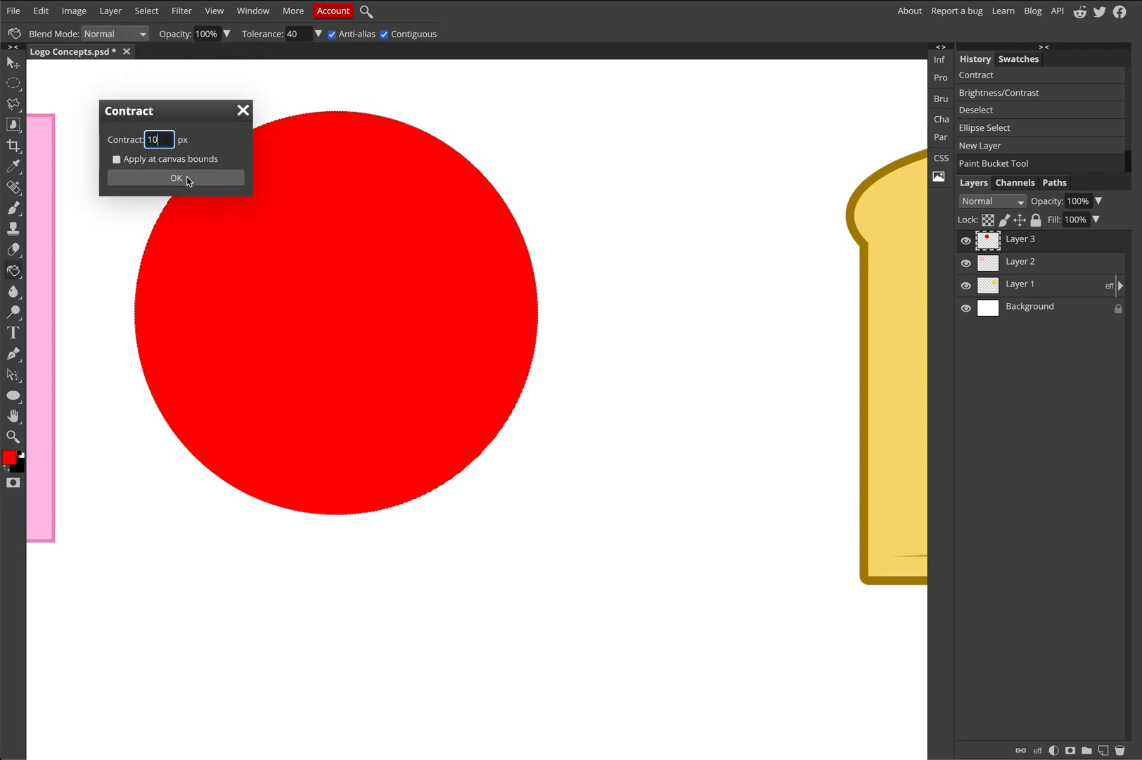
left_click(186, 180)
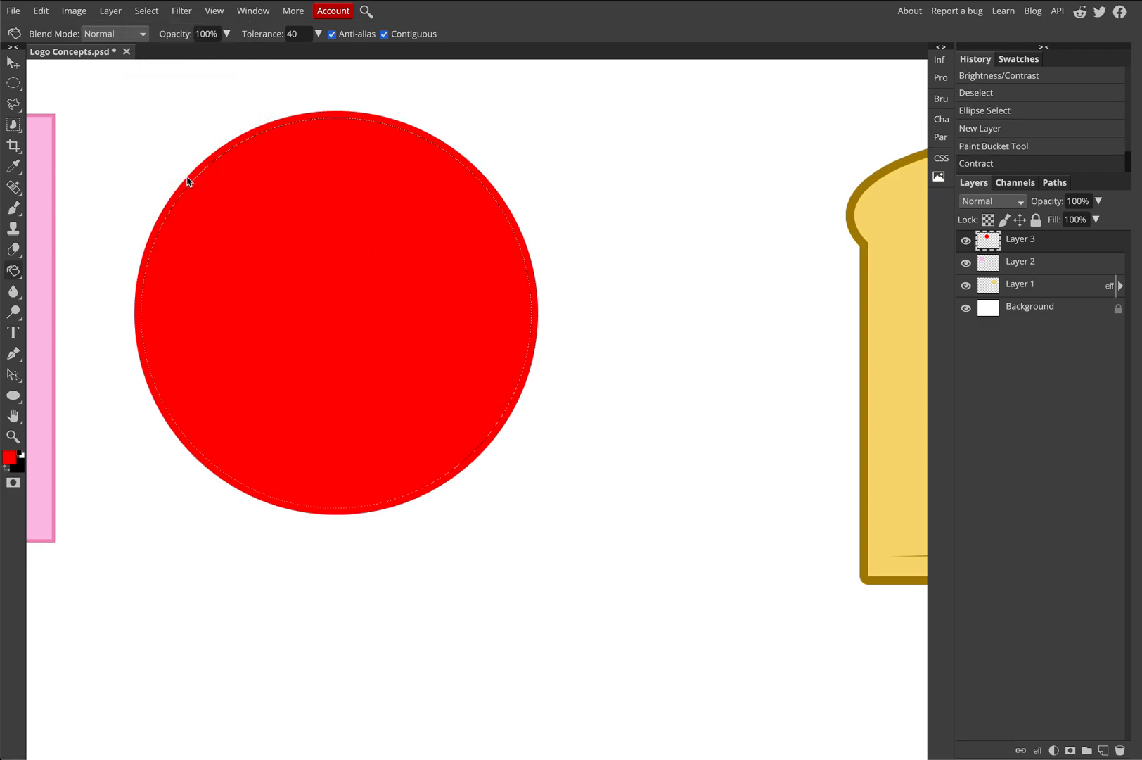
left_click(66, 7)
mouse_move(176, 31)
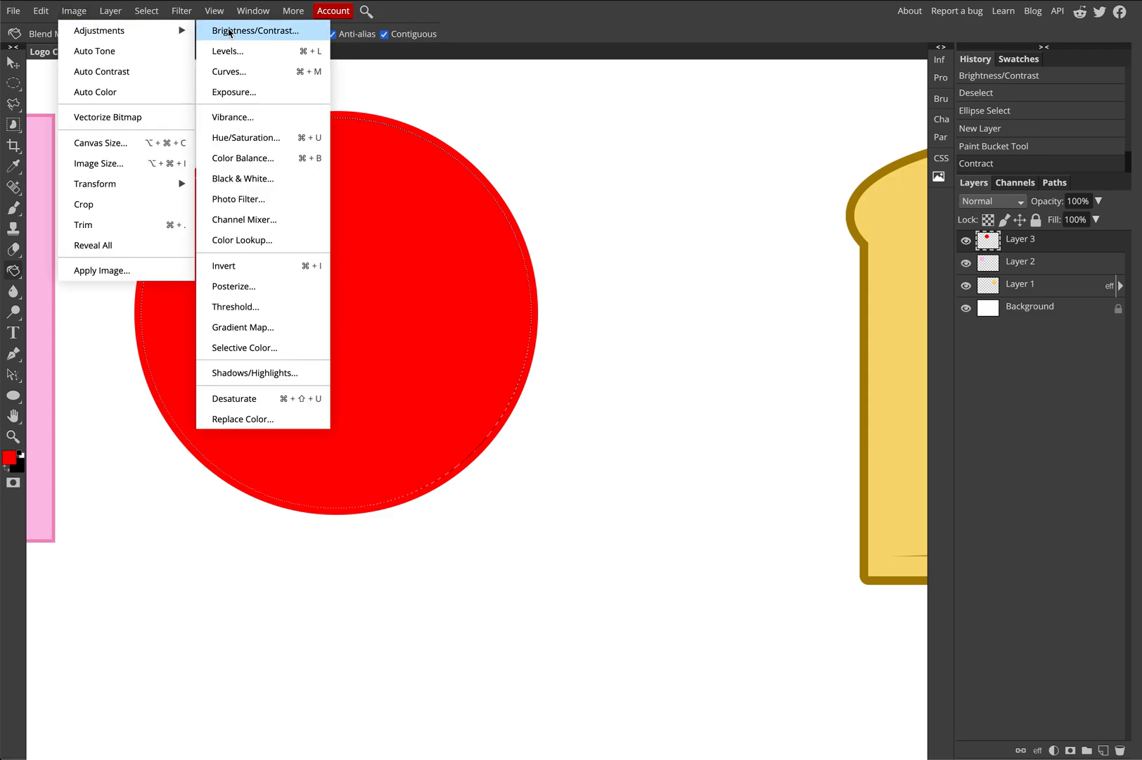
left_click(229, 32)
mouse_move(140, 130)
left_mouse_down()
mouse_move(201, 131)
mouse_move(143, 131)
left_mouse_up()
left_click(283, 130)
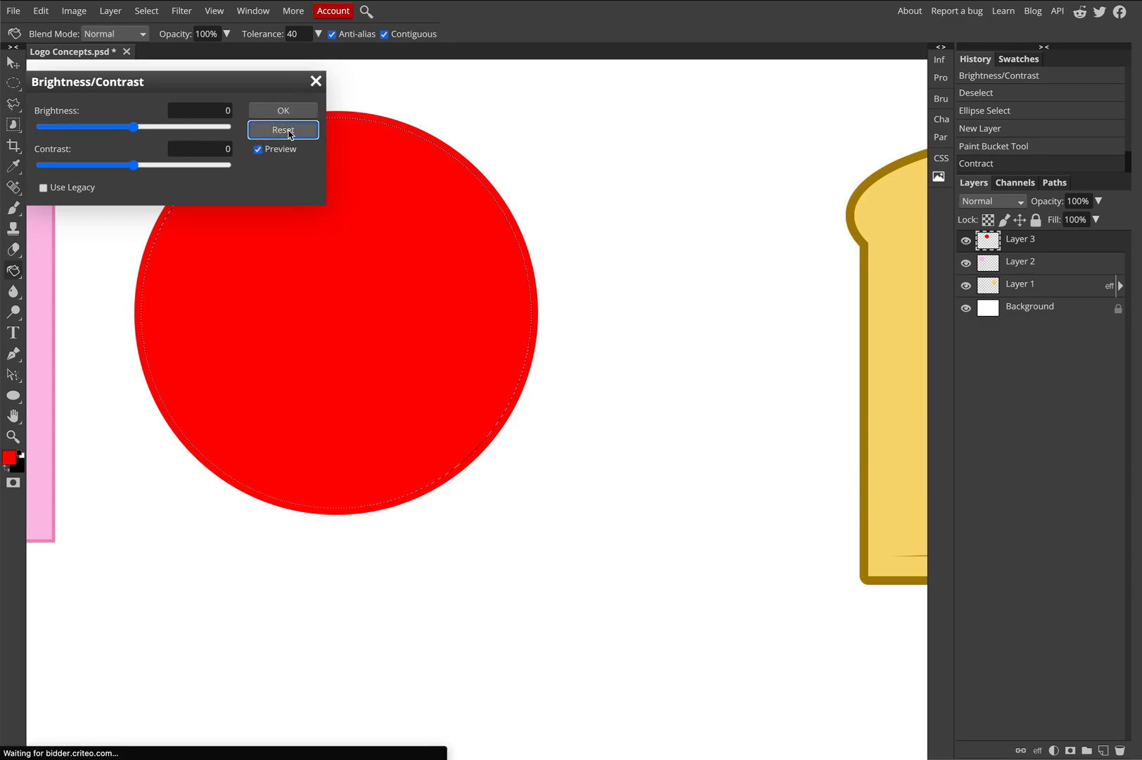
left_click(316, 81)
Step: Lighten the contracted selection inside the red circle with a Hue/Saturation adjustment, setting Lightness to 42
left_click(74, 11)
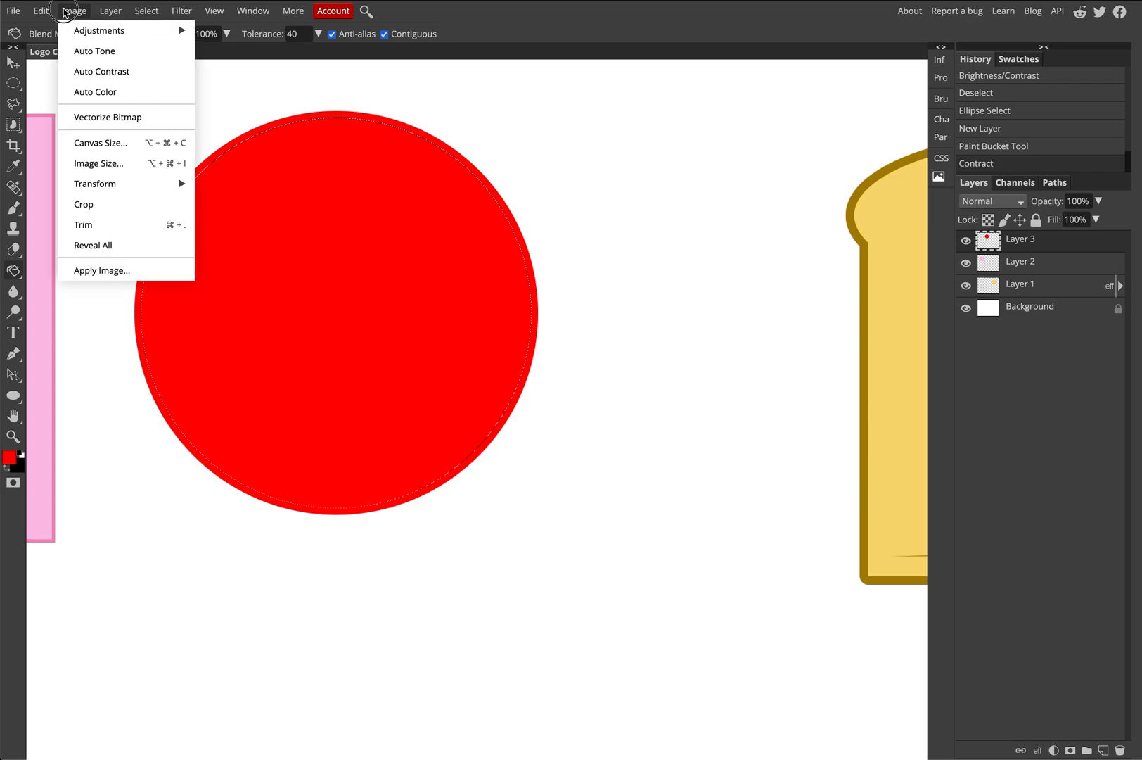
mouse_move(175, 30)
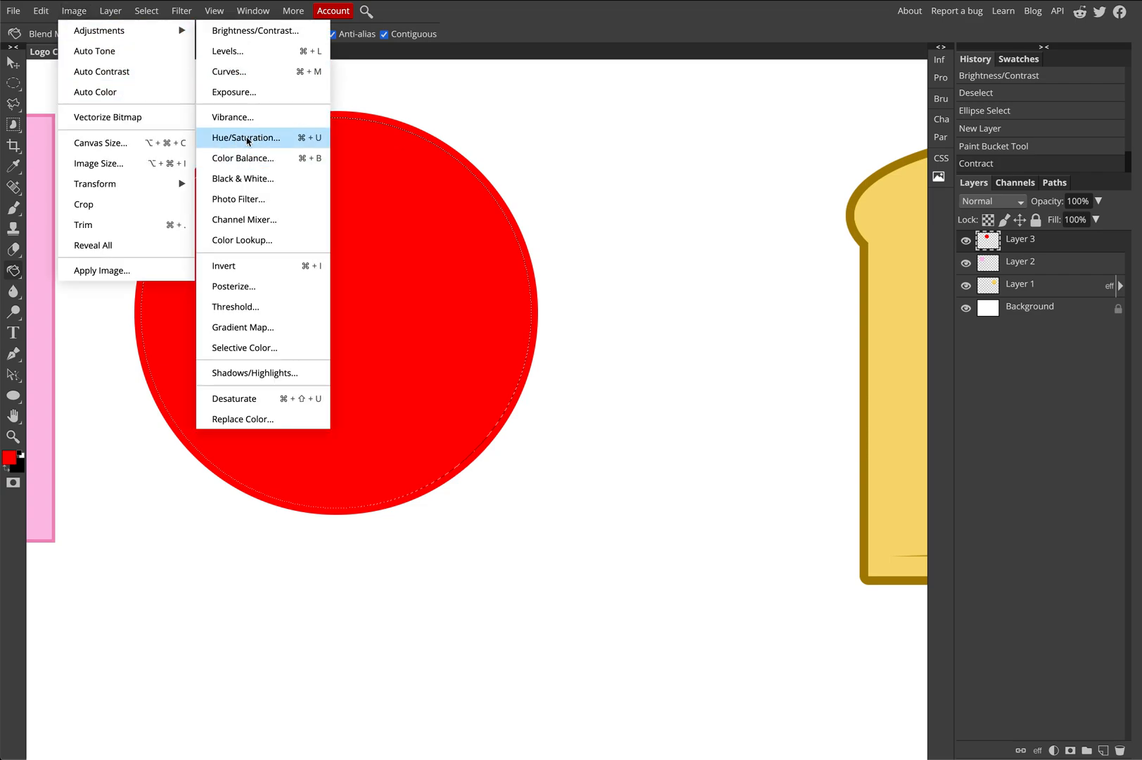
left_click(246, 138)
left_click_drag(207, 251, 246, 251)
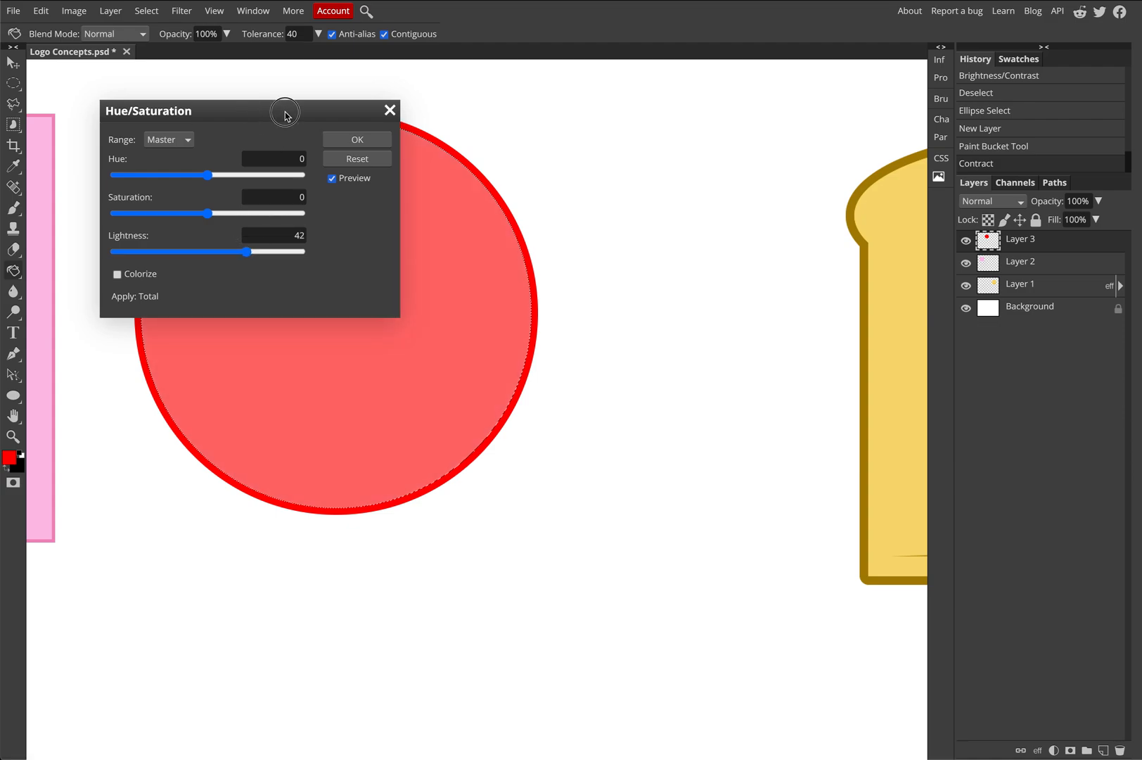
left_click_drag(254, 111, 816, 122)
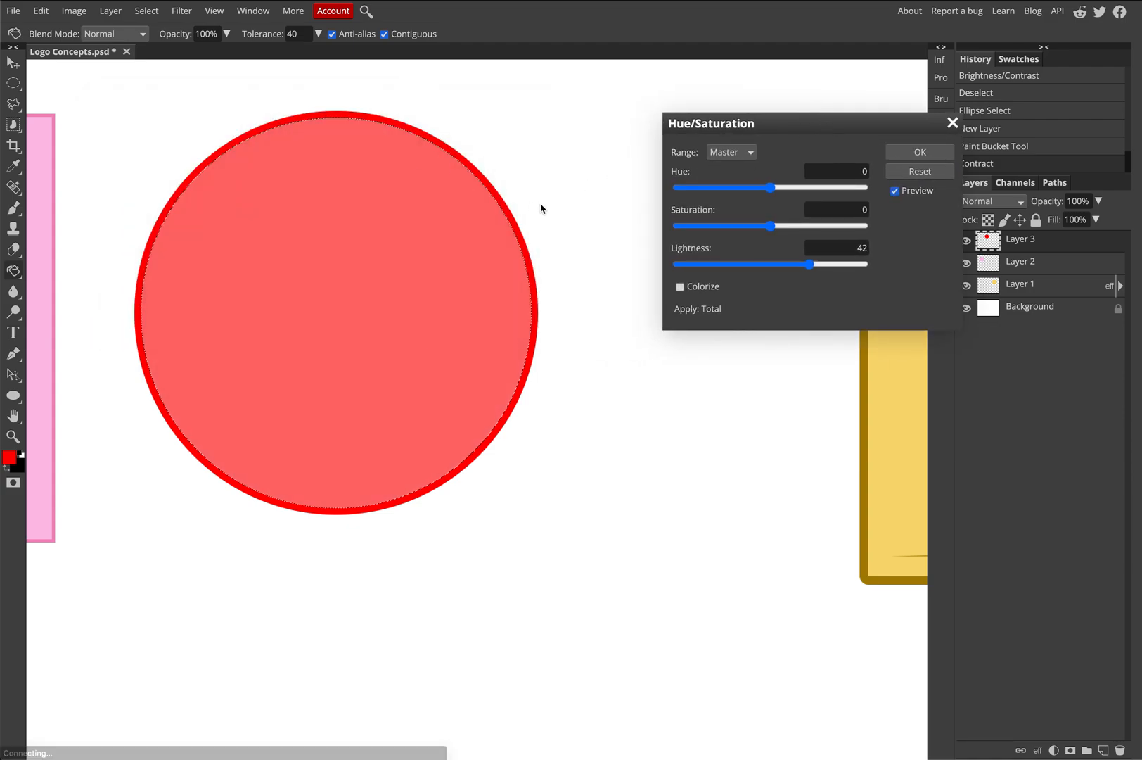
left_click(921, 152)
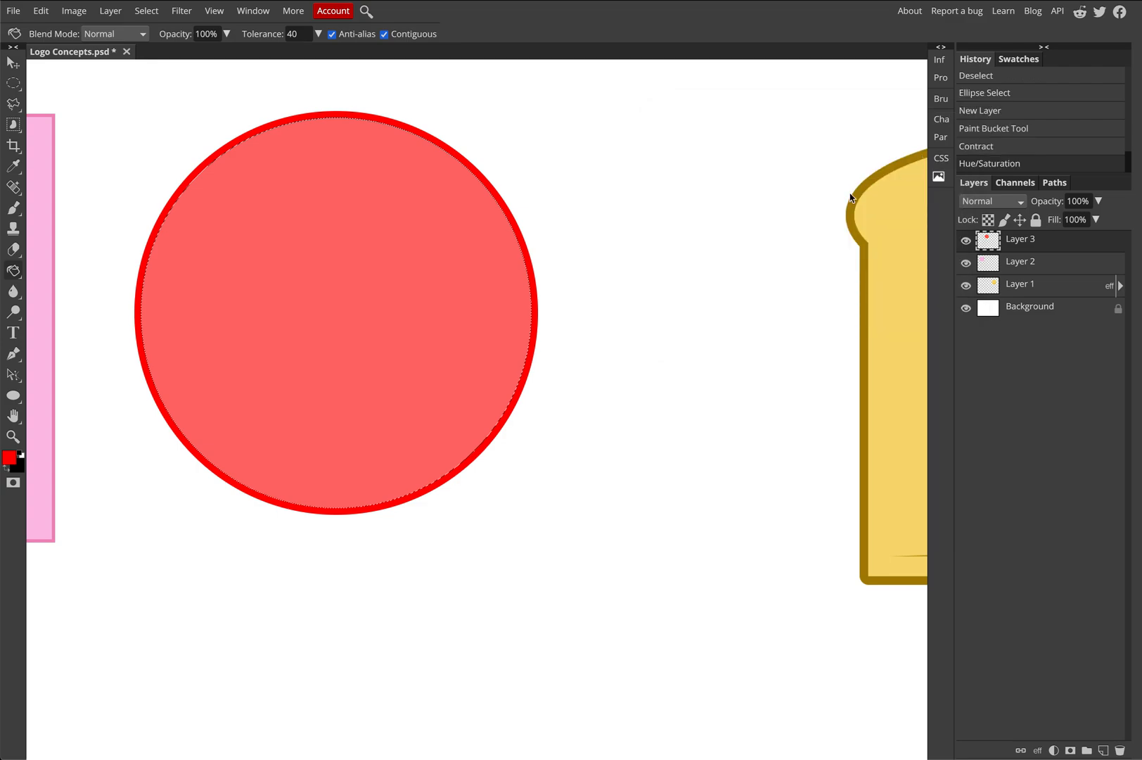
Step: Choose the Polygonal Lasso Select tool for the next selections, and deselect the circle's inner area
left_click(14, 83)
left_click(20, 105)
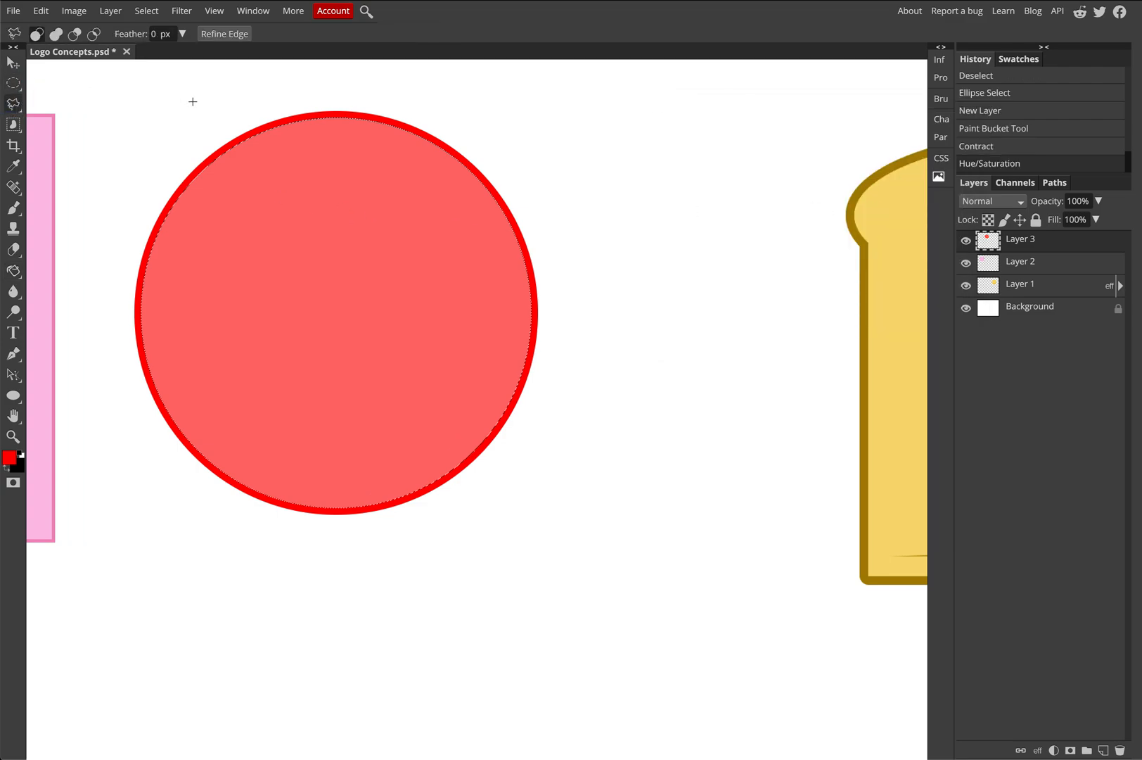
left_click(13, 62)
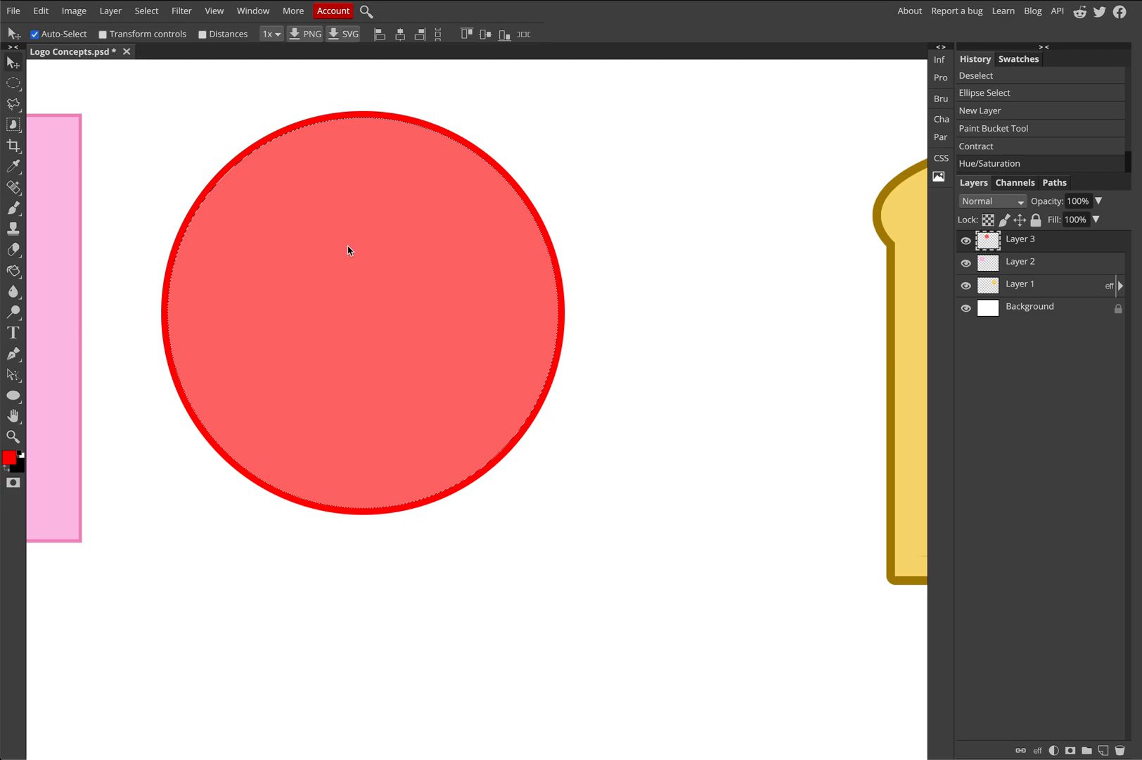
right_click(15, 107)
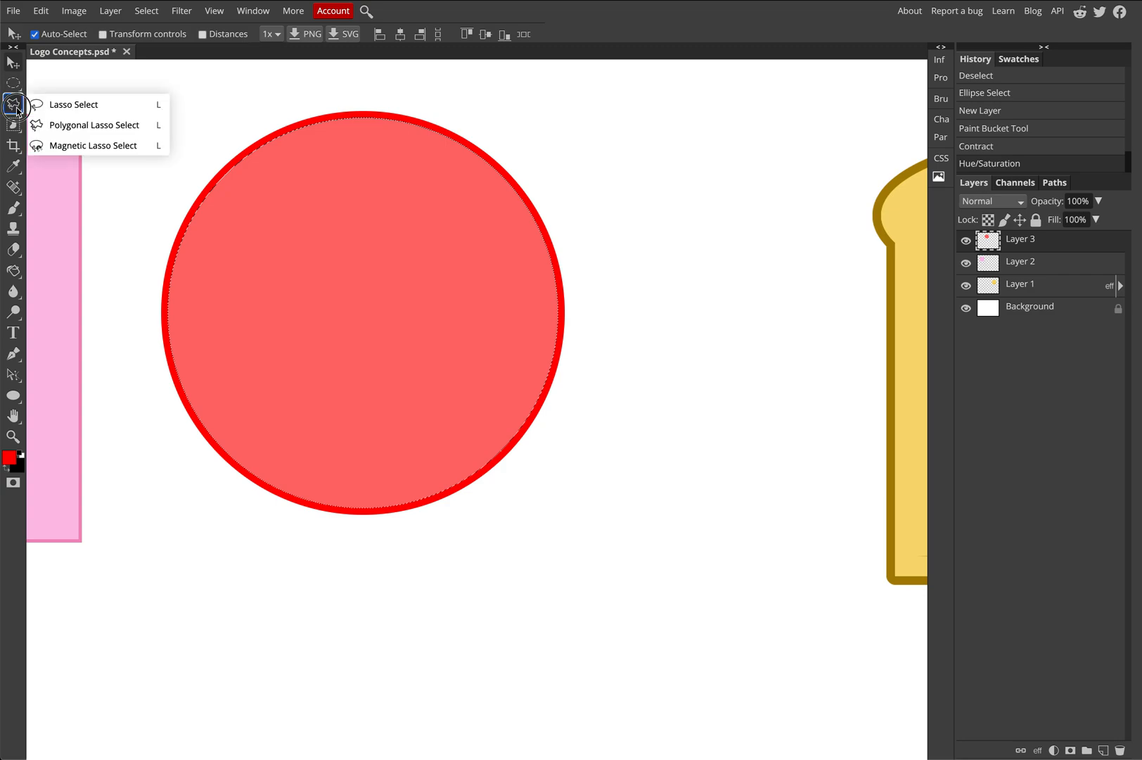
left_click(95, 125)
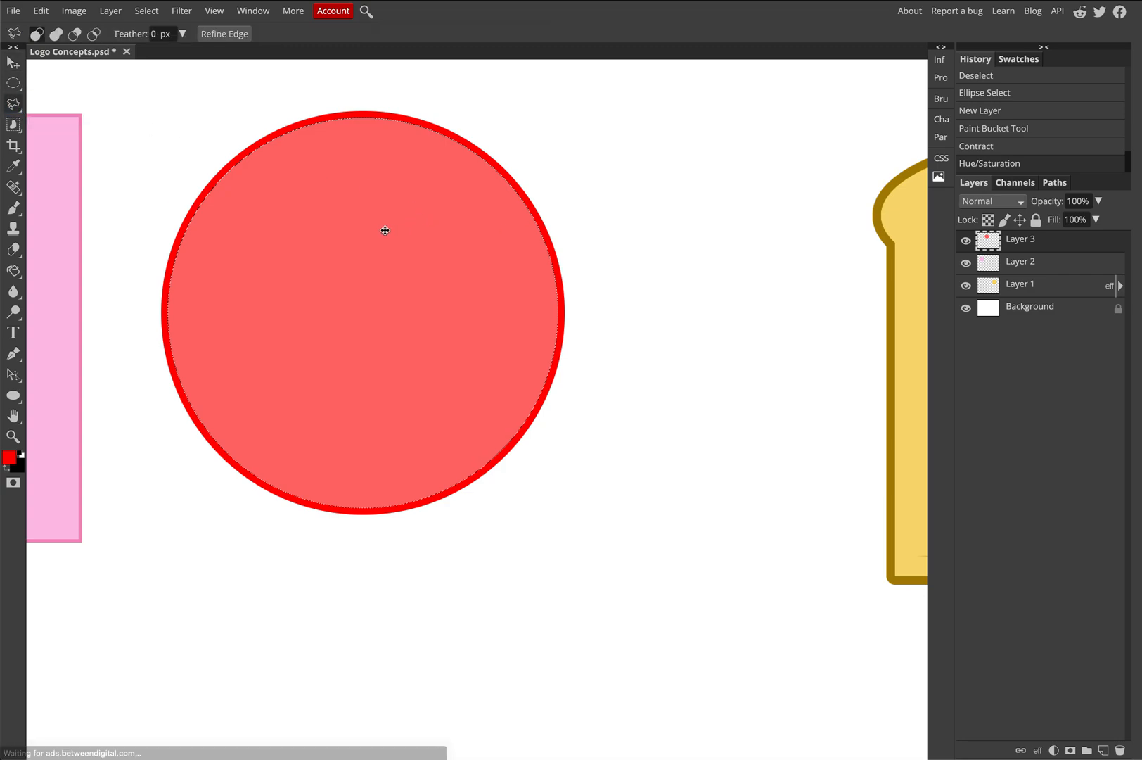
left_click(14, 83)
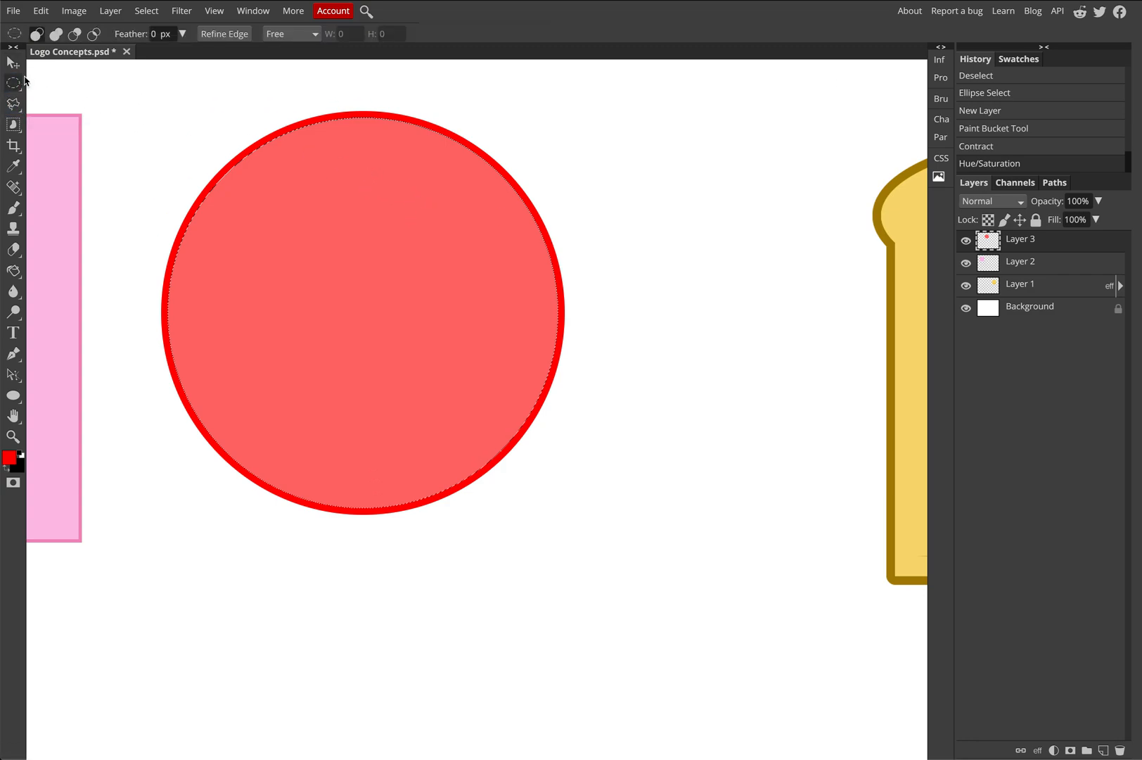
key("ctrl+d")
Step: Outline a wedge-shaped selection in the upper-right part of the red circle with the Polygonal Lasso, running from near its centre to near its rim
left_click(13, 104)
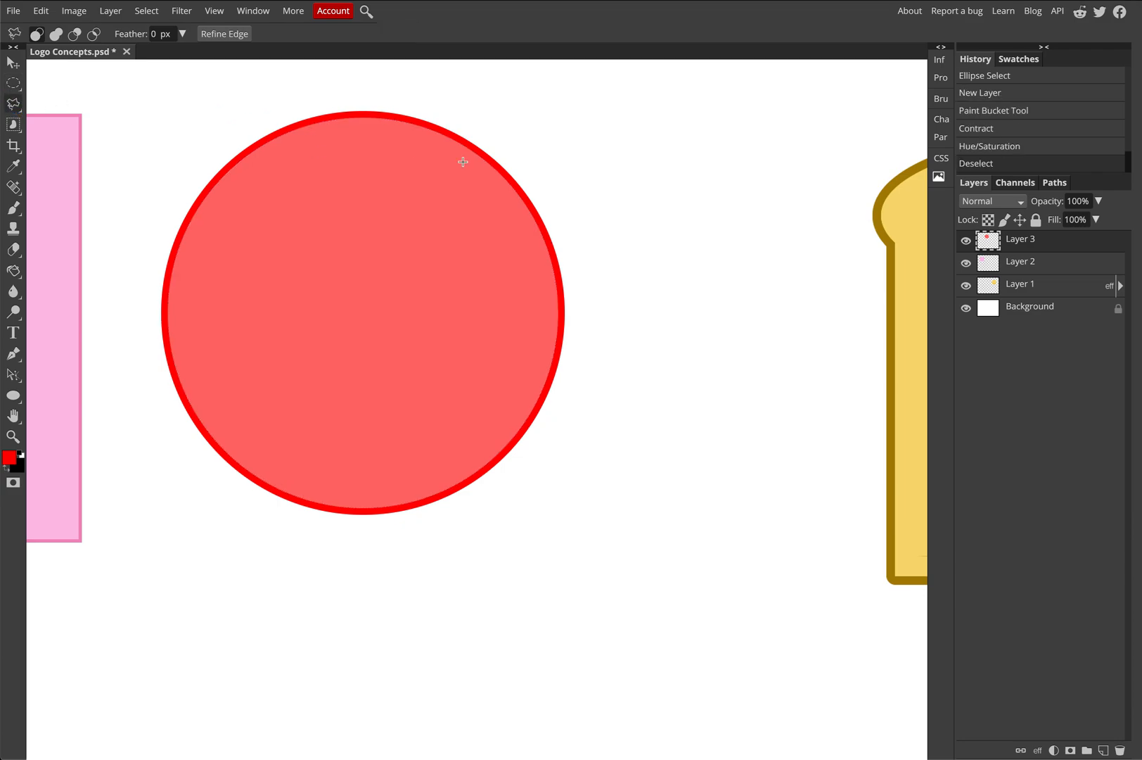
left_click(364, 139)
left_click(364, 286, "shift")
left_click(477, 184)
left_click(432, 151)
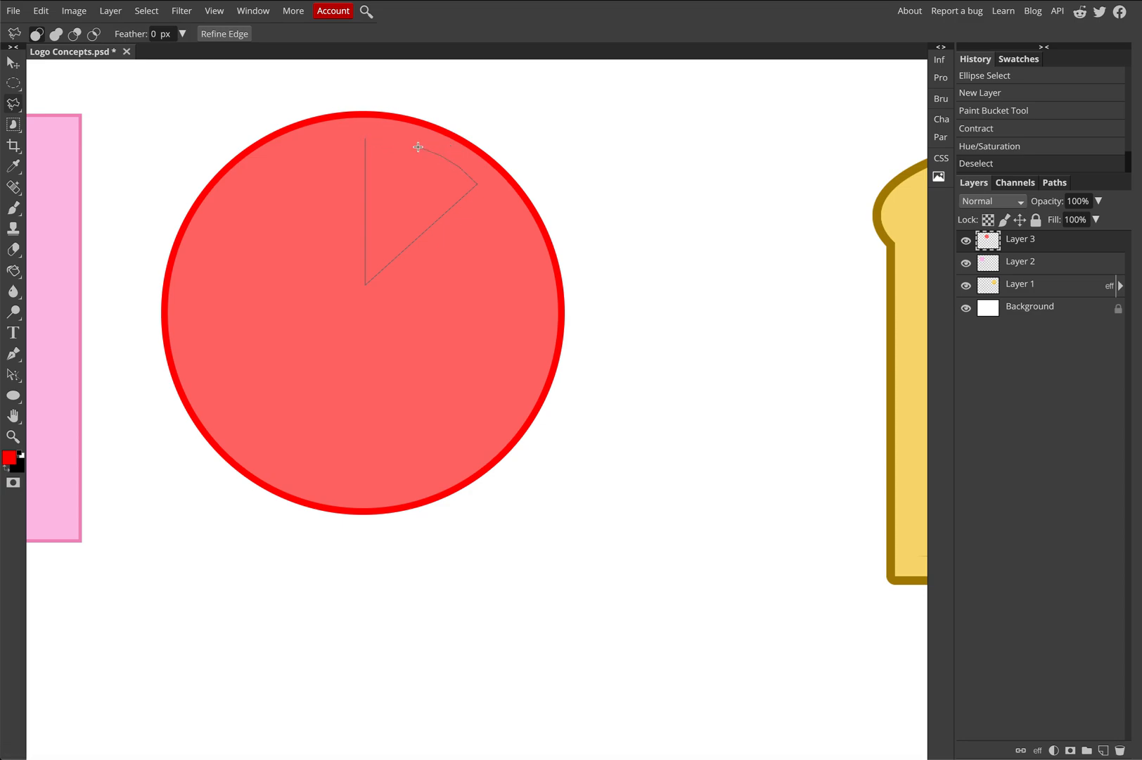
left_click(365, 137)
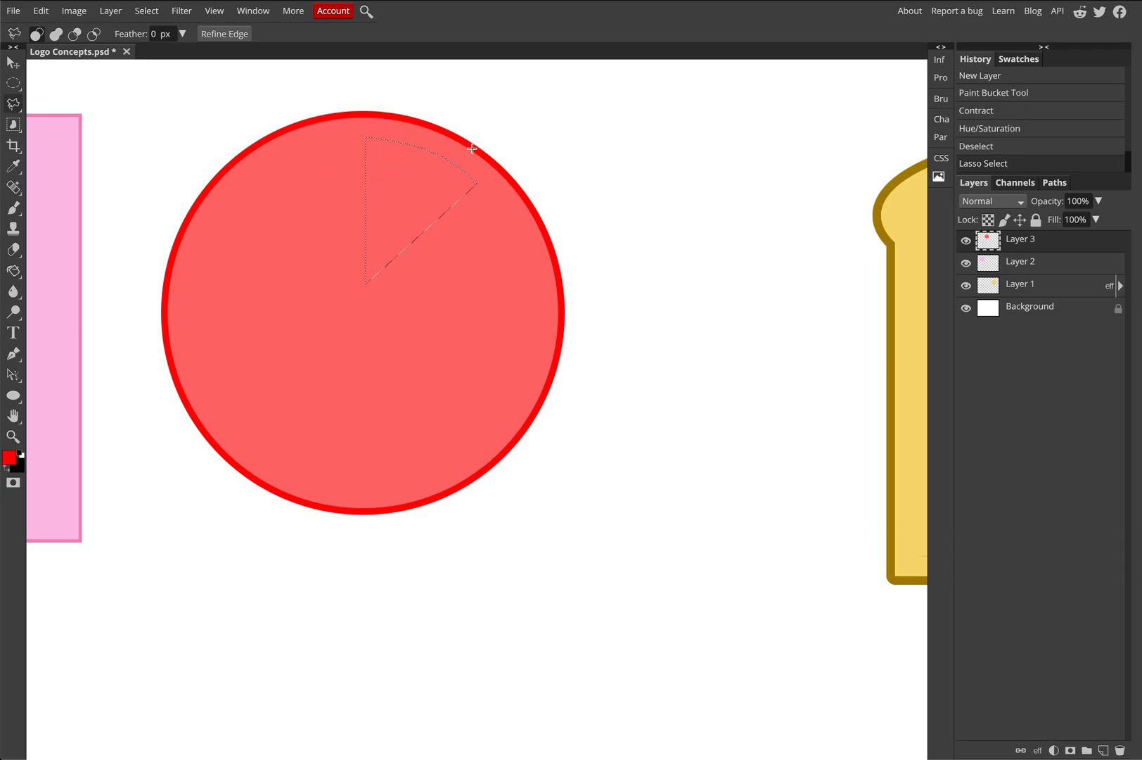
Step: Add a second wedge to the selection, spanning from near the circle's centre to its right side
key("shift")
left_click(381, 310, "shift")
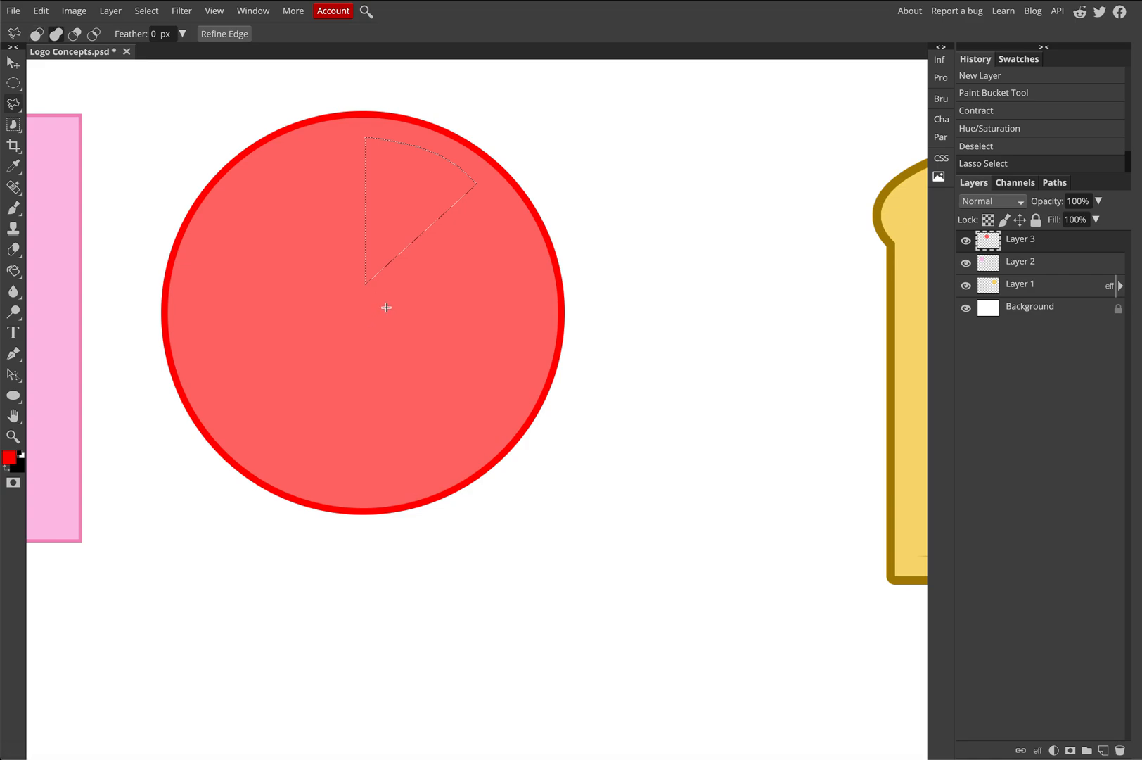
left_click(518, 243)
left_click(531, 268)
left_click(535, 327)
left_click(519, 371)
left_click(380, 310)
Step: Add a third wedge to the selection in the lower-right part of the circle
key("shift")
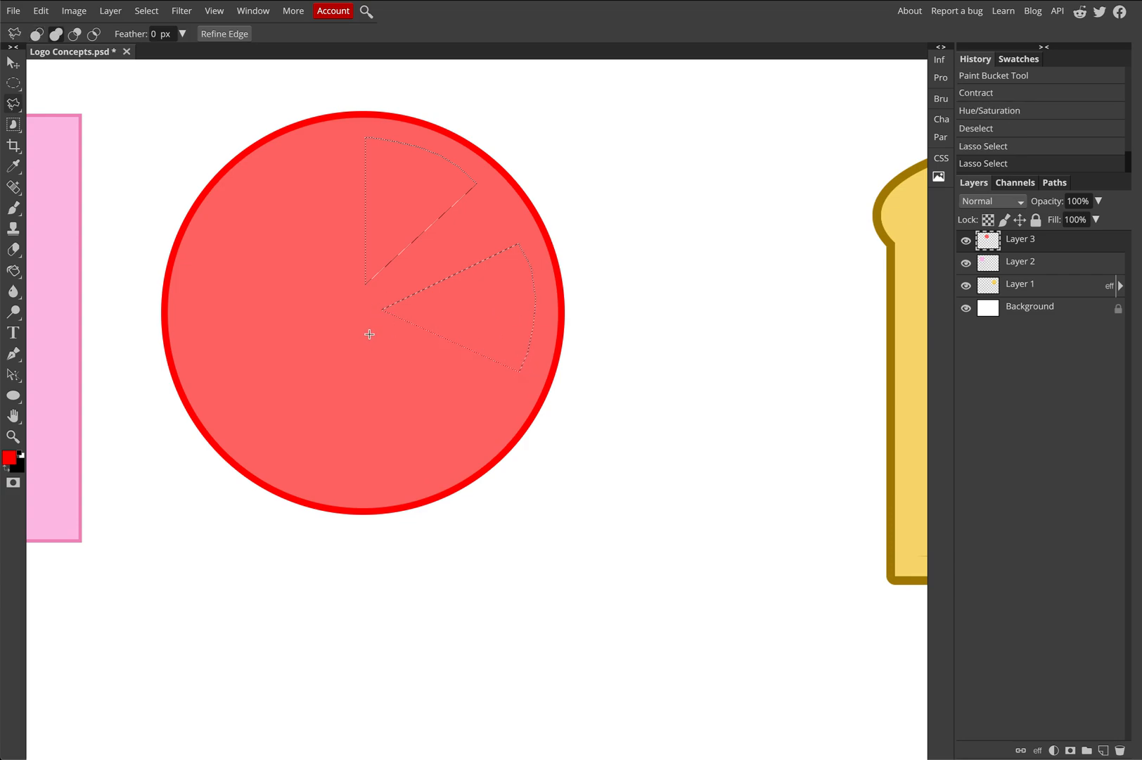
left_click(368, 334)
left_click(452, 452)
left_click(382, 476)
left_click(368, 335)
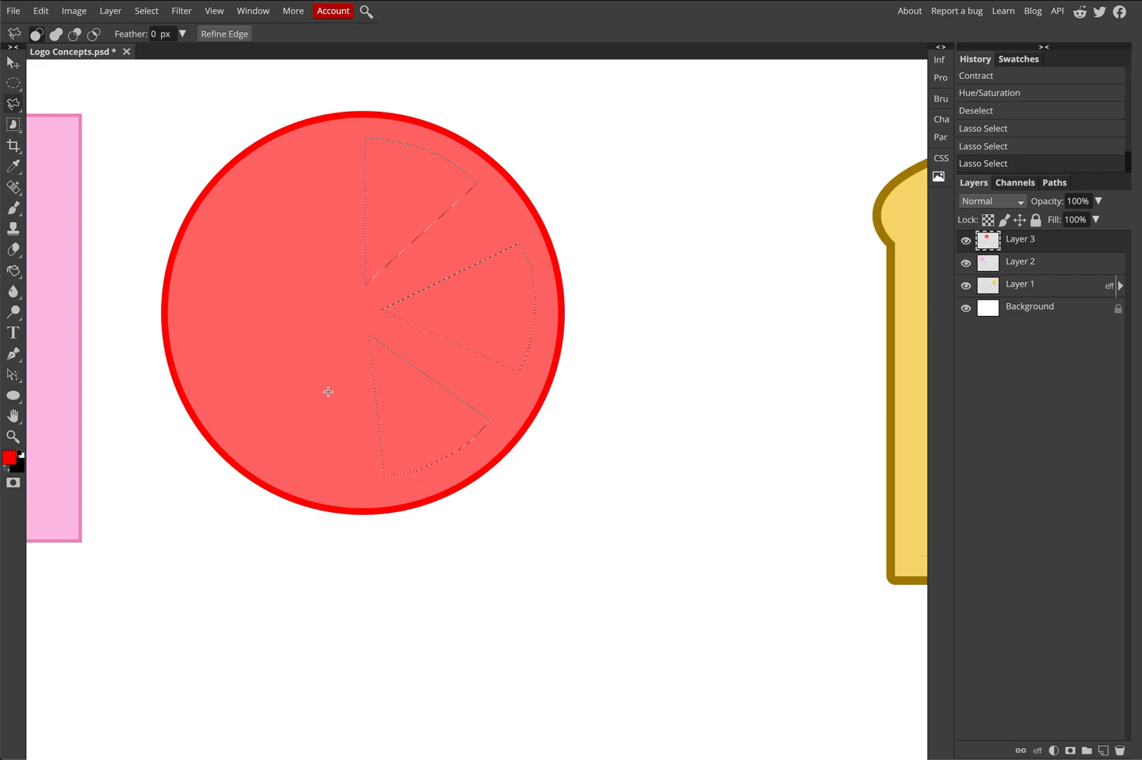
Step: Add a fourth wedge to the selection in the lower-left part of the circle
left_click(330, 468, "shift")
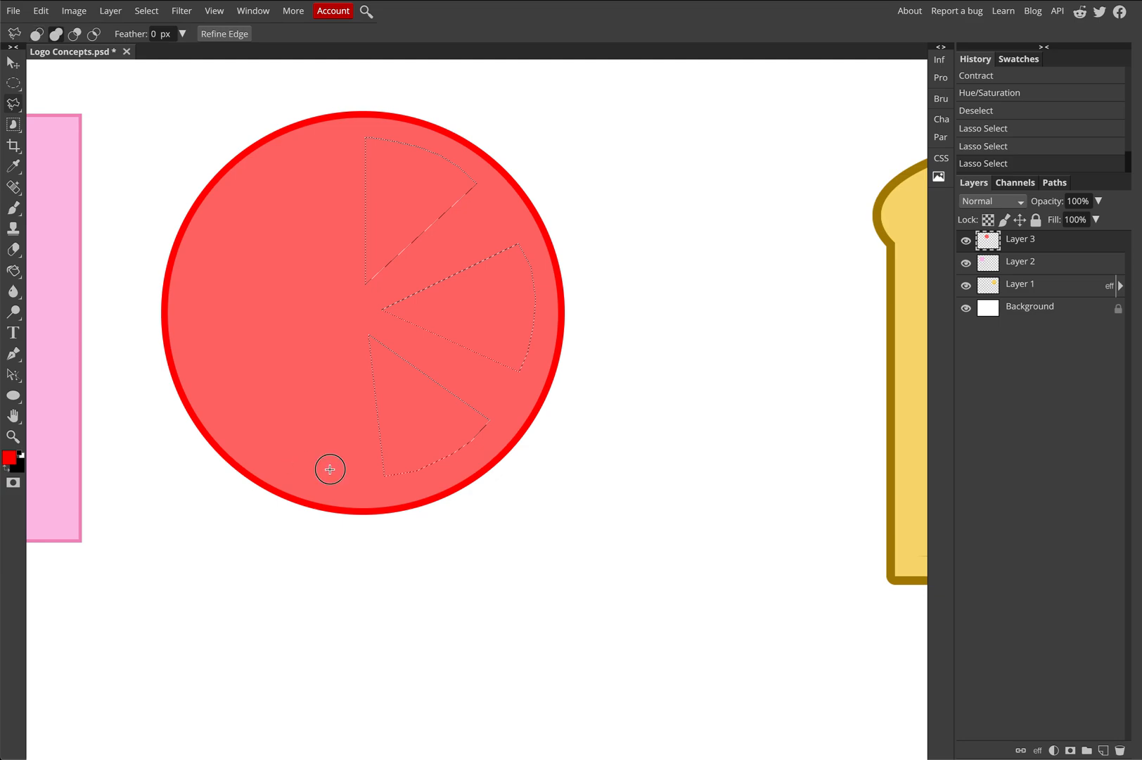
left_click(348, 334)
left_click_drag(260, 443, 311, 467)
left_click(329, 467)
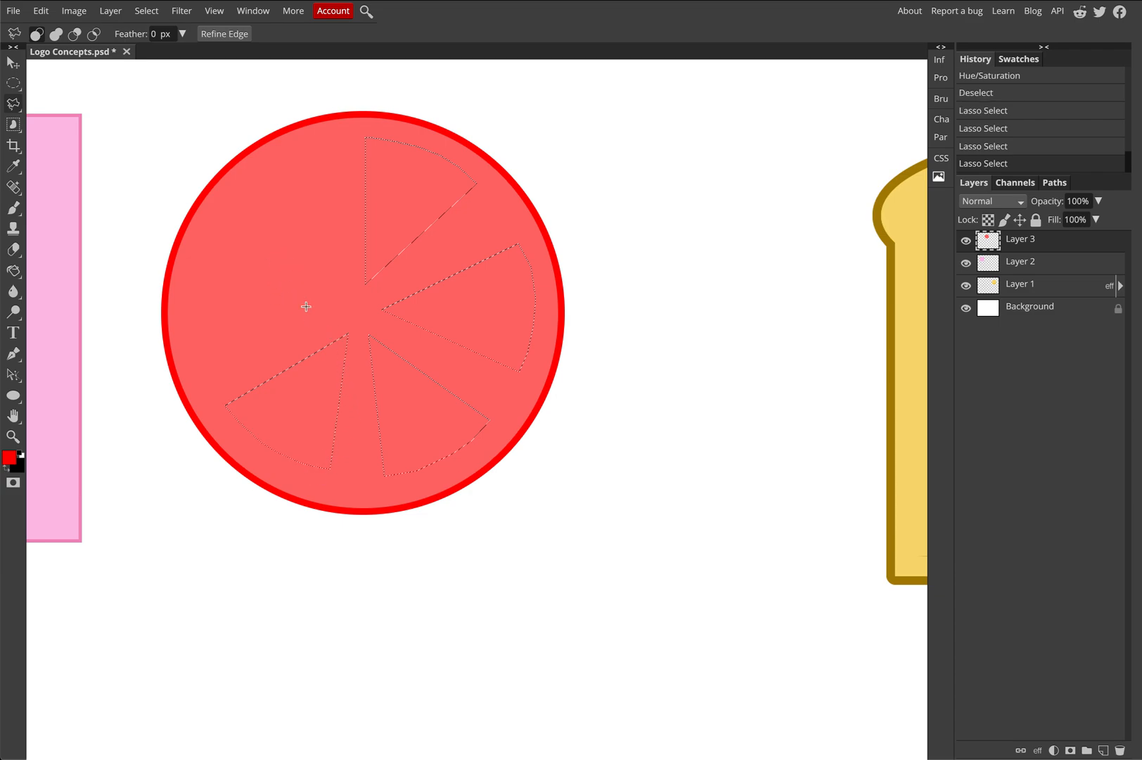
Step: Add a fifth wedge to the selection, spanning from near the circle's centre to its left side
left_click(341, 316, "shift")
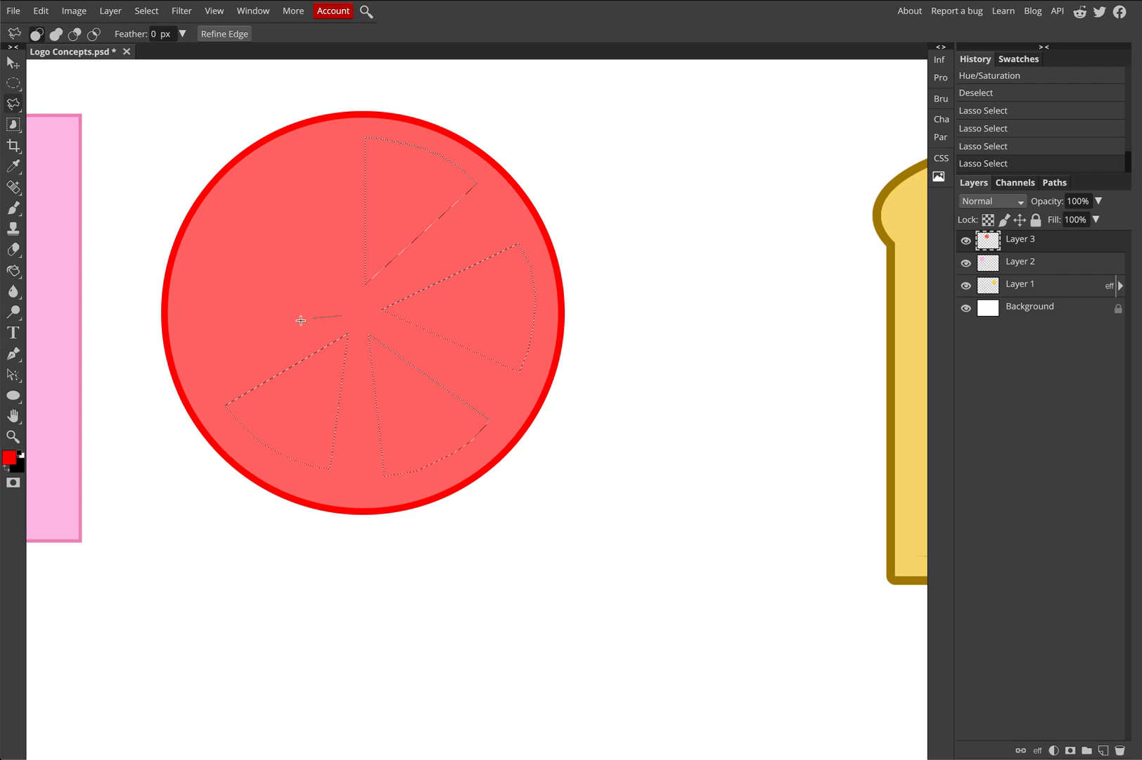
left_click(202, 356)
left_click(195, 320)
left_click(194, 291)
left_click(203, 253)
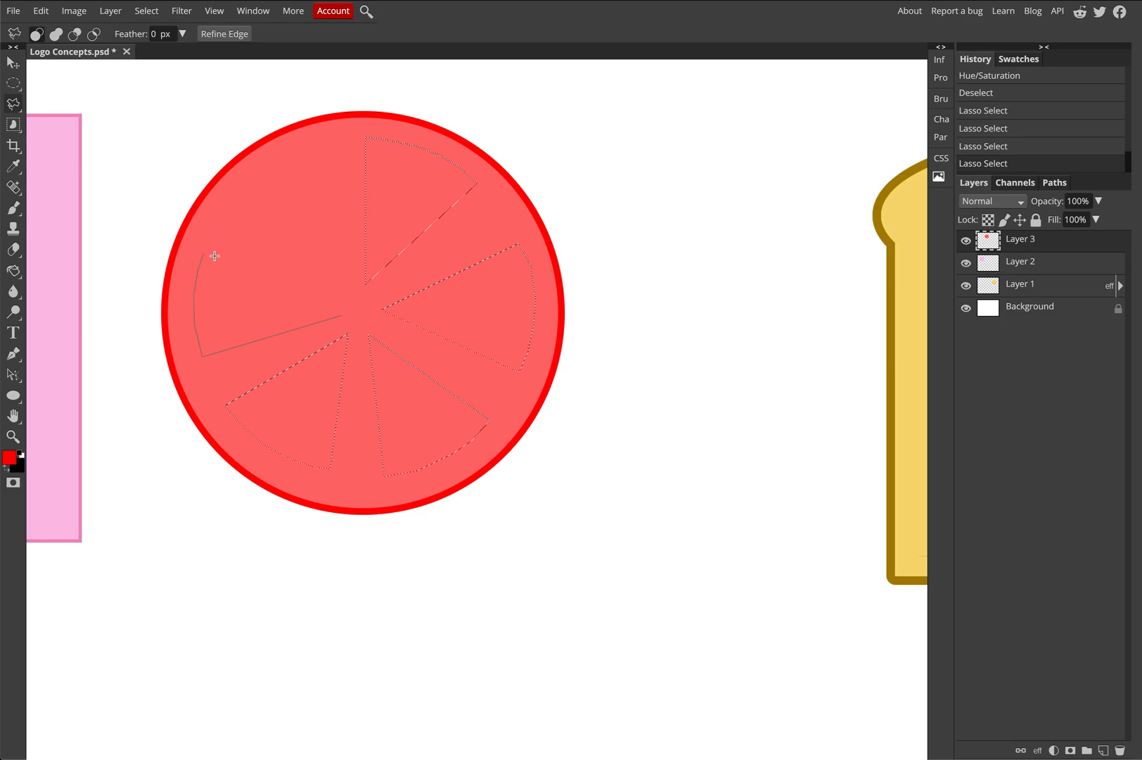
left_click(341, 315)
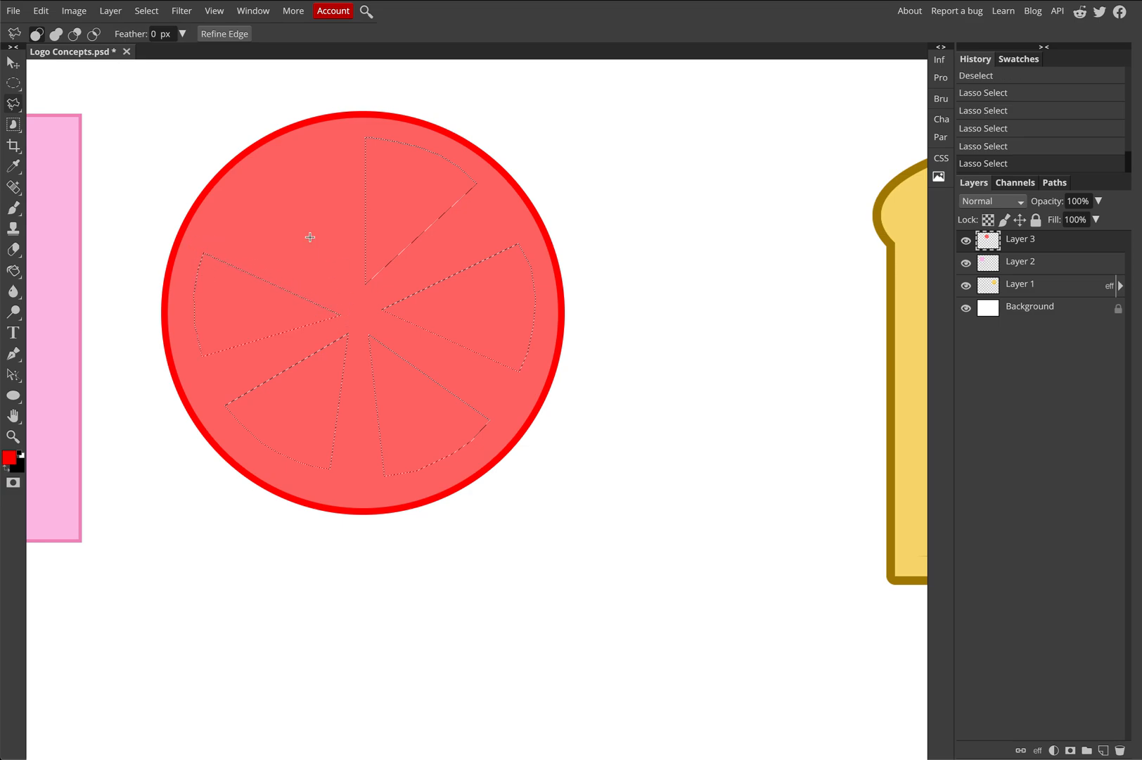
Step: Add a sixth wedge to the selection in the upper-left part of the circle
left_click(345, 291)
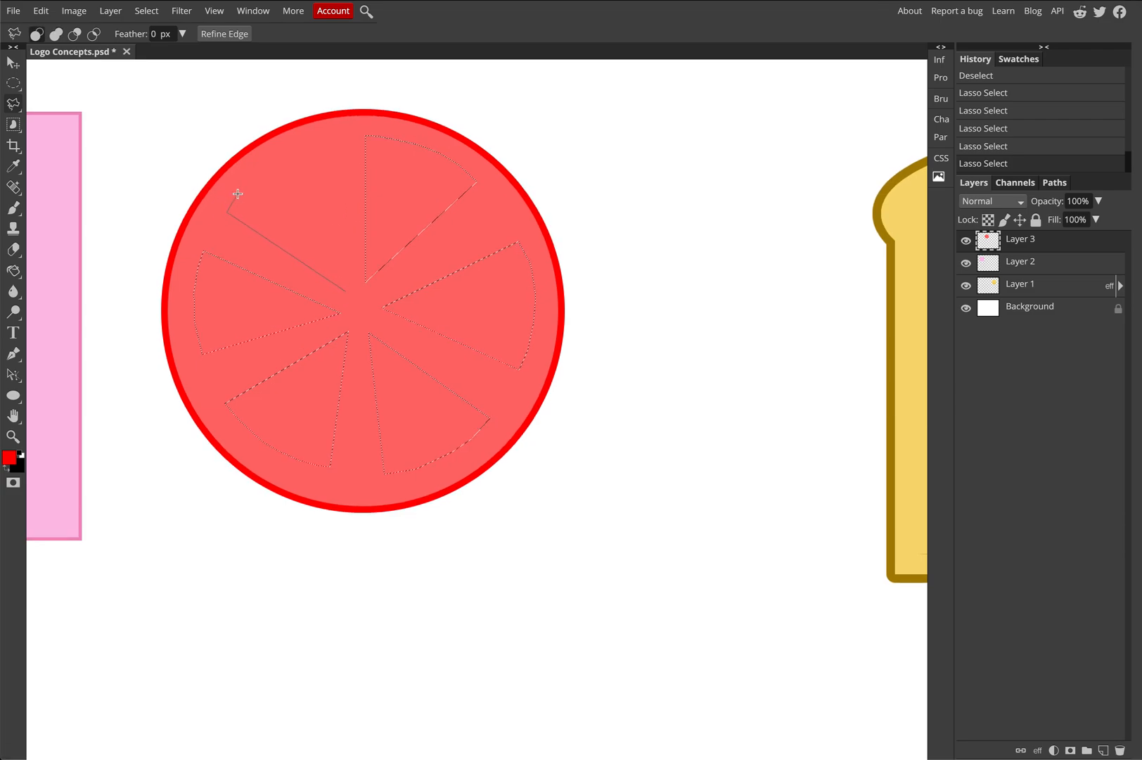
left_click(258, 174)
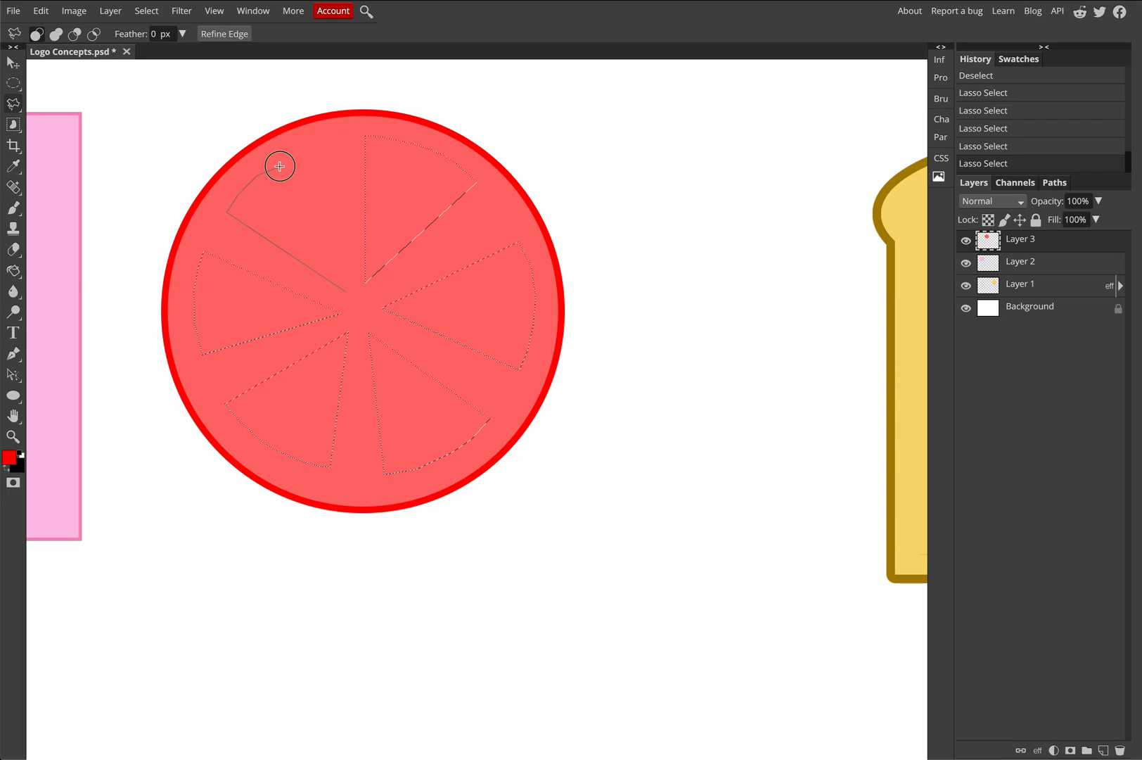
left_click(323, 150)
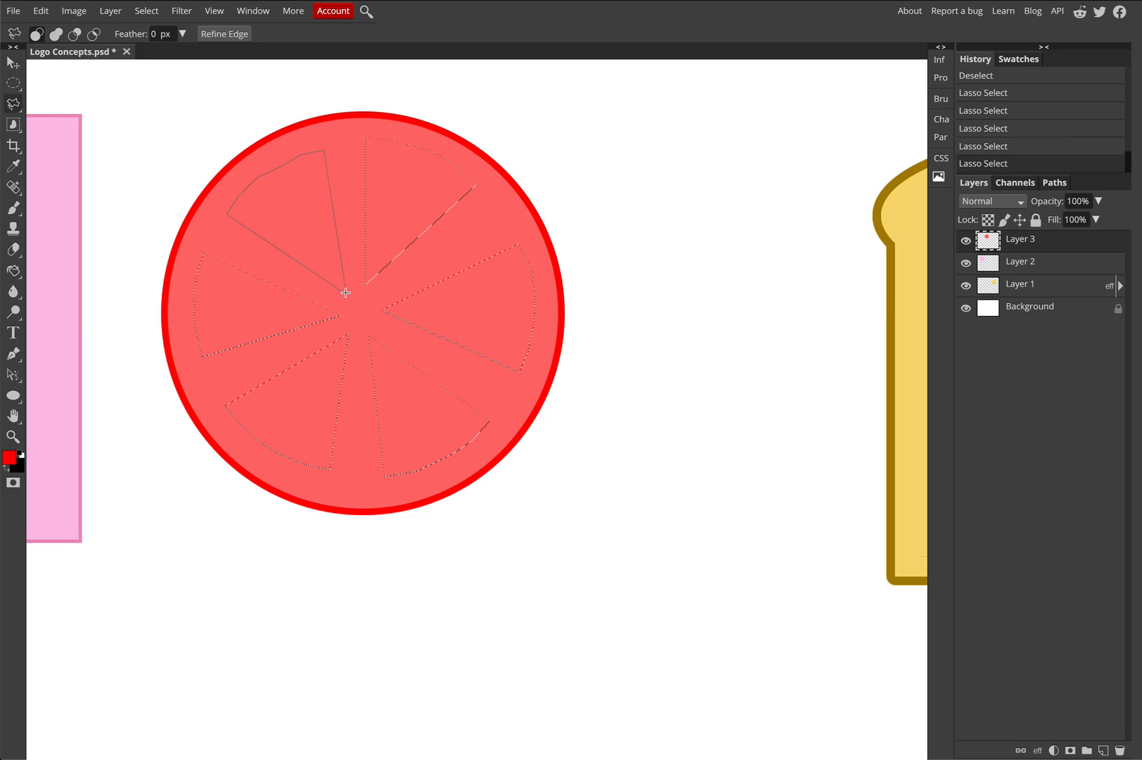
double_click(345, 292)
Step: Lighten the six selected wedges with a Hue/Saturation adjustment, setting Lightness to 43
left_click(74, 10)
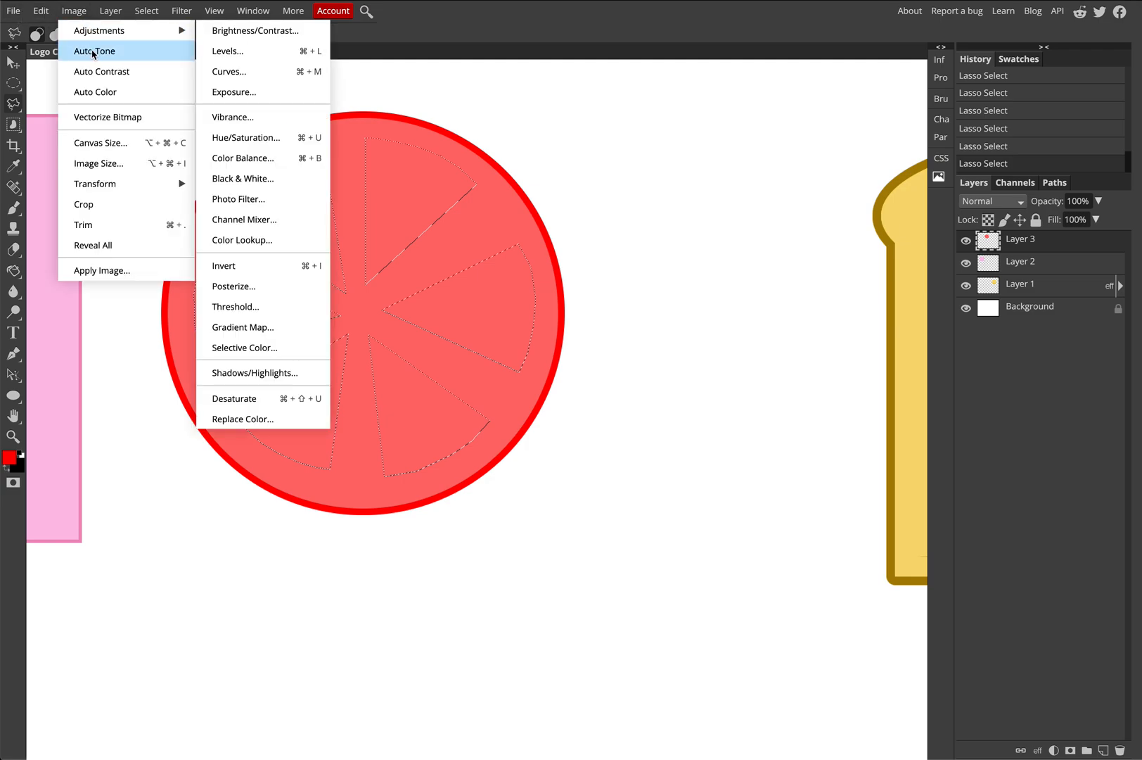
left_click(239, 140)
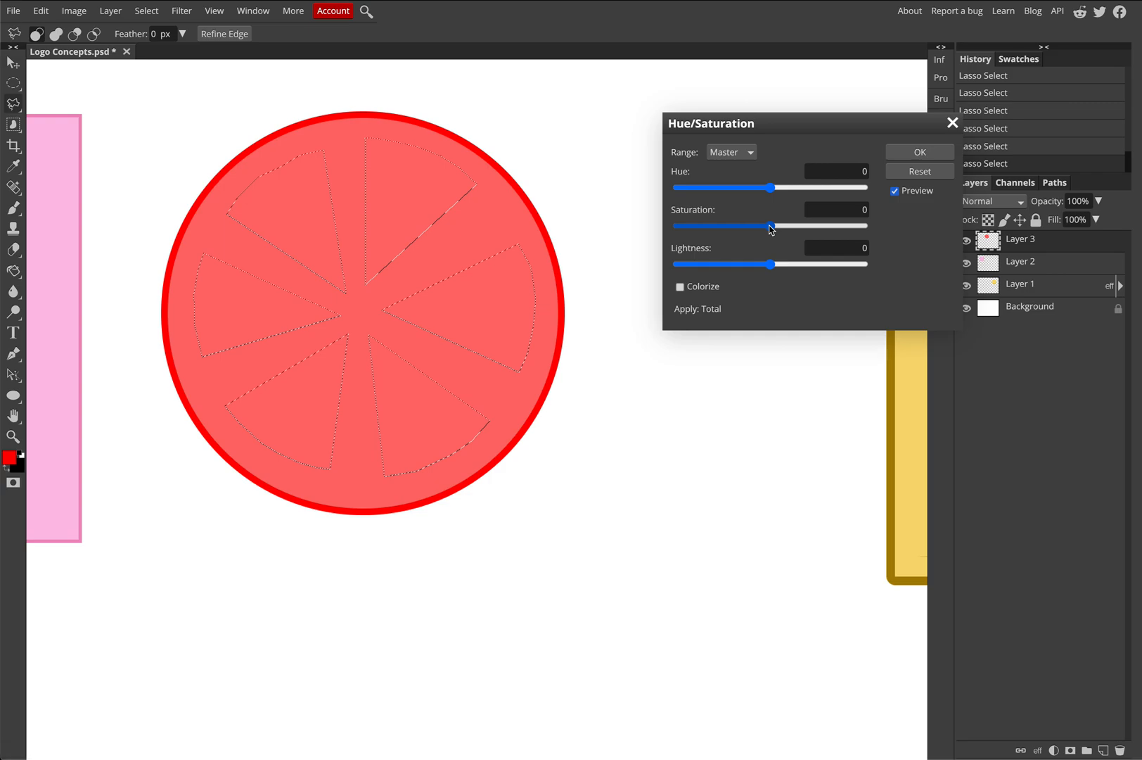
left_click_drag(787, 272, 811, 272)
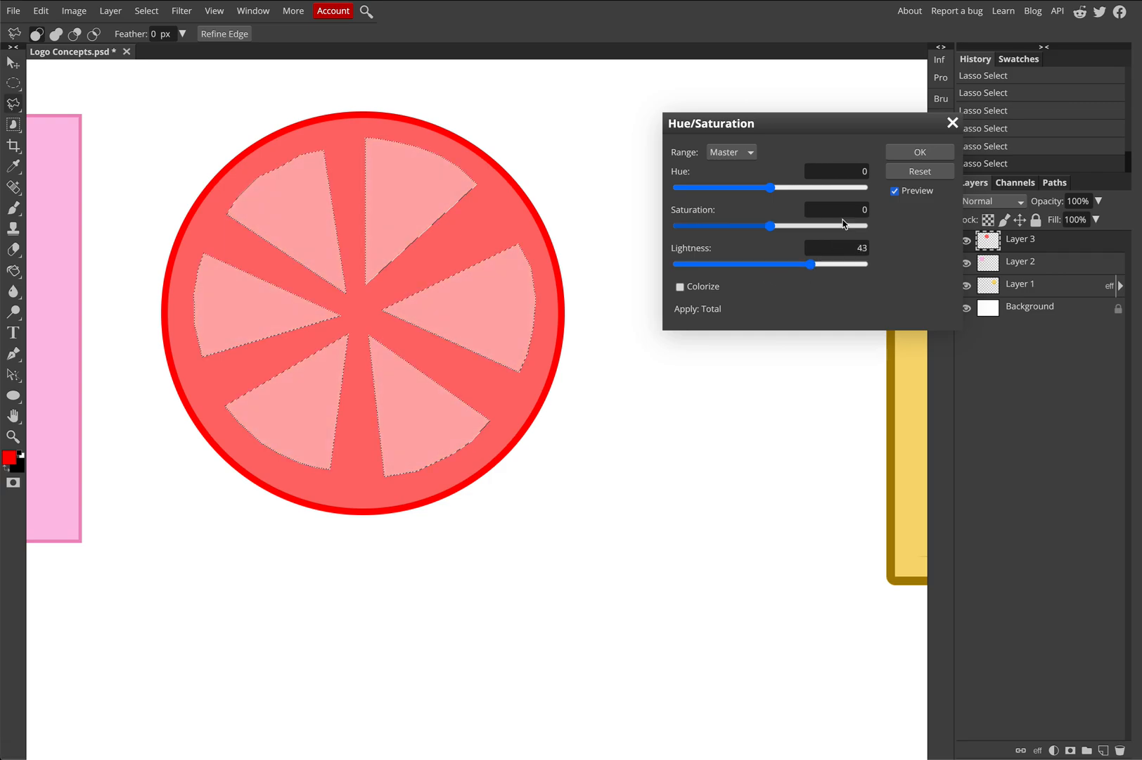
left_click(917, 160)
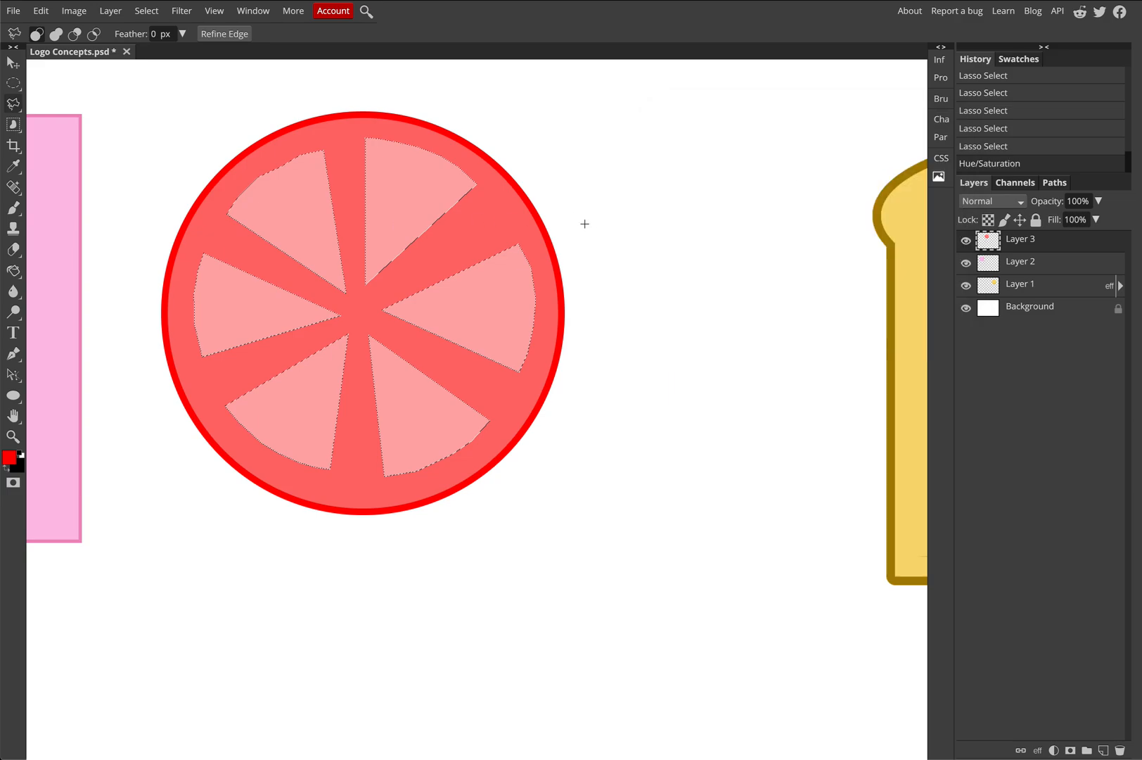
Step: Try clearing the six selected wedges out of the red circle, and undo the clearing
key("Delete")
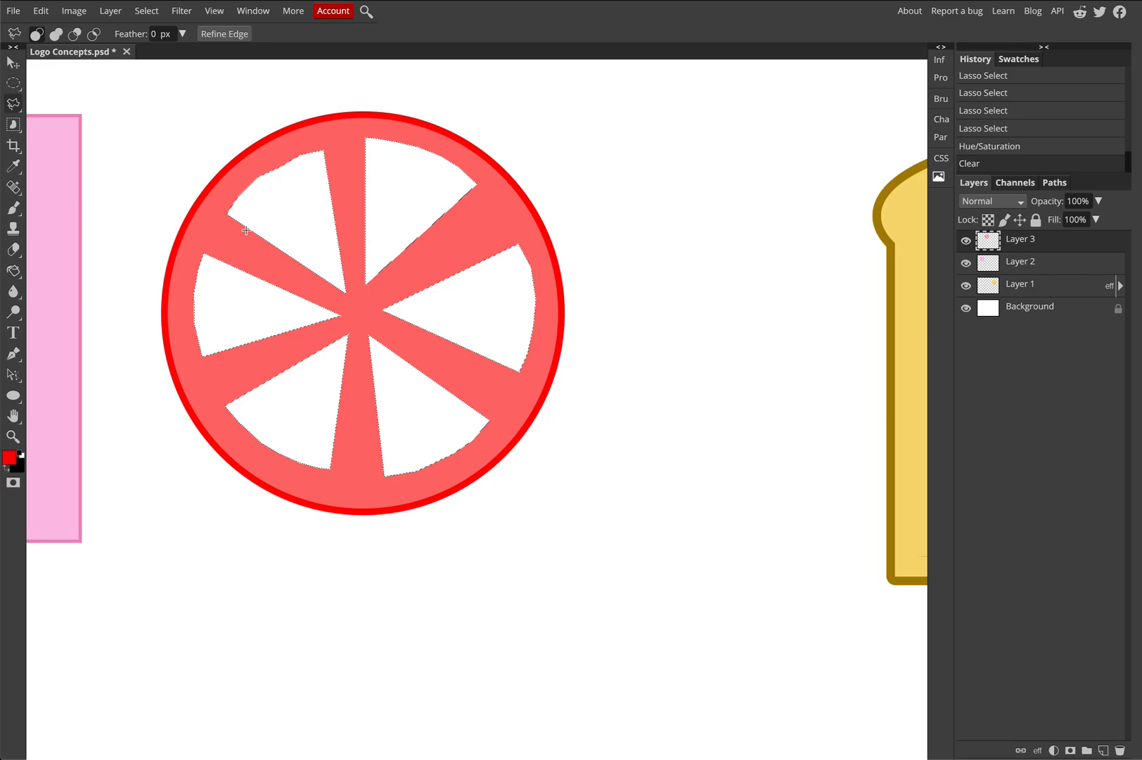
key("ctrl+z")
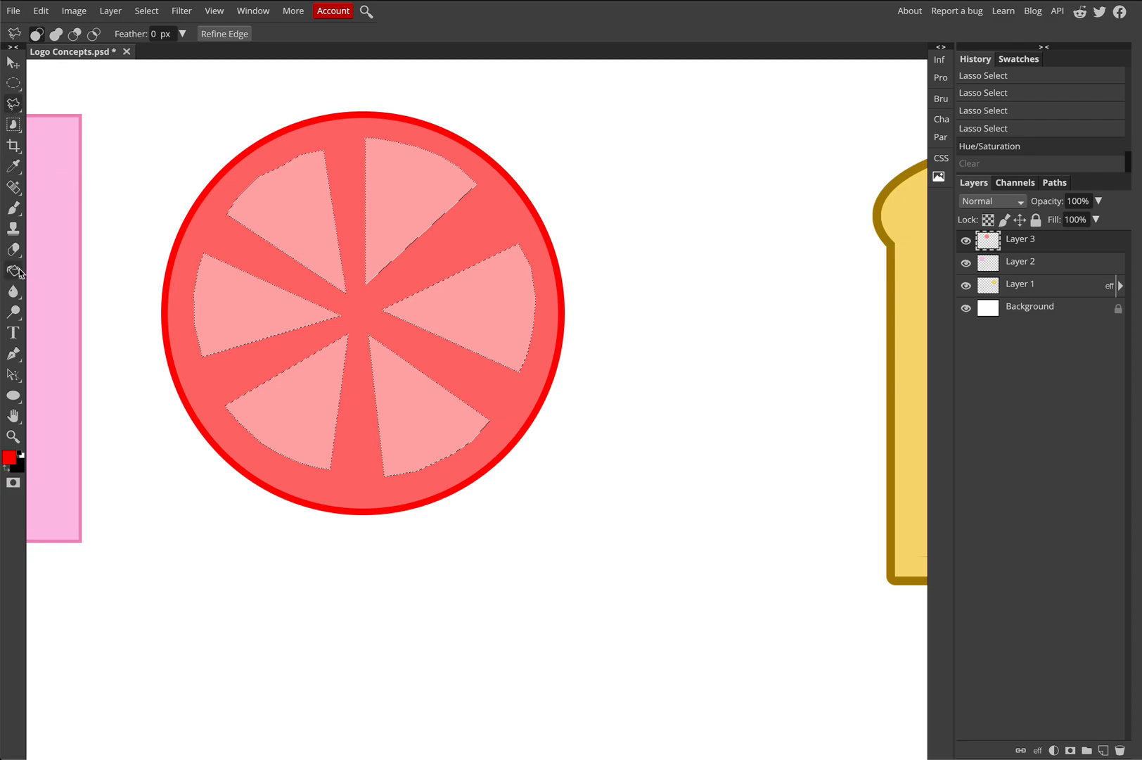
Step: Switch to the freehand Lasso Select tool, and deselect the six wedges
left_click(14, 104)
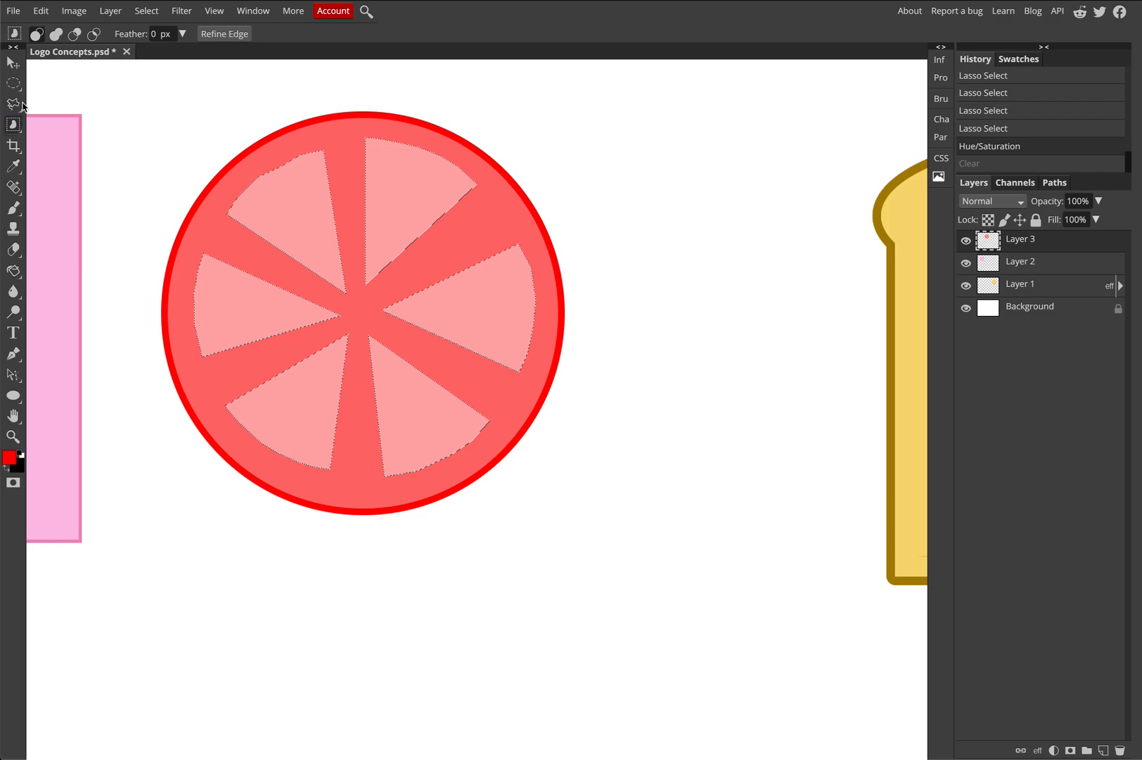
left_click(14, 104)
mouse_move(16, 102)
left_mouse_down()
mouse_move(57, 106)
mouse_move(60, 128)
mouse_move(67, 110)
left_mouse_up()
left_click(67, 109)
scroll(495, 272, "down", 1)
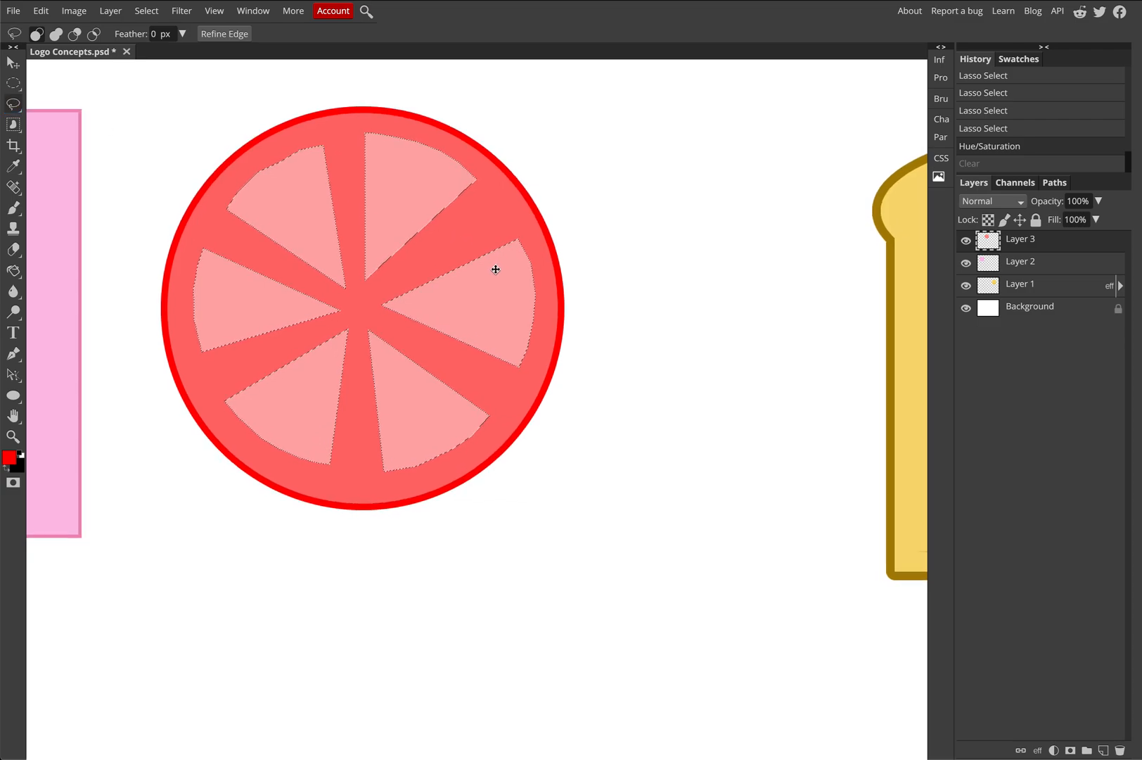
left_click(495, 270)
key("ctrl+d")
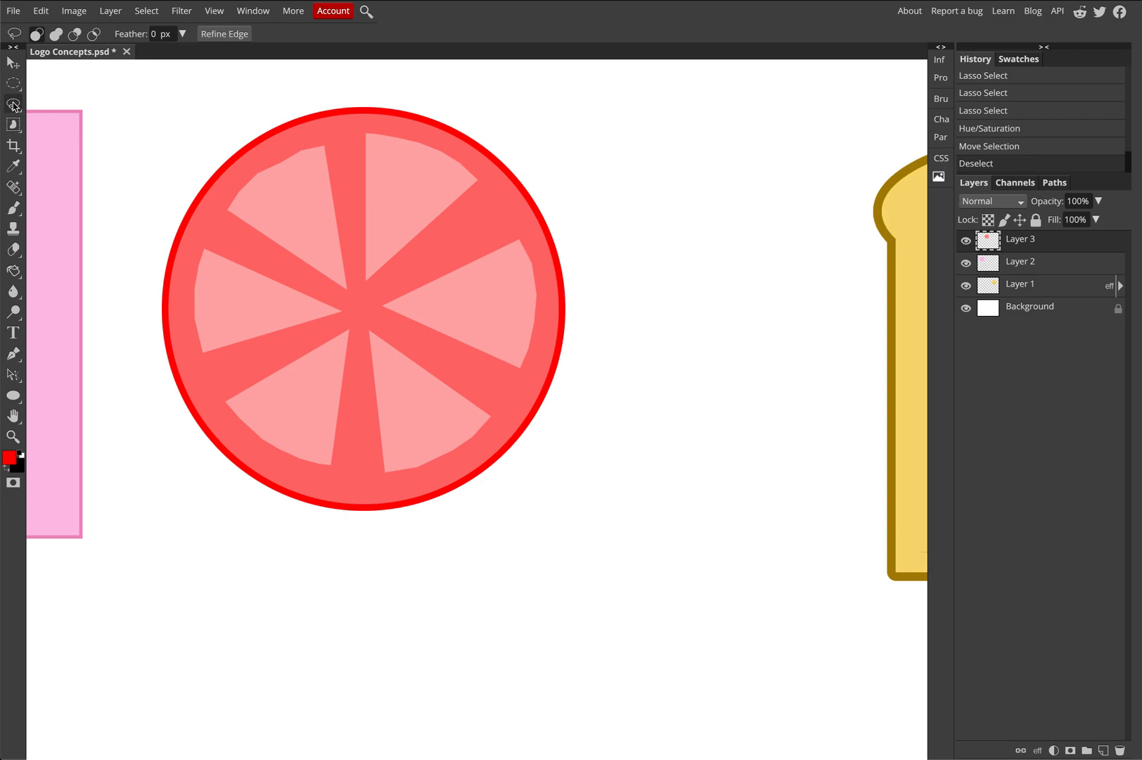
Step: Outline several small seed shapes on each of the six tomato wedges, adding them all to one freehand lasso selection
mouse_move(493, 276)
left_mouse_down()
mouse_move(497, 263)
mouse_move(493, 275)
left_mouse_up()
key("shift")
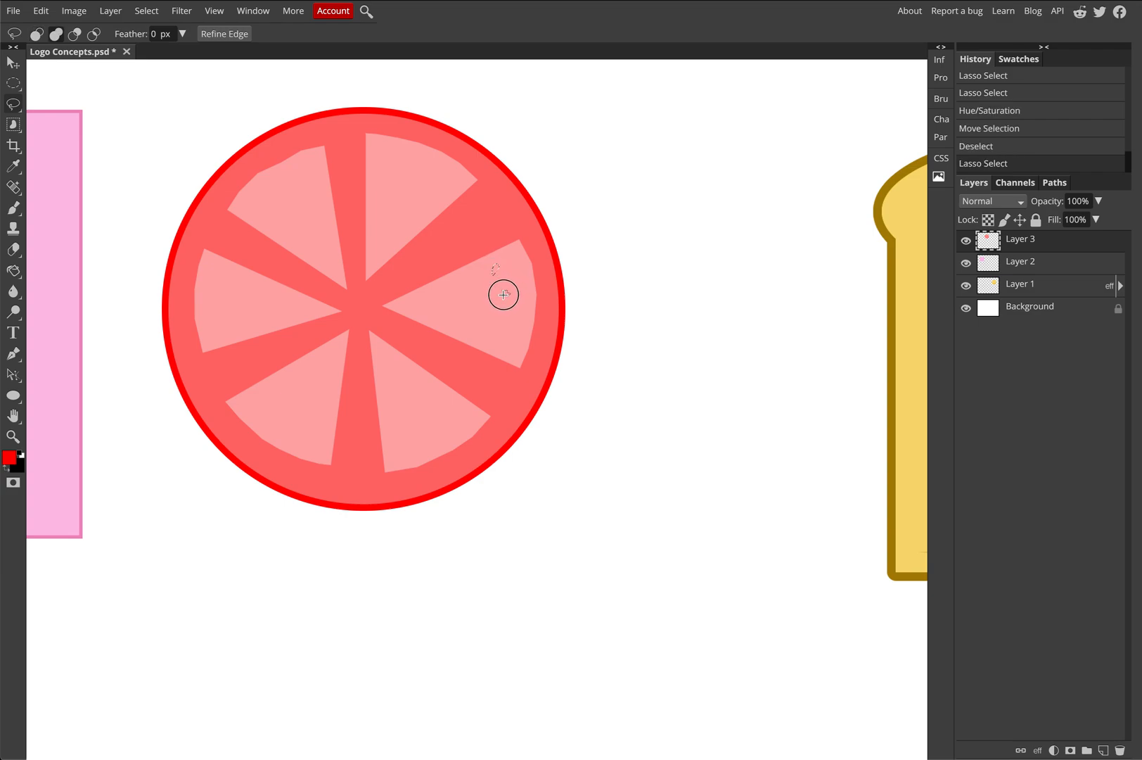
mouse_move(505, 291)
left_mouse_down()
mouse_move(496, 323)
mouse_move(506, 322)
mouse_move(465, 323)
mouse_move(431, 298)
mouse_move(464, 285)
left_mouse_up()
mouse_move(375, 211)
left_mouse_down()
mouse_move(380, 174)
mouse_move(445, 183)
mouse_move(404, 215)
left_mouse_up()
mouse_move(309, 174)
left_mouse_down()
mouse_move(255, 203)
mouse_move(301, 207)
mouse_move(309, 242)
left_mouse_up()
left_click_drag(222, 273, 239, 284)
mouse_move(282, 296)
left_mouse_down()
mouse_move(253, 319)
mouse_move(213, 320)
left_mouse_up()
mouse_move(260, 392)
left_mouse_down()
mouse_move(288, 413)
mouse_move(308, 373)
mouse_move(307, 424)
left_mouse_up()
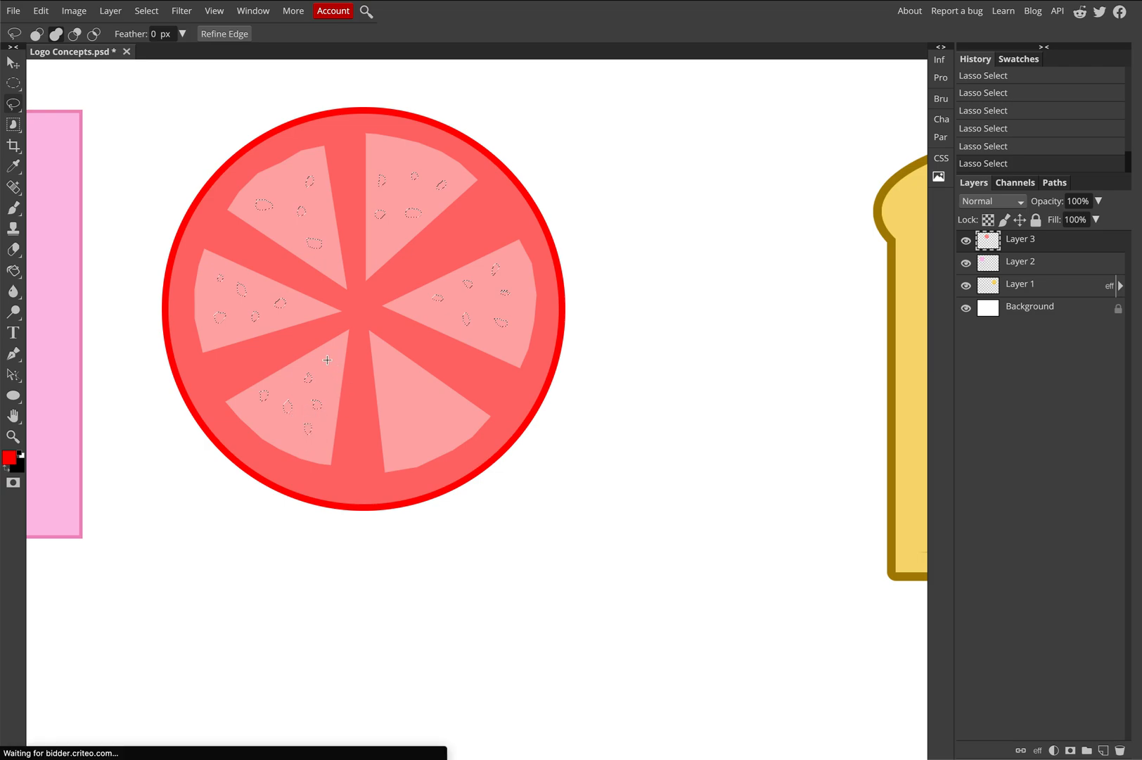
mouse_move(389, 373)
left_mouse_down()
mouse_move(403, 417)
mouse_move(423, 392)
mouse_move(435, 427)
mouse_move(427, 419)
mouse_move(467, 416)
mouse_move(407, 443)
left_mouse_up()
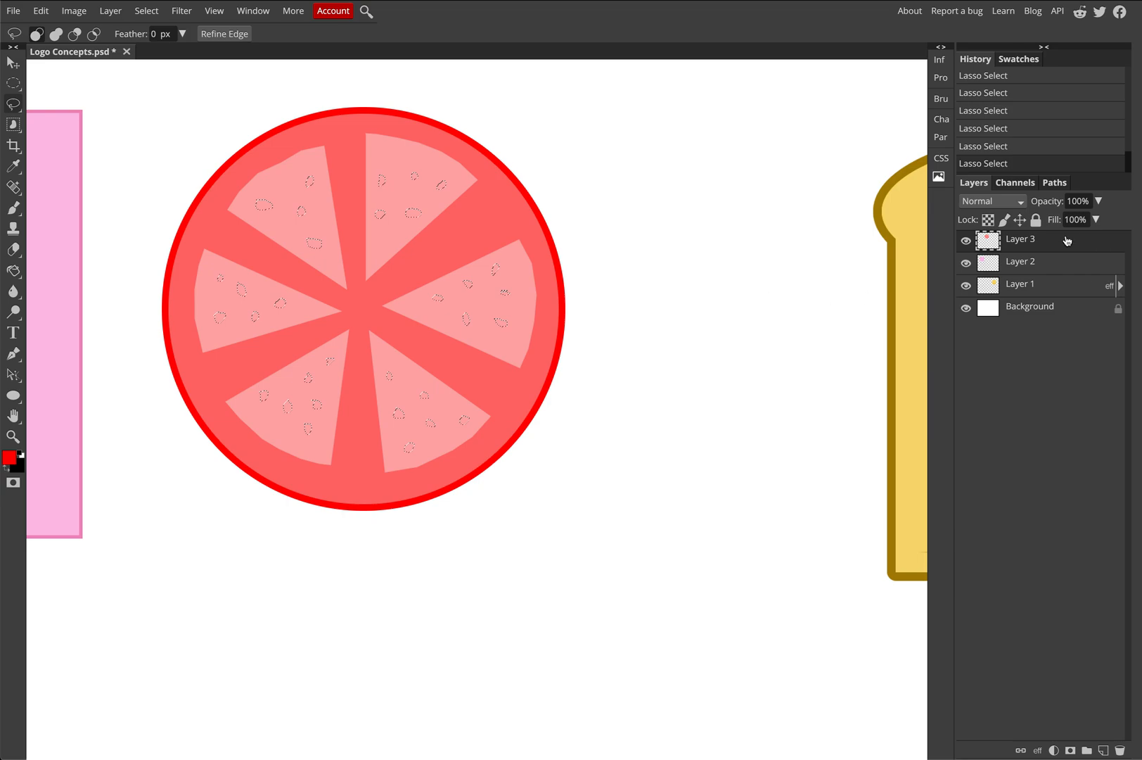
Step: Fill the selected seed shapes with yellow-orange ffd000 on a new layer above the tomato slice, and deselect them
left_click(1103, 750)
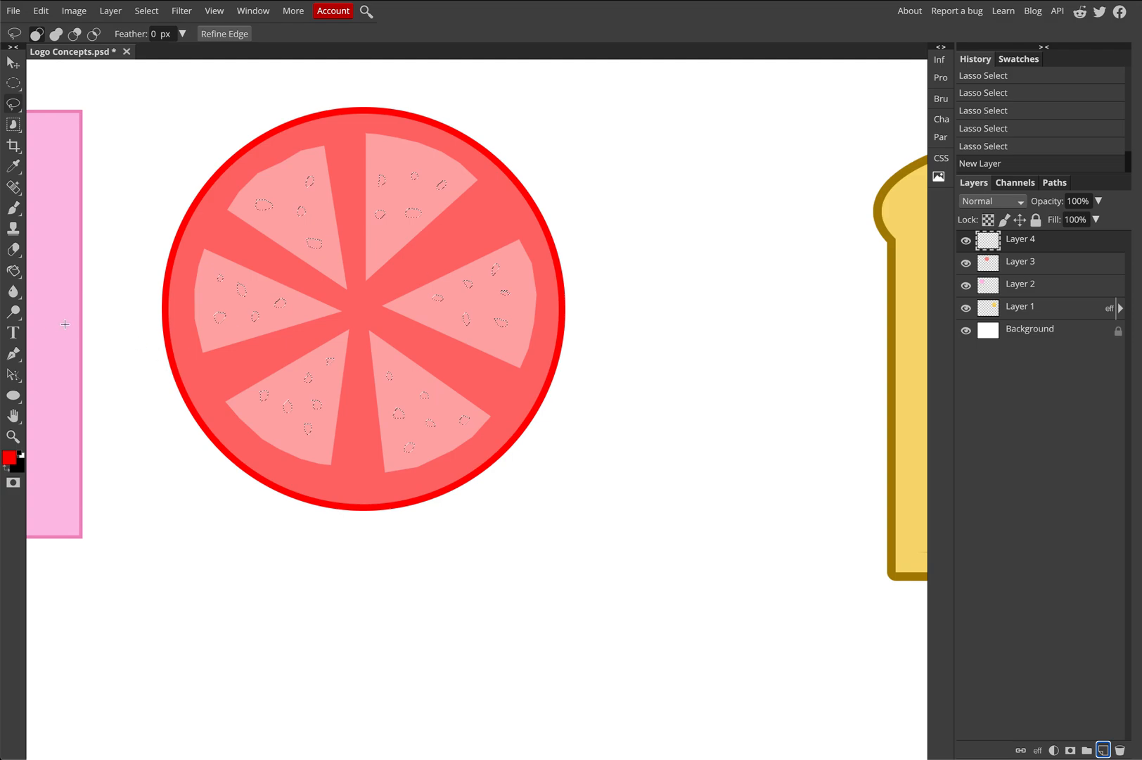
left_click(9, 458)
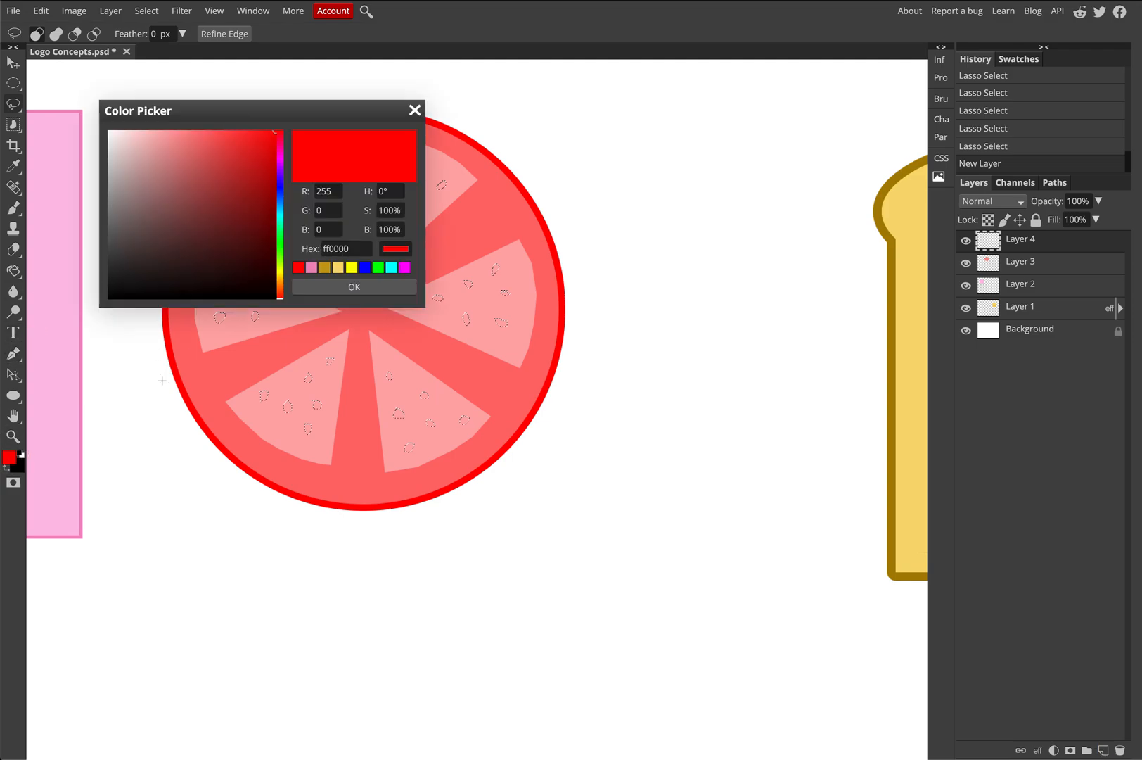
left_click(351, 267)
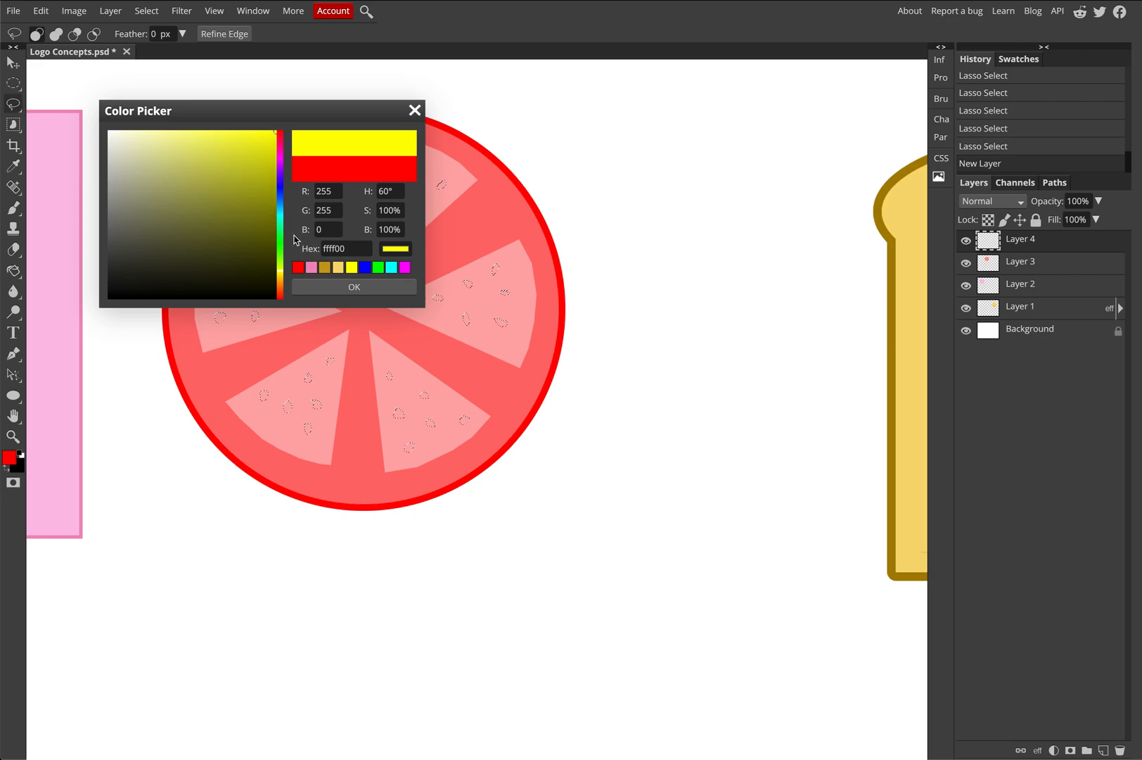
left_click_drag(281, 267, 279, 277)
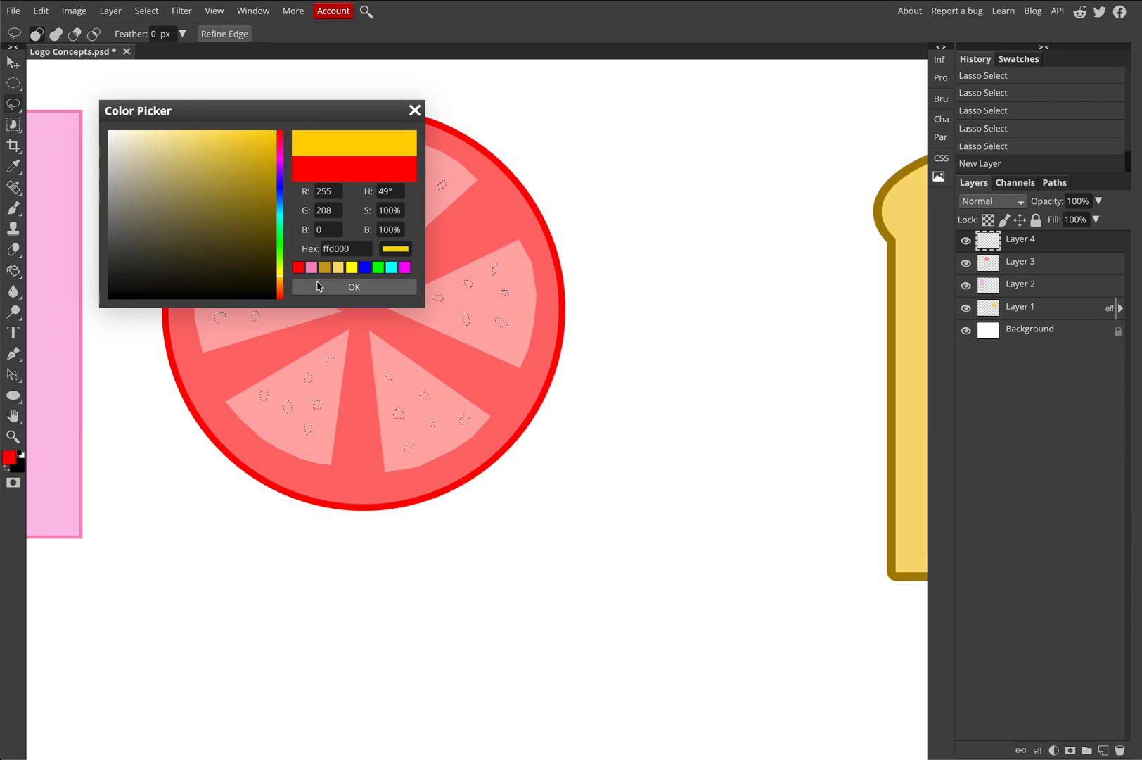
left_click(334, 284)
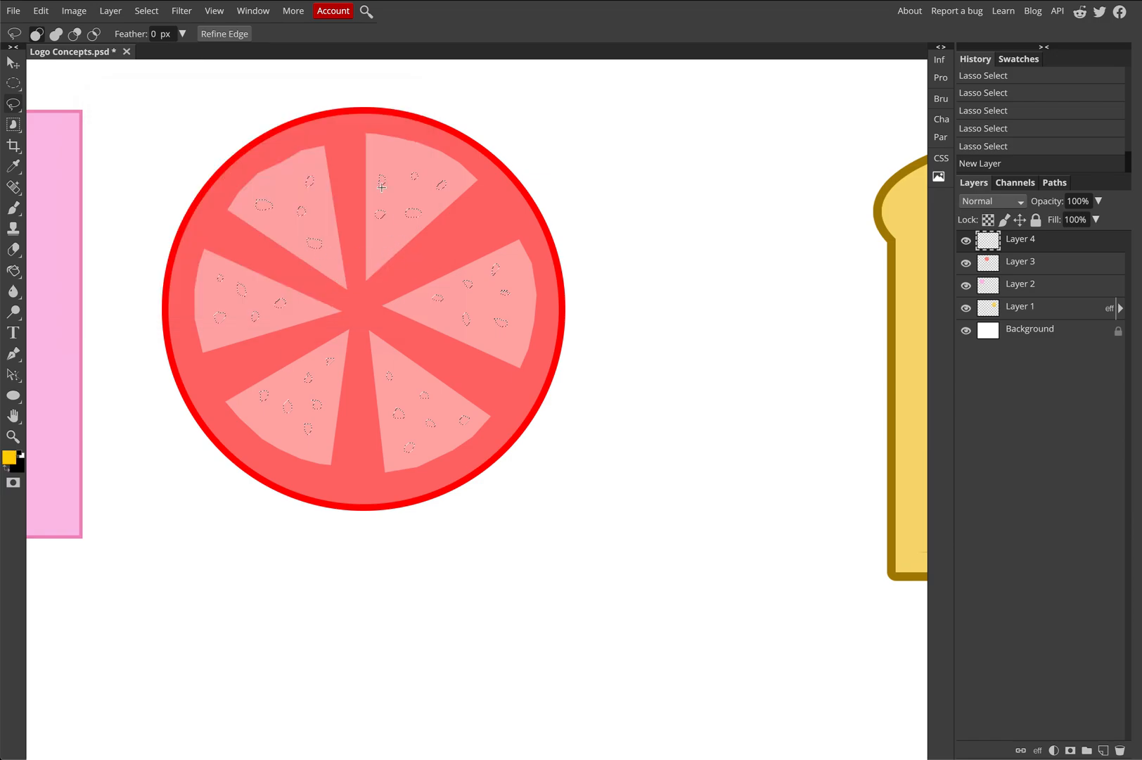
left_click(13, 270)
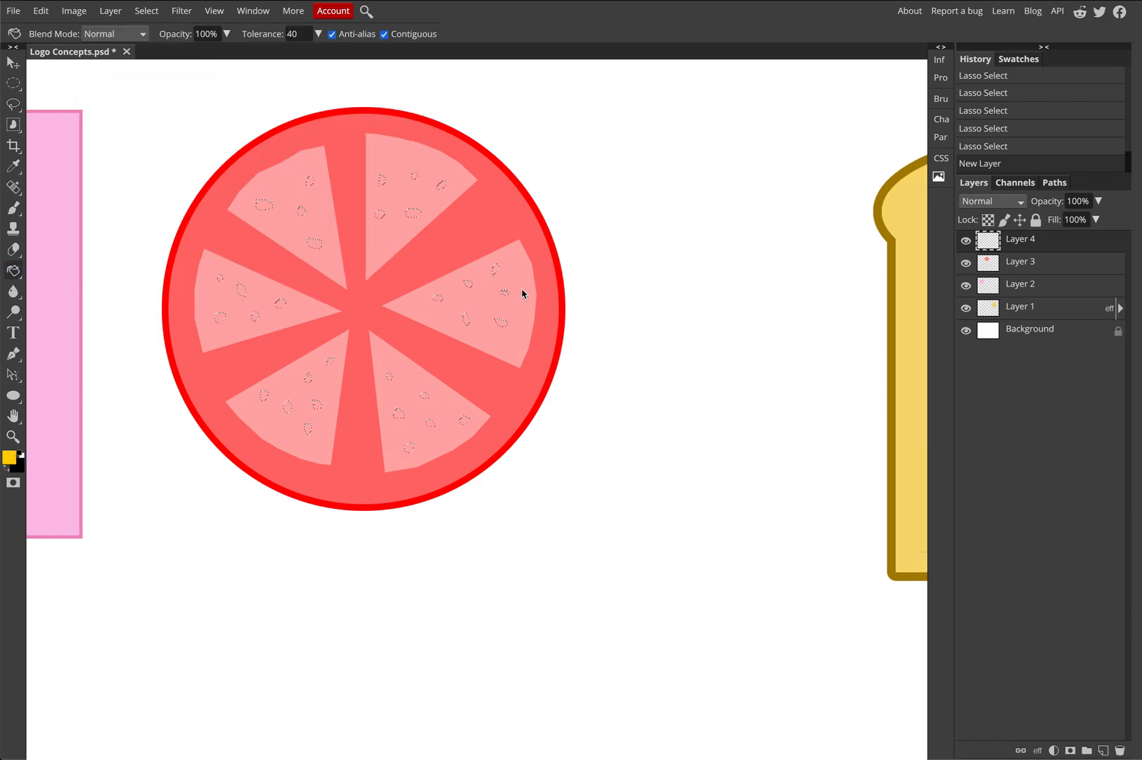
left_click(467, 354)
left_click(13, 83)
left_click(180, 89)
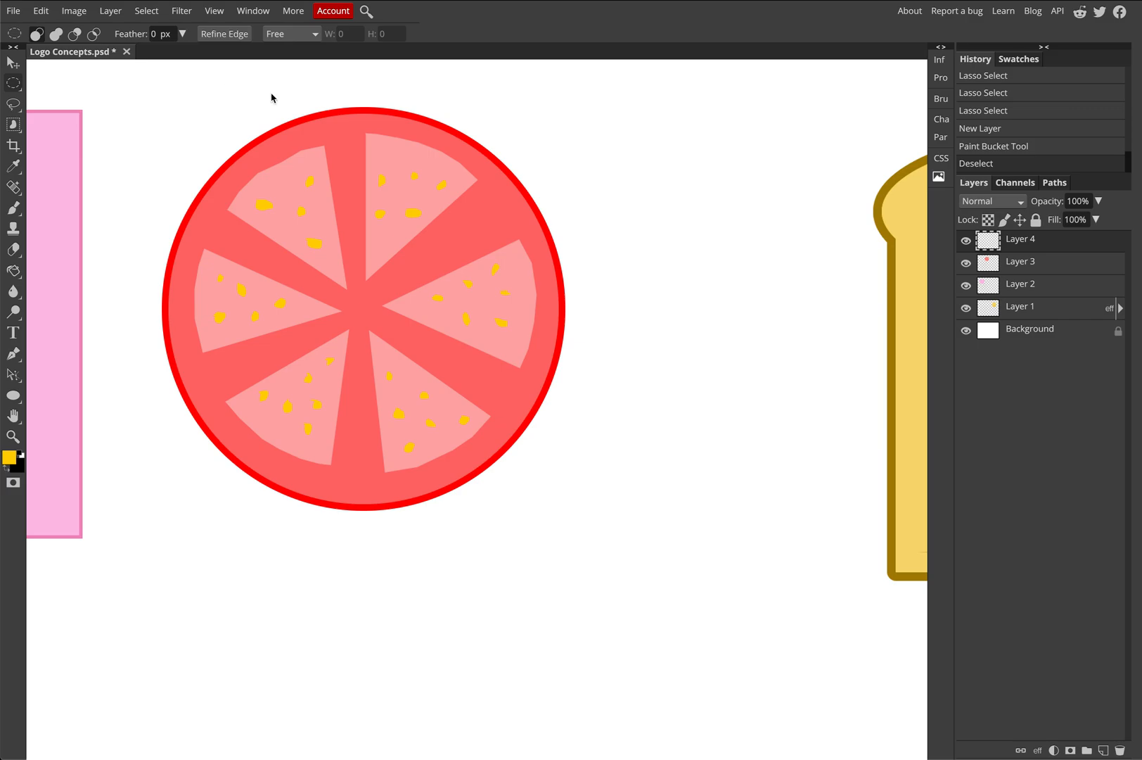
Step: Move the bread slice behind the tomato, and place the pink square between them to stack the sandwich
key("ctrl+0")
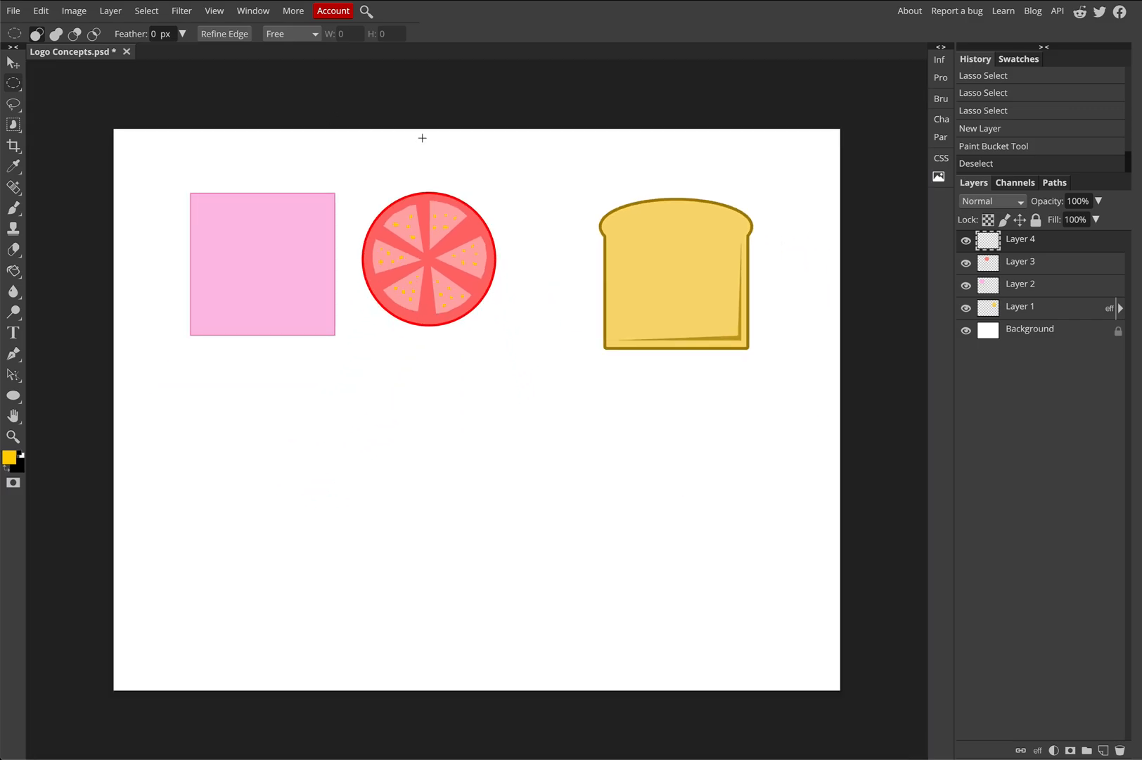
left_click(23, 65)
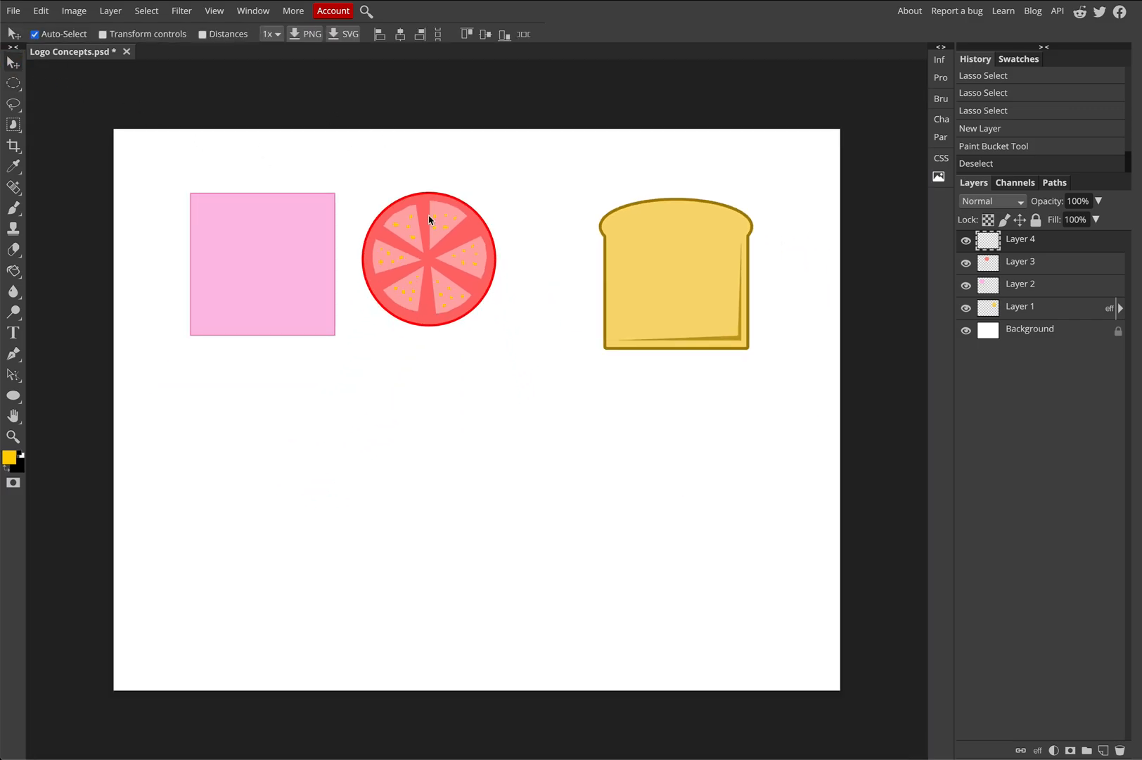
left_click(453, 283)
left_click_drag(675, 301, 431, 288)
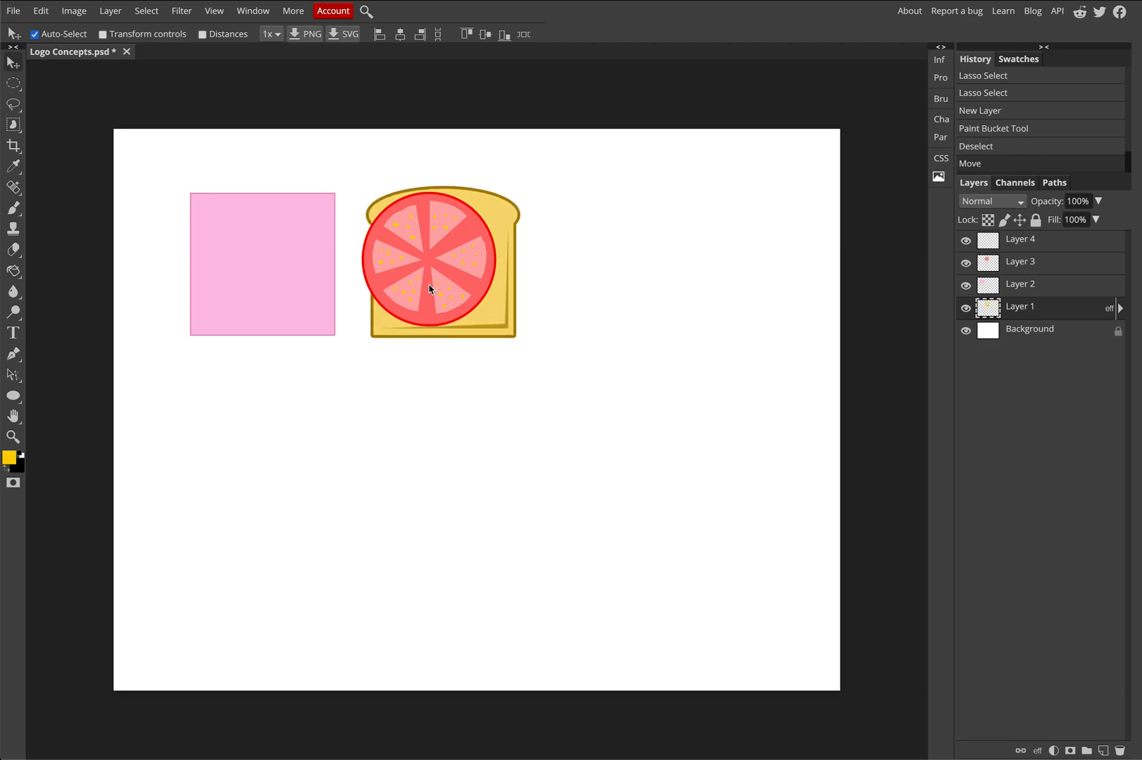
left_click(273, 274)
left_click_drag(245, 265, 414, 257)
left_click(516, 280)
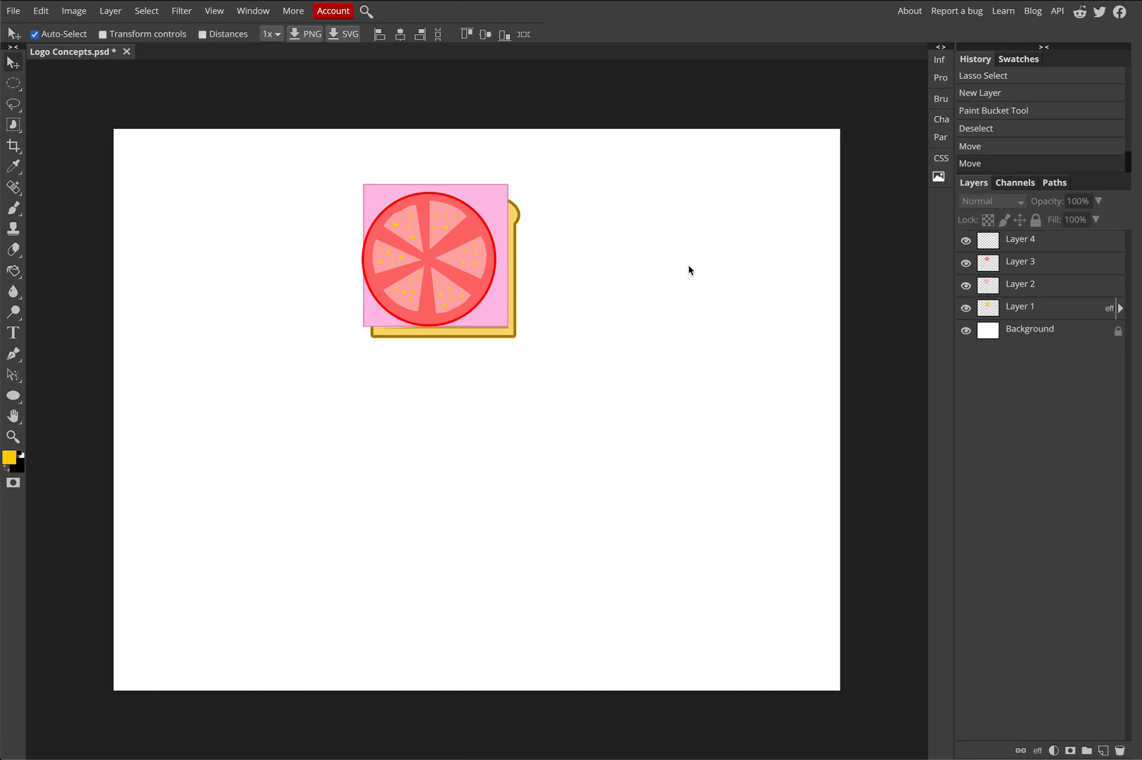
Step: Scale the bread slice on Layer 1 up to 112.89% and reposition it so it surrounds the pink square
left_click(1031, 313)
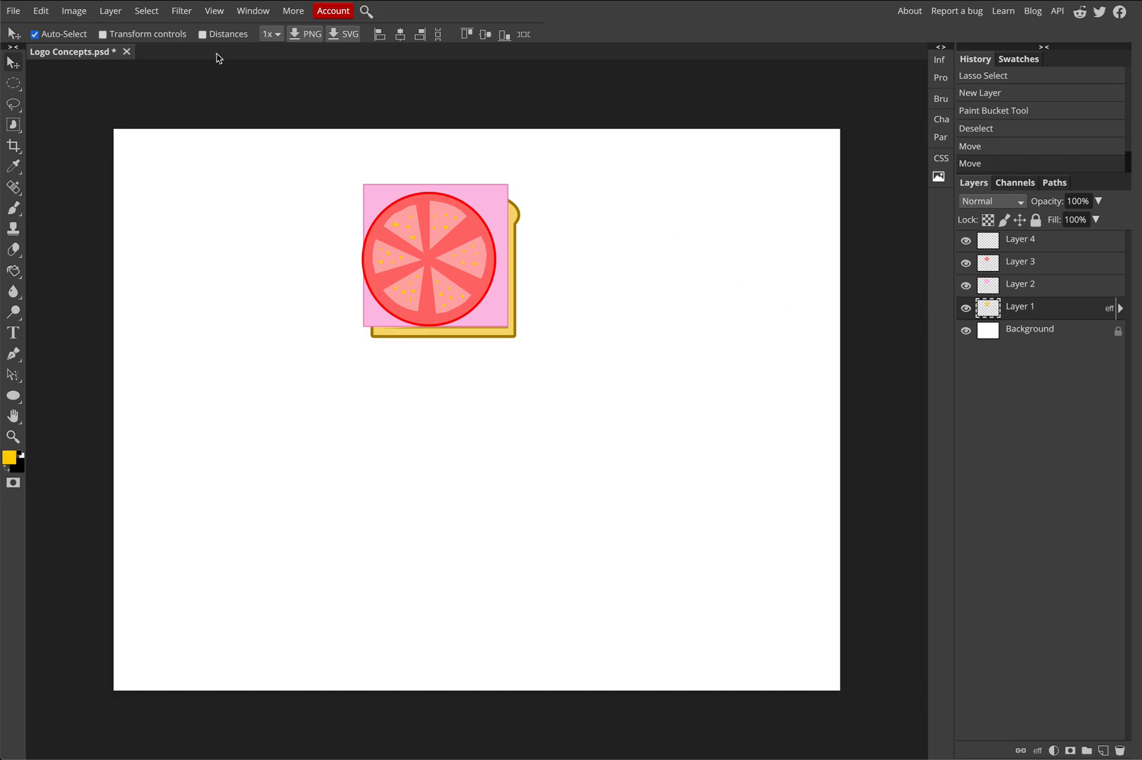
left_click(50, 16)
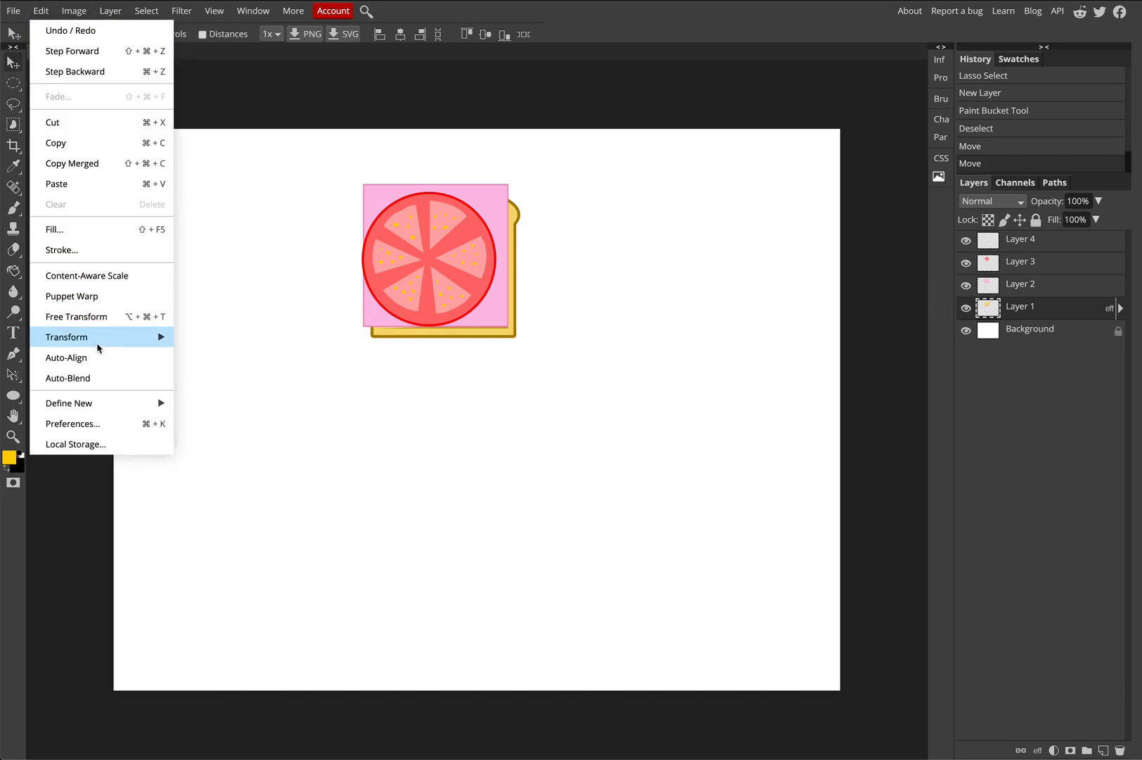
mouse_move(97, 348)
left_click(239, 360)
left_click_drag(371, 189, 350, 170)
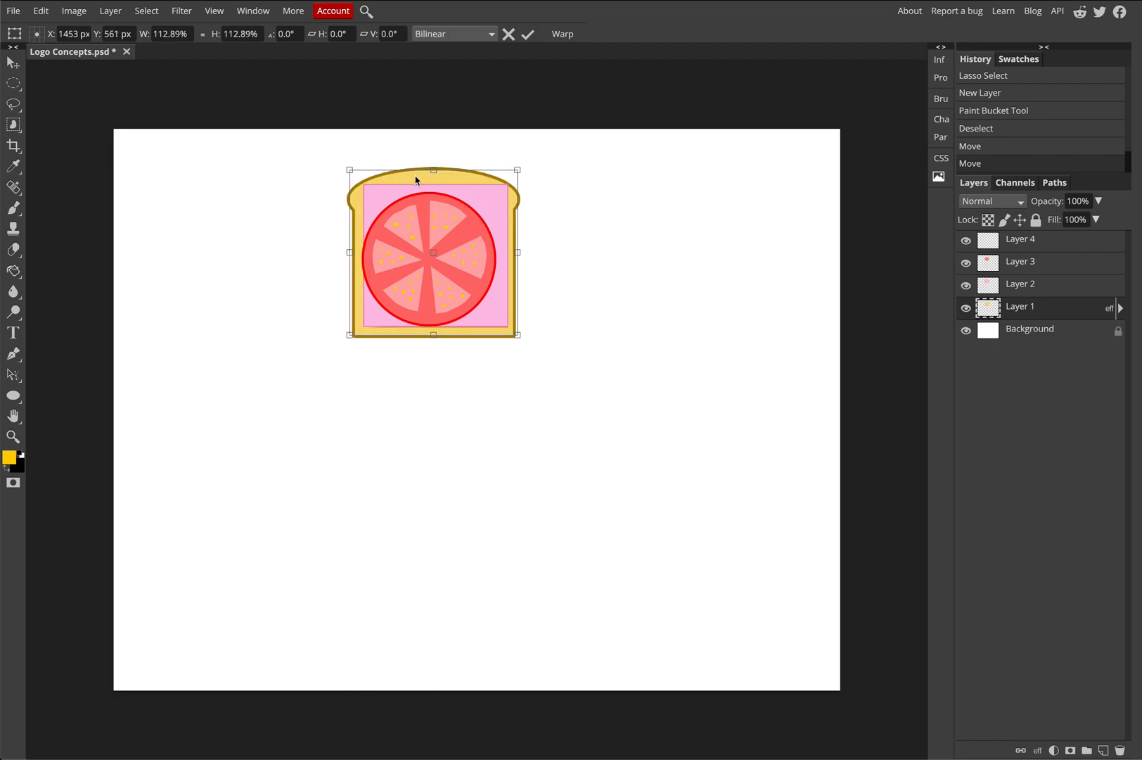
left_click_drag(420, 178, 423, 180)
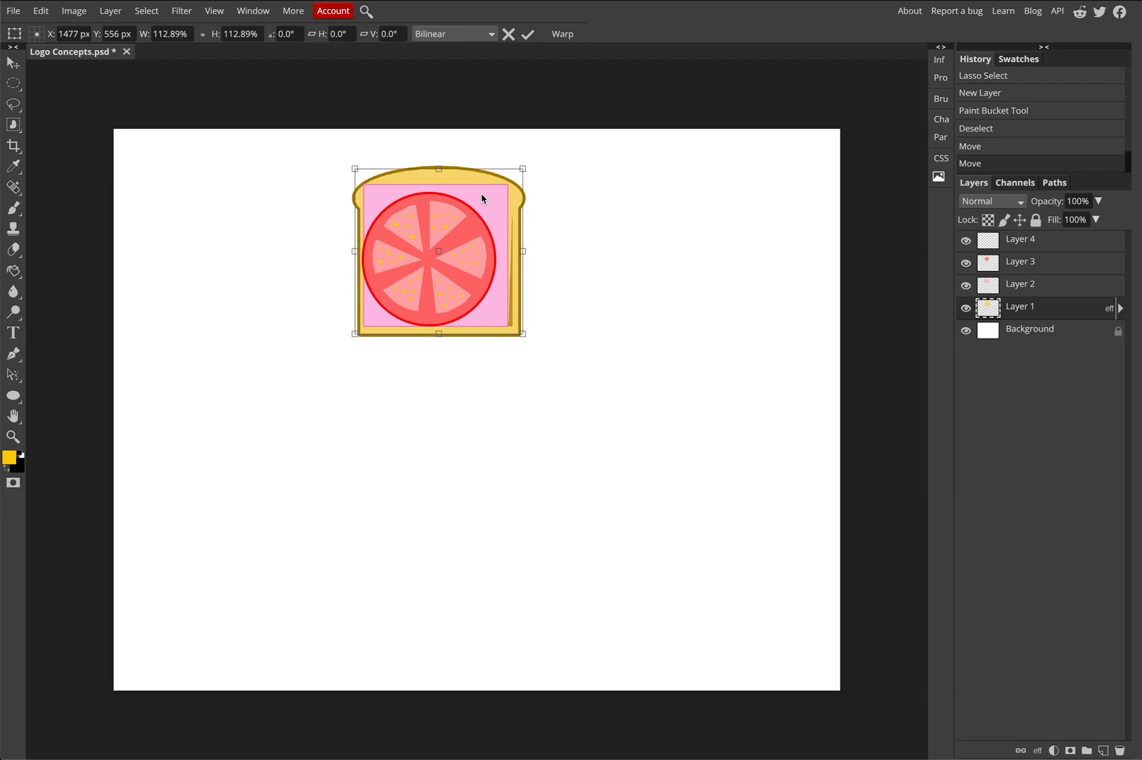
key("Return")
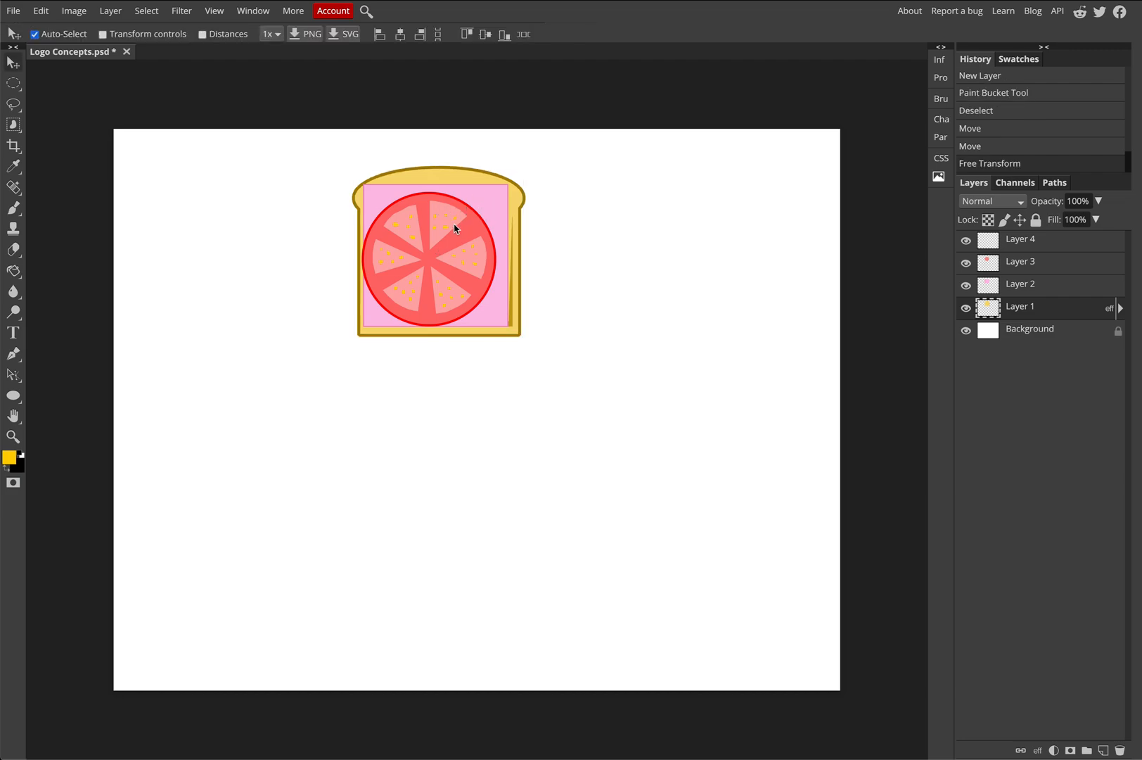
left_click(436, 175)
left_click(1019, 307)
left_click_drag(1019, 308, 1105, 750)
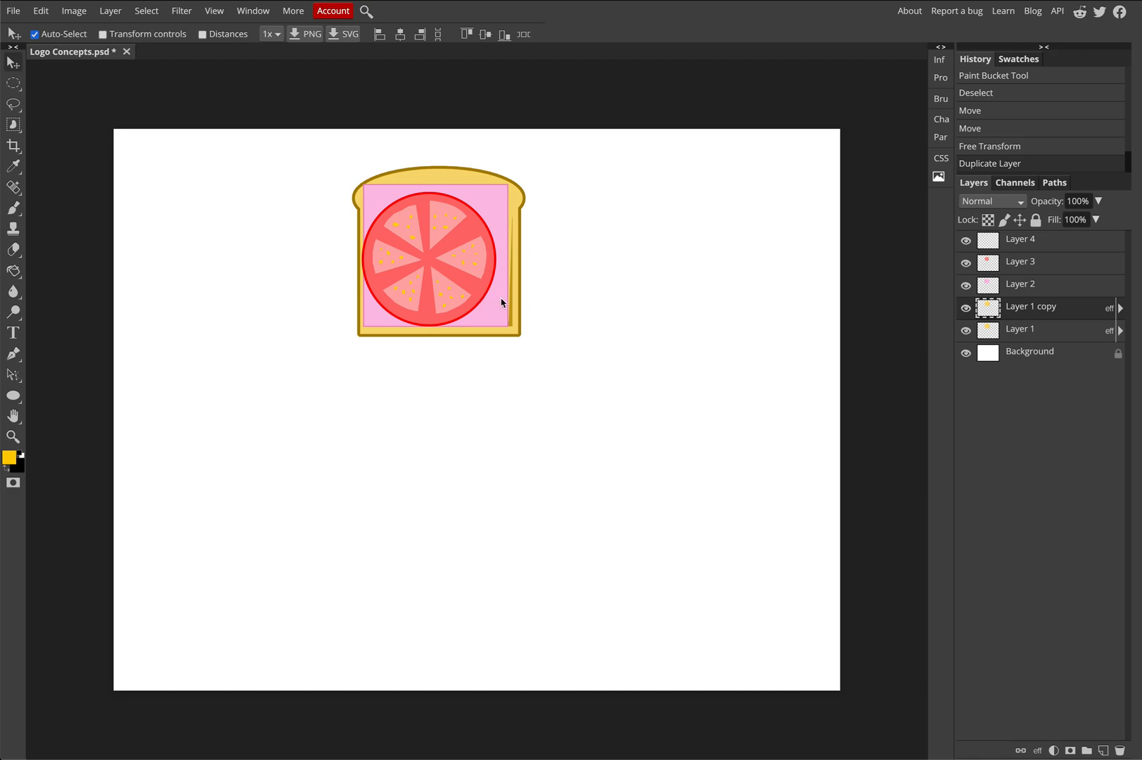
left_click_drag(515, 227, 323, 224)
key("Delete")
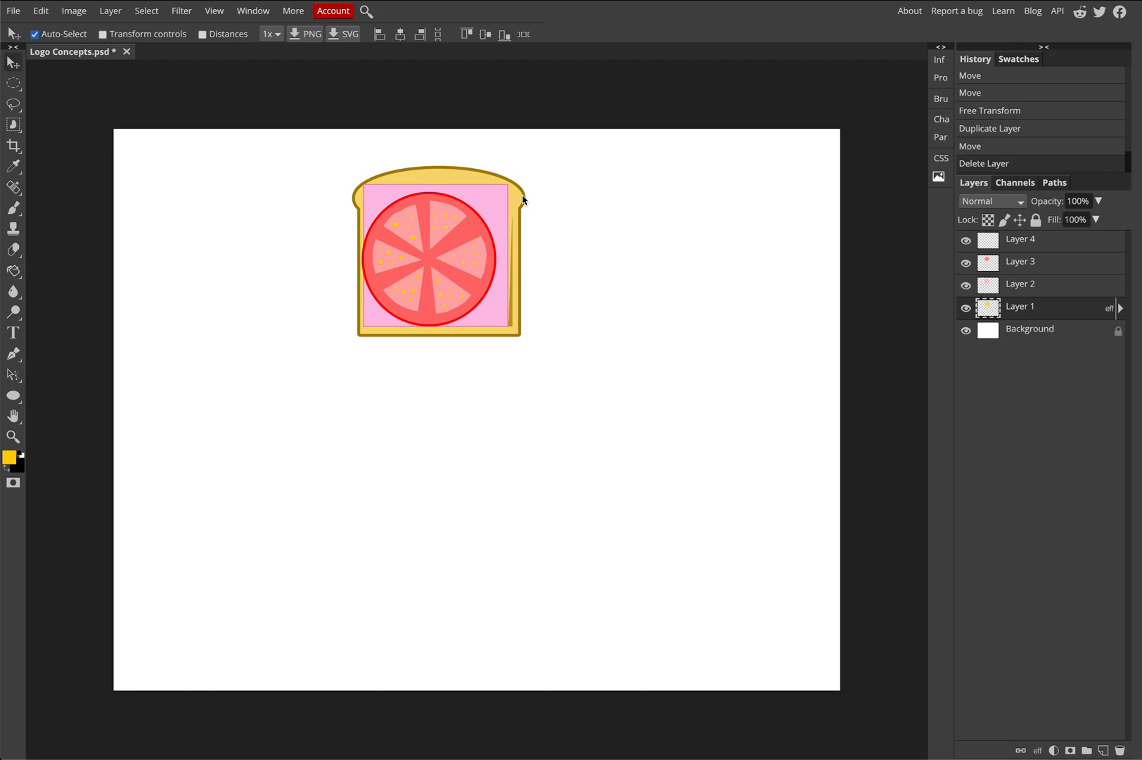
Step: Duplicate the bread slice, place the copy over the sandwich, and bring its layer to the front of the stack
left_click_drag(522, 200, 275, 201)
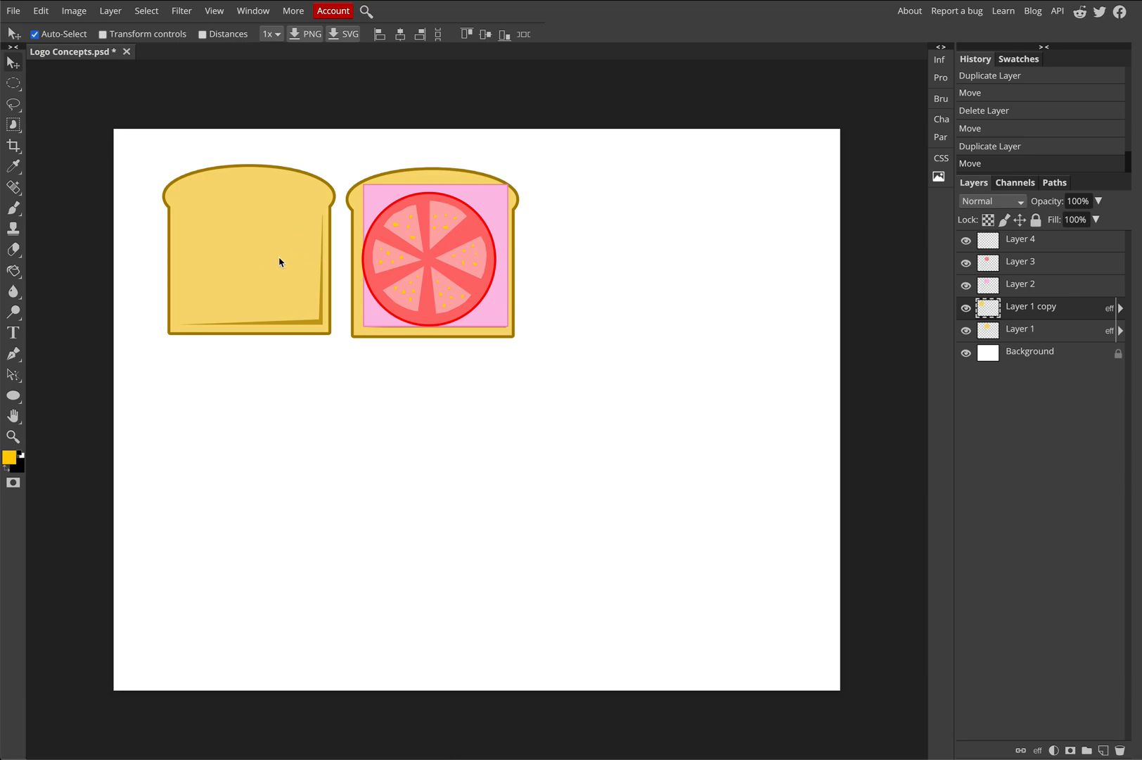
left_click_drag(271, 262, 442, 257)
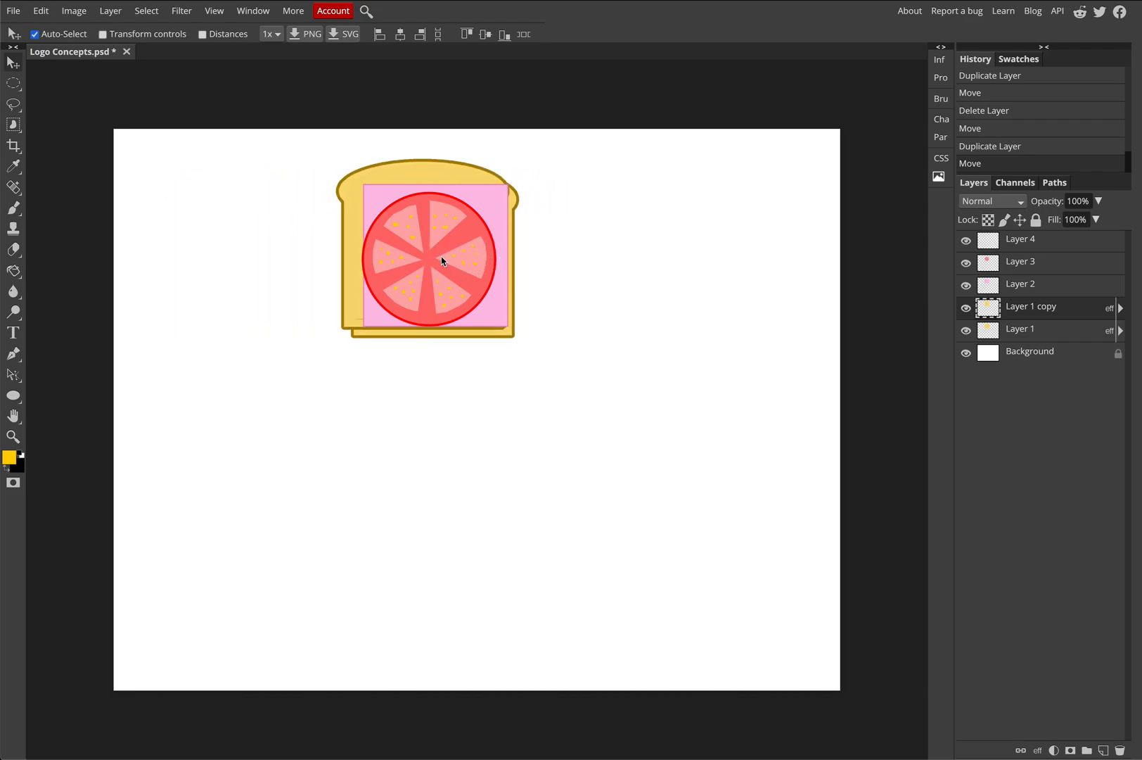
left_click_drag(1018, 310, 1018, 239)
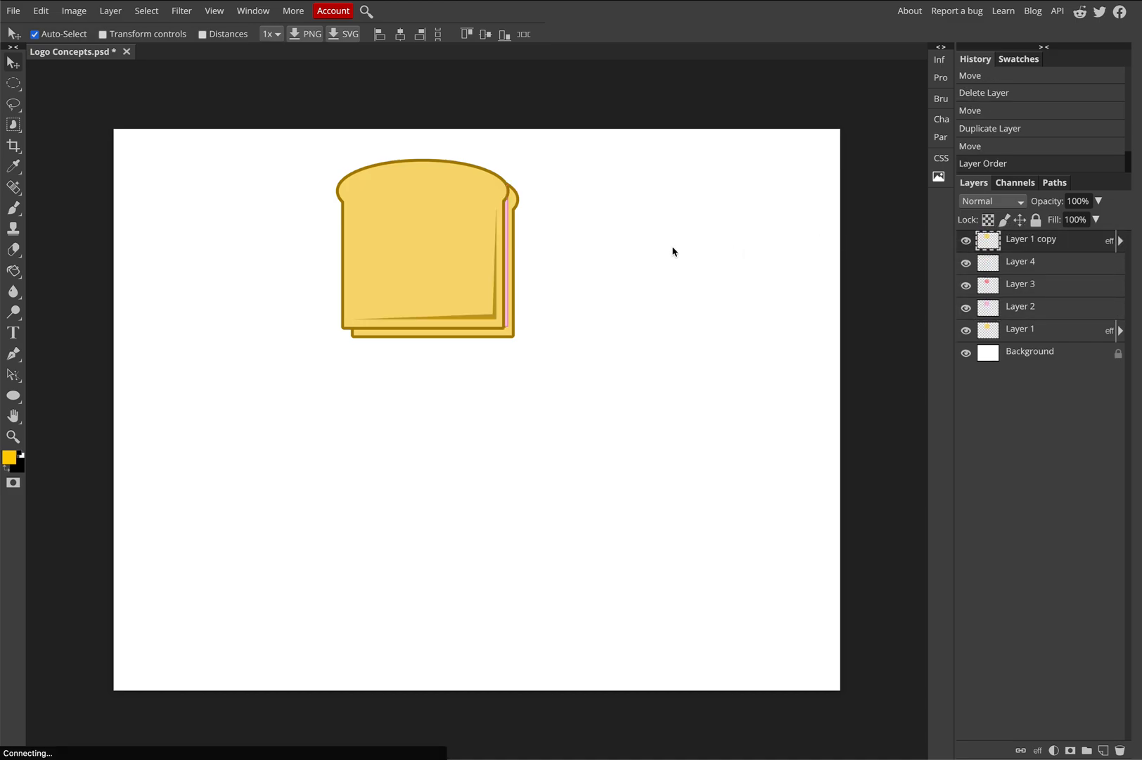
Step: Shift the front bread slice up and to the left, and lower the tomato and pink square so they stick out beneath it
left_click_drag(433, 244, 424, 228)
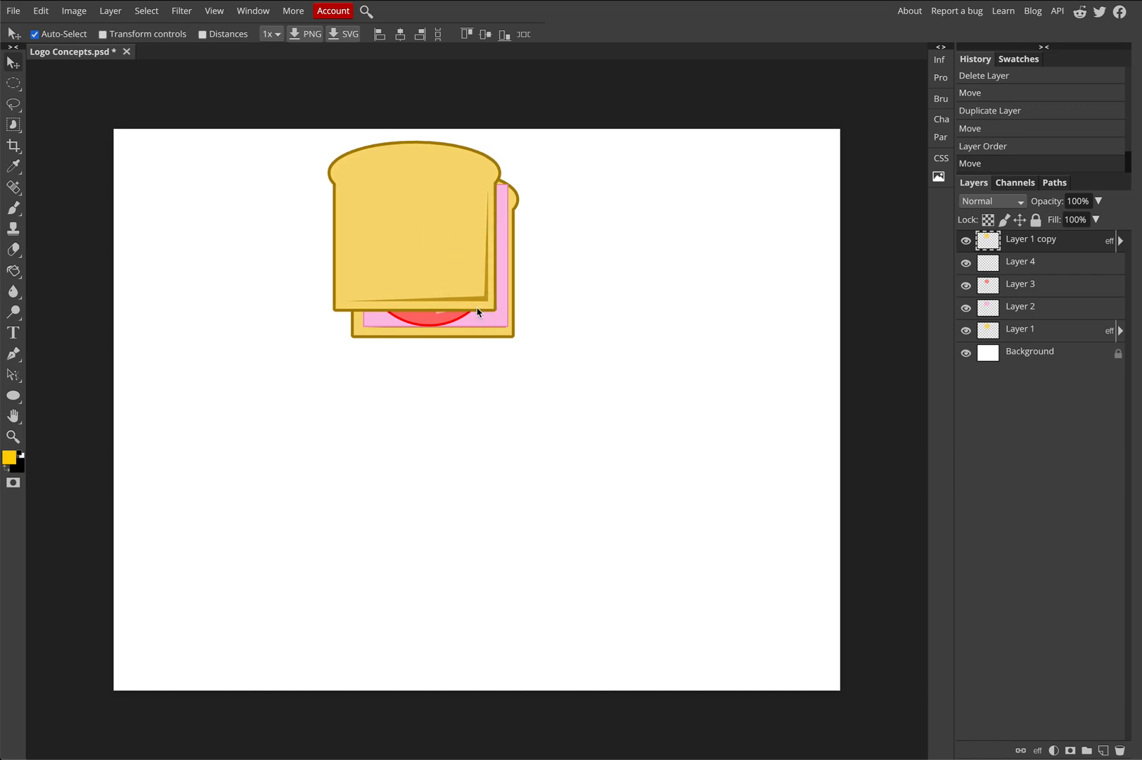
left_click_drag(433, 322, 489, 329)
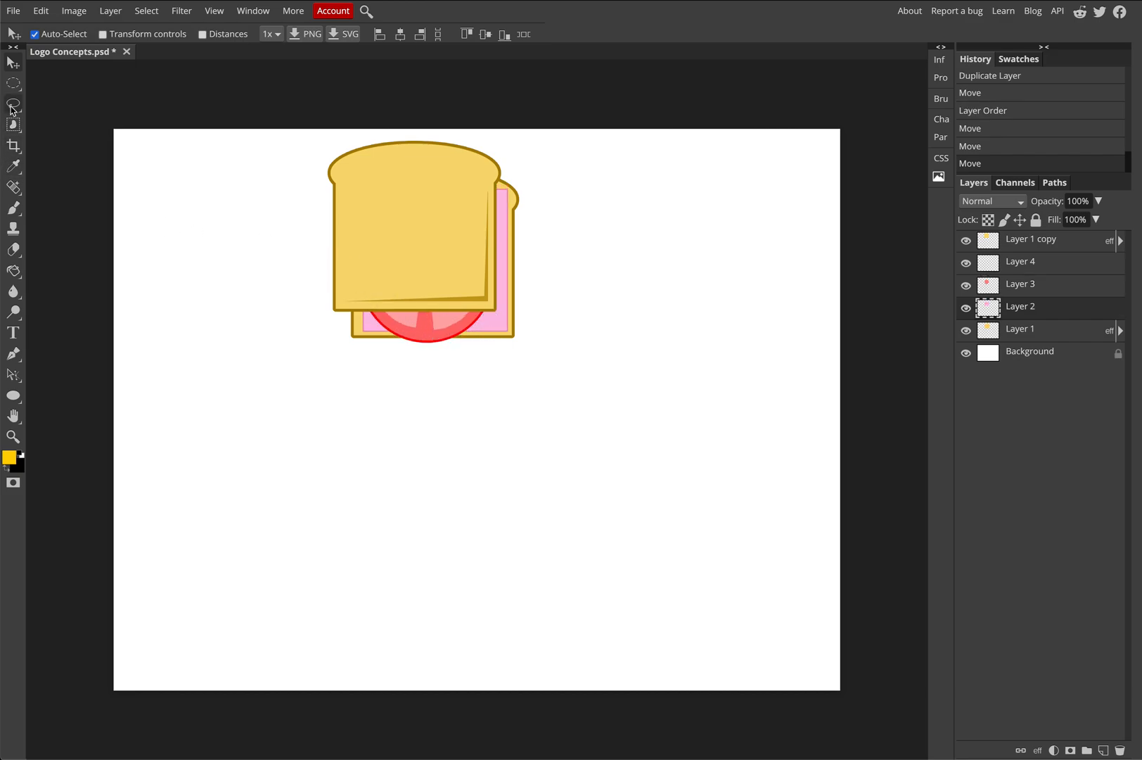
Step: Create a new layer above the pink square's layer, and make a roughly square rectangular selection on the blank canvas right of the sandwich
left_click_drag(13, 88, 78, 91)
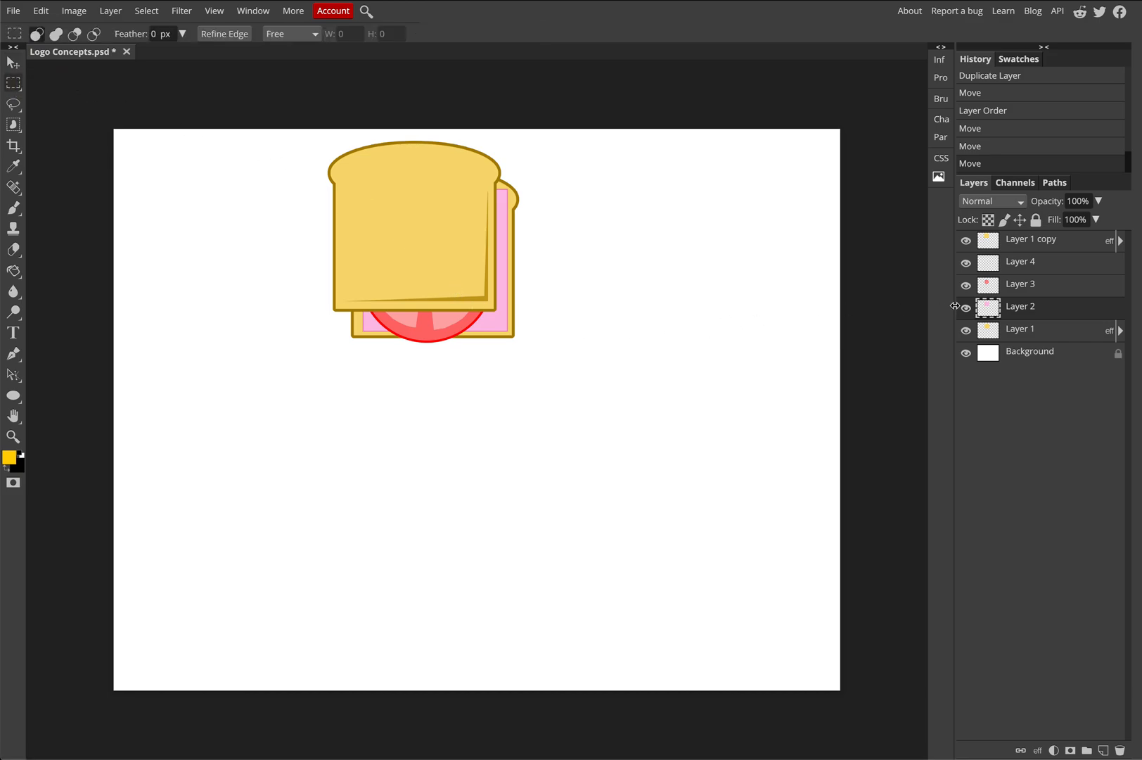
left_click(1103, 749)
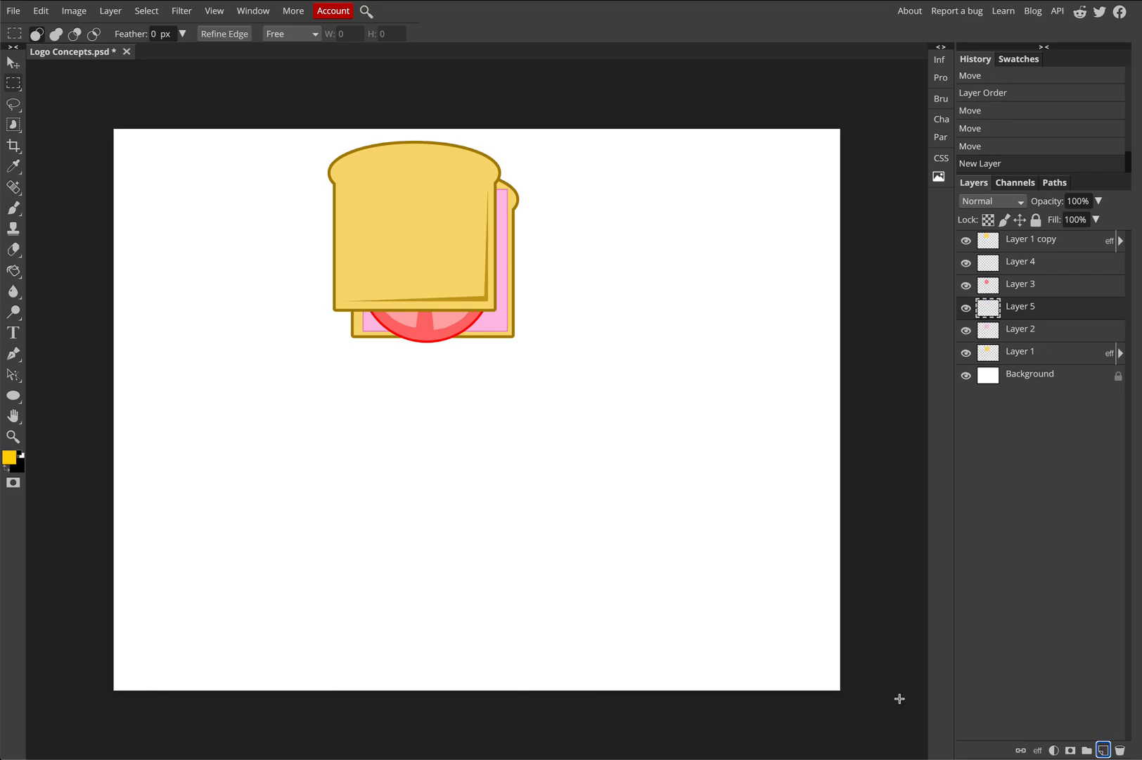
mouse_move(730, 372)
left_mouse_down()
mouse_move(724, 394)
mouse_move(733, 390)
left_mouse_up()
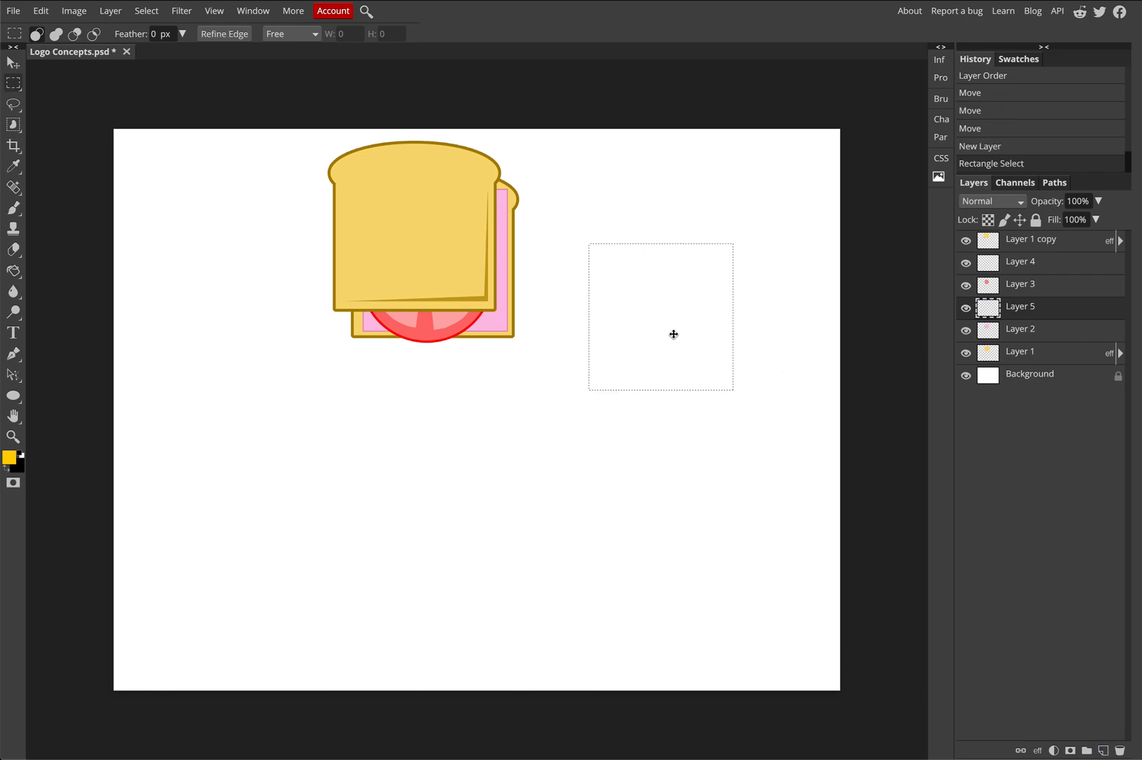
Step: Fill the square selection with green 00ba00 using the Paint Bucket, and deselect it
left_click(10, 458)
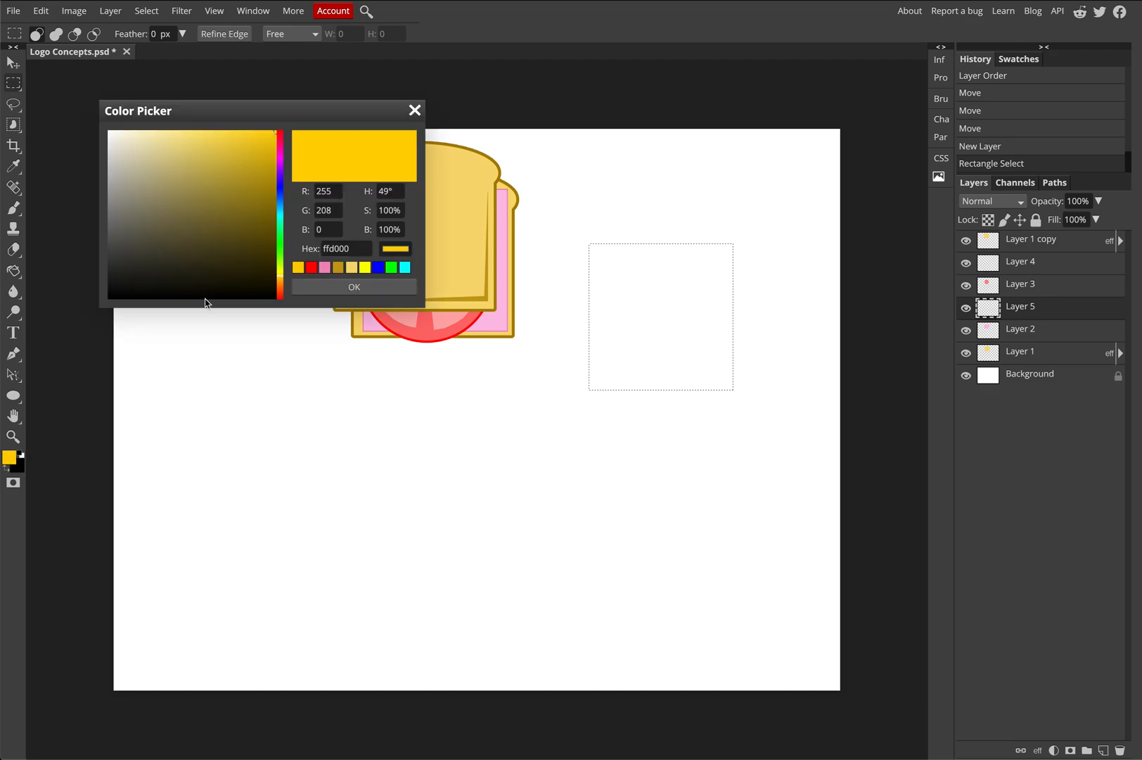
left_click(391, 272)
left_click_drag(257, 172, 279, 178)
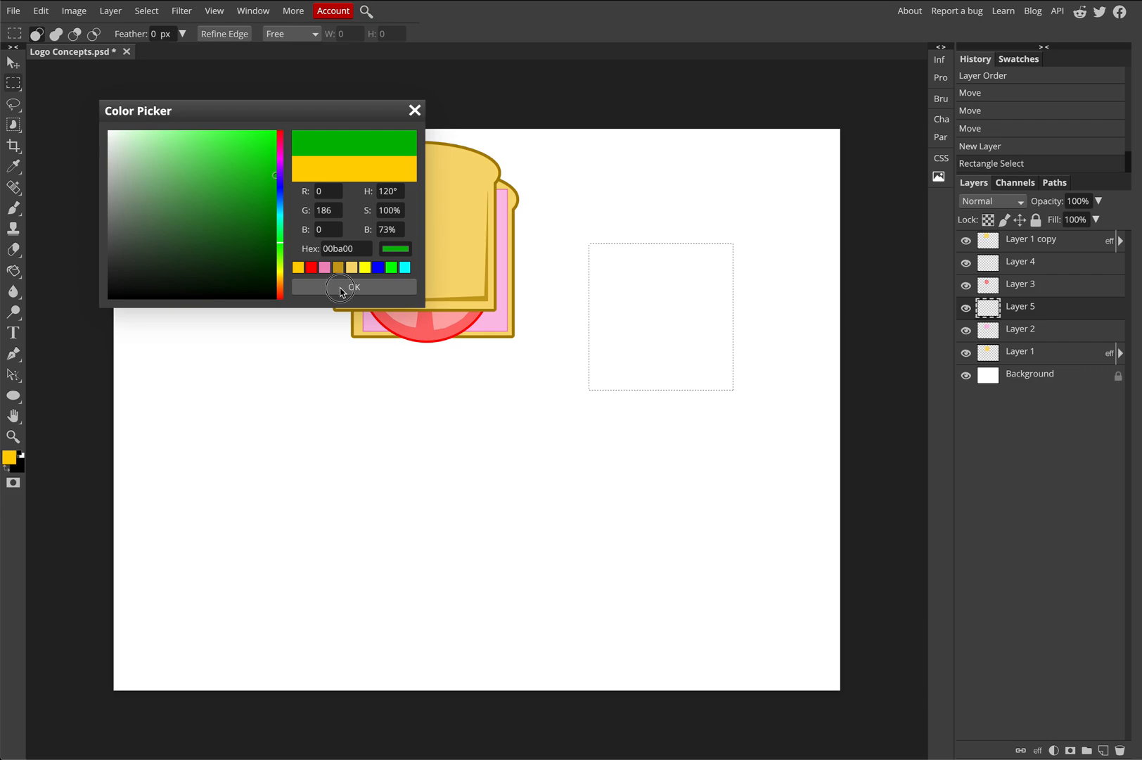
left_click(342, 287)
left_click(13, 271)
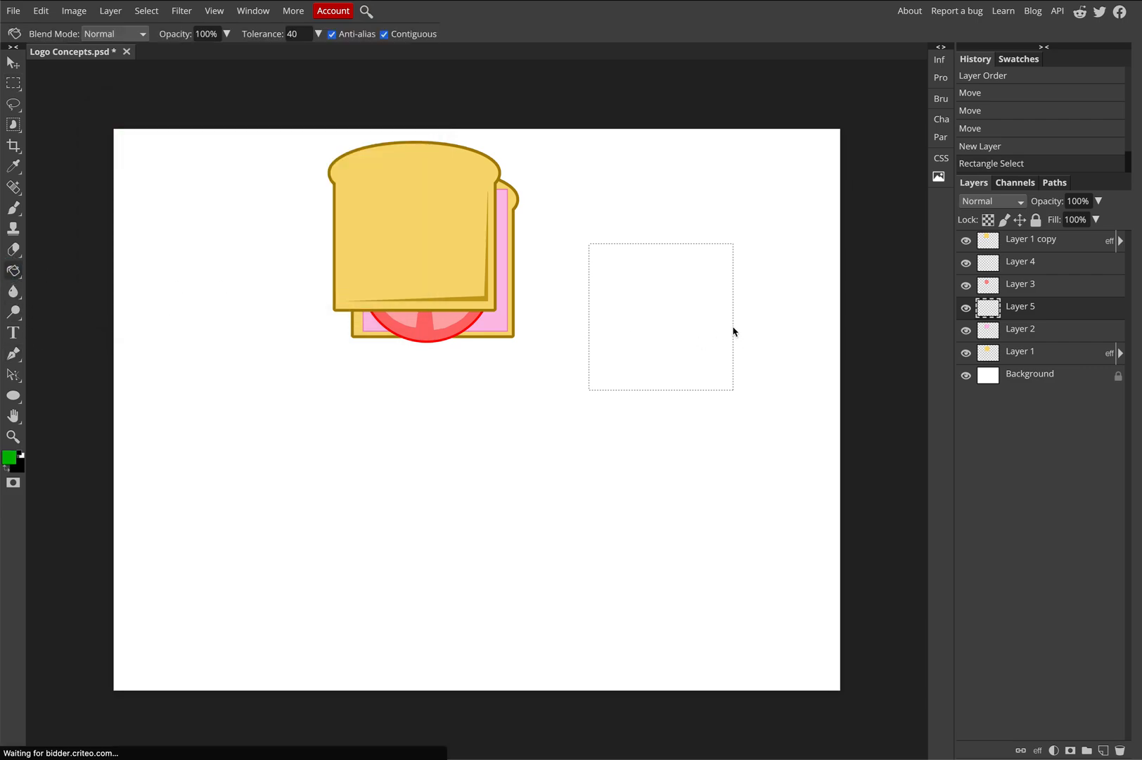
left_click(629, 408)
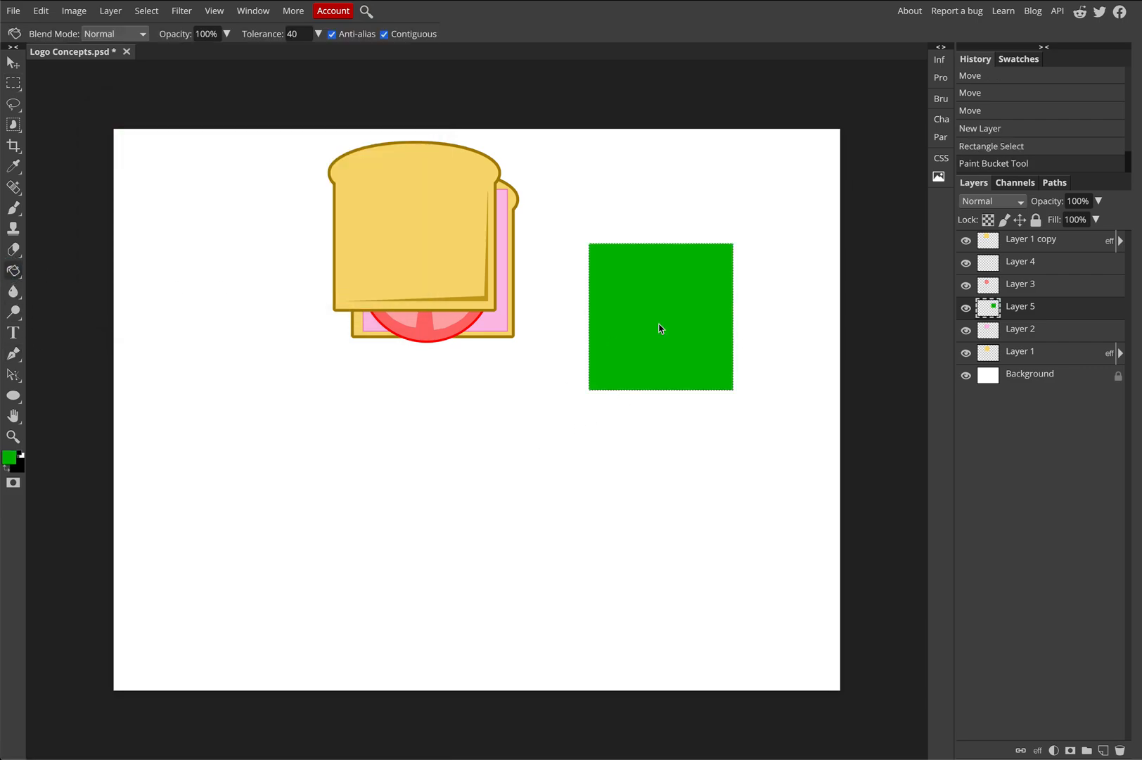
left_click(13, 83)
key("ctrl+d")
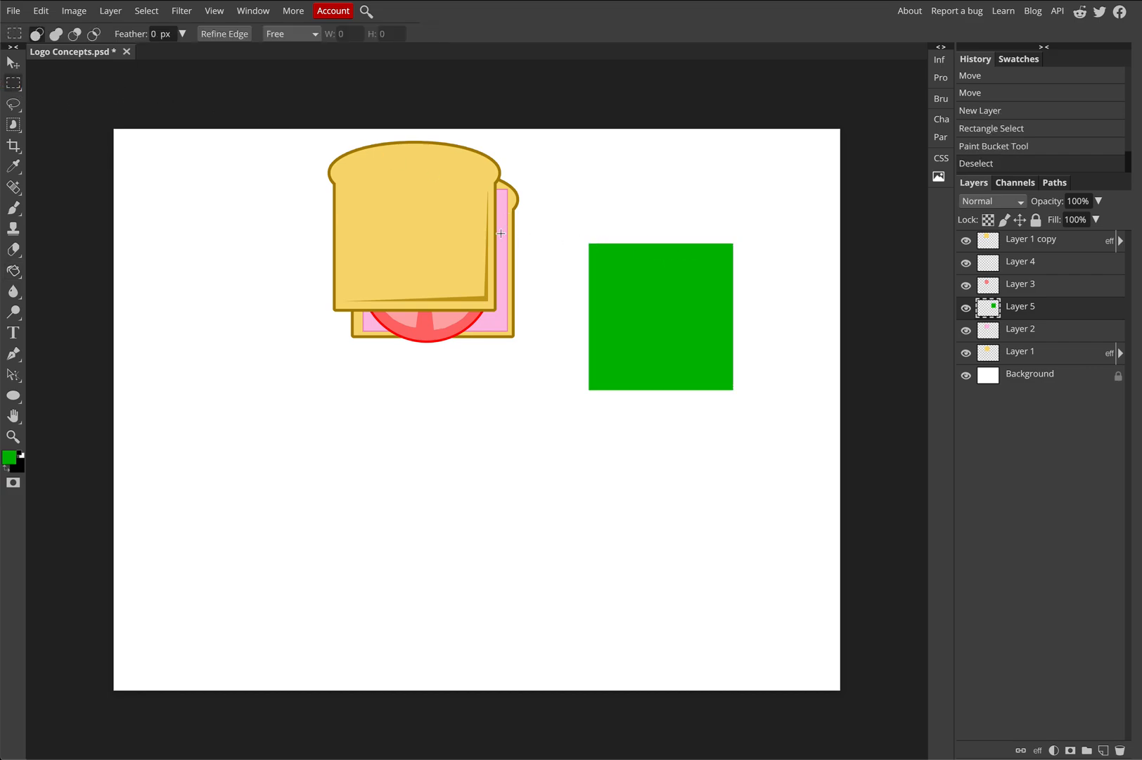
Step: Try to carve wavy notches into the green square's left edge using the Smudge Tool with a 113 px brush
right_click(17, 294)
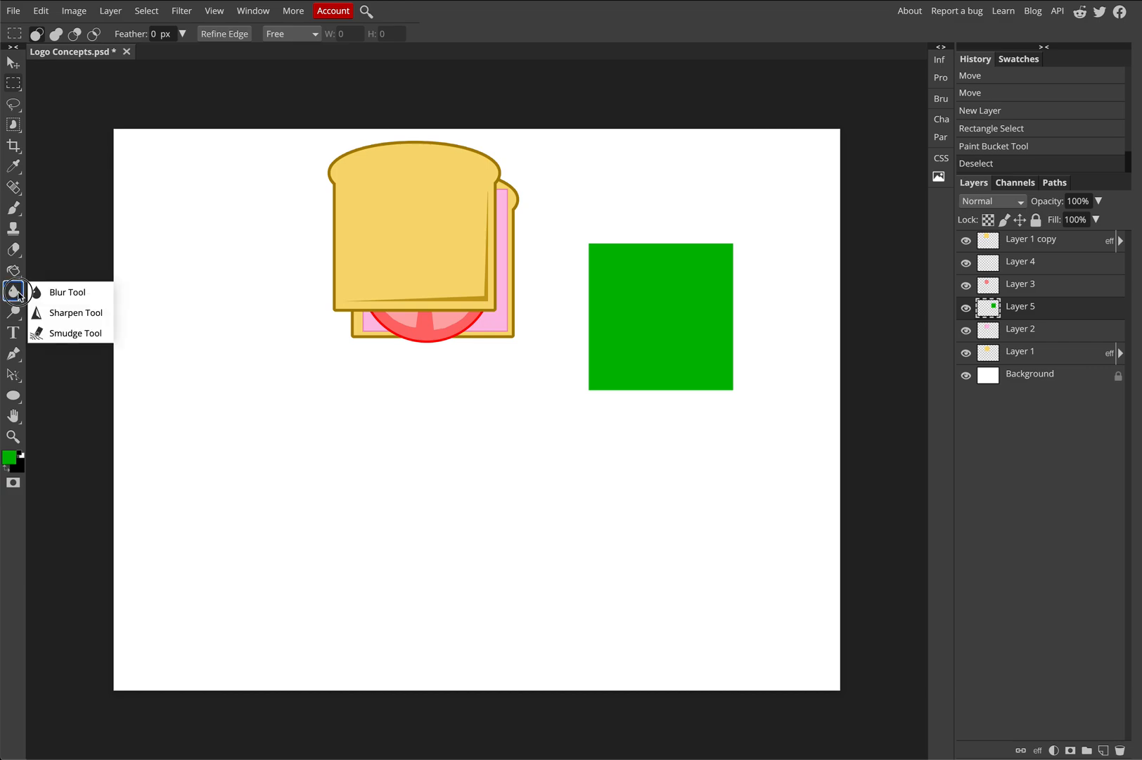
left_click(75, 335)
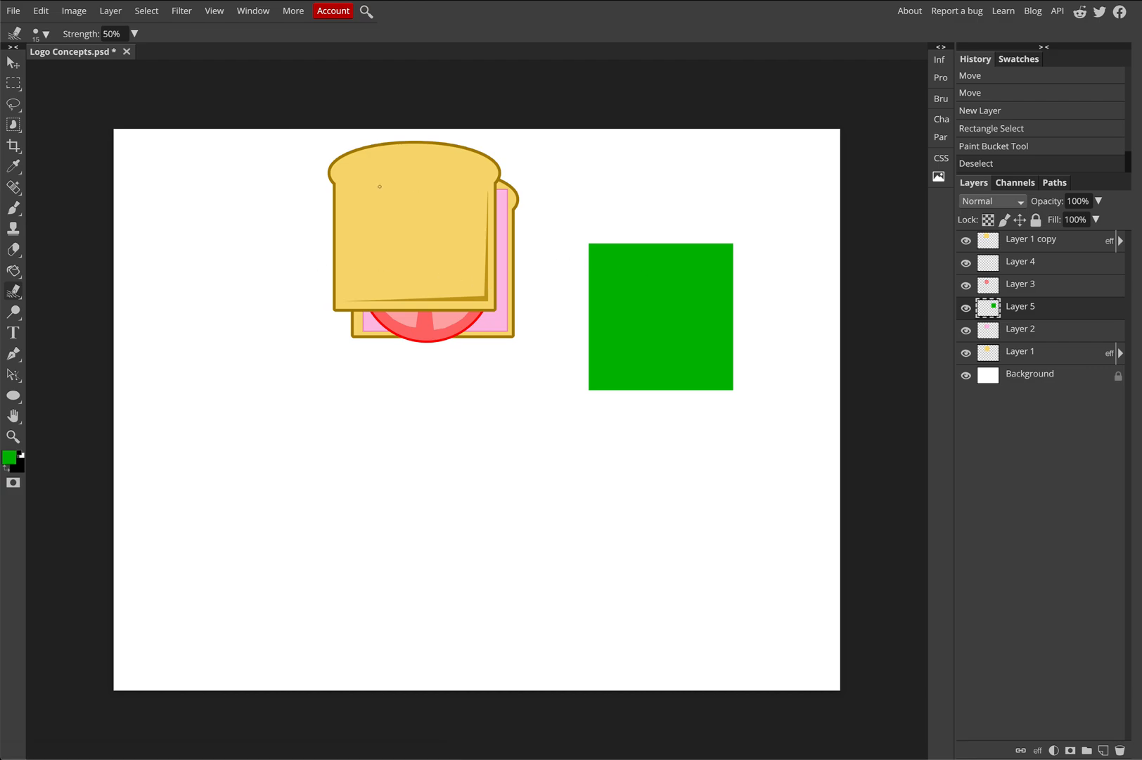
left_click(40, 33)
left_click_drag(85, 73, 102, 71)
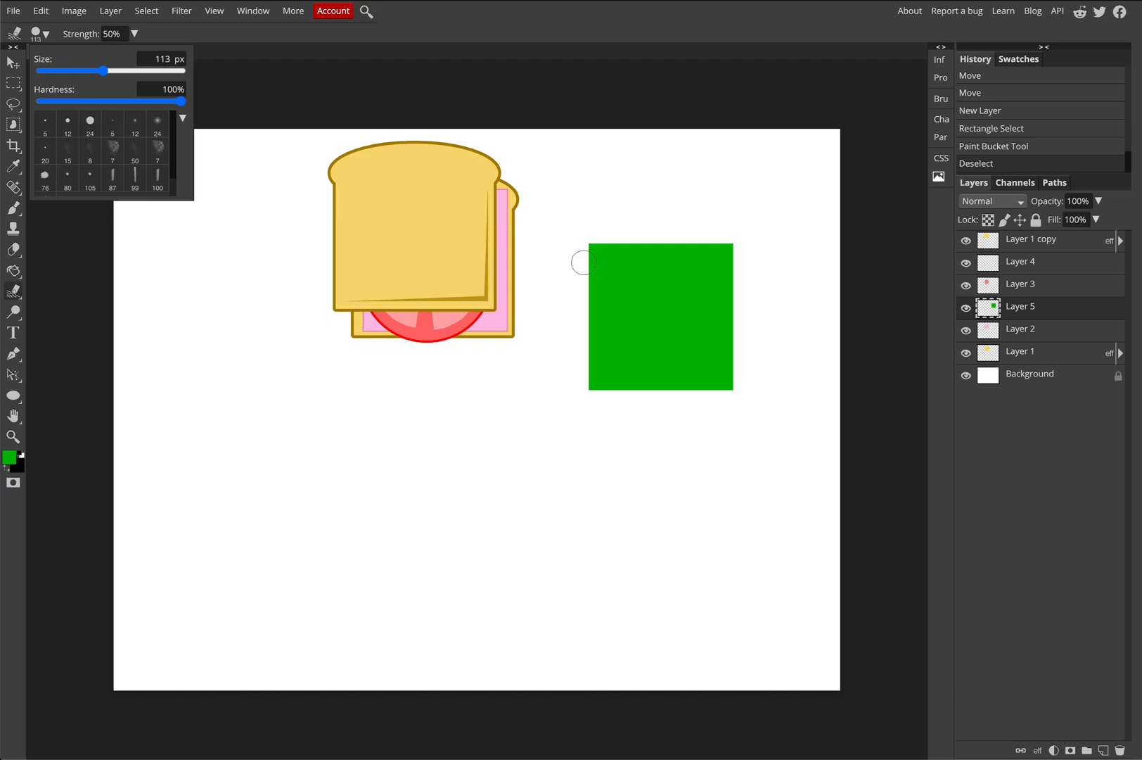
mouse_move(582, 261)
left_mouse_down()
mouse_move(551, 258)
mouse_move(578, 257)
mouse_move(554, 232)
mouse_move(587, 261)
mouse_move(584, 292)
left_mouse_up()
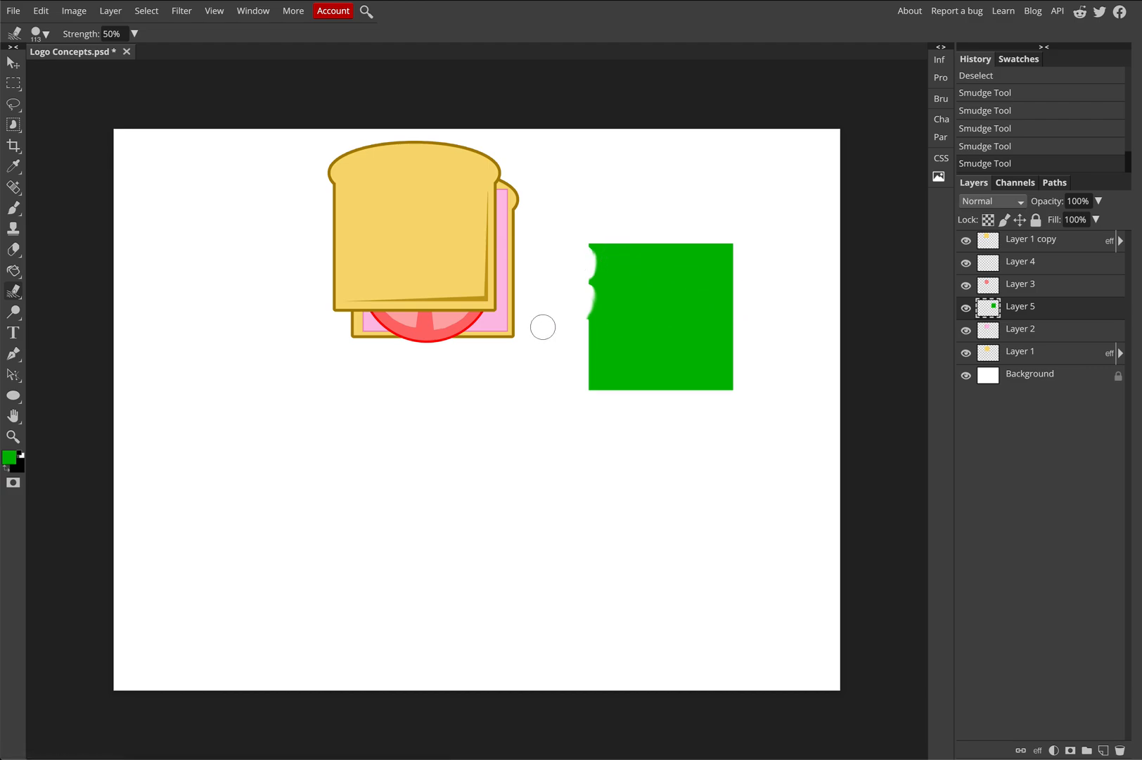
mouse_move(576, 334)
left_mouse_down()
mouse_move(591, 337)
mouse_move(586, 348)
left_mouse_up()
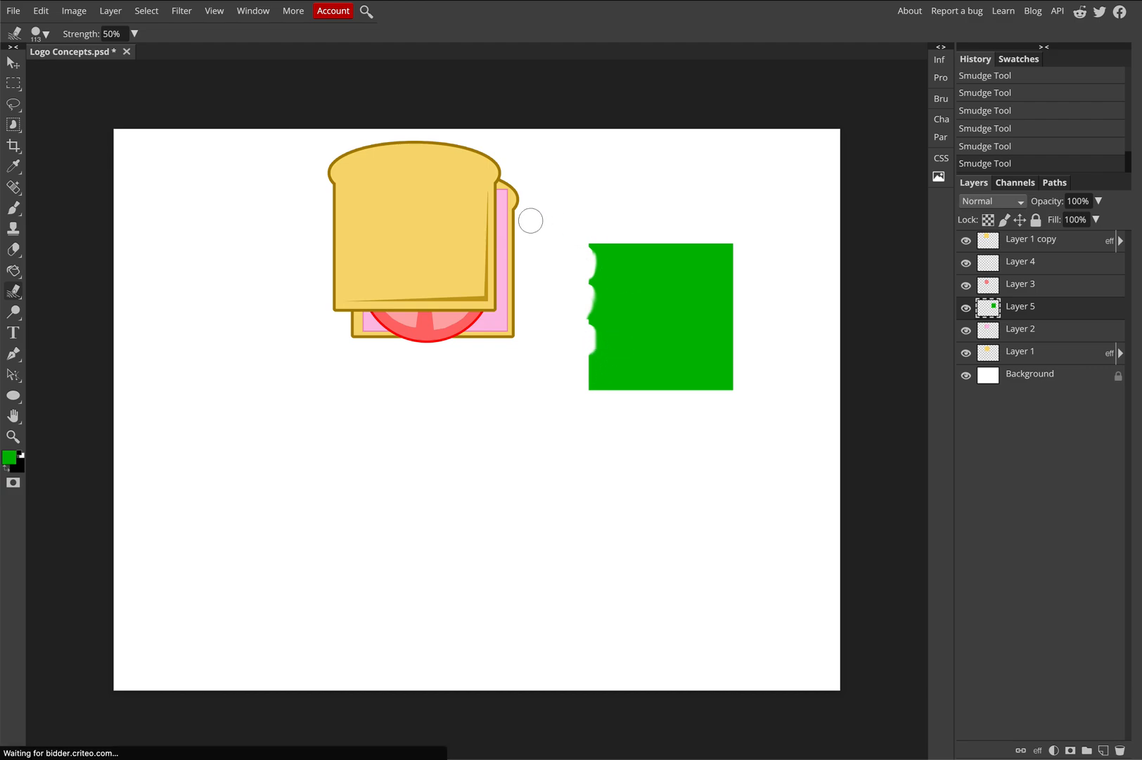
Step: Undo all the smudge strokes on the green square
key("ctrl+z")
key("ctrl+z")
key("ctrl+z")
key("ctrl+z")
key("ctrl+z")
key("ctrl+z")
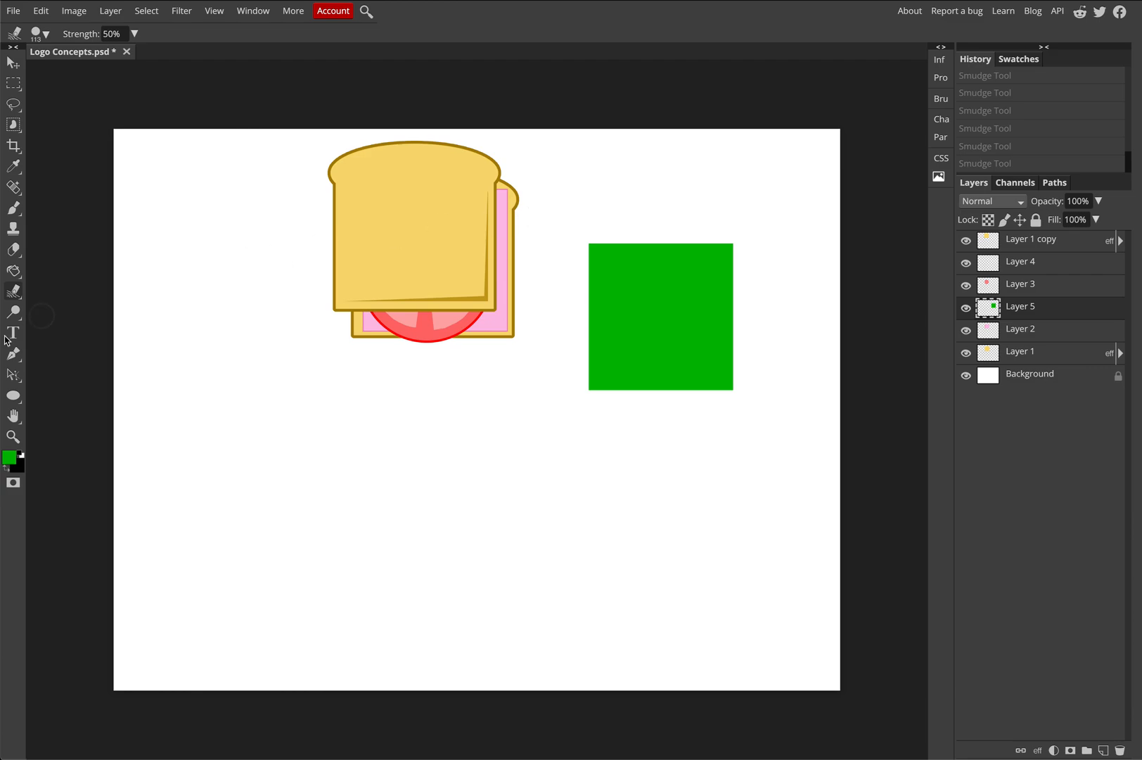
Step: Open the Liquify filter on the green square's layer and smudge its left and bottom edges into a wavy outline
left_click(187, 14)
mouse_move(238, 14)
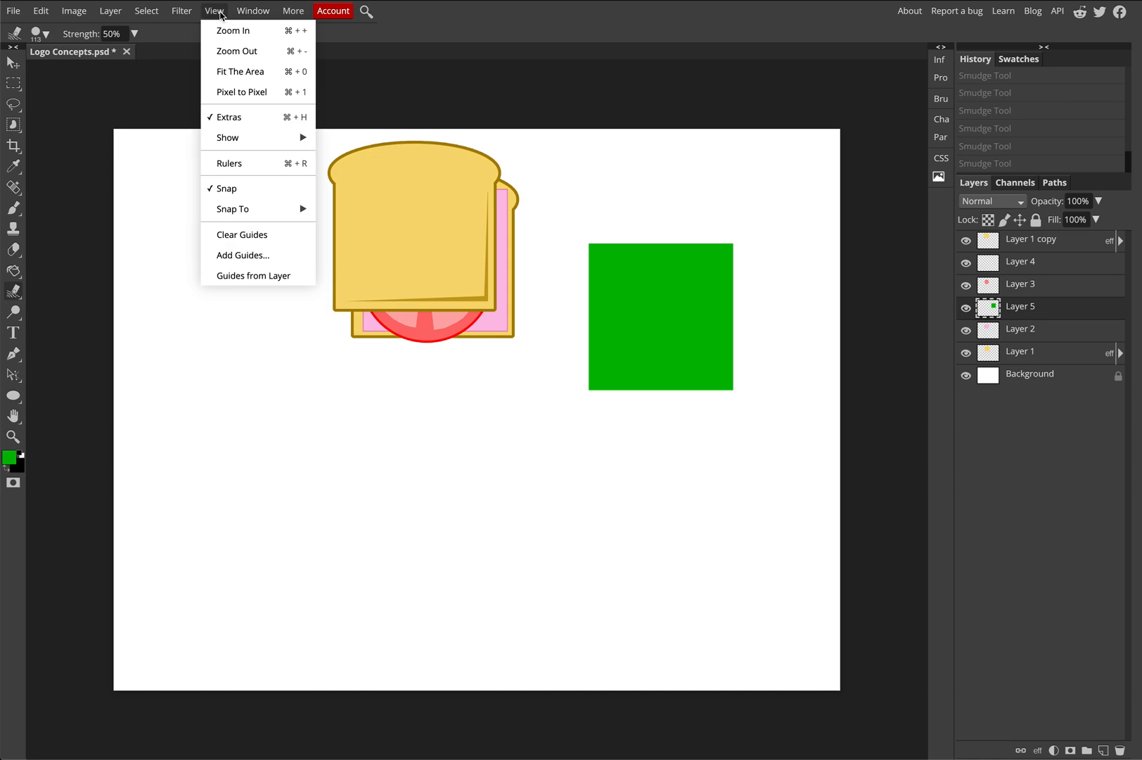
mouse_move(144, 12)
mouse_move(182, 12)
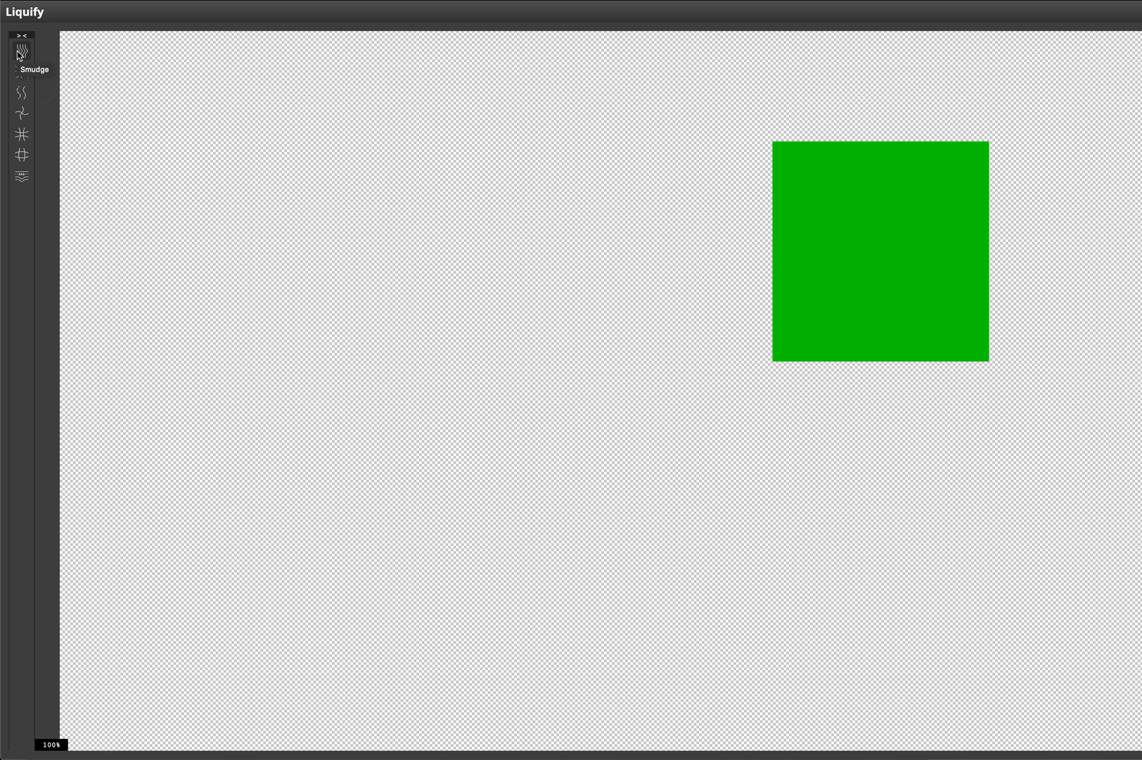
left_click_drag(766, 162, 768, 261)
mouse_move(770, 309)
left_mouse_down()
mouse_move(764, 295)
mouse_move(773, 350)
mouse_move(801, 362)
mouse_move(790, 364)
mouse_move(872, 355)
mouse_move(862, 355)
mouse_move(944, 372)
mouse_move(977, 360)
left_mouse_up()
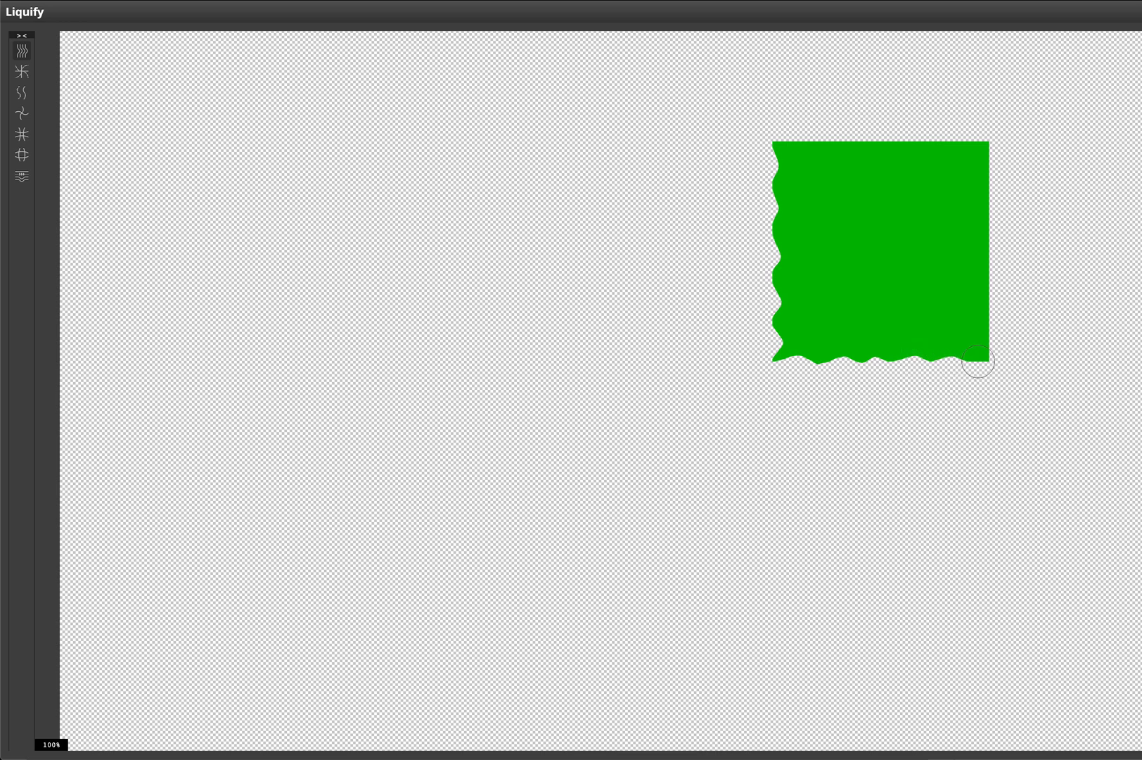
Step: Smudge the green square's right and top edges into the same wavy outline and apply the Liquify filter
scroll(975, 358, "up", 3)
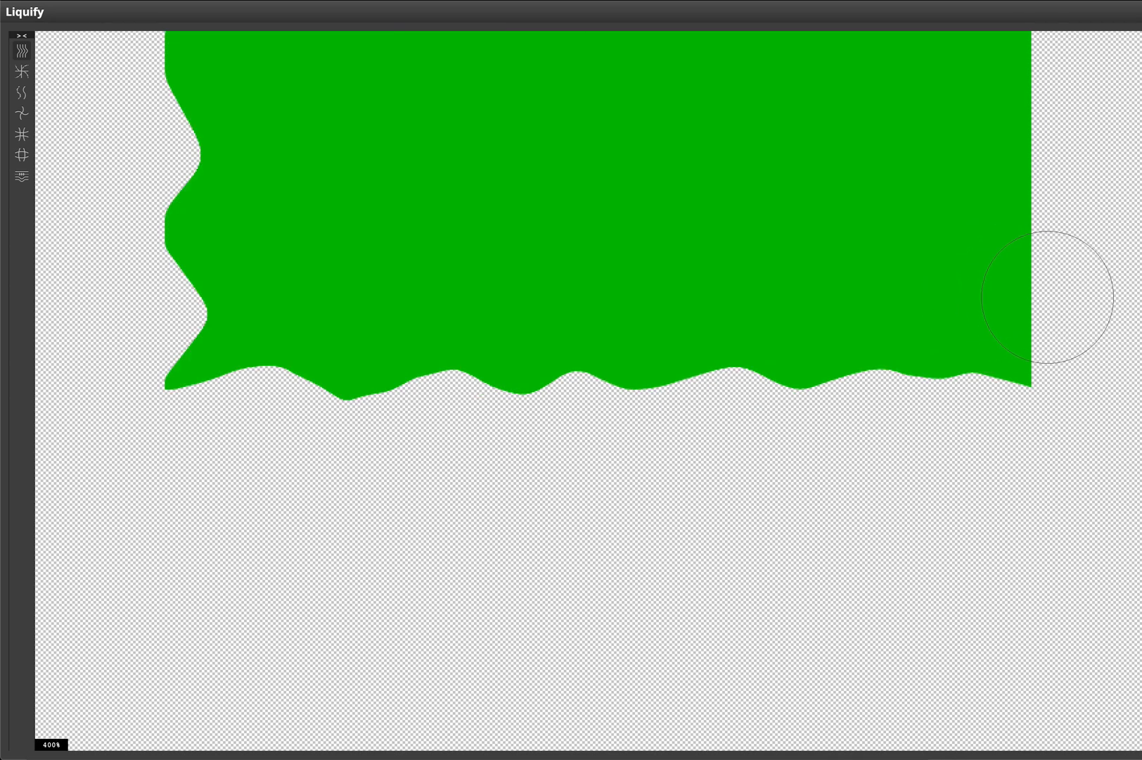
scroll(1050, 282, "down", 2)
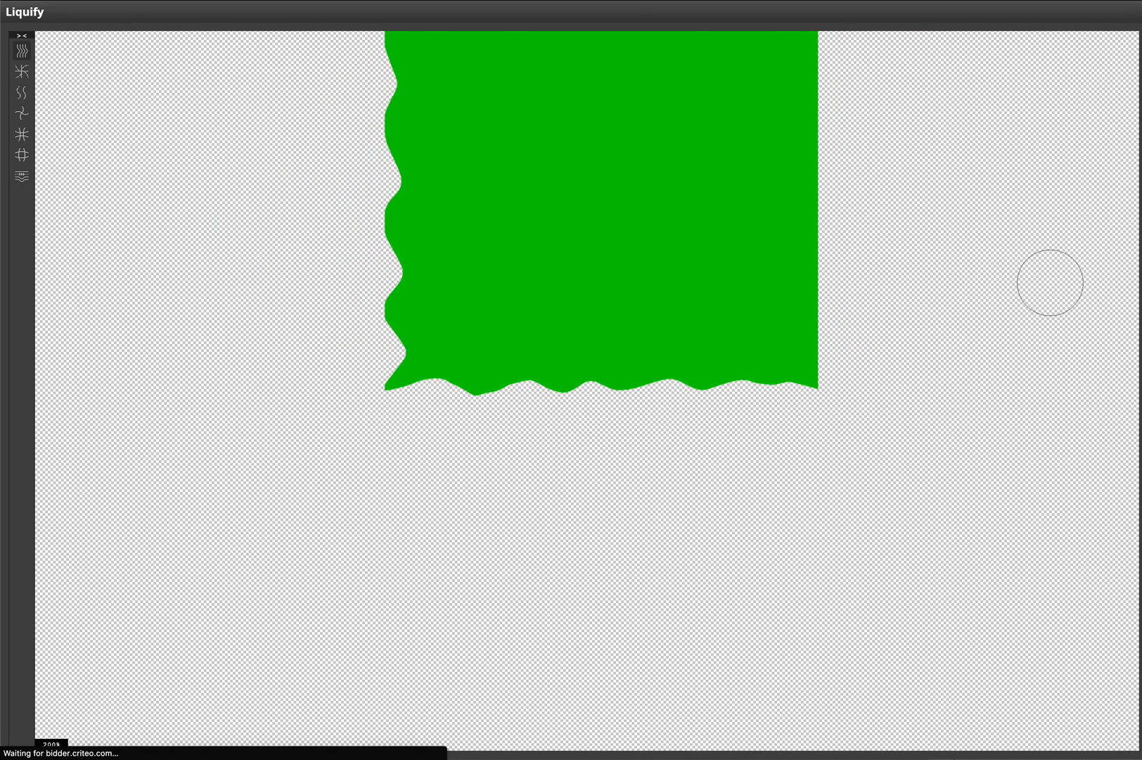
mouse_move(839, 357)
left_mouse_down()
mouse_move(819, 339)
mouse_move(816, 249)
left_mouse_up()
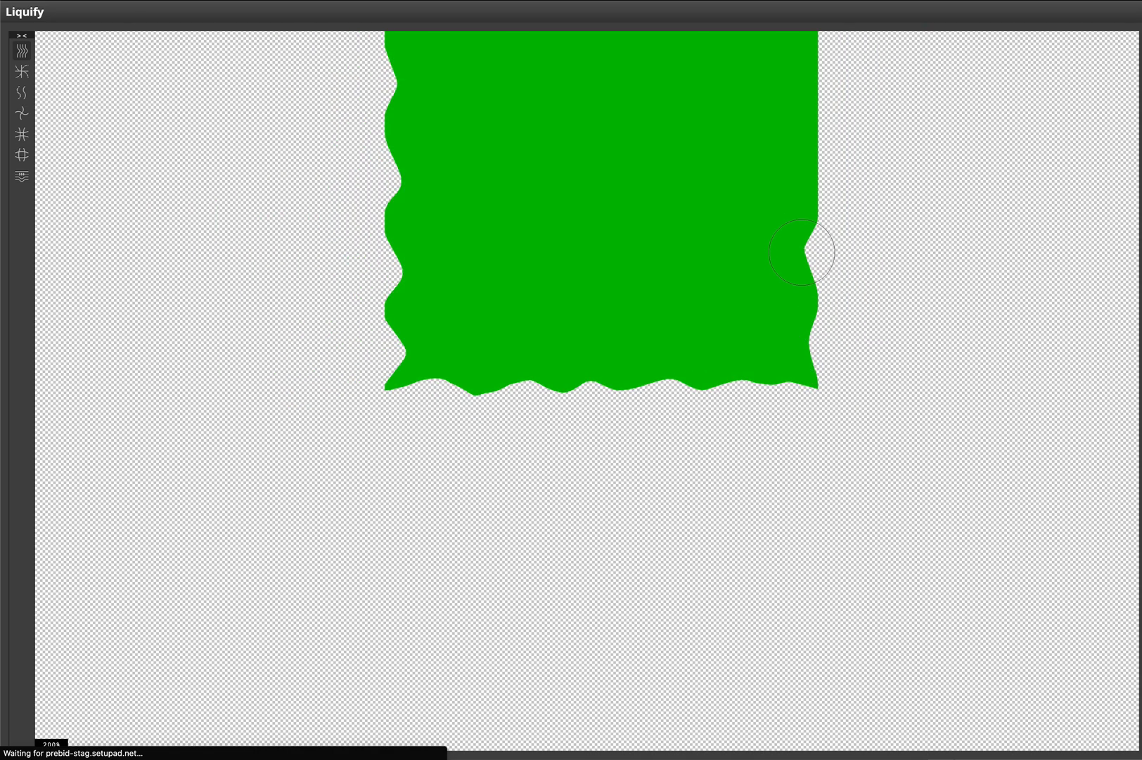
scroll(814, 256, "down", 1)
scroll(809, 261, "up", 1)
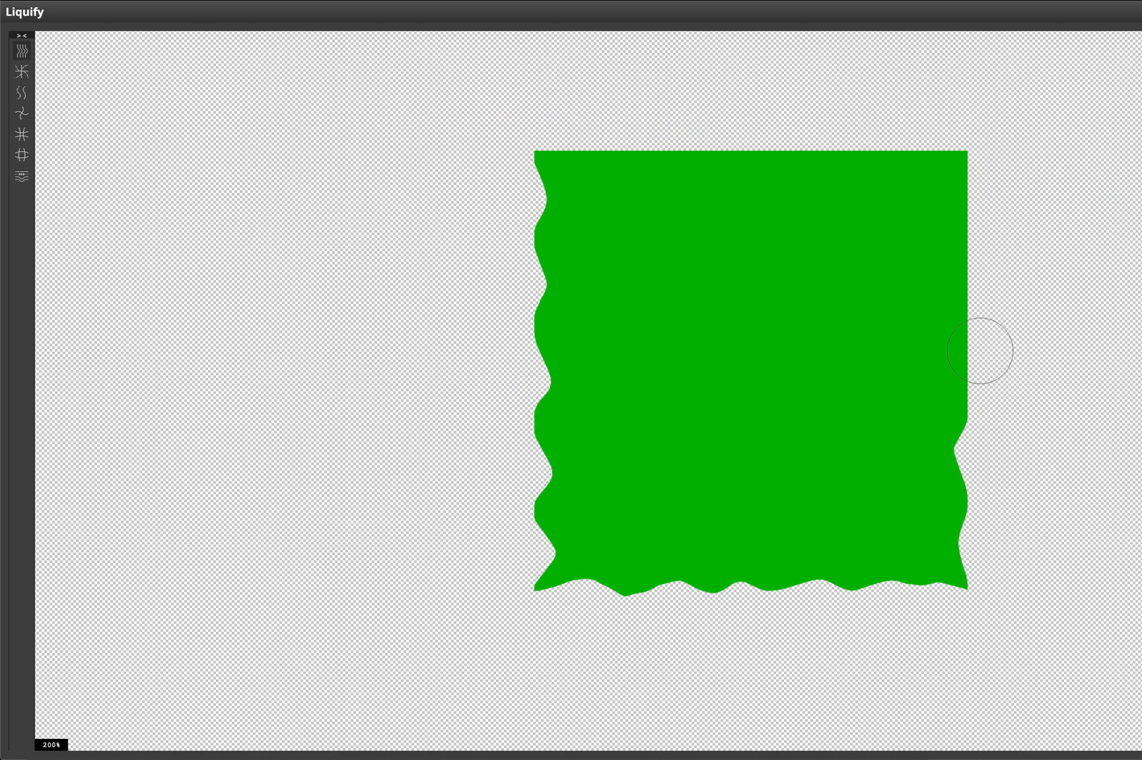
mouse_move(969, 362)
left_mouse_down()
mouse_move(946, 357)
mouse_move(971, 311)
mouse_move(969, 289)
mouse_move(952, 283)
left_mouse_up()
mouse_move(979, 229)
left_mouse_down()
mouse_move(963, 211)
mouse_move(918, 218)
left_mouse_up()
mouse_move(943, 147)
left_mouse_down()
mouse_move(936, 138)
mouse_move(895, 153)
mouse_move(783, 146)
mouse_move(785, 161)
mouse_move(782, 150)
mouse_move(730, 144)
mouse_move(711, 163)
mouse_move(635, 140)
mouse_move(640, 158)
mouse_move(571, 148)
mouse_move(551, 168)
left_mouse_up()
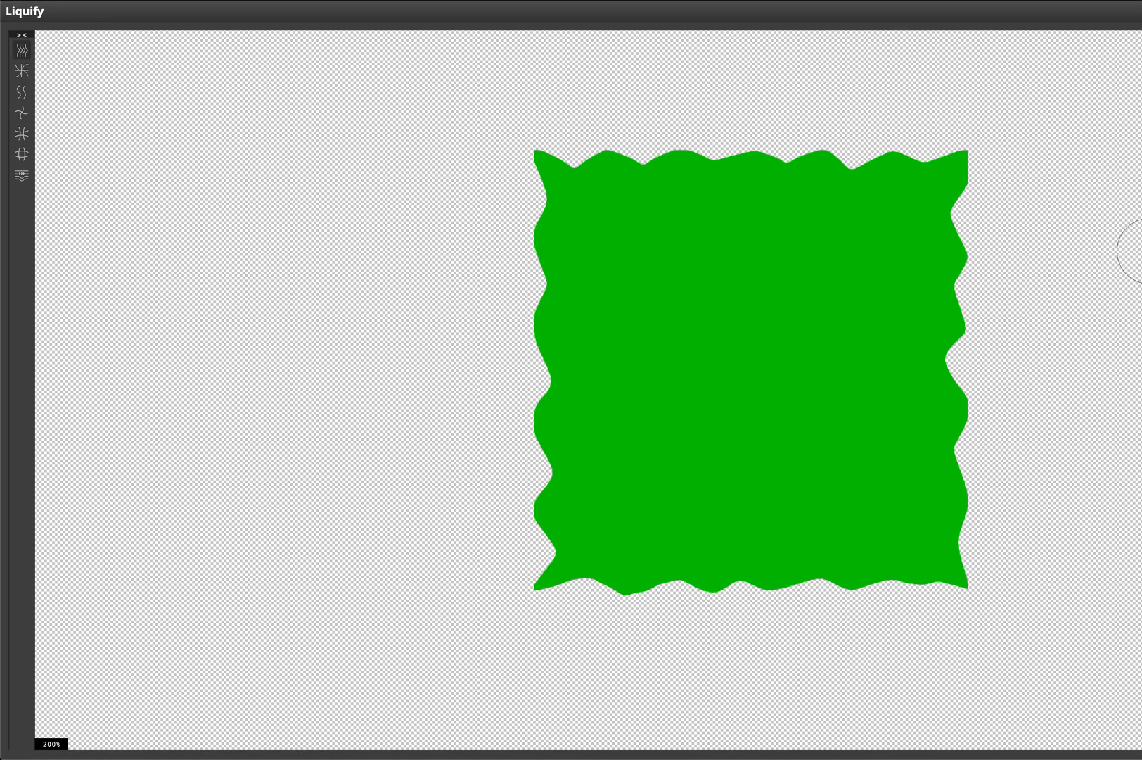
key("Return")
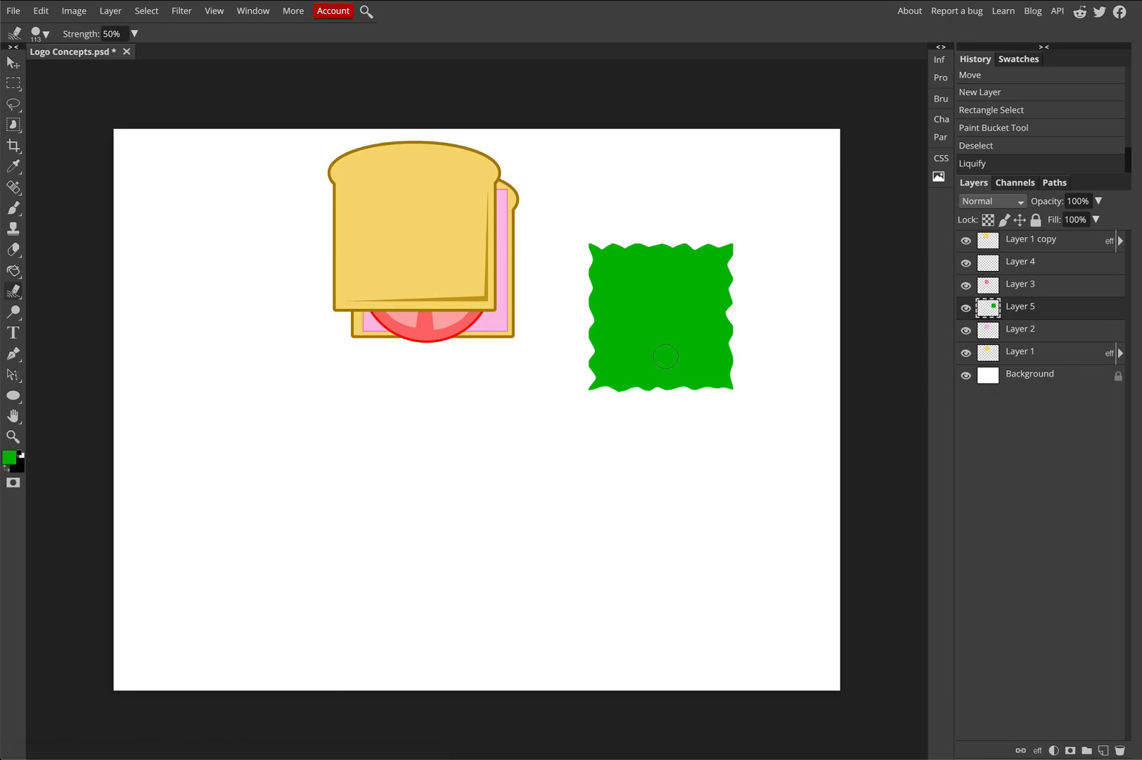
Step: Move the wavy green lettuce into the sandwich and rotate it clockwise by 7.3°
left_click(13, 62)
mouse_move(680, 266)
left_mouse_down()
mouse_move(548, 273)
mouse_move(471, 217)
mouse_move(465, 236)
mouse_move(464, 224)
mouse_move(507, 199)
left_mouse_up()
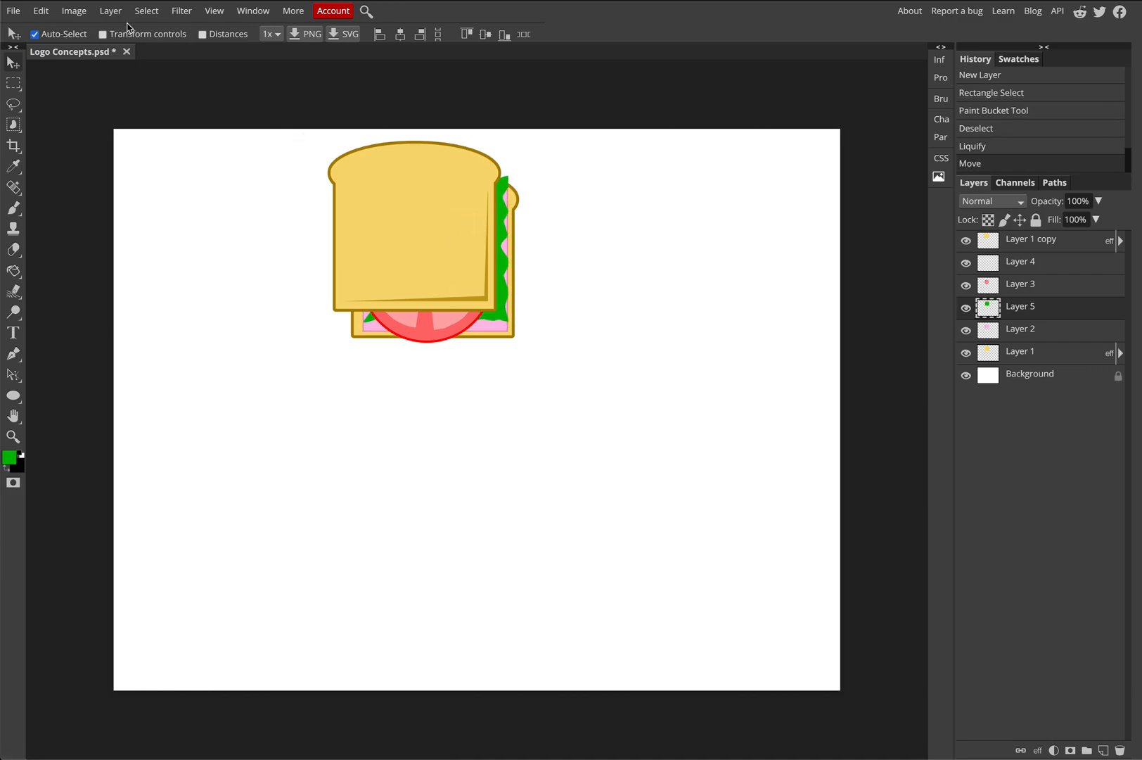
left_click(40, 11)
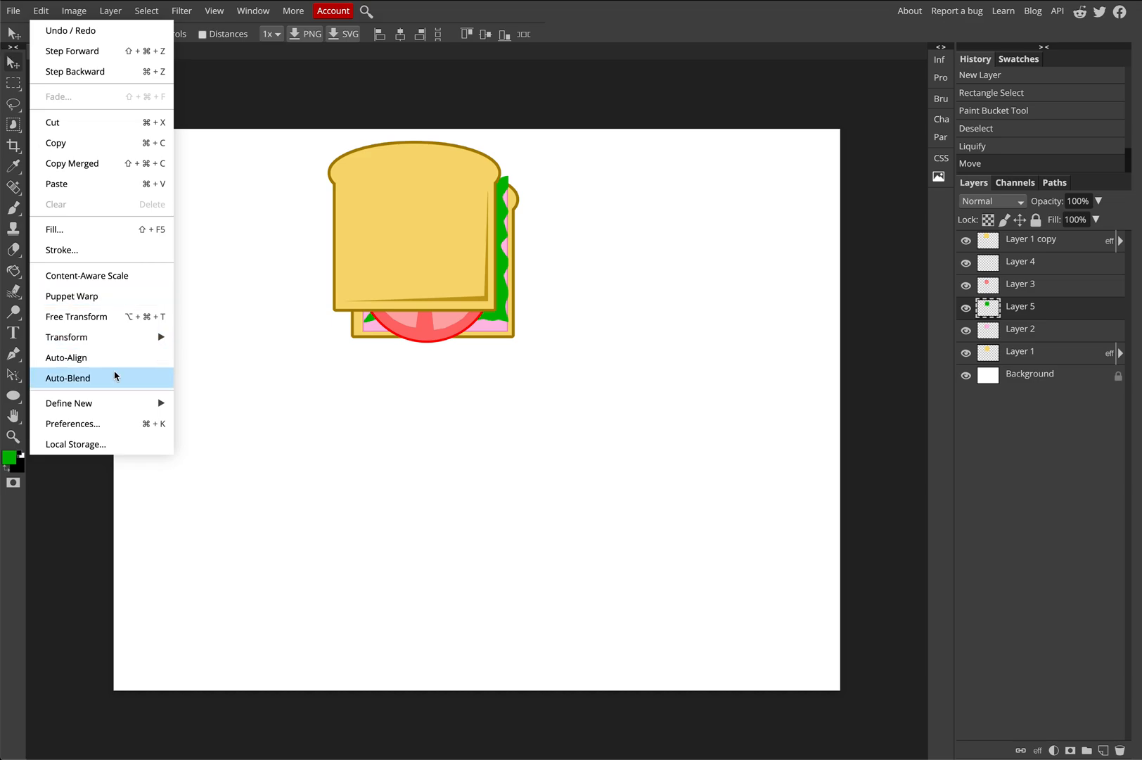
mouse_move(92, 339)
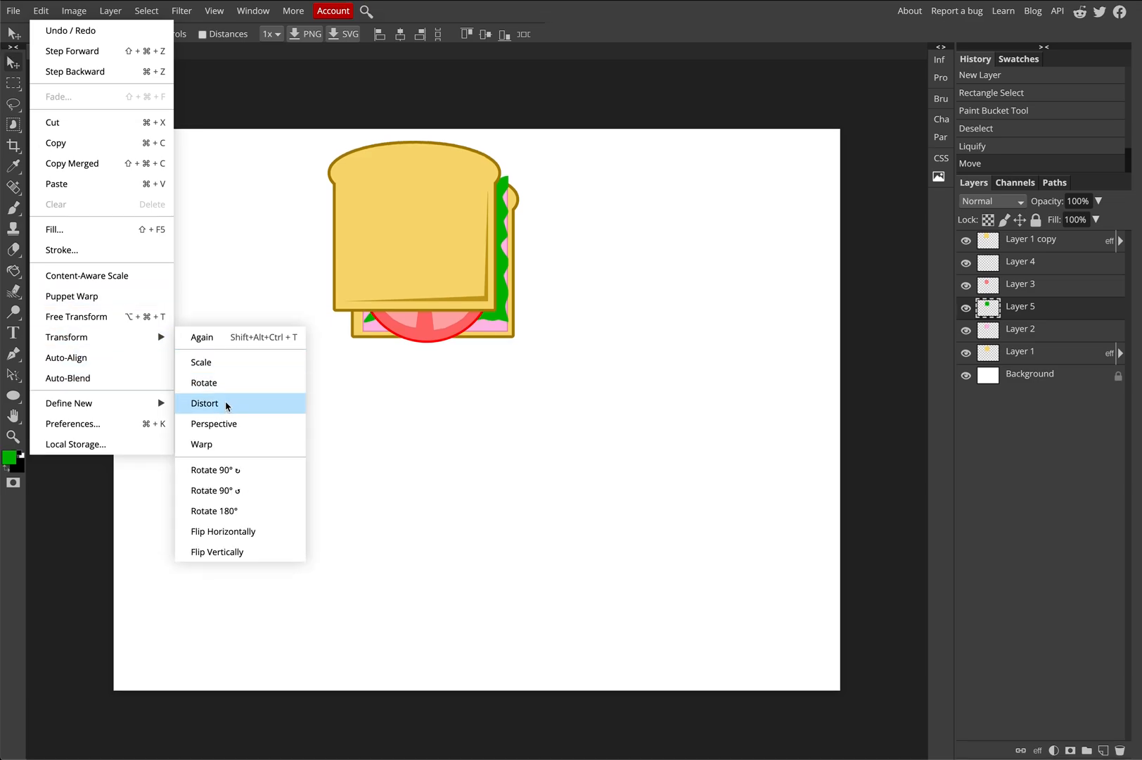
left_click(211, 384)
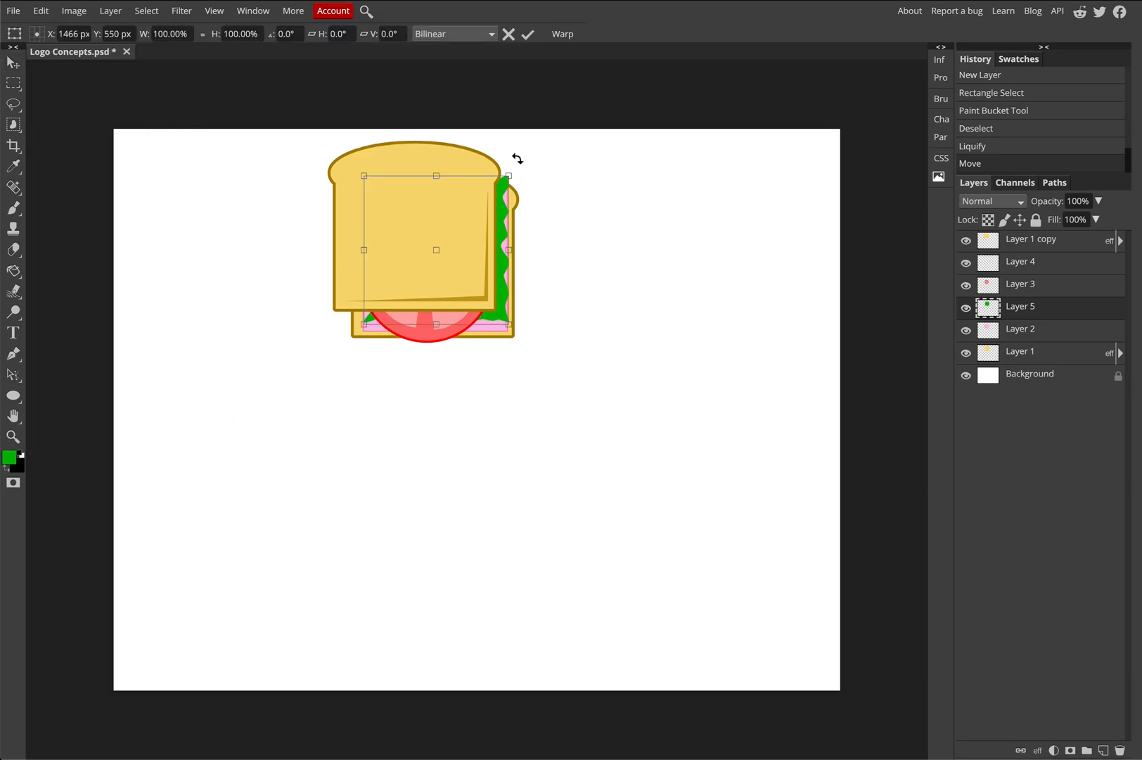
mouse_move(514, 167)
left_mouse_down()
mouse_move(525, 174)
mouse_move(518, 186)
left_mouse_up()
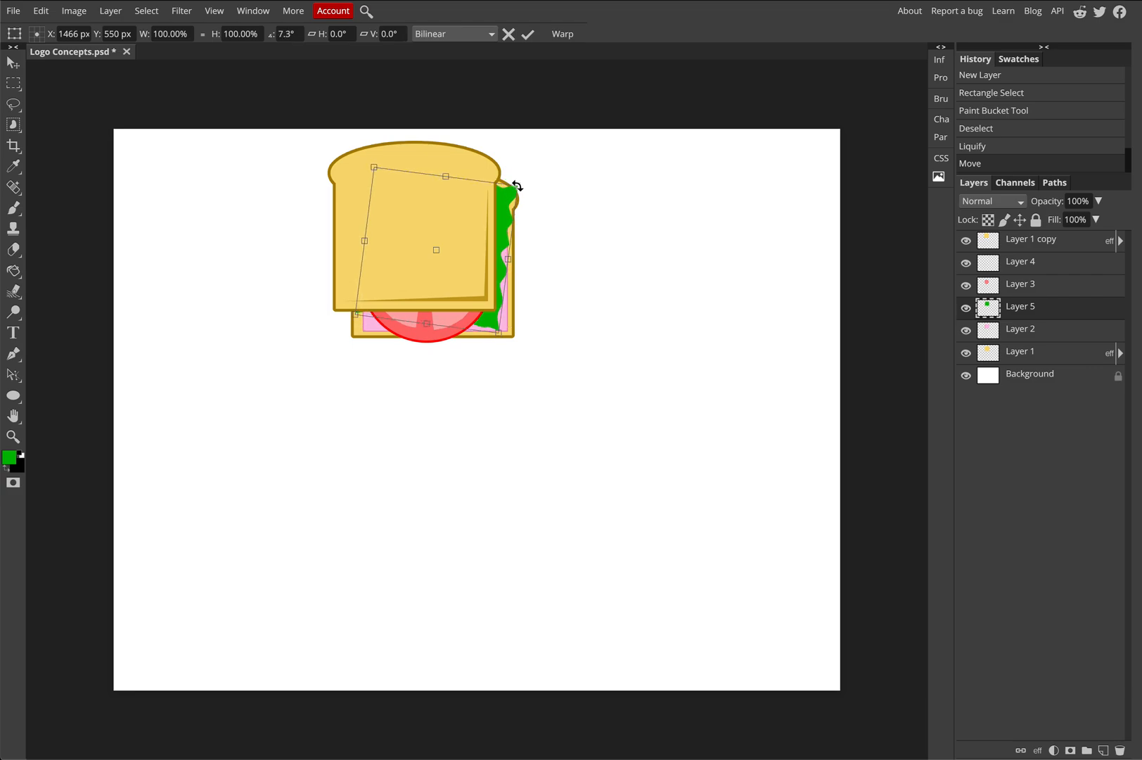
Step: Scale the lettuce to about 112% width and 114% height with Free Transform, and lower the front bread slice slightly
left_click(41, 10)
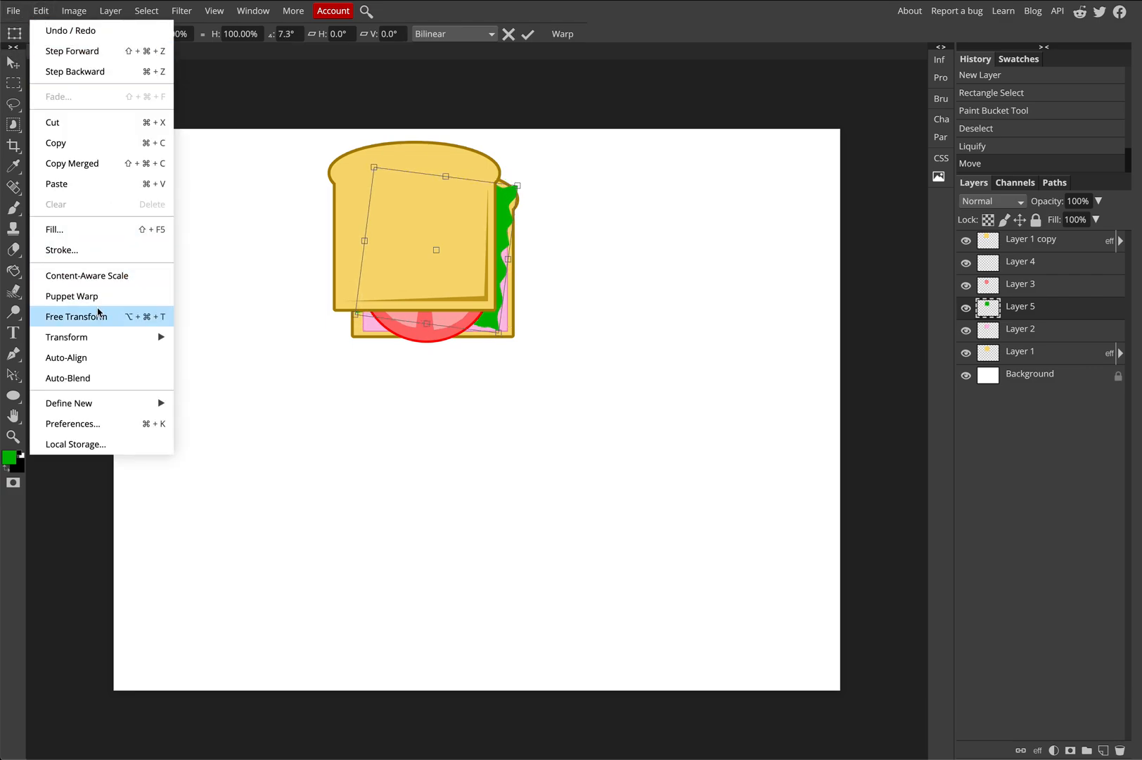
left_click(95, 313)
left_click_drag(516, 168, 502, 196)
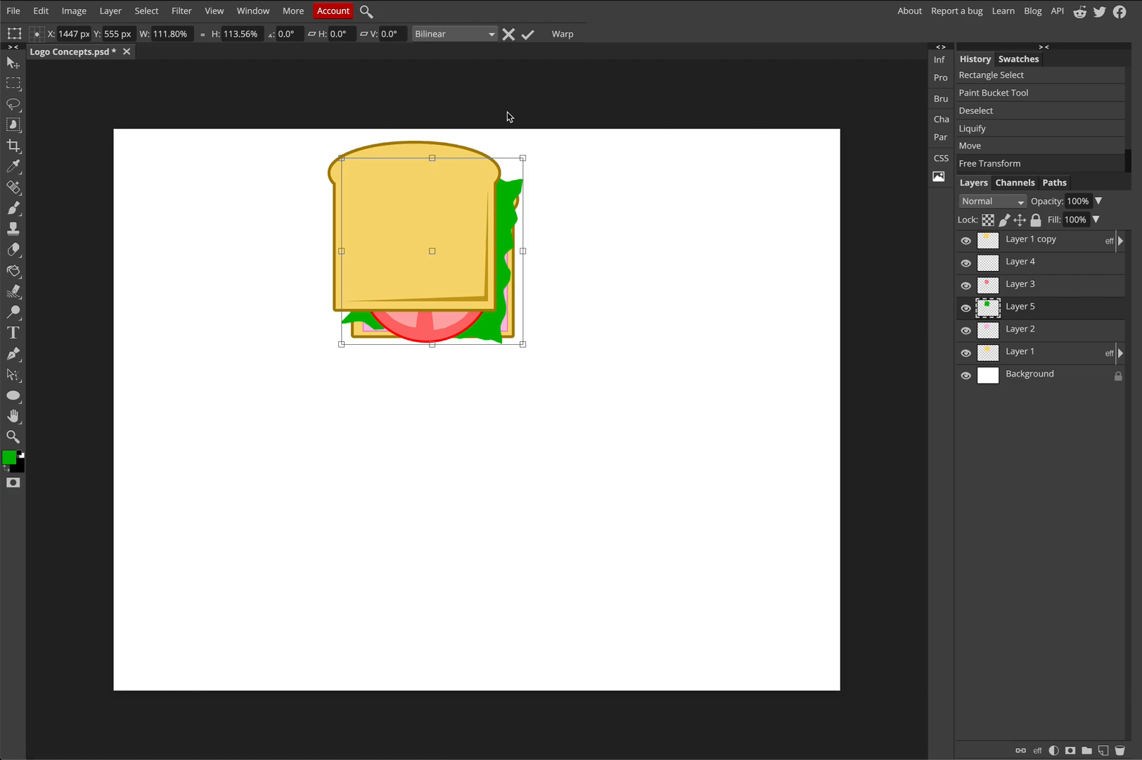
key("Return")
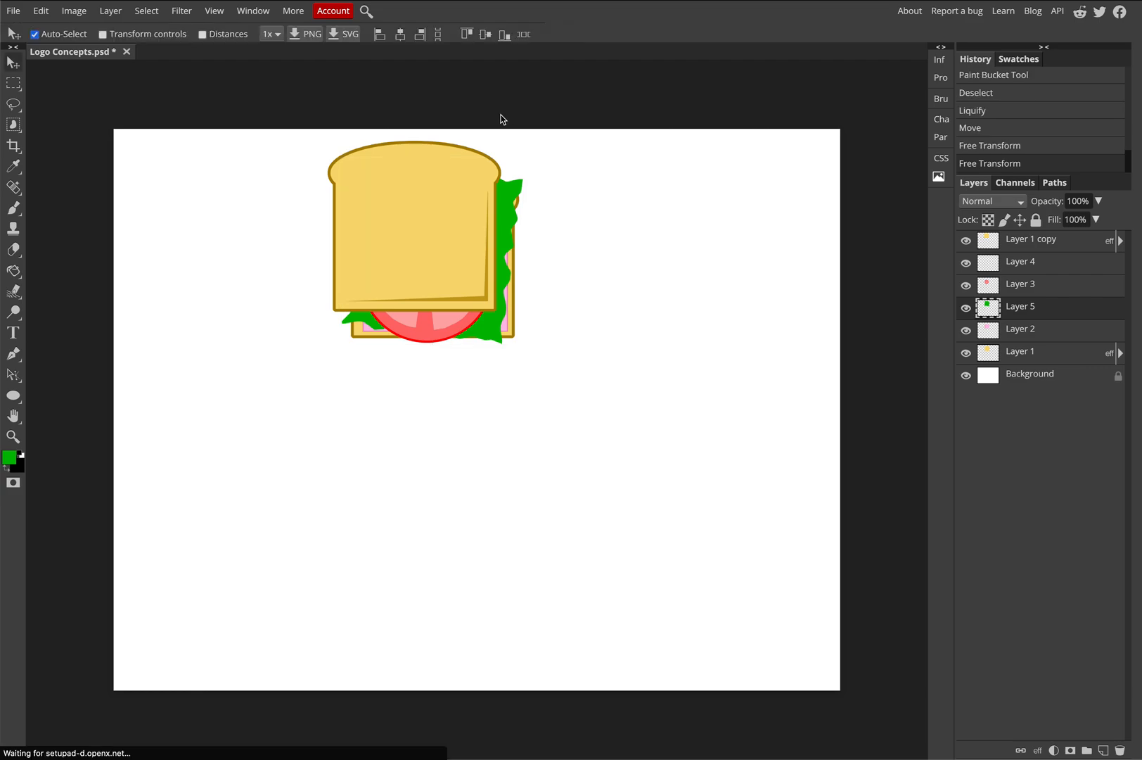
left_click_drag(417, 199, 421, 217)
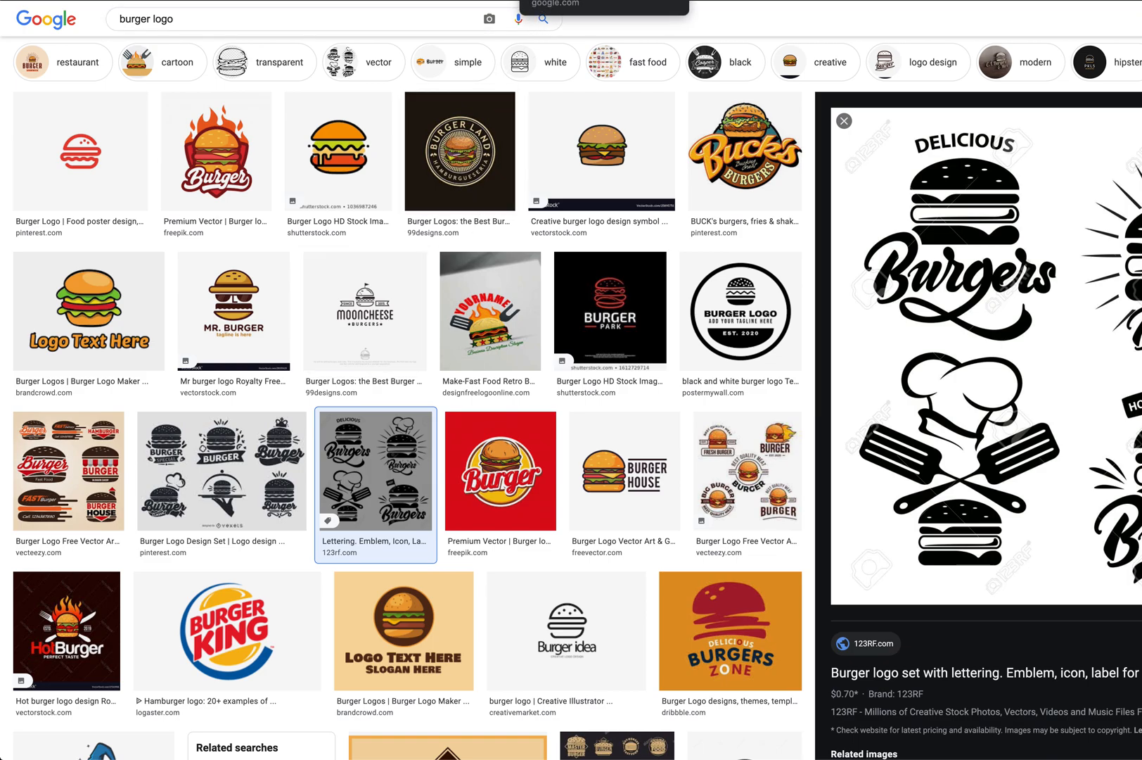
Step: Examine the ice cream, taco and burger logo results in Google Images for design ideas, and return to Photopea
left_click(604, 1)
scroll(721, 276, "down", 3)
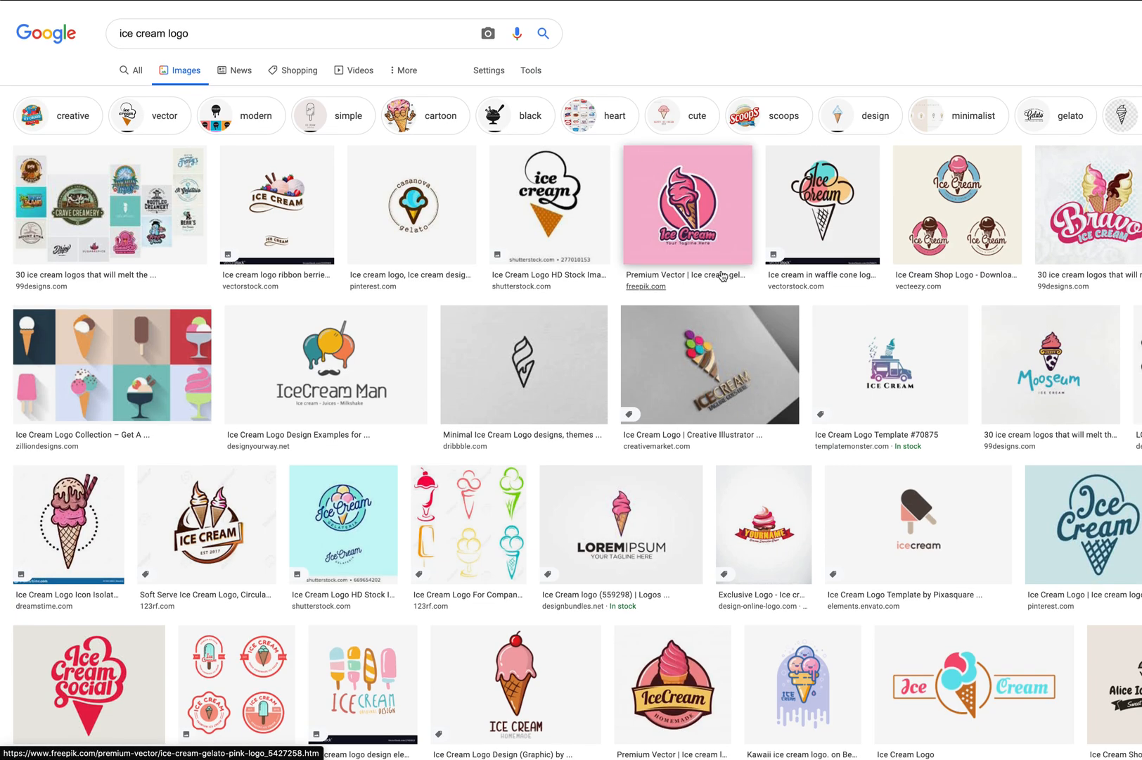
scroll(722, 275, "down", 10)
scroll(722, 275, "up", 12)
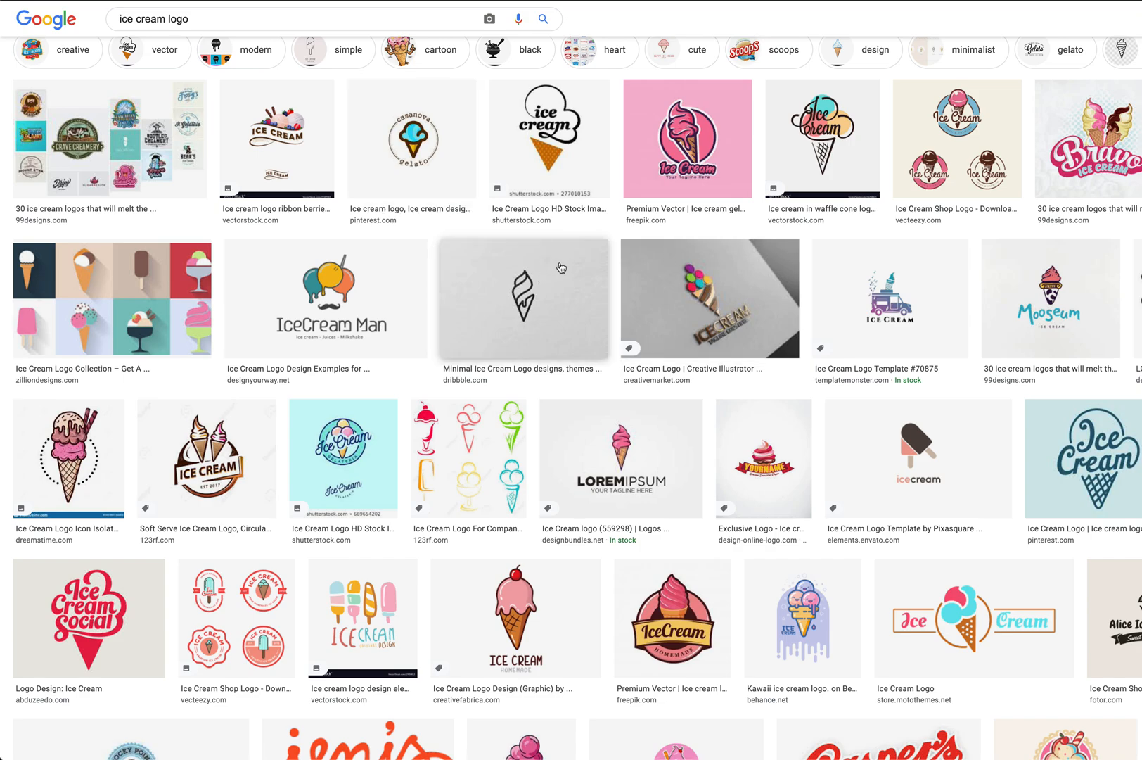
left_click(672, 1)
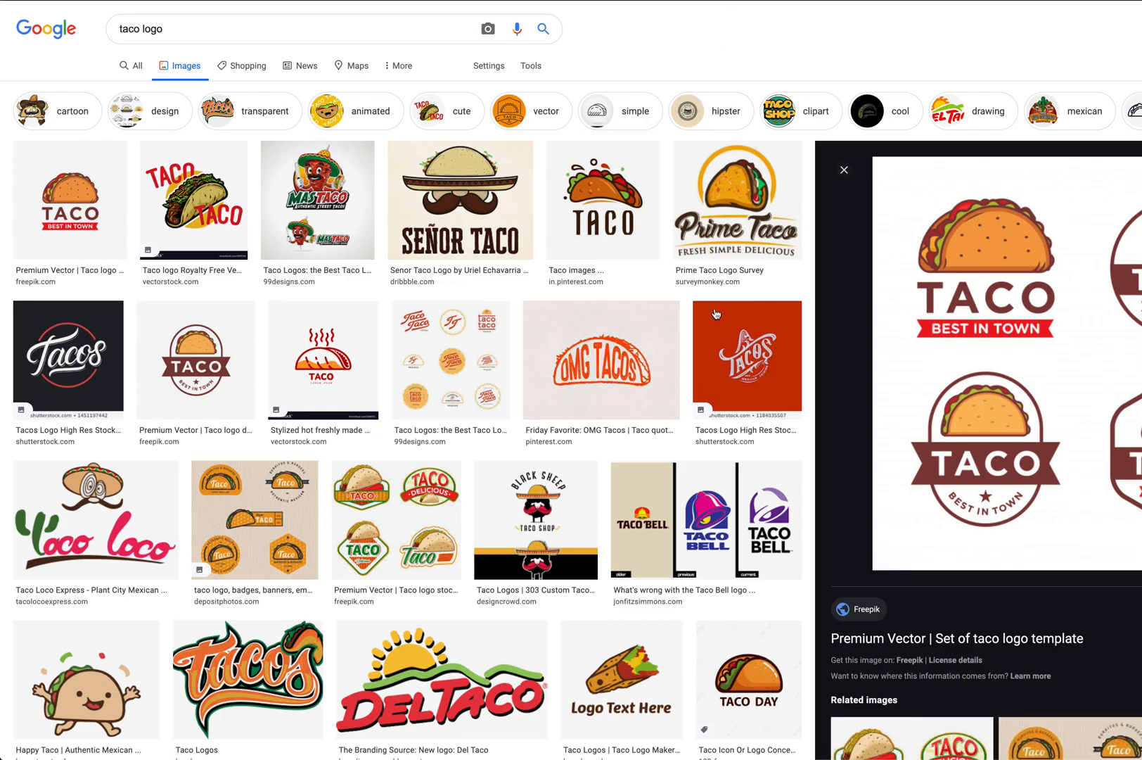
scroll(794, 349, "down", 8)
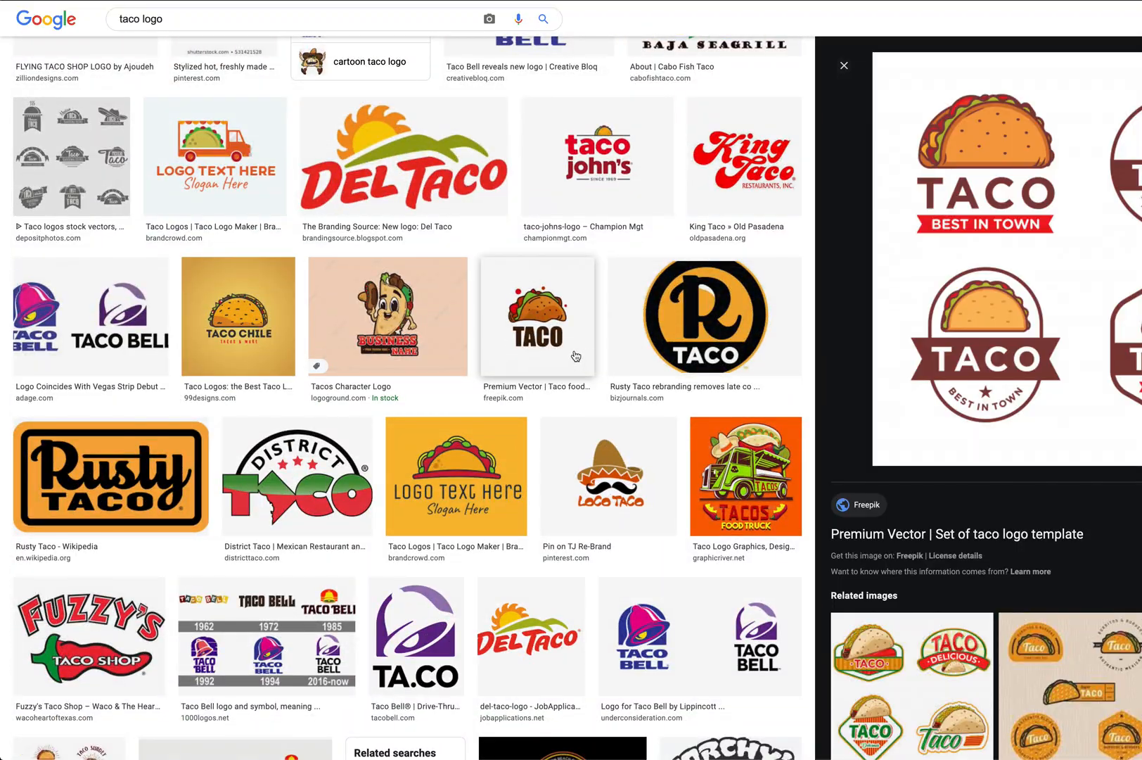
scroll(586, 356, "up", 2)
scroll(586, 357, "down", 10)
scroll(576, 353, "up", 15)
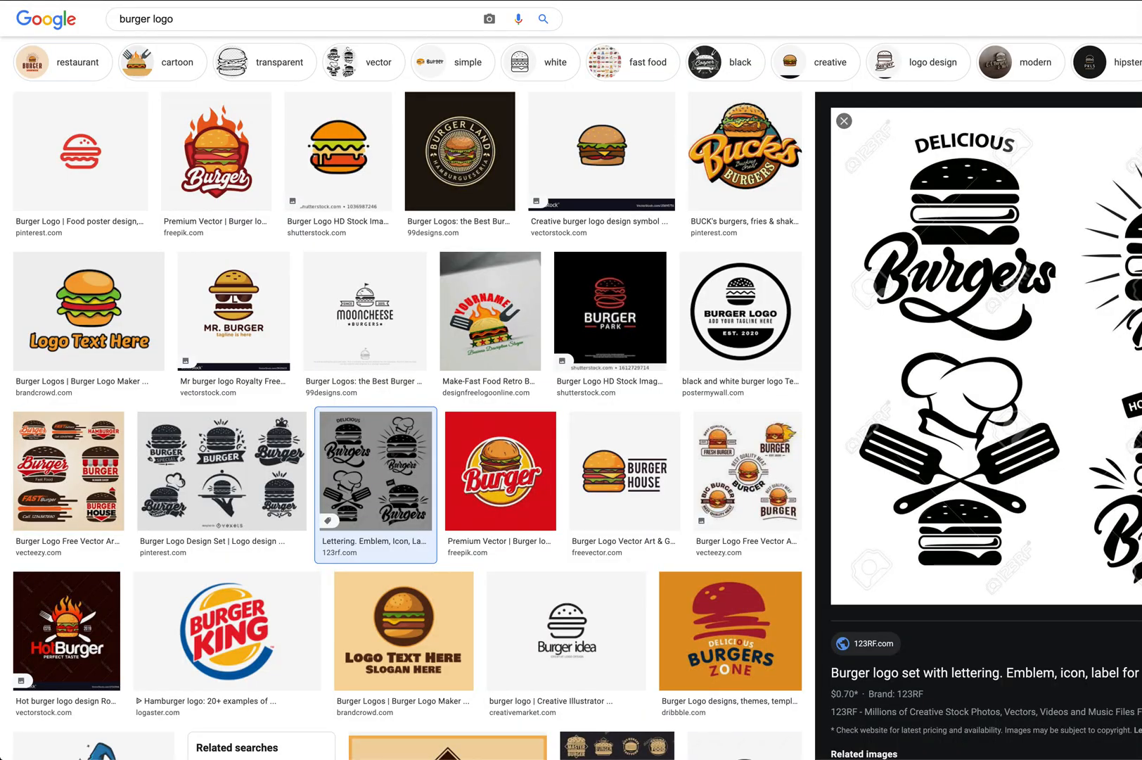
left_click(1041, 1)
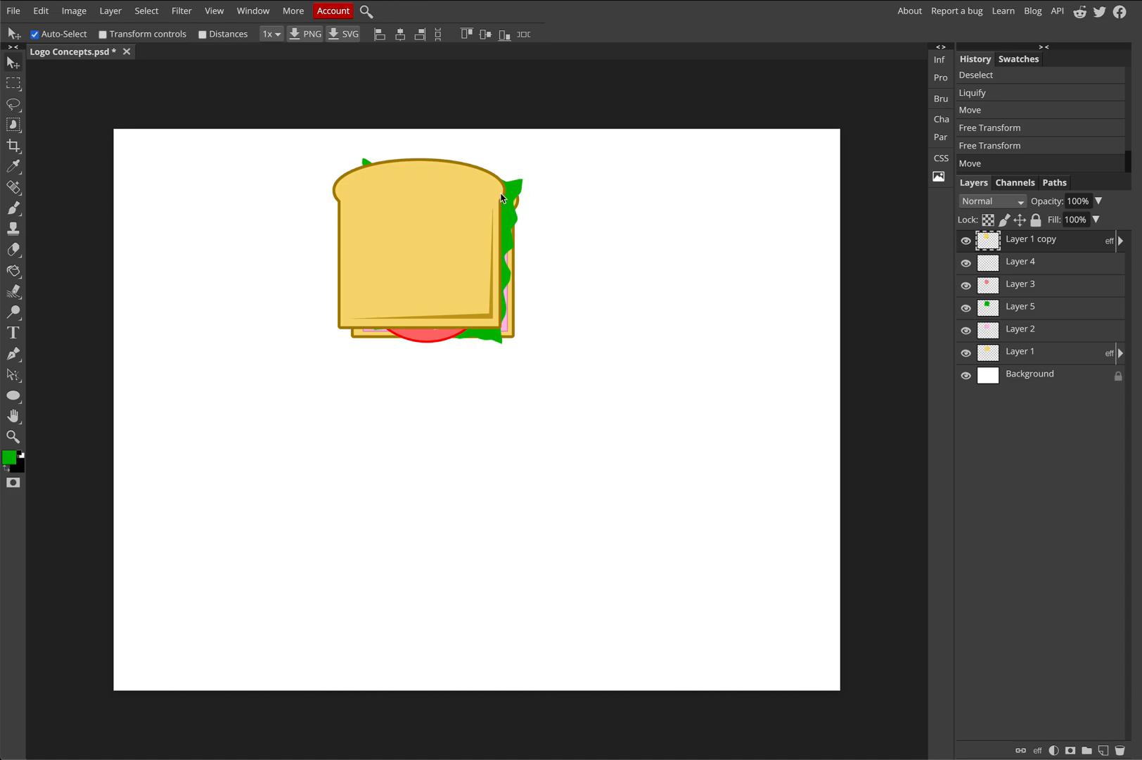
Step: Select all the sandwich layers together and move the whole sandwich to the upper right area of the canvas
left_click(523, 190)
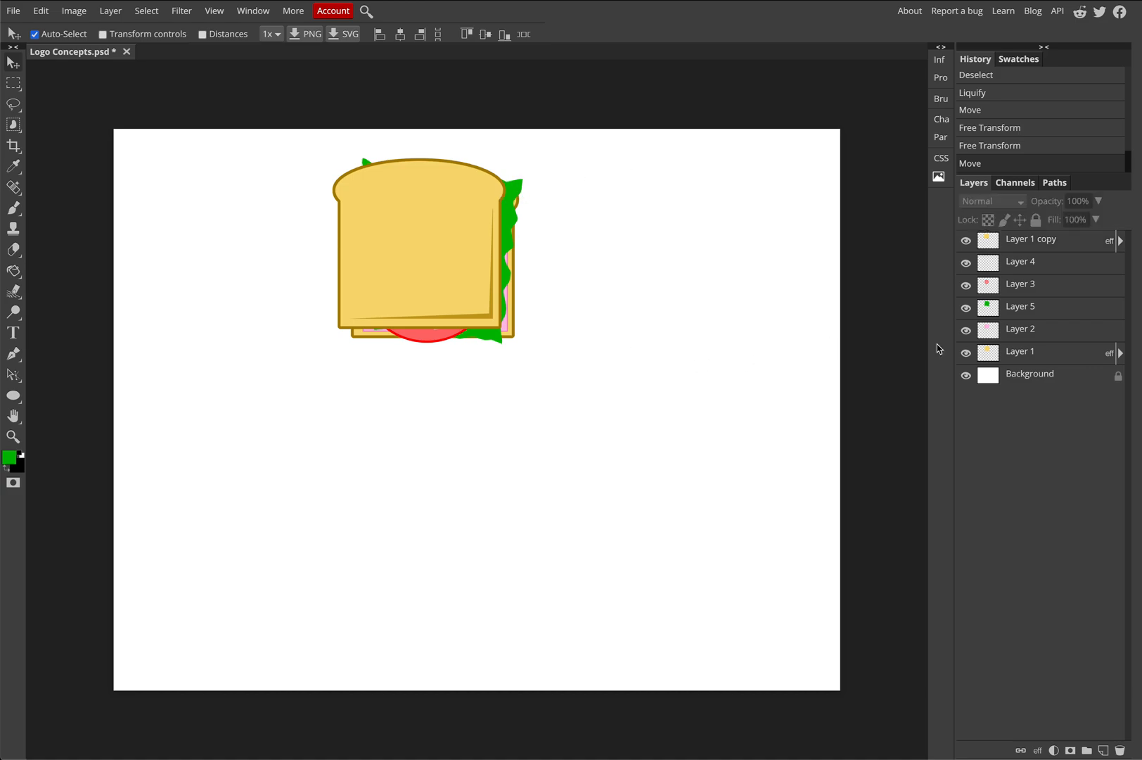
left_click_drag(267, 148, 633, 392)
left_click_drag(454, 299, 714, 299)
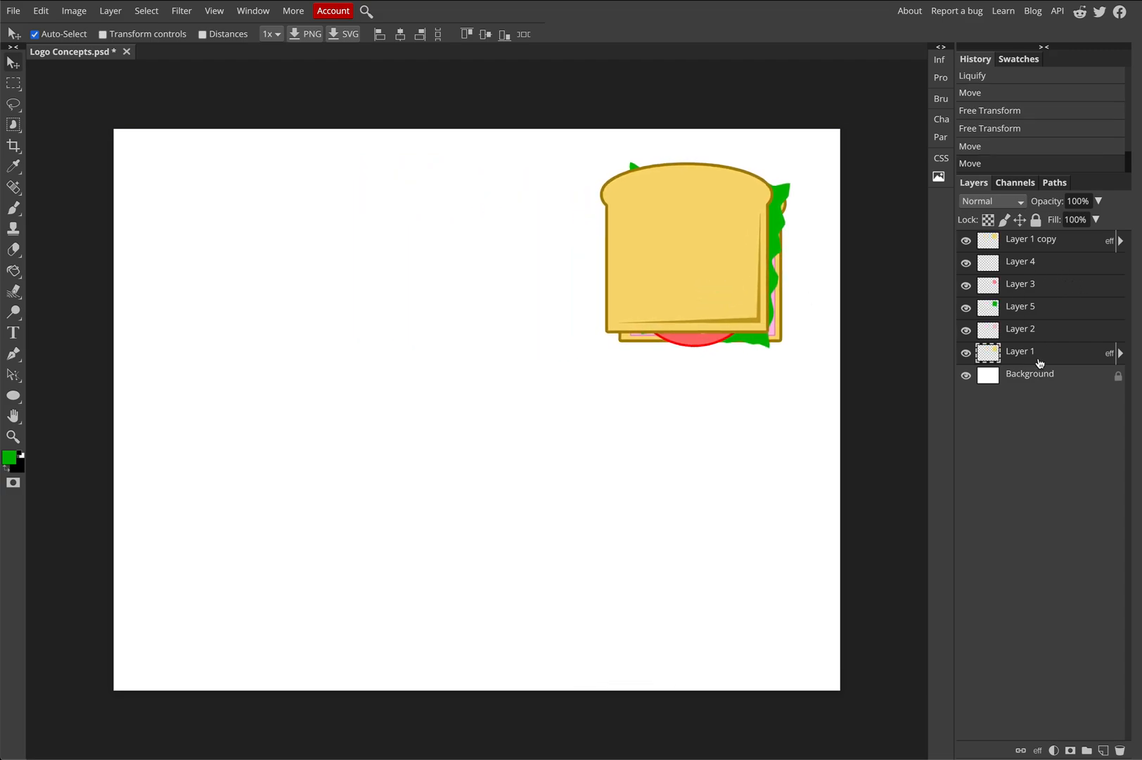
Step: Group the selected sandwich layers into a folder and name it Sandwich
left_click(1086, 750)
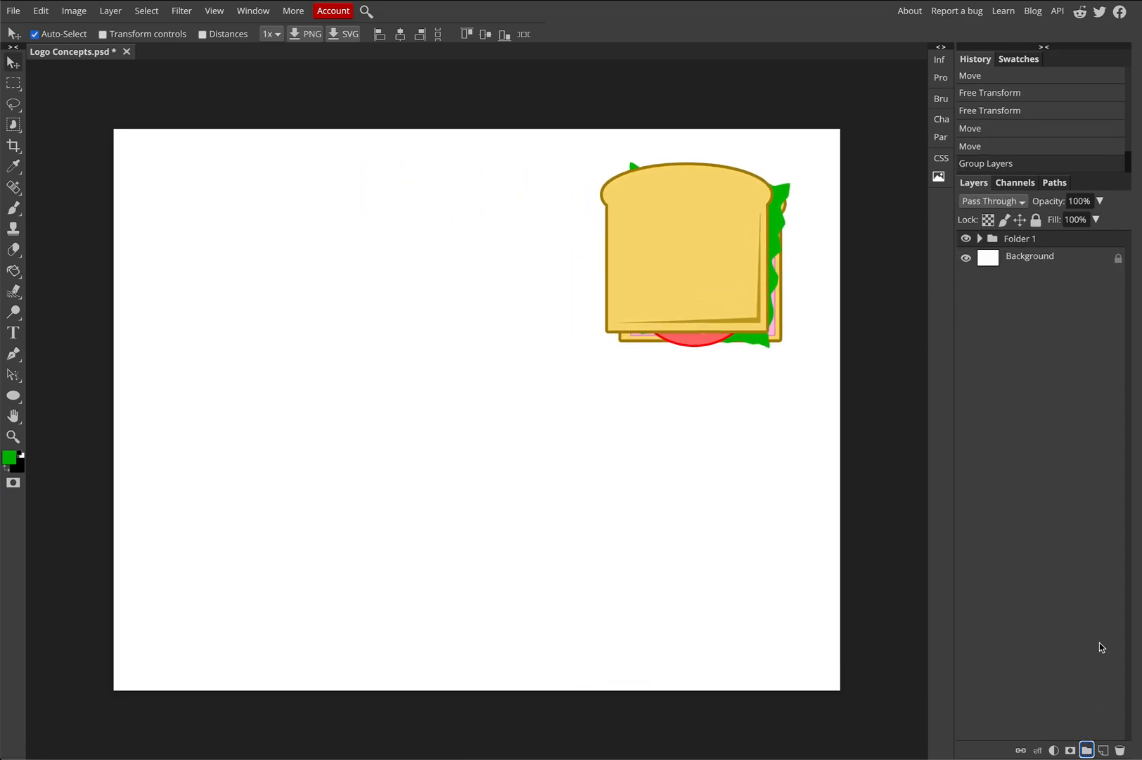
double_click(1019, 239)
type("Sandwi")
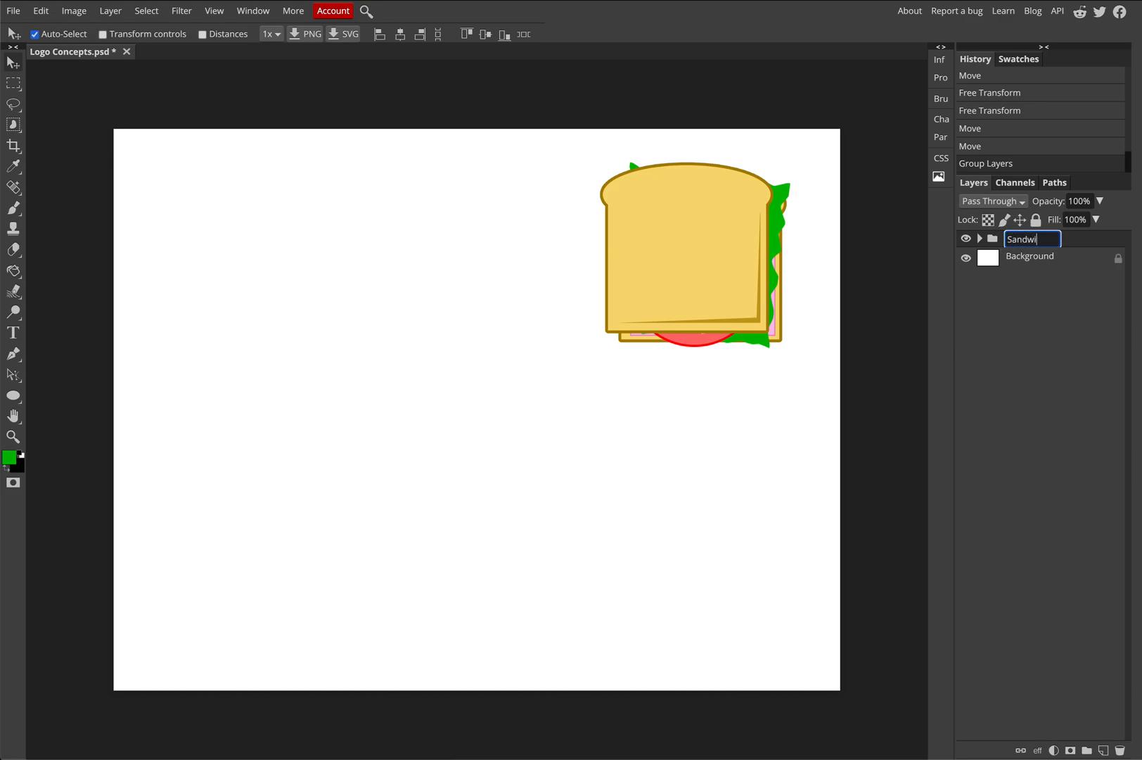
left_click(1030, 327)
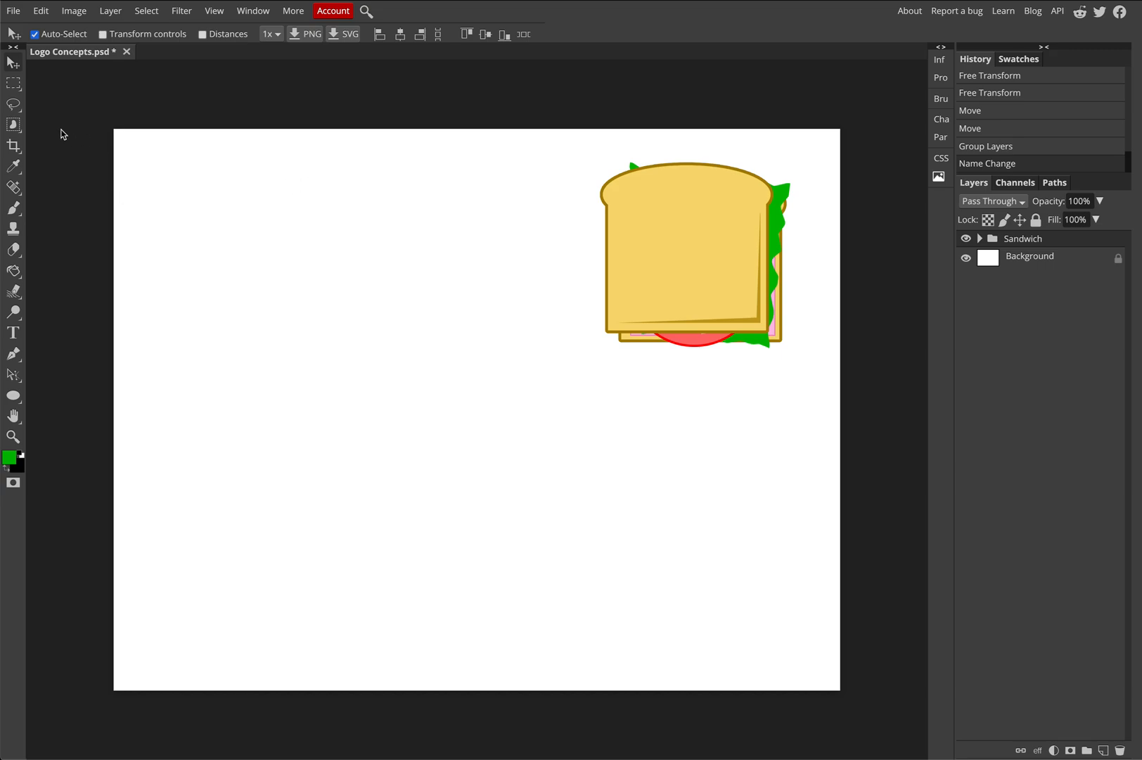
Step: On a new layer, brush black burger outlines on the upper left canvas: domed top bun, two strips, melting cheese and patty
left_click(1102, 750)
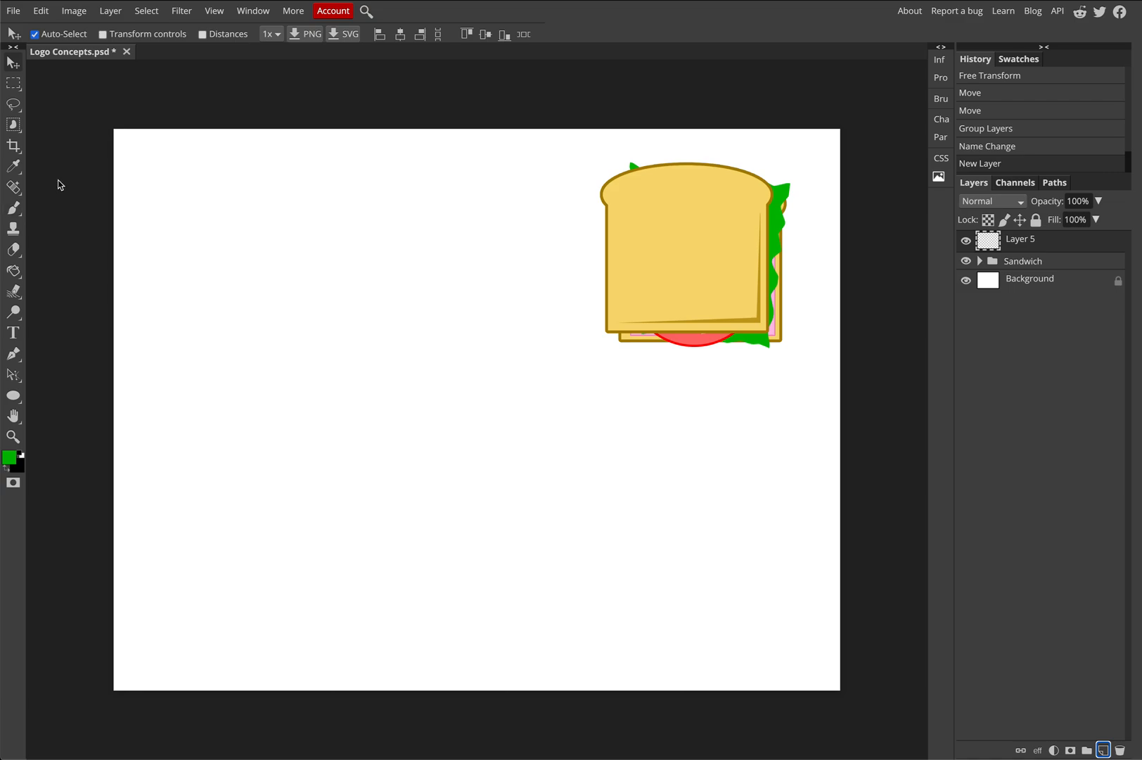
left_click(13, 83)
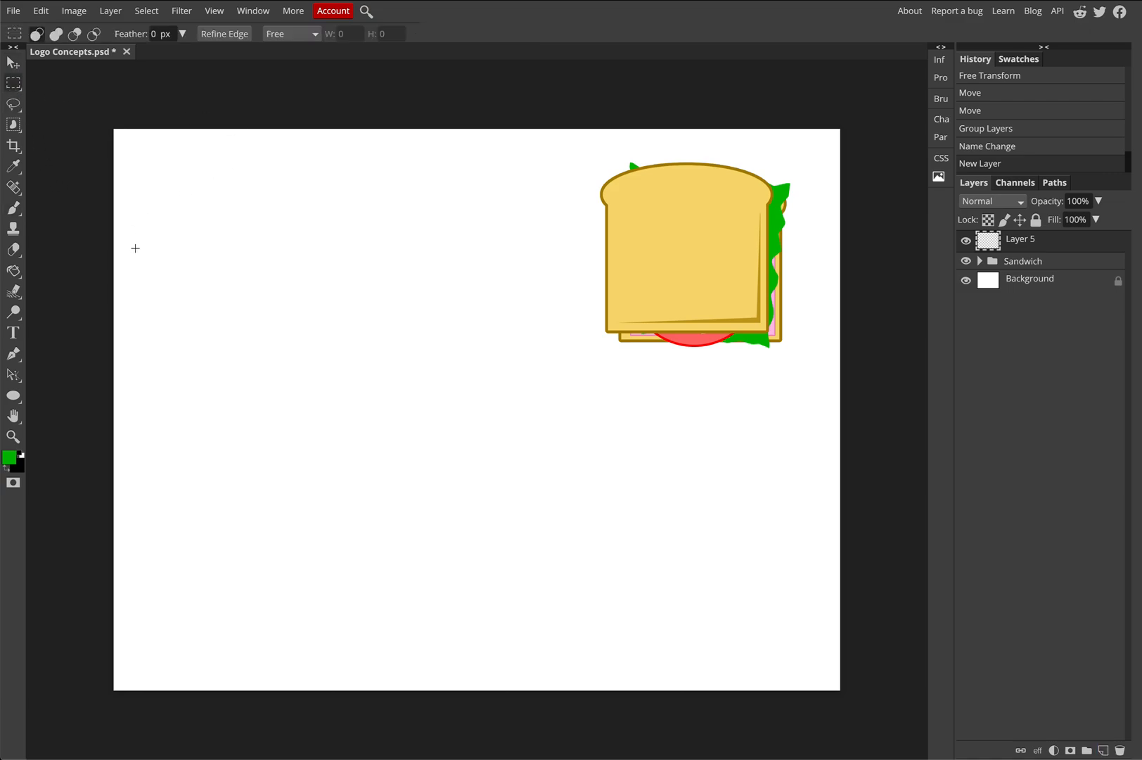
left_click(17, 210)
left_click(69, 210)
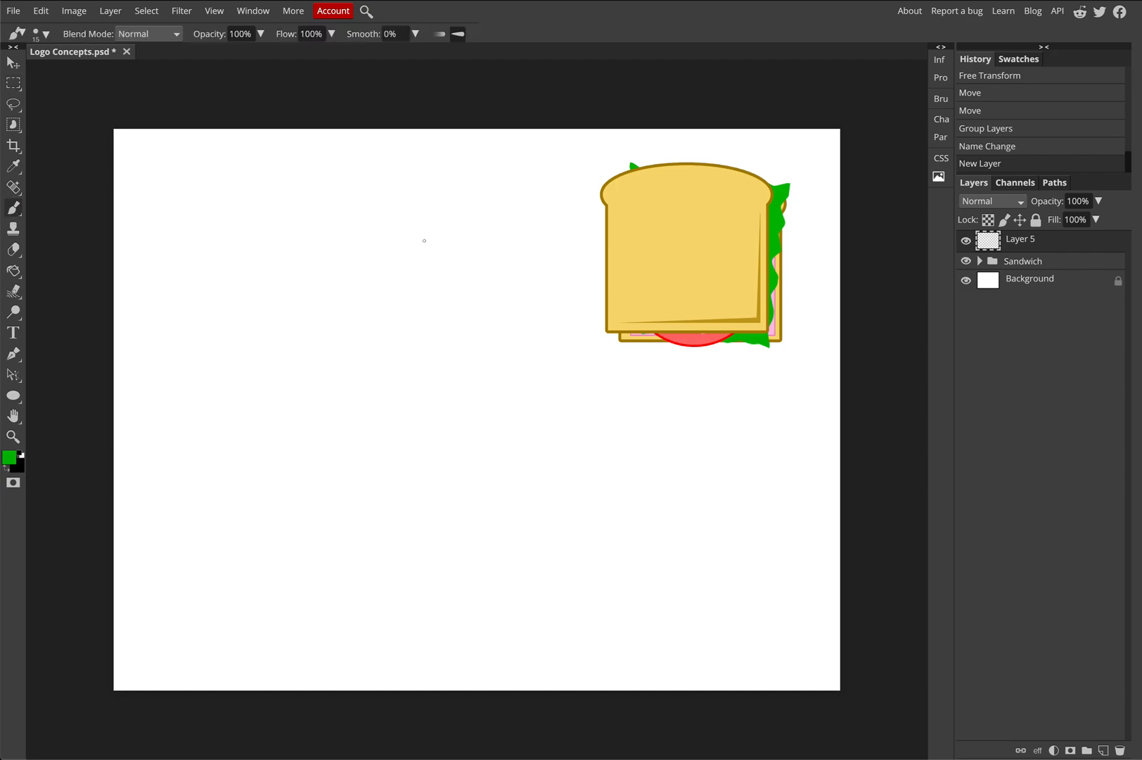
left_click(20, 455)
mouse_move(264, 259)
left_mouse_down()
mouse_move(441, 260)
mouse_move(420, 237)
mouse_move(359, 225)
mouse_move(285, 230)
mouse_move(263, 258)
left_mouse_up()
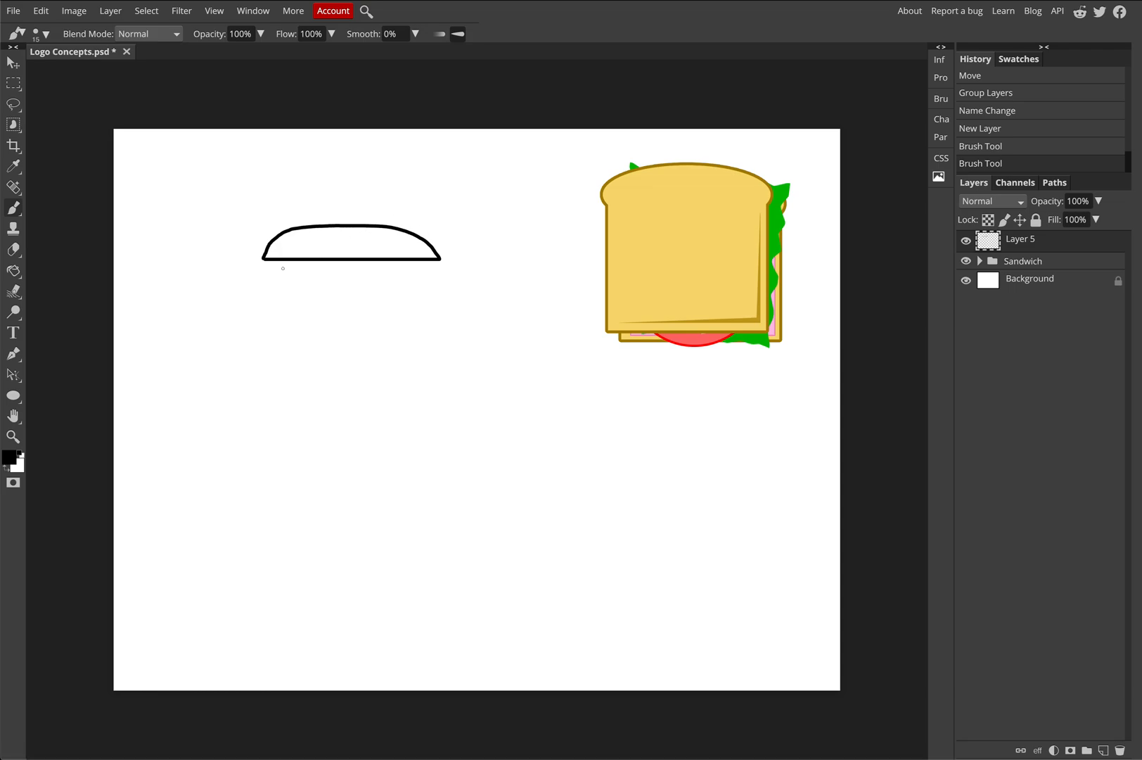
mouse_move(264, 268)
left_mouse_down()
mouse_move(436, 268)
mouse_move(439, 282)
mouse_move(259, 284)
mouse_move(261, 267)
mouse_move(443, 297)
mouse_move(272, 298)
mouse_move(270, 289)
mouse_move(451, 305)
mouse_move(450, 317)
mouse_move(357, 324)
mouse_move(342, 341)
mouse_move(321, 324)
mouse_move(255, 320)
mouse_move(260, 307)
mouse_move(270, 307)
mouse_move(261, 336)
mouse_move(445, 338)
mouse_move(447, 317)
left_mouse_up()
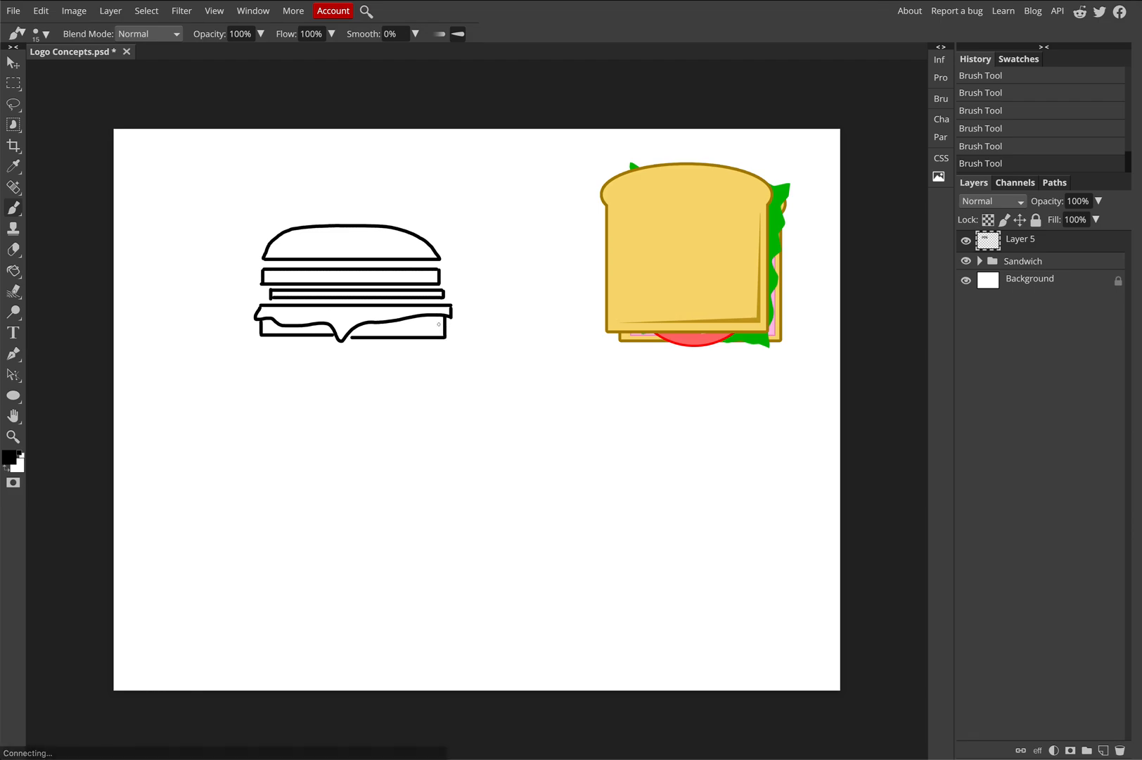
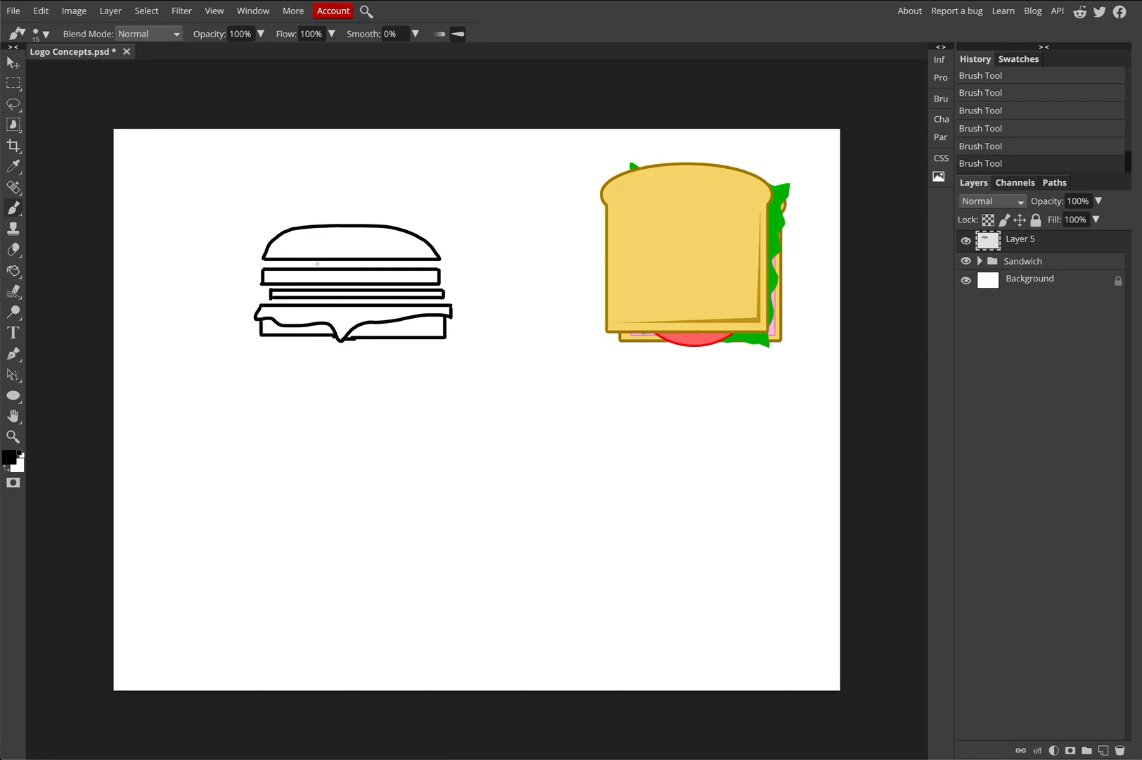
Step: Fill both parts of the burger patty beneath the cheese with brown 724707 using the Paint Bucket
left_click(14, 270)
left_click(10, 457)
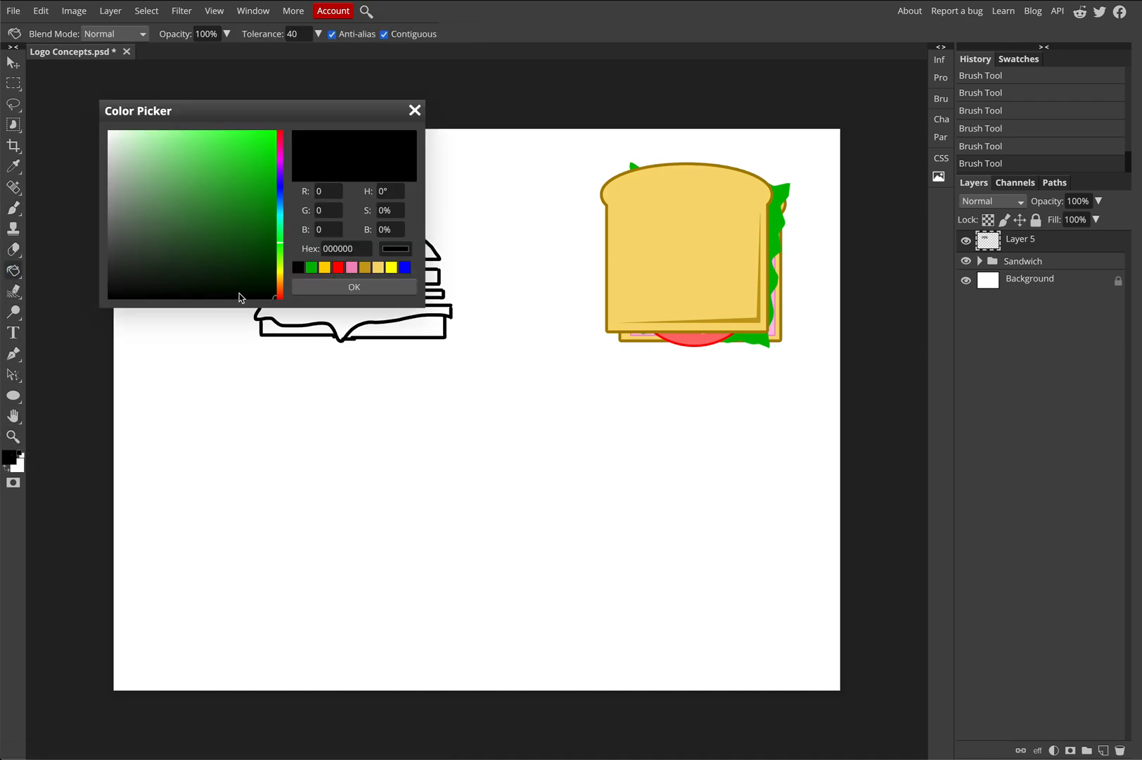
left_click_drag(279, 270, 279, 281)
left_click(265, 233)
left_click(318, 287)
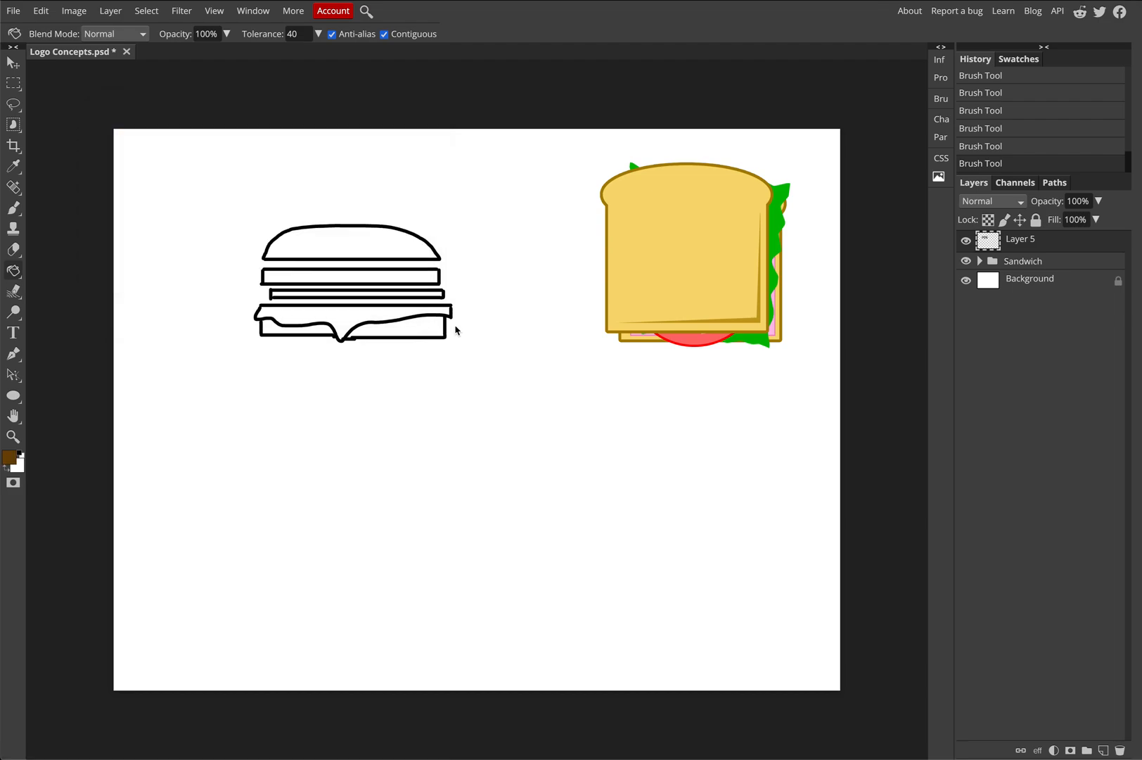
left_click(346, 338)
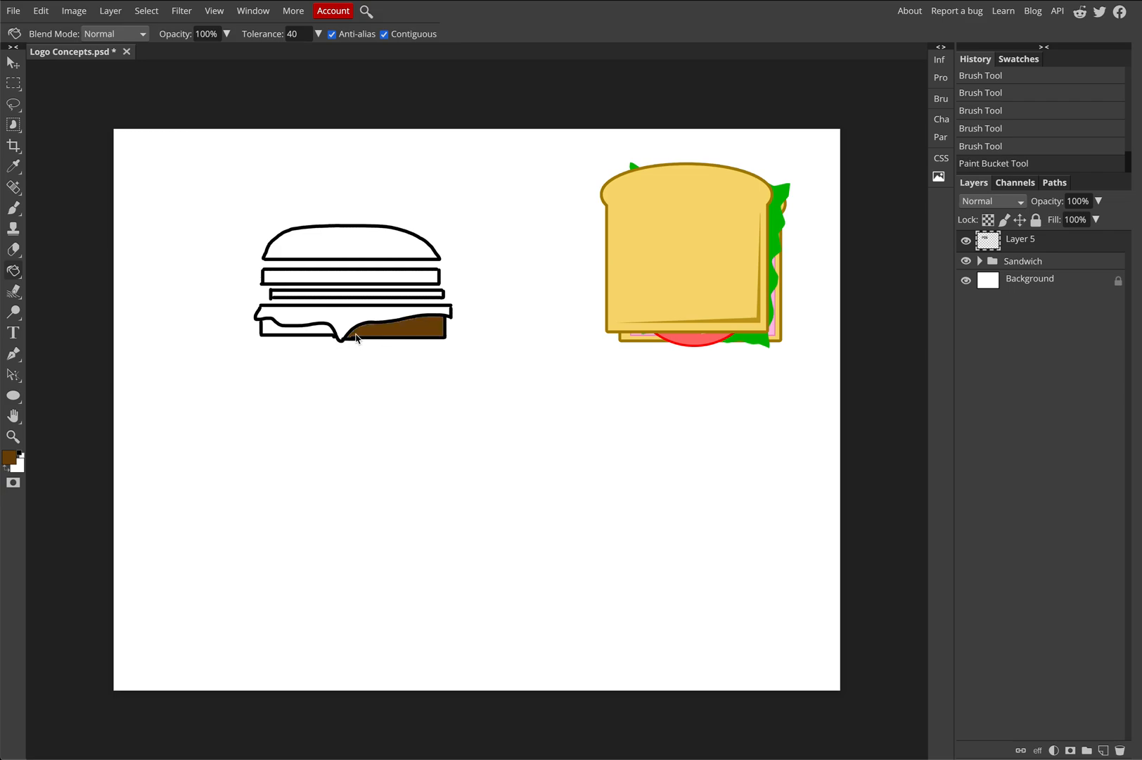
left_click(314, 334)
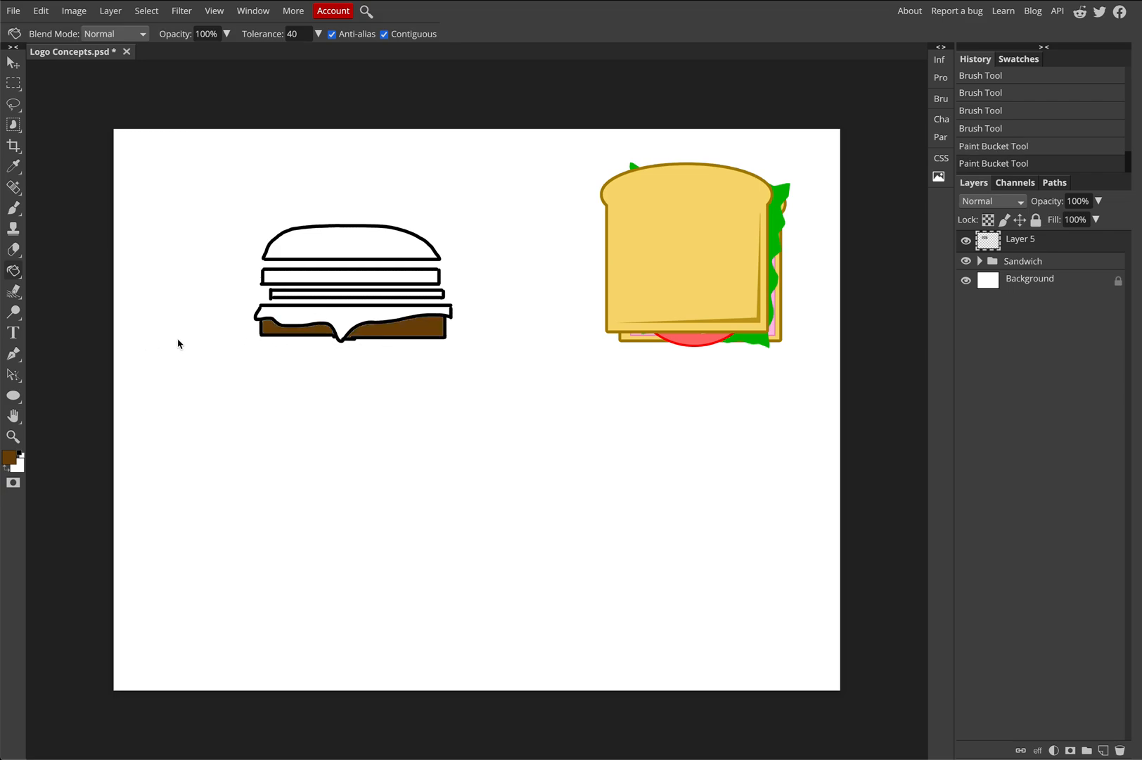
Step: Fill the burger's melting cheese with yellow and the thin strip above it with red
left_click(10, 458)
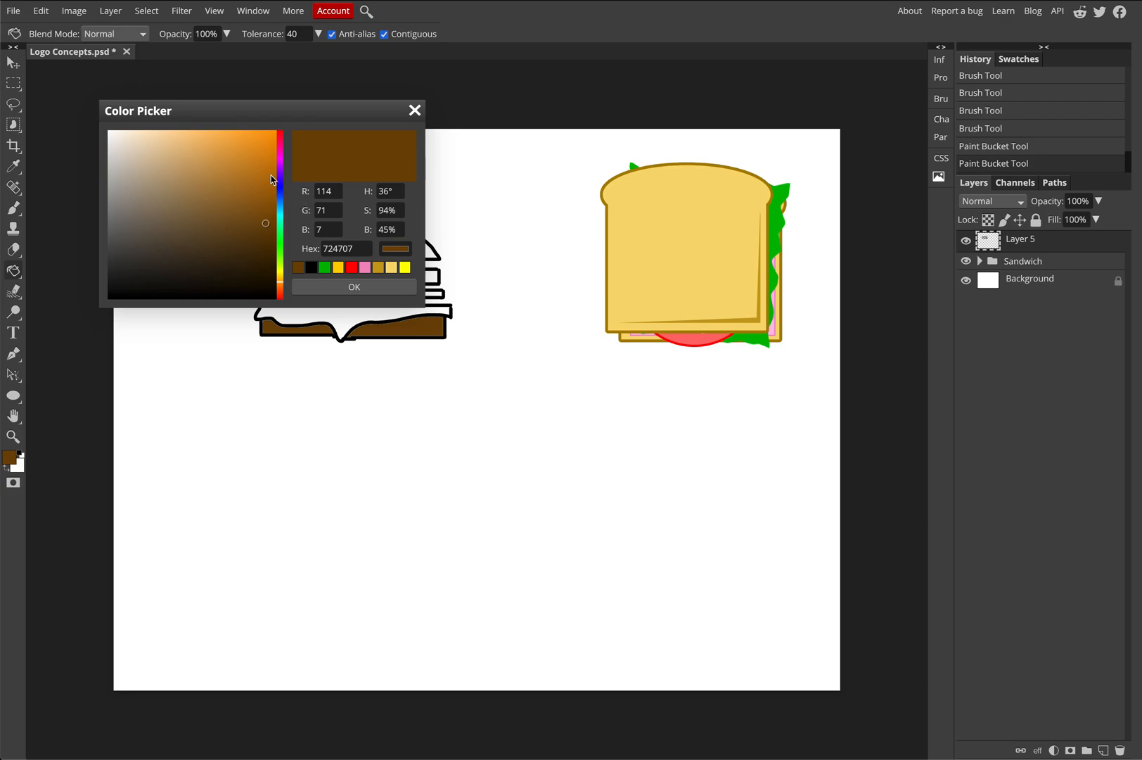
left_click(404, 268)
left_click(370, 287)
left_click(344, 324)
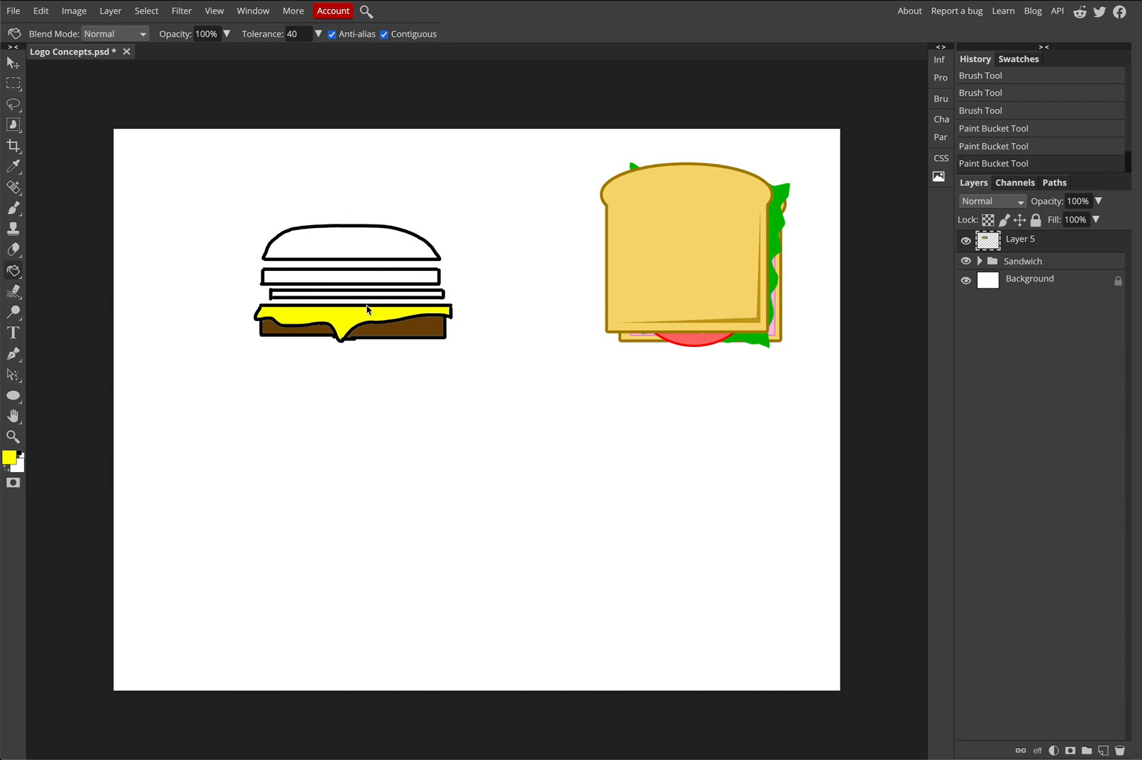
left_click(9, 458)
left_click(365, 267)
left_click(364, 289)
left_click(361, 298)
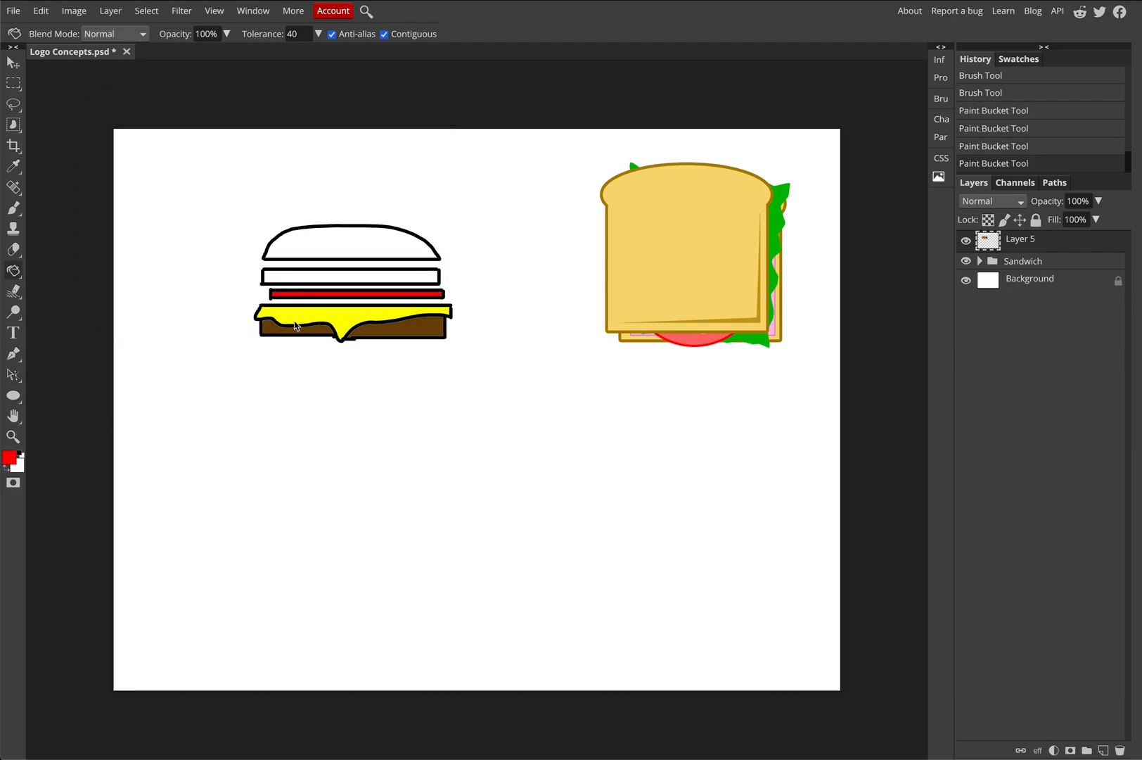
Step: Brush a black outline of the bottom bun with rounded lower corners beneath the patty
left_click(13, 83)
left_click(13, 64)
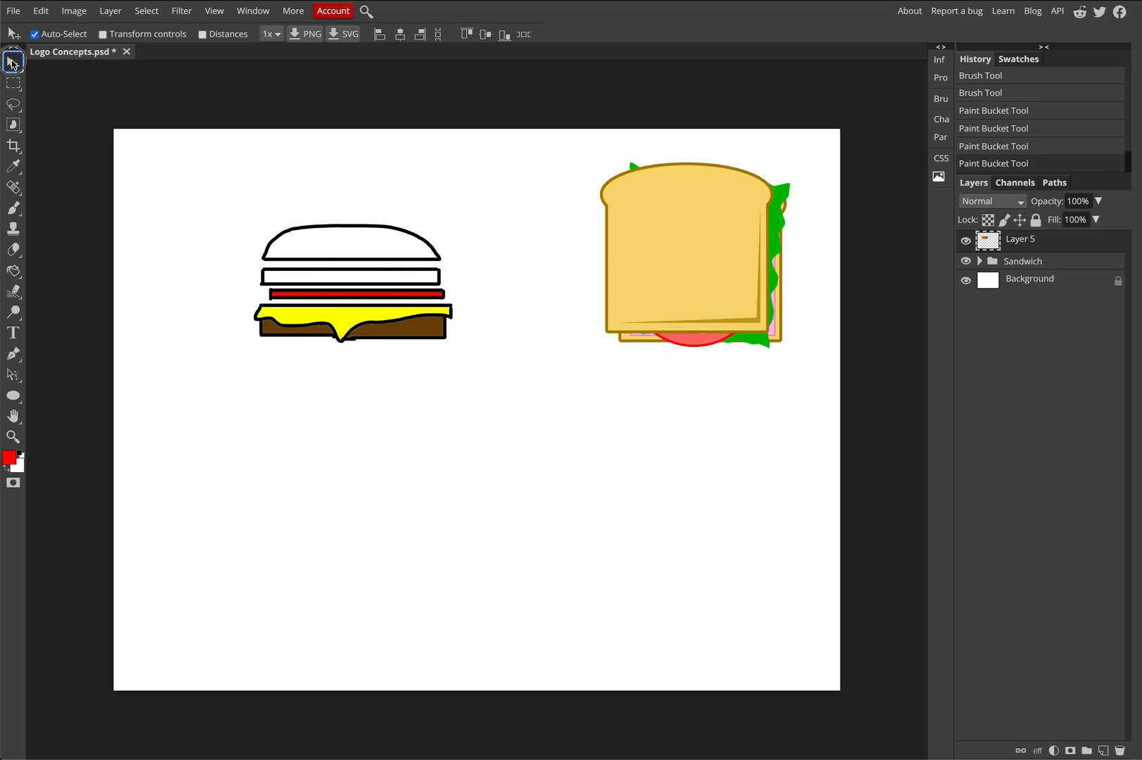
left_click(20, 453)
left_click(12, 208)
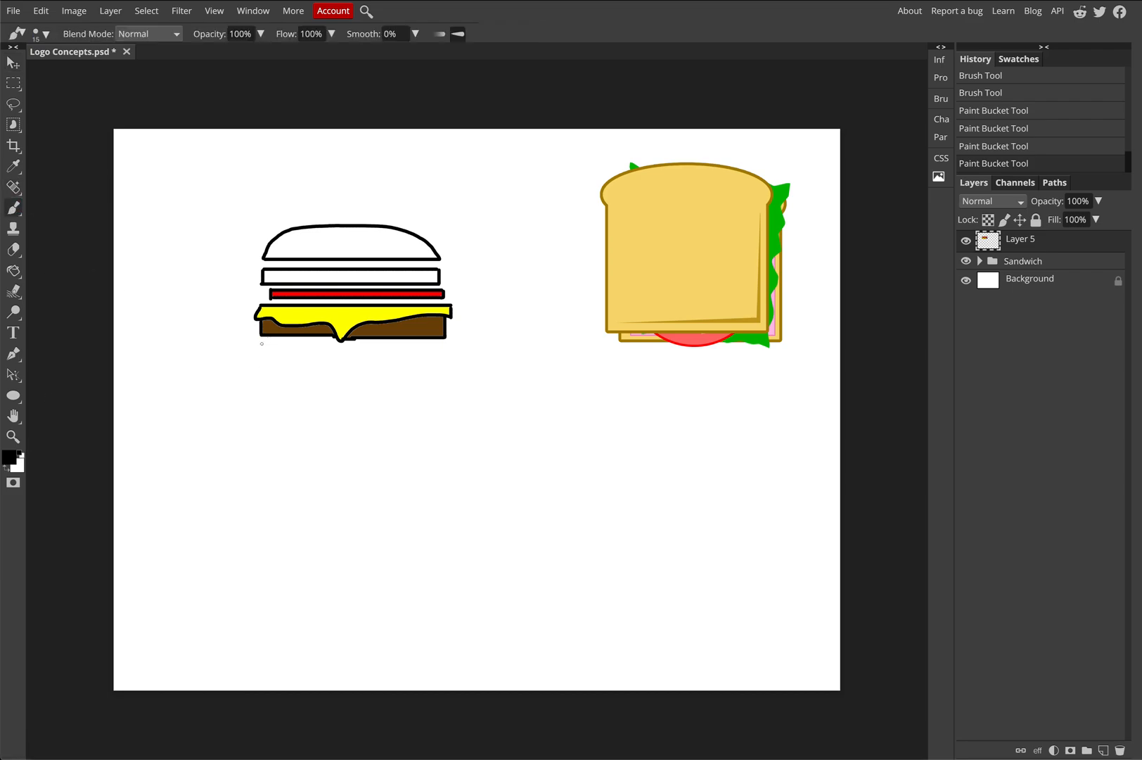
mouse_move(261, 344)
left_mouse_down()
mouse_move(445, 346)
mouse_move(429, 363)
mouse_move(351, 364)
left_mouse_up()
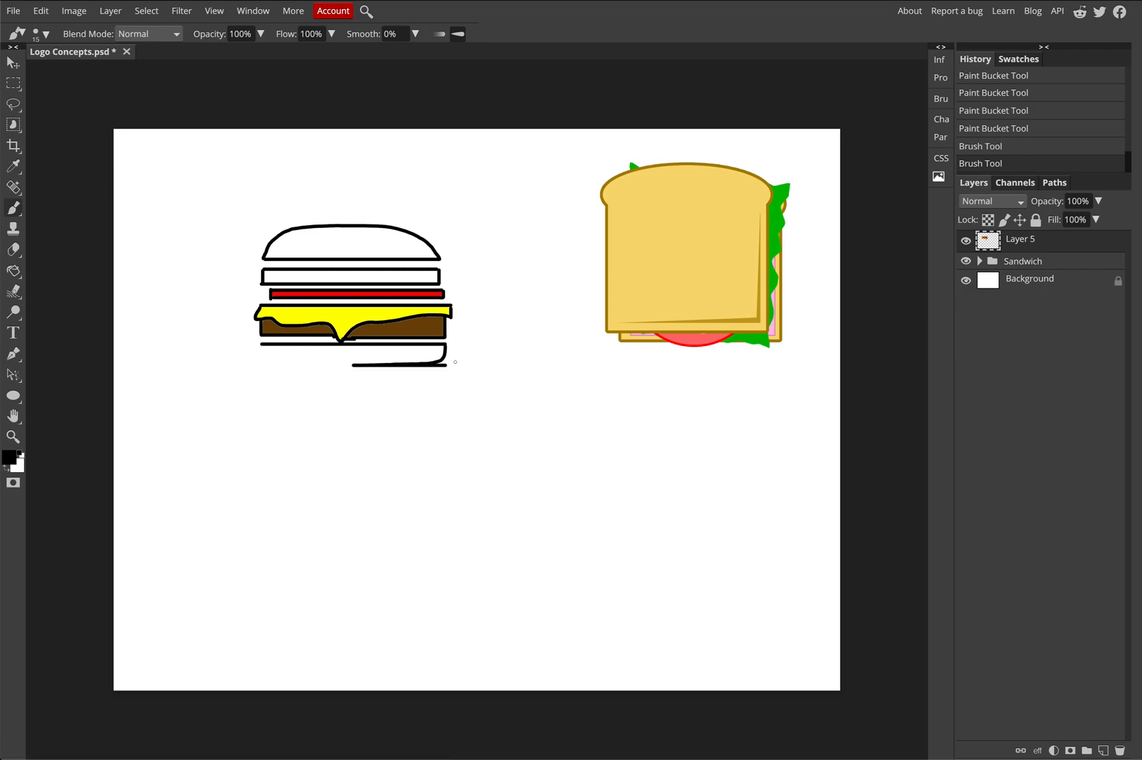
mouse_move(362, 364)
left_mouse_down()
mouse_move(268, 364)
mouse_move(261, 345)
left_mouse_up()
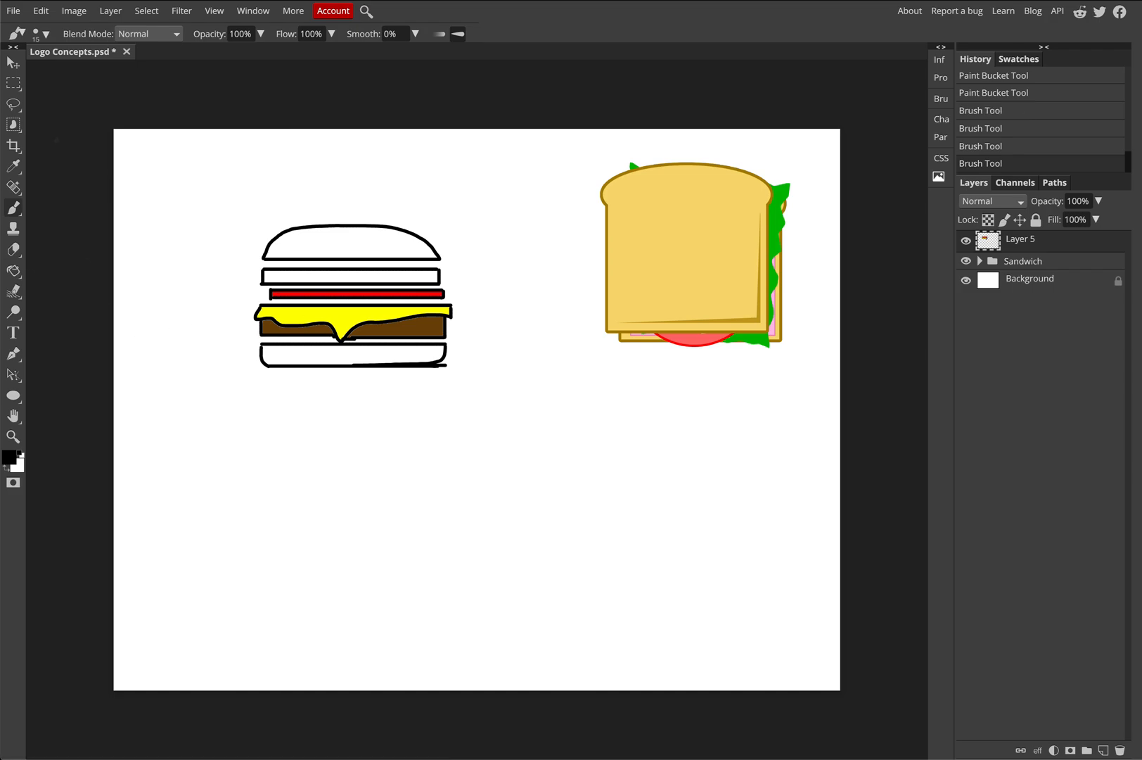
Step: On a new layer, make a large elliptical selection below the sandwich and fill it with black
left_click(13, 84)
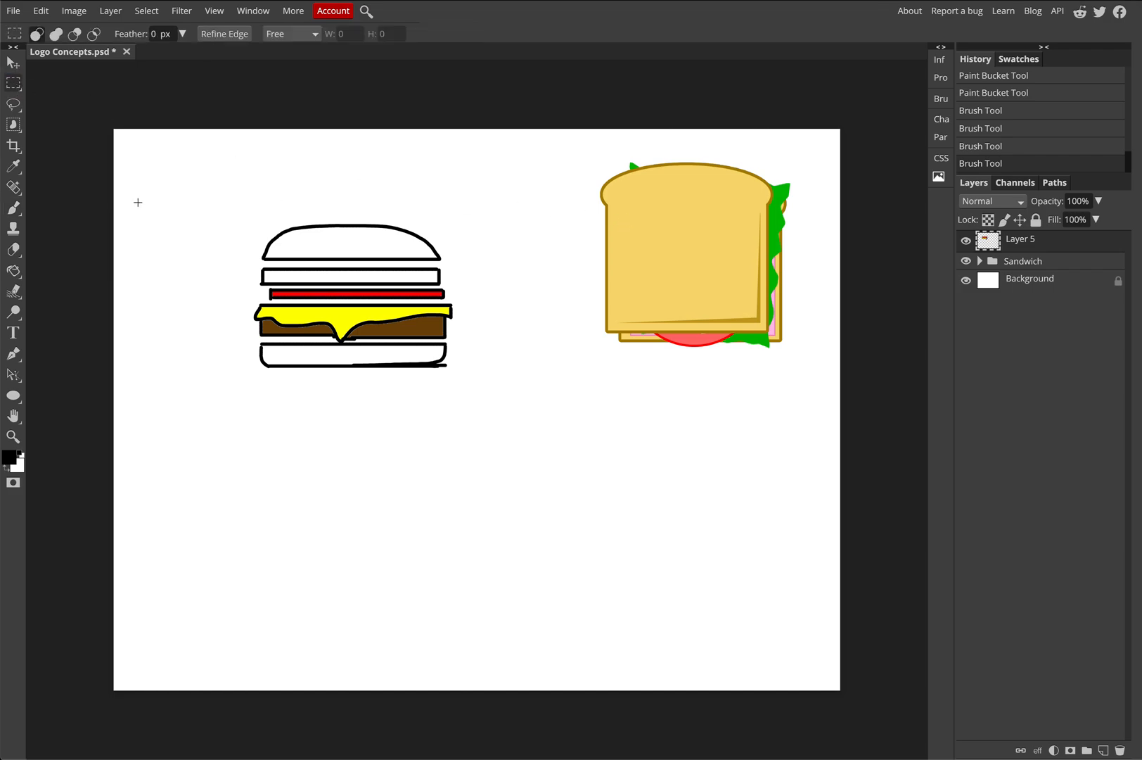
left_click_drag(16, 86, 63, 108)
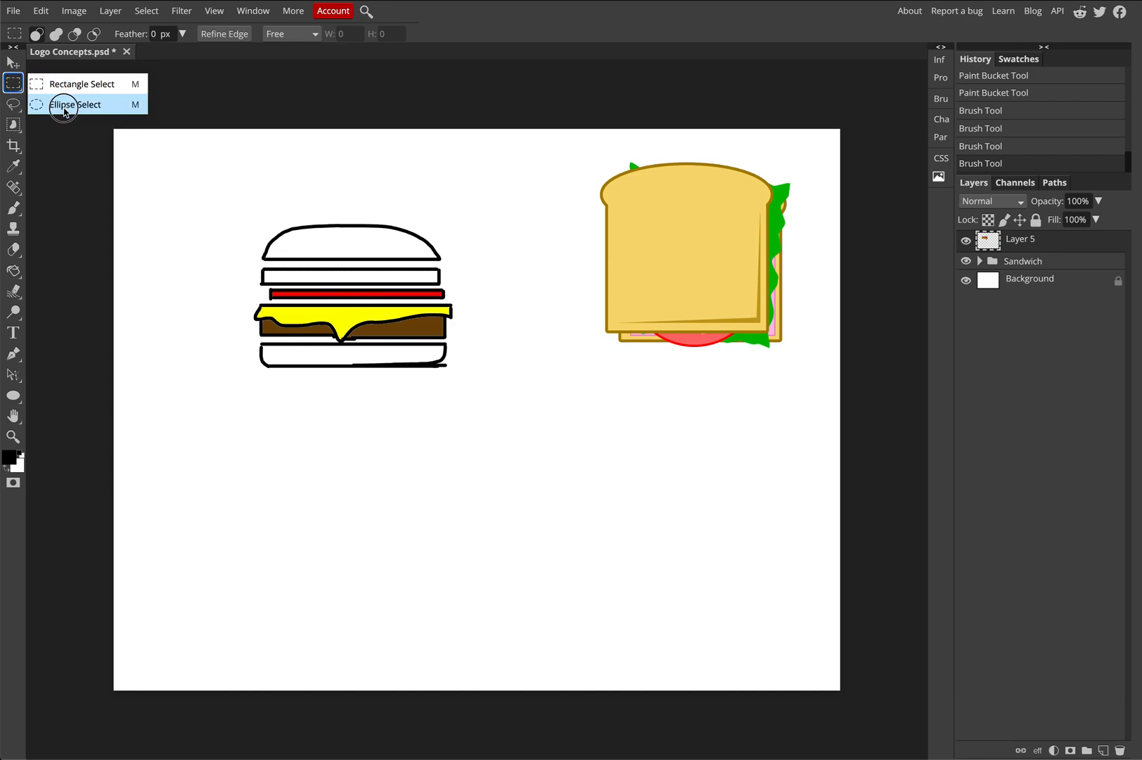
left_click(118, 104)
left_click(1102, 750)
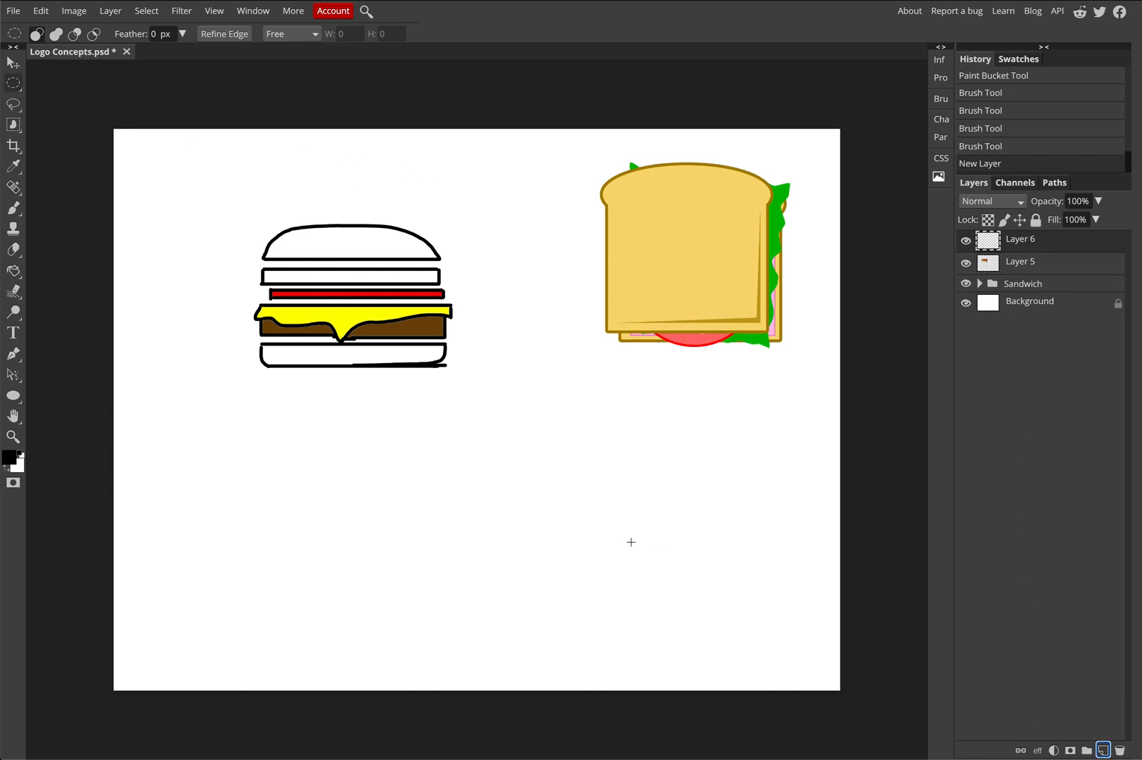
left_click_drag(502, 402, 747, 616)
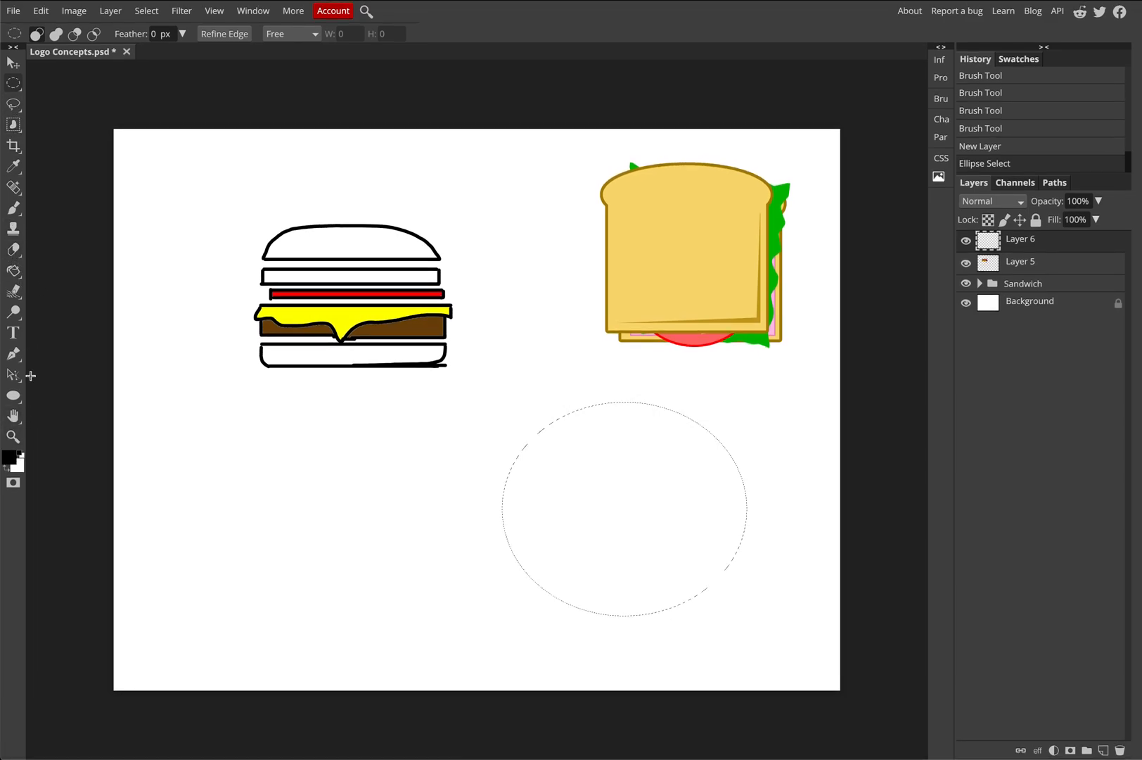
right_click(14, 270)
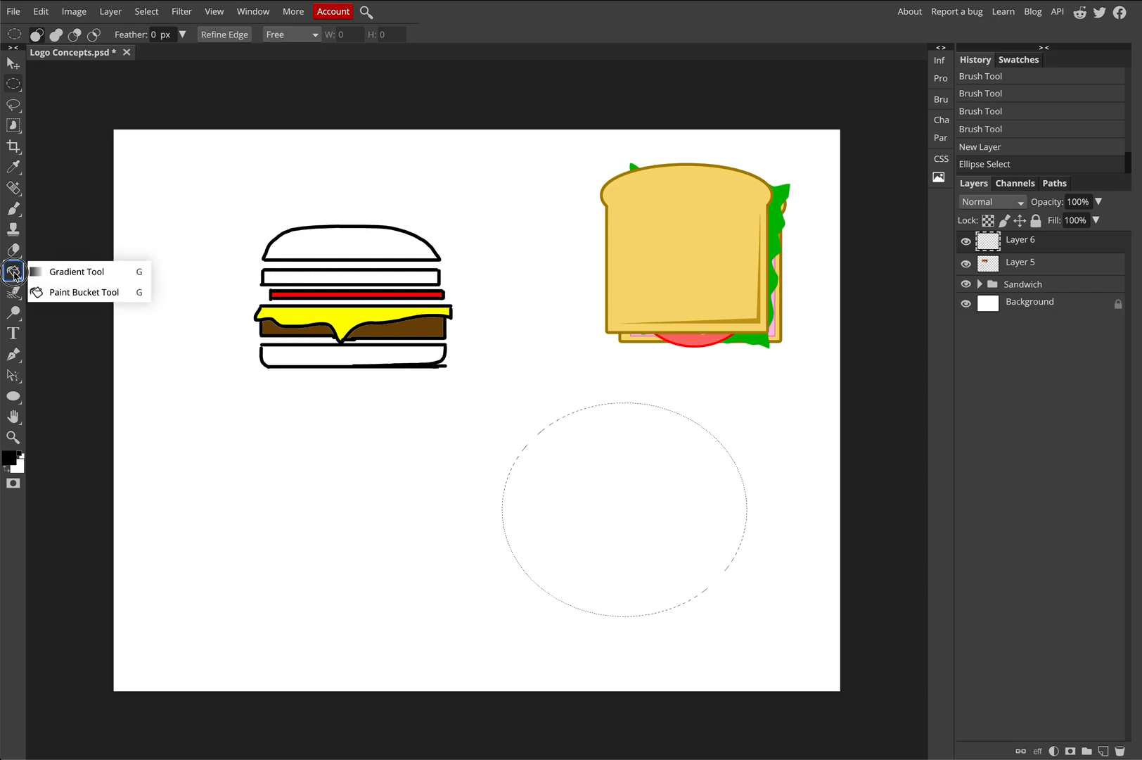
left_click(67, 291)
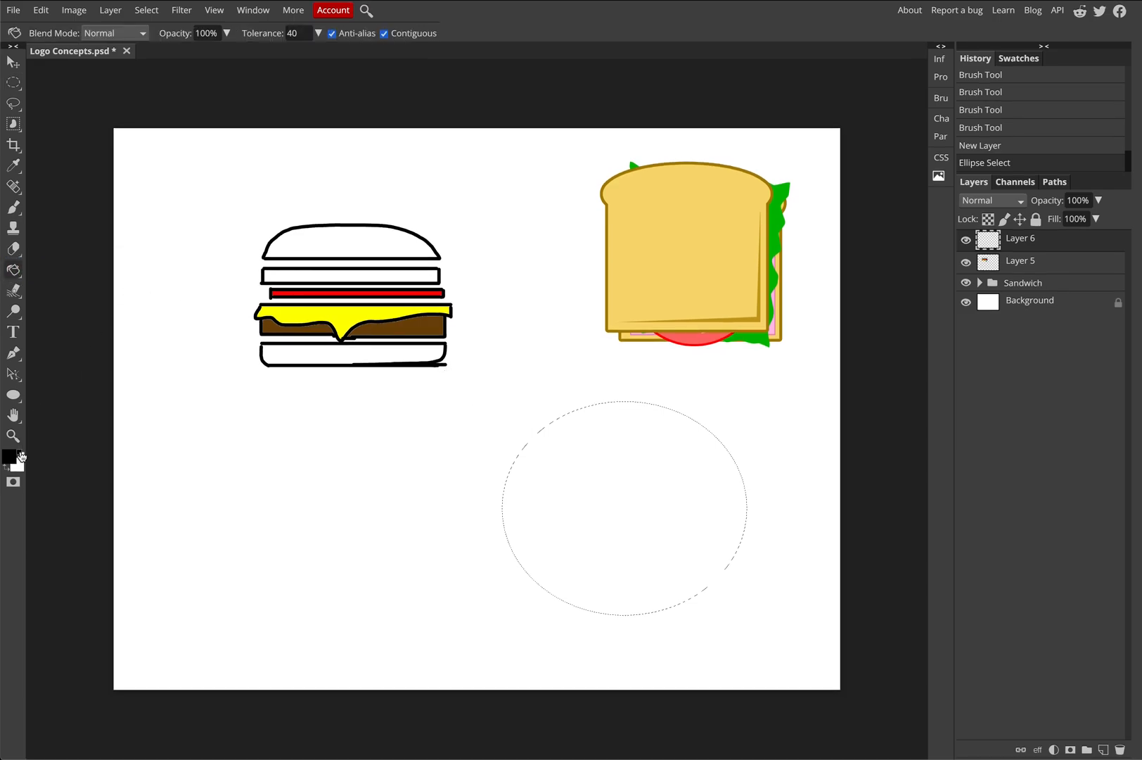
left_click(576, 515)
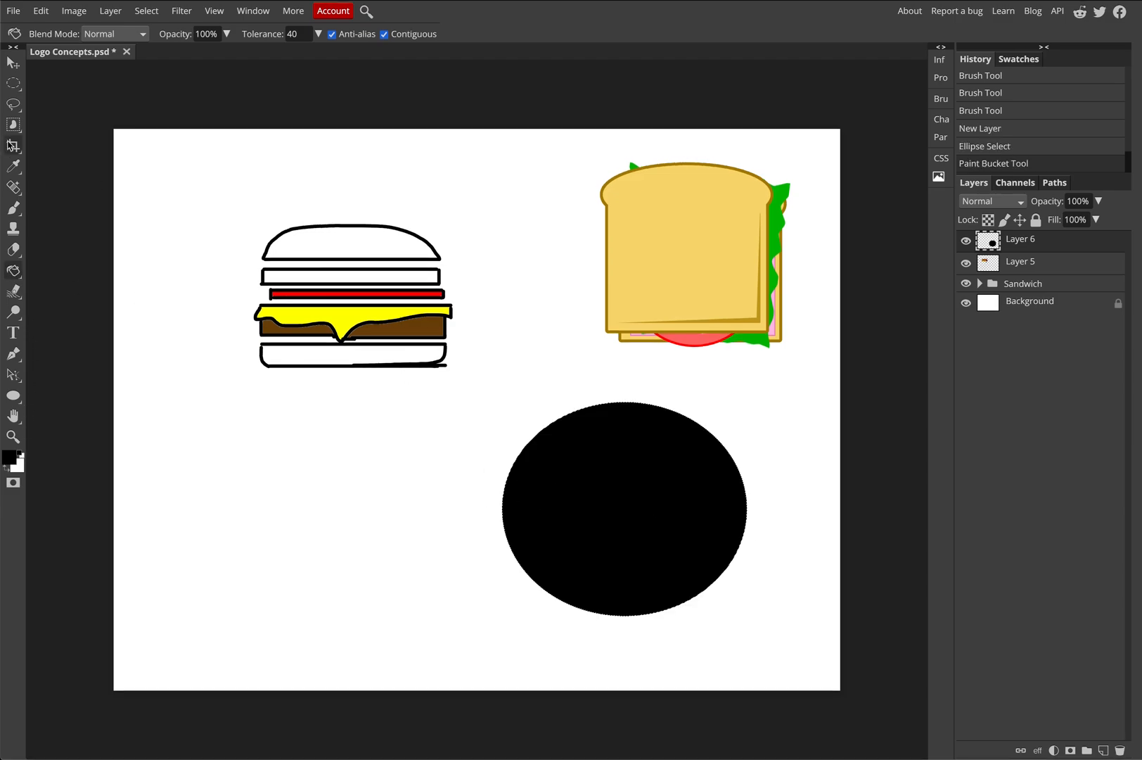
Step: Delete the lower part of the black ellipse with a rectangular selection, deselect, and shift the remaining dome slightly left
left_click(12, 83)
right_click(13, 83)
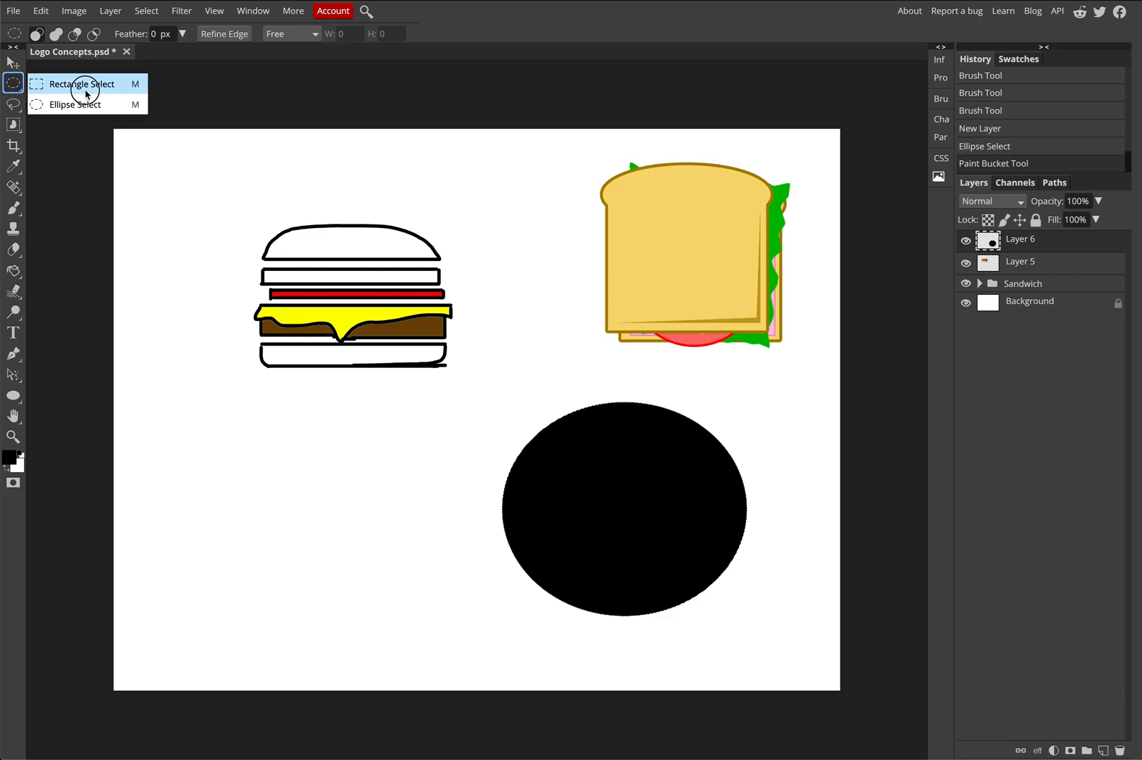
left_click(83, 84)
left_click_drag(480, 495, 792, 643)
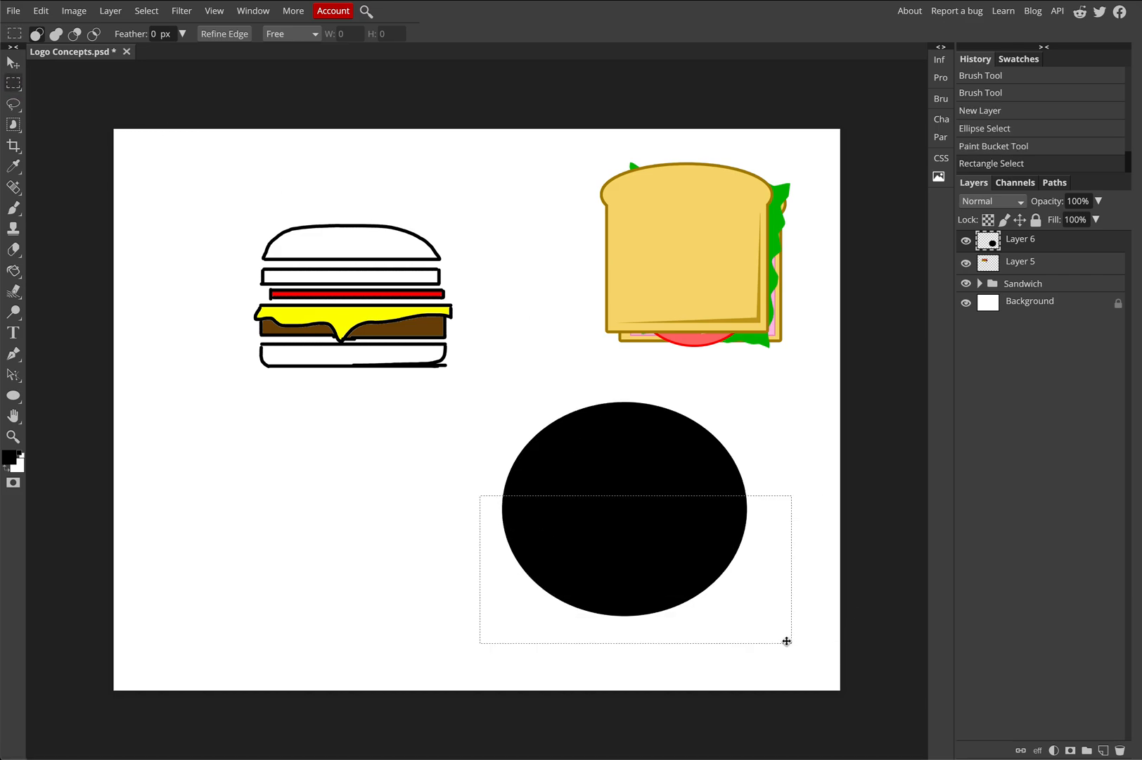
key("Delete")
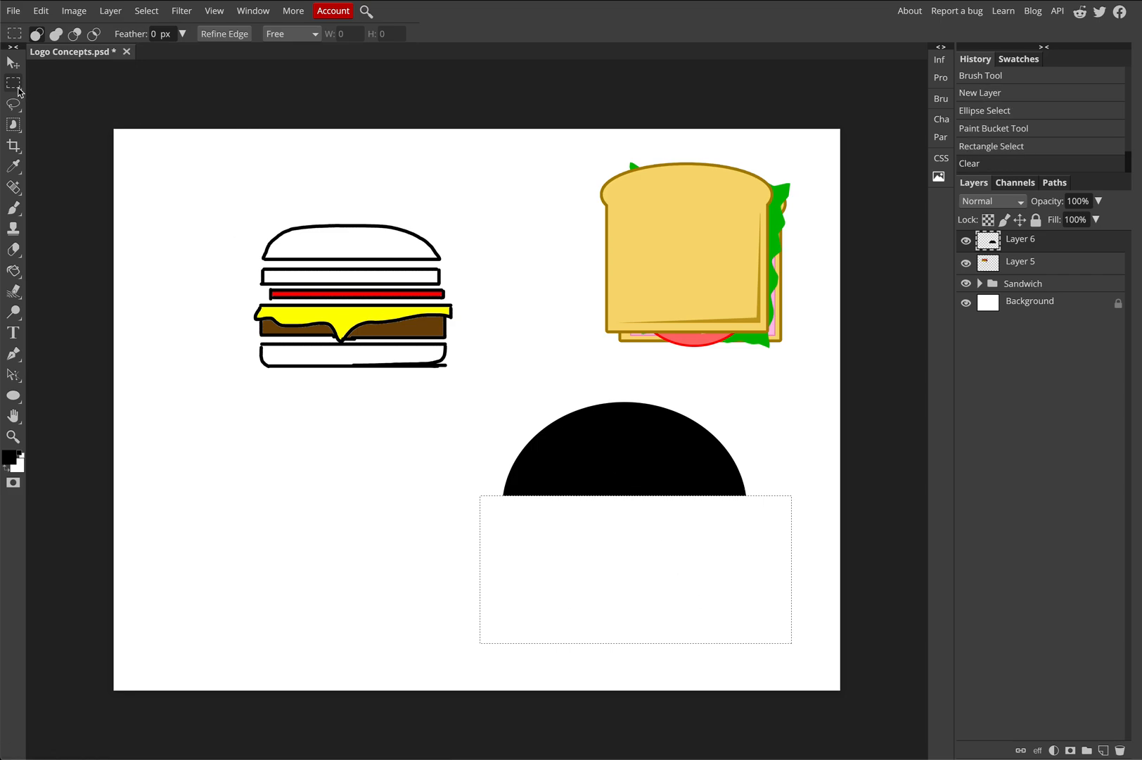
left_click(90, 89)
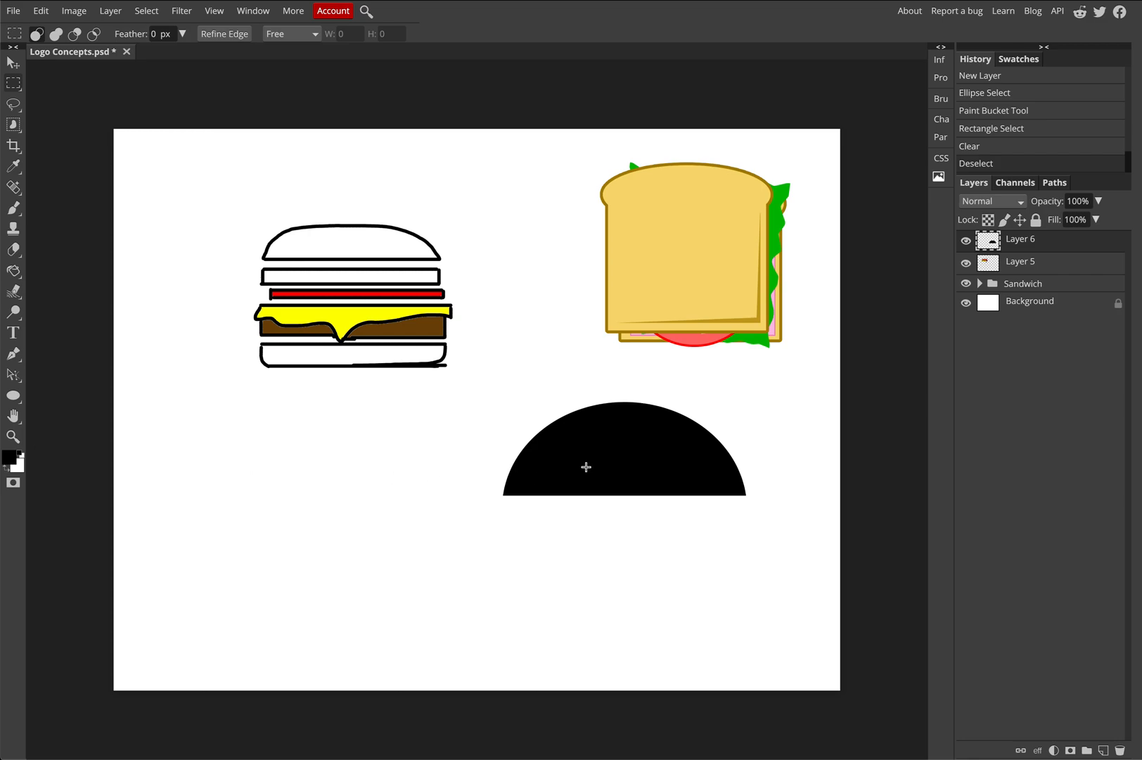
left_click(13, 62)
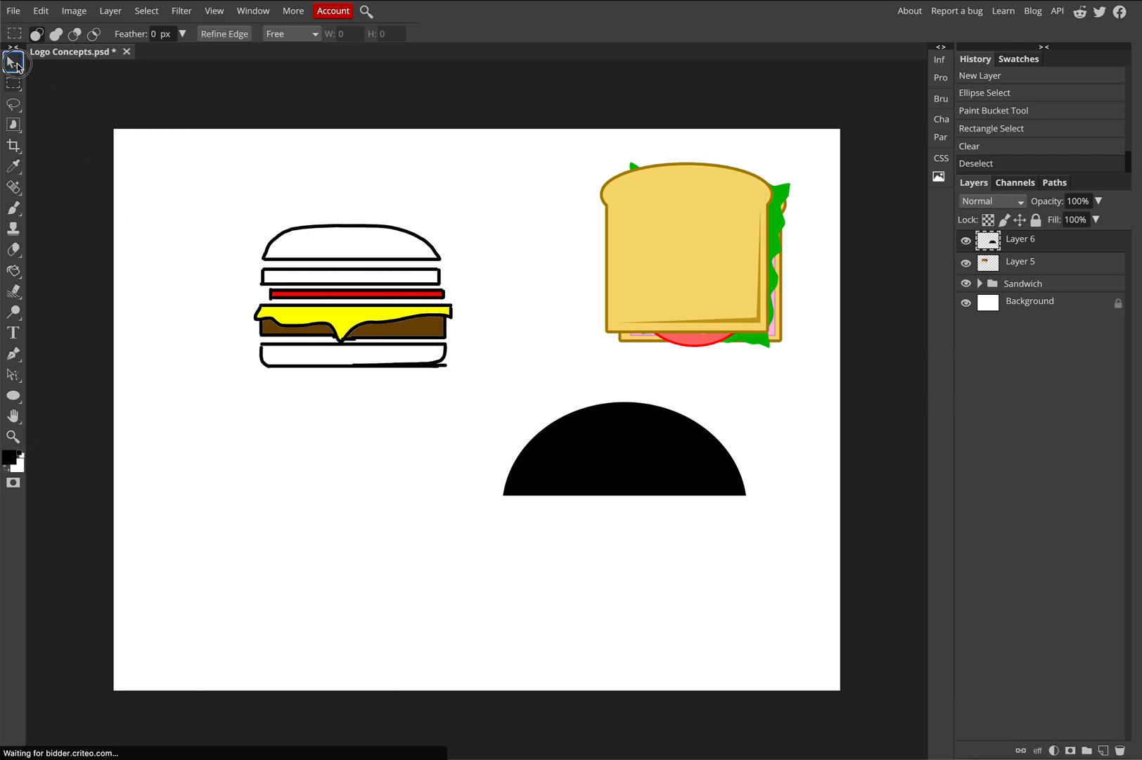
left_click(639, 460)
mouse_move(658, 456)
left_mouse_down()
mouse_move(658, 474)
mouse_move(653, 457)
left_mouse_up()
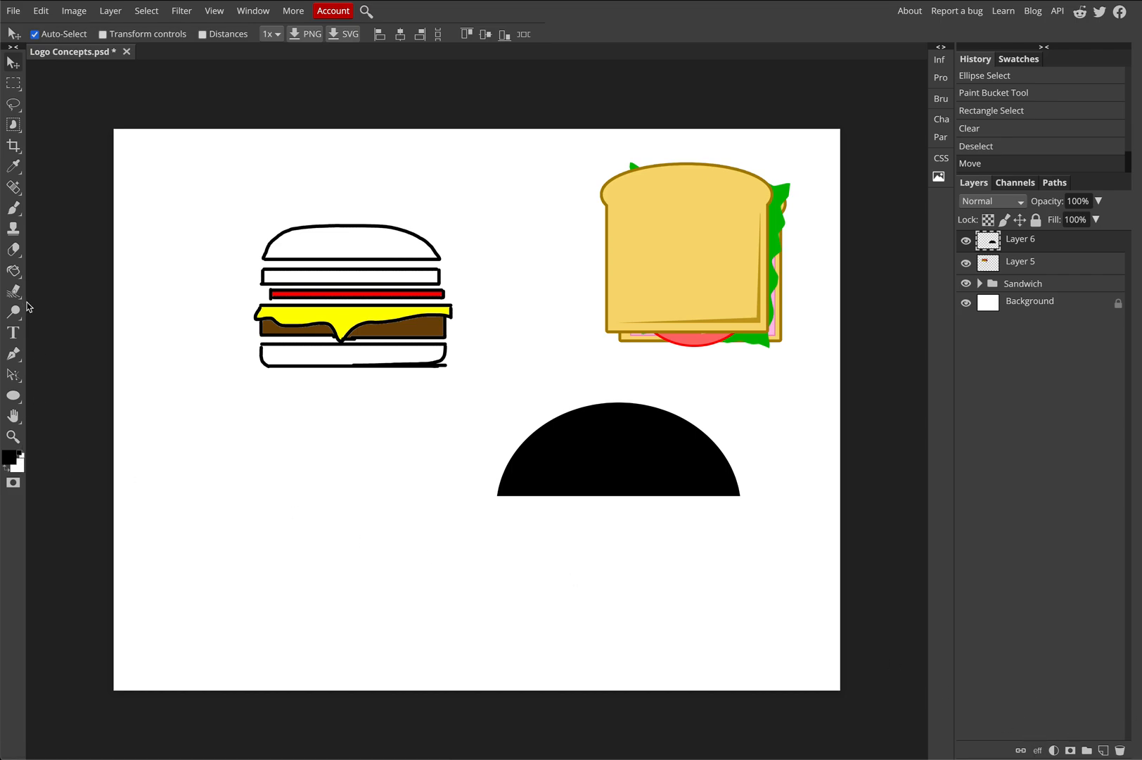
Step: Apply a Color Overlay layer style in golden yellow ffd000 to the black dome
left_click(1037, 750)
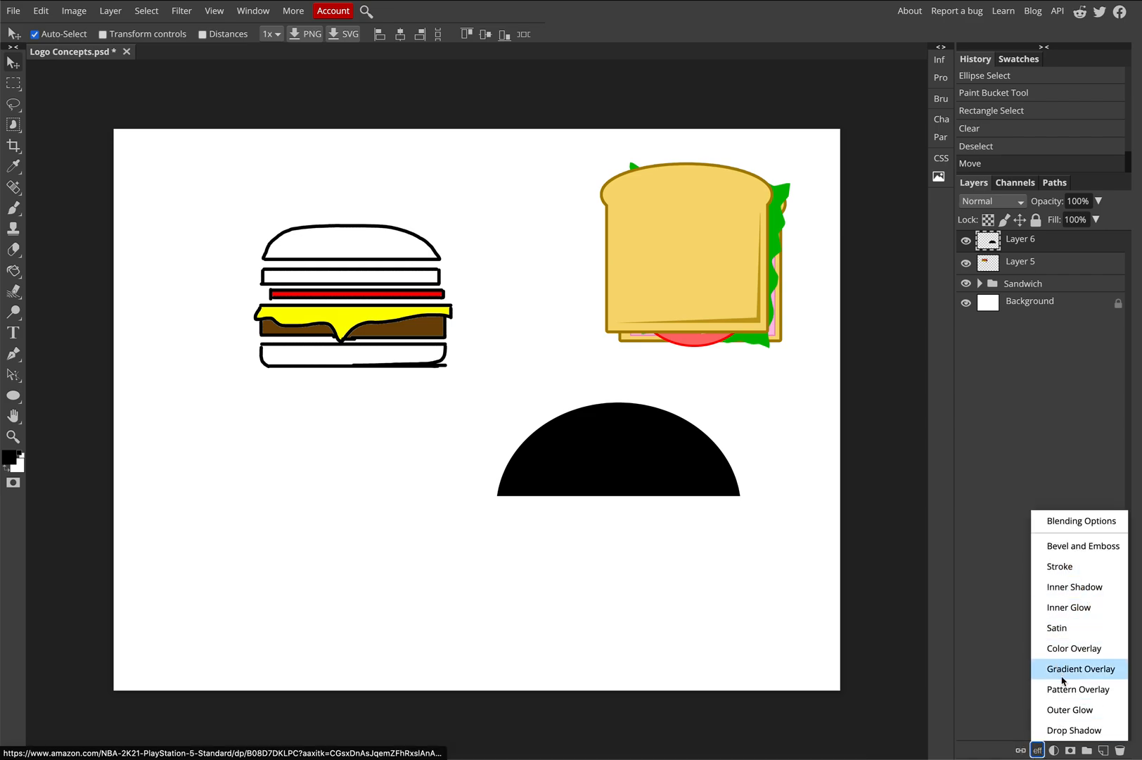
left_click(1071, 651)
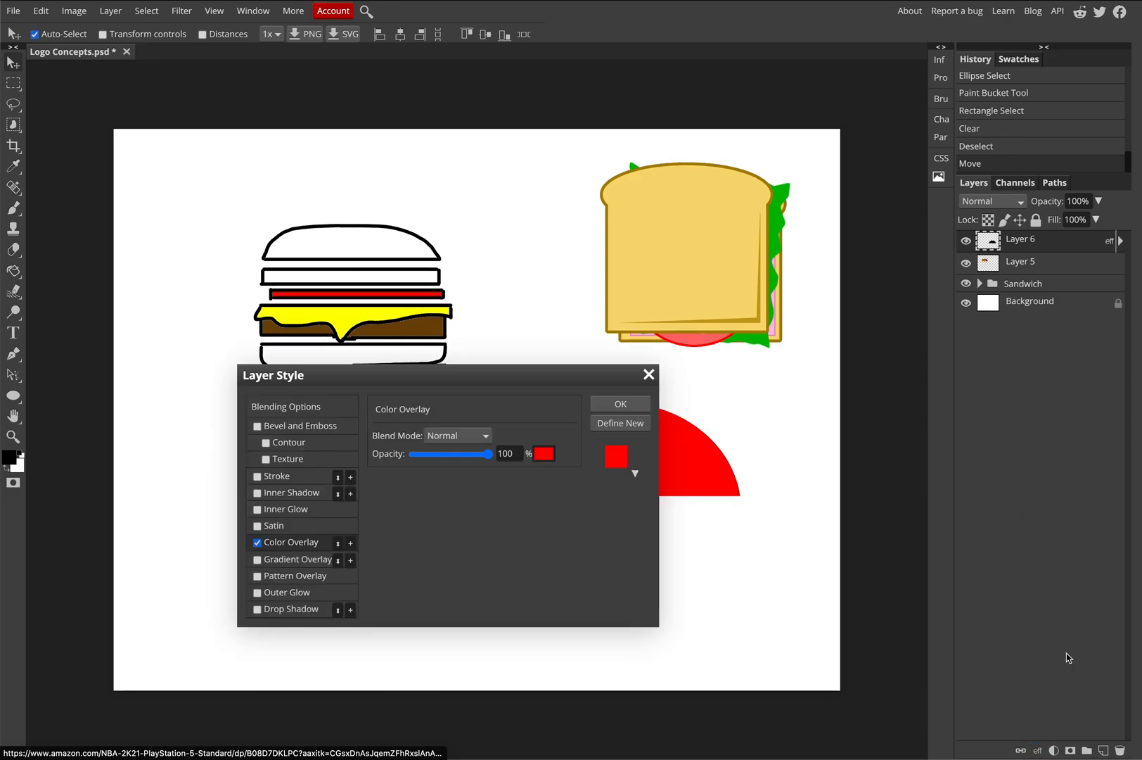
left_click_drag(521, 386, 341, 393)
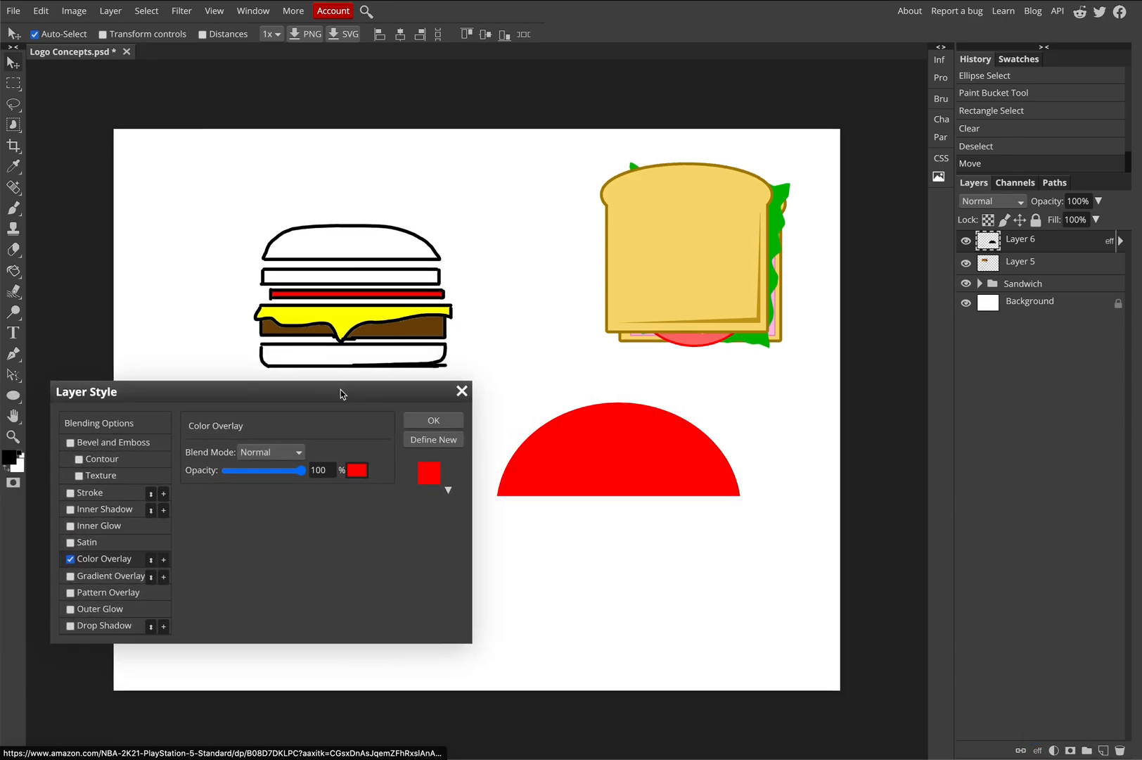
left_click(358, 470)
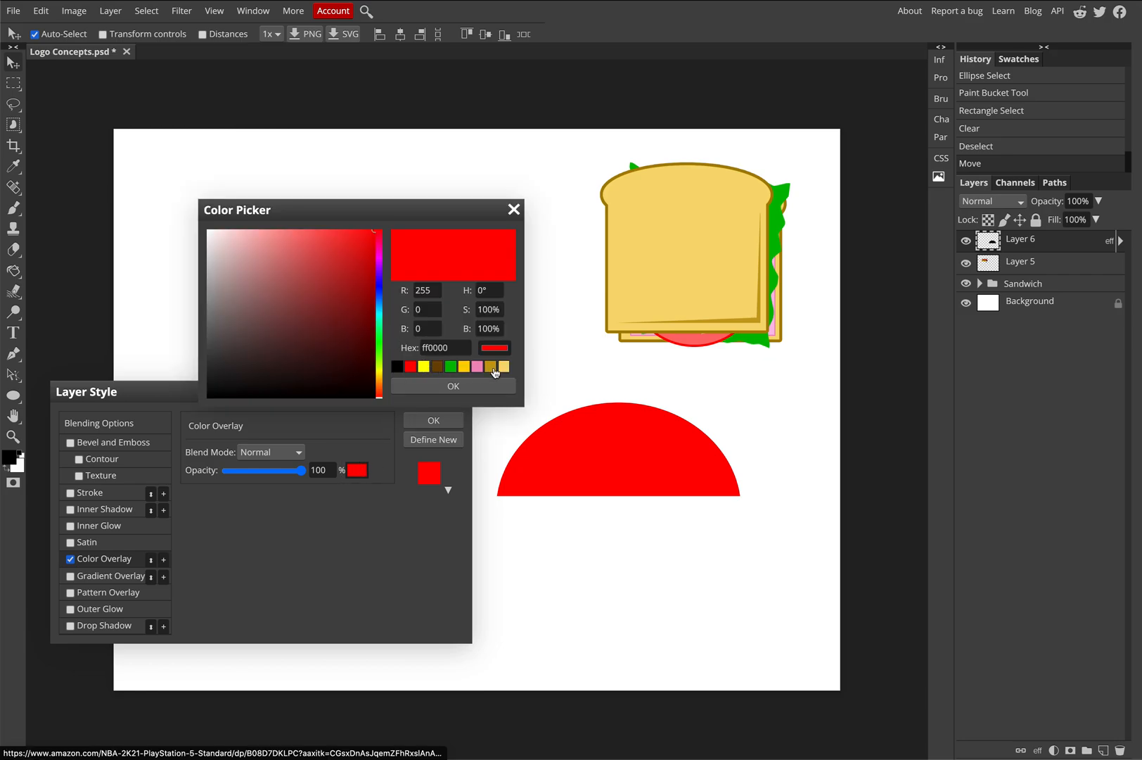
left_click(465, 366)
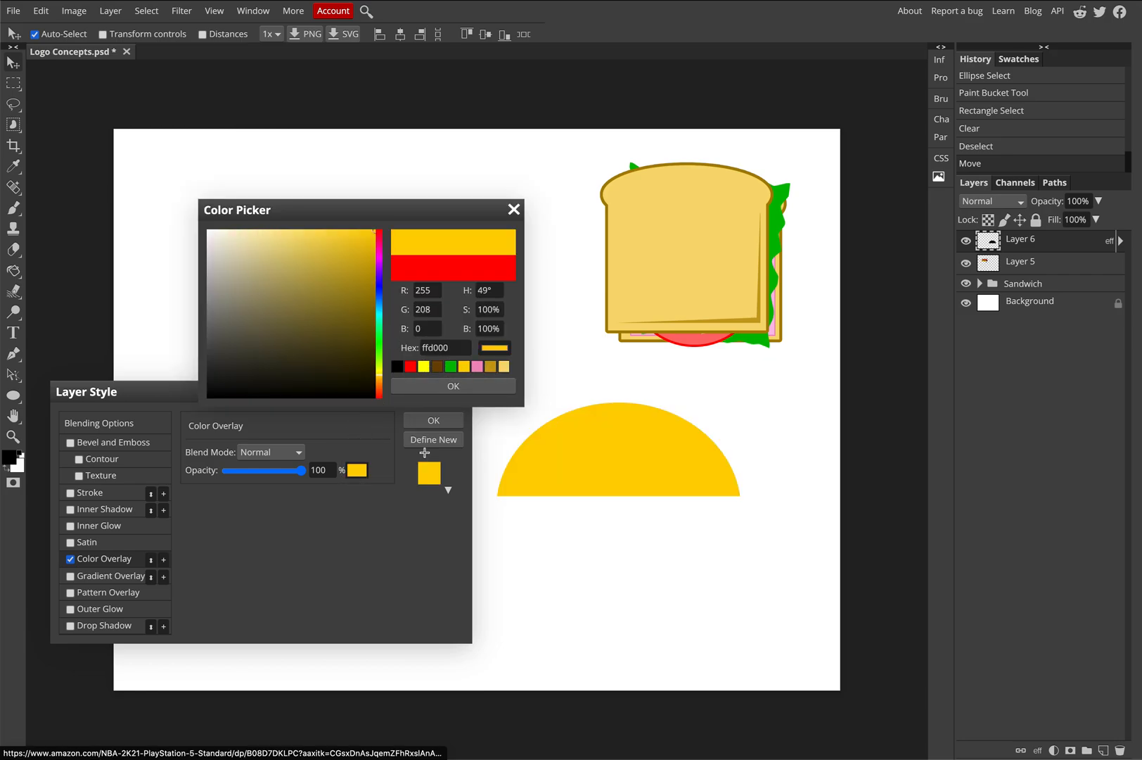
left_click(437, 424)
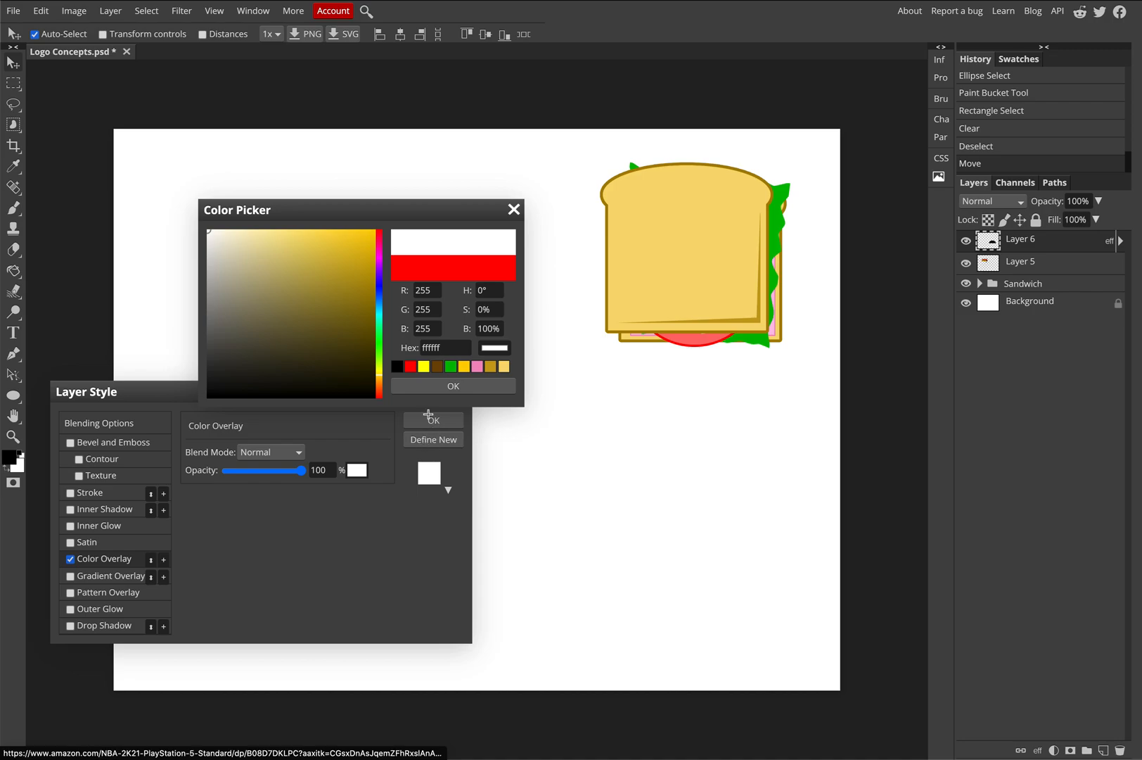
left_click(464, 367)
left_click(459, 386)
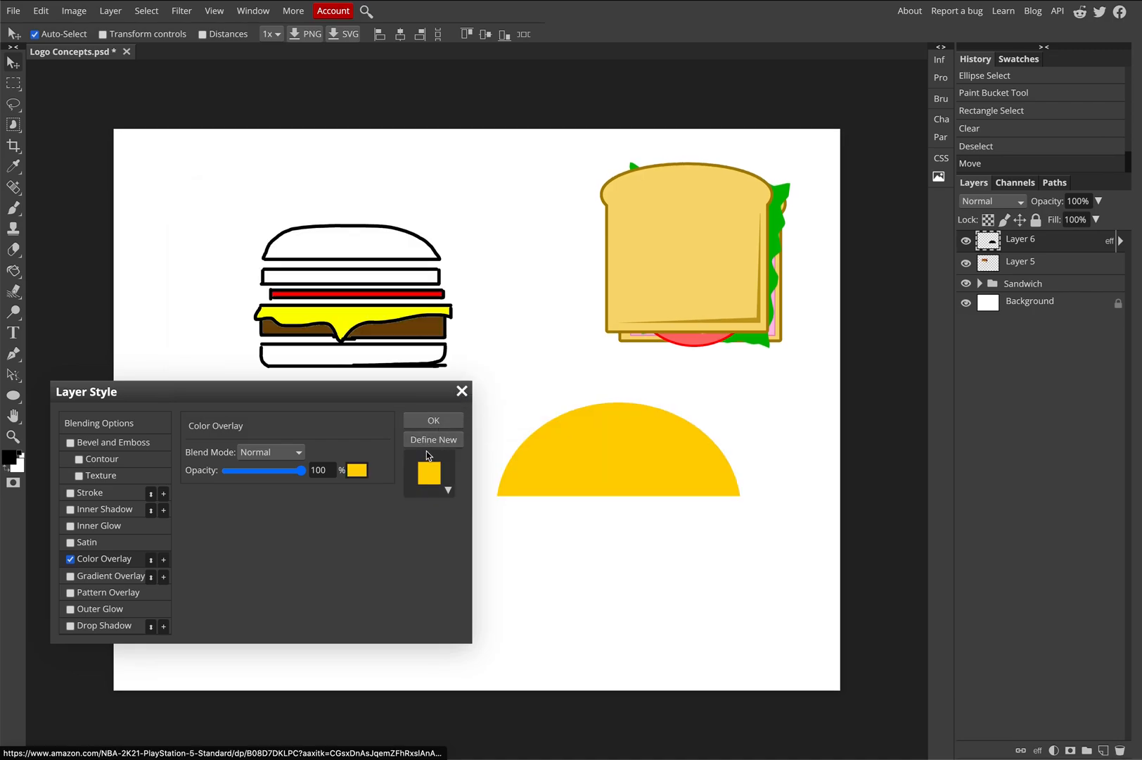
left_click(431, 420)
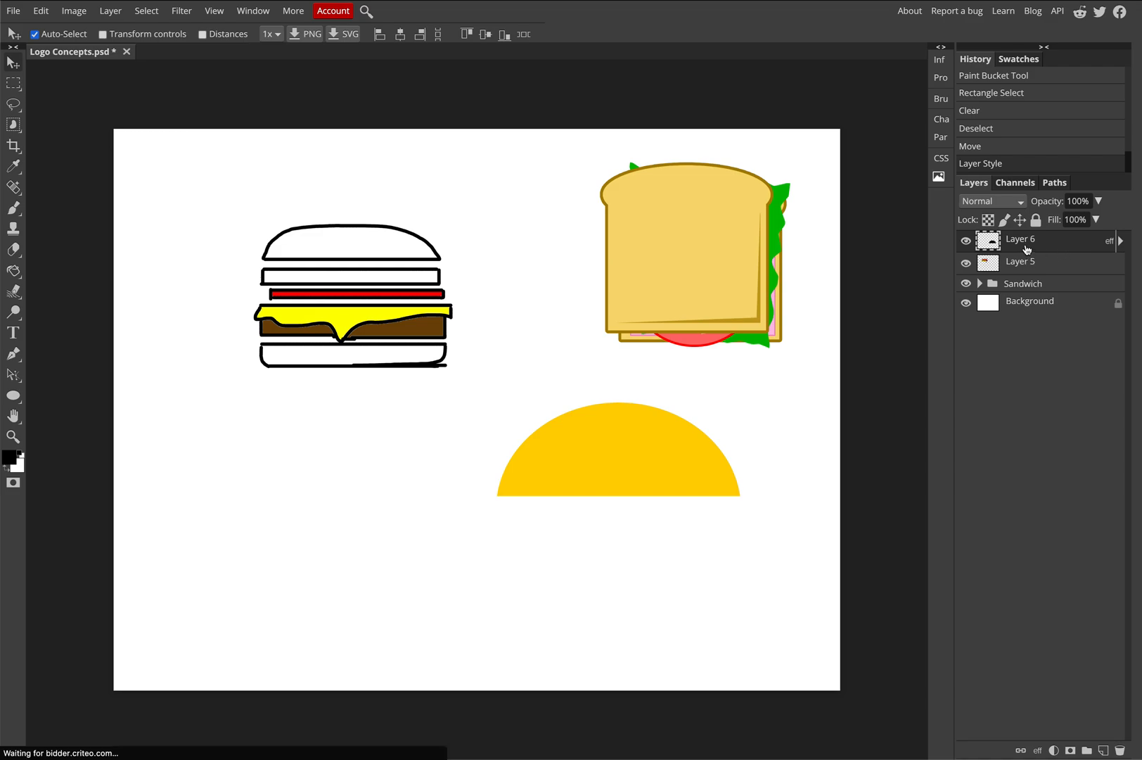
Step: Add a new layer above the yellow dome and choose the Lasso tool for a freehand selection
left_click(1099, 749)
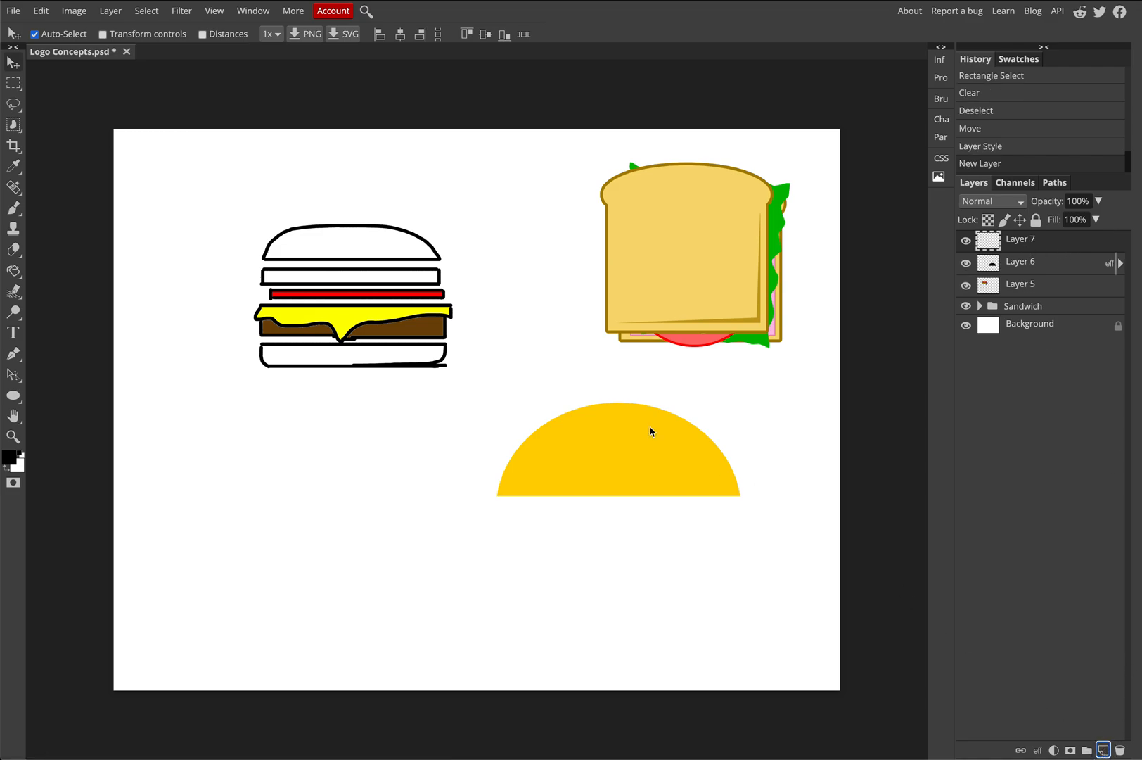
left_click(13, 106)
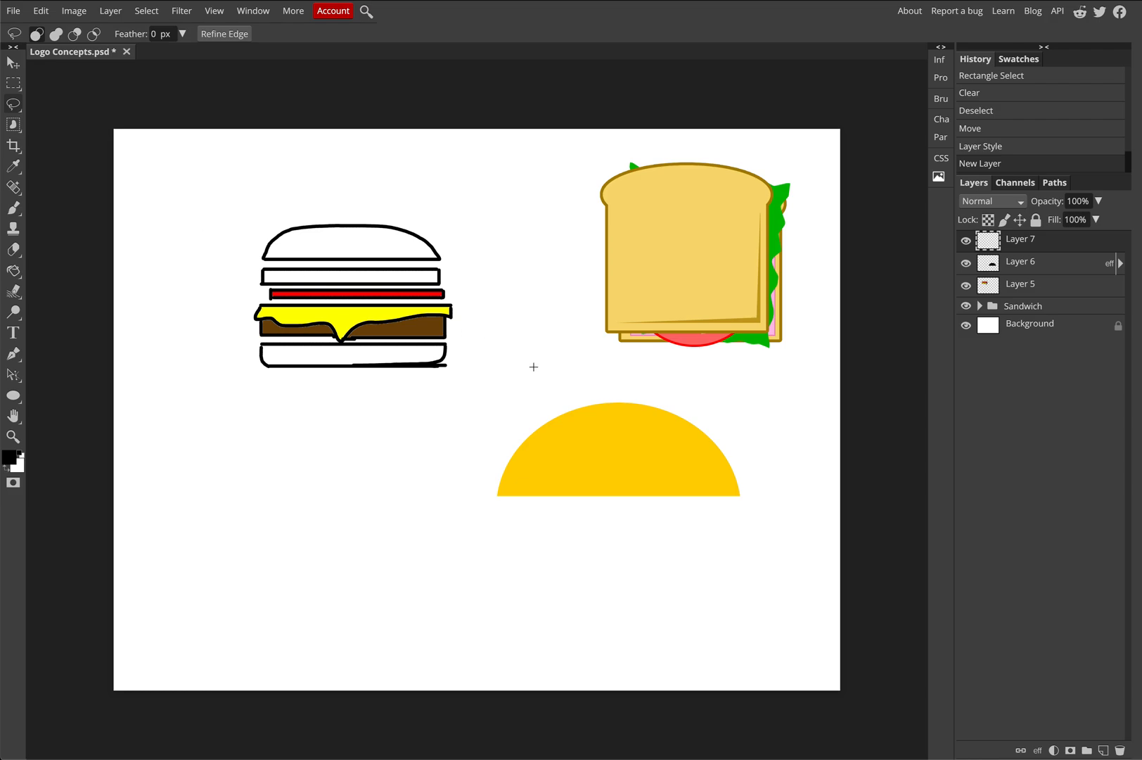
Step: Lasso a wavy lettuce shape over the taco shell's upper edge and fill it with green
mouse_move(505, 481)
left_mouse_down()
mouse_move(497, 469)
mouse_move(518, 461)
mouse_move(515, 441)
mouse_move(569, 402)
mouse_move(650, 397)
mouse_move(716, 441)
mouse_move(709, 461)
mouse_move(529, 480)
mouse_move(503, 472)
left_mouse_up()
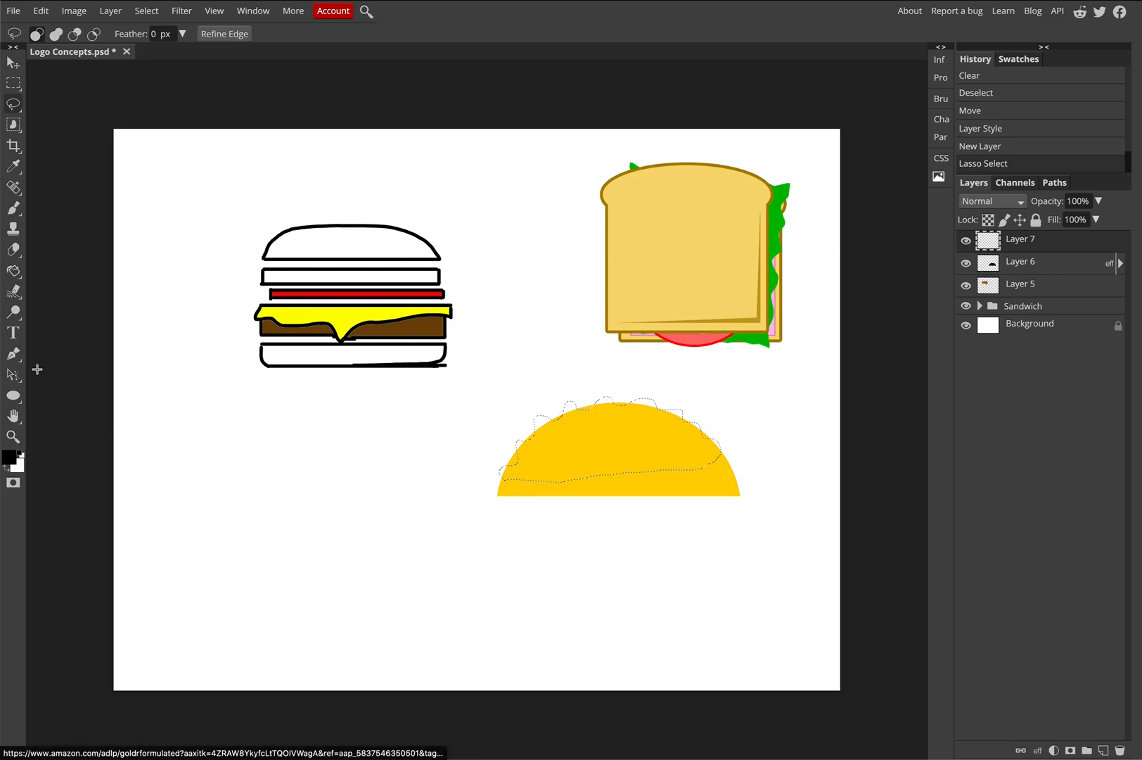
left_click(15, 271)
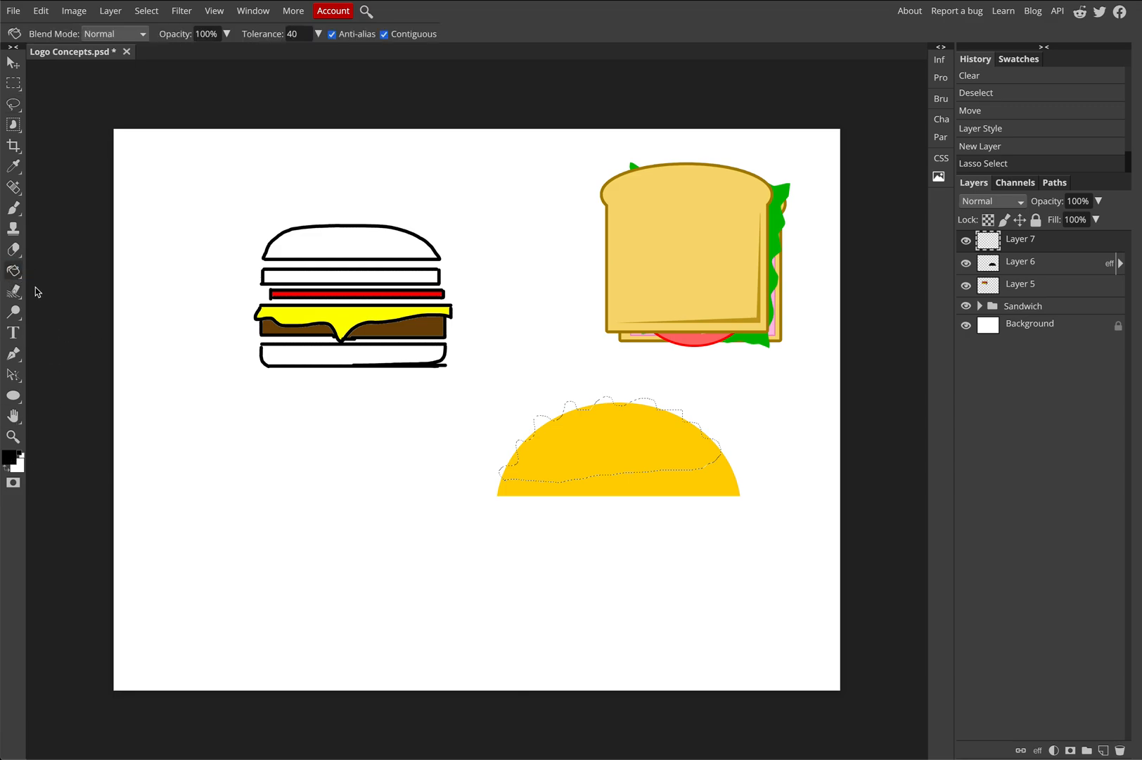
left_click(11, 456)
left_click(352, 267)
left_click(354, 286)
left_click(524, 456)
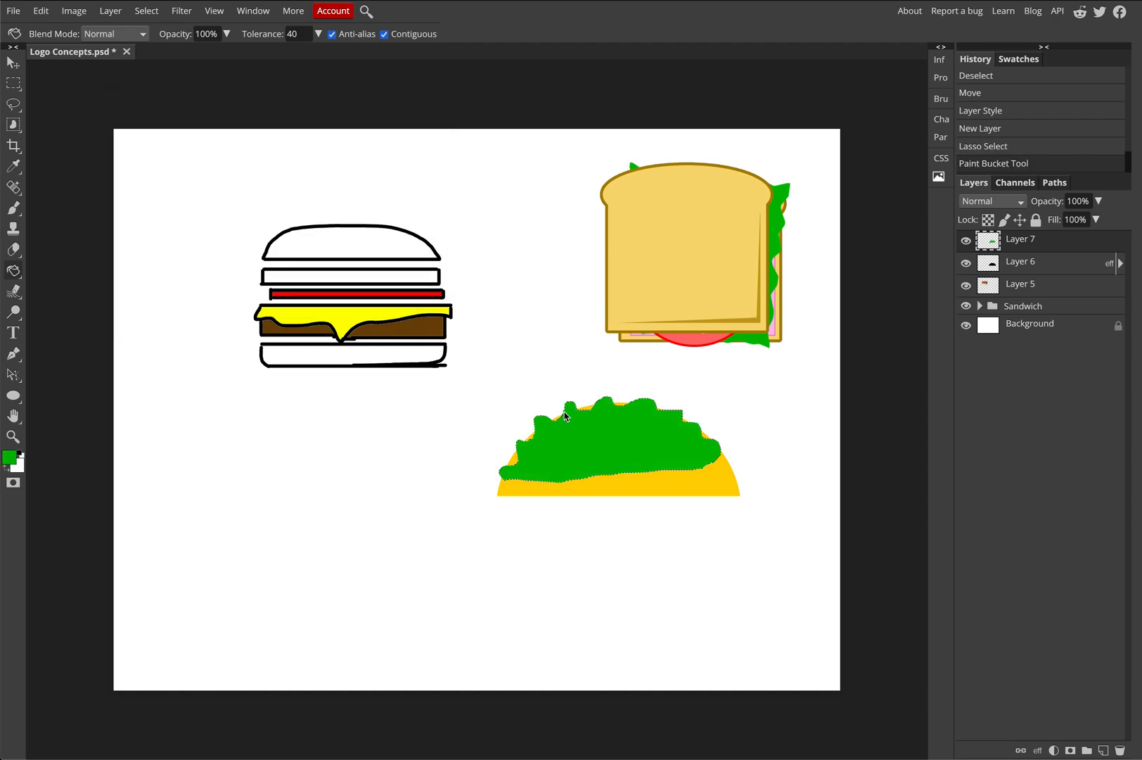
Step: Move the green lettuce layer beneath the front taco shell layer and clear the selection
left_click_drag(1017, 244, 1020, 267)
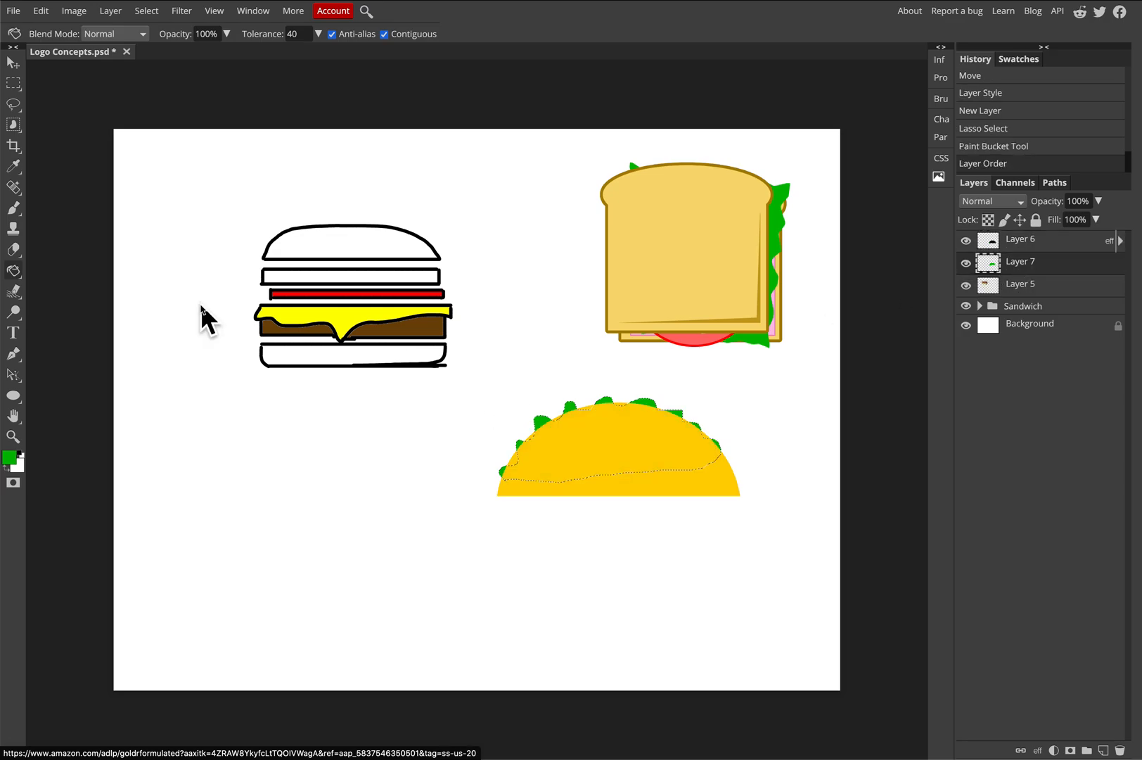
left_click(13, 83)
left_click(29, 103)
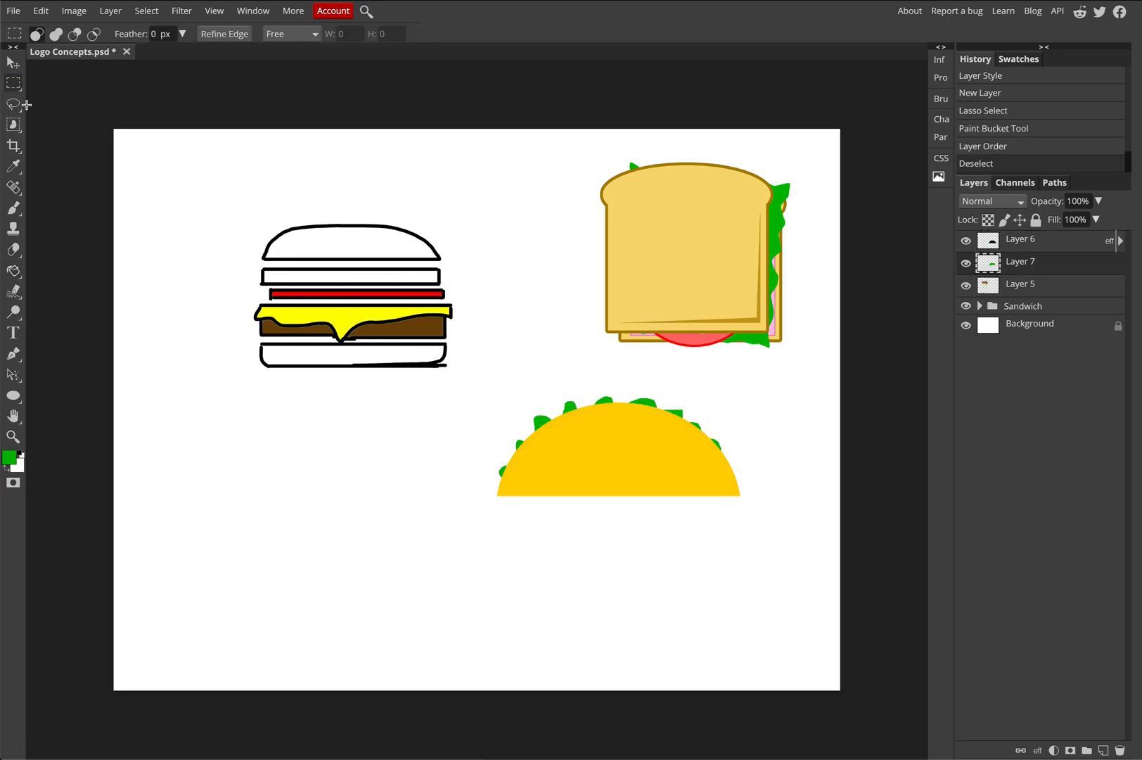
Step: Lasso four small slivers along the shell's upper-left edge, fill them red on a new layer, and deselect
left_click(12, 104)
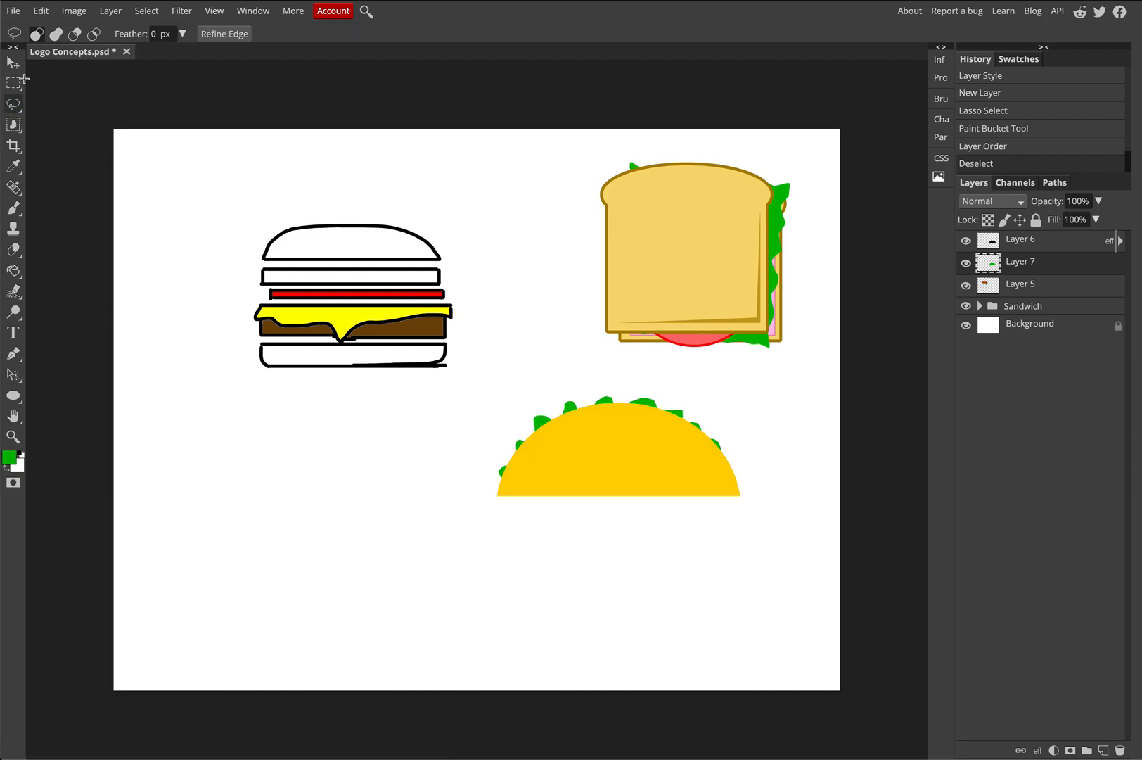
mouse_move(518, 462)
left_mouse_down()
mouse_move(497, 454)
mouse_move(513, 462)
mouse_move(551, 403)
mouse_move(556, 423)
mouse_move(586, 396)
mouse_move(576, 412)
left_mouse_up()
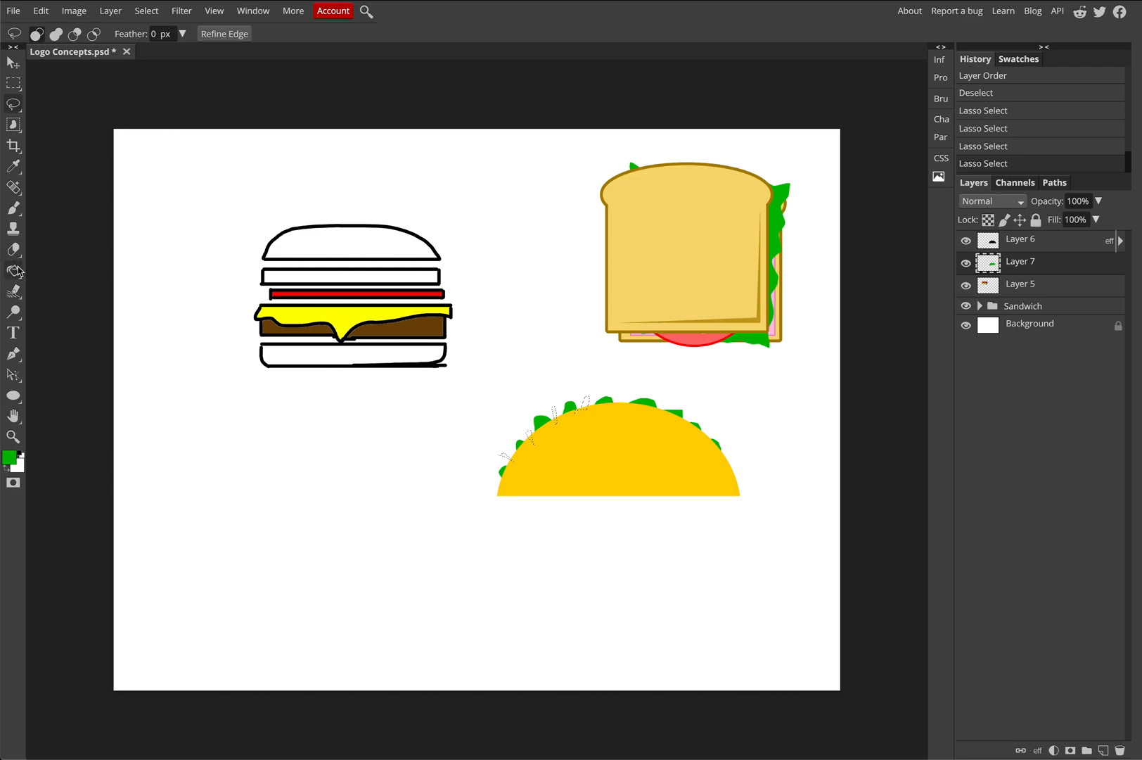
left_click(13, 461)
left_click(325, 268)
left_click(394, 286)
left_click(13, 270)
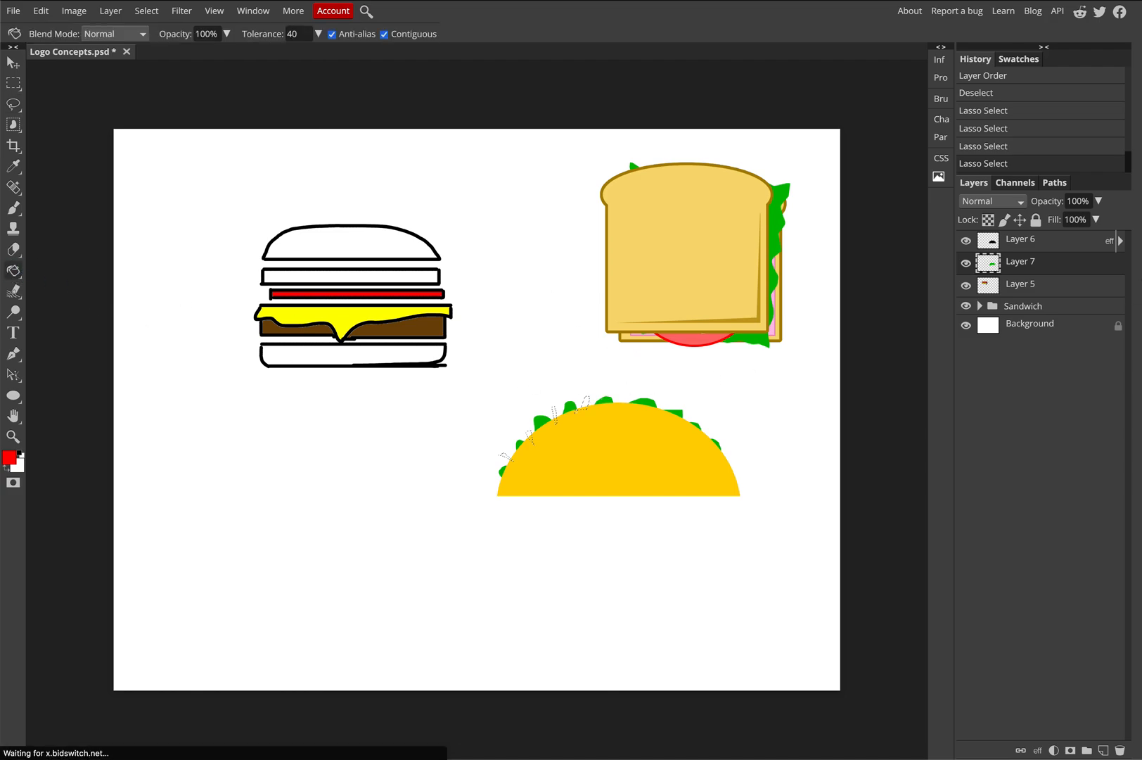
left_click(1105, 751)
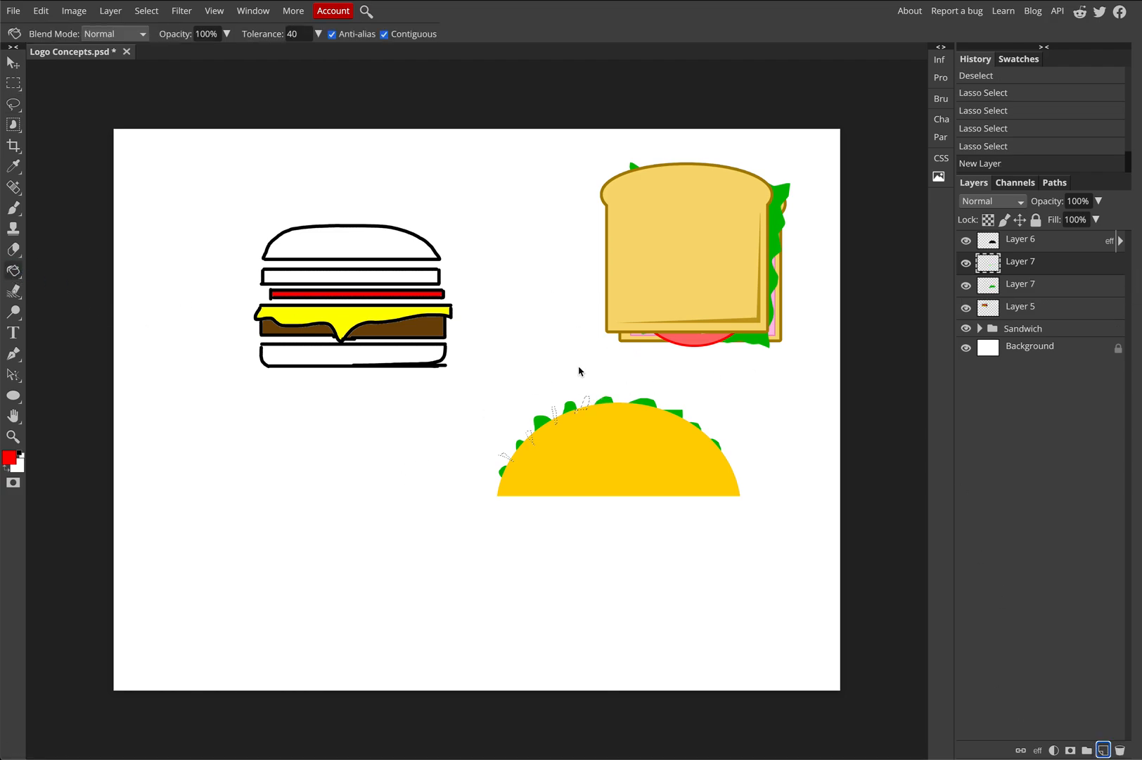
left_click(590, 404)
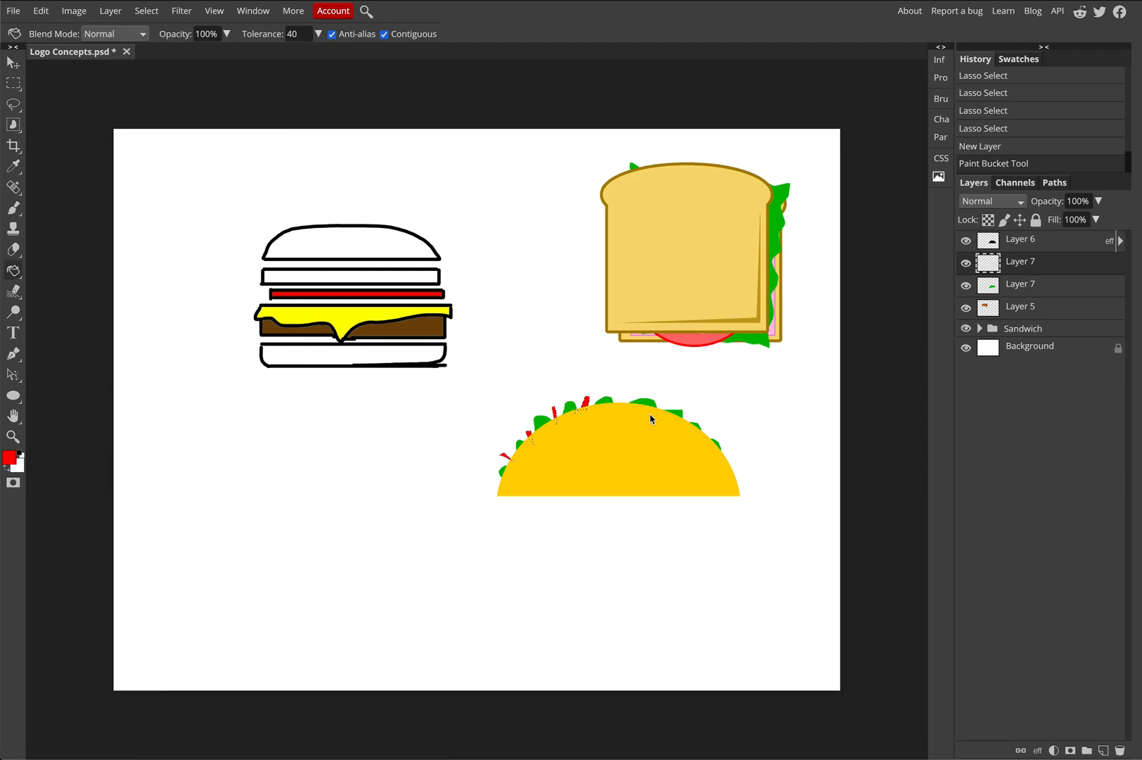
key("ctrl+d")
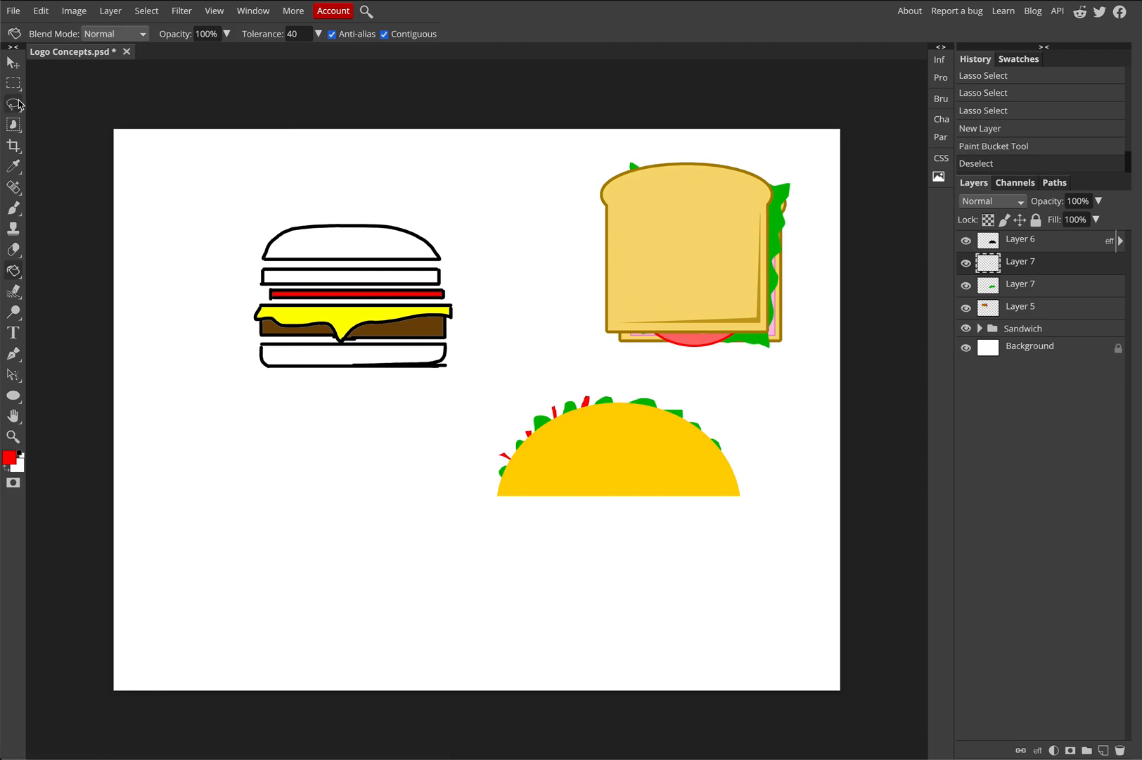
Step: Duplicate the taco shell layer, Layer 6, and shift the copy slightly up and to the left
left_click(13, 63)
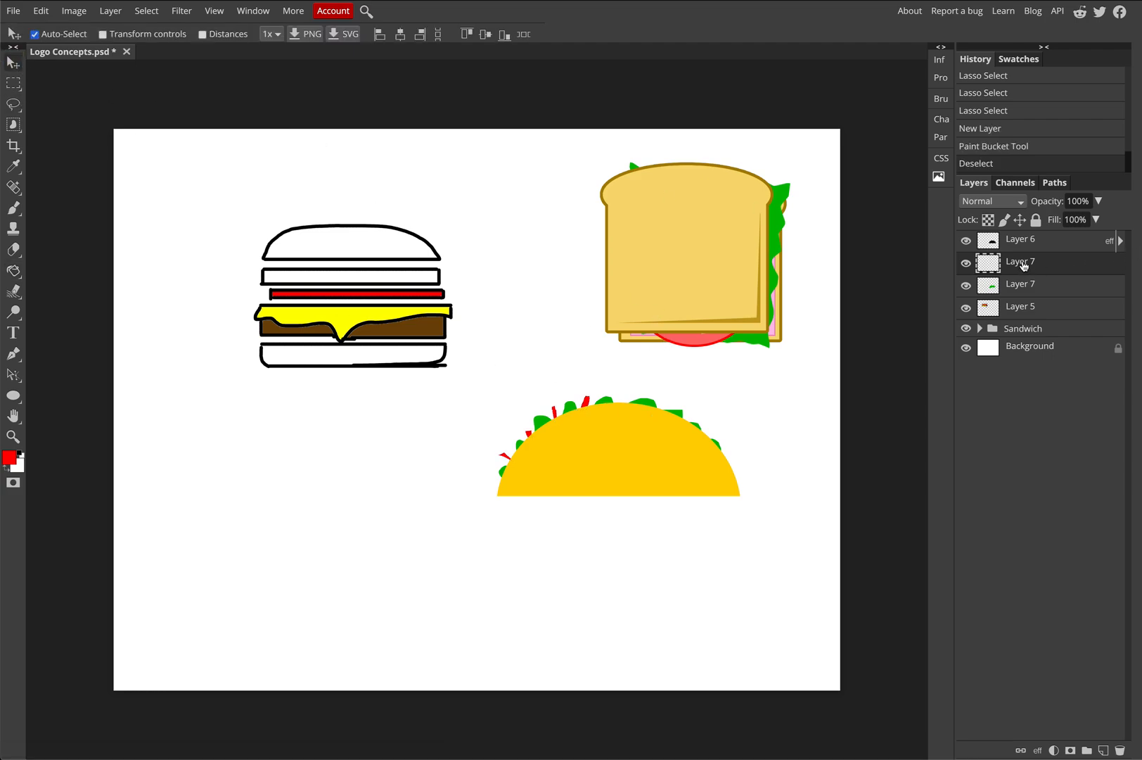
left_click(1010, 245)
left_click_drag(1011, 245, 1102, 751)
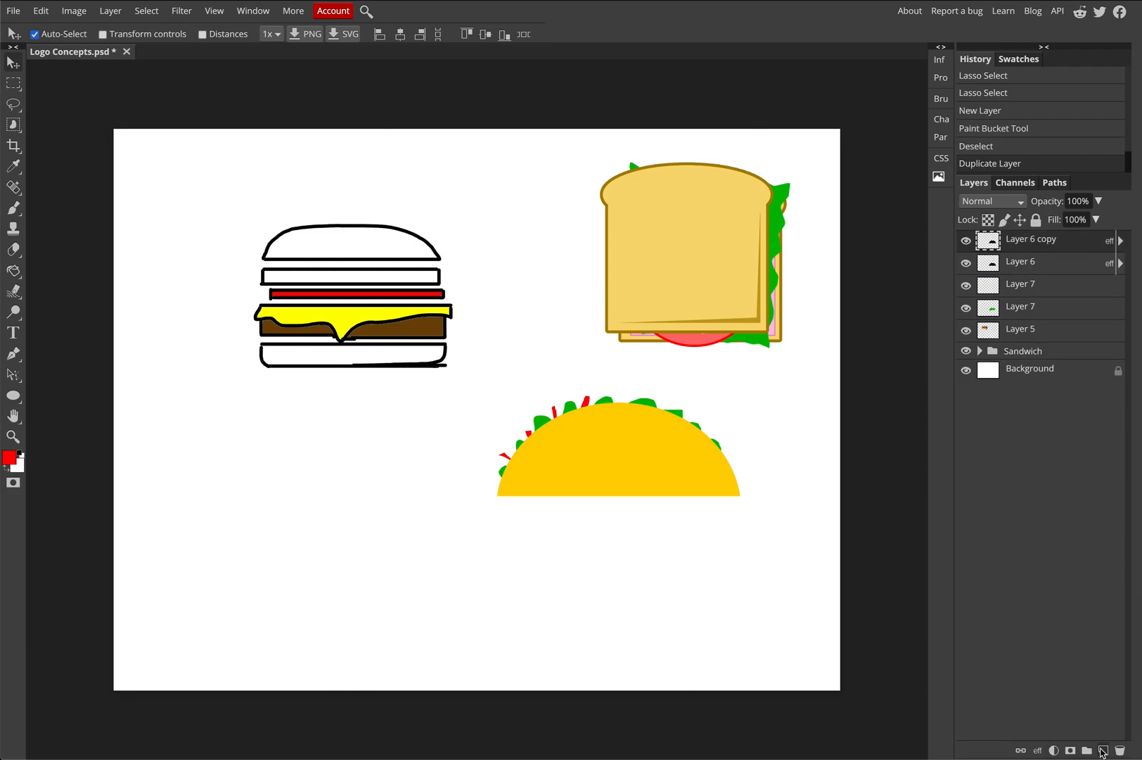
left_click_drag(576, 461, 548, 457)
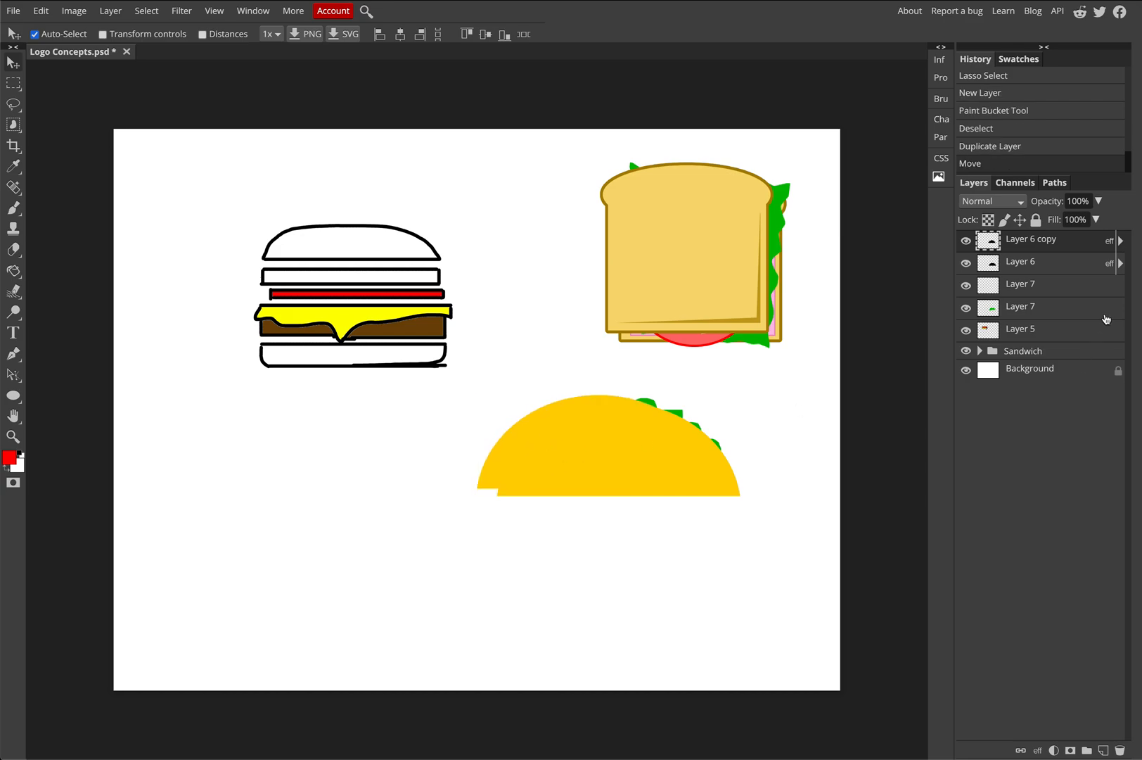
Step: Place the shell copy behind the lettuce and red topping layers, and nudge it slightly up and right
left_click_drag(1042, 241, 1030, 317)
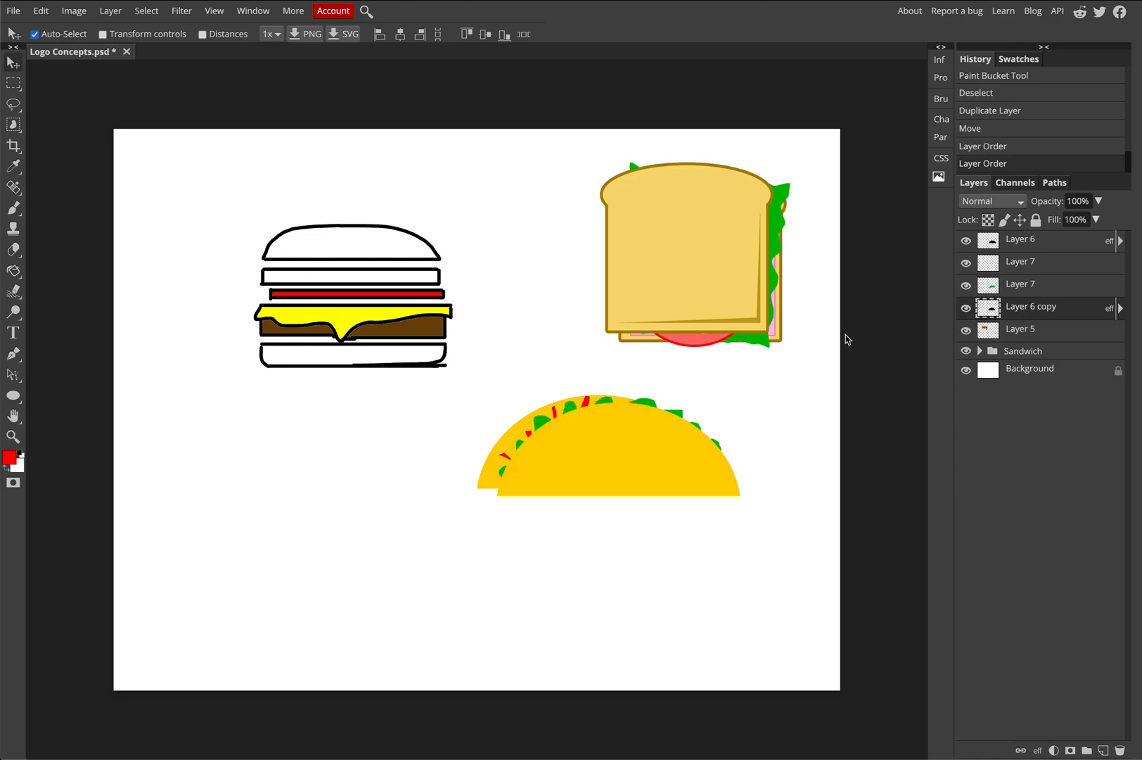
left_click_drag(536, 441, 543, 439)
left_click(644, 476)
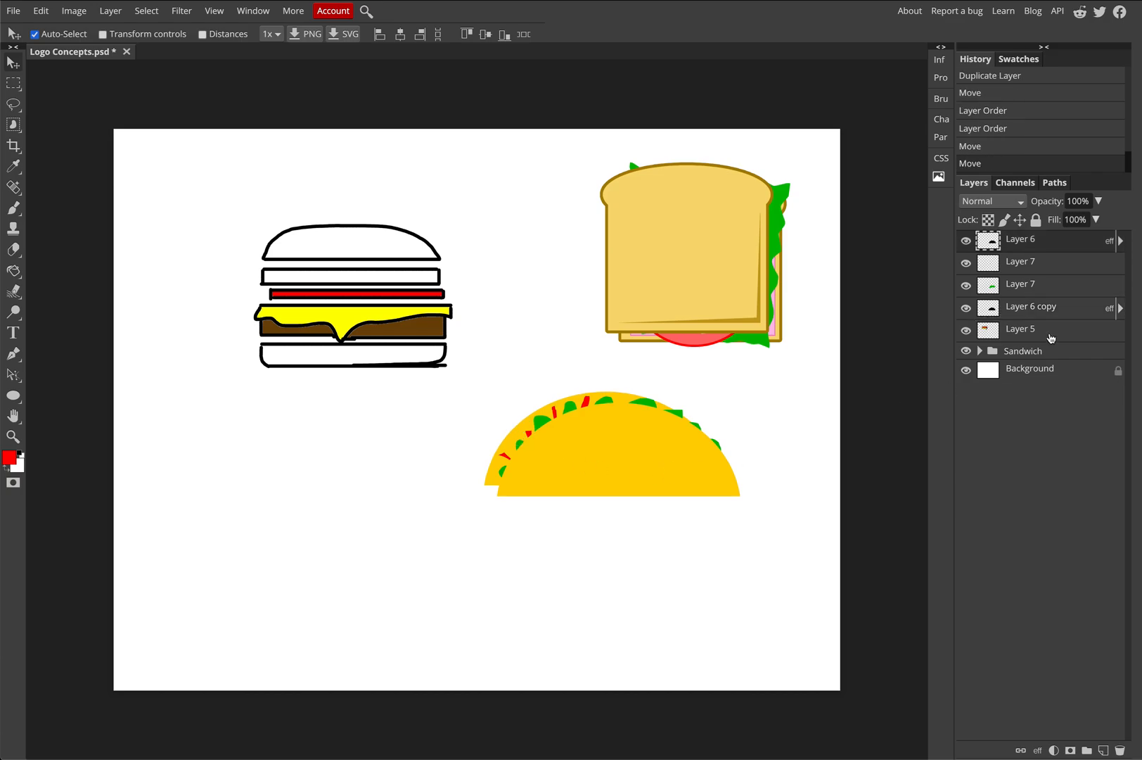
Step: Add a brown Stroke layer effect to the front taco shell
double_click(1026, 244)
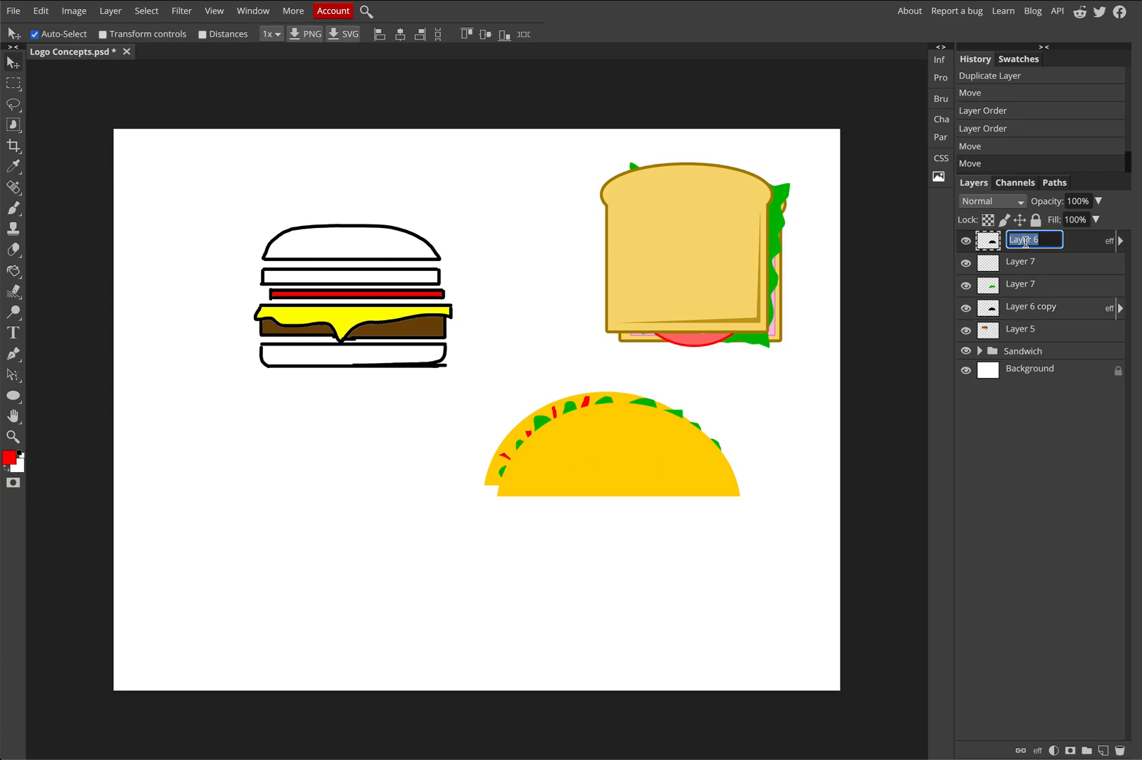
double_click(1108, 244)
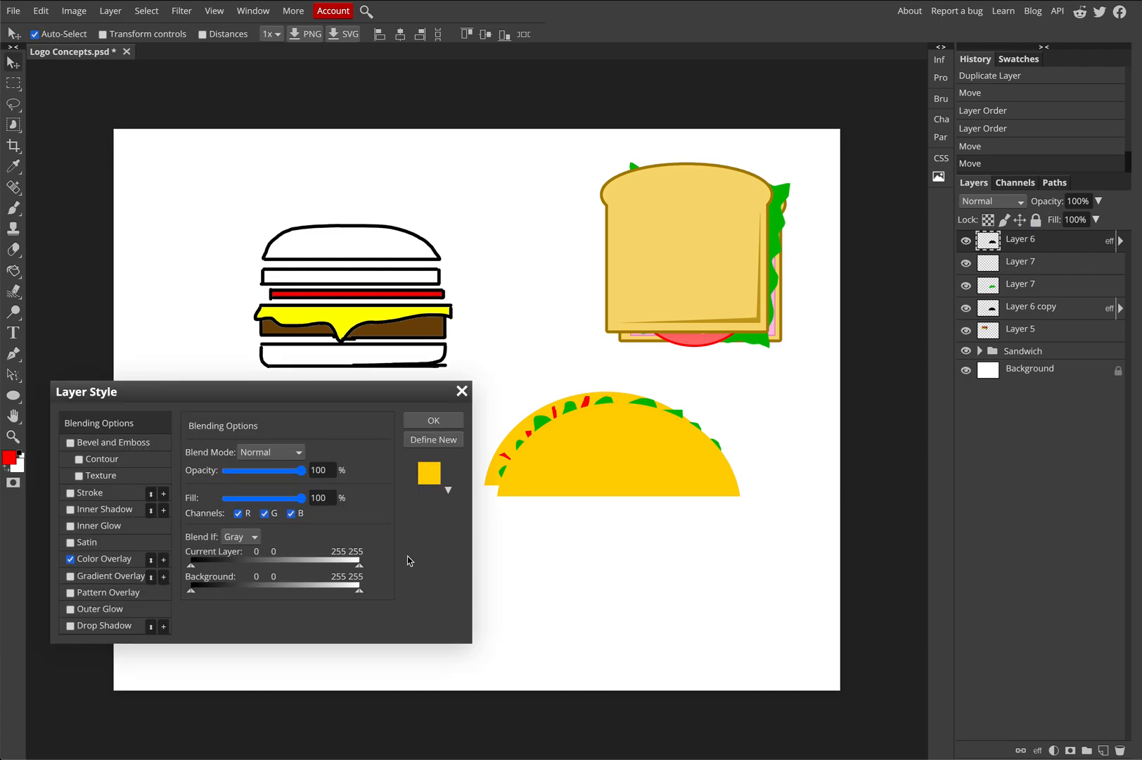
left_click(71, 493)
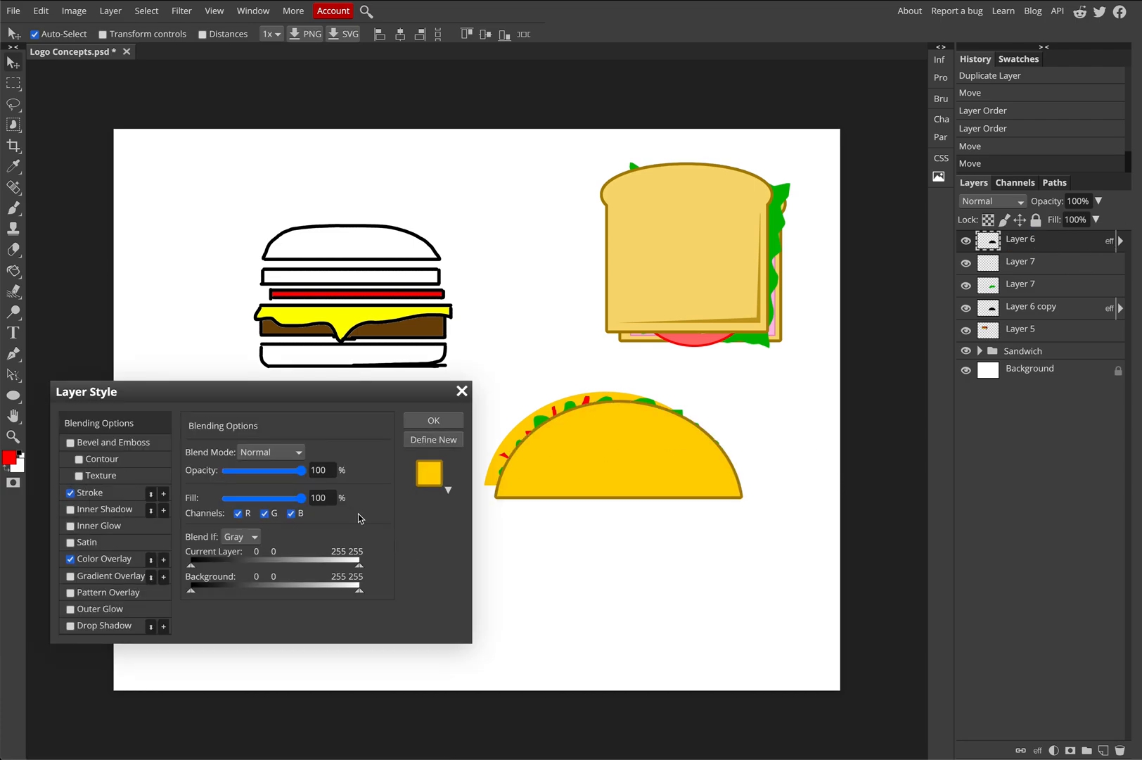
left_click(434, 420)
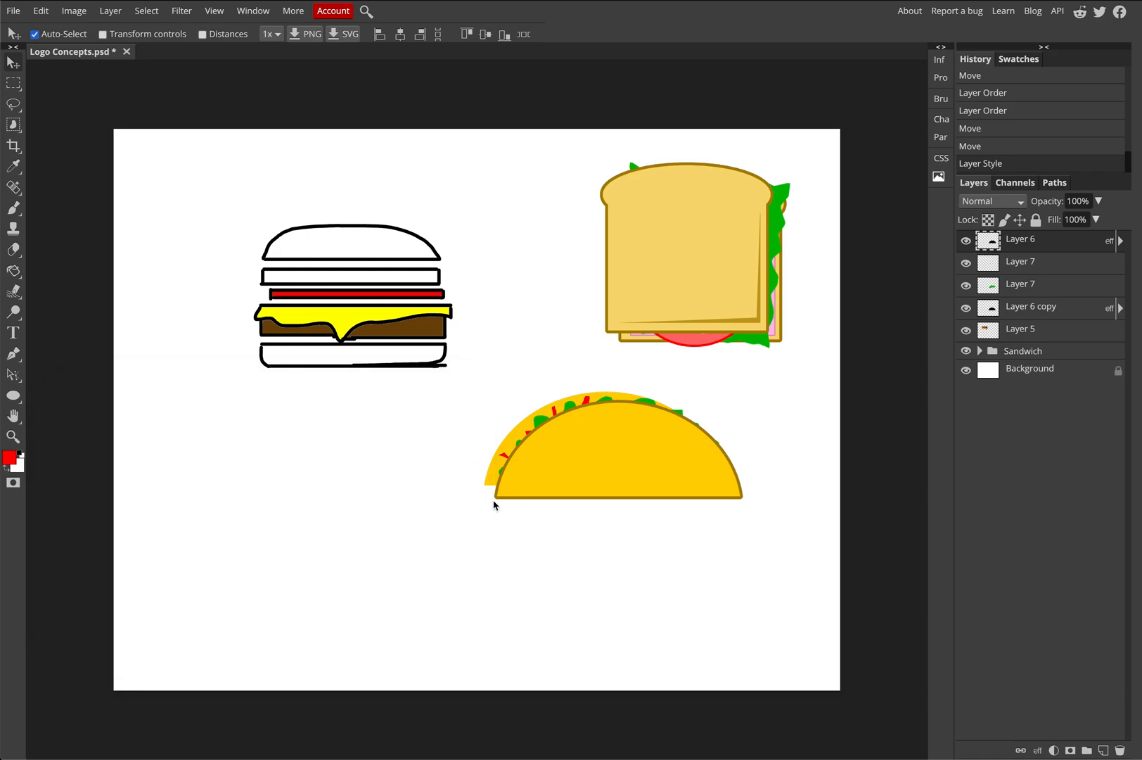
Step: Add a 13 px brown outside Stroke to the back taco shell, Layer 6 copy
left_click(489, 483)
double_click(1111, 311)
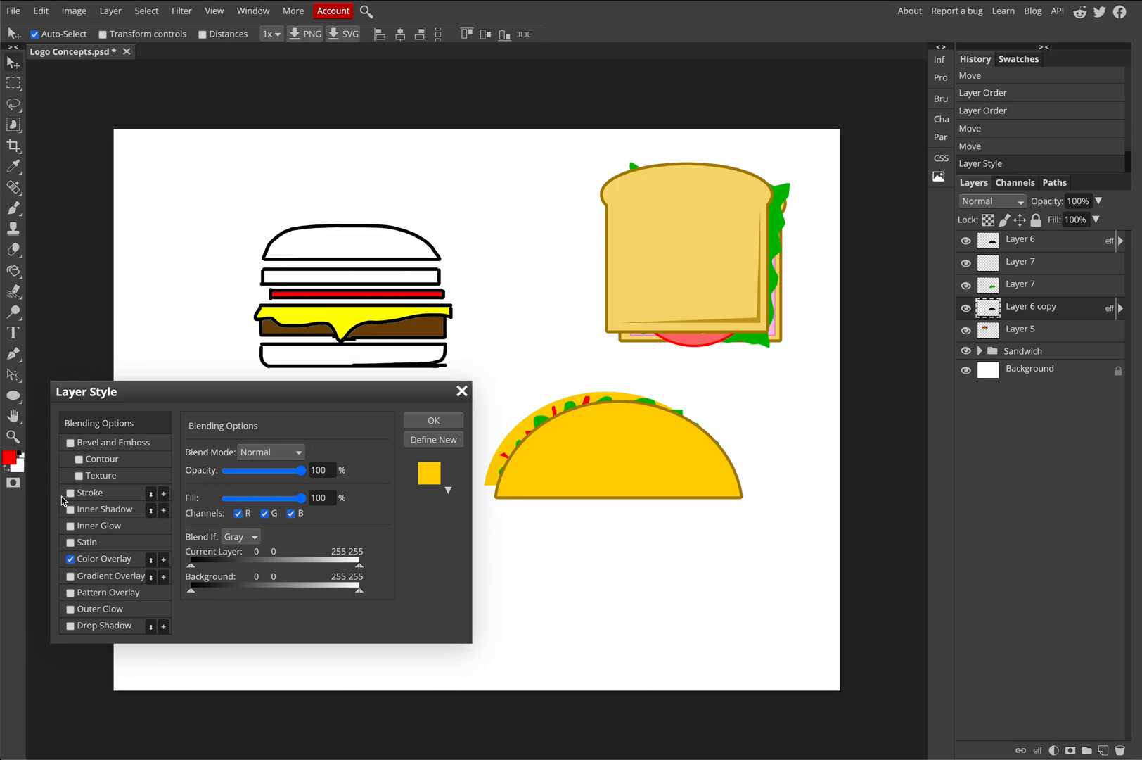
left_click(98, 493)
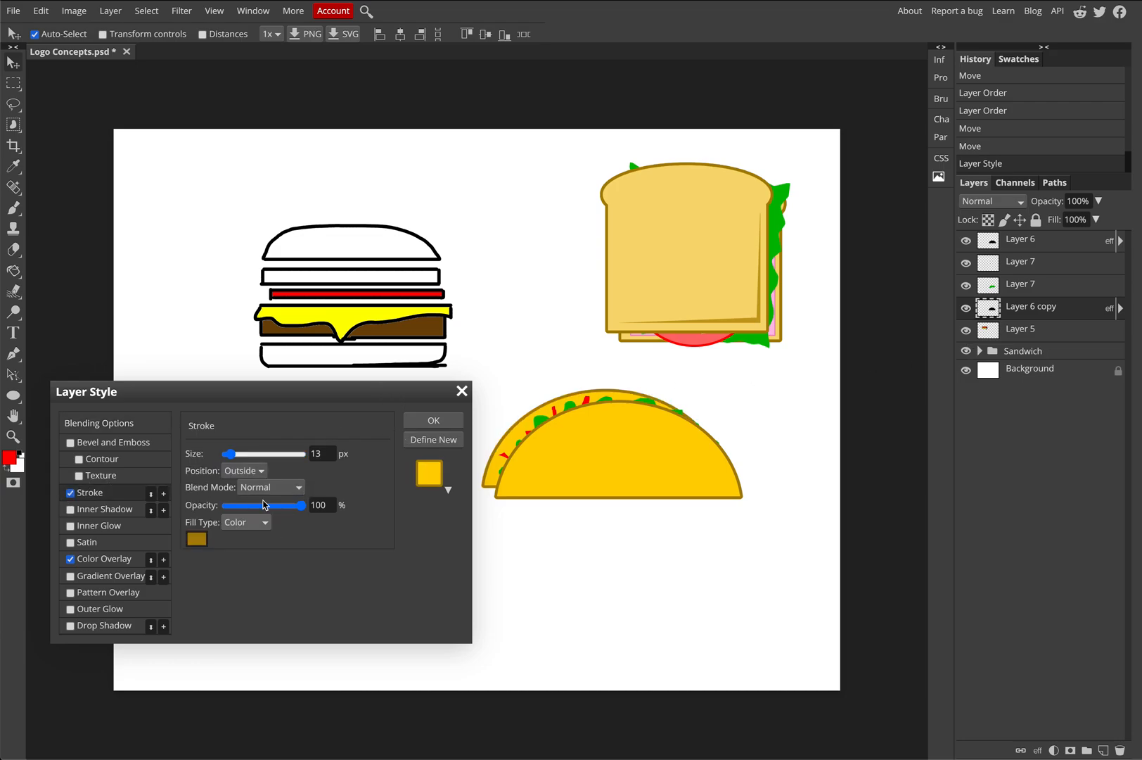
left_click(454, 420)
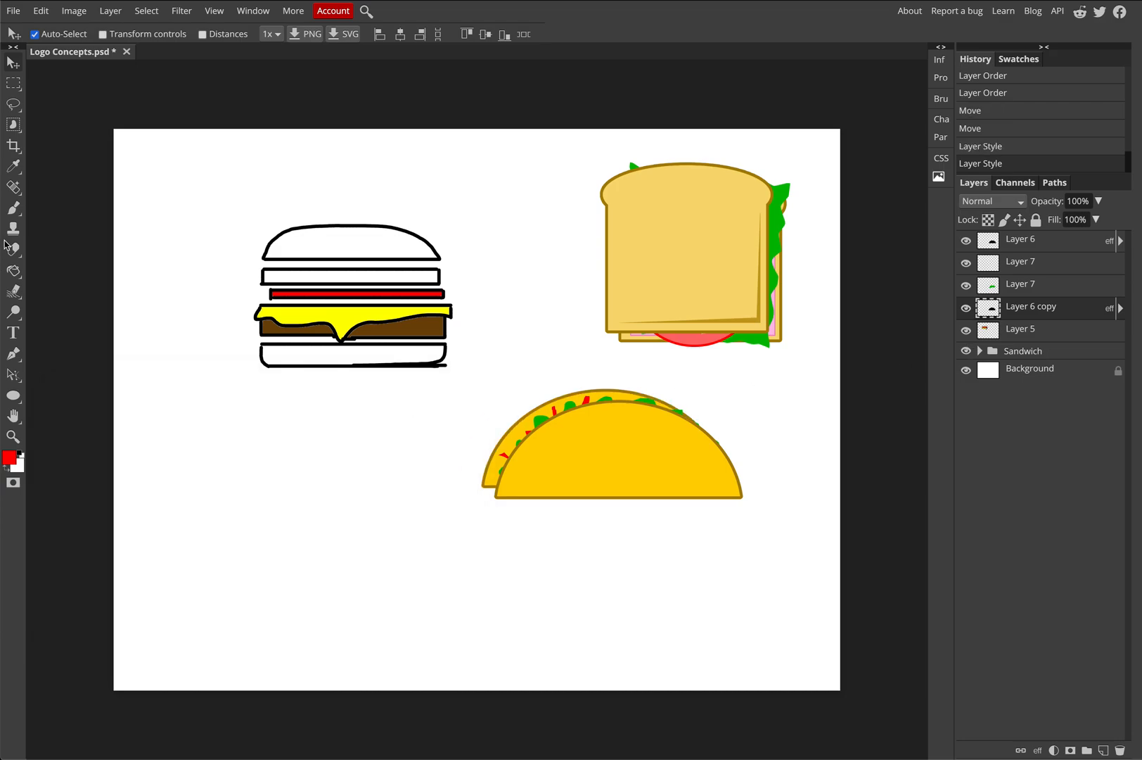
Step: Sample the taco shell's yellow as the foreground color
left_click(12, 273)
left_click(12, 166)
left_click(514, 485)
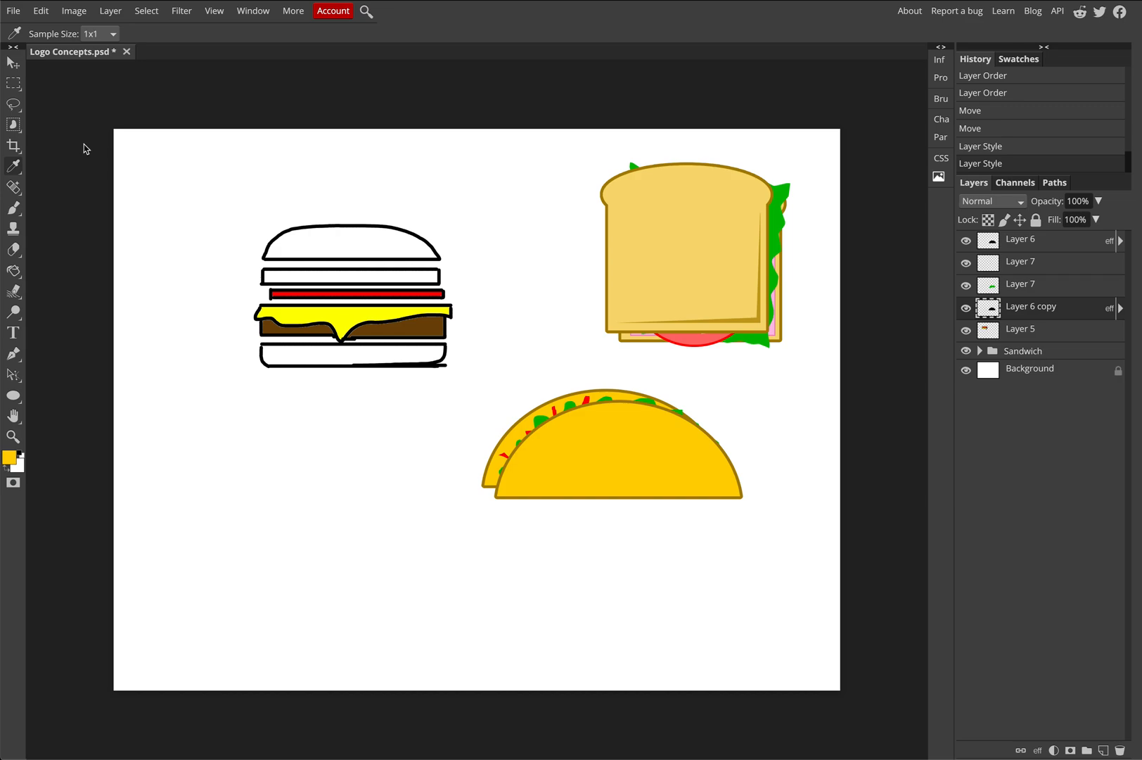
left_click(13, 62)
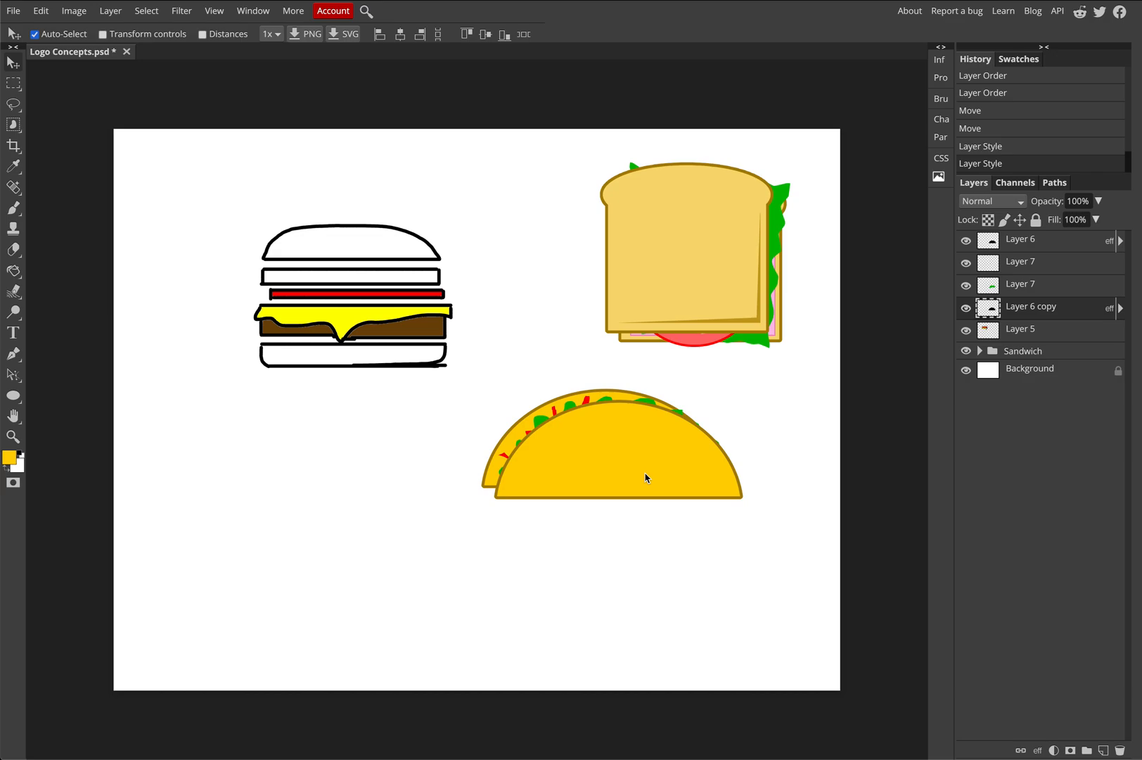
left_click(13, 104)
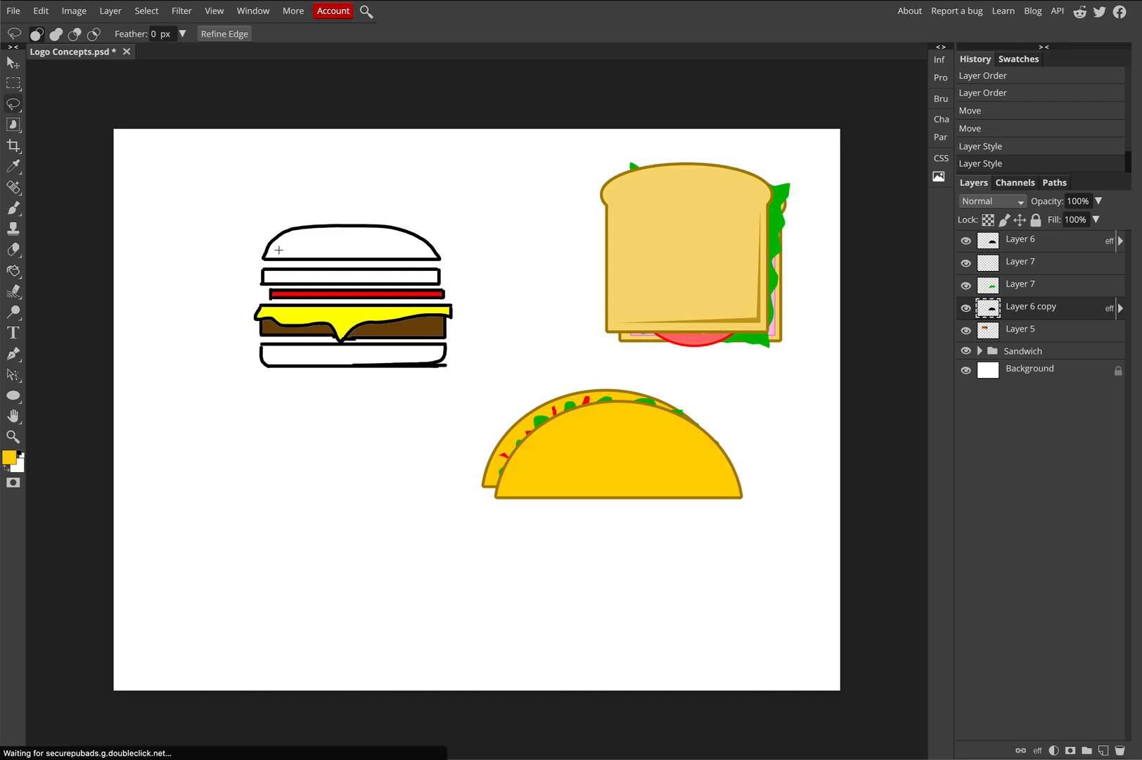
left_click(13, 63)
left_click_drag(221, 193, 441, 357)
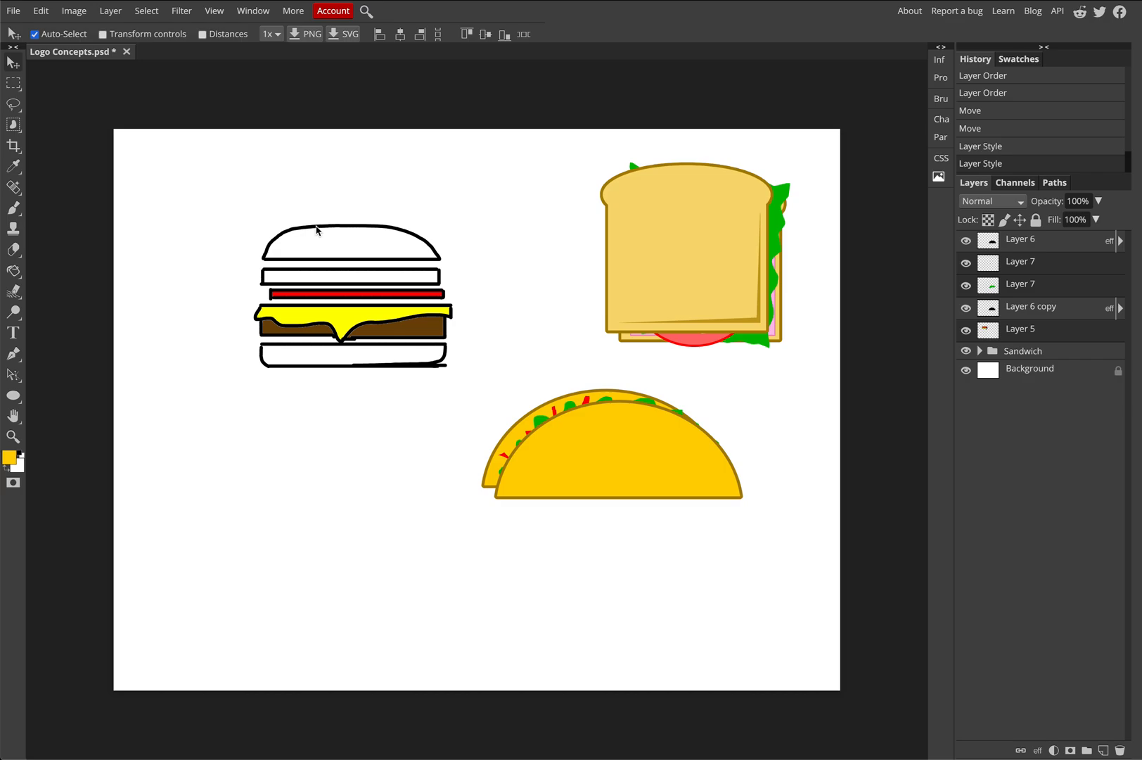
Step: Rename Layer 5 as burger
left_click(1018, 328)
double_click(1021, 330)
type("burger")
left_click(1030, 423)
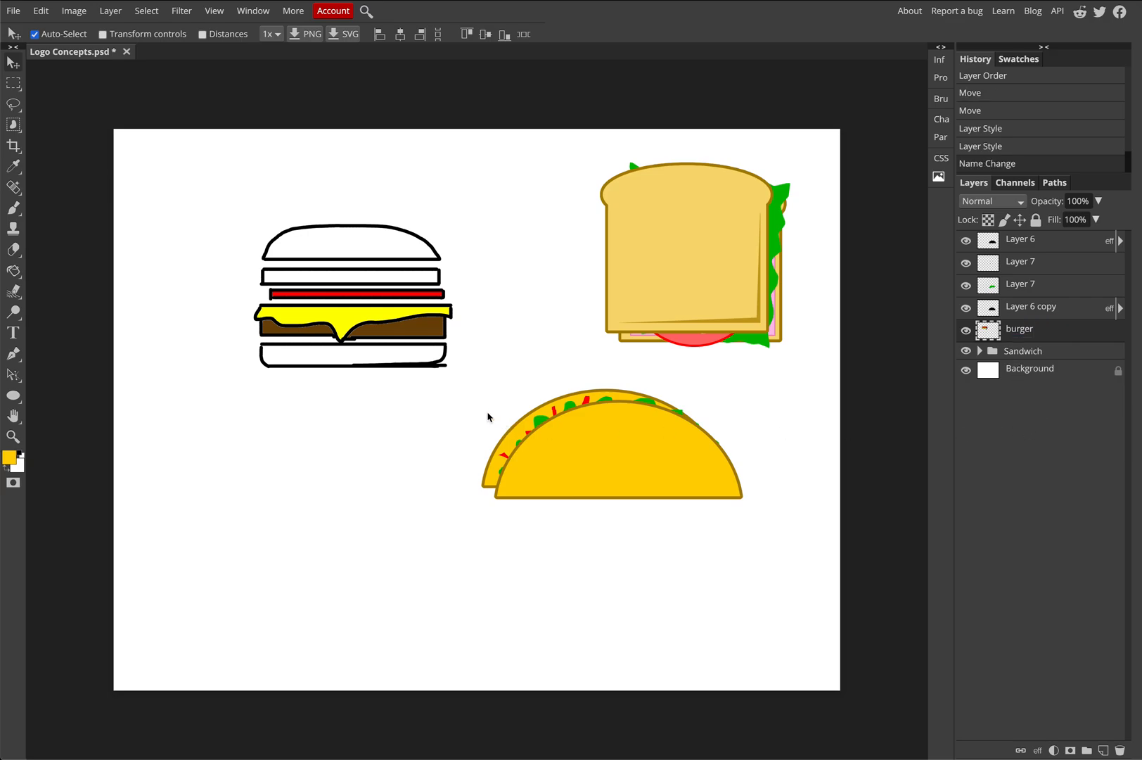
Step: Group the taco's layers into a folder, name it taco, and look through its contents
left_click(714, 513)
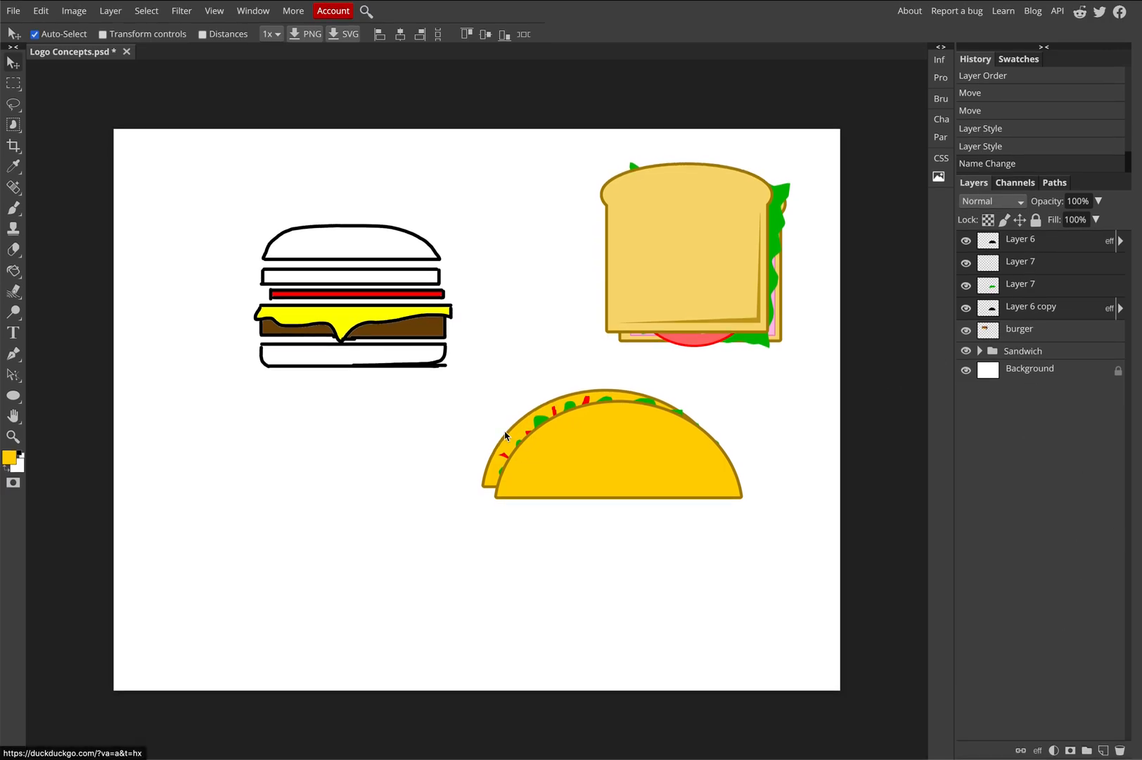
left_click_drag(467, 392, 672, 469)
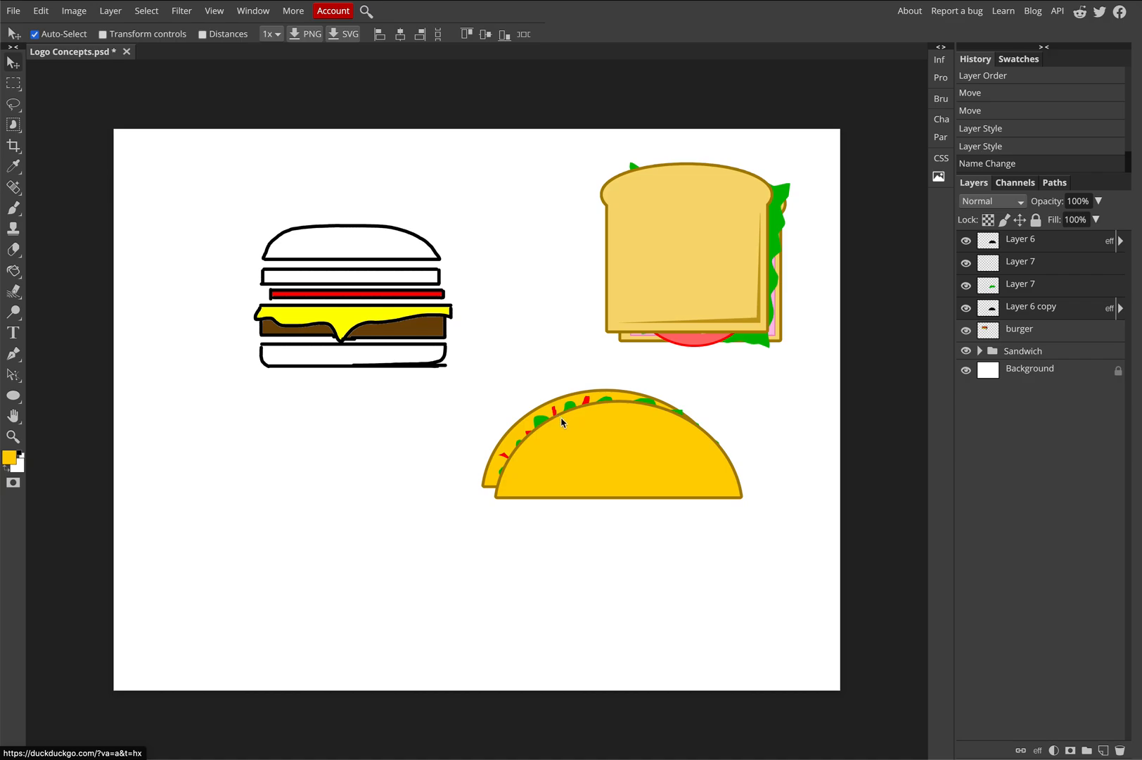
left_click(1088, 750)
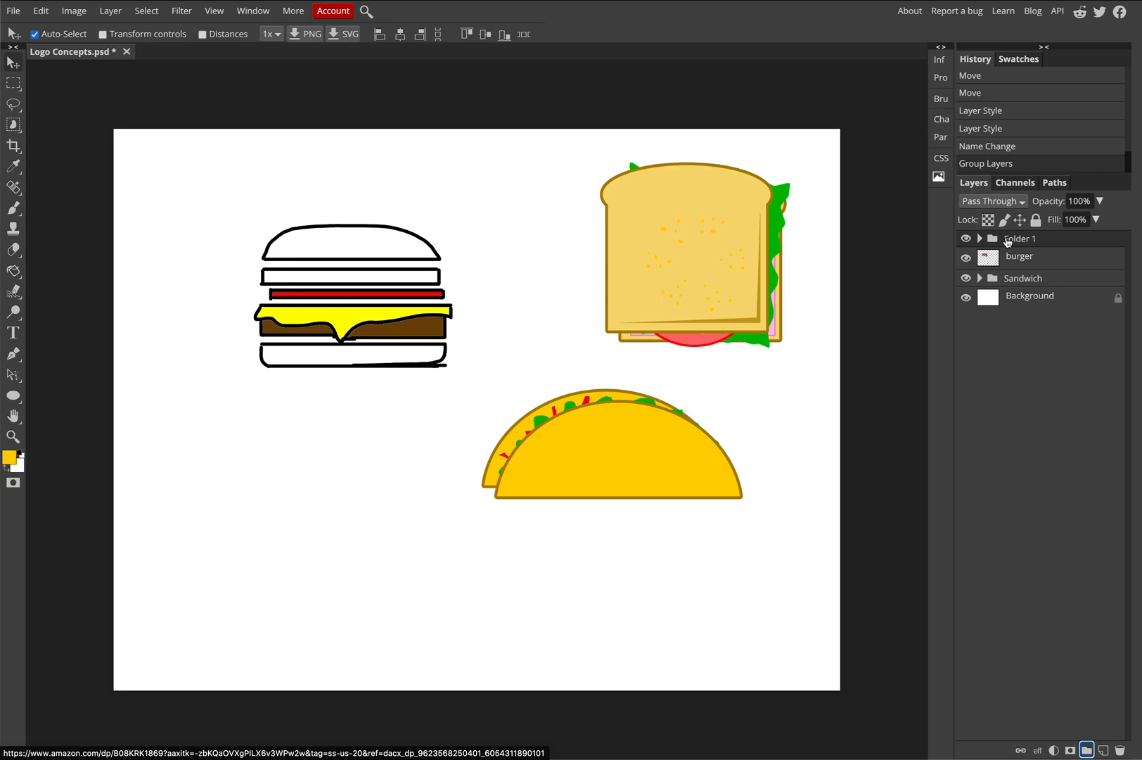
double_click(1007, 240)
type("rtaco")
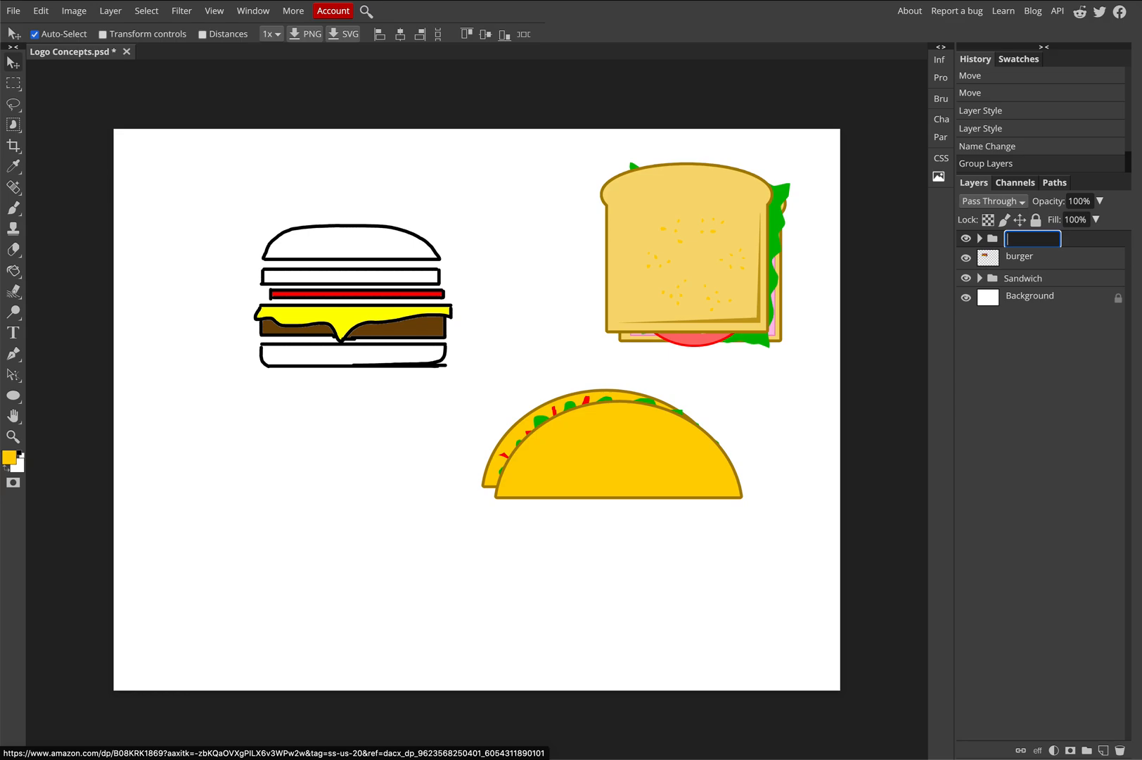
key("Return")
left_click(980, 238)
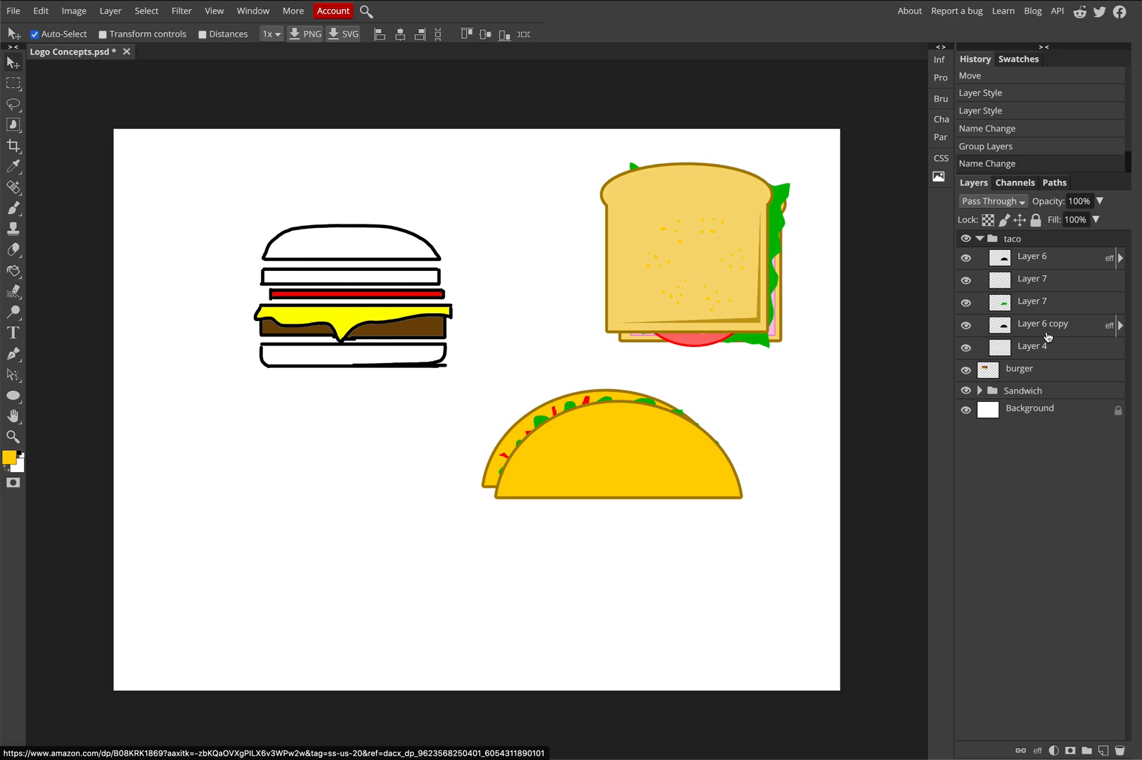
left_click(981, 239)
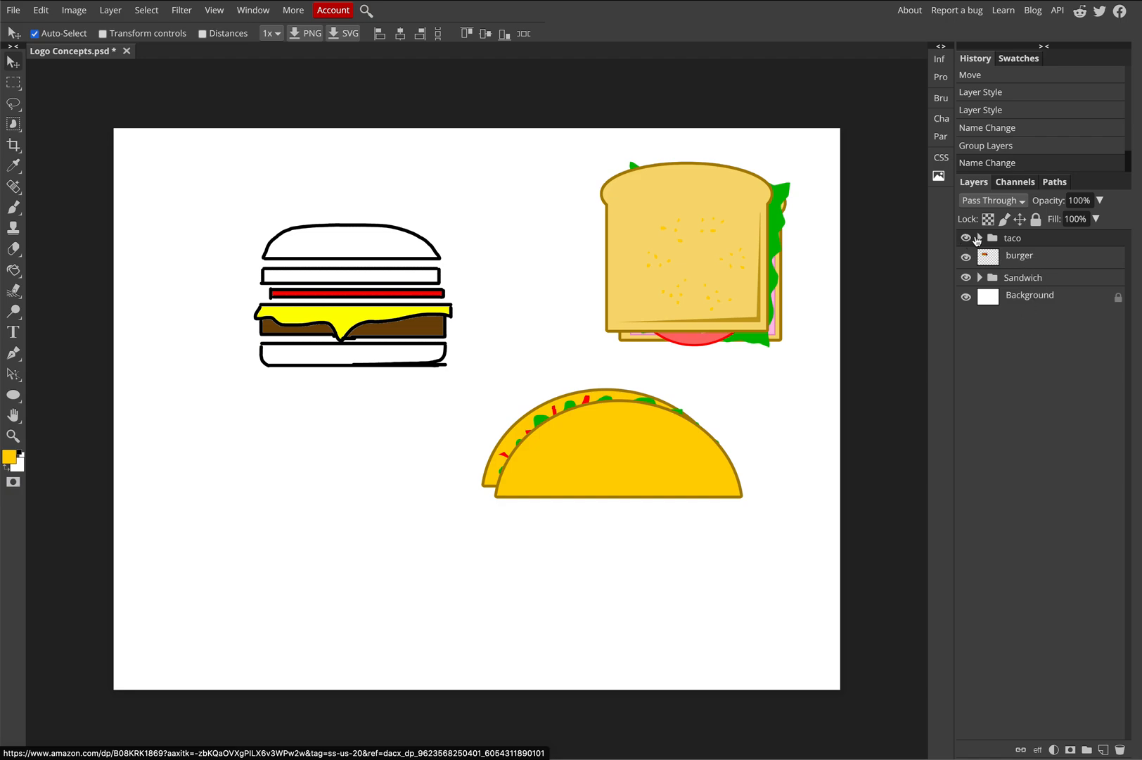
Step: Move the whole taco up and to the right so it sits beneath the sandwich
left_click(13, 83)
left_click(13, 62)
left_click(645, 482)
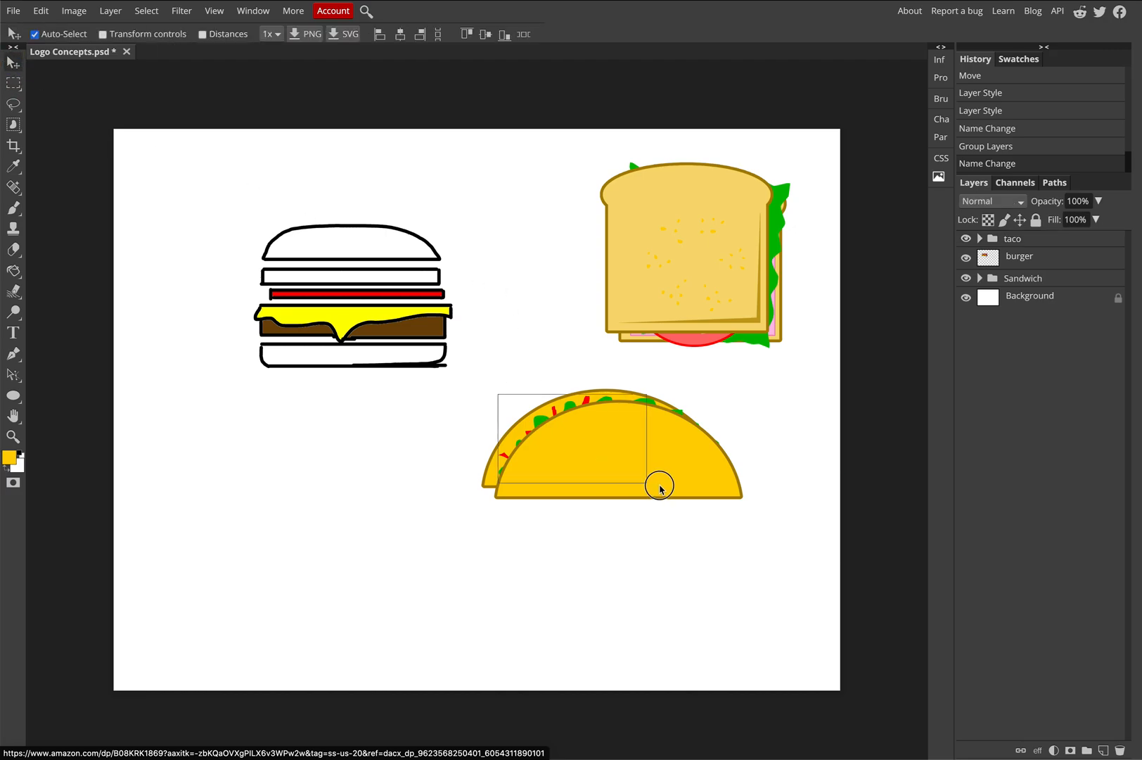
left_click_drag(595, 466, 641, 446)
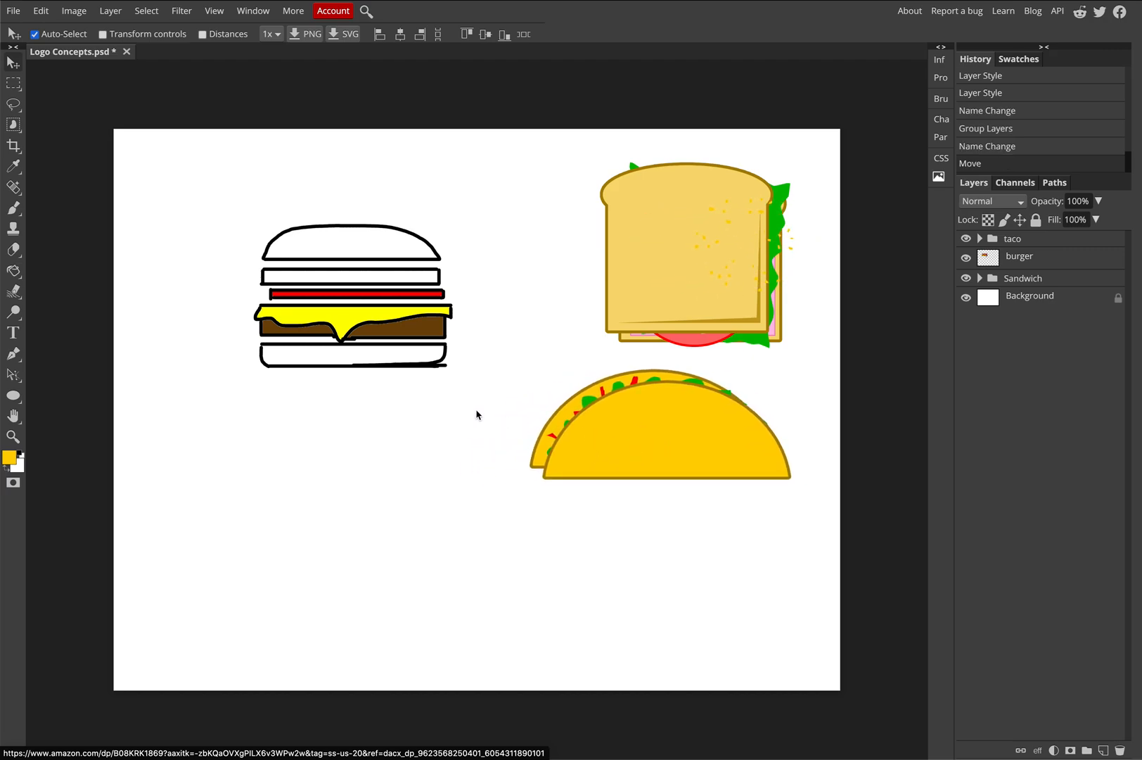
Step: Move the burger down into the canvas's lower-right area, directly below the taco
left_click_drag(236, 224, 340, 346)
left_click(355, 345)
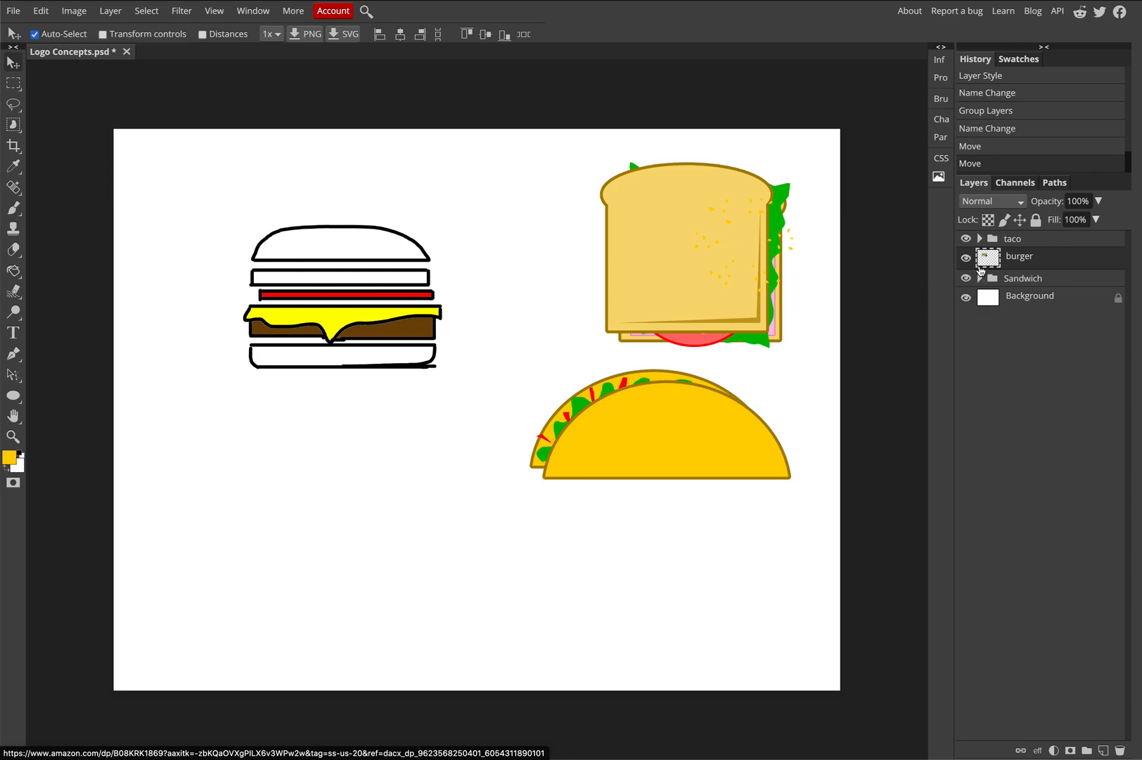
left_click(981, 241)
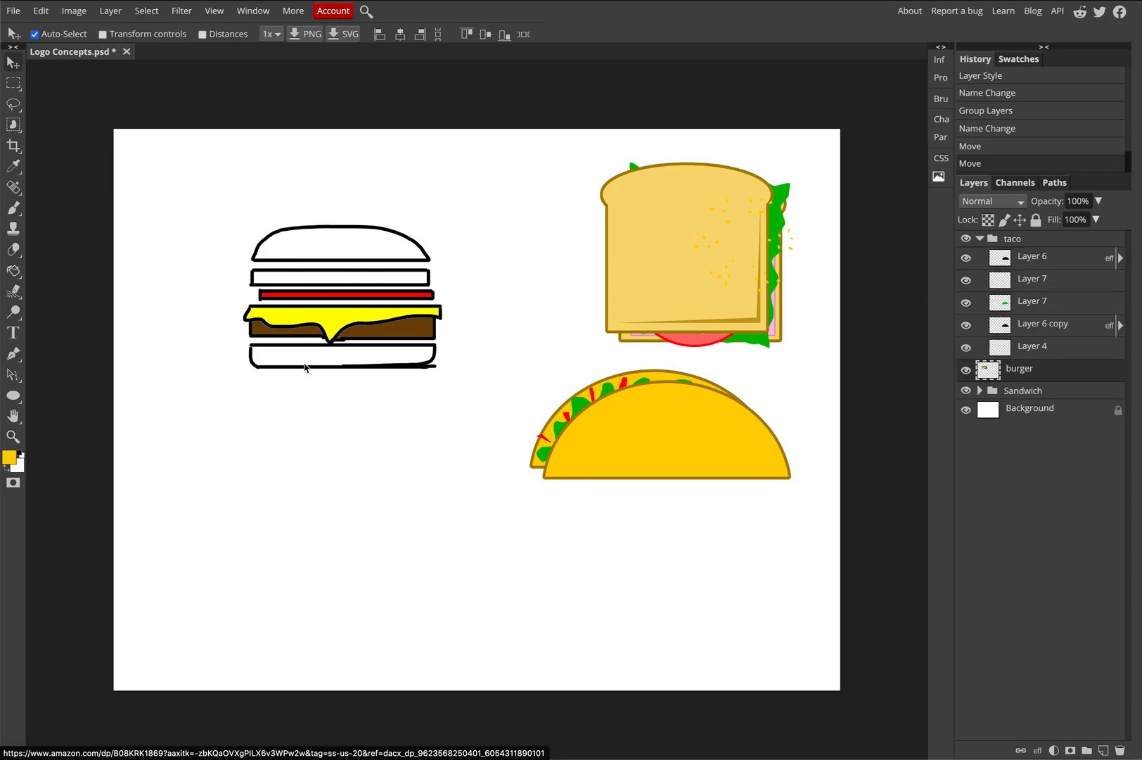
left_click_drag(352, 326, 704, 619)
left_click(410, 400)
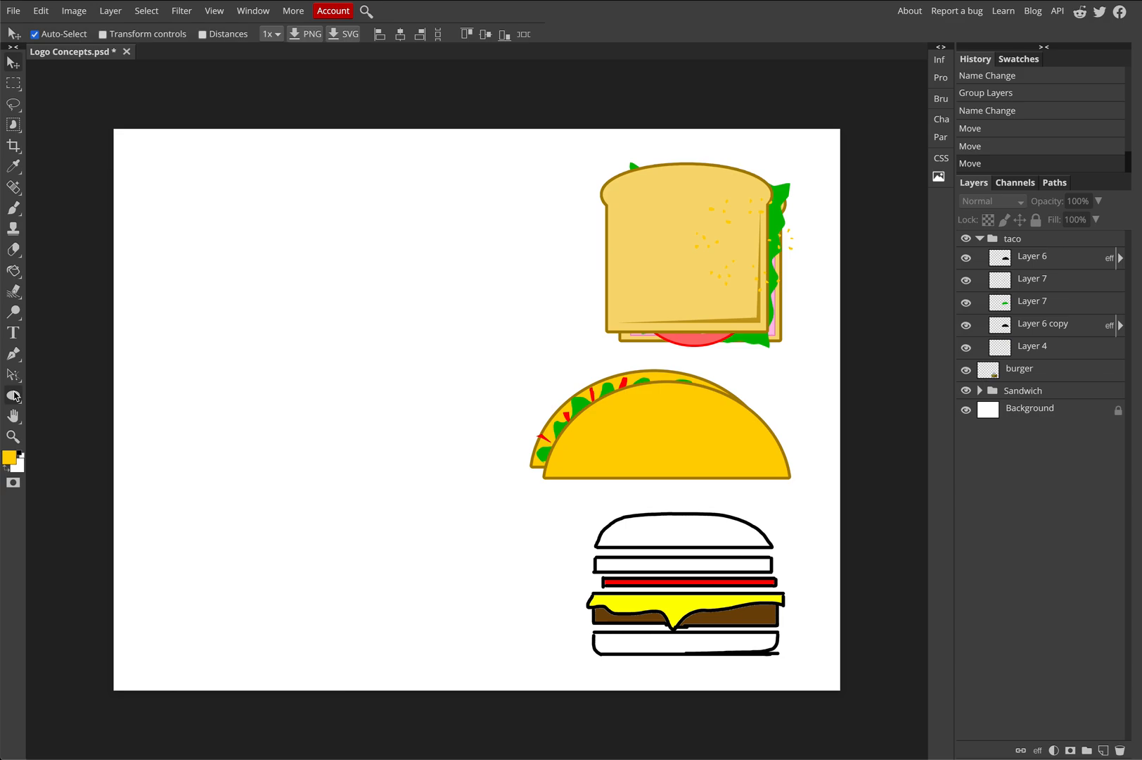
Step: Draw a closed, curved freeform shape with the Pen tool in the canvas's empty upper-left area
left_click(12, 355)
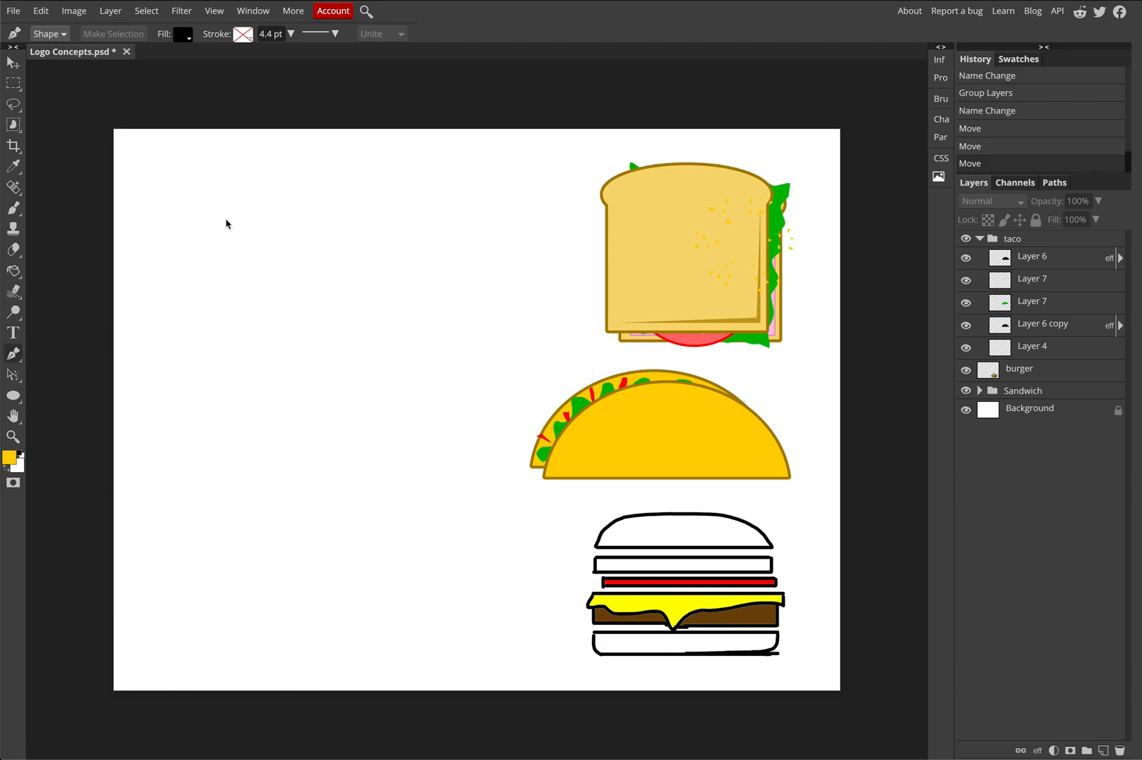
left_click(206, 205)
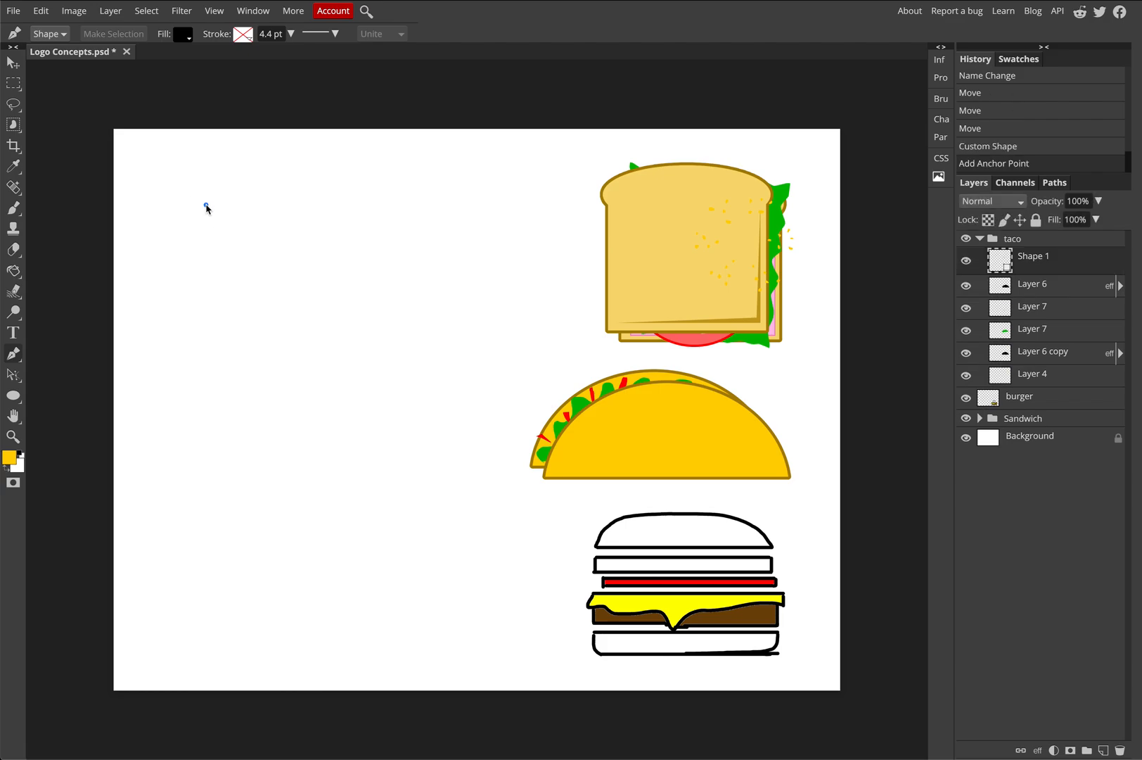
left_click_drag(325, 219, 420, 194)
left_click_drag(389, 265, 369, 301)
left_click_drag(293, 277, 232, 308)
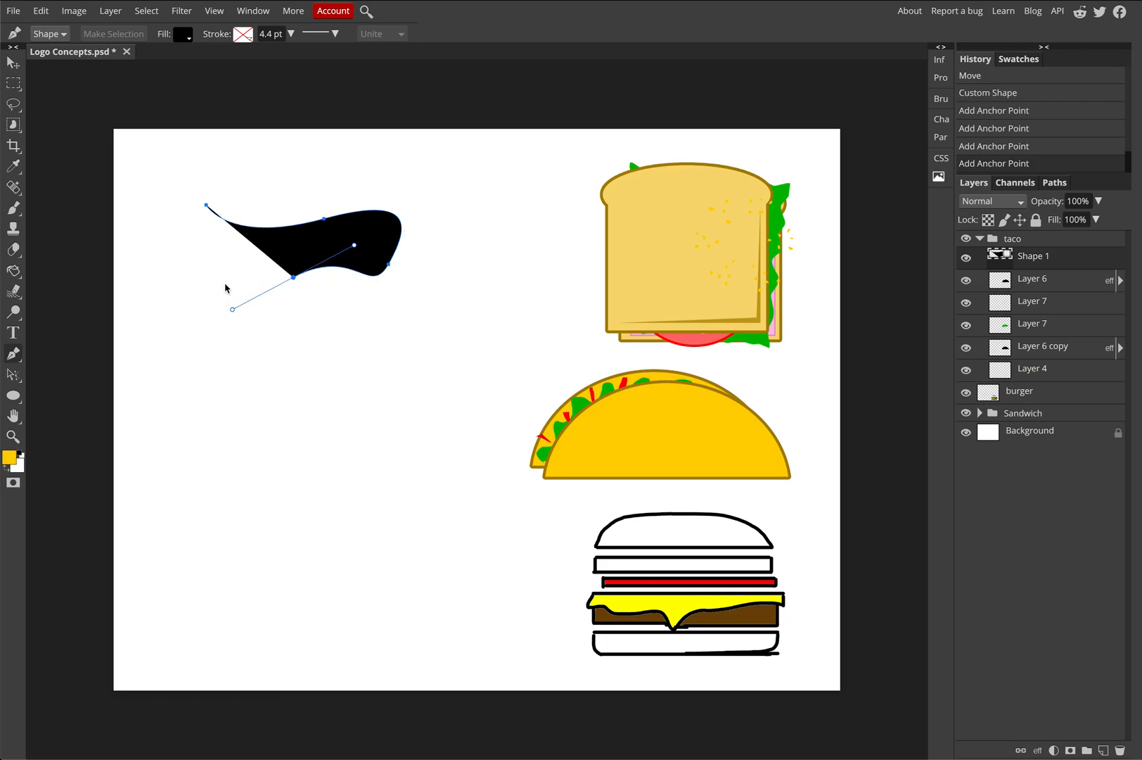
mouse_move(214, 255)
left_mouse_down()
mouse_move(219, 225)
mouse_move(160, 211)
mouse_move(203, 204)
mouse_move(234, 256)
left_mouse_up()
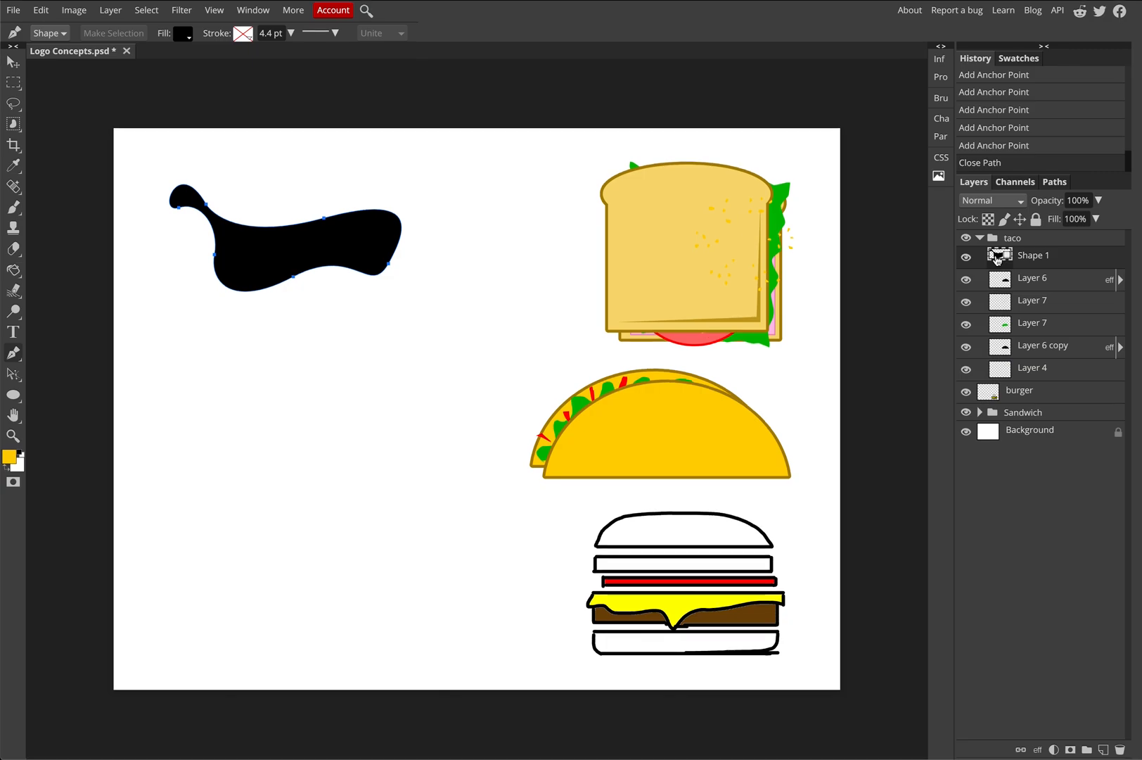
Step: Move the Shape 1 layer out of the taco folder to the top and set its fill to white (ffffff)
left_click_drag(998, 259, 1036, 237)
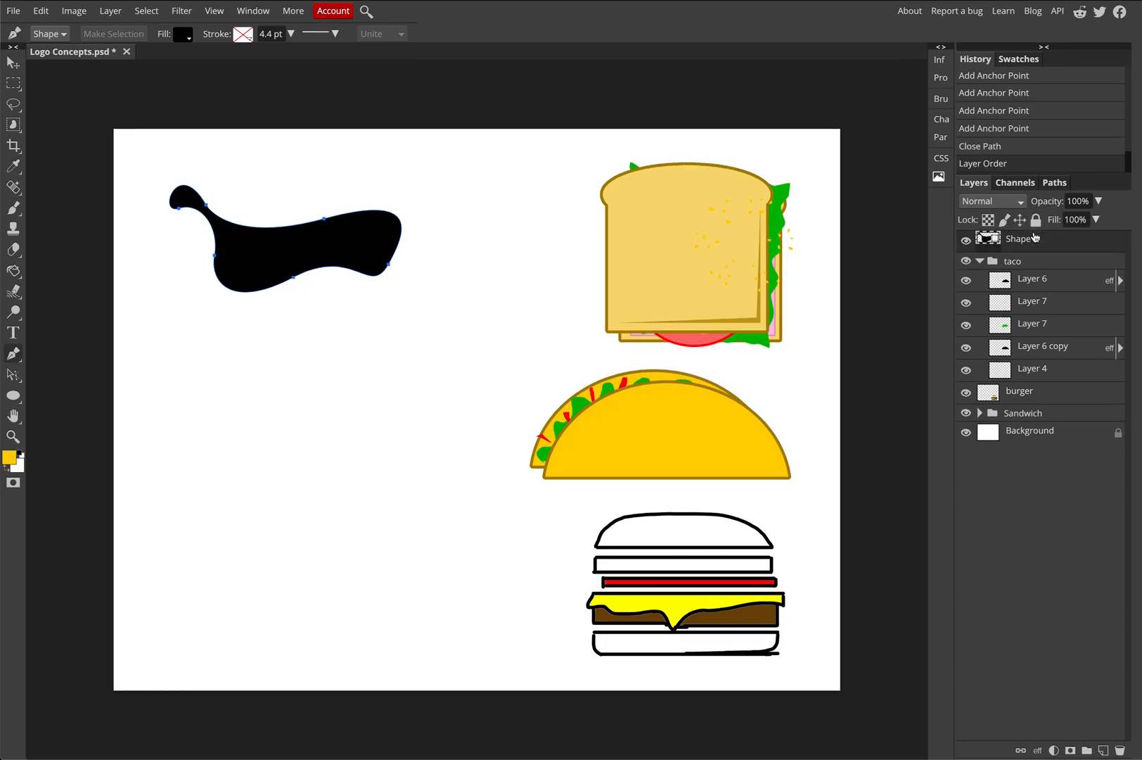
double_click(989, 241)
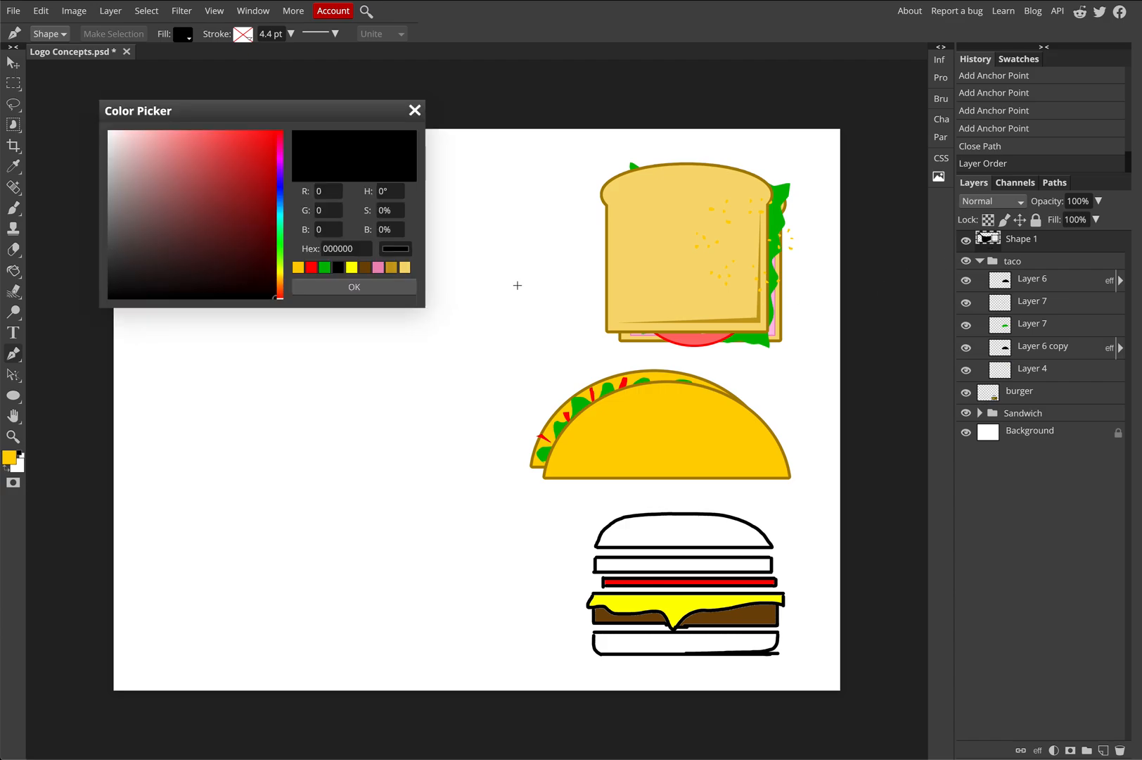
left_click_drag(220, 112, 562, 116)
mouse_move(530, 188)
left_mouse_down()
mouse_move(576, 163)
mouse_move(595, 123)
left_mouse_up()
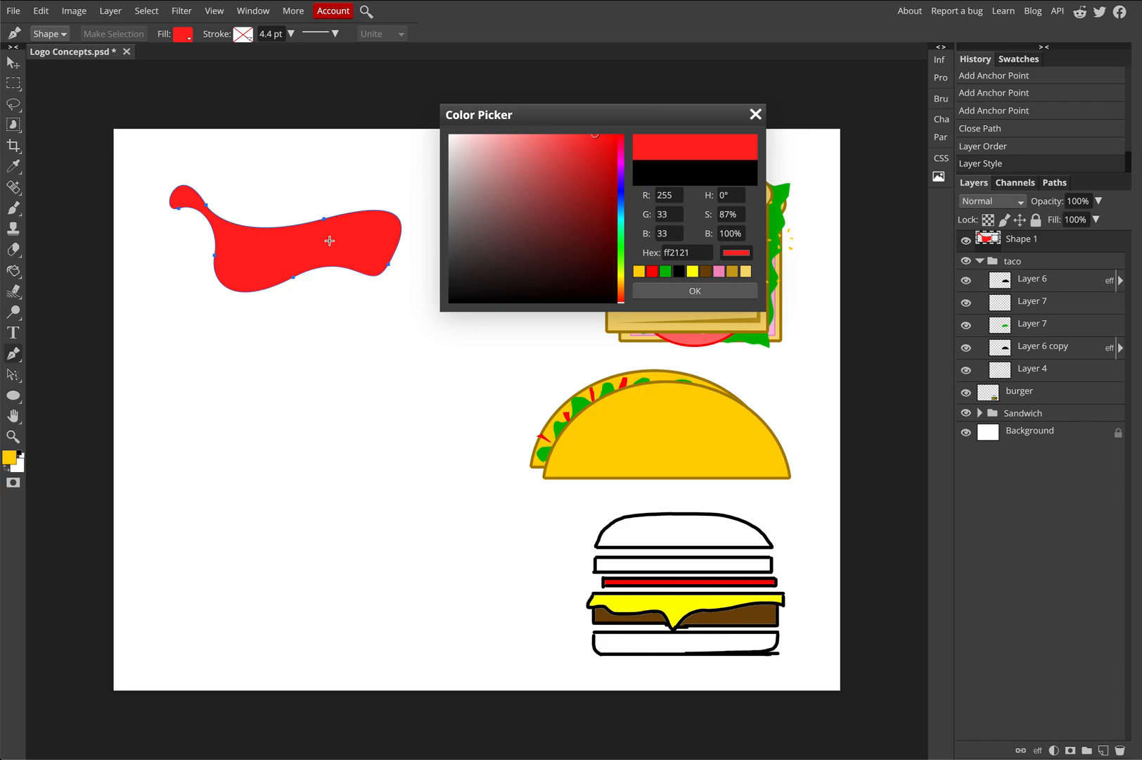
mouse_move(576, 212)
left_mouse_down()
mouse_move(401, 122)
mouse_move(475, 186)
mouse_move(502, 183)
mouse_move(426, 123)
left_mouse_up()
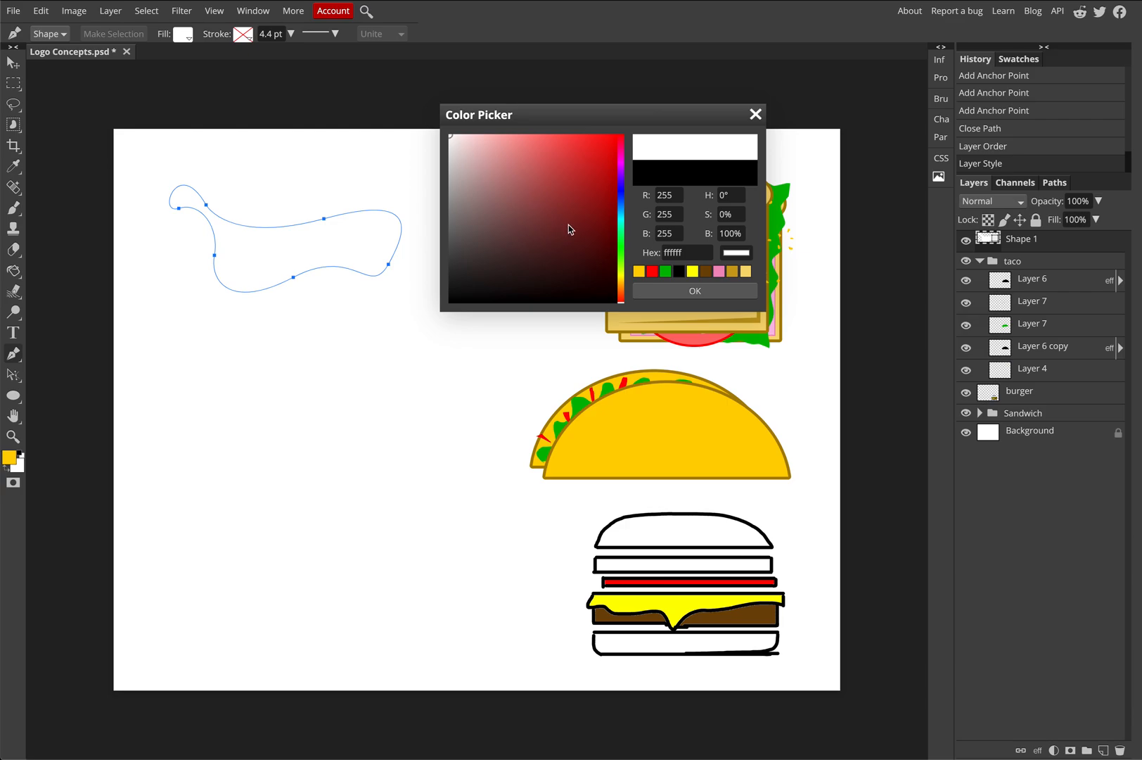
left_click(695, 295)
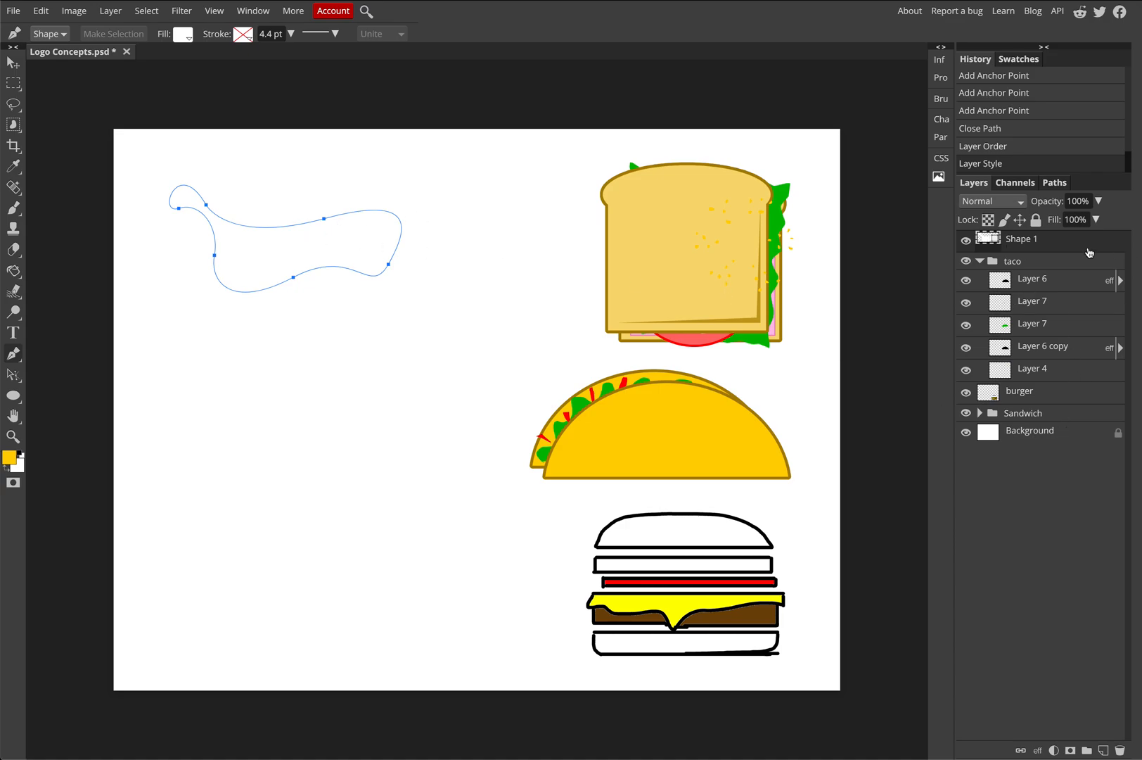
Step: Add a 13 px outside Stroke in black (000000) to Shape 1
left_click(1038, 750)
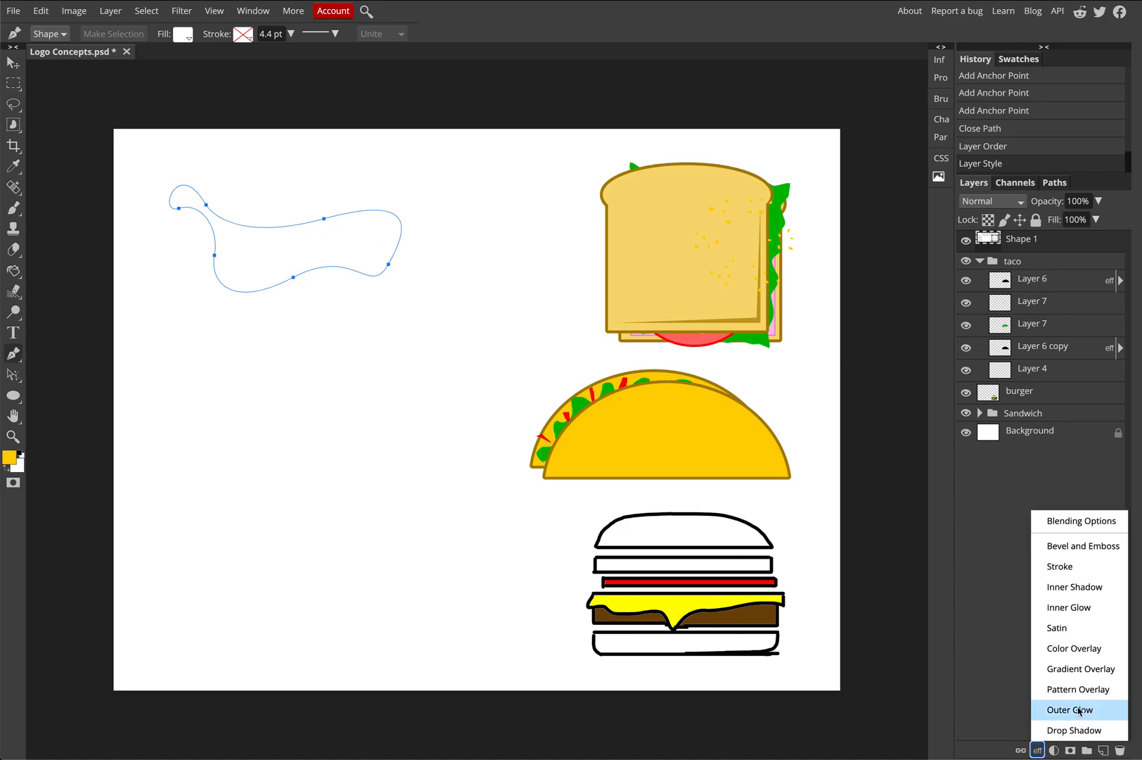
left_click(1060, 570)
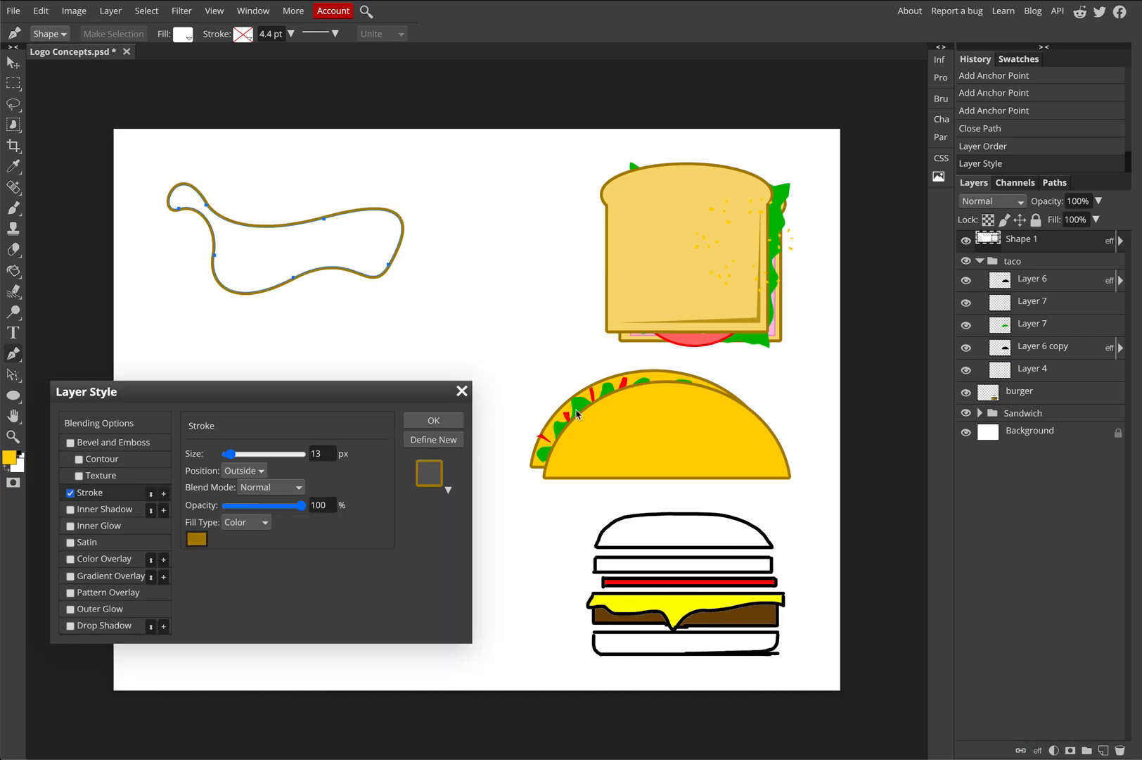
mouse_move(264, 406)
left_mouse_down()
mouse_move(552, 391)
mouse_move(579, 350)
left_mouse_up()
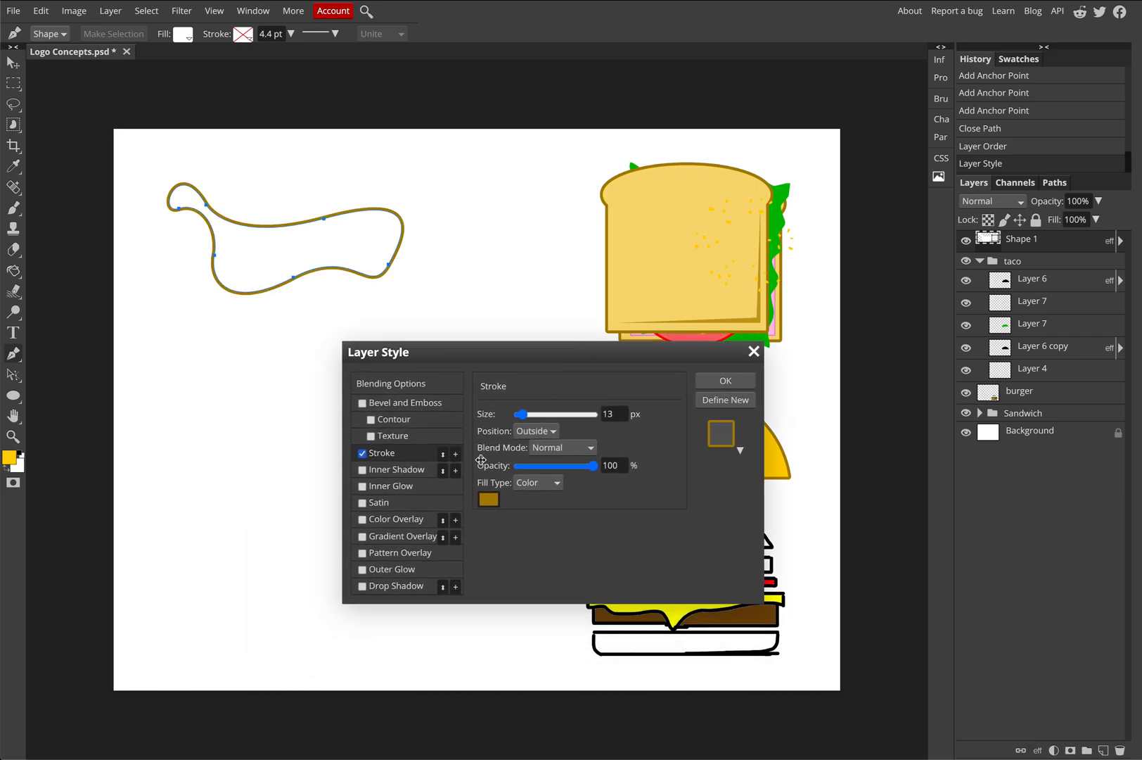
left_click(490, 500)
left_click_drag(527, 288, 526, 310)
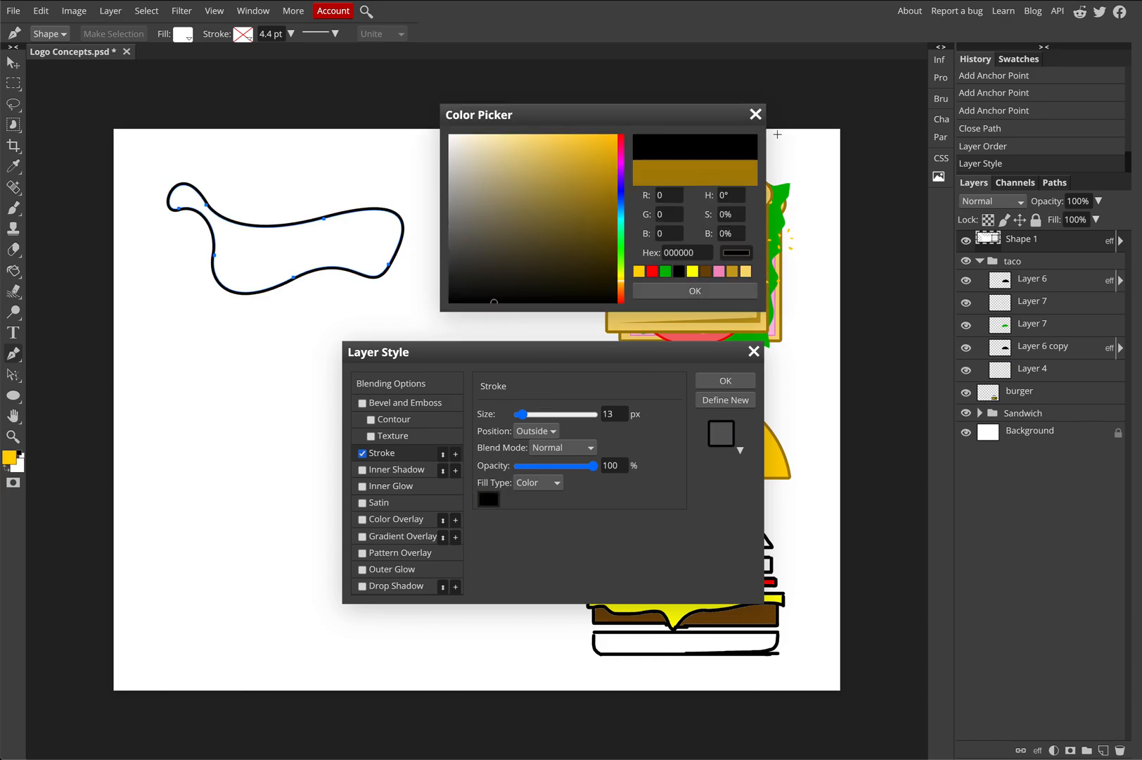
left_click(704, 292)
left_click(728, 380)
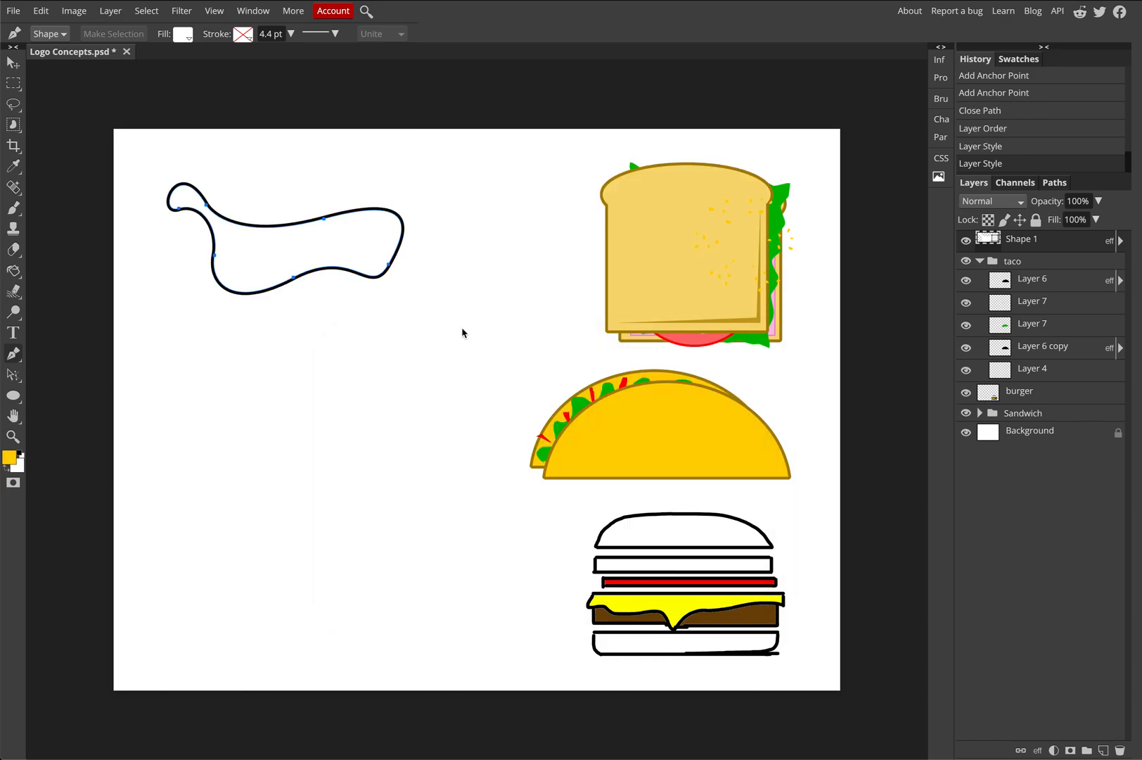
left_click(13, 83)
left_click(135, 97)
left_click(13, 104)
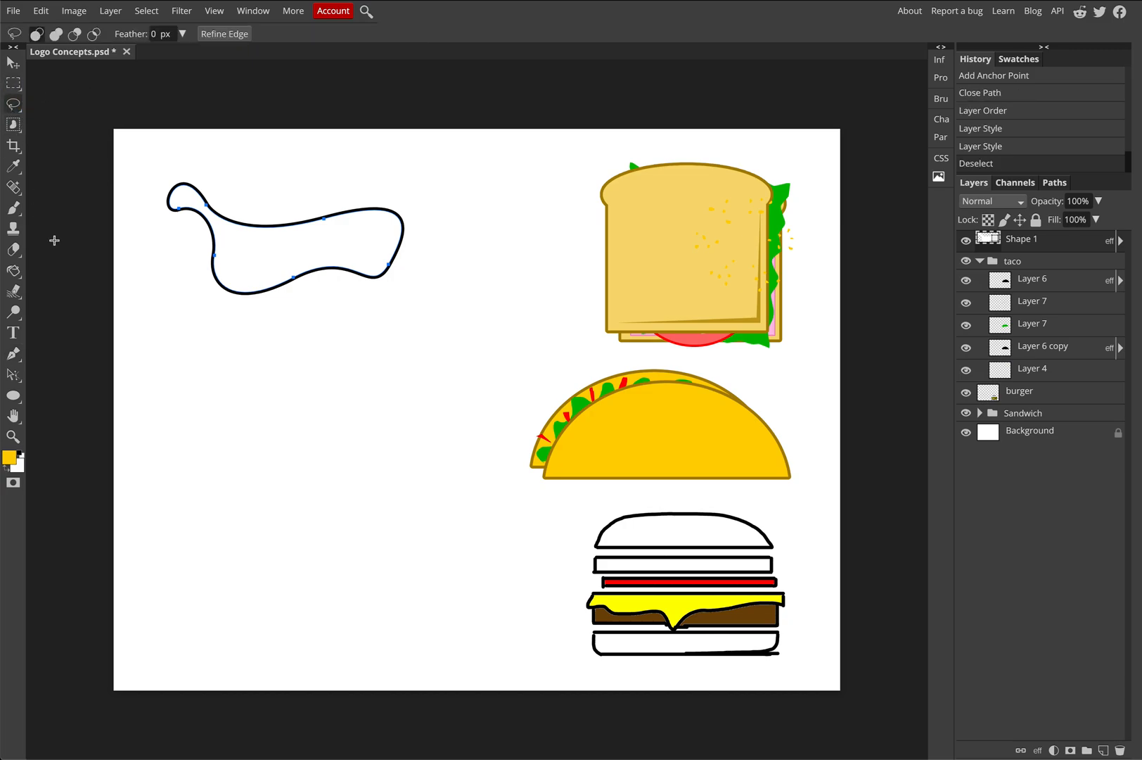
left_click(12, 353)
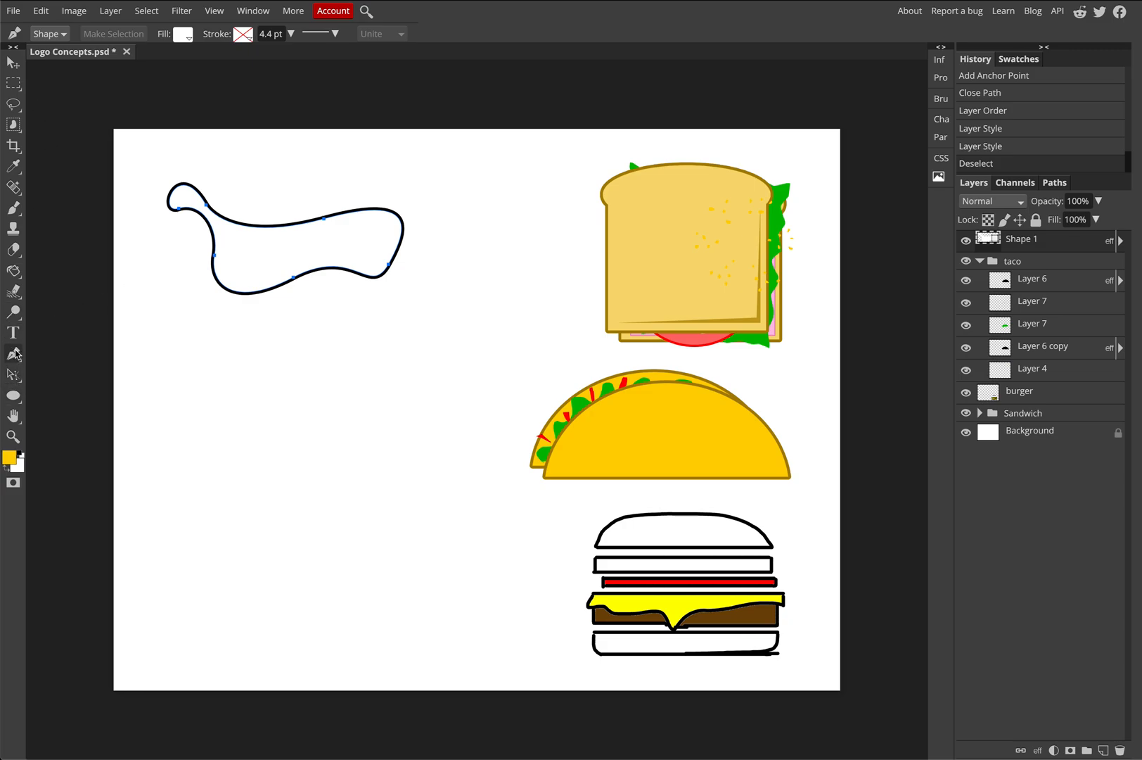
Step: Shift the anchor in the middle of the outlined shape's lower edge slightly and adjust its curve handles with Direct Select
right_click(12, 375)
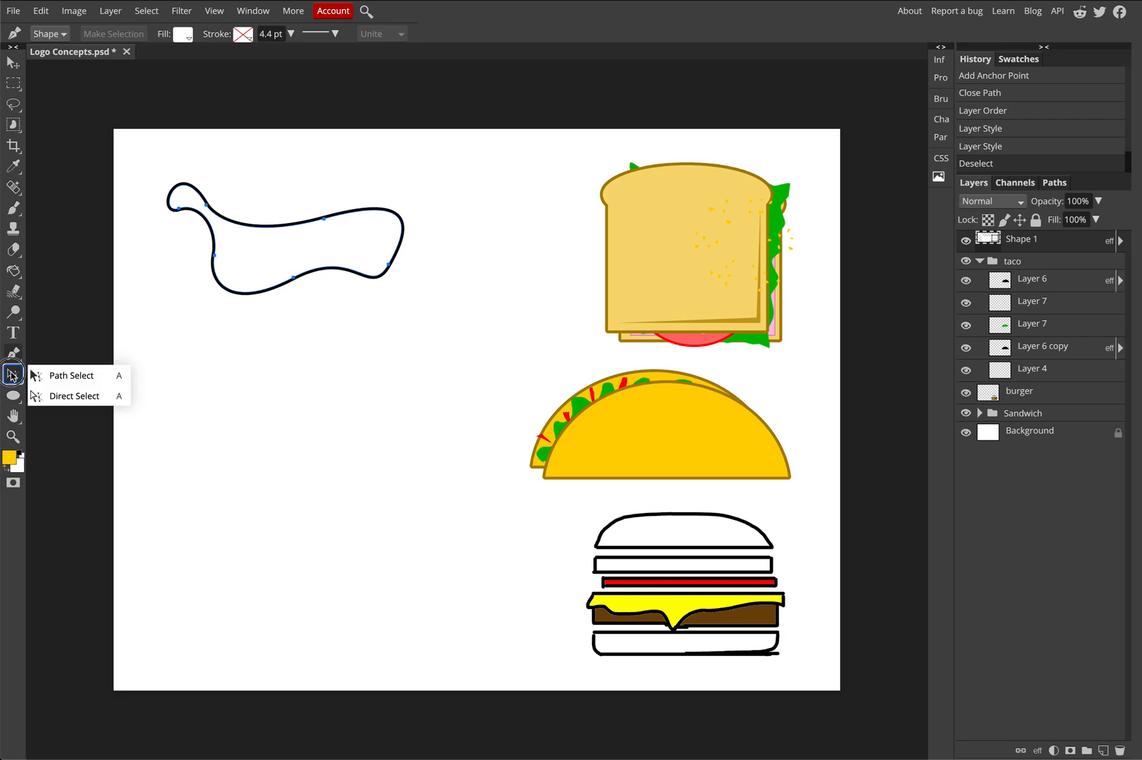
left_click(73, 400)
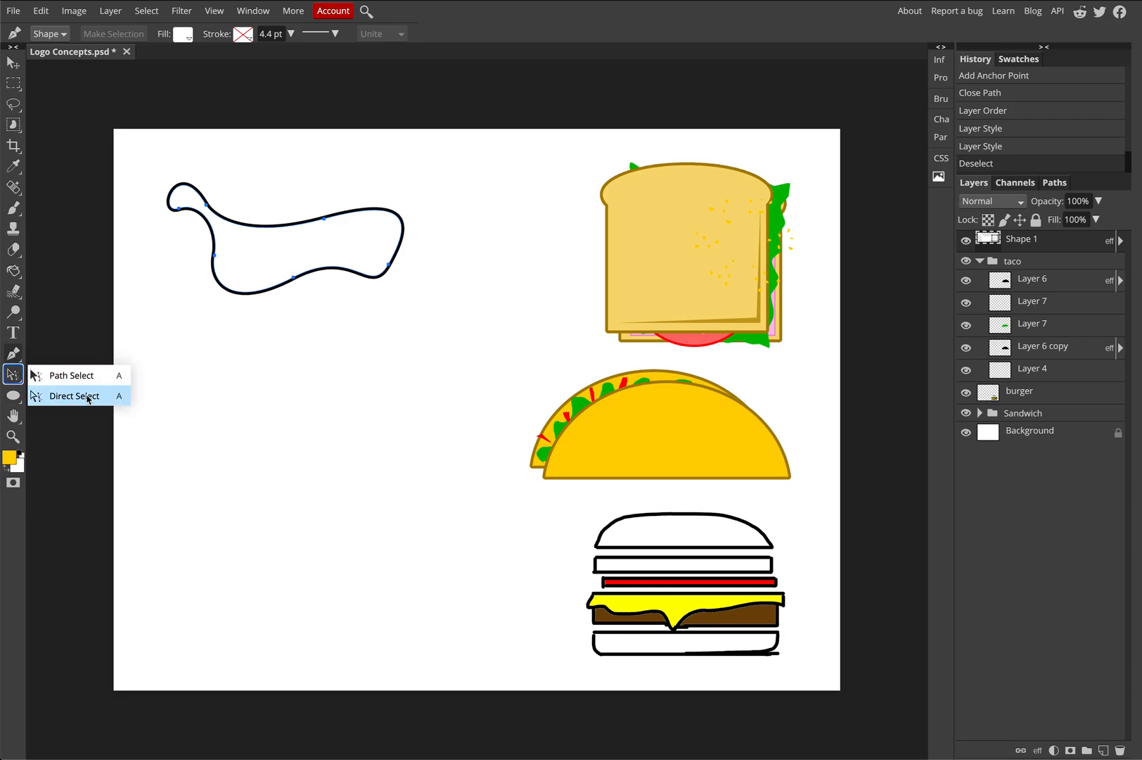
left_click(73, 395)
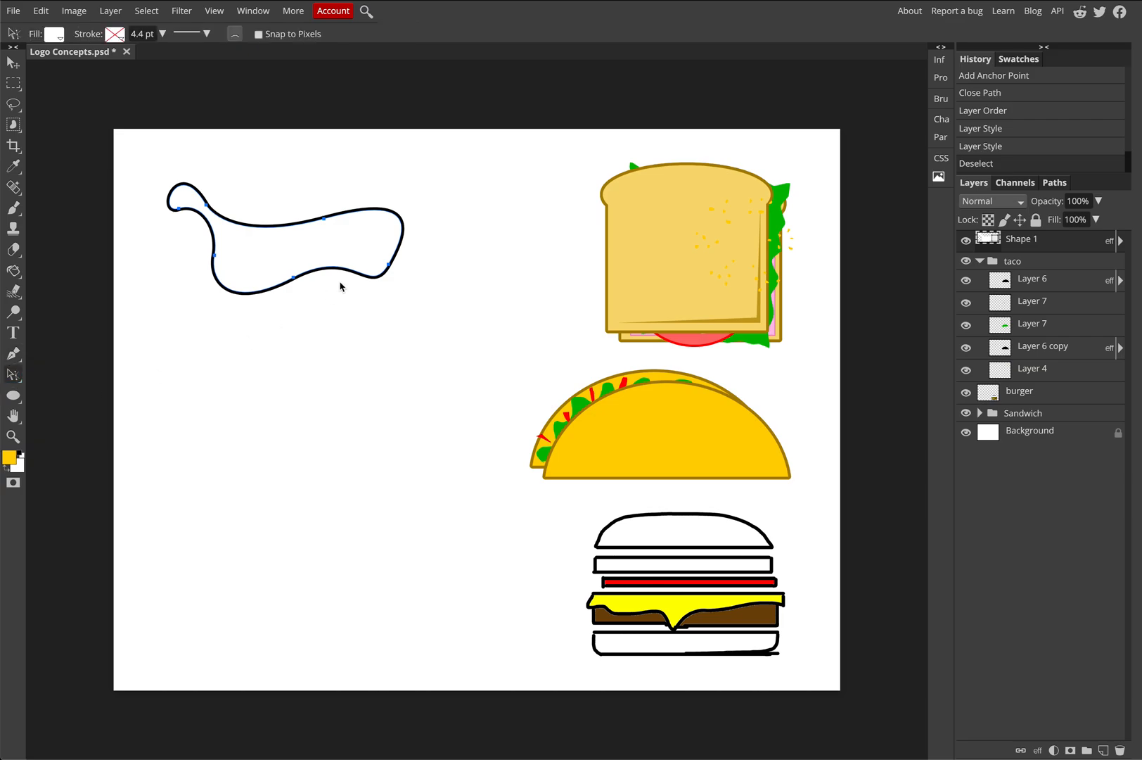
left_click(294, 278)
mouse_move(294, 280)
left_mouse_down()
mouse_move(295, 315)
mouse_move(290, 278)
left_mouse_up()
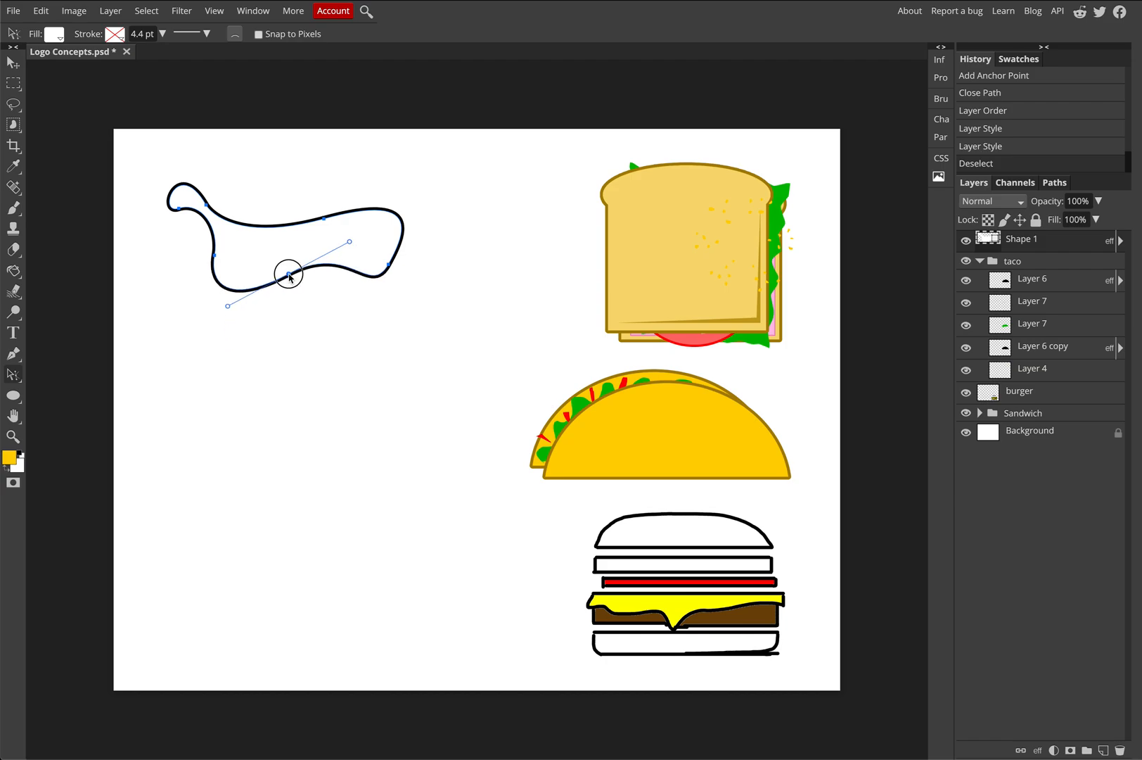
left_click_drag(228, 307, 252, 310)
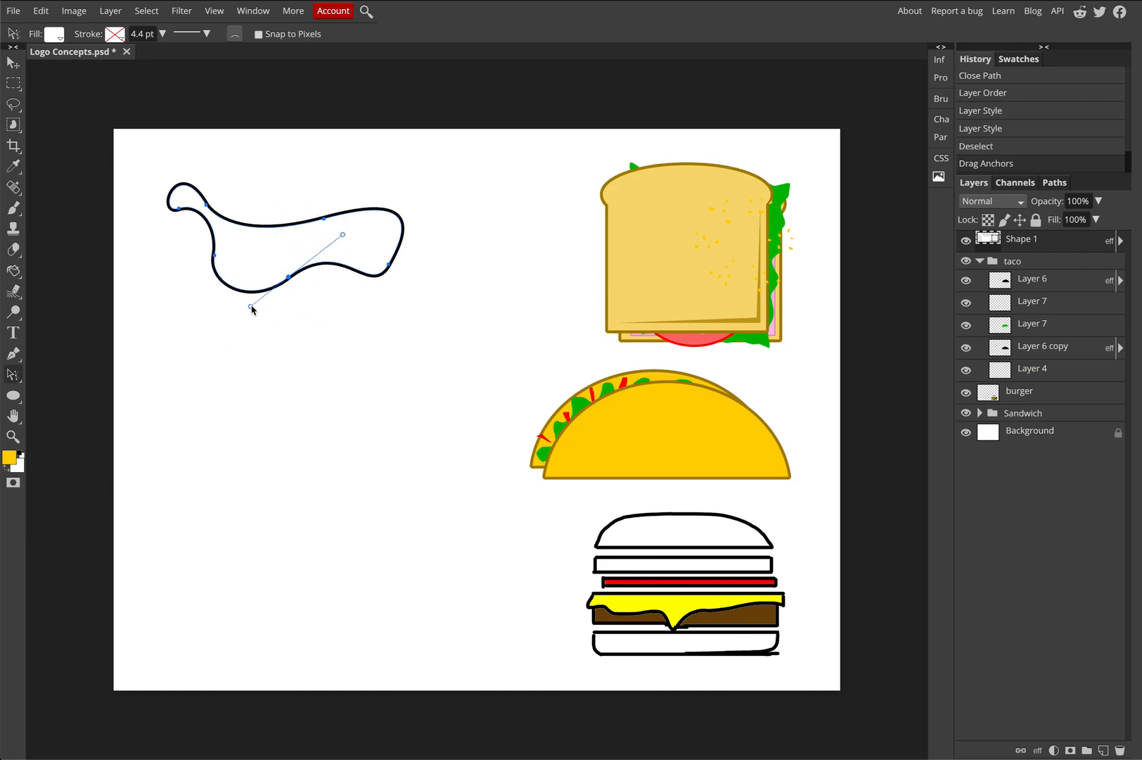
mouse_move(342, 237)
left_mouse_down()
mouse_move(317, 253)
mouse_move(331, 277)
mouse_move(309, 316)
mouse_move(347, 288)
mouse_move(332, 243)
left_mouse_up()
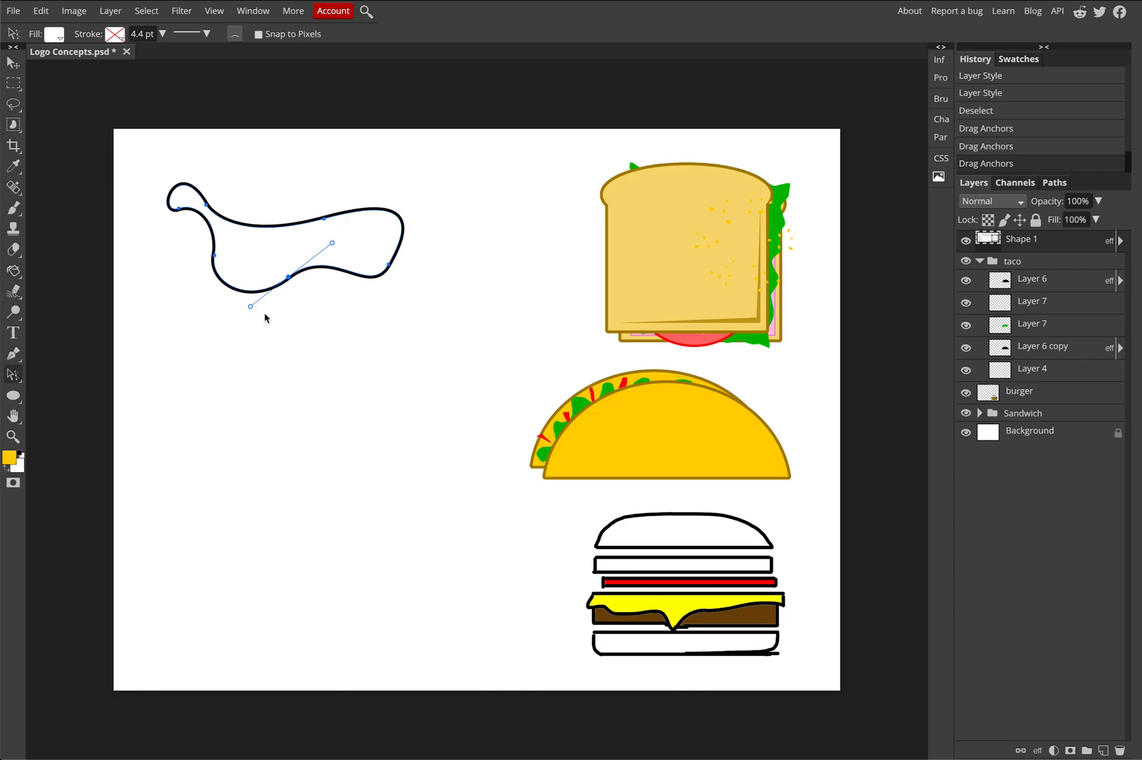
Step: Reshape the outline into a larger irregular blob by moving its lower, upper and left anchors and adjusting a left curve handle
left_click_drag(251, 306, 307, 322)
left_click_drag(324, 227, 308, 175)
left_click_drag(212, 202, 278, 219)
left_click_drag(206, 206, 214, 178)
left_click_drag(185, 128, 169, 155)
mouse_move(179, 209)
left_mouse_down()
mouse_move(162, 214)
mouse_move(219, 225)
mouse_move(194, 225)
left_mouse_up()
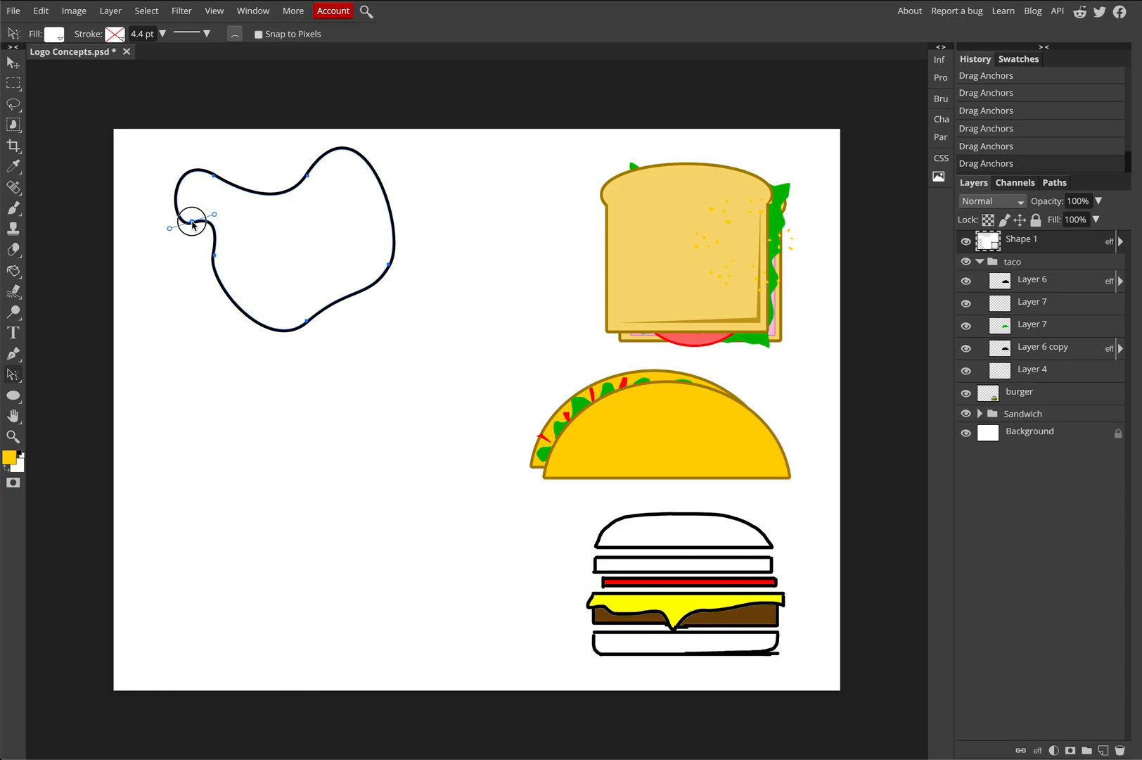
left_click_drag(193, 225, 134, 226)
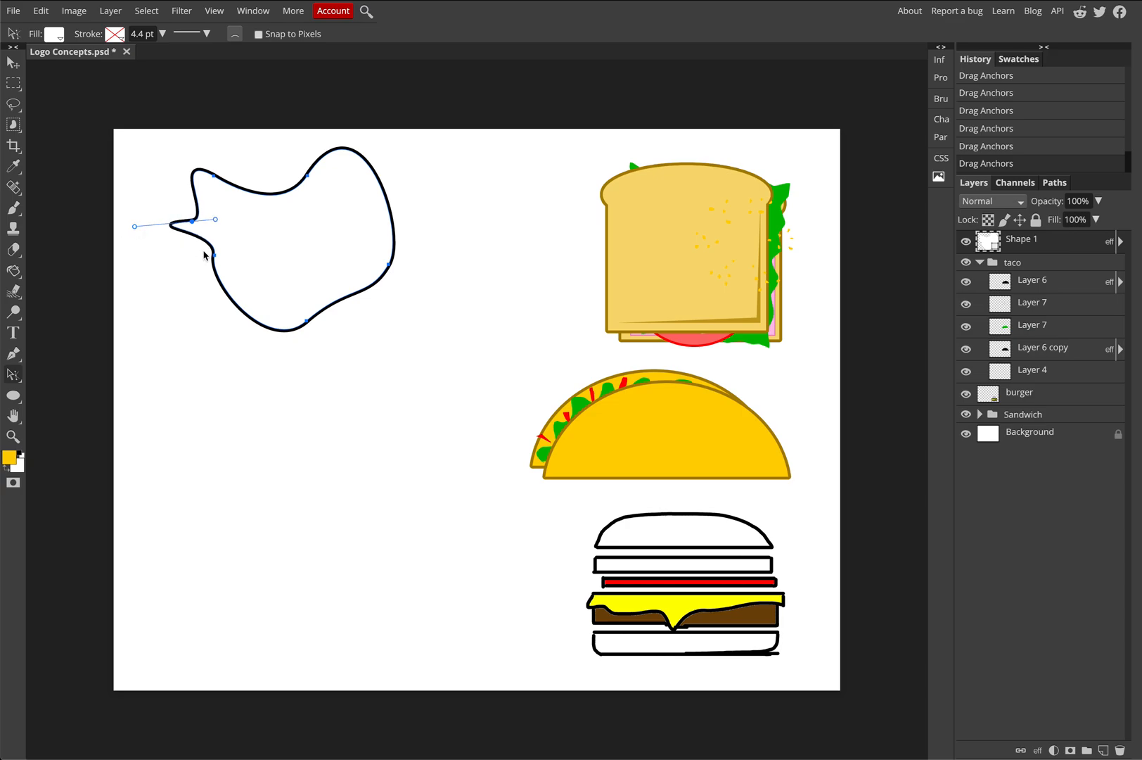
left_click_drag(215, 257, 242, 284)
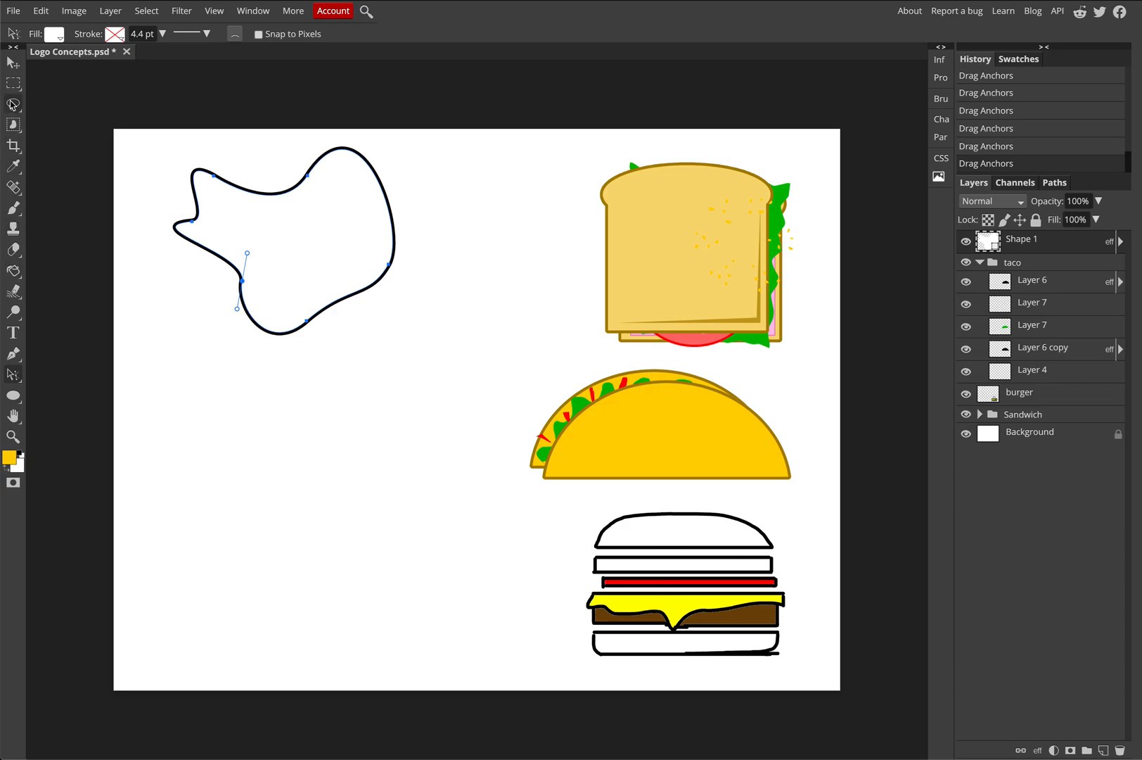
left_click(14, 353)
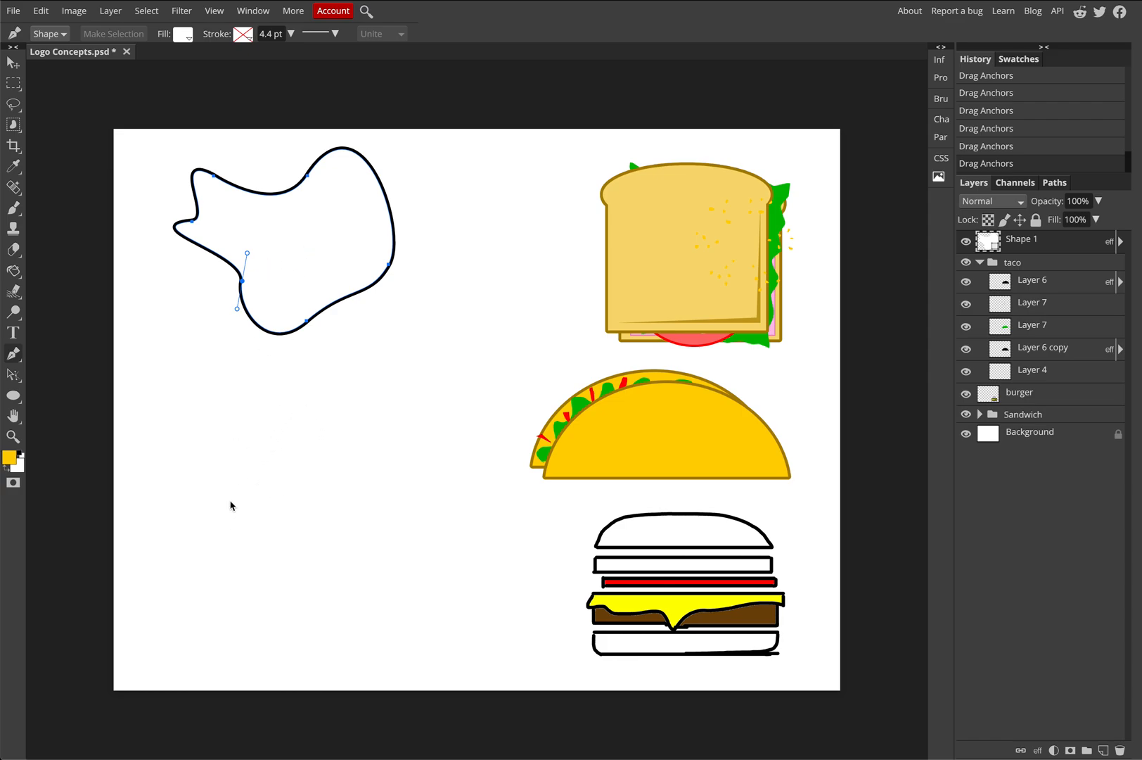
left_click(215, 479)
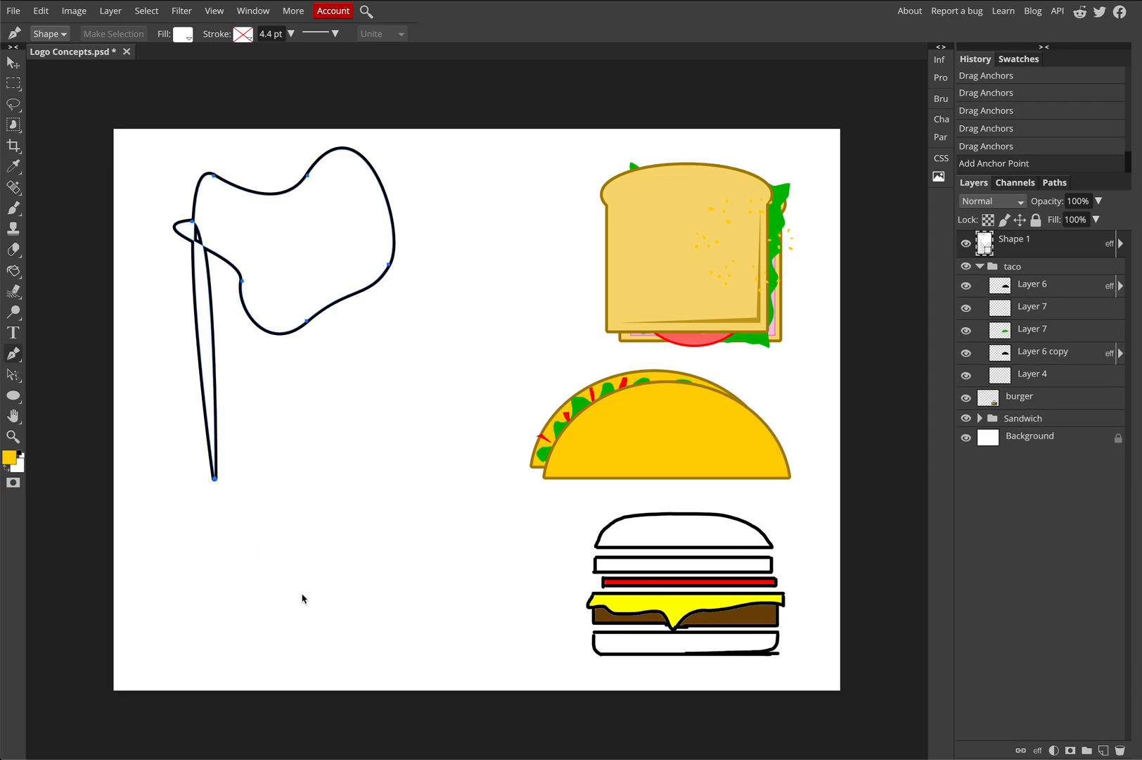
key("ctrl+z")
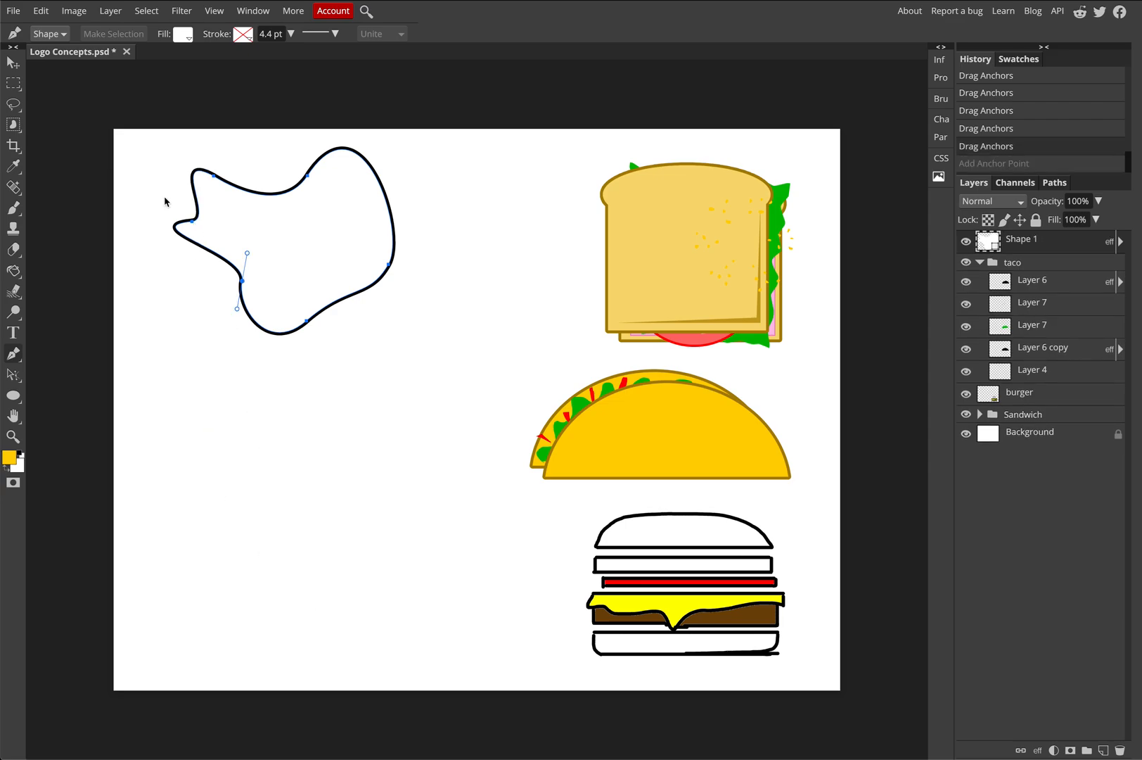
Step: Draw a closed triangle with its apex downward in the free area below the blob as an ice cream cone with the Pen tool
left_click(13, 62)
left_click(181, 150)
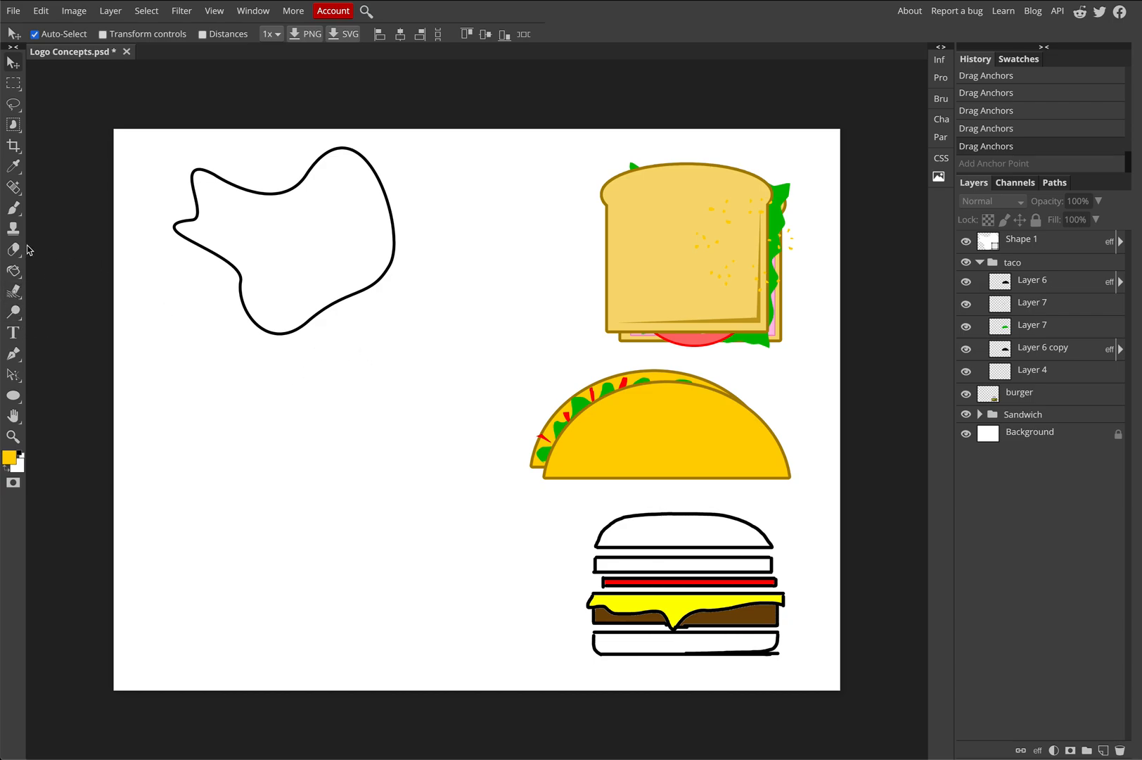
left_click(13, 353)
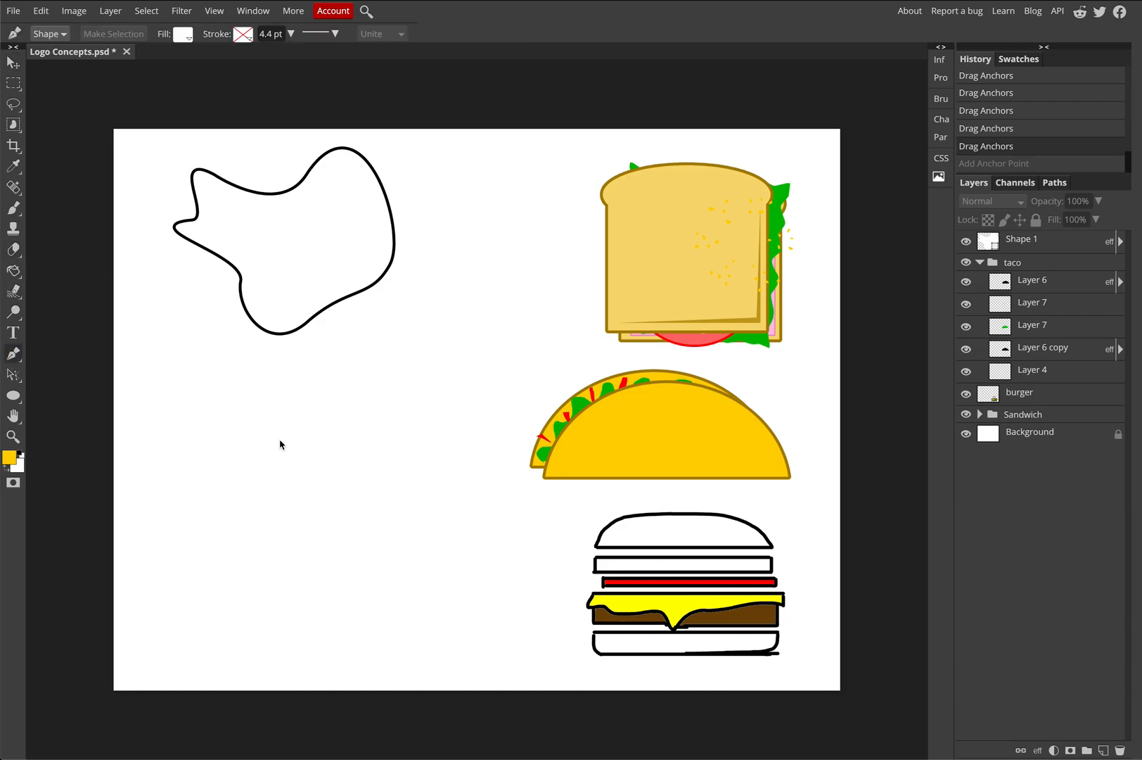
left_click(215, 450)
left_click(287, 675, "shift")
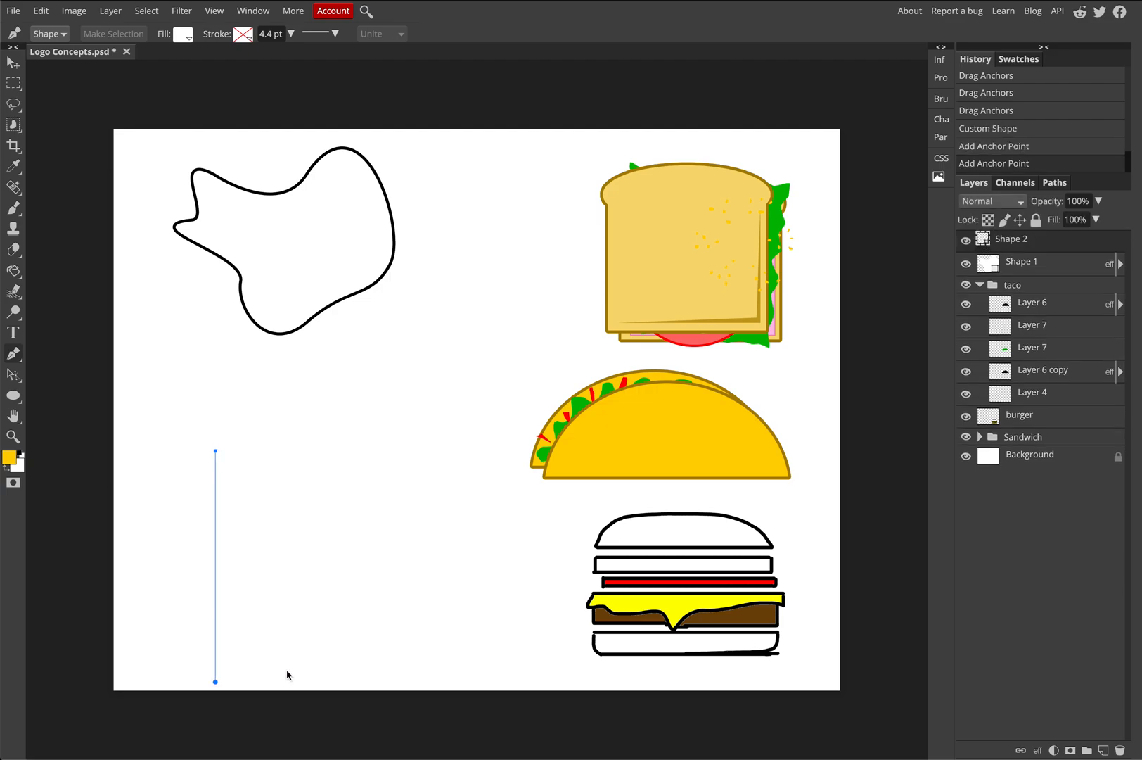
key("ctrl+z")
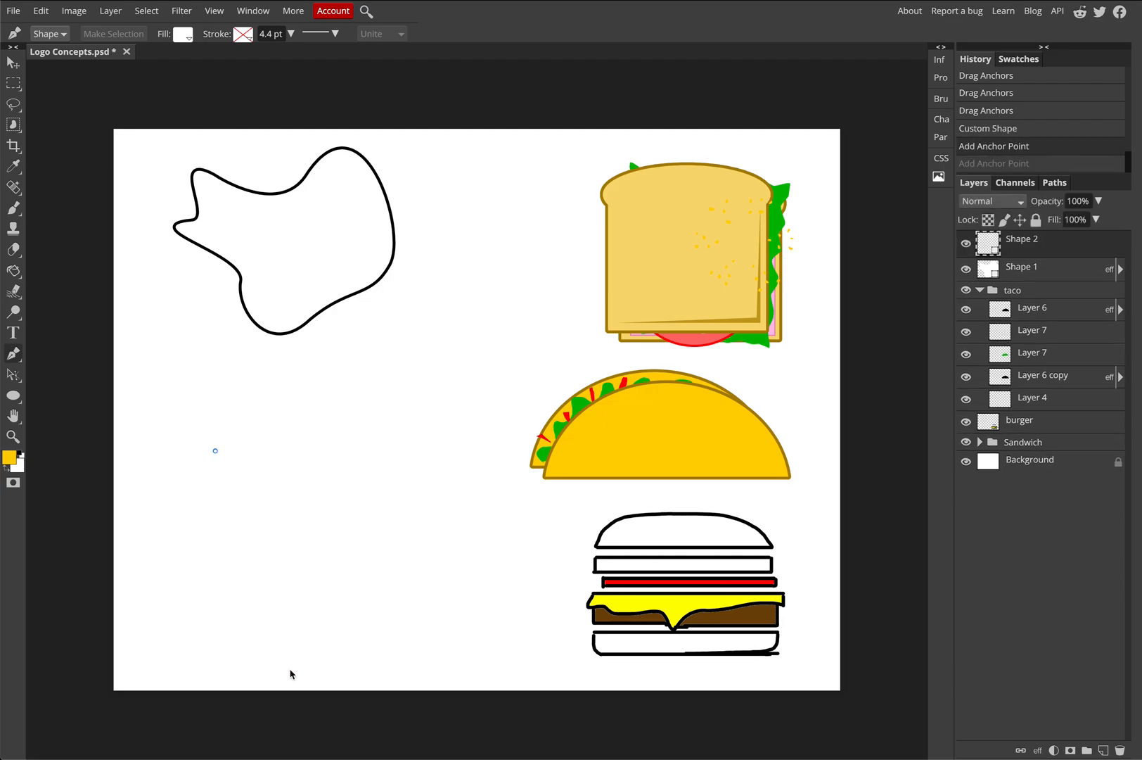
left_click(290, 669)
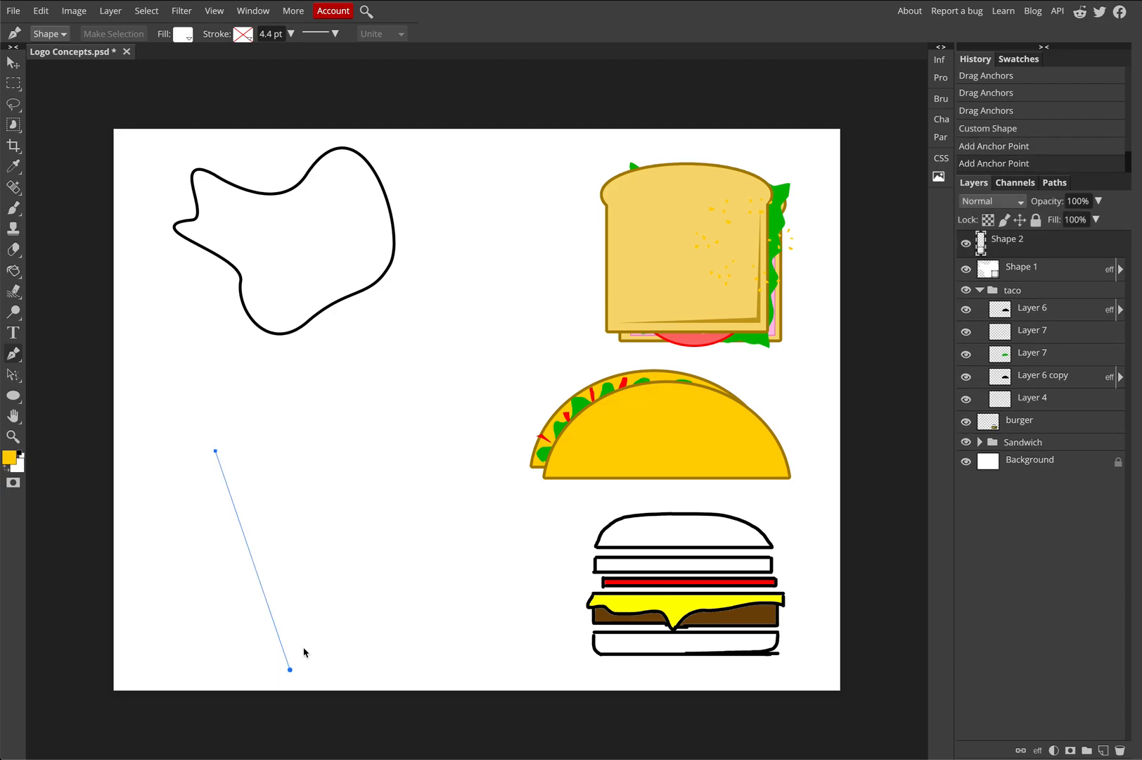
left_click(370, 450)
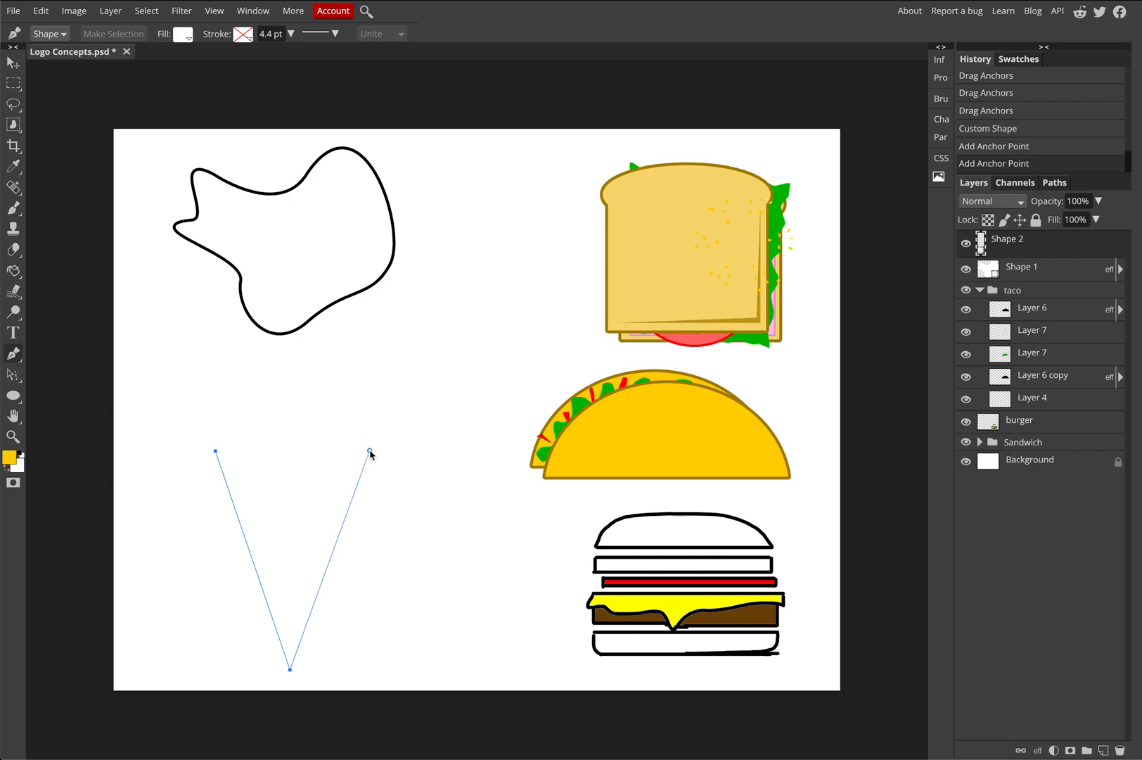
left_click(215, 451)
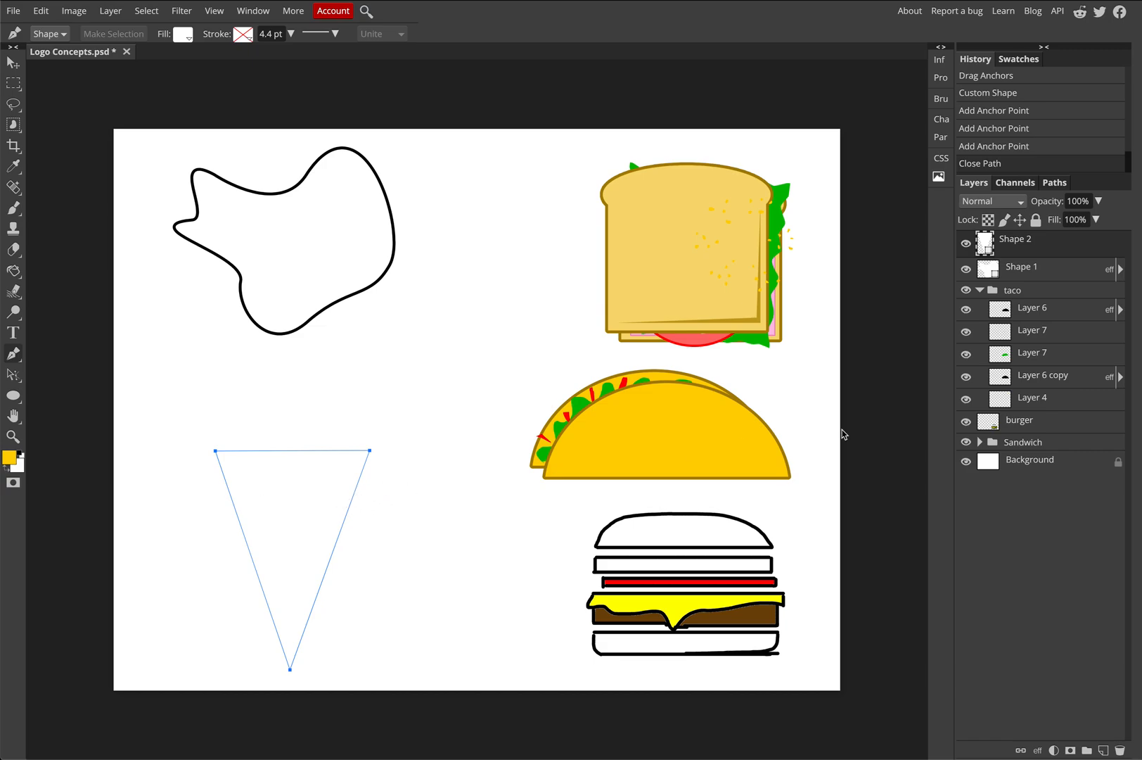
Step: Add a 25 px outside Stroke in black to the Shape 2 cone triangle
left_click(1037, 749)
left_click(1057, 567)
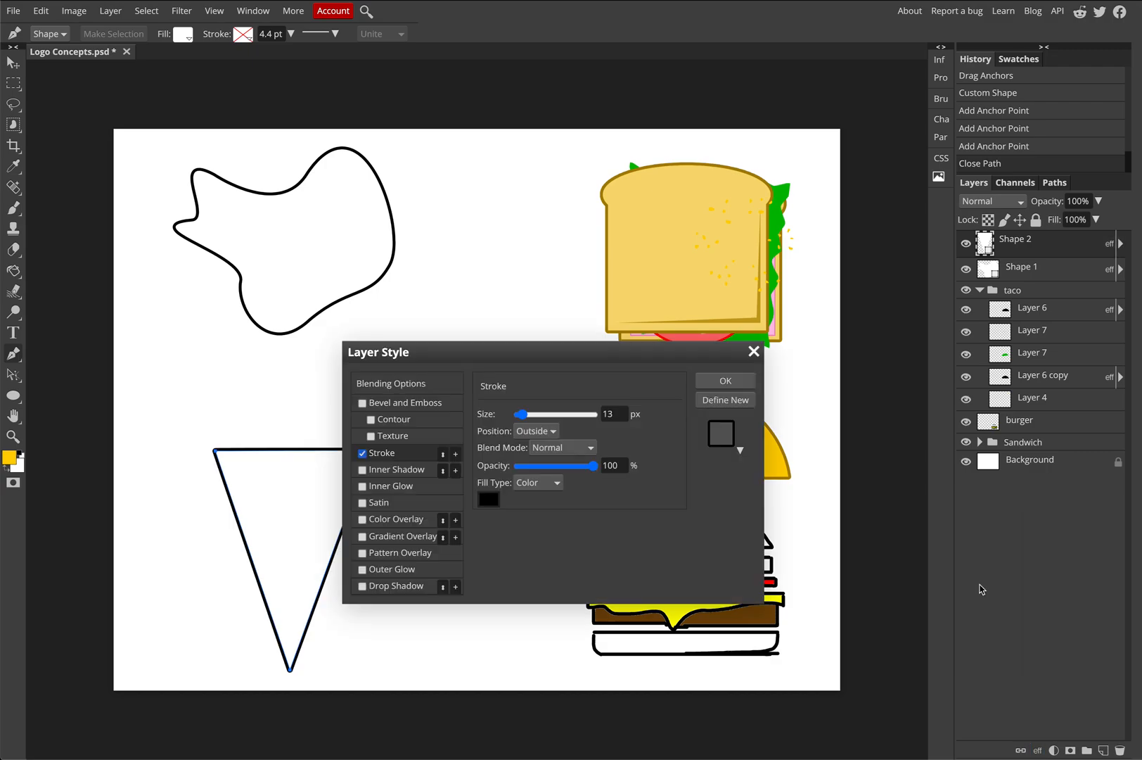
left_click_drag(535, 356, 679, 363)
left_click_drag(666, 421, 672, 426)
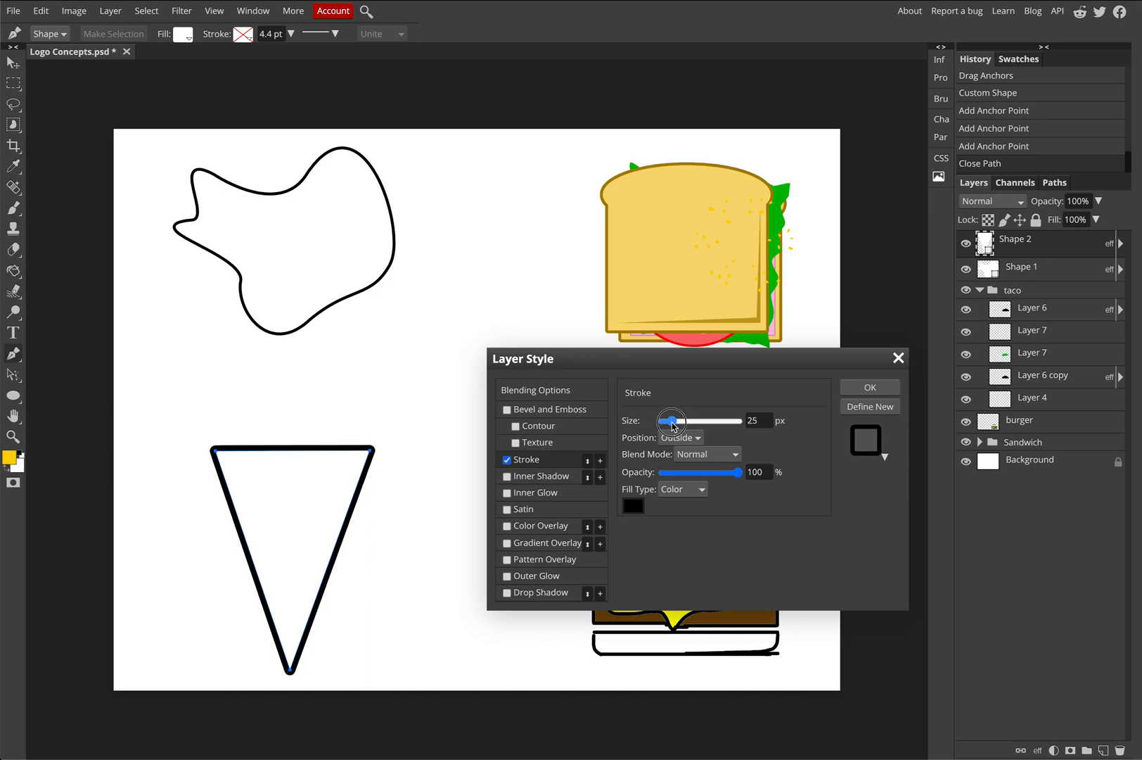
left_click(867, 388)
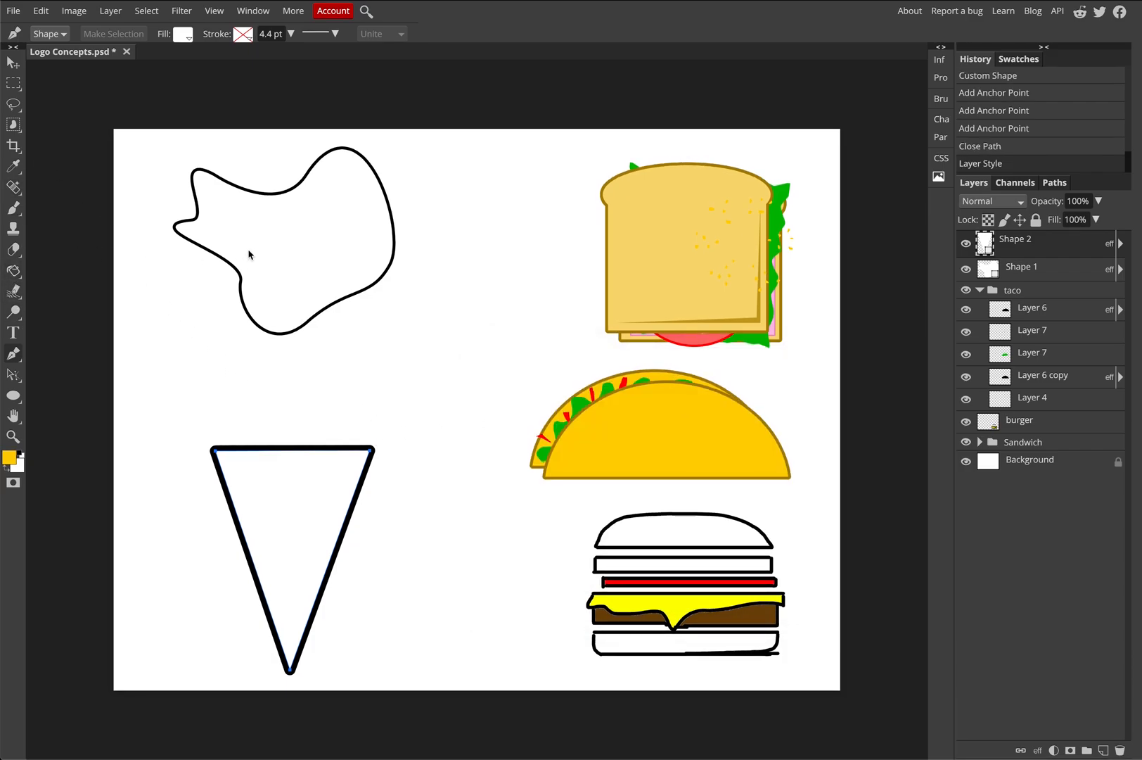
Step: Delete the Shape 1 layer containing the outlined irregular blob above the cone
left_click(13, 63)
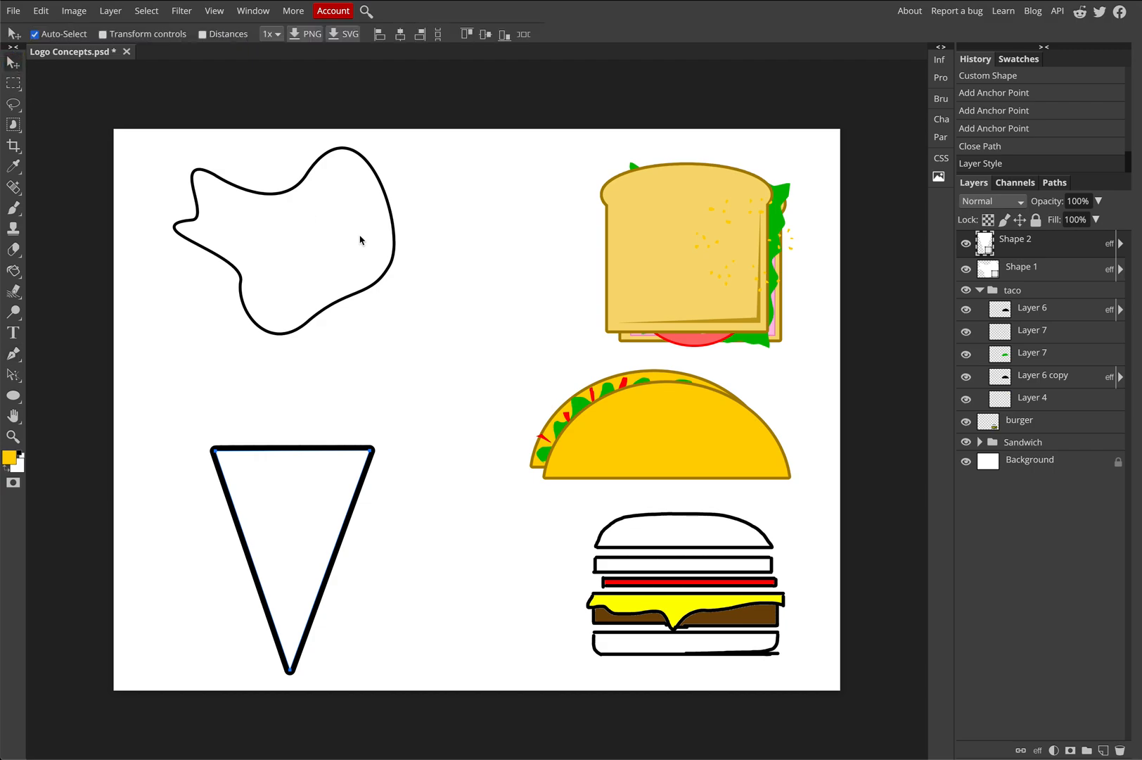
left_click(280, 197)
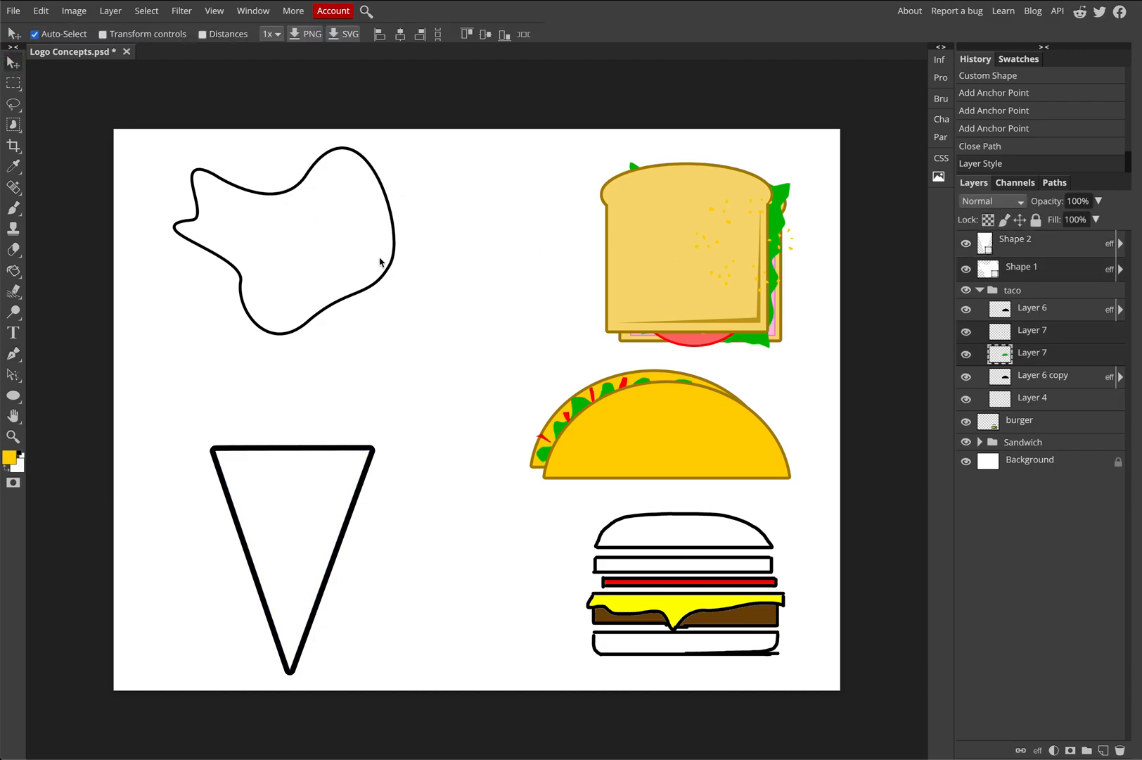
left_click(457, 261)
left_click_drag(1013, 271, 1120, 750)
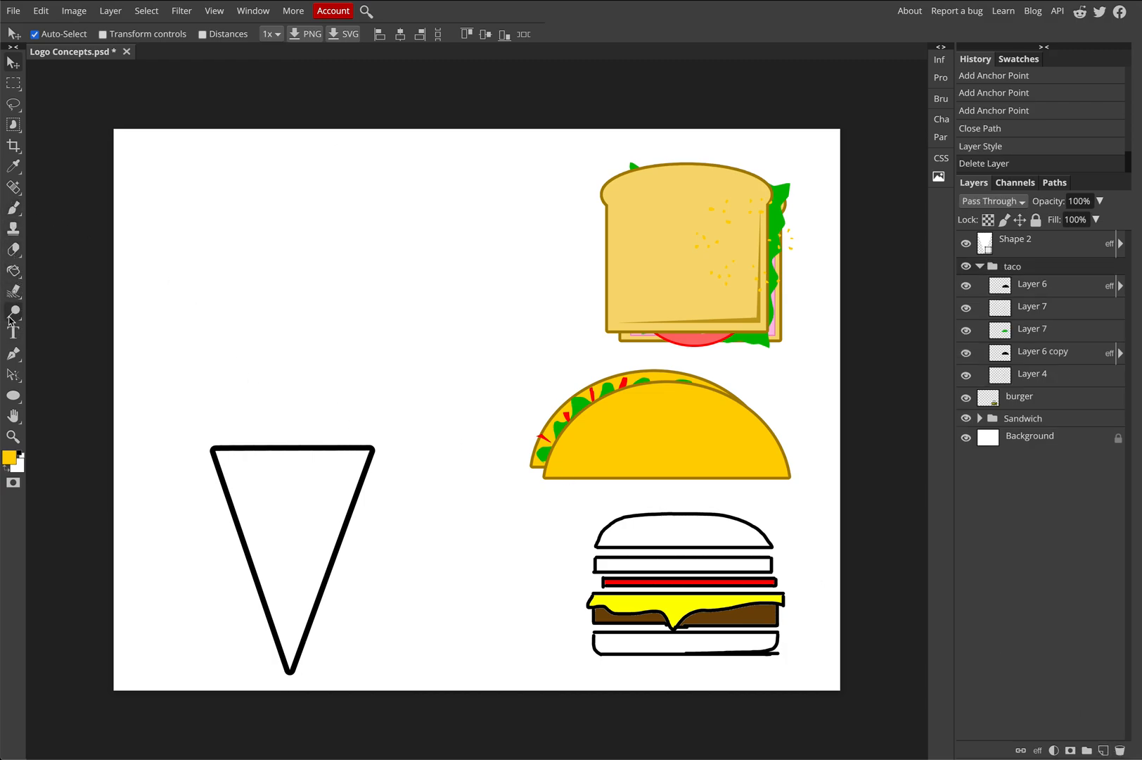
Step: Draw a closed ice cream scoop above the cone with the Pen tool, with a wavy dripping lower edge and a rounded dome
left_click(13, 354)
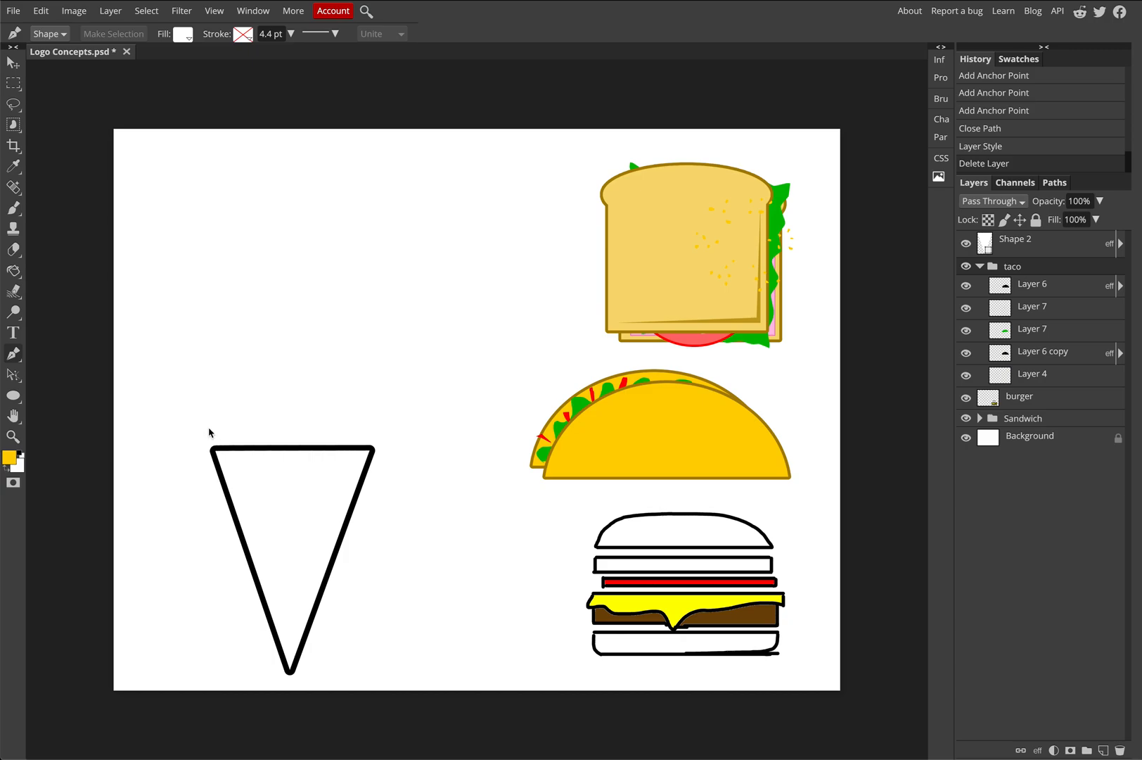
left_click_drag(202, 457, 342, 424)
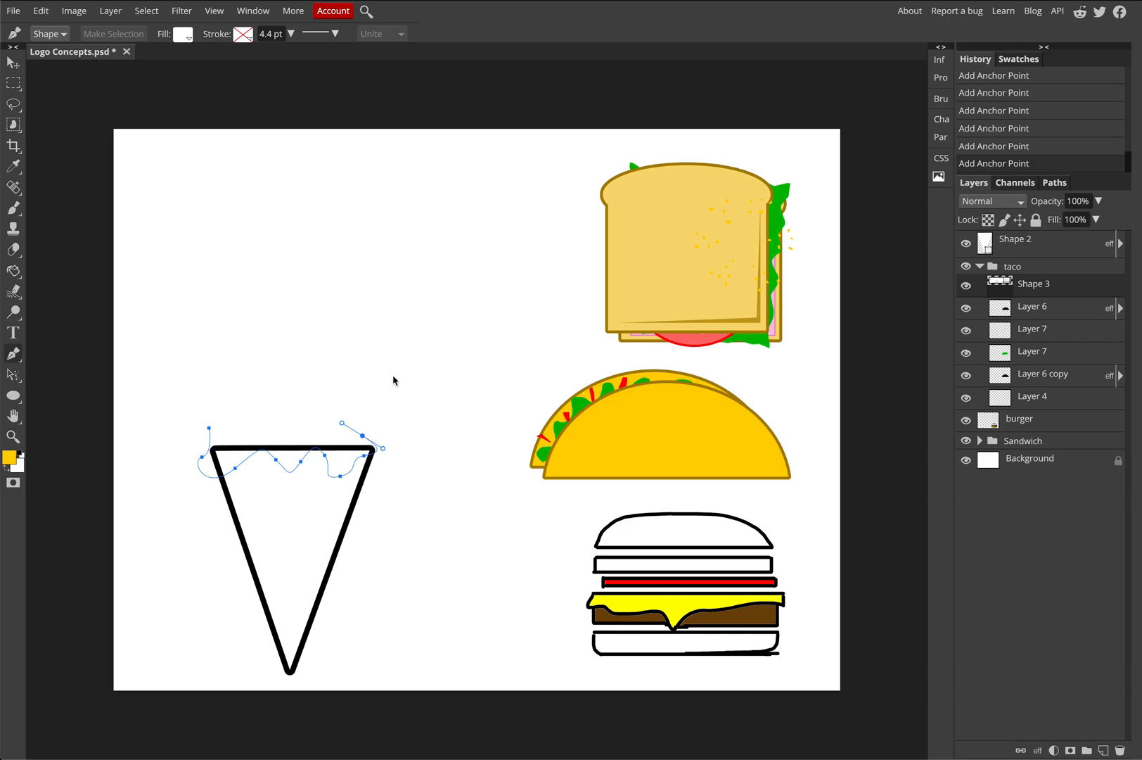
left_click_drag(379, 363, 364, 310)
left_click_drag(284, 312, 256, 315)
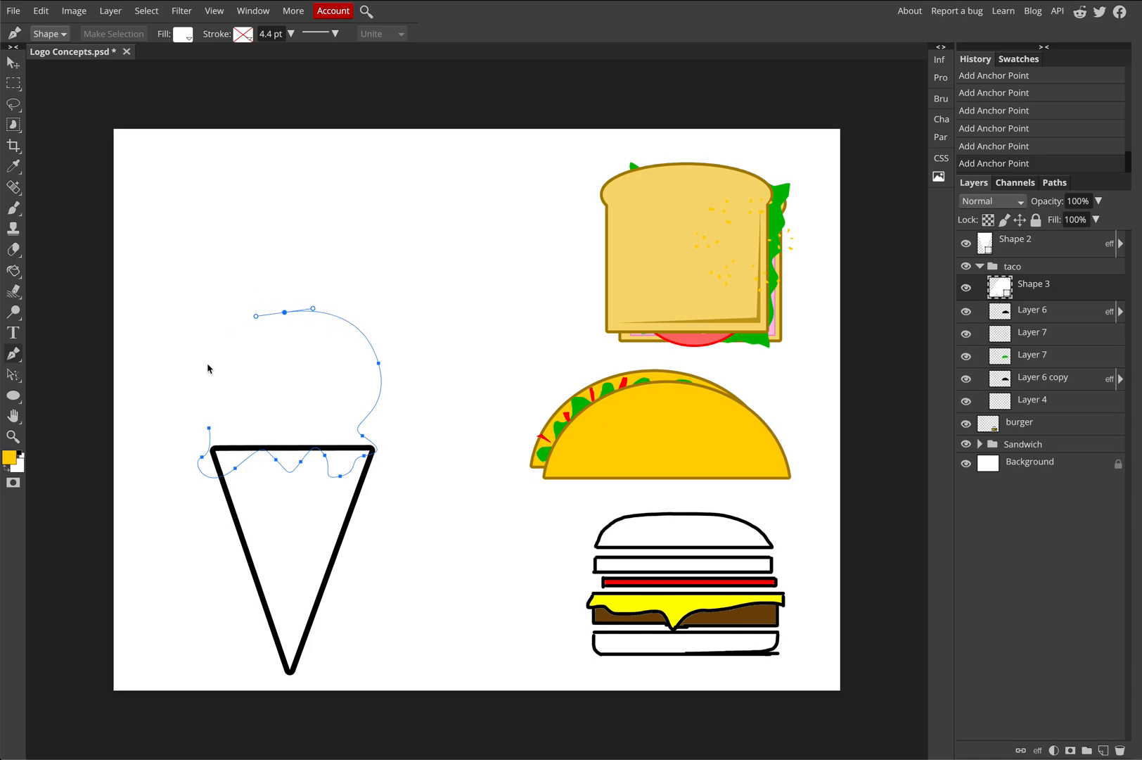
left_click_drag(205, 361, 207, 403)
key("ctrl+z")
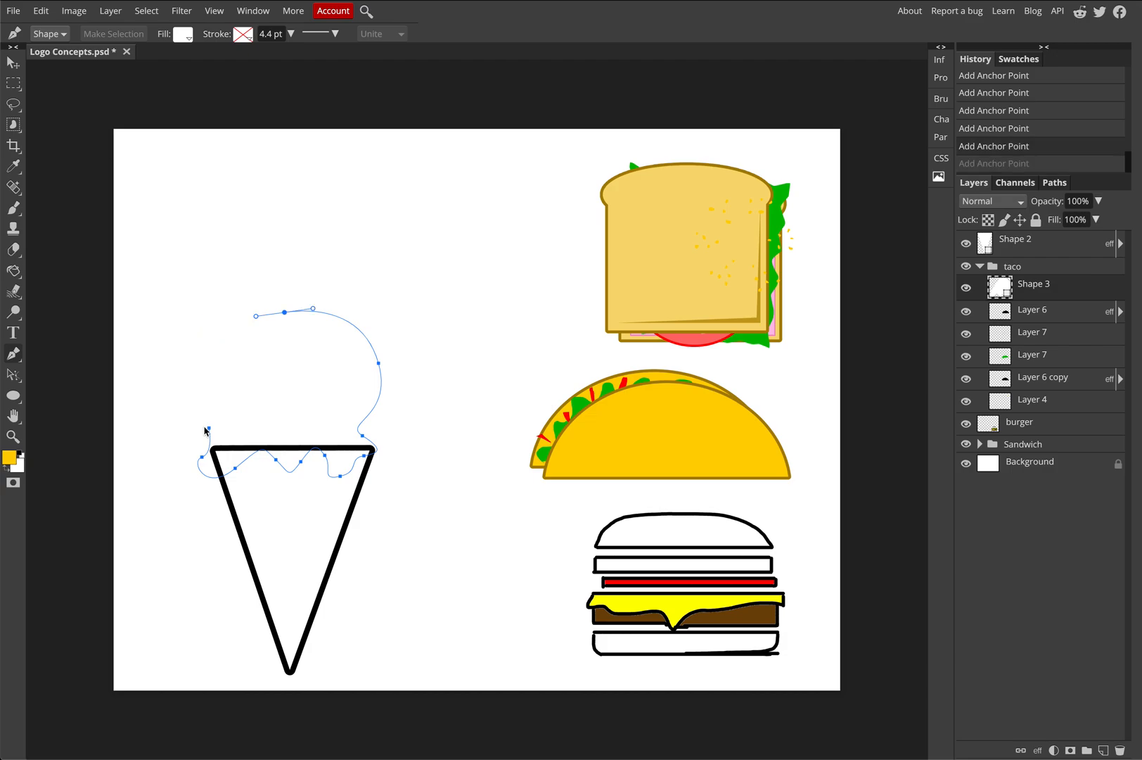
key("ctrl+z")
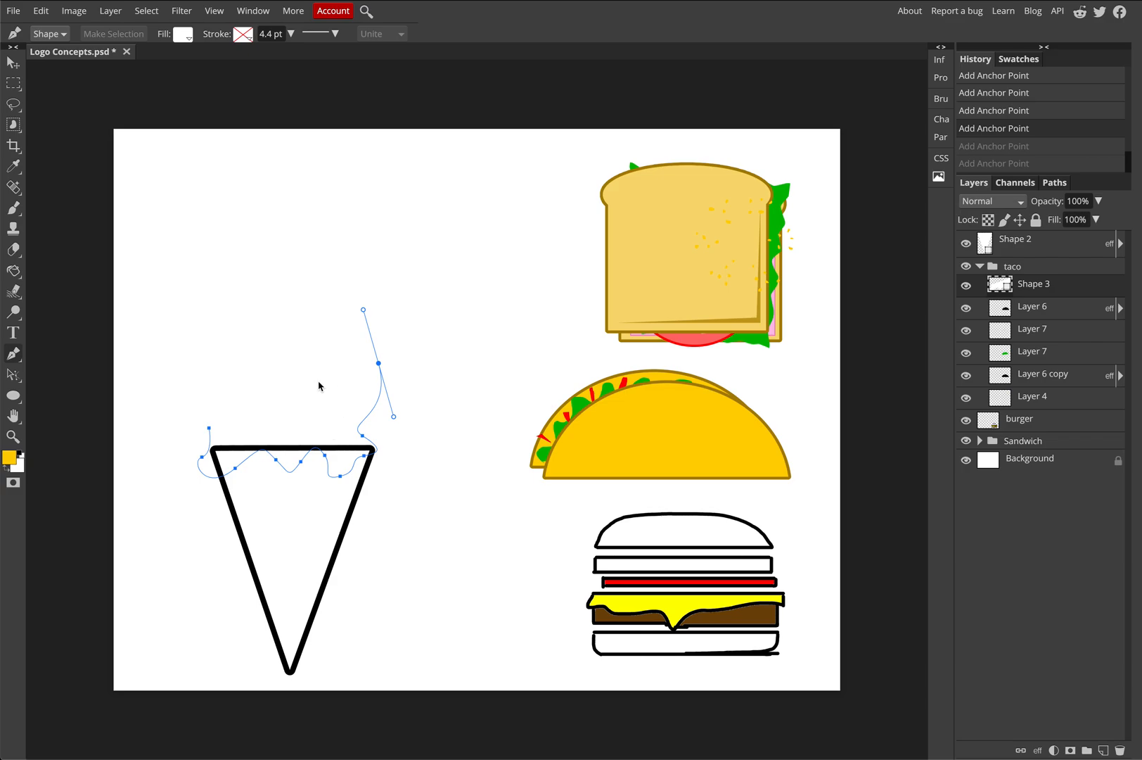
left_click_drag(287, 298, 269, 299)
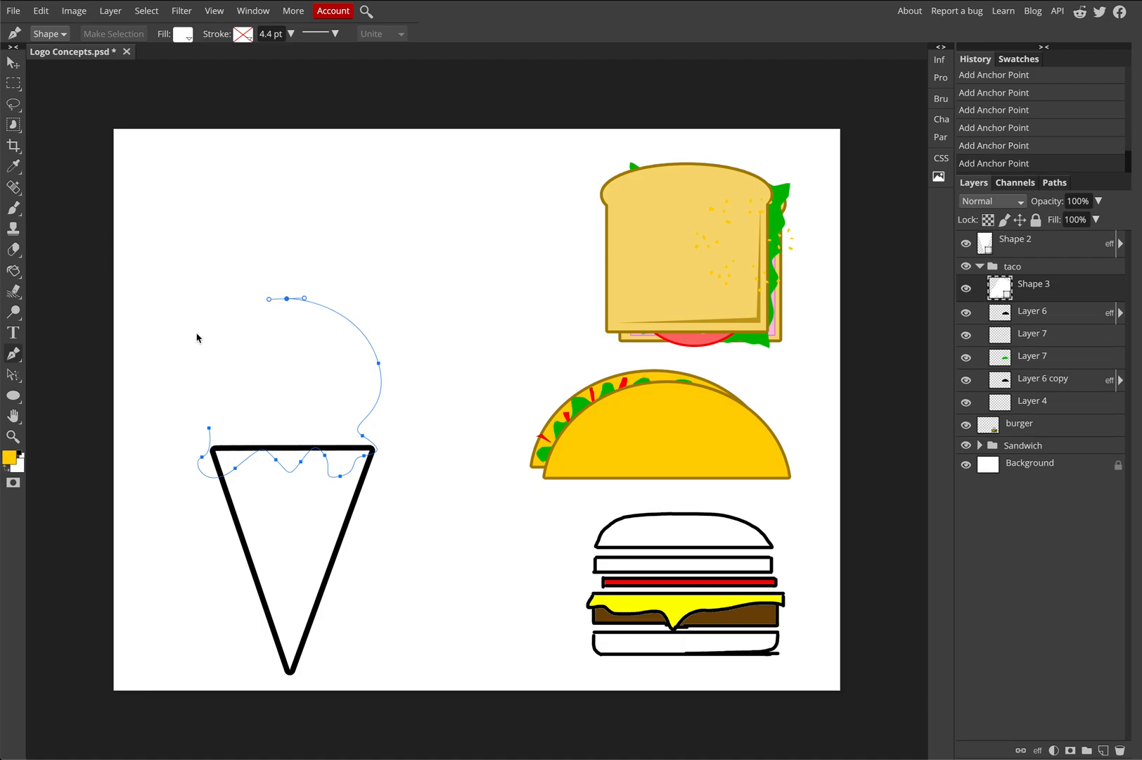
left_click_drag(197, 384, 211, 464)
left_click(209, 428)
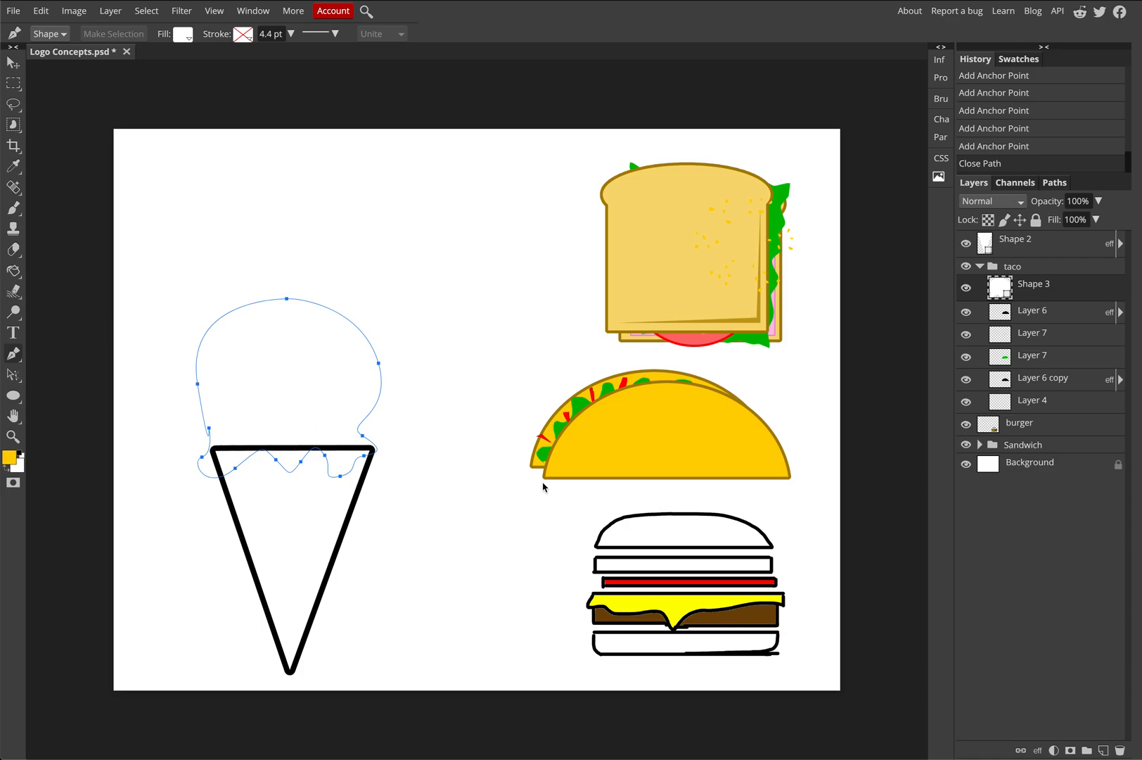
left_click(208, 429)
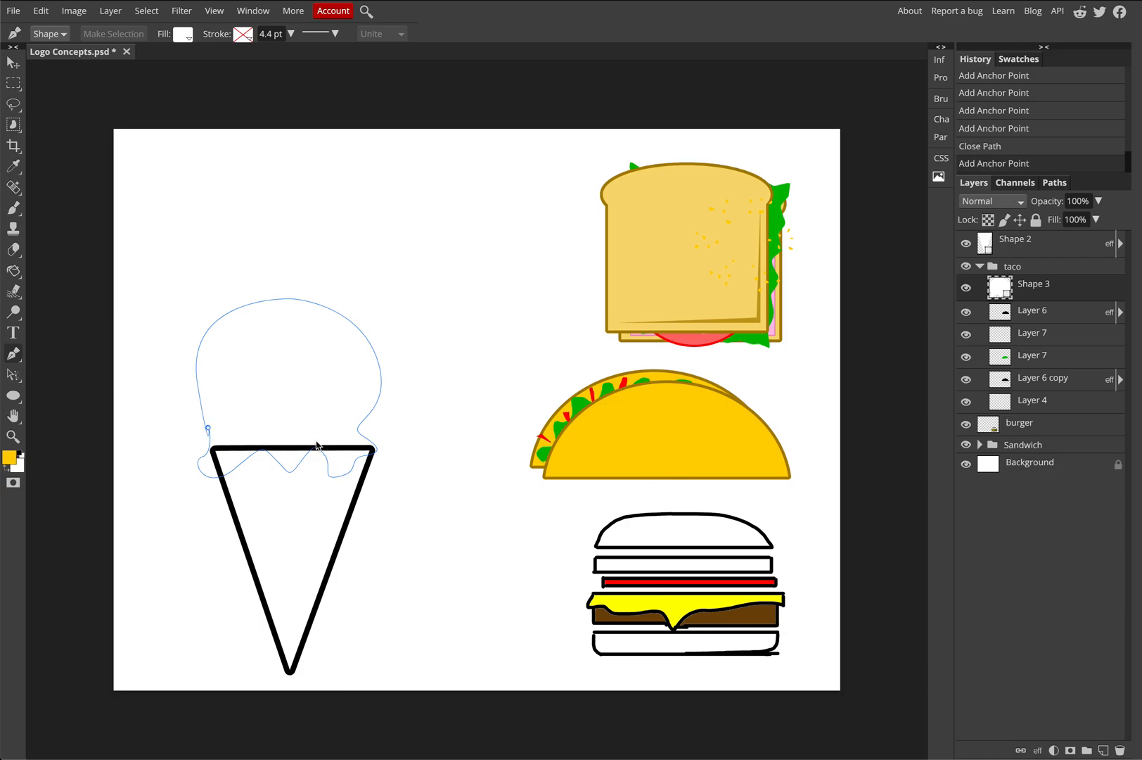
key("ctrl+z")
Step: Add a 25 px outside Stroke in black to the Shape 3 scoop
left_click(1038, 750)
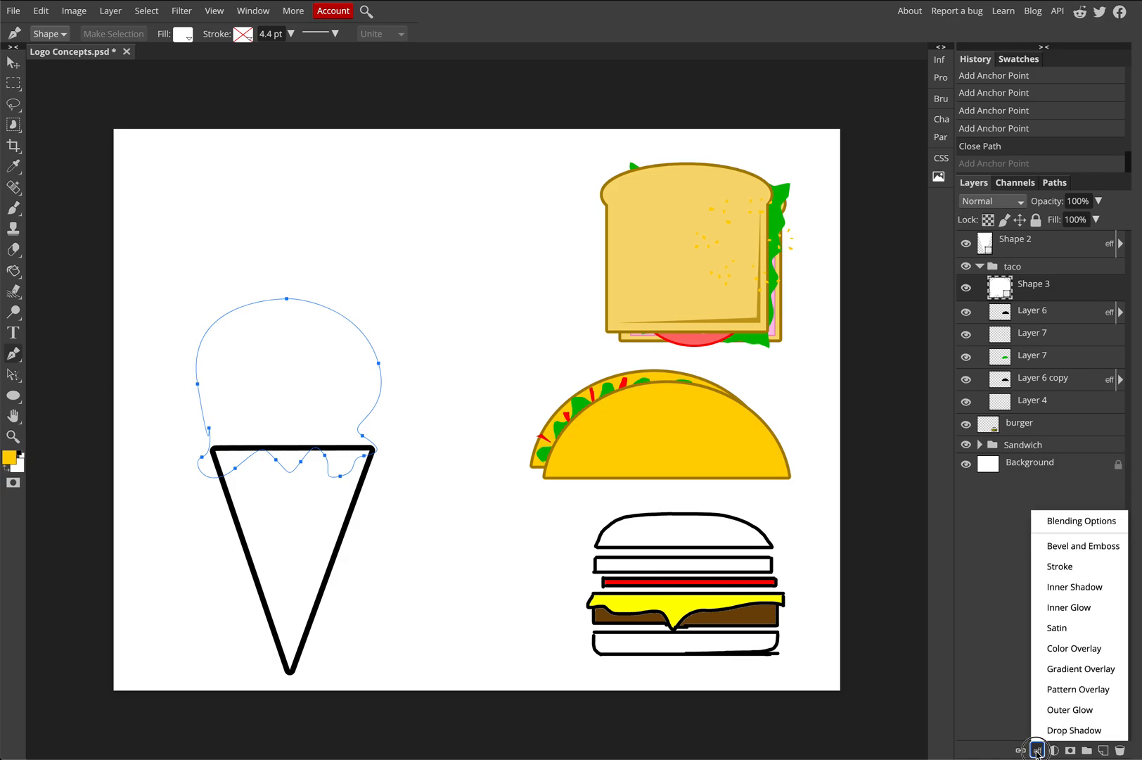
left_click(1061, 566)
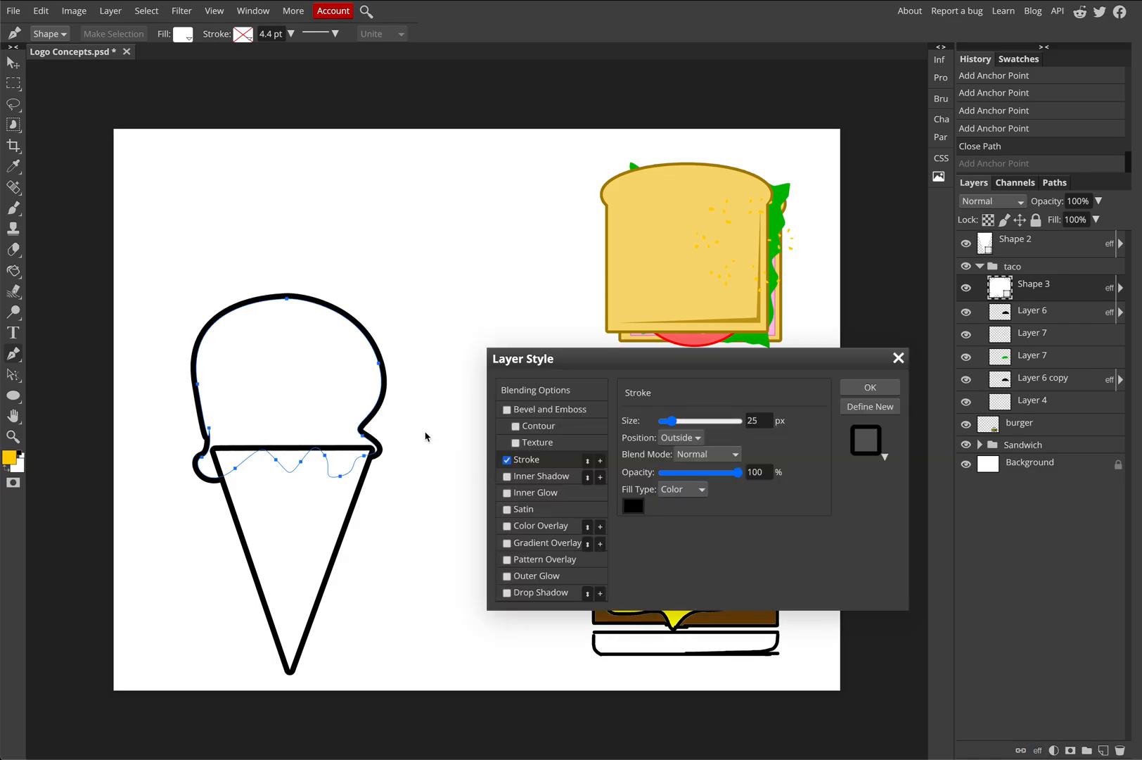
left_click(870, 391)
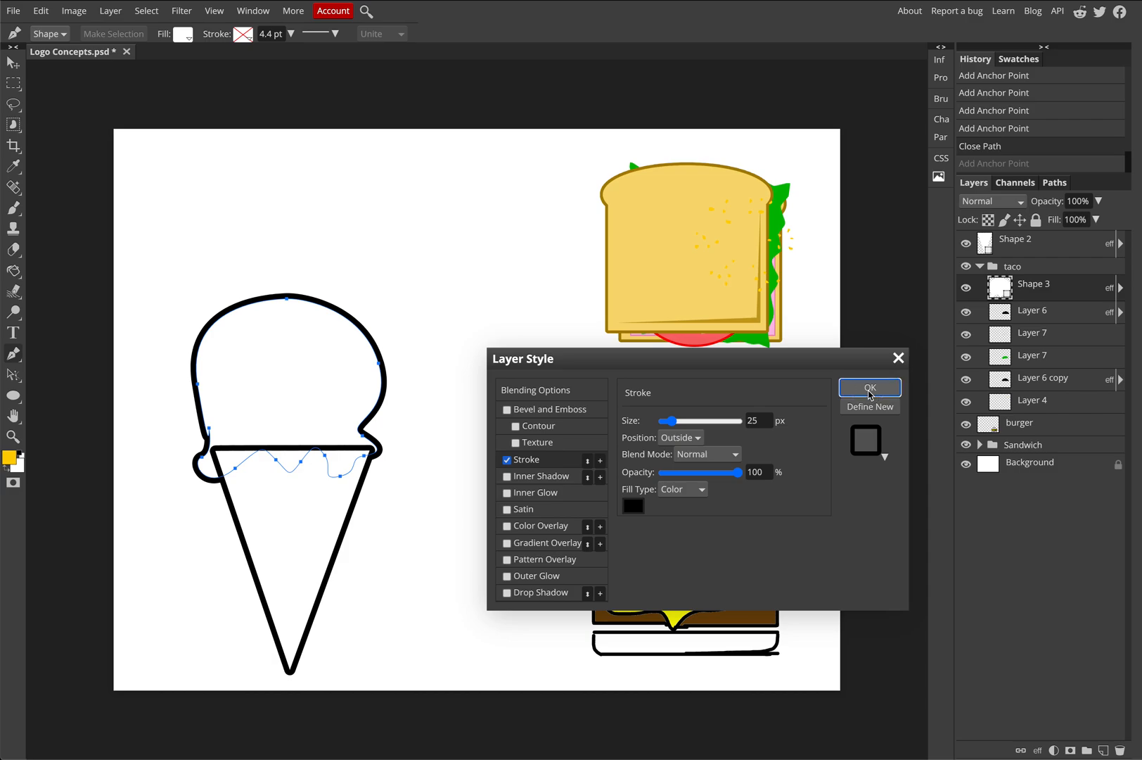
Step: Move the Shape 3 layer out of the taco folder to above Shape 2, and deselect it
left_click_drag(1032, 288, 1048, 297)
mouse_move(1034, 256)
left_mouse_down()
mouse_move(1030, 235)
mouse_move(1029, 246)
left_mouse_up()
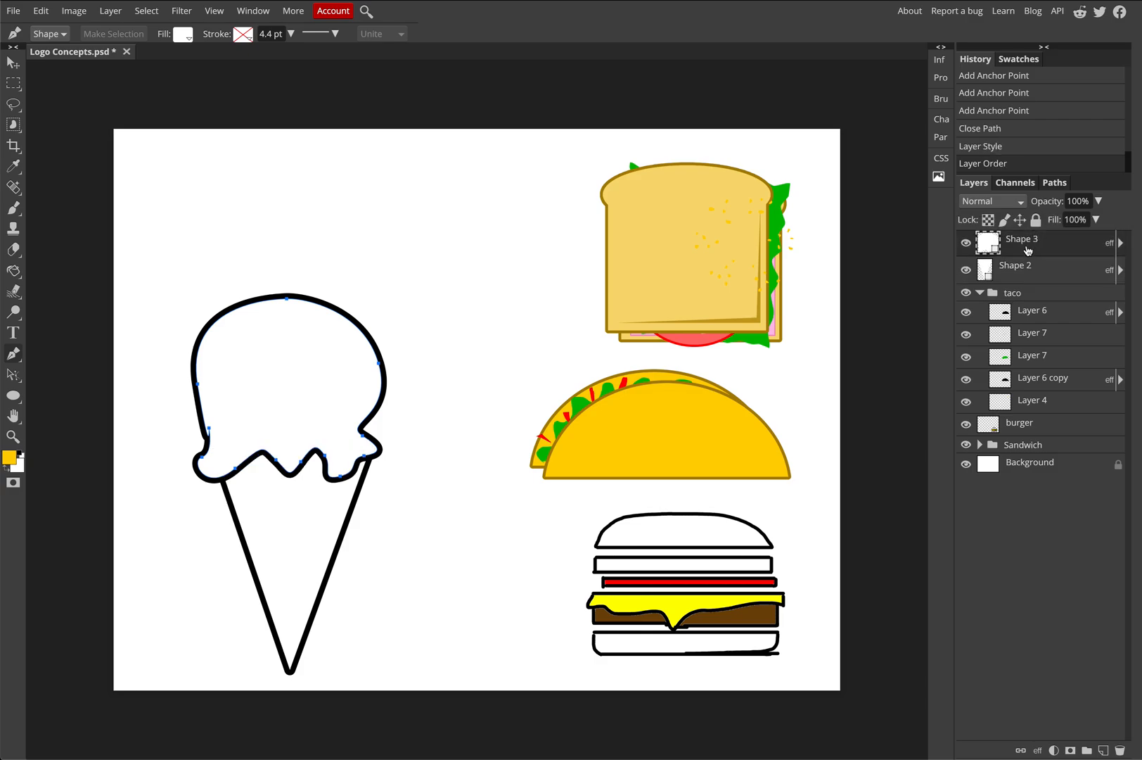
left_click(13, 63)
left_click(165, 101)
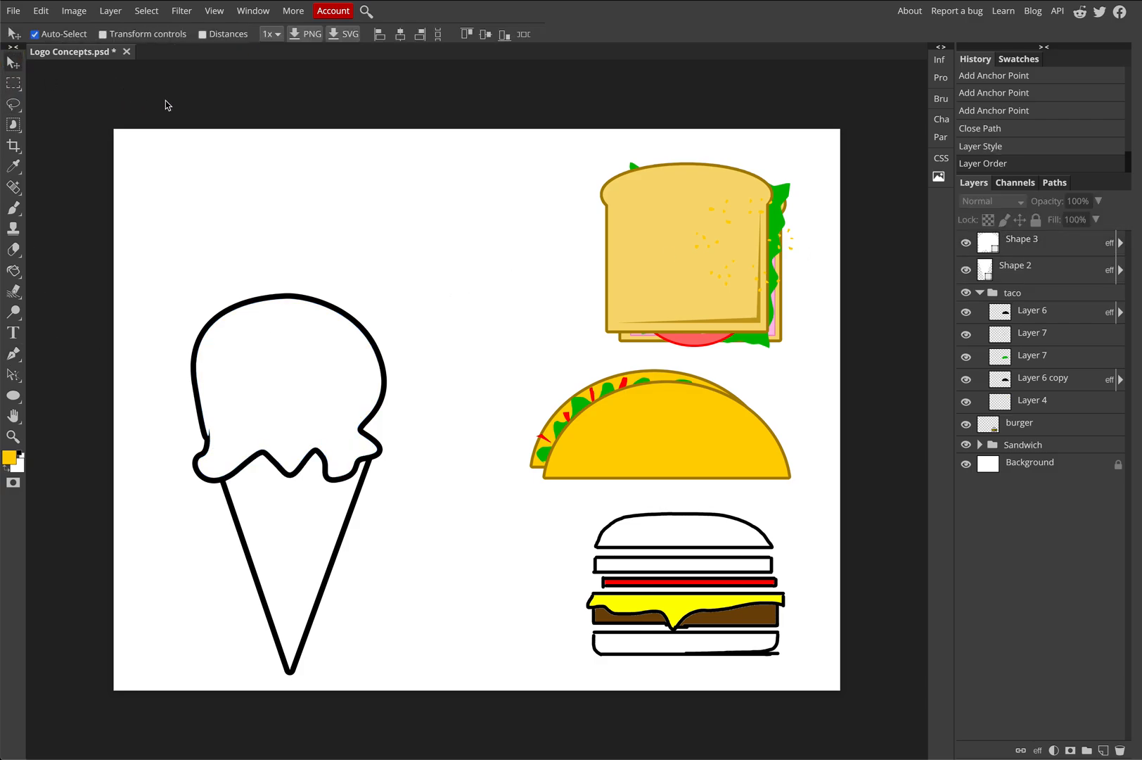
Step: Shift the ice cream scoop slightly up and to the right on the cone, and select the Shape 3 layer
left_click(213, 323)
mouse_move(244, 344)
left_mouse_down()
mouse_move(281, 321)
mouse_move(252, 337)
left_mouse_up()
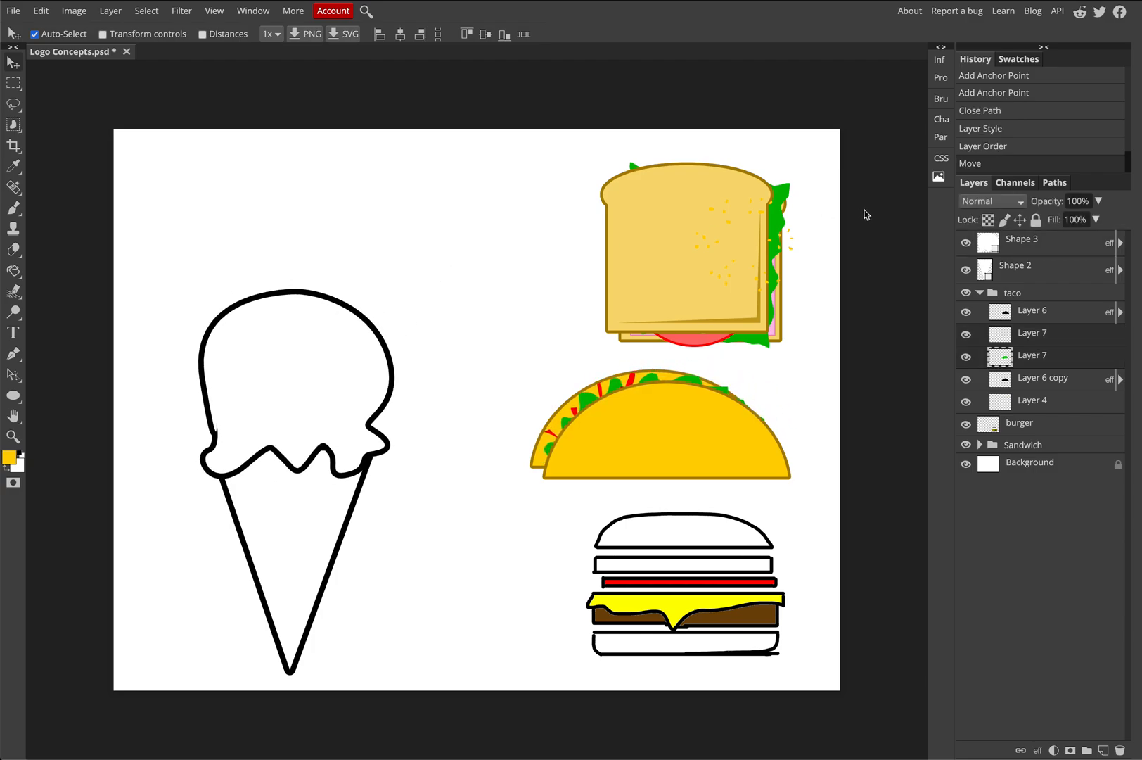
left_click(1024, 244)
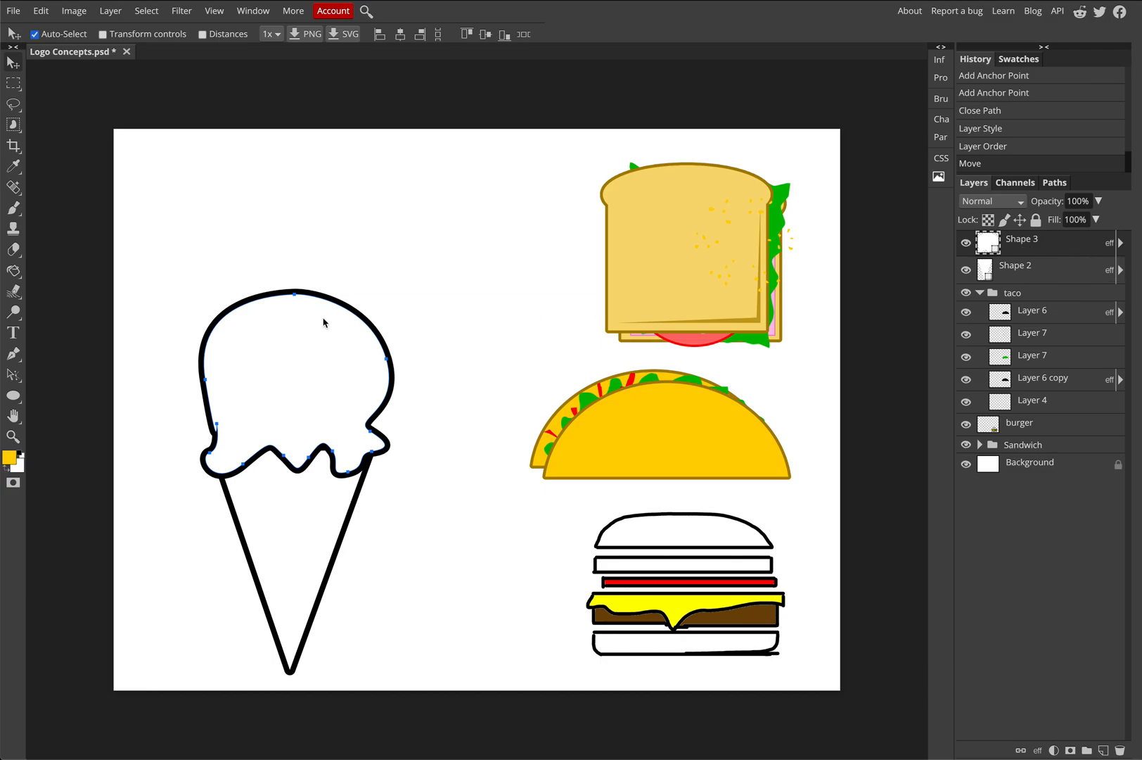
left_click(335, 268)
left_click(322, 296)
left_click(323, 301)
Step: Clean up the notch on the scoop's left side by repositioning its anchor and the drip anchor below it with Direct Select
right_click(14, 375)
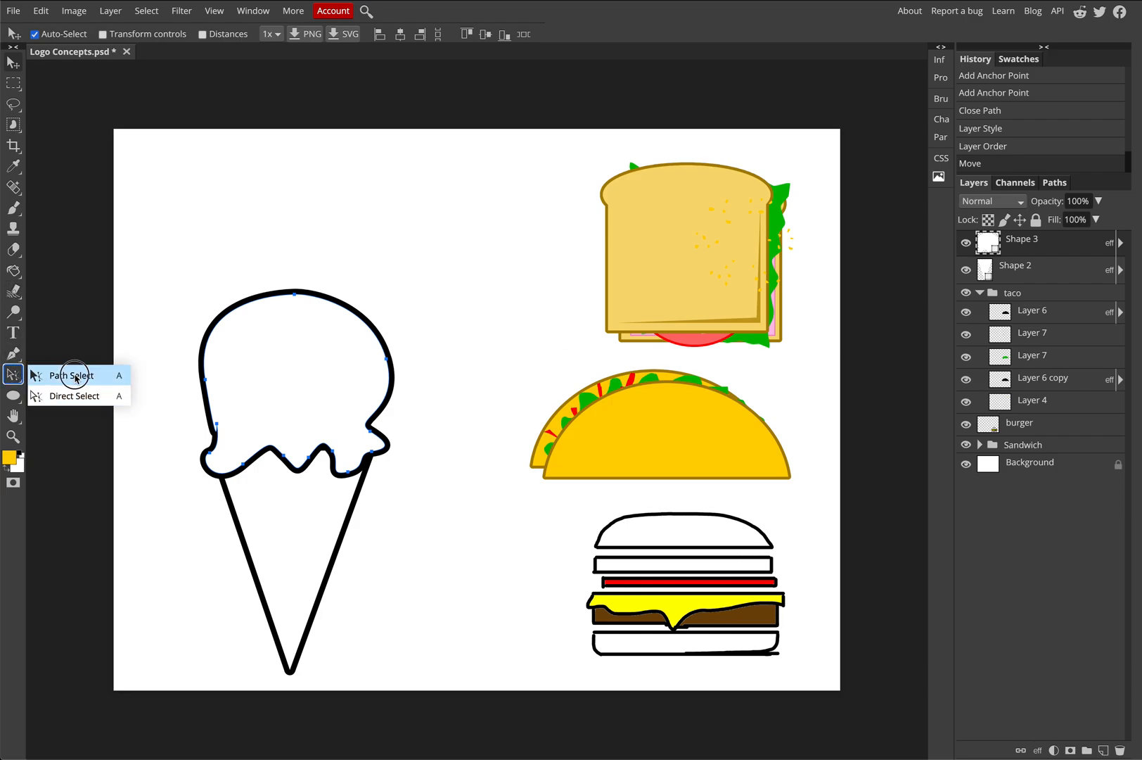
left_click(75, 399)
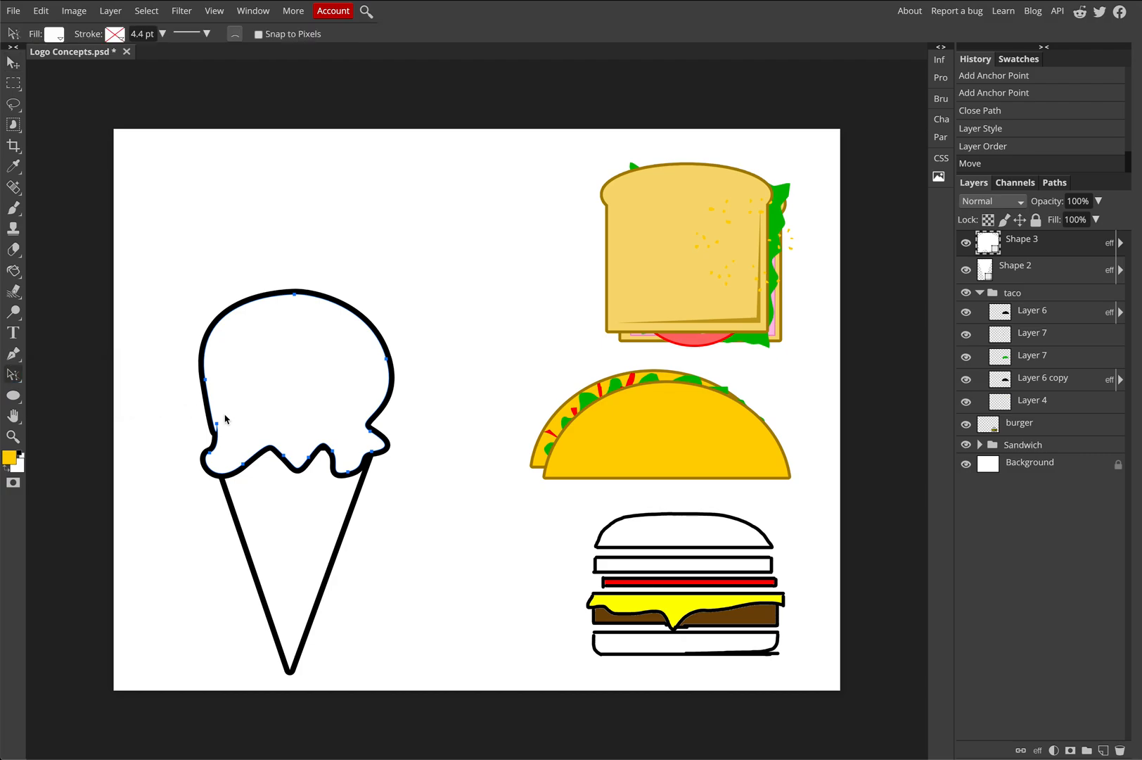
left_click(216, 425)
mouse_move(216, 424)
left_mouse_down()
mouse_move(199, 436)
mouse_move(223, 422)
mouse_move(208, 448)
left_mouse_up()
left_click(225, 421)
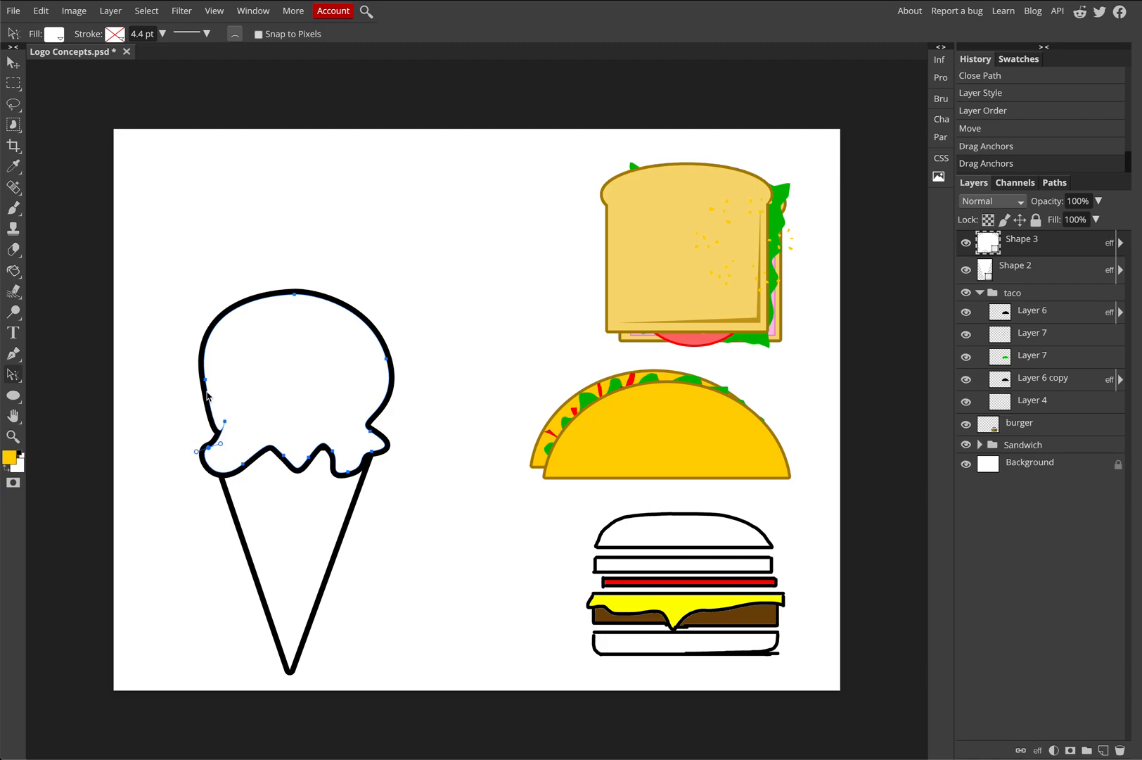
Step: Round the scoop's dome by moving its left anchor outward, adjusting that anchor's curve handles and lengthening the top anchor's left handle
left_click_drag(207, 382, 196, 381)
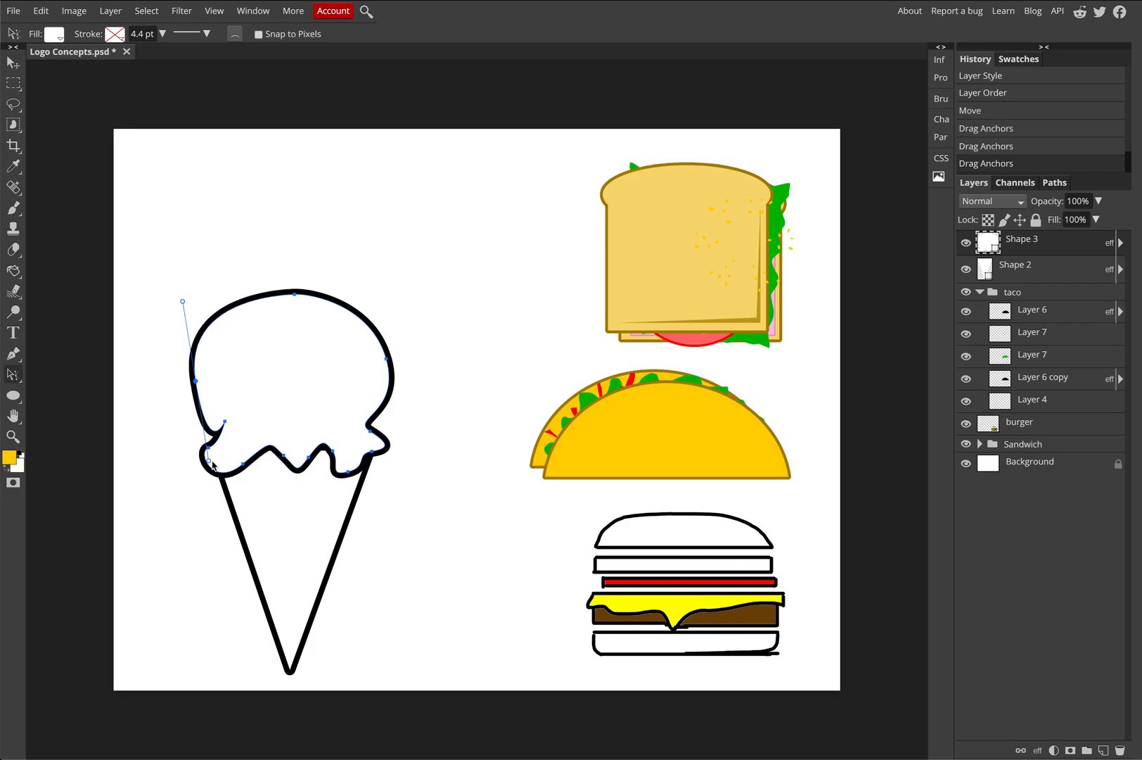
left_click_drag(209, 462, 211, 421)
left_click_drag(167, 307, 190, 322)
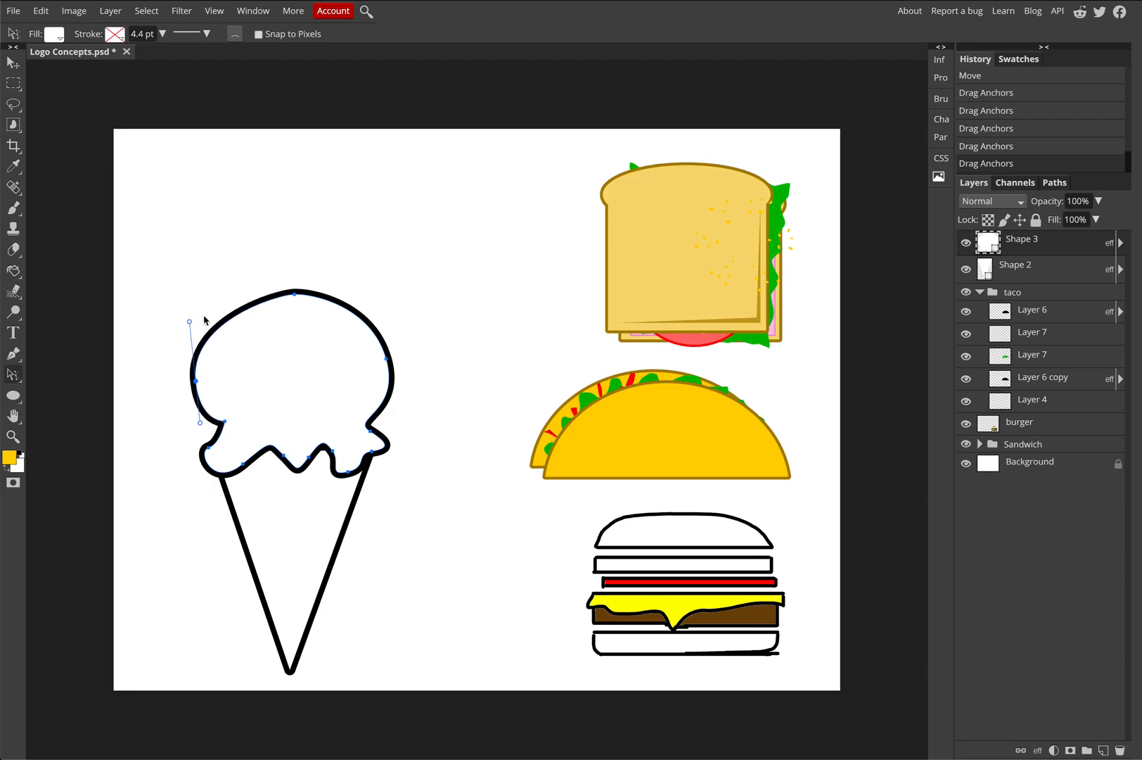
left_click(294, 294)
left_click_drag(279, 295, 257, 294)
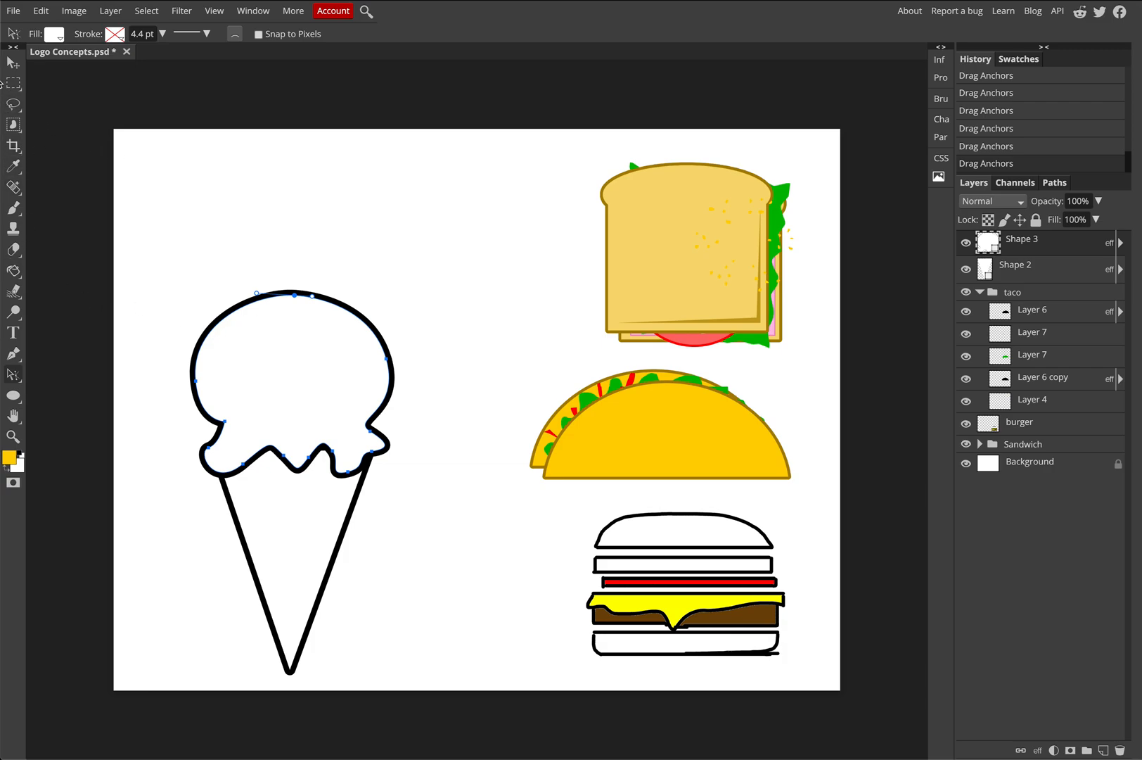
left_click(13, 61)
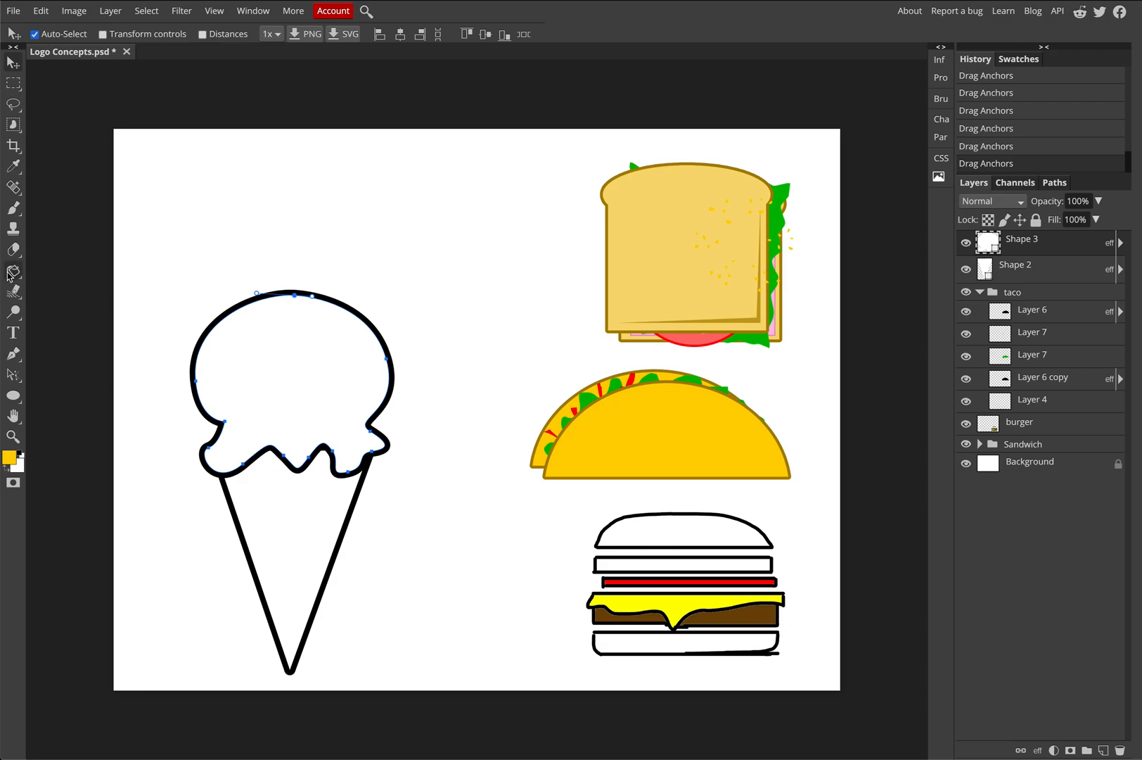
Step: Start a new Pen shape with a short curve inside the scoop's lower right edge, leaving the path open
left_click(14, 354)
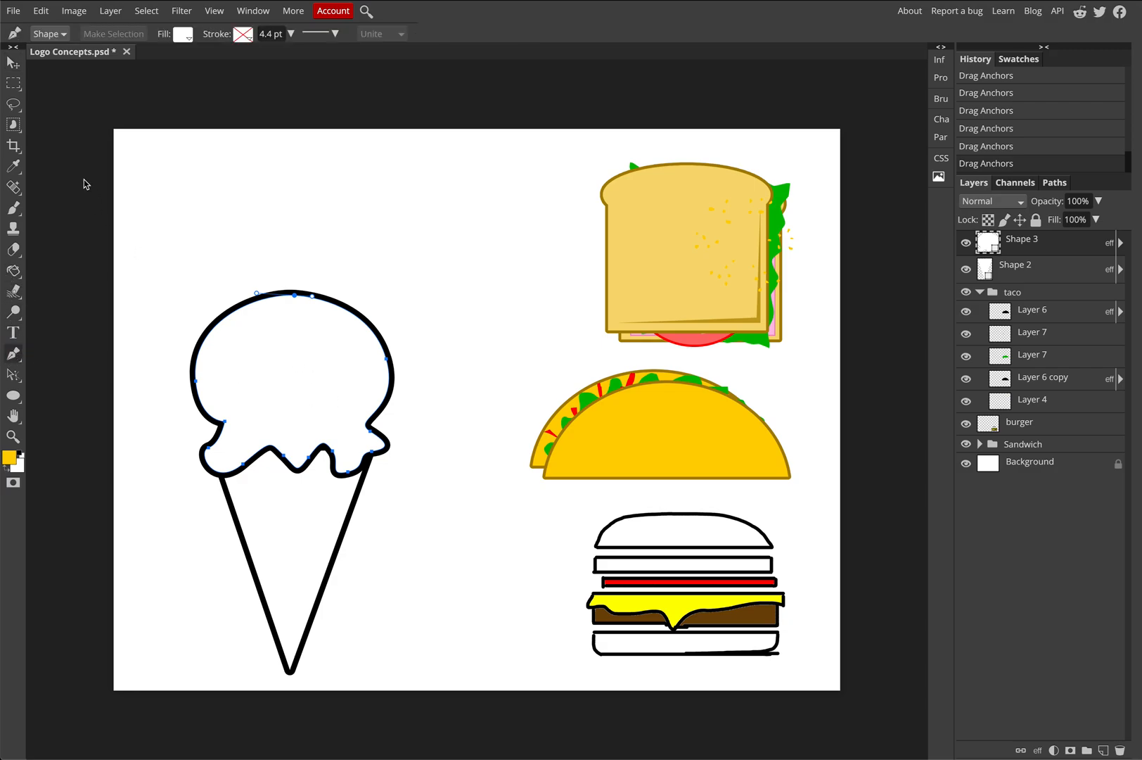
left_click(13, 61)
left_click(178, 181)
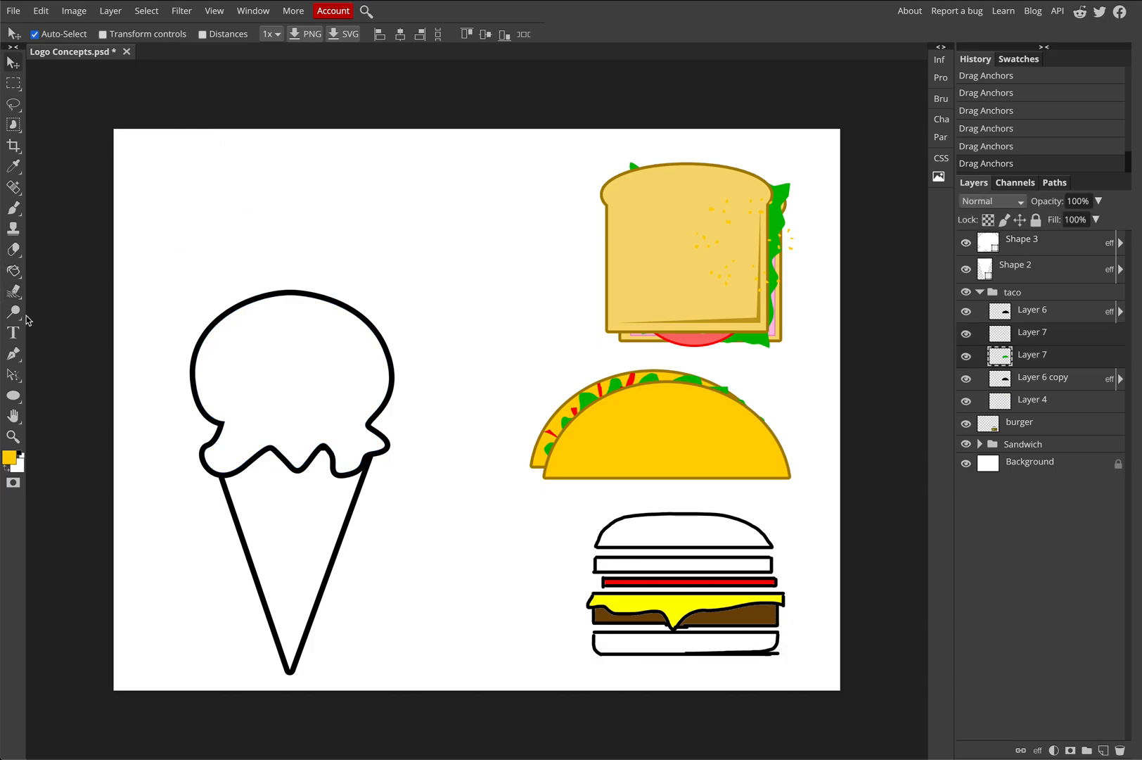
left_click(14, 353)
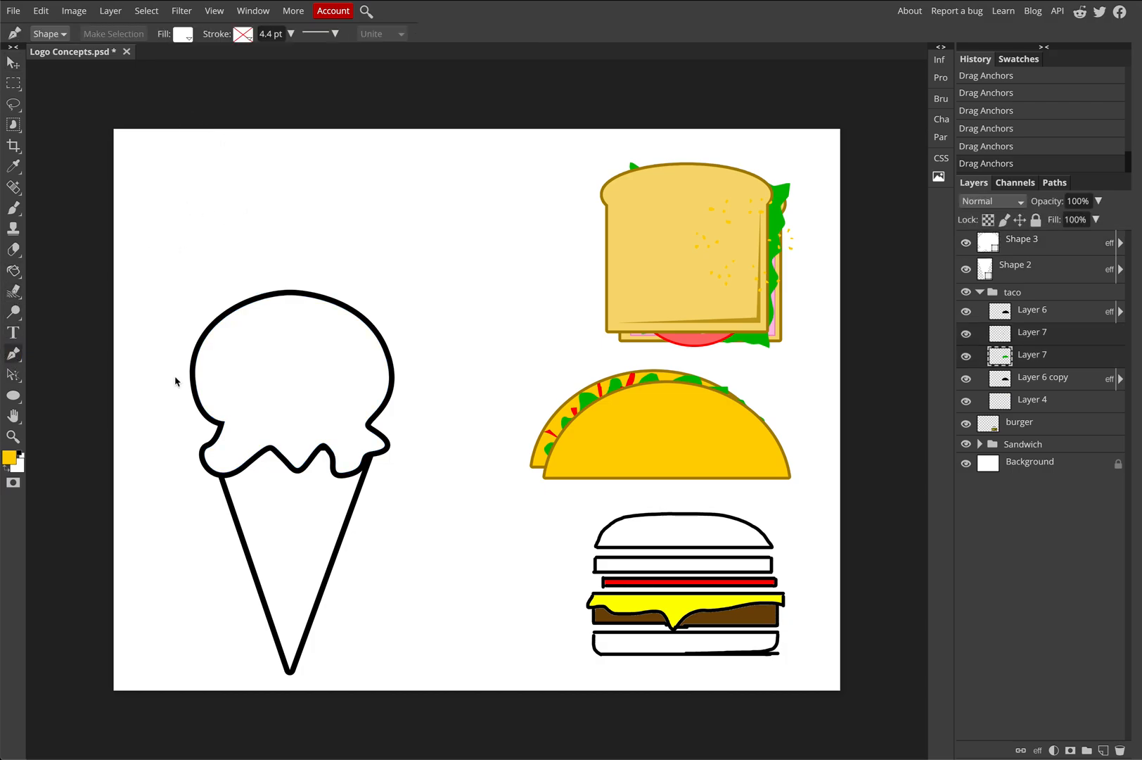
left_click(325, 416)
left_click_drag(369, 383, 379, 354)
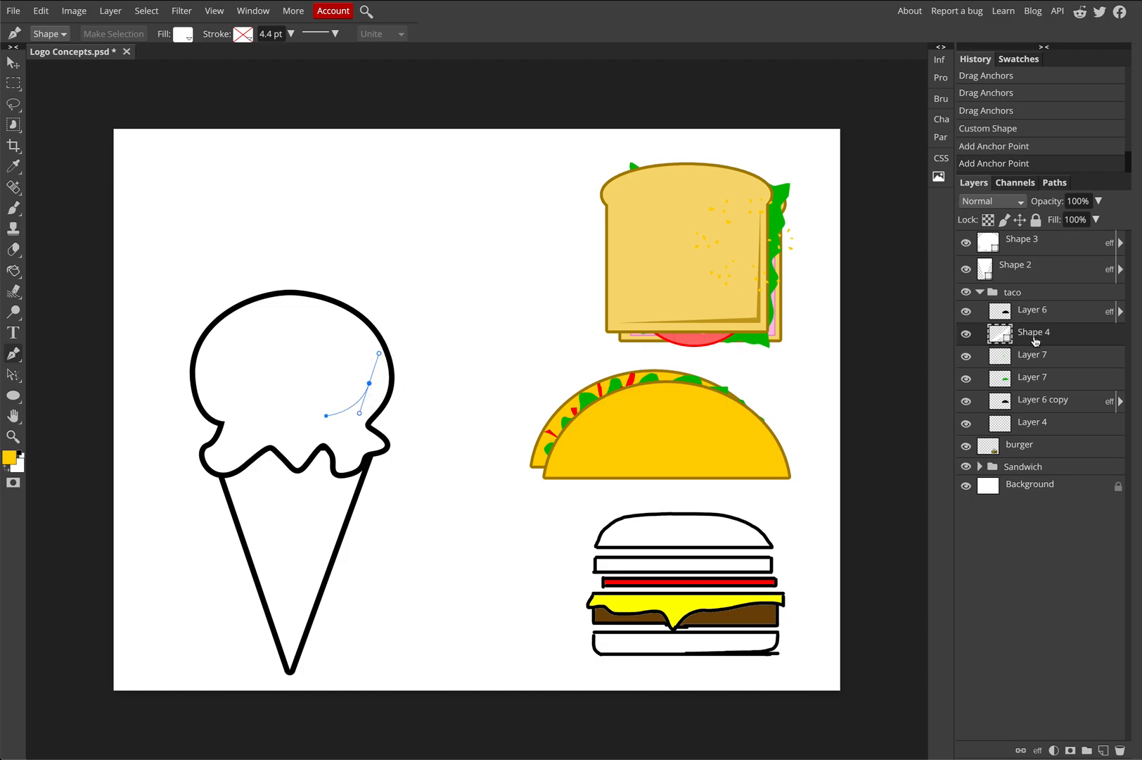
Step: Fill the Shape 4 curve with black and move its layer out of the taco folder to above Shape 3
left_click(20, 455)
double_click(1001, 335)
left_click(639, 271)
left_click(679, 290)
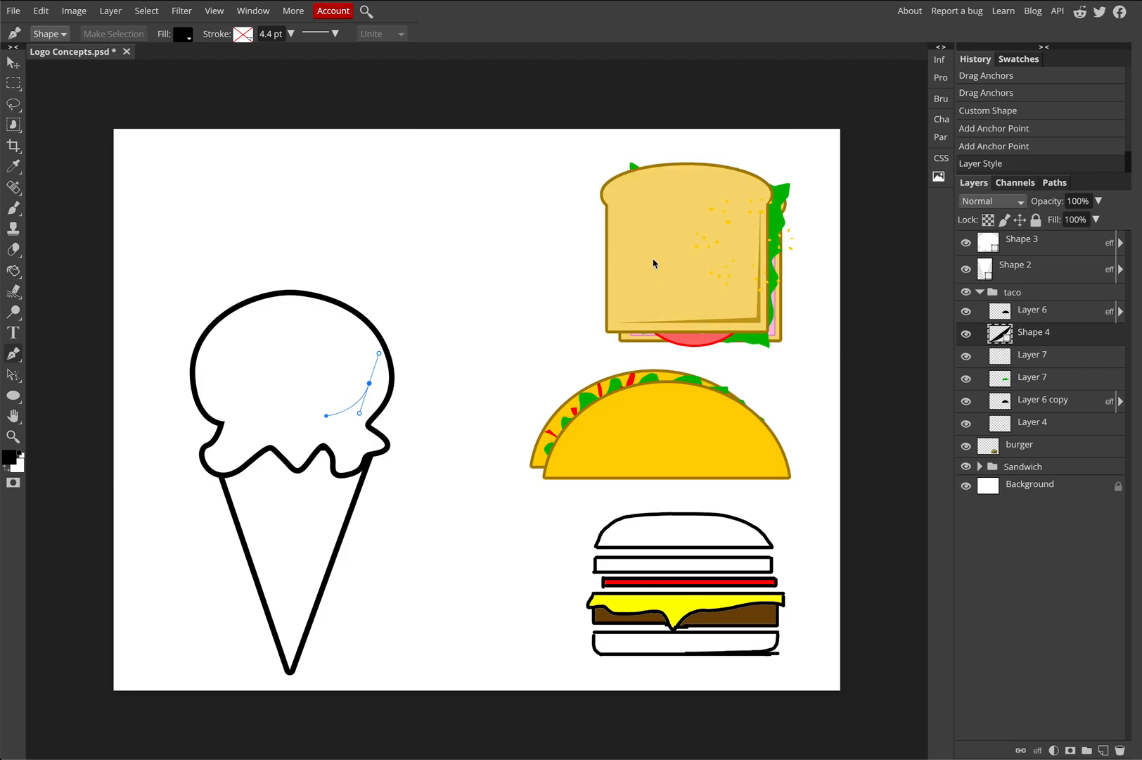
left_click_drag(1062, 337, 1053, 242)
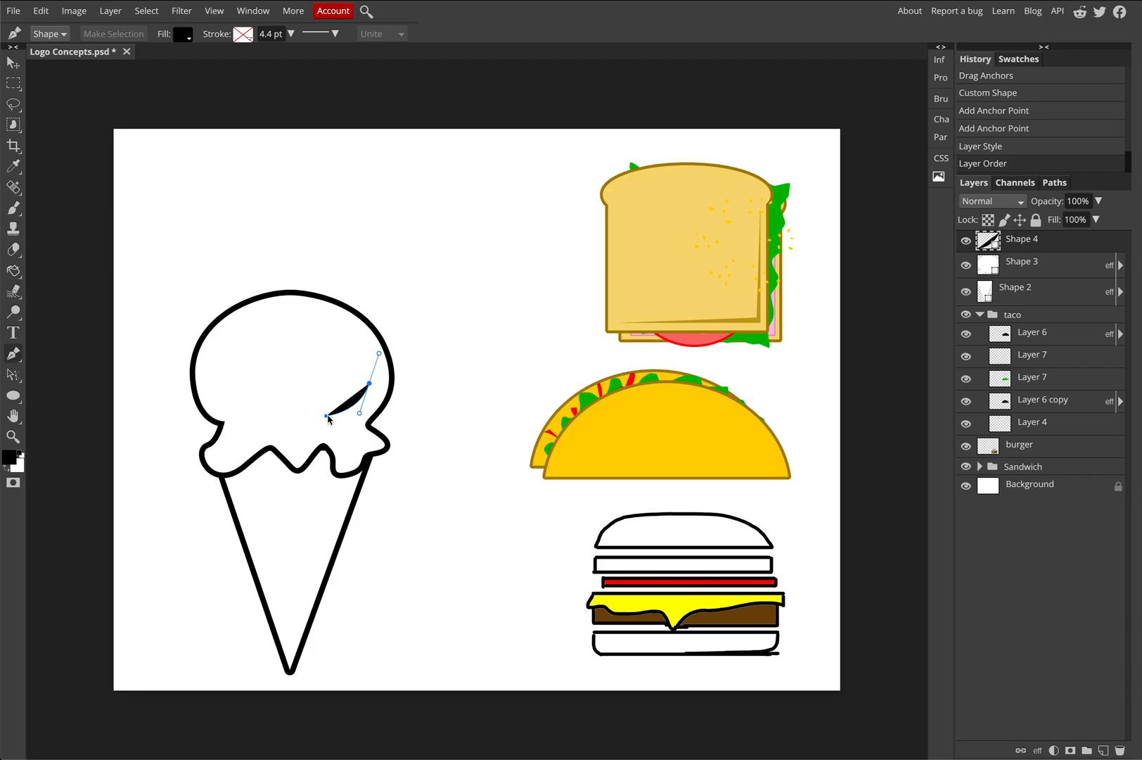
Step: Close the black curve into a thin crescent and move it slightly lower along the scoop's lower right edge
left_click_drag(326, 416, 274, 422)
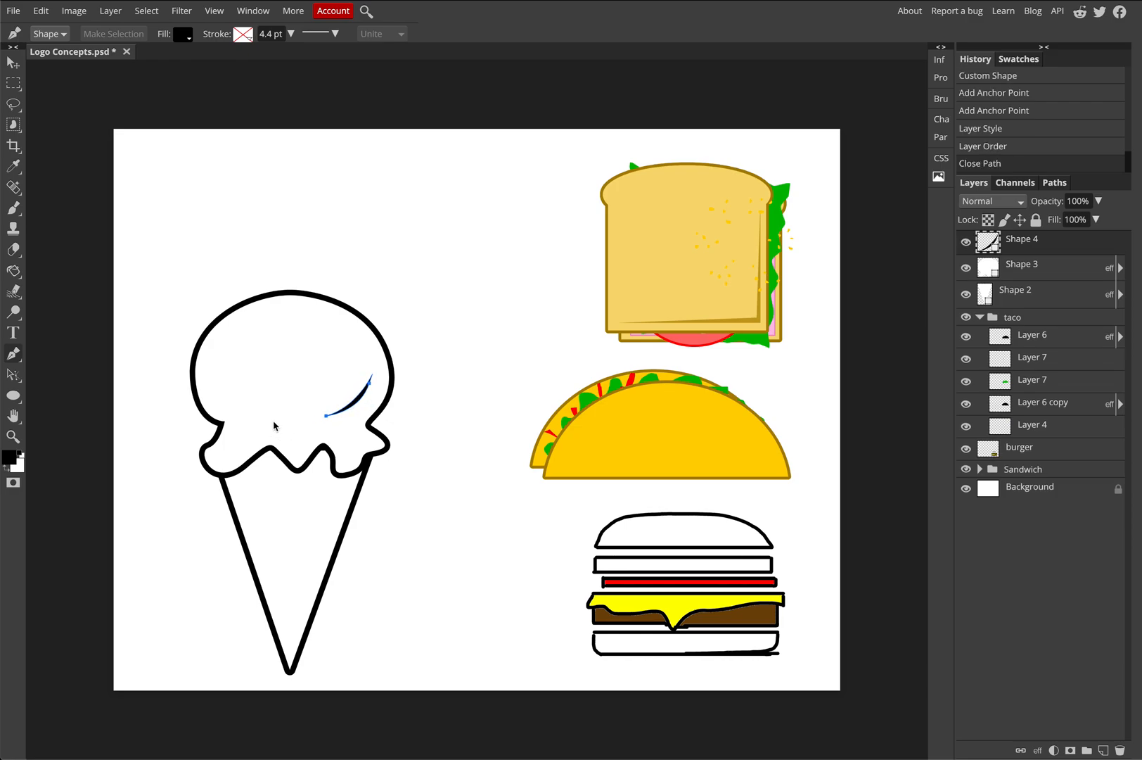
left_click(13, 62)
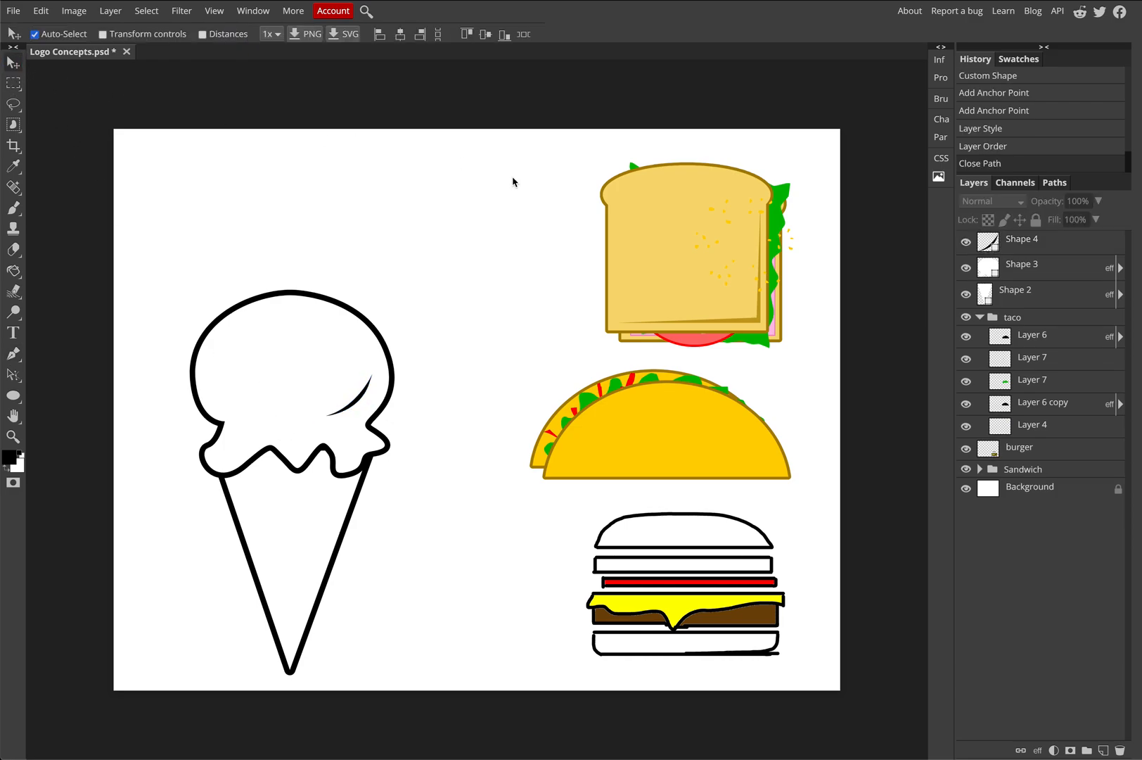
left_click_drag(356, 401, 358, 403)
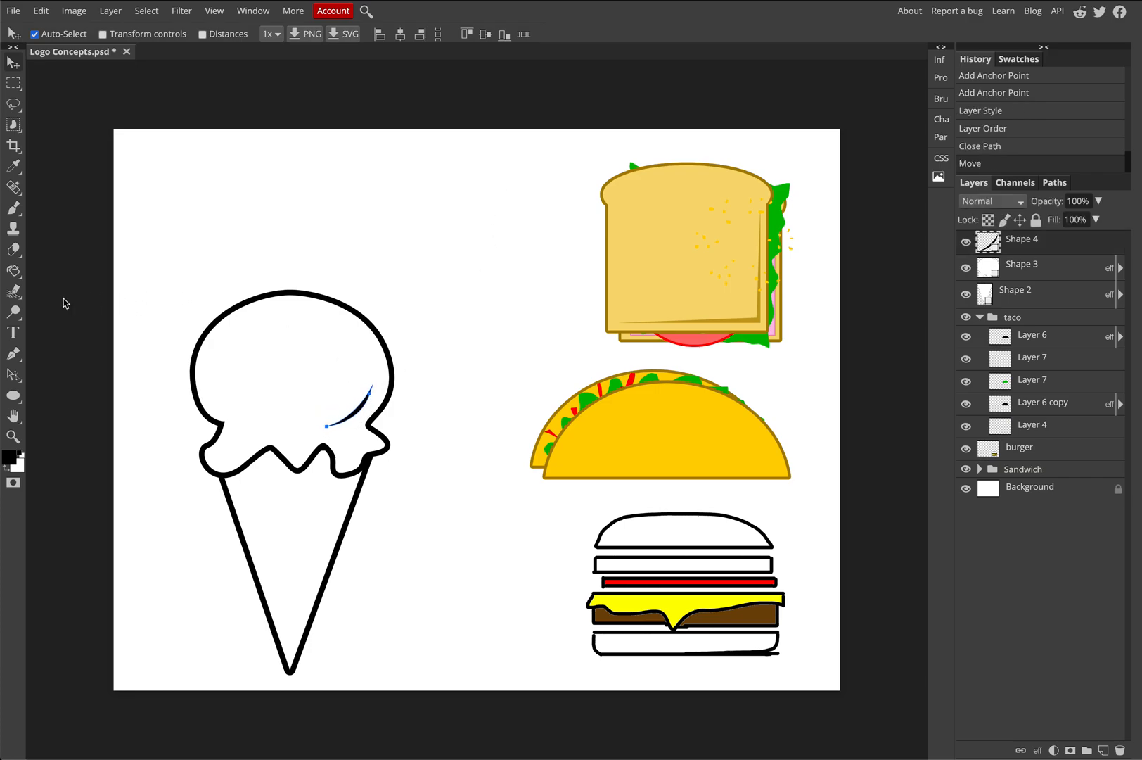
Step: Draw a closed black crescent with the Pen along the scoop's upper left inner edge and nudge it slightly up
left_click(13, 353)
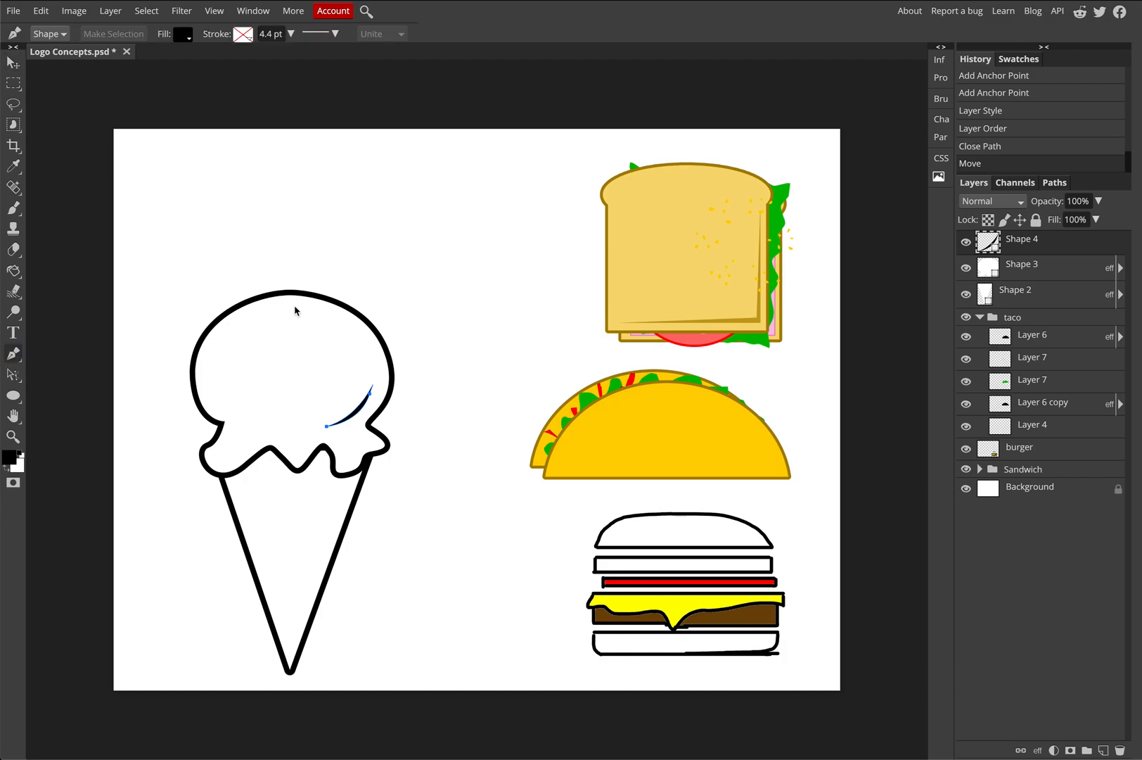
left_click(268, 311)
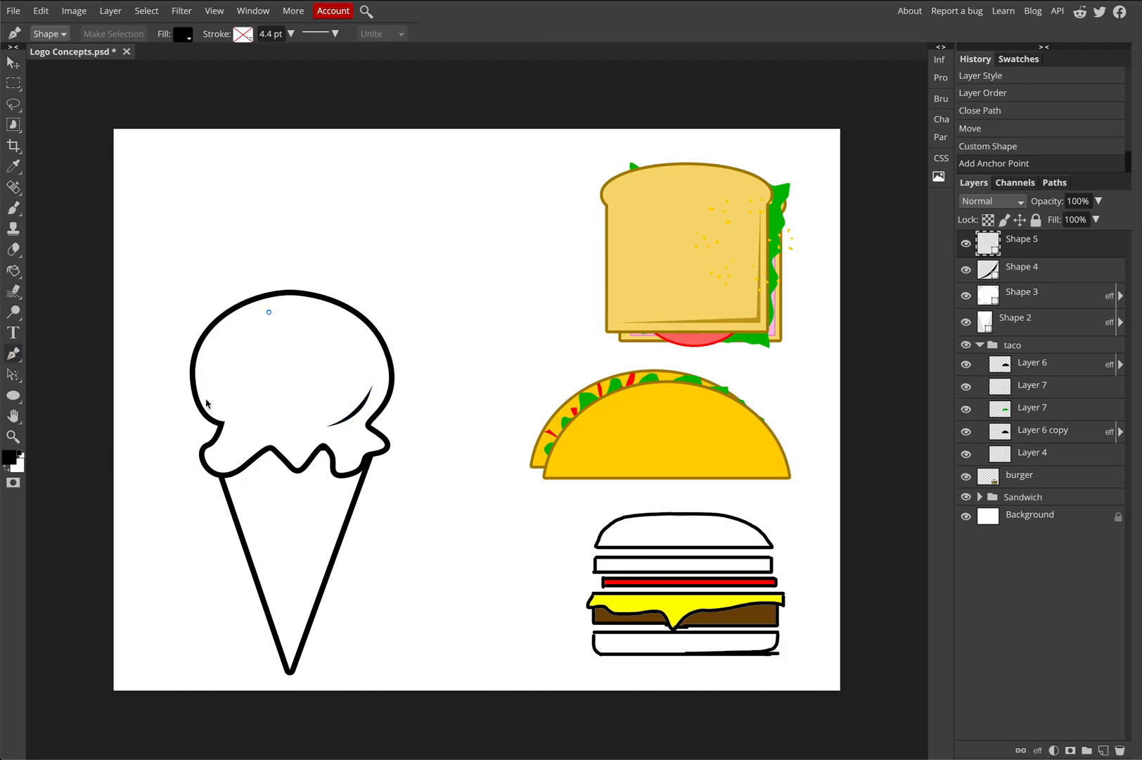
left_click_drag(208, 394, 217, 454)
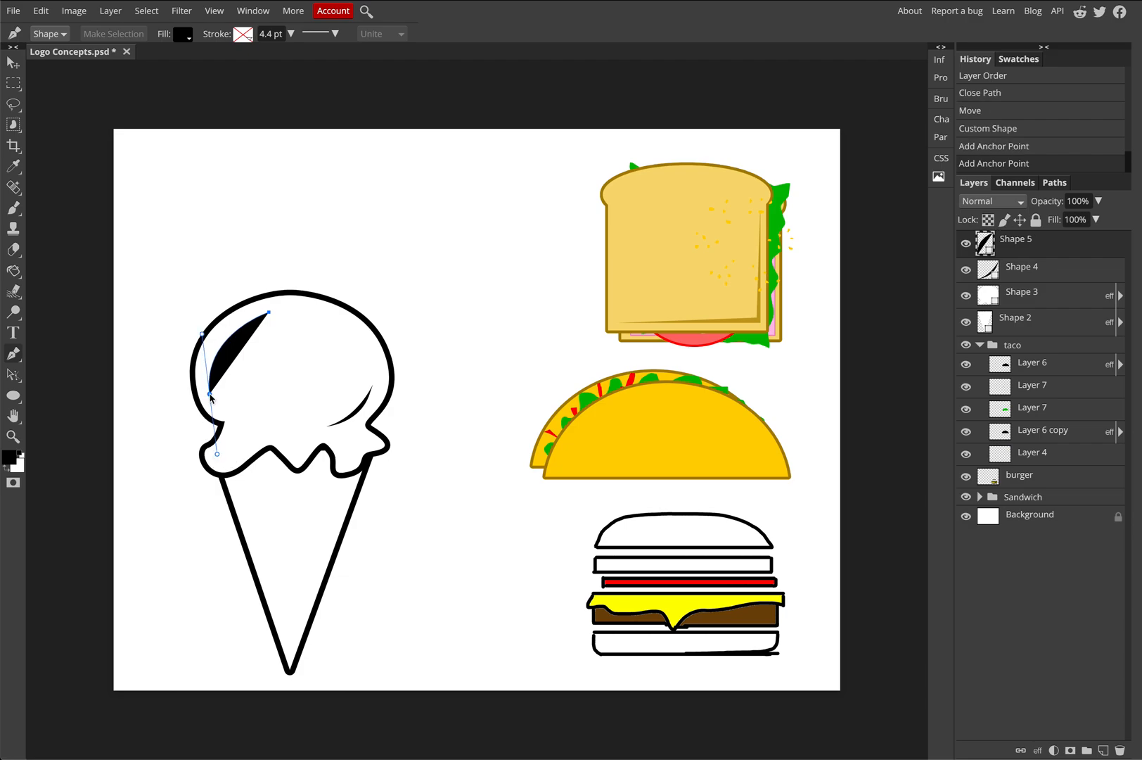
left_click_drag(268, 313, 342, 289)
left_click(13, 62)
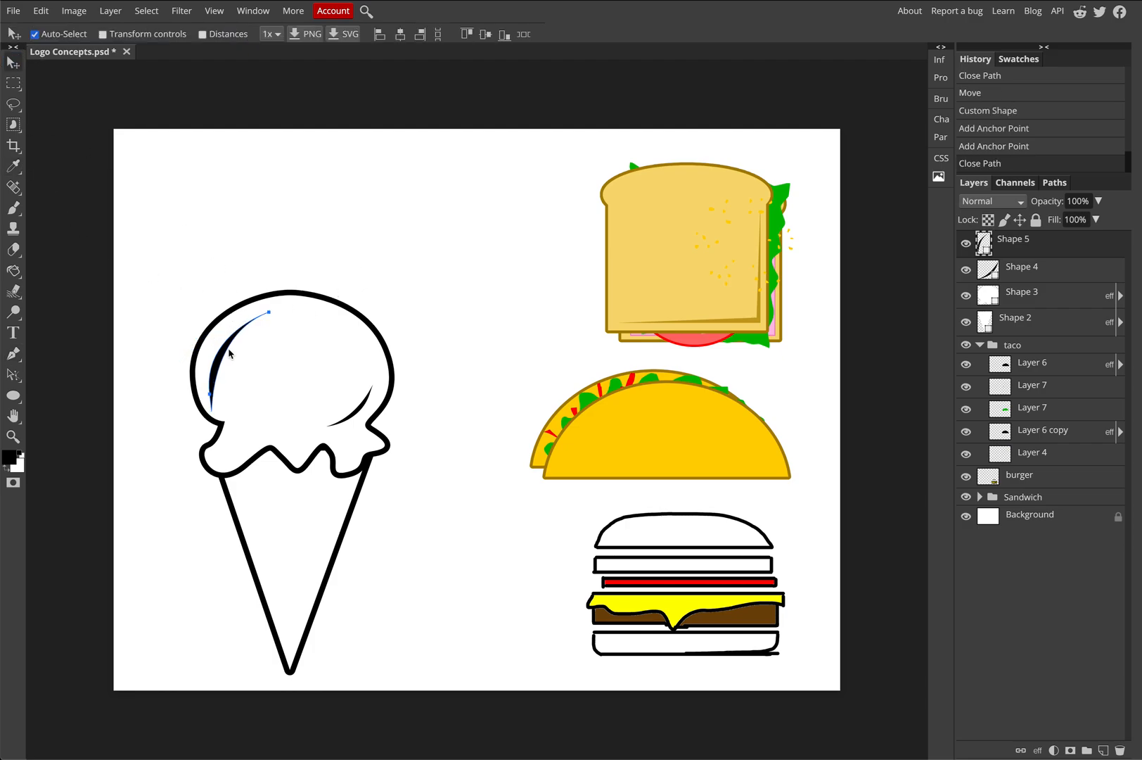
left_click_drag(225, 356, 228, 352)
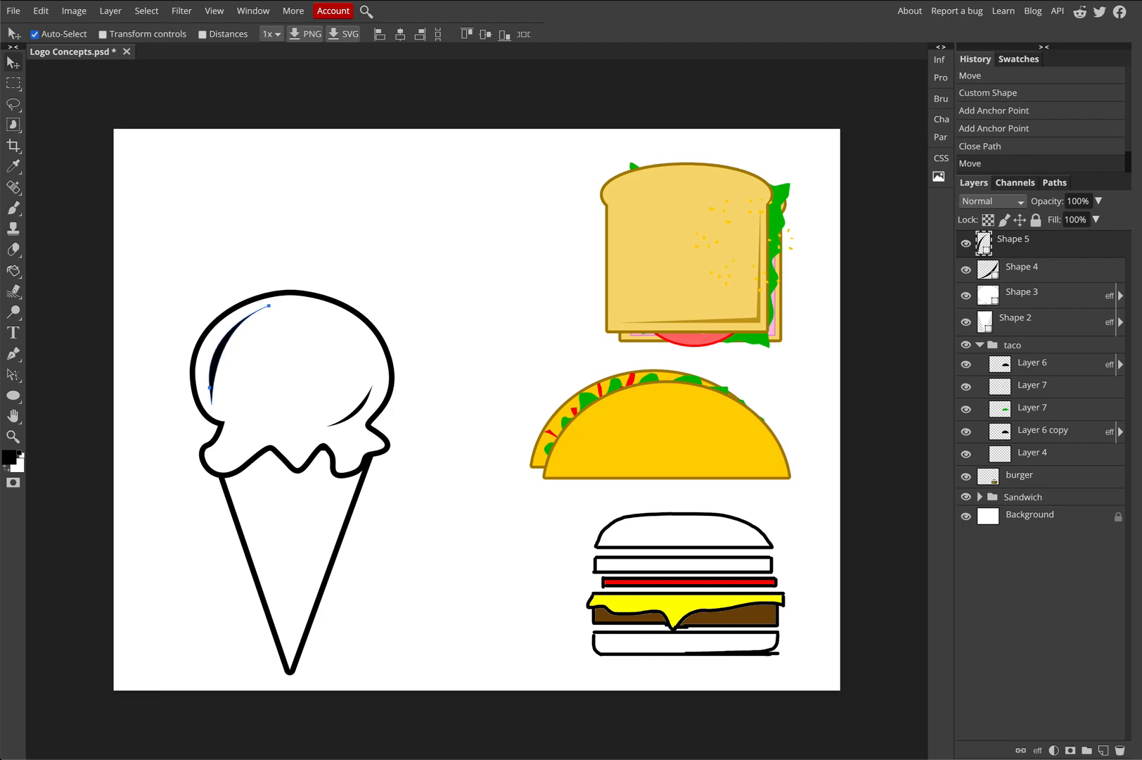
Step: Shorten the upper left crescent to 71.78% height with Free Transform, reposition it inside the scoop's edge, and deselect it
left_click(40, 11)
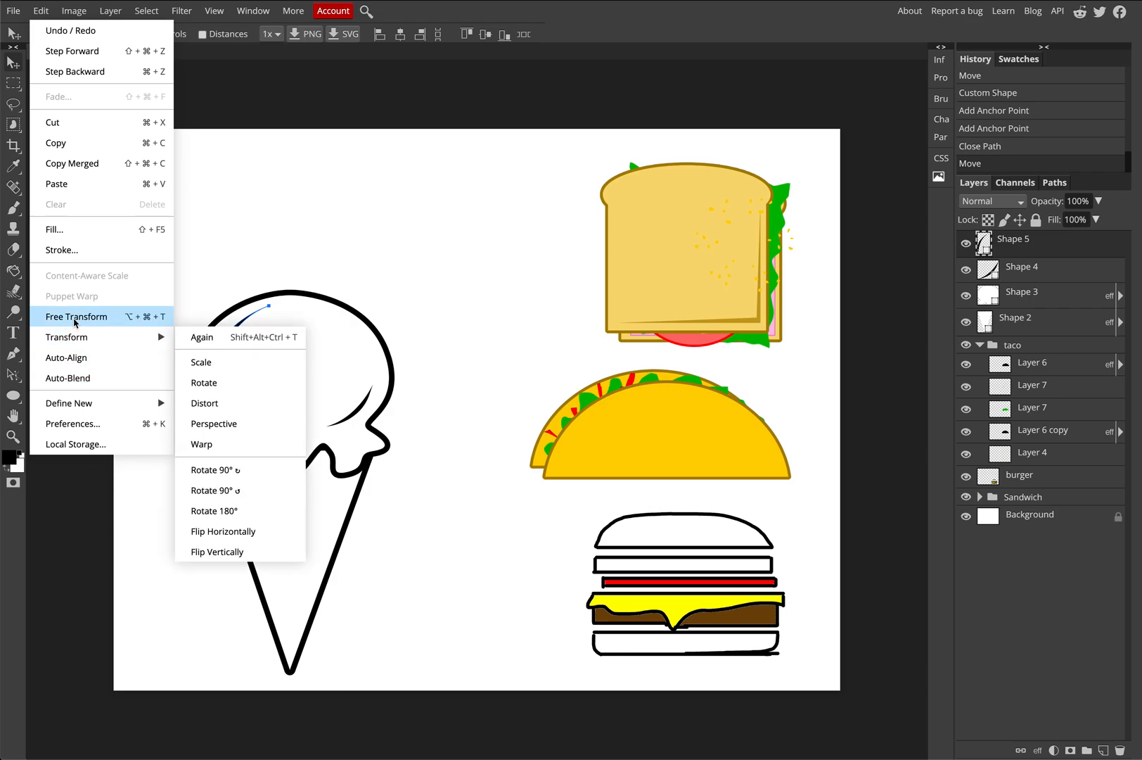
left_click(75, 317)
left_click_drag(238, 406, 216, 353)
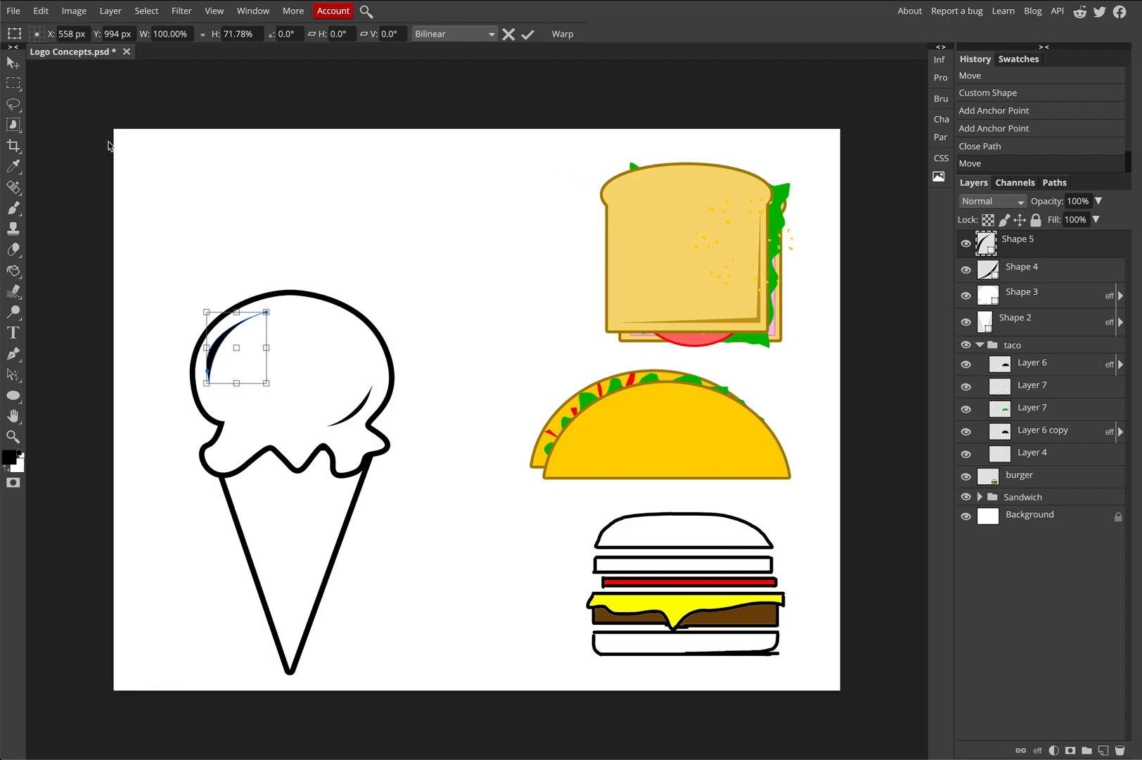
left_click(14, 63)
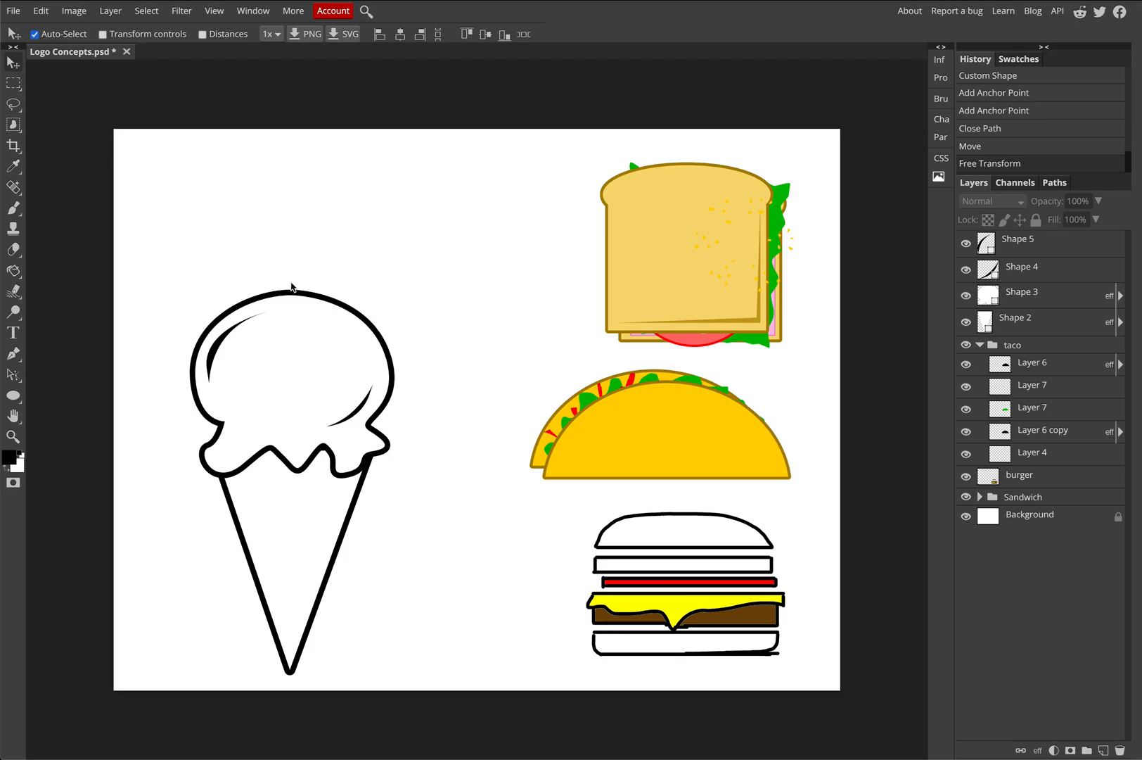
left_click_drag(163, 271, 383, 484)
left_click_drag(150, 237, 441, 619)
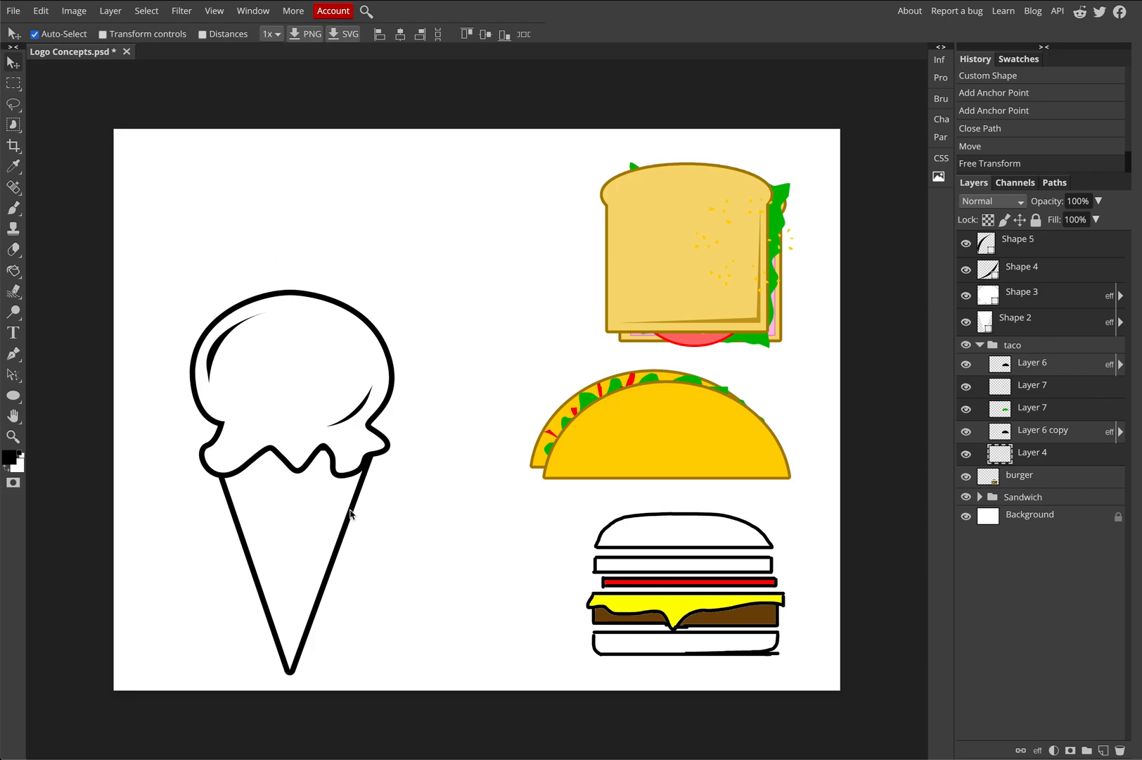
left_click(196, 253)
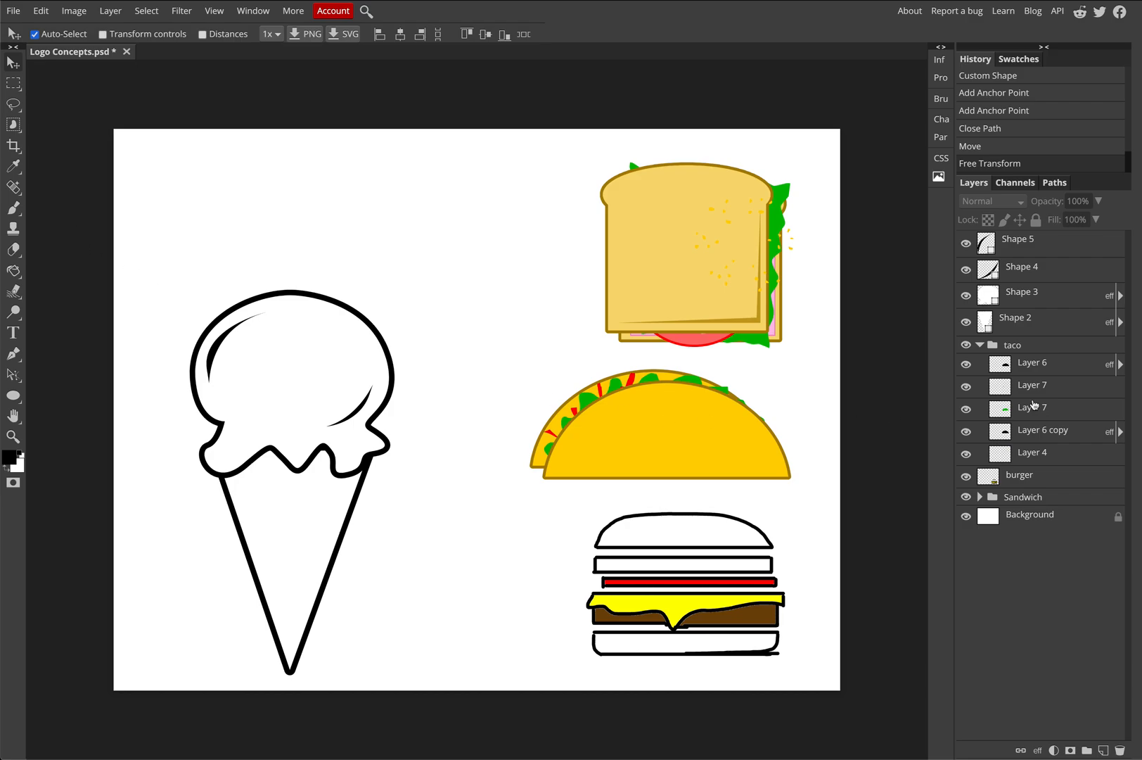
left_click(1025, 275)
left_click(1022, 299)
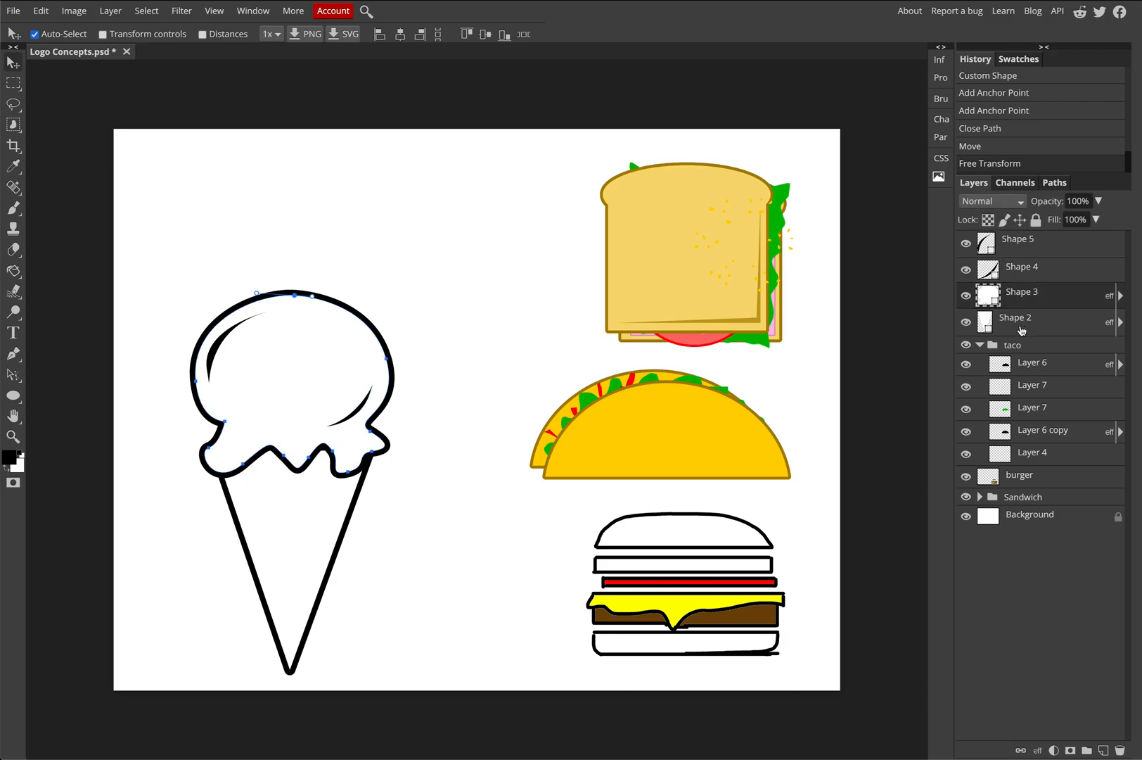
left_click(1016, 324)
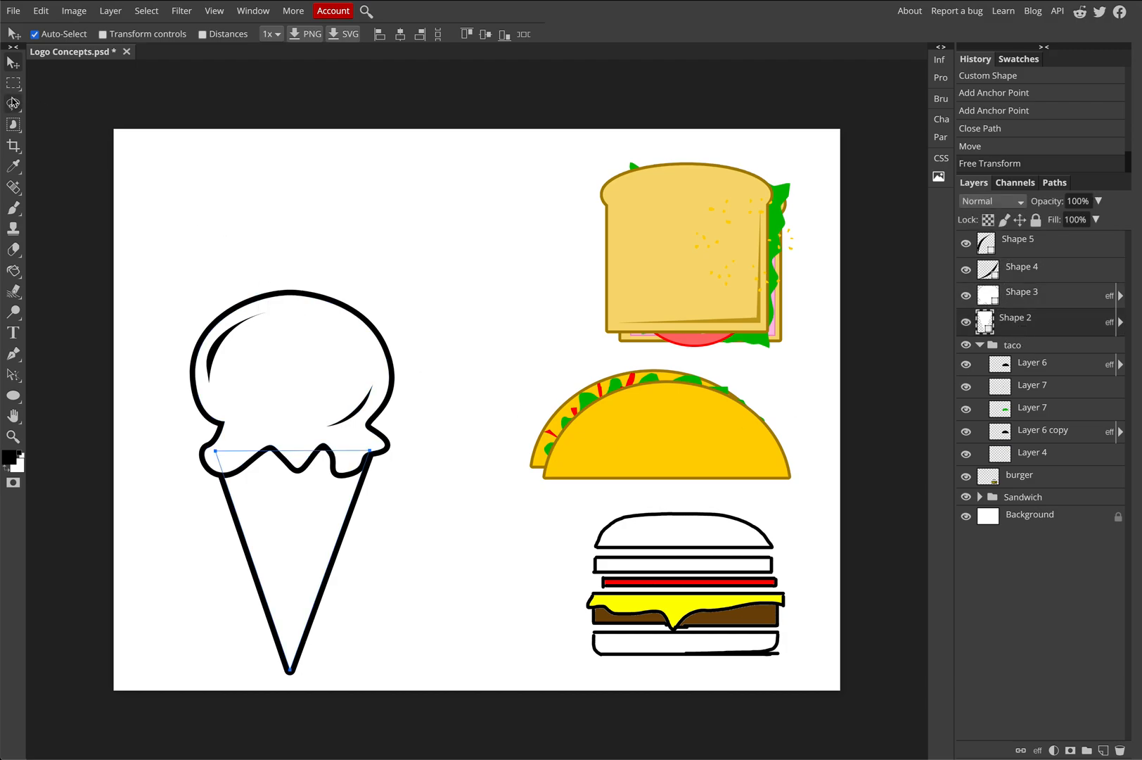
left_click(12, 353)
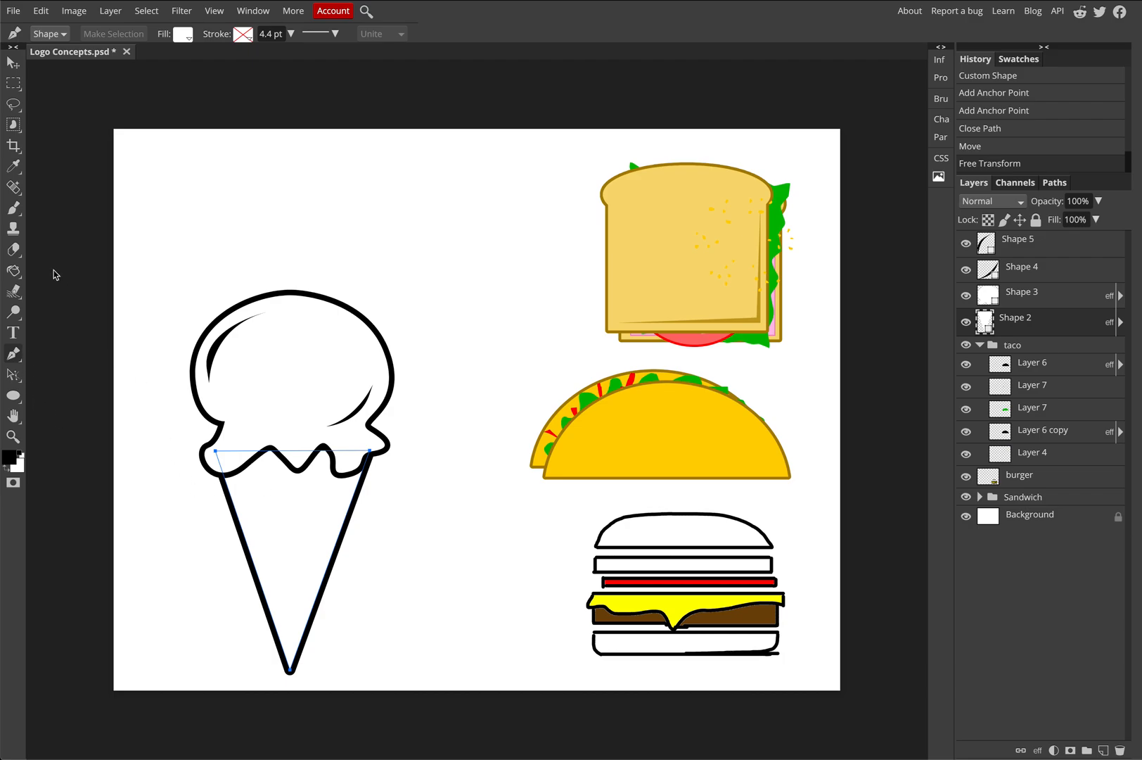
left_click(13, 62)
left_click(85, 90)
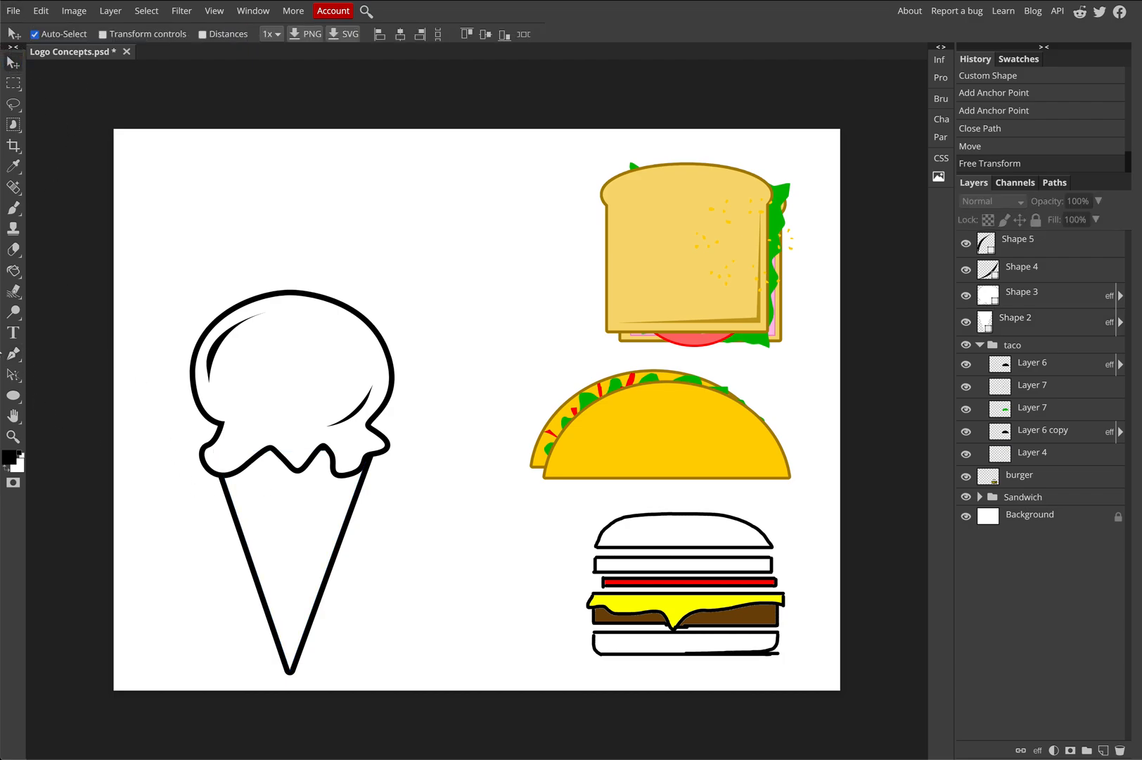
Step: Draw a closed wavy splash shape with the Pen over the ice cream cone, its lobes extending beyond the scoop and cone outlines
left_click(12, 353)
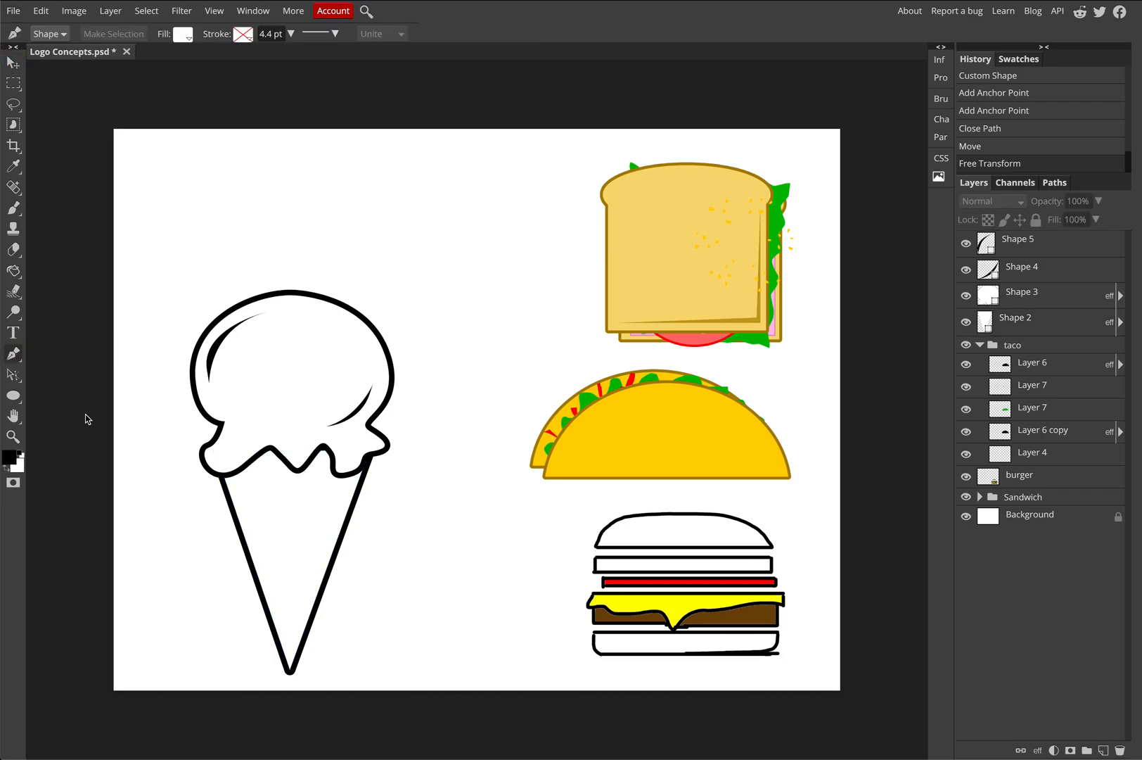
left_click(199, 426)
left_click_drag(174, 476, 145, 488)
left_click_drag(204, 546, 249, 619)
left_click_drag(350, 566, 331, 493)
left_click_drag(356, 448, 306, 361)
left_click_drag(361, 289, 408, 255)
left_click_drag(296, 249, 204, 254)
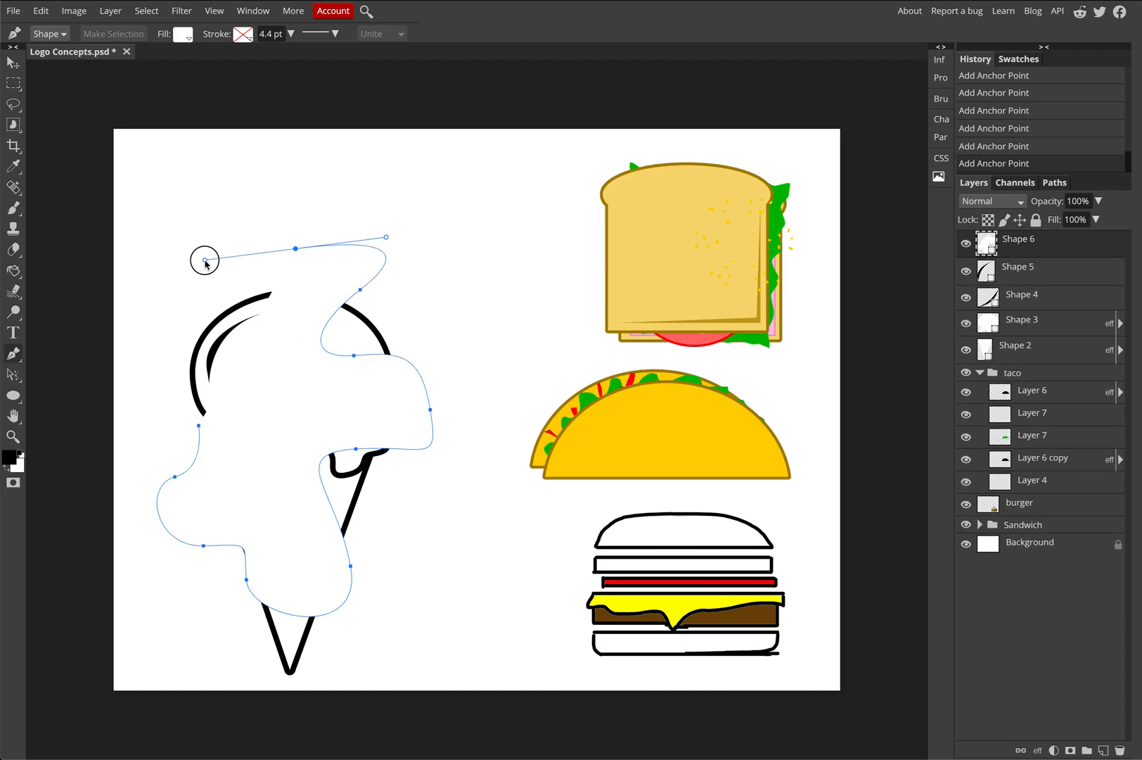
left_click_drag(242, 331, 278, 381)
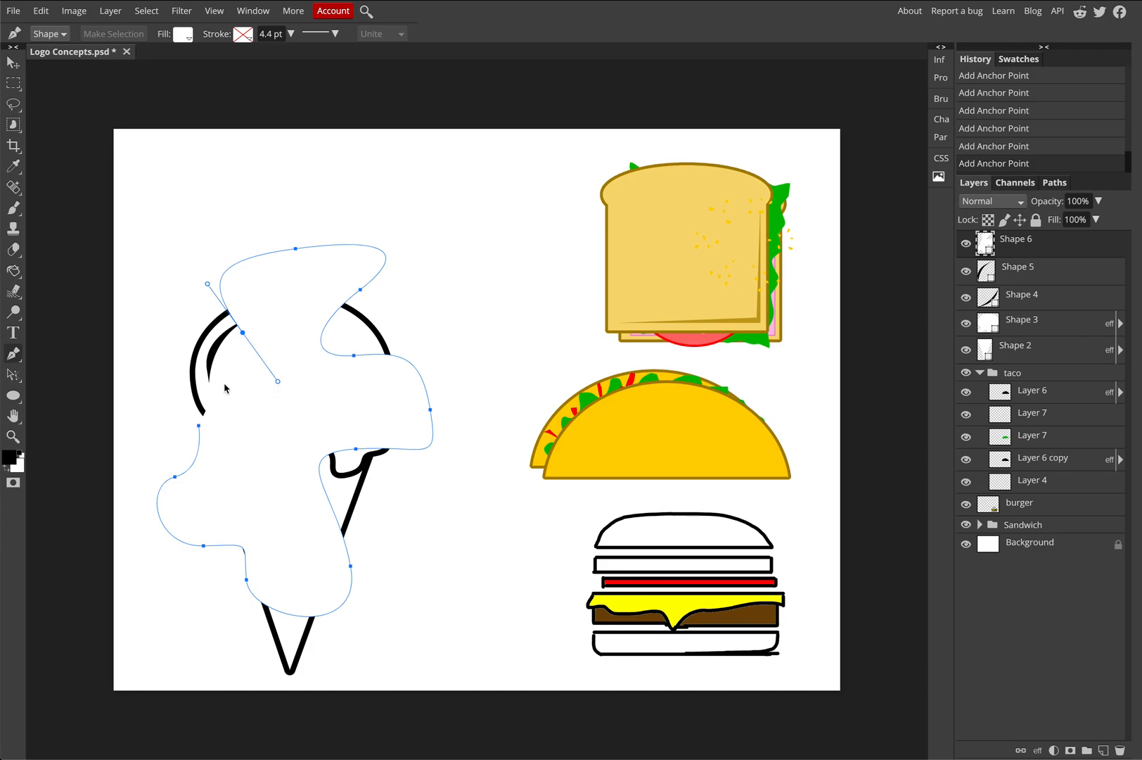
left_click_drag(205, 346, 175, 355)
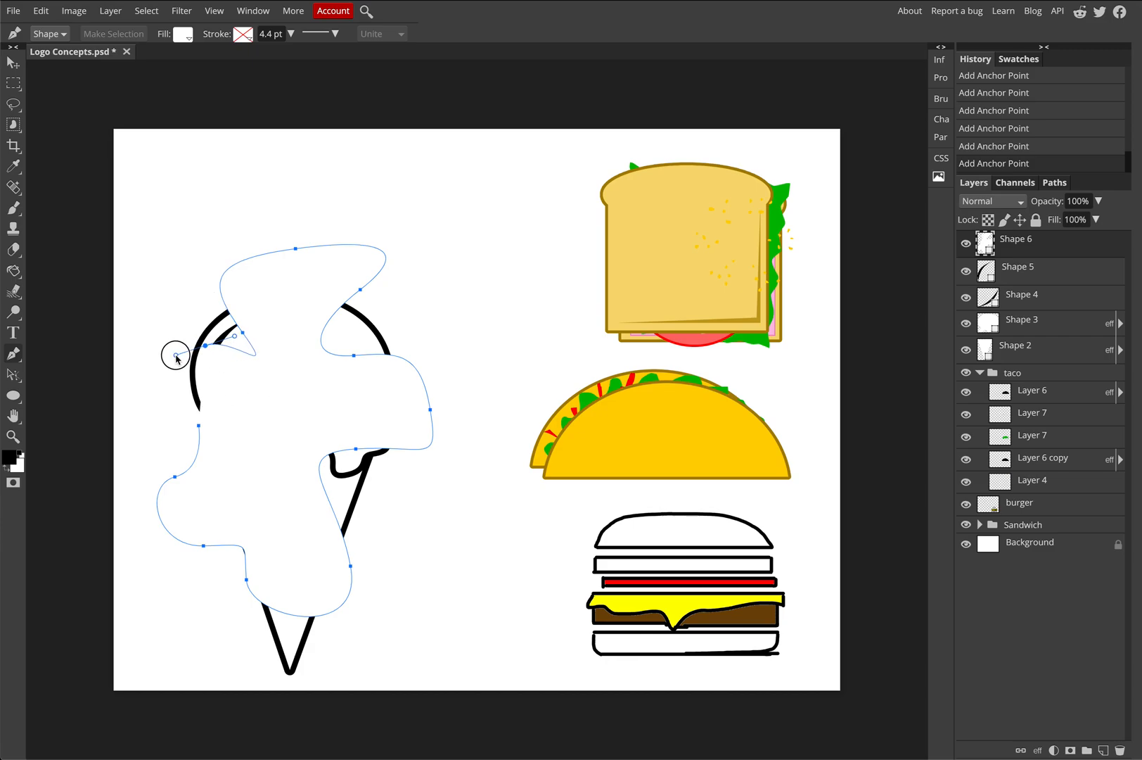
left_click_drag(199, 427, 184, 458)
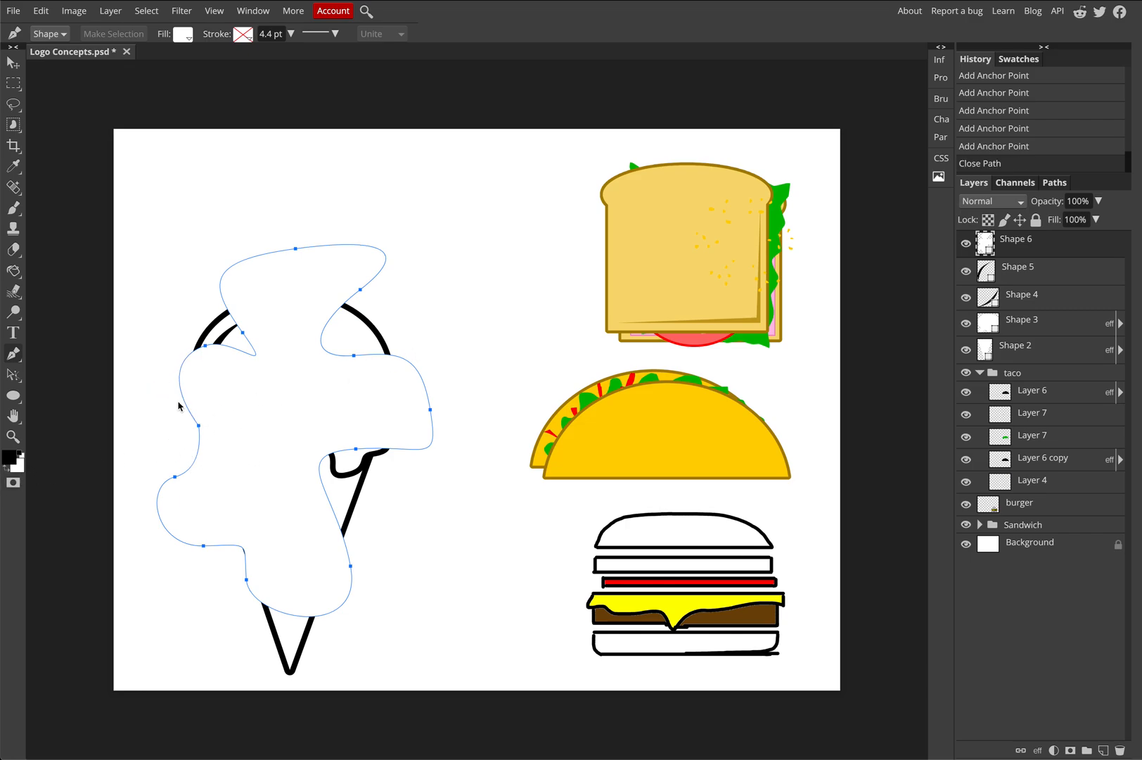
Step: Fill the splash shape with pink ef8dbd and move its layer below Shape 2, behind the cone
double_click(985, 243)
left_click(719, 271)
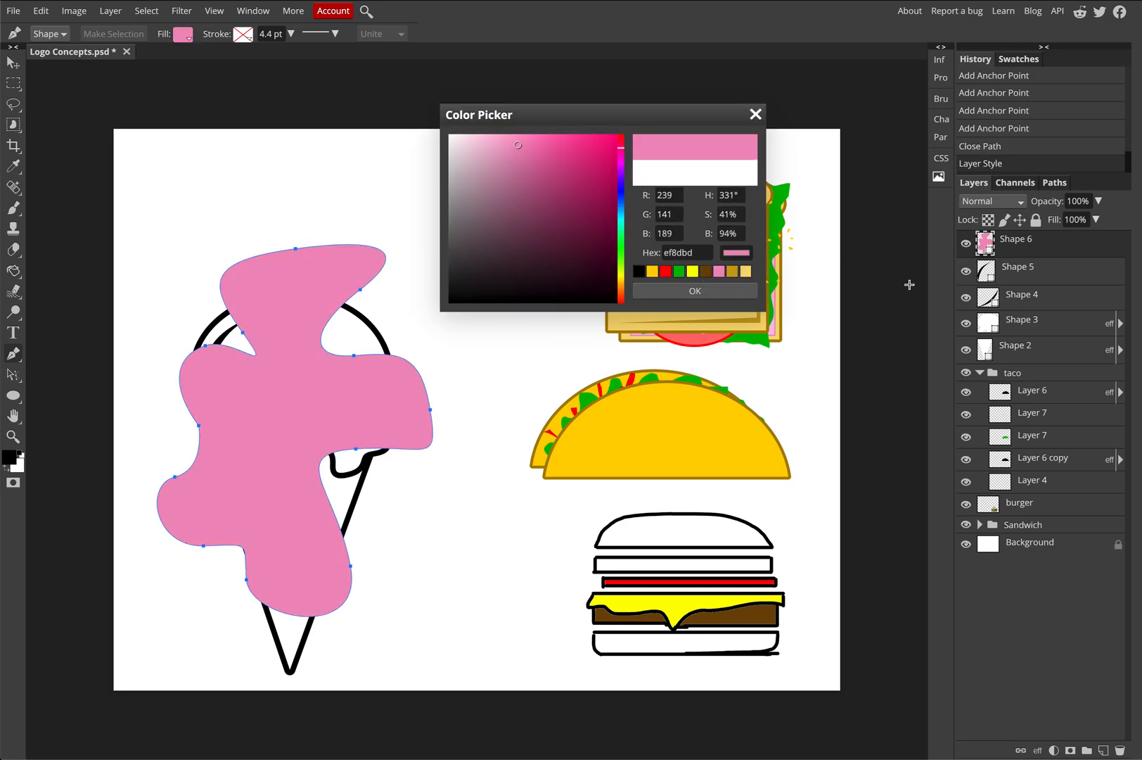
left_click(690, 291)
left_click_drag(1039, 247, 1041, 360)
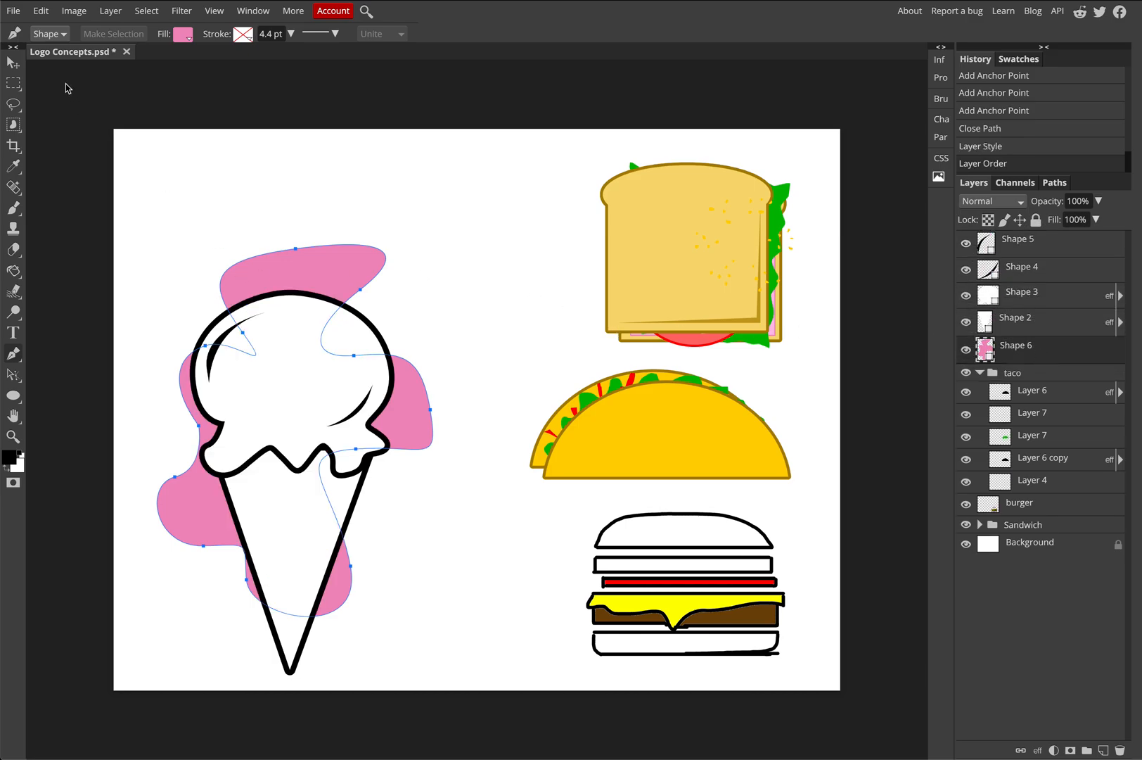
Step: Shift the pink splash slightly down and to the right behind the ice cream cone
left_click(13, 63)
left_click(328, 152)
mouse_move(353, 268)
left_mouse_down()
mouse_move(248, 193)
mouse_move(355, 284)
mouse_move(350, 274)
left_mouse_up()
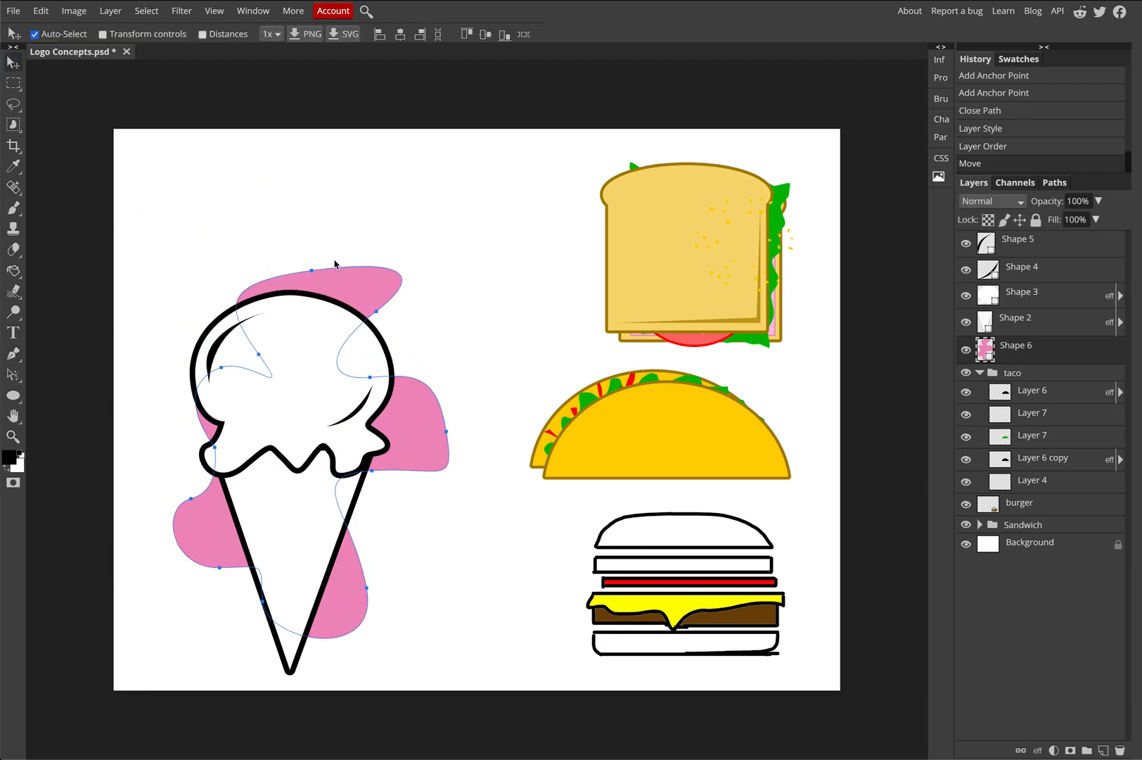
Step: Widen the pink splash, rotate it slightly clockwise and move it right behind the cone with Free Transform, and deselect it
left_click(41, 10)
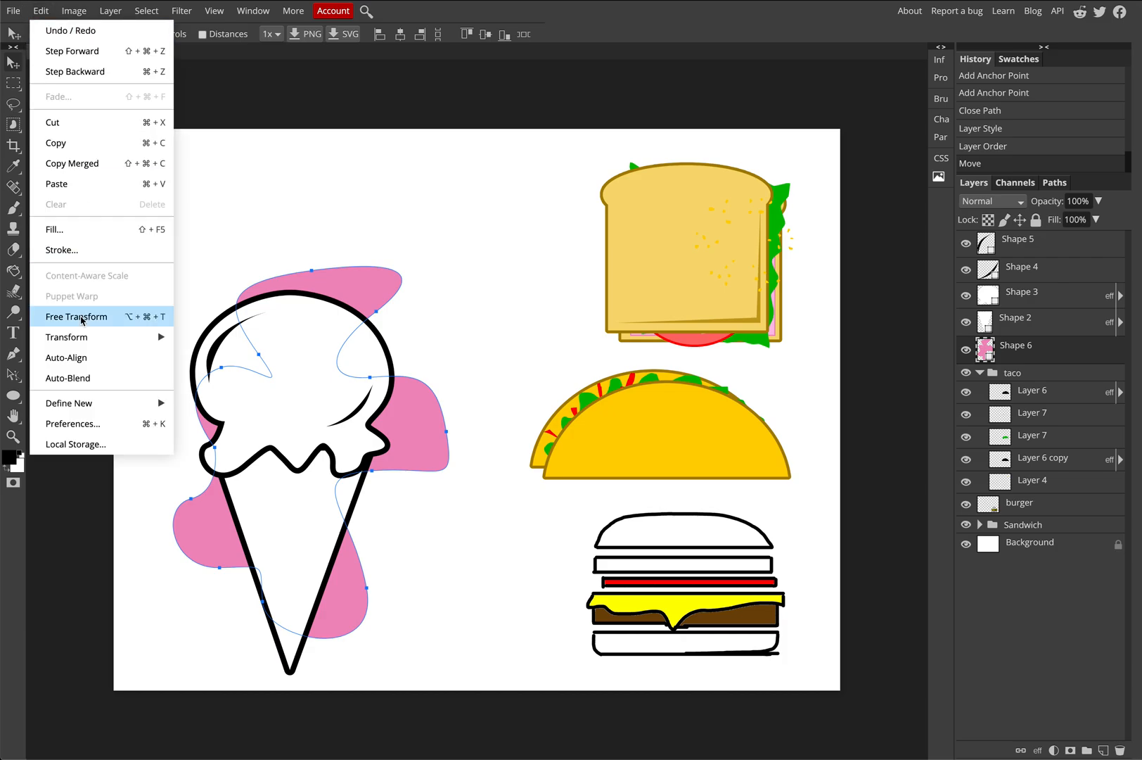
left_click(83, 318)
left_click_drag(173, 452, 114, 452)
mouse_move(449, 452)
left_mouse_down()
mouse_move(485, 454)
mouse_move(452, 452)
left_mouse_up()
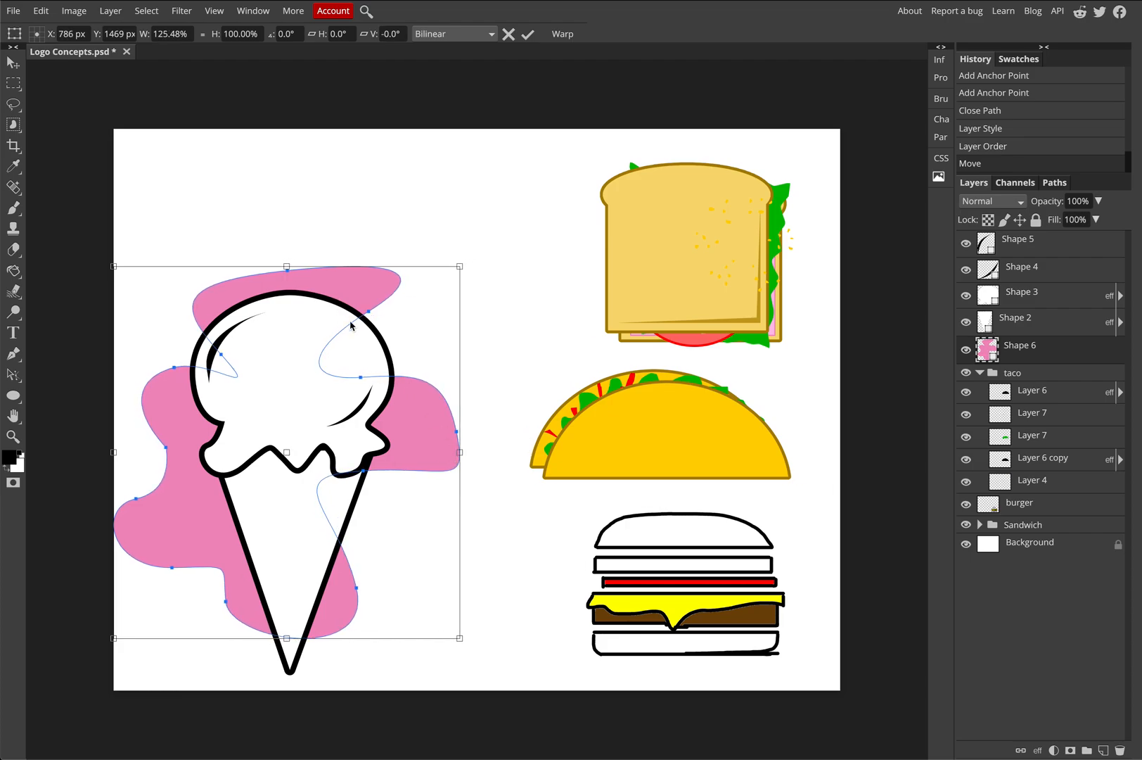
left_click_drag(479, 254, 521, 326)
left_click_drag(420, 445, 459, 446)
key("Return")
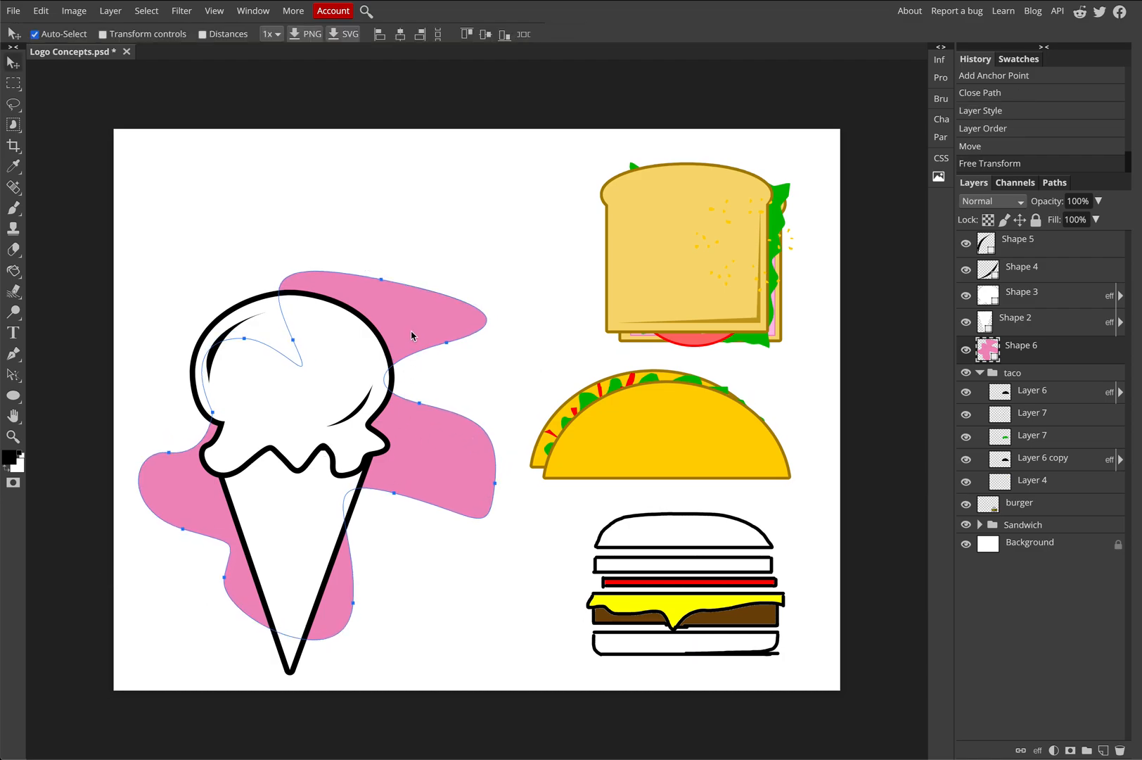
left_click(195, 230)
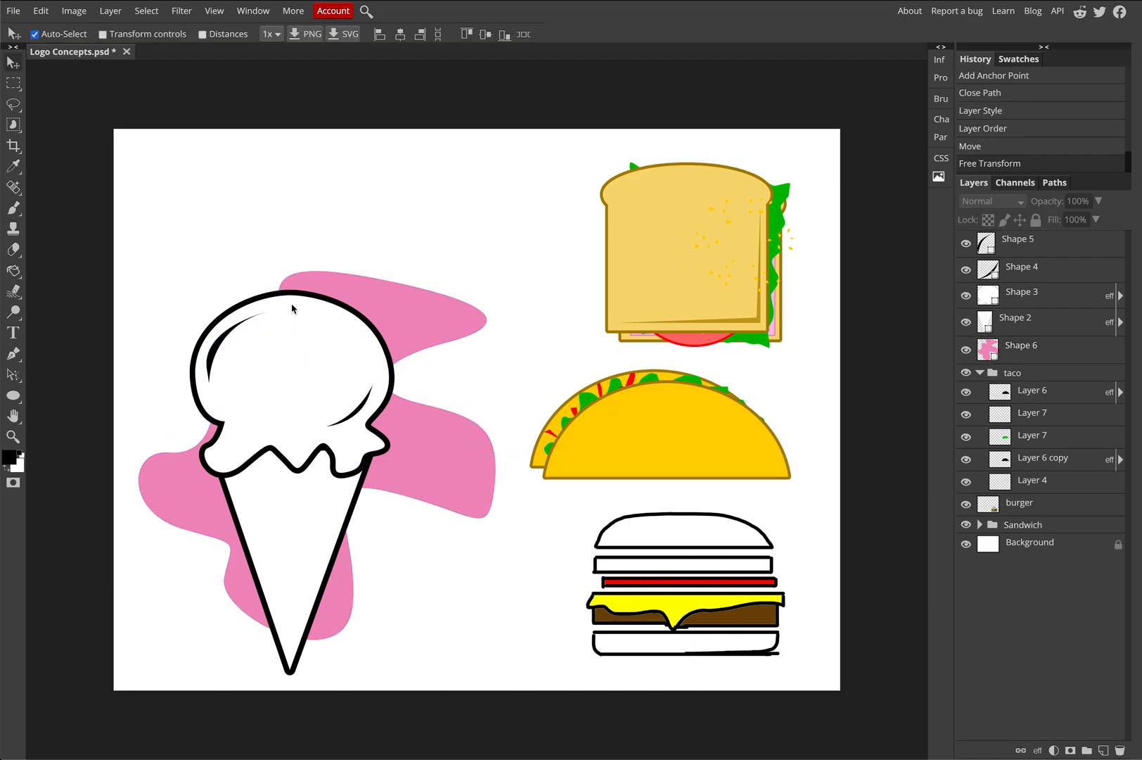
Step: Select the ice cream shapes together, move them slightly up and to the left, and deselect them
left_click_drag(166, 238, 413, 581)
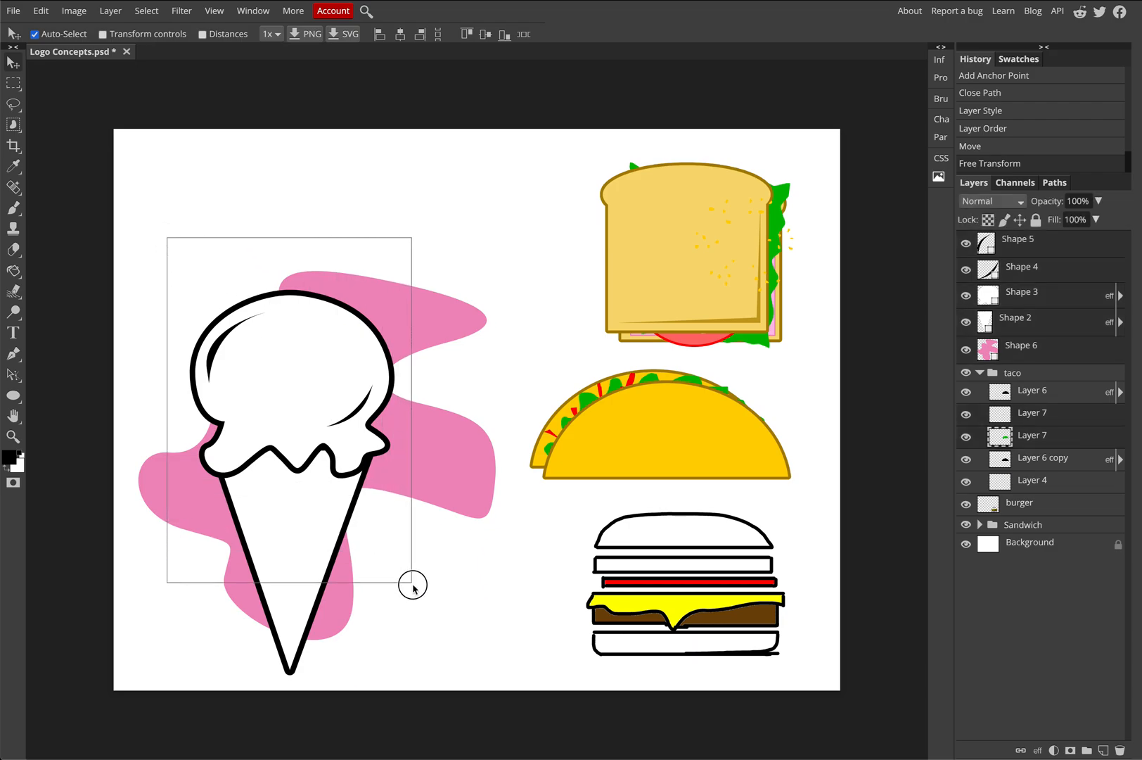
mouse_move(394, 460)
left_mouse_down()
mouse_move(428, 398)
mouse_move(411, 375)
mouse_move(389, 454)
left_mouse_up()
left_click(183, 289)
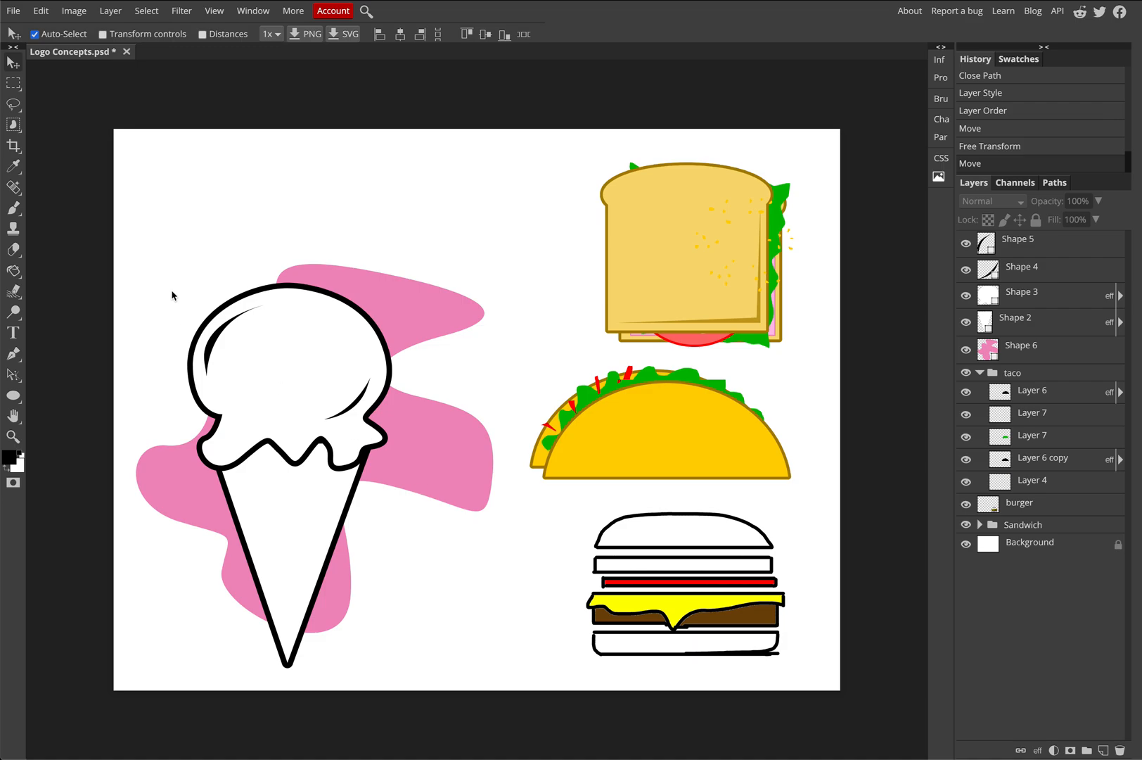
Step: Reselect the pink splash, scoop, cone and accent crescents together and move the whole group up the canvas
left_click_drag(152, 242, 451, 601)
mouse_move(403, 462)
left_mouse_down()
mouse_move(409, 420)
mouse_move(411, 458)
left_mouse_up()
left_click(368, 301)
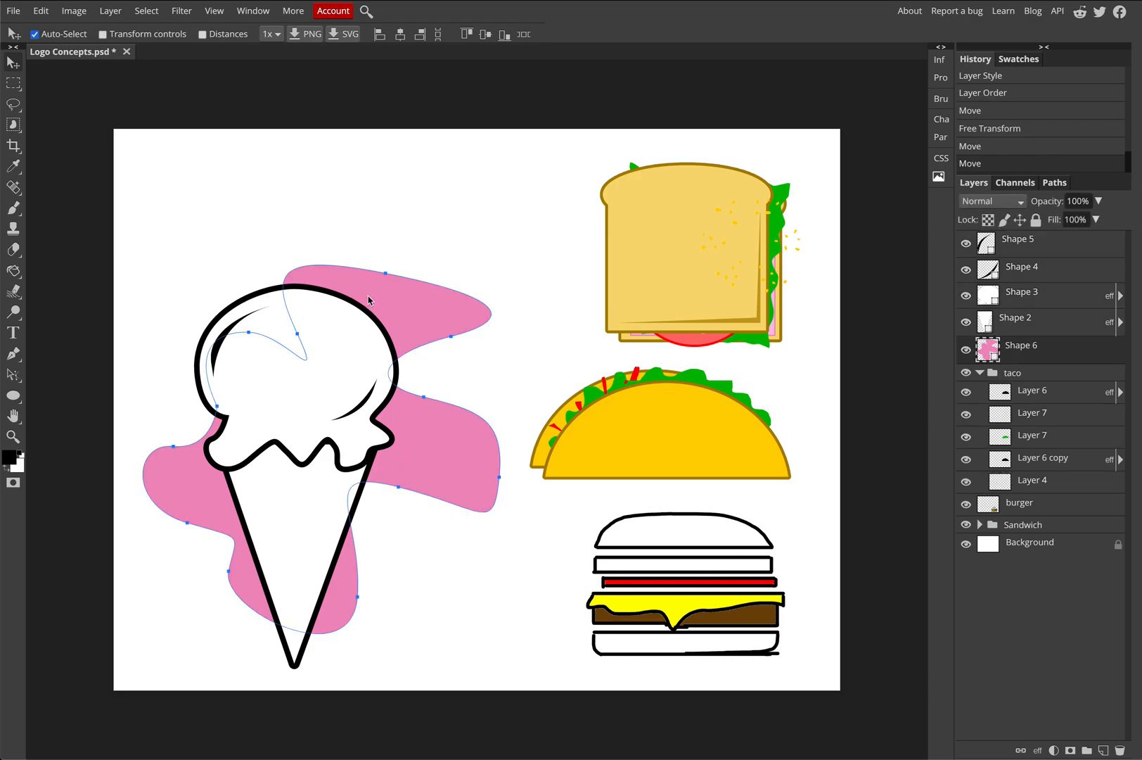
left_click(279, 332)
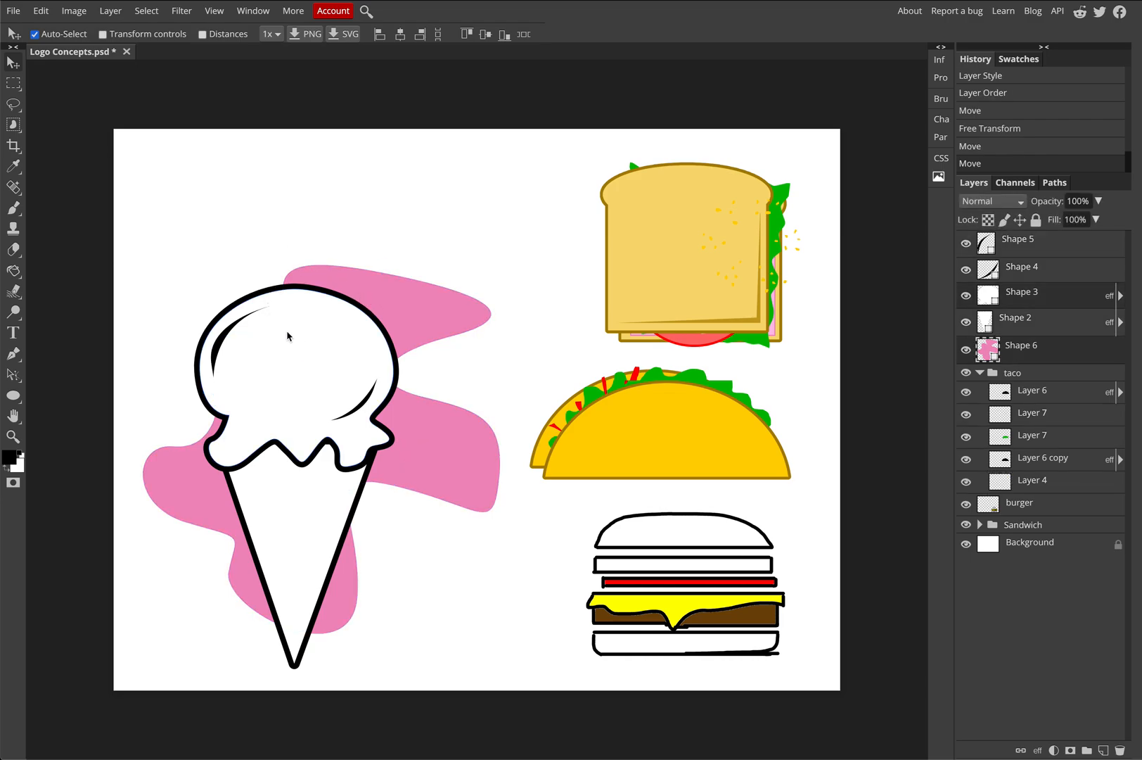
left_click(228, 336)
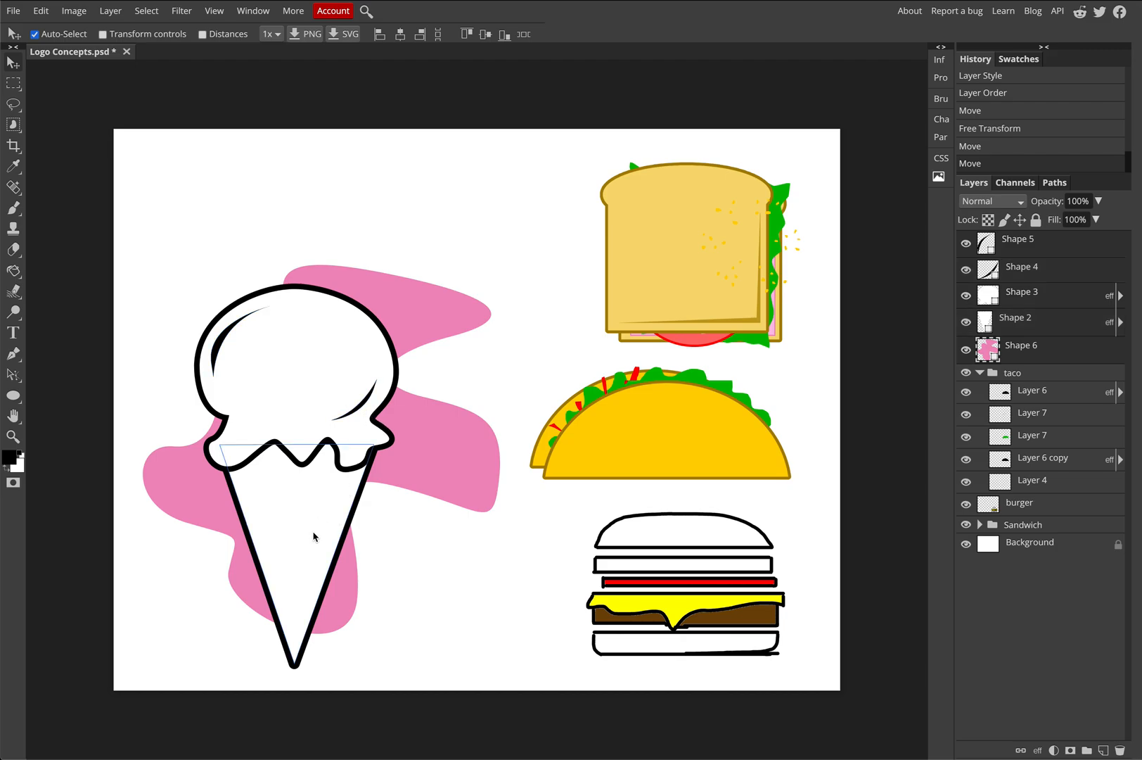
left_click_drag(316, 543, 321, 462)
Step: Scale the selected ice cream shapes to about 90.55% with Free Transform and duplicate their layers
left_click(45, 11)
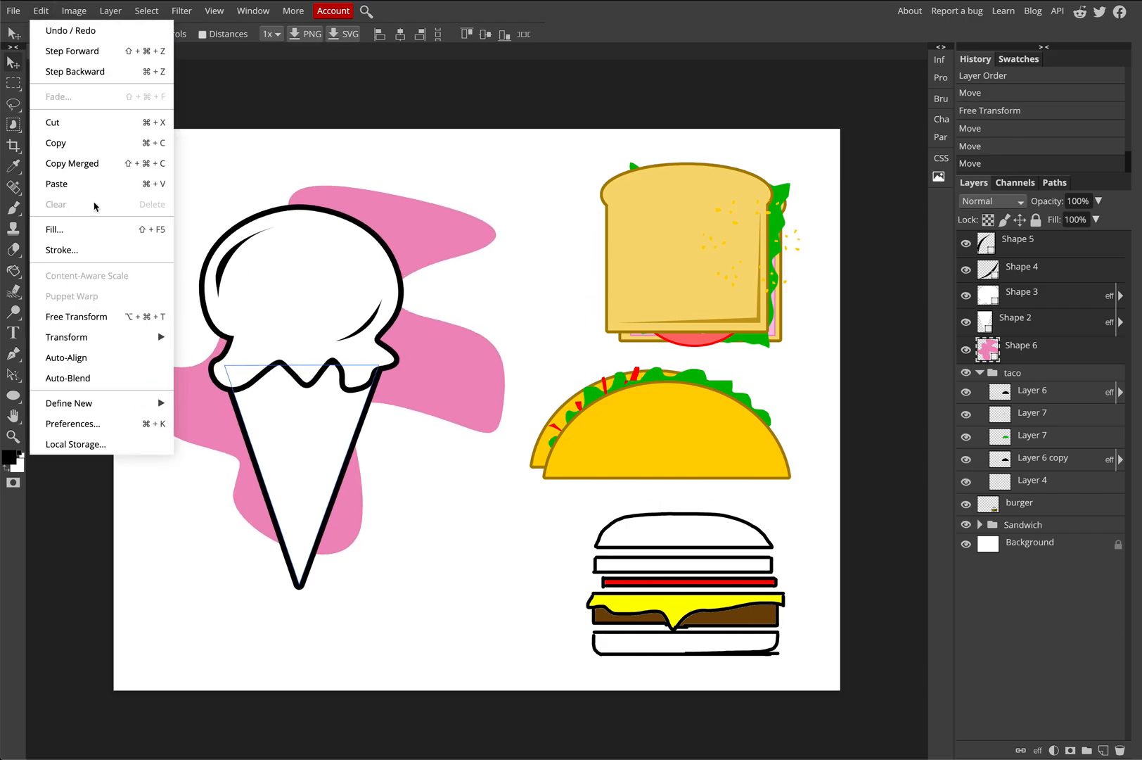
left_click(97, 323)
left_click_drag(499, 185, 471, 278)
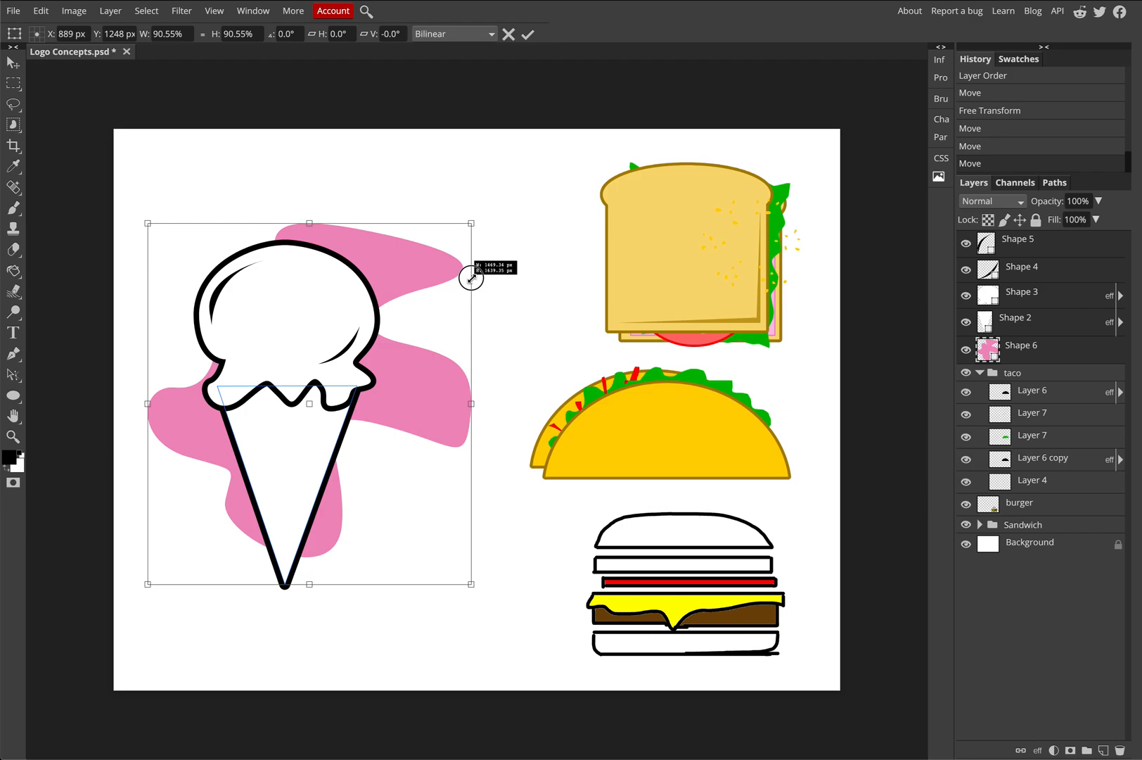
key("Return")
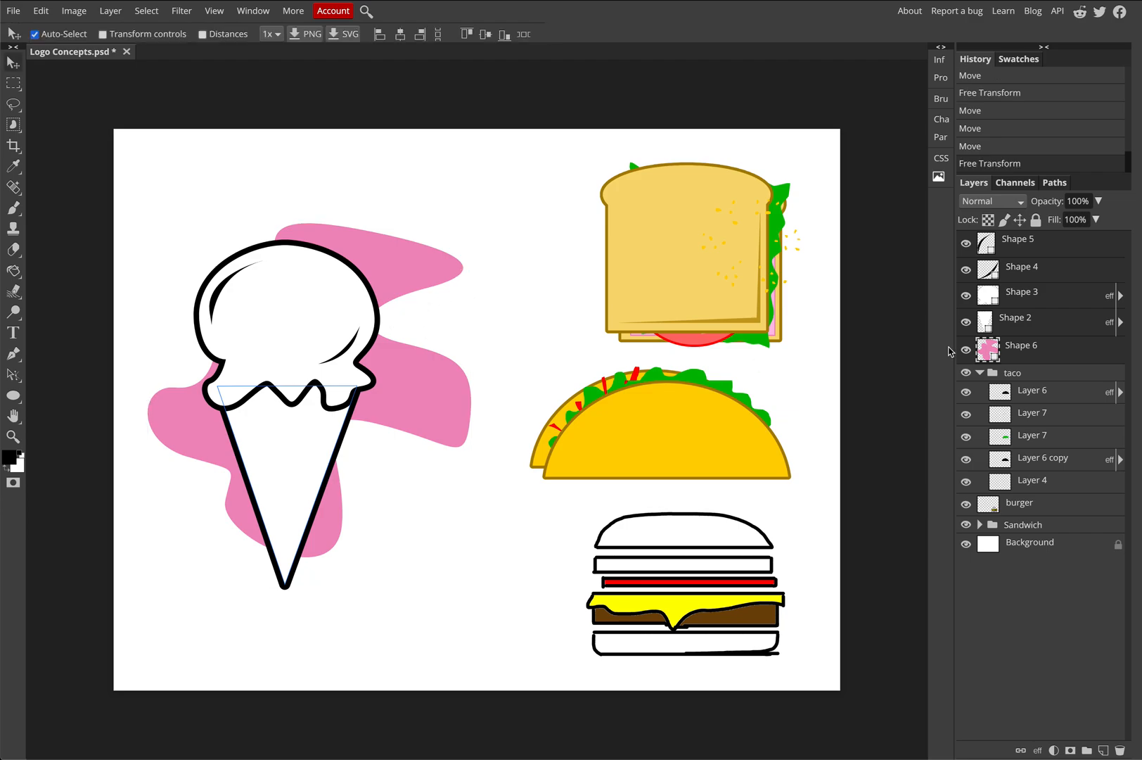
right_click(1024, 356)
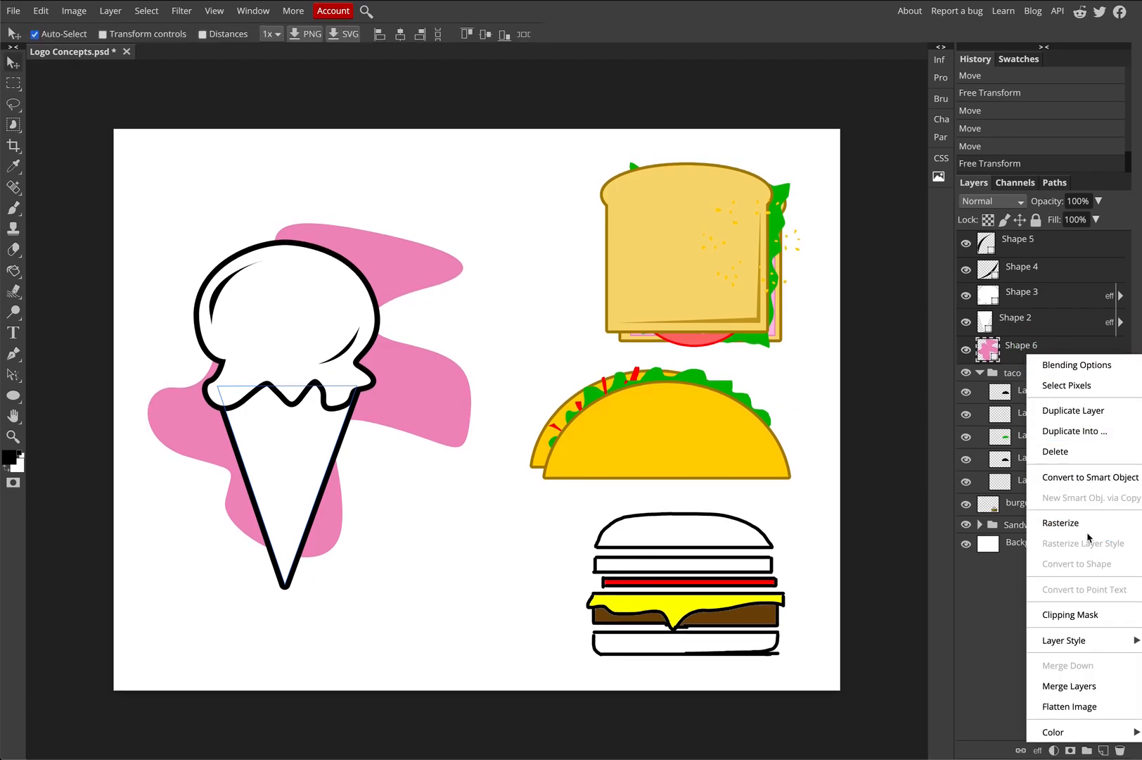
left_click(1070, 412)
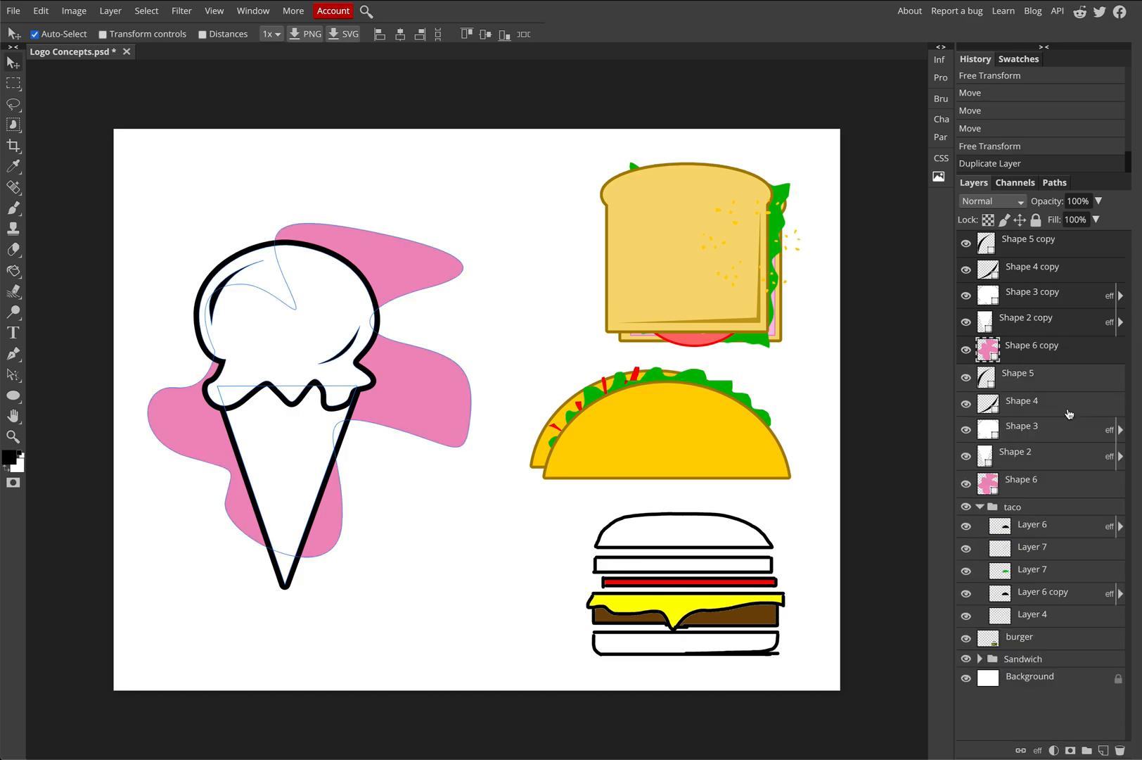
Step: Try flattening the image and merging the copied shape layers, undoing each attempt
right_click(1019, 316)
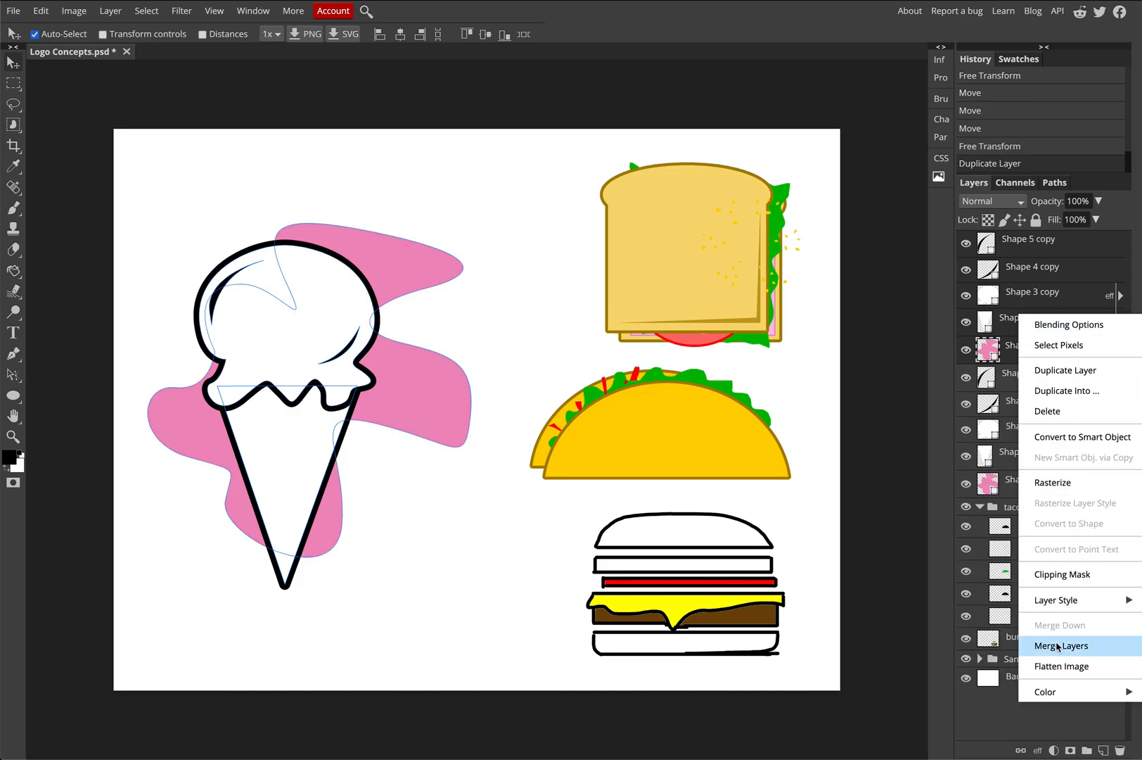
left_click(1053, 667)
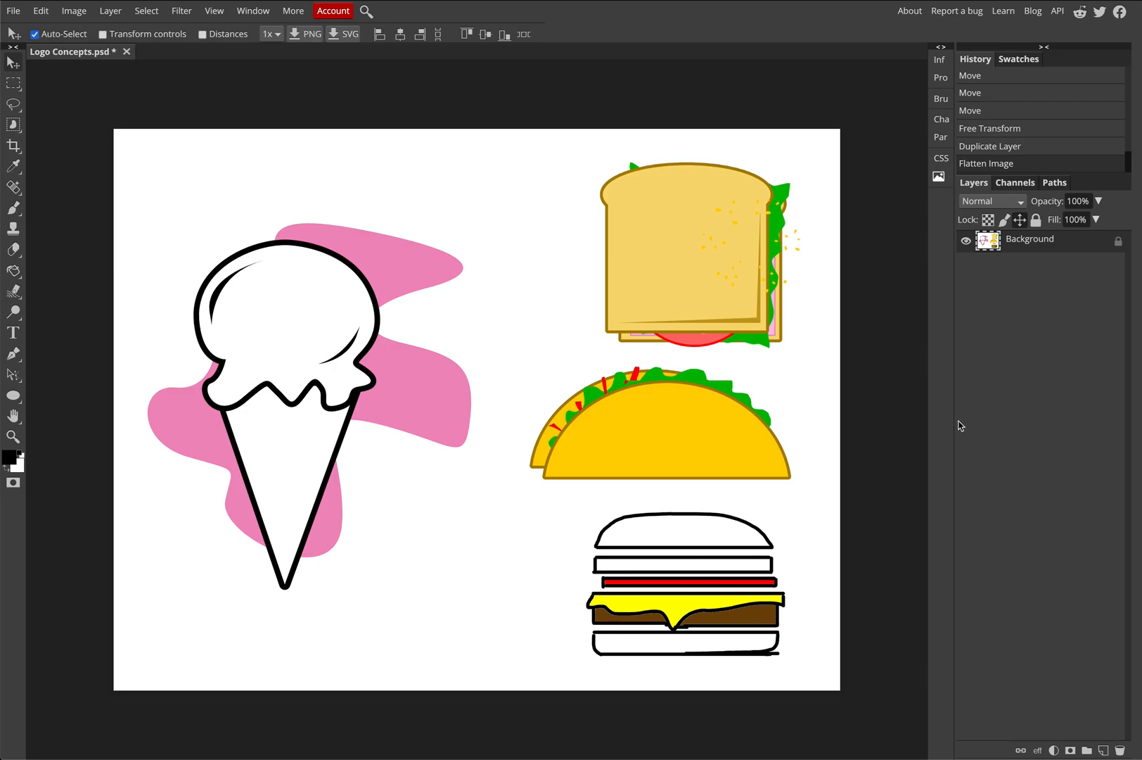
key("ctrl+z")
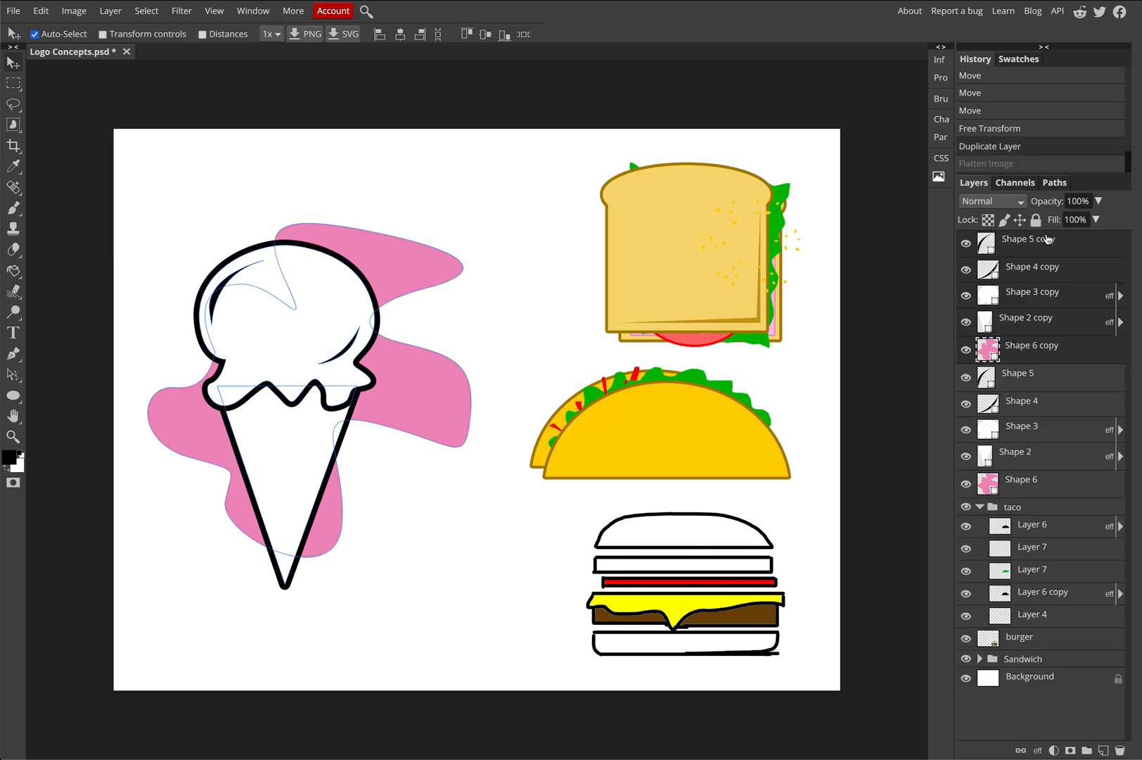
right_click(1016, 335)
left_click(1066, 659)
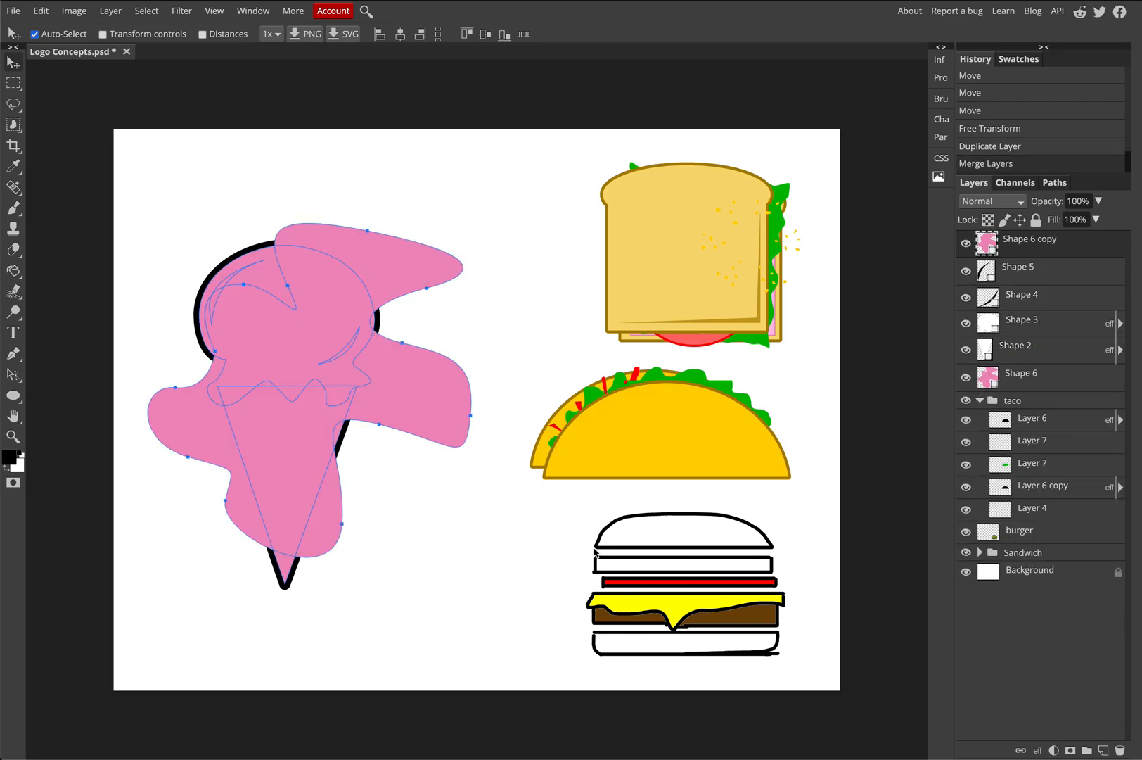
key("ctrl+z")
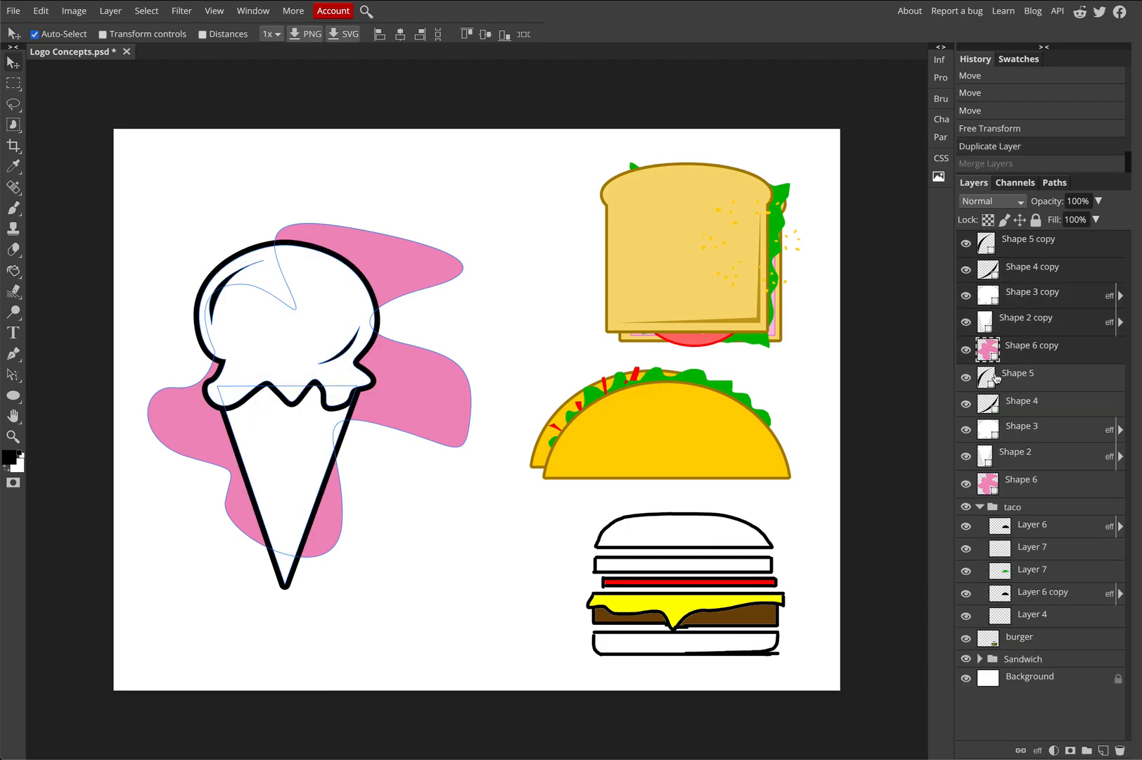
Step: Rasterize the five copied ice cream shape layers and merge them into one layer
right_click(1042, 354)
left_click(1066, 520)
left_click(1035, 331)
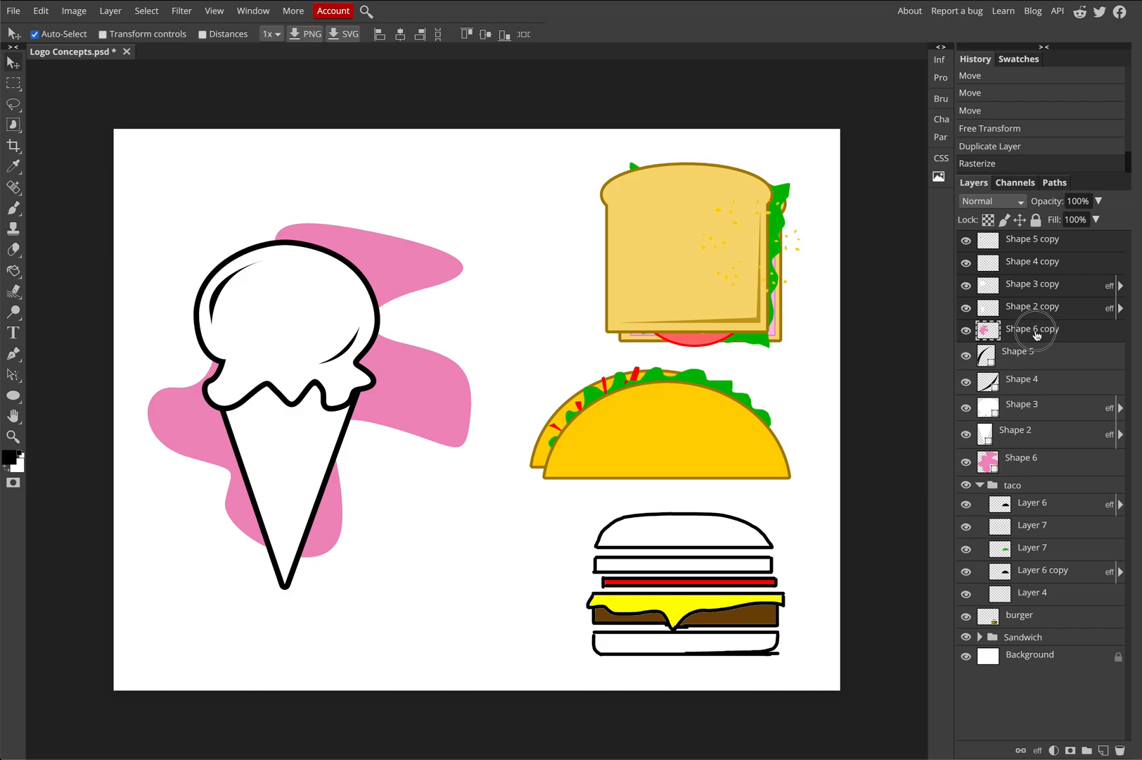
right_click(1025, 241)
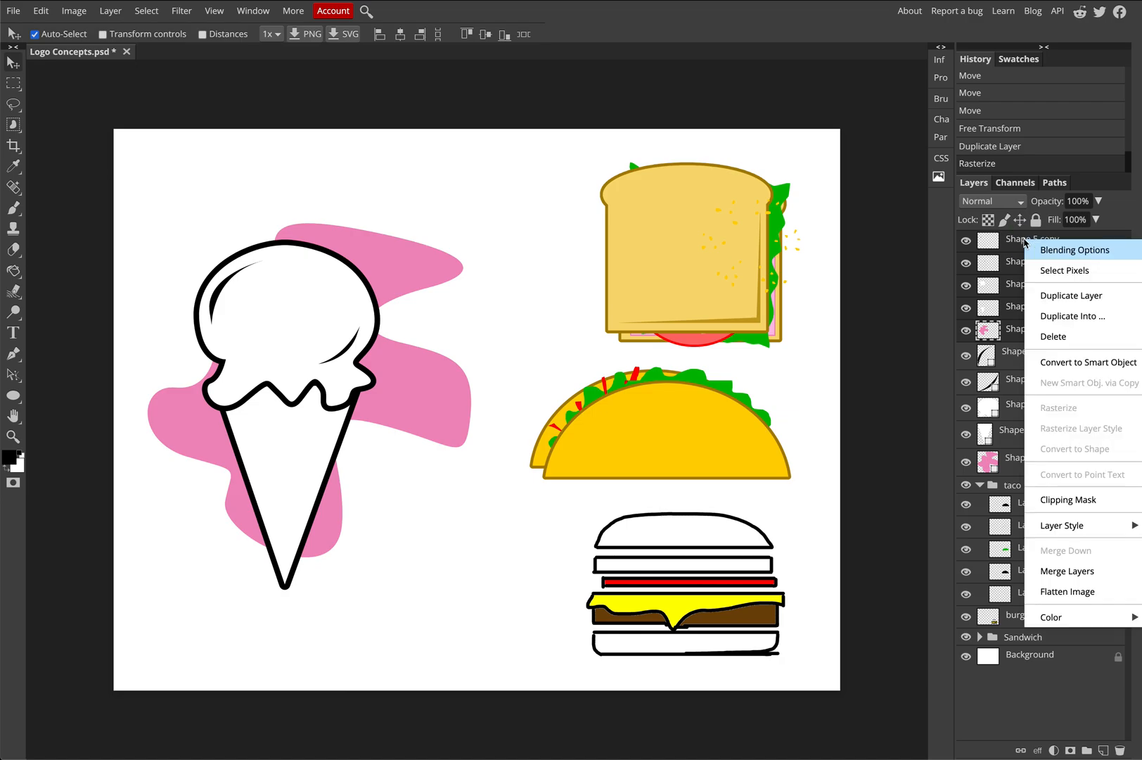
left_click(1073, 577)
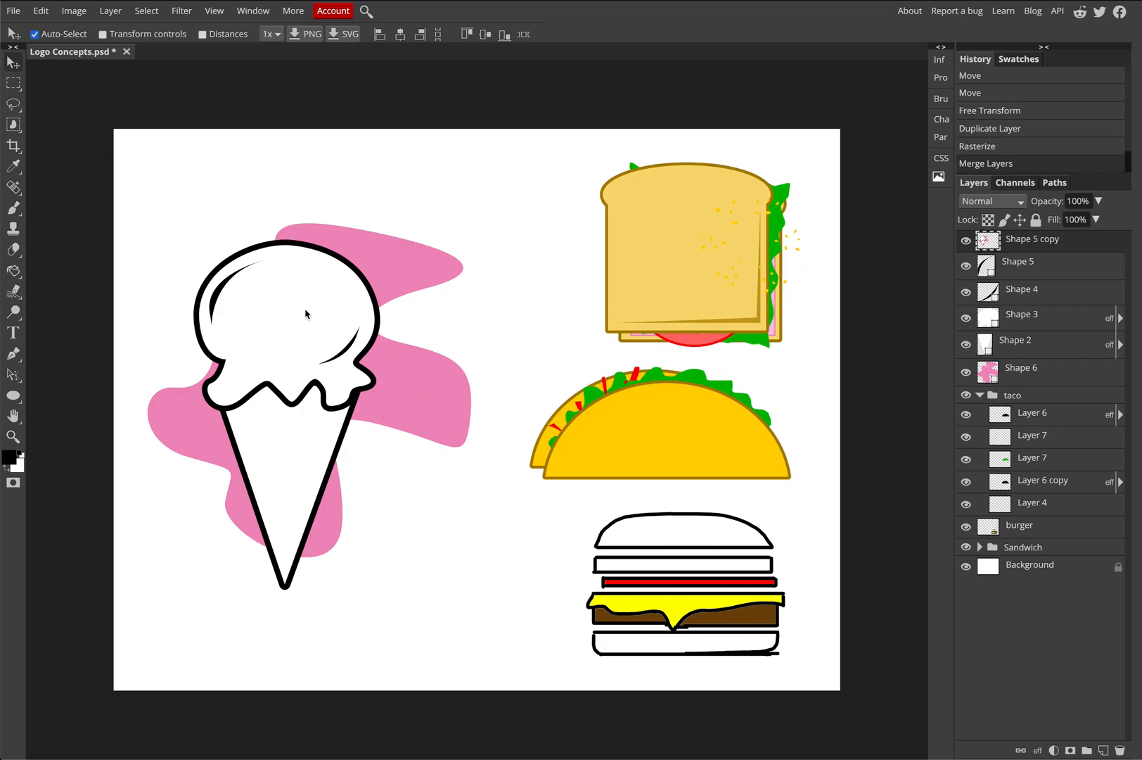
Step: Hide the original layers Shape 2 through Shape 6 and move the merged ice cream copy to the left of the food concepts
left_click_drag(336, 298, 290, 402)
left_click_drag(965, 267, 967, 373)
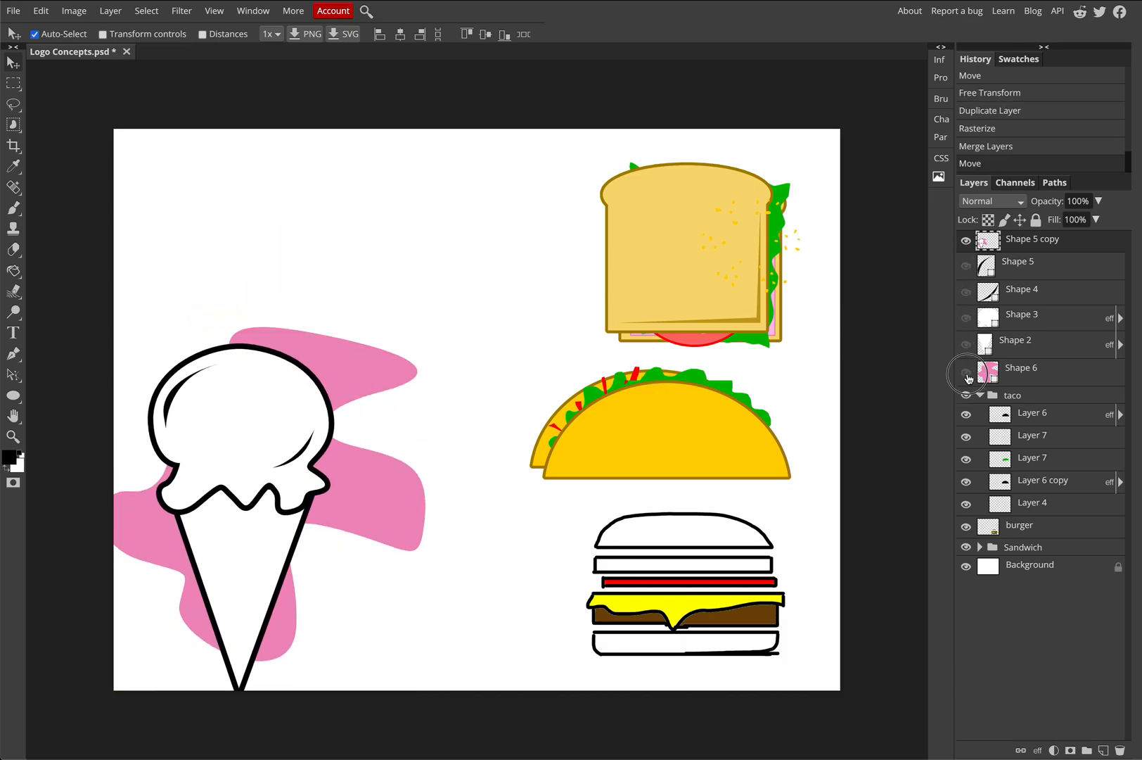
left_click_drag(252, 411, 322, 300)
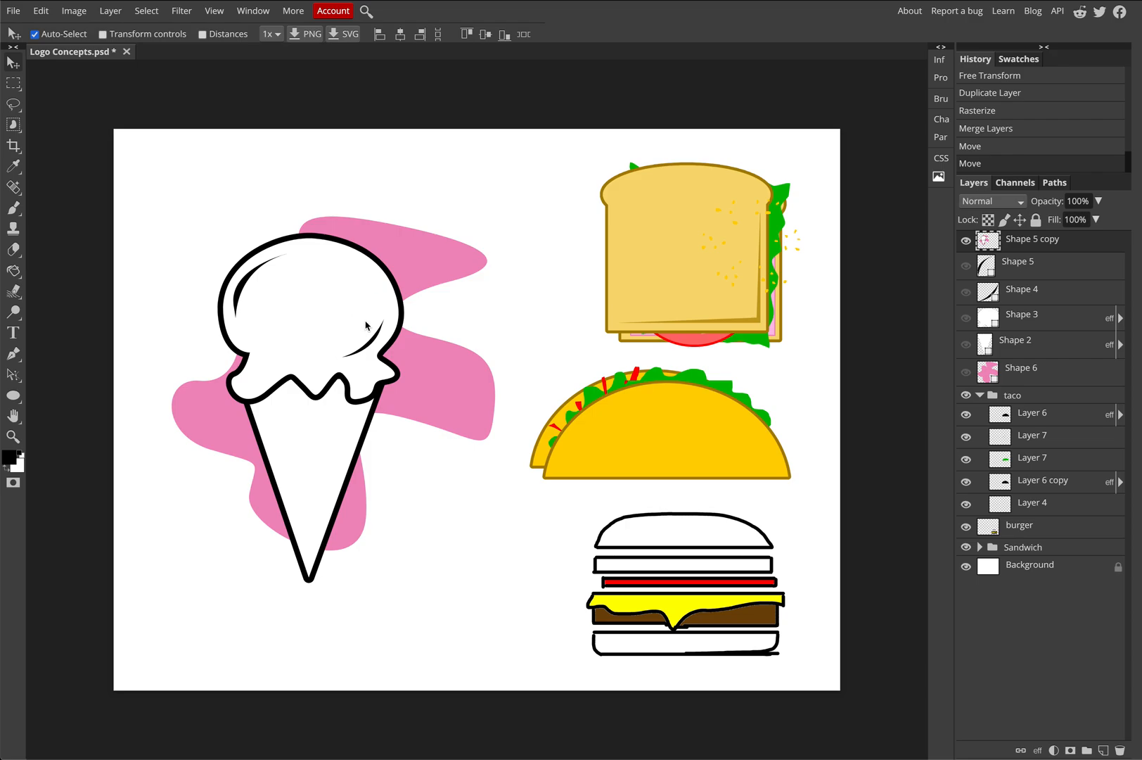
Step: Shrink the merged ice cream to about 33.27% wide and 34.57% high with Free Transform and place it in the canvas's upper-left area
left_click(41, 10)
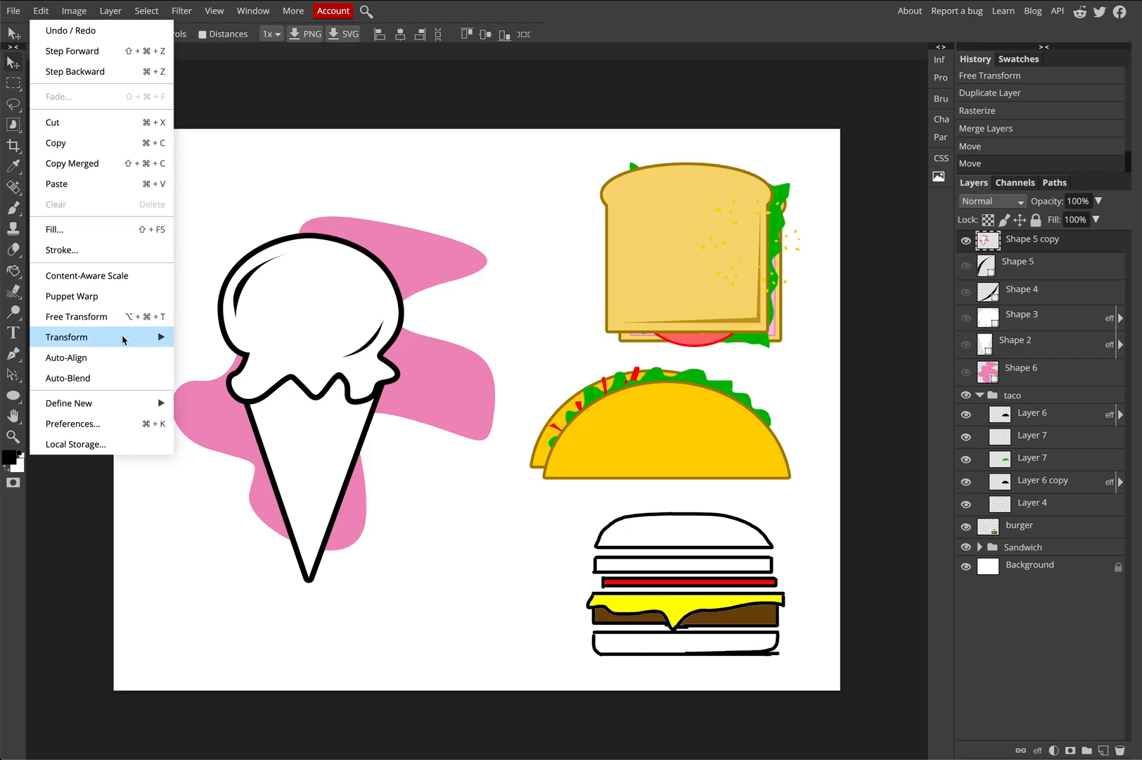
left_click(133, 324)
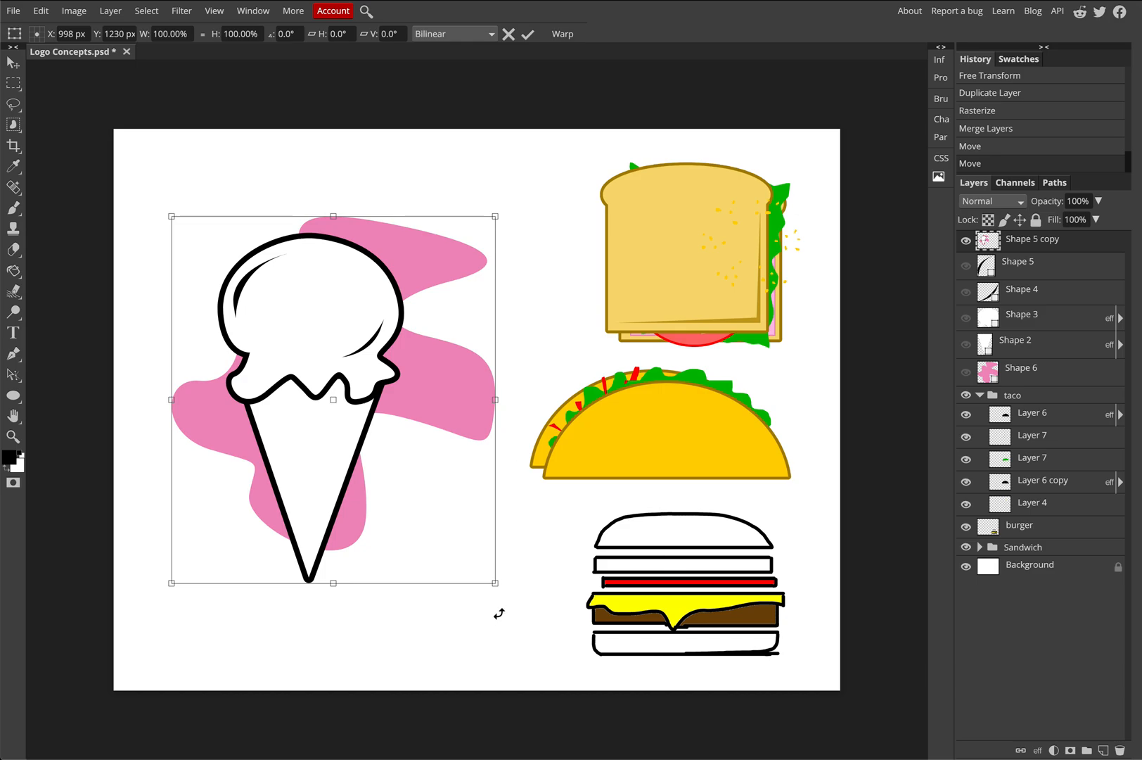
left_click_drag(495, 582, 280, 343)
left_click_drag(245, 278, 286, 284)
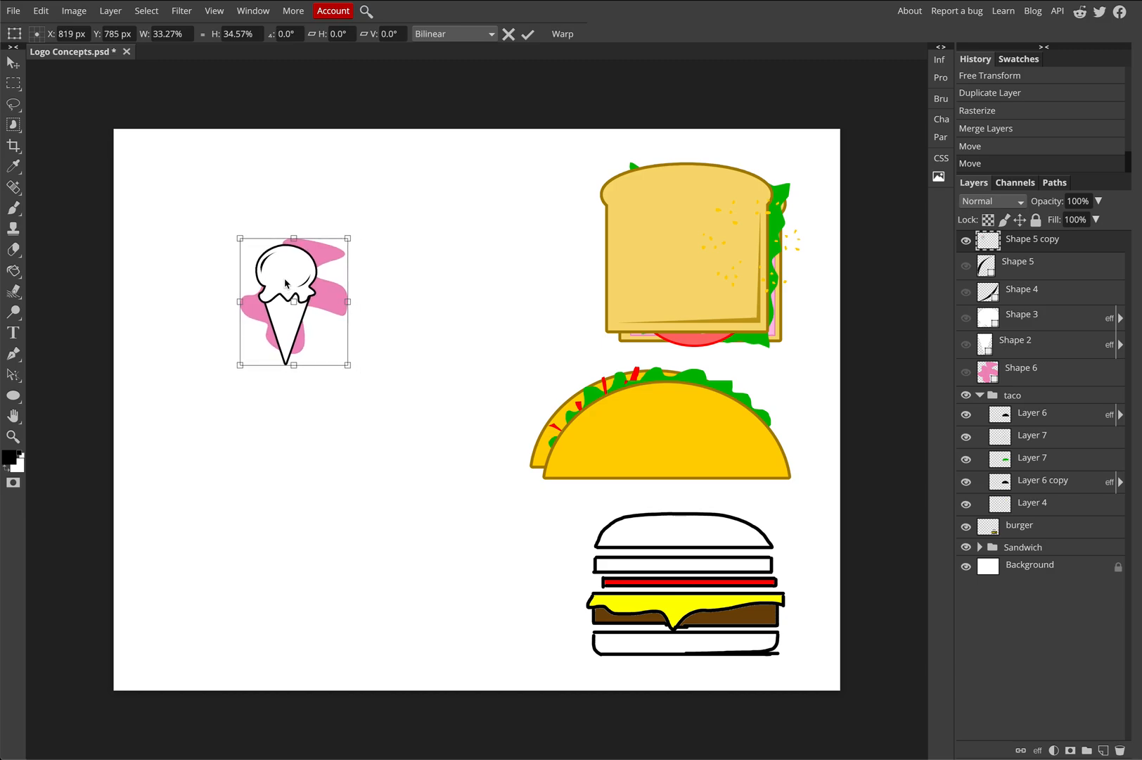
key("Return")
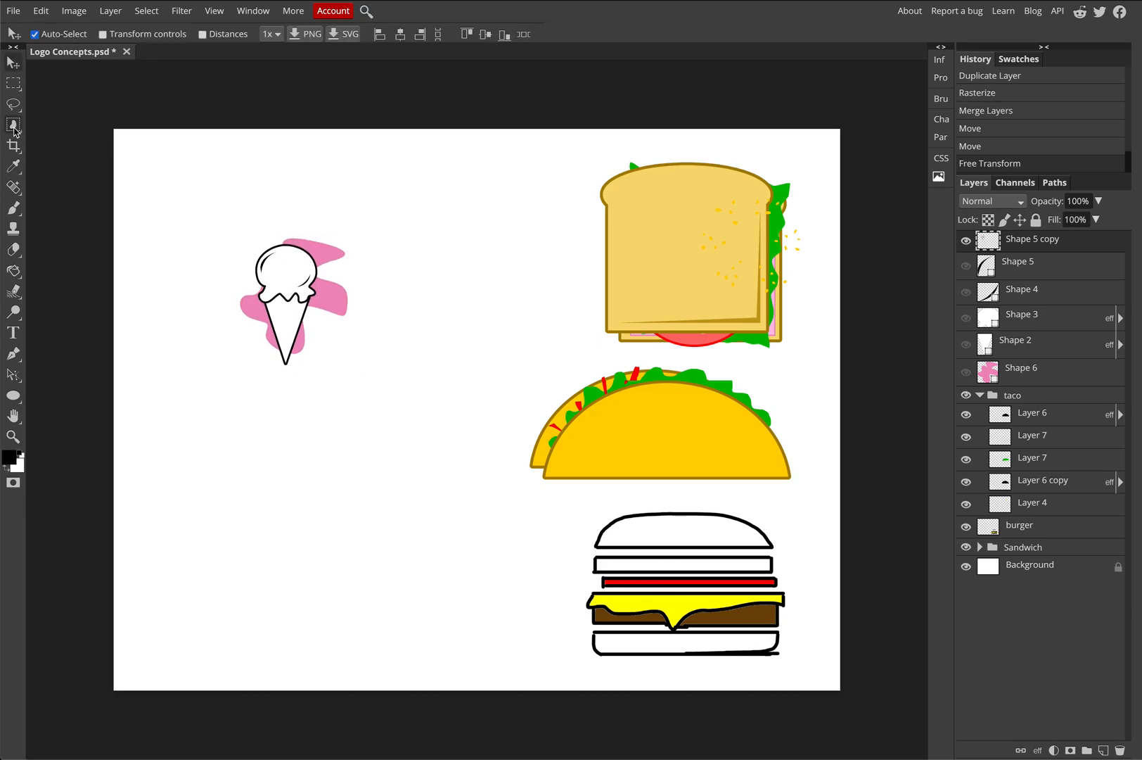
Step: Add the text "Lacey's" at 150 px above the ice cream and center it over the cone
left_click(13, 332)
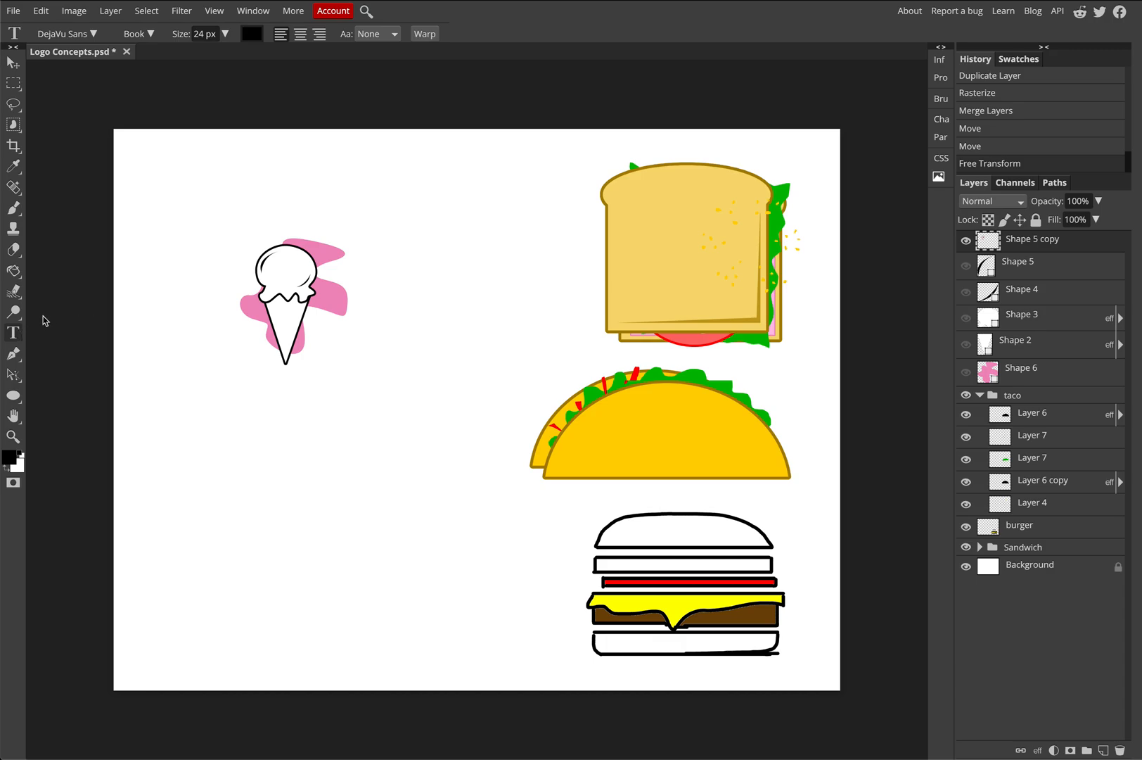
left_click_drag(201, 190, 367, 235)
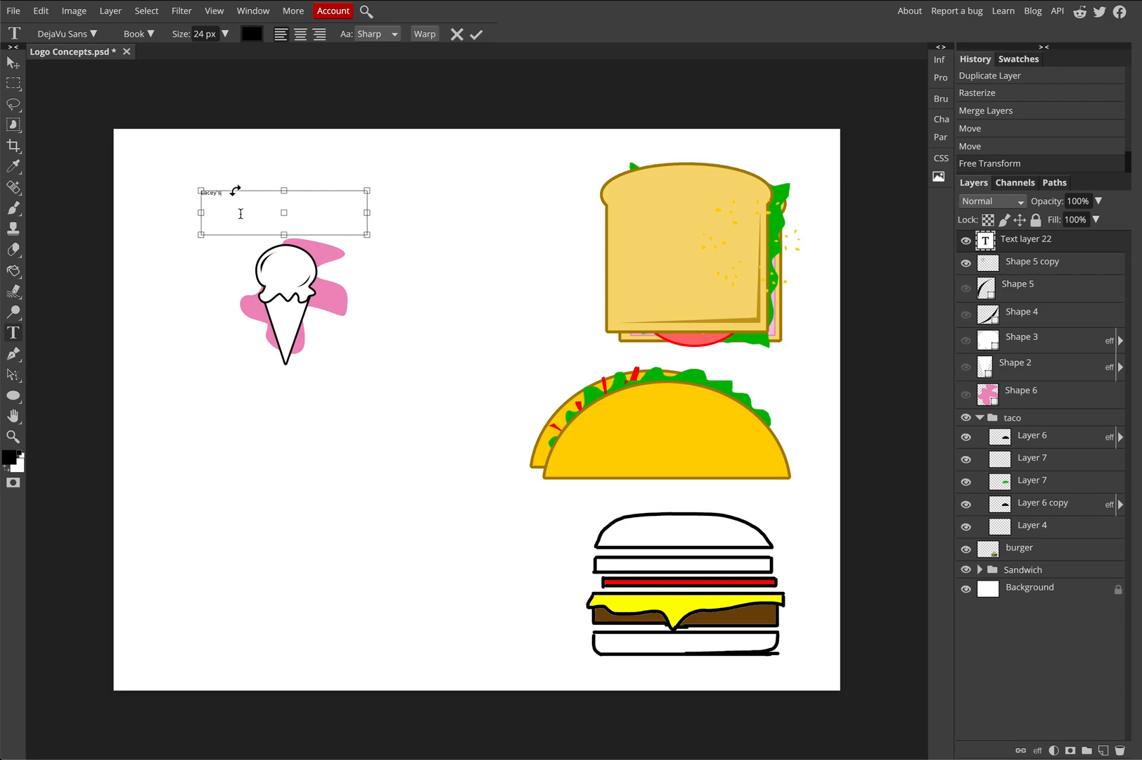
type("'s")
double_click(210, 195)
left_click(225, 34)
left_click_drag(225, 56, 230, 54)
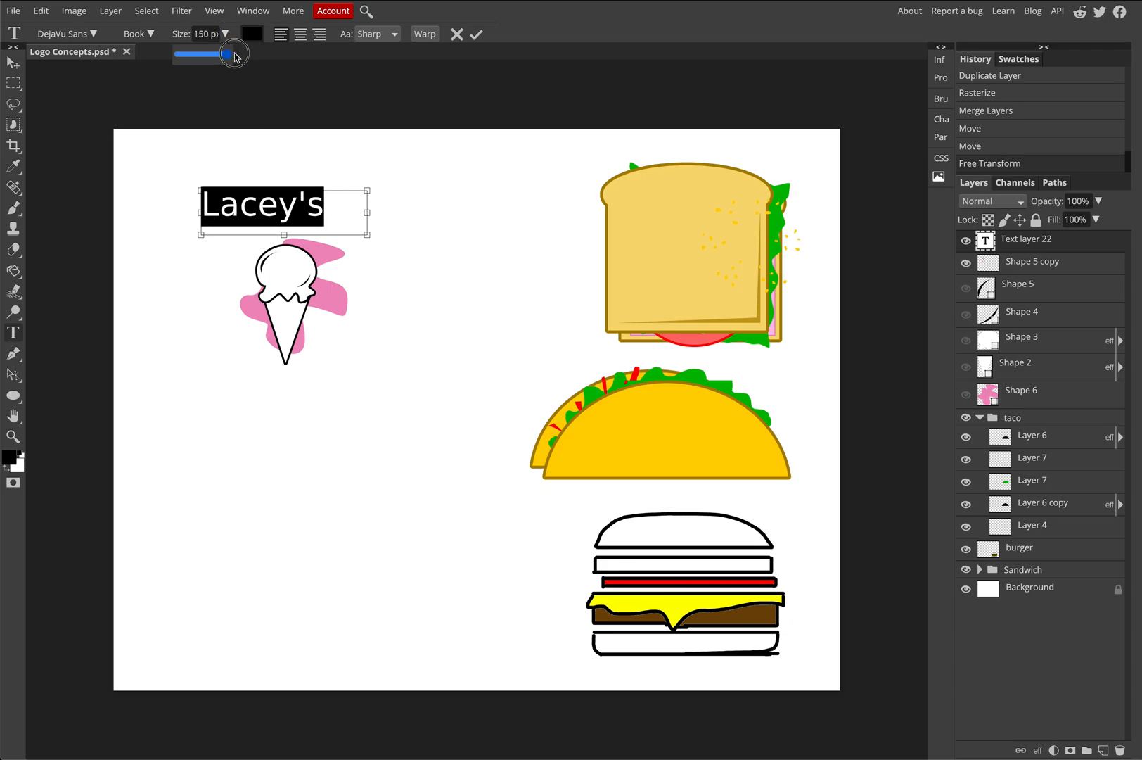
left_click(12, 61)
left_click_drag(291, 204, 312, 259)
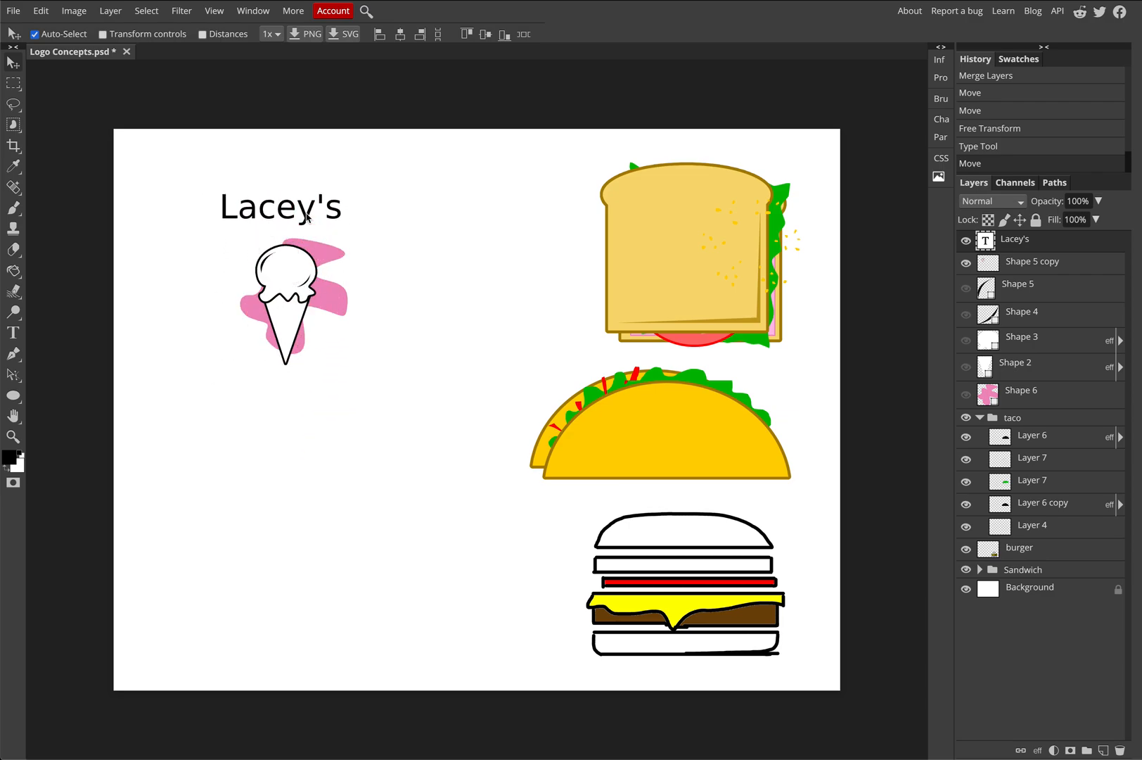
Step: Duplicate the Lacey's text below the cone and change the copy's wording to "Ice Cream"
left_click_drag(307, 218, 313, 413)
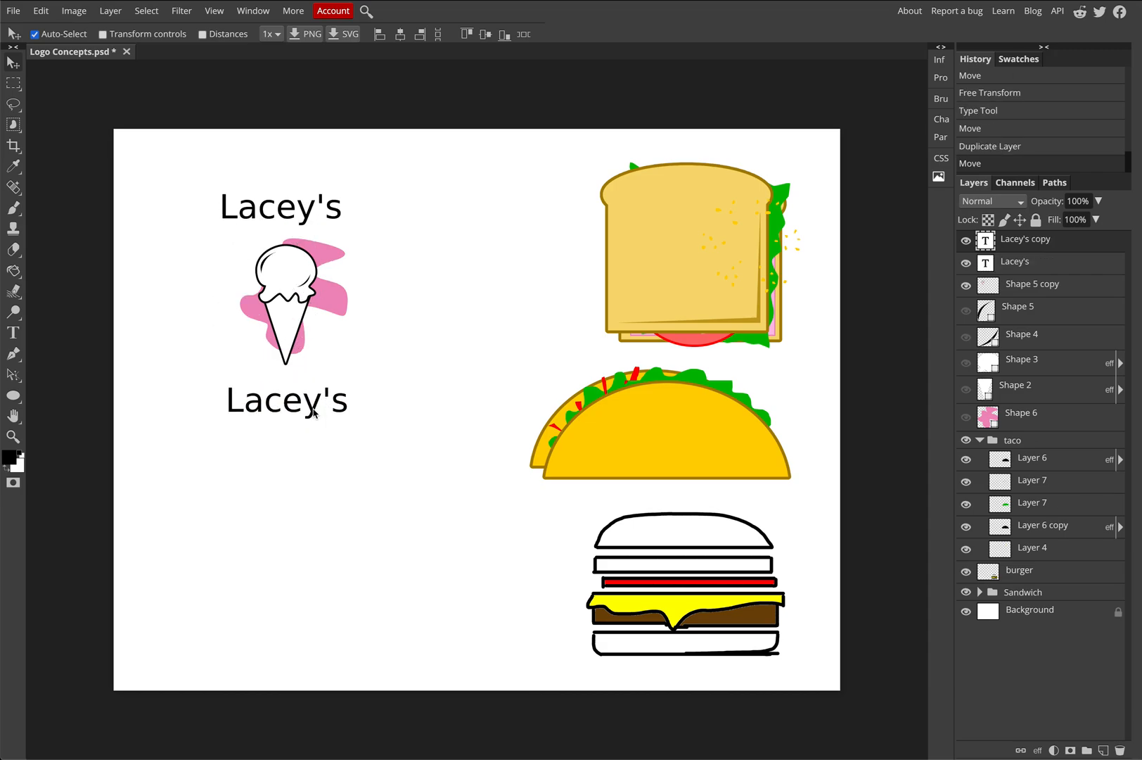
left_click(21, 333)
triple_click(305, 403)
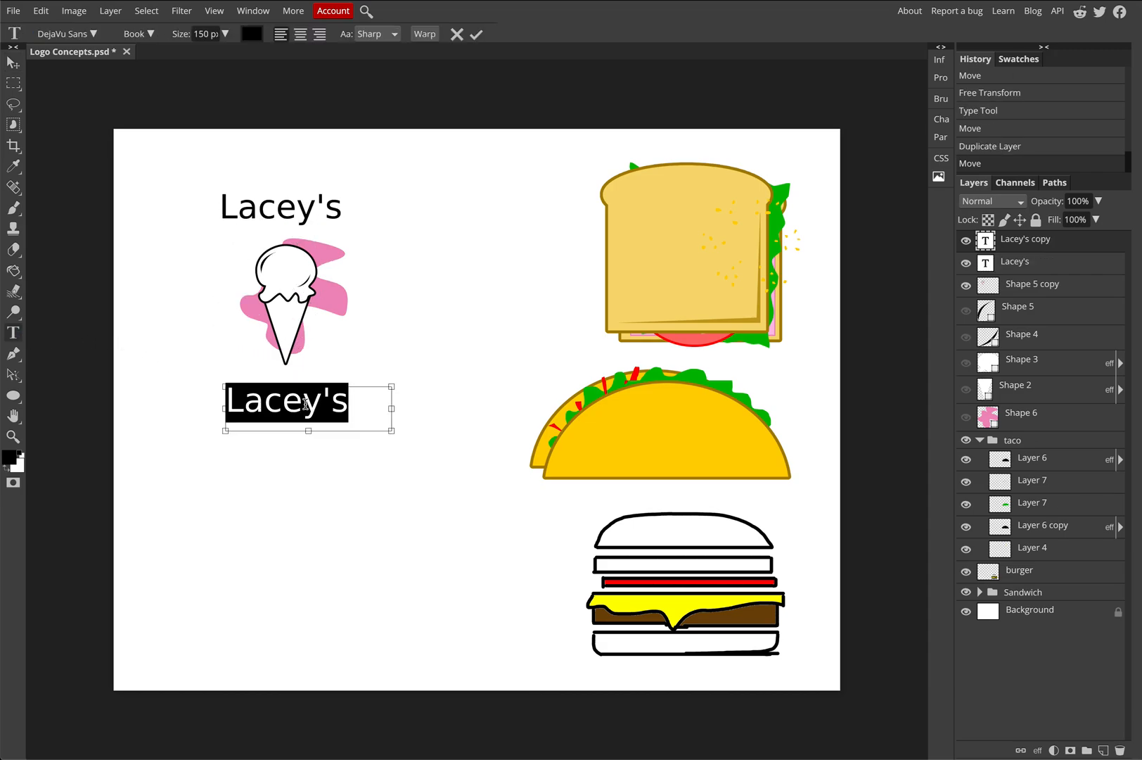
type("Ice Crean")
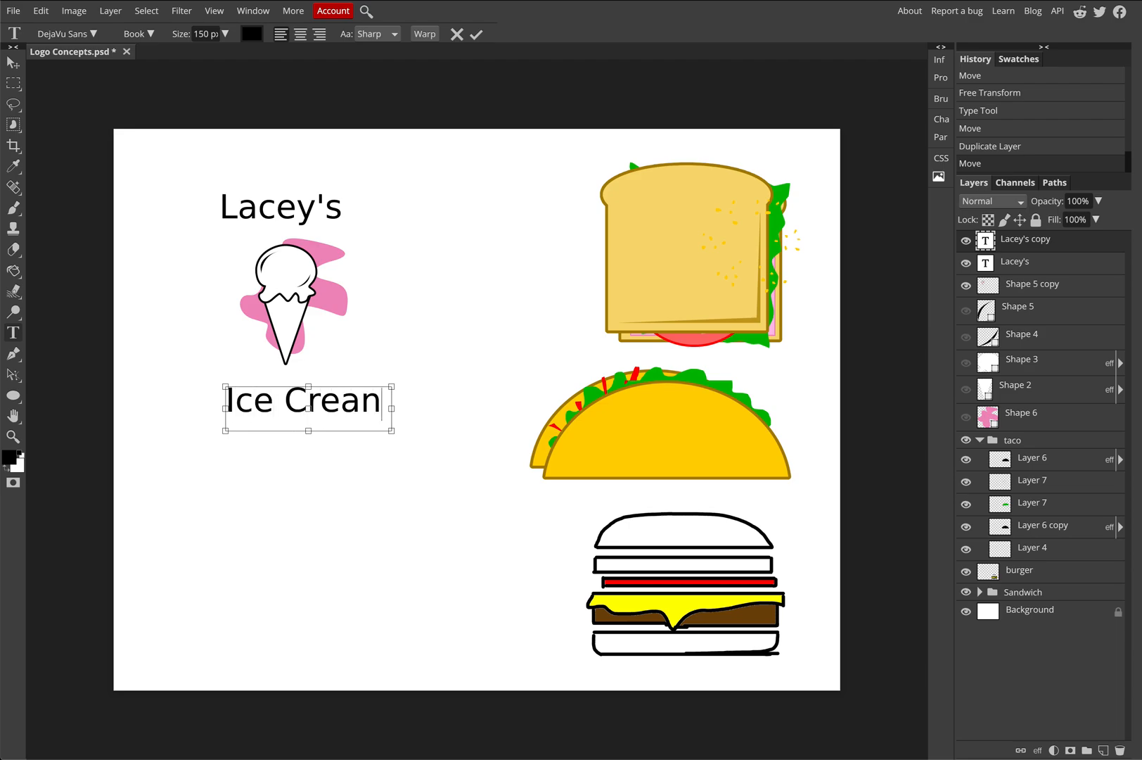
key("BackSpace")
key("BackSpace")
key("BackSpace")
key("BackSpace")
key("BackSpace")
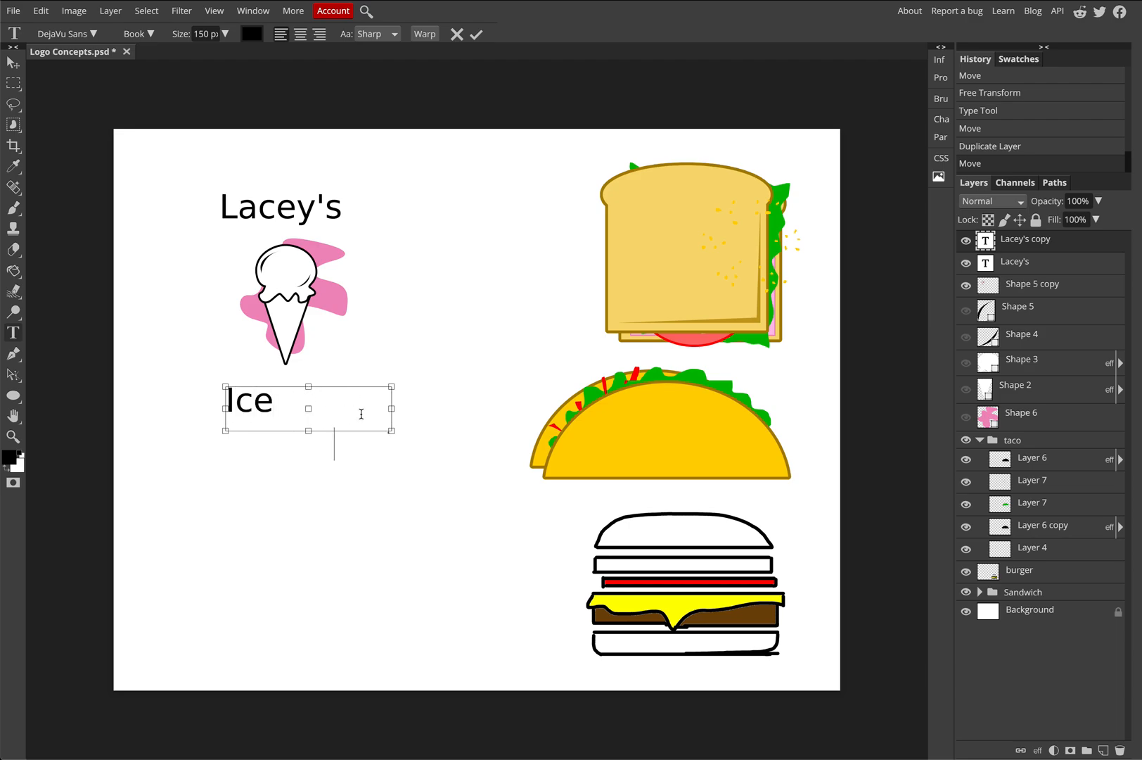
type("Cream")
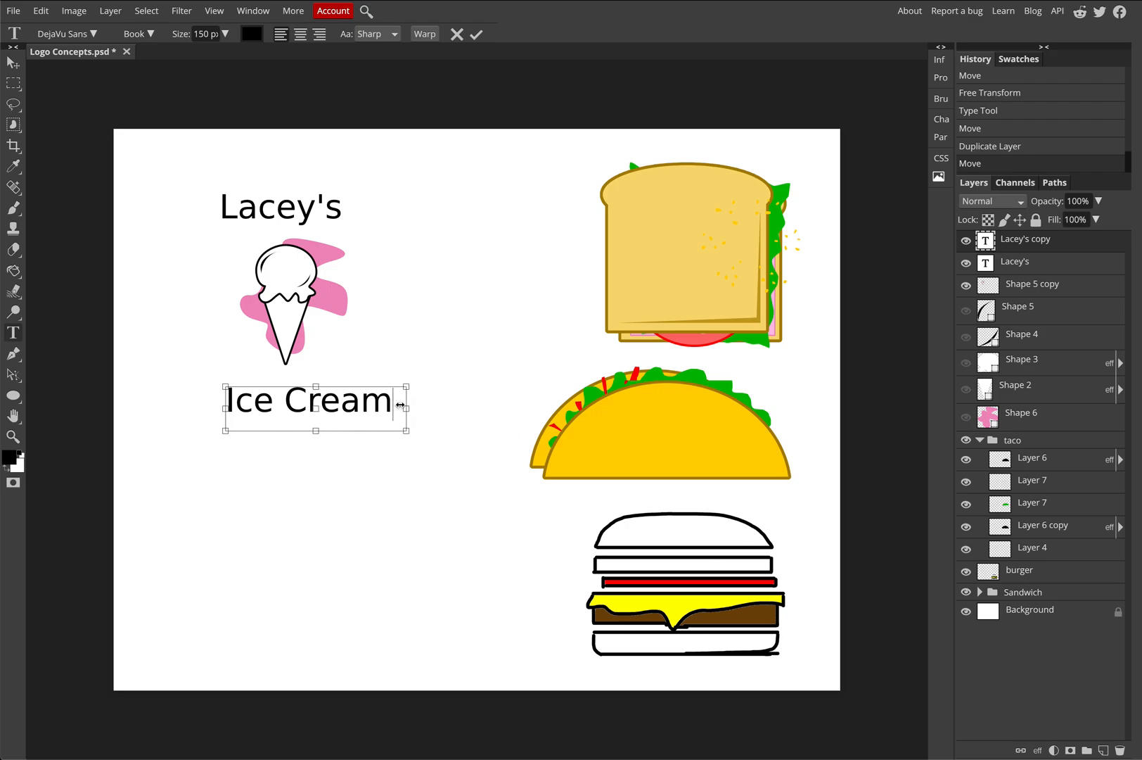
Step: Center-align the "Ice Cream" text and shift it left so it sits centered beneath the cone
left_click(300, 34)
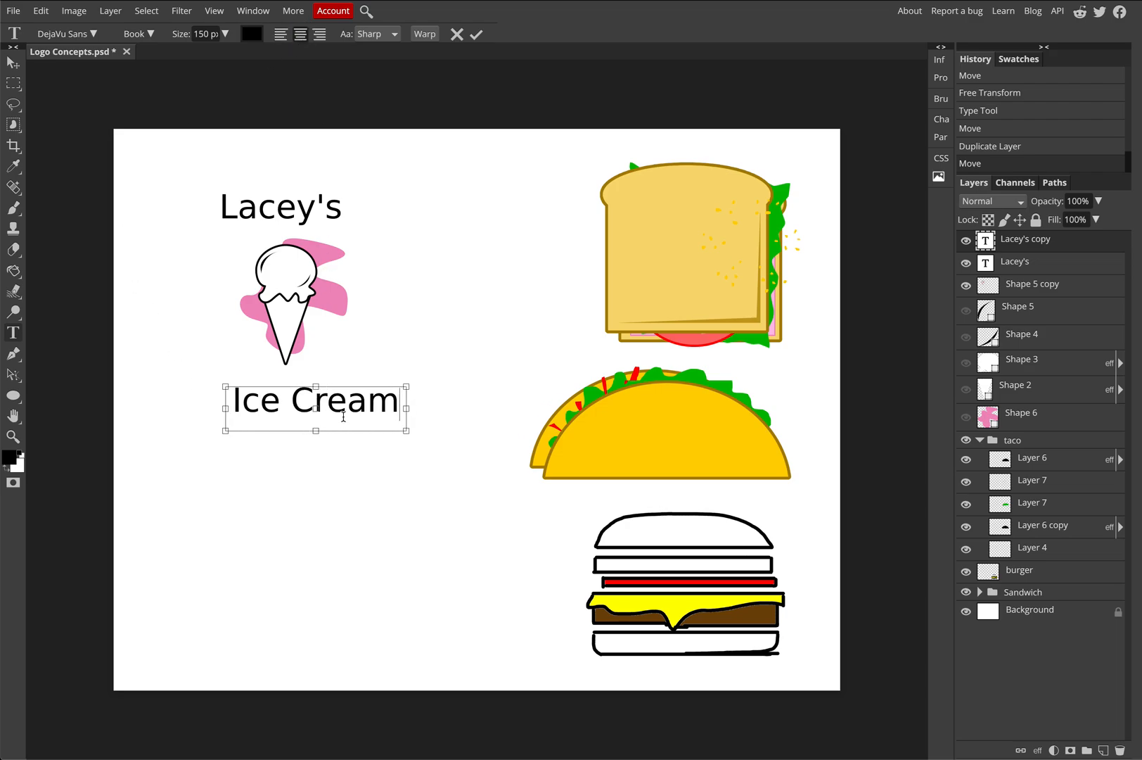
left_click(13, 62)
left_click_drag(377, 404, 355, 402)
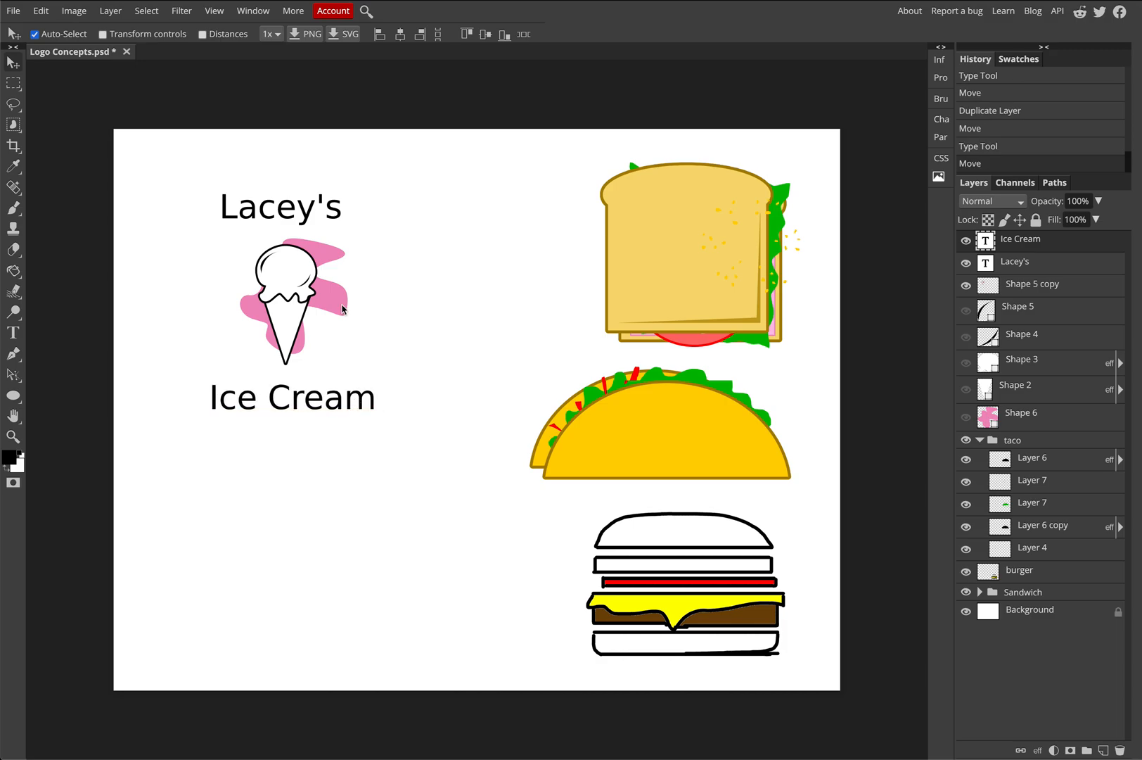
Step: Center-align the "Lacey's" text and shift it left so it sits centered above the ice cream cone
left_click(268, 206)
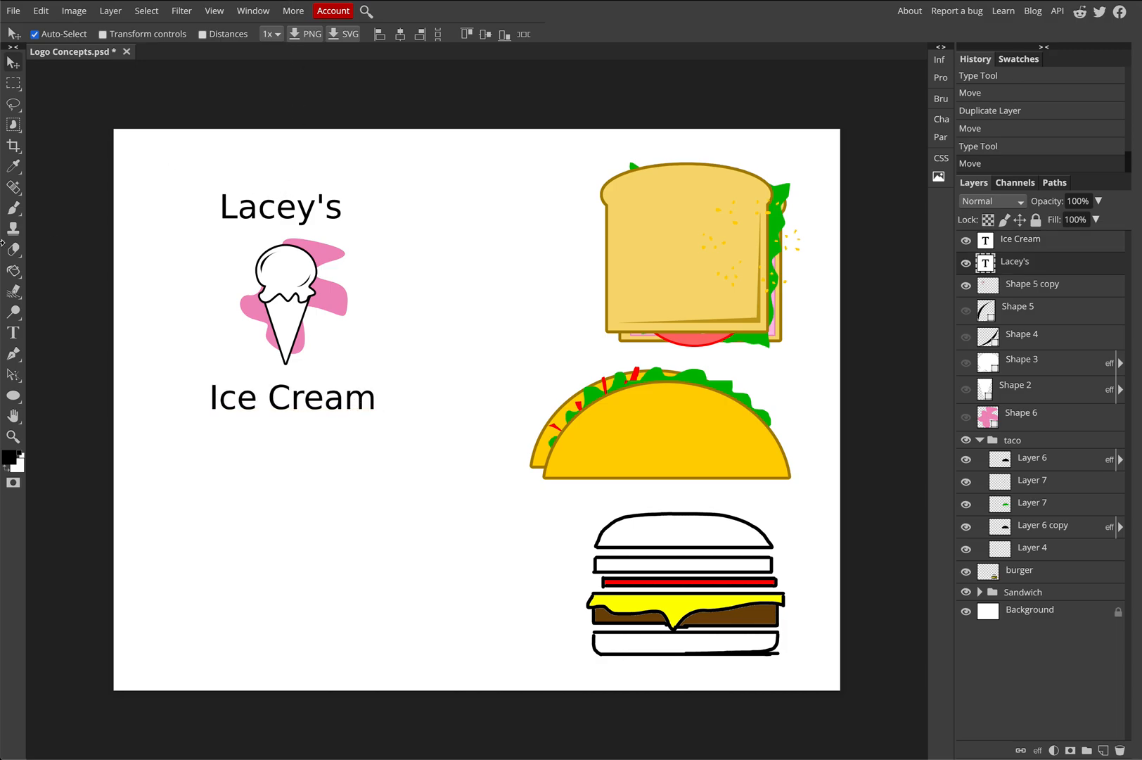
left_click(13, 332)
triple_click(259, 207)
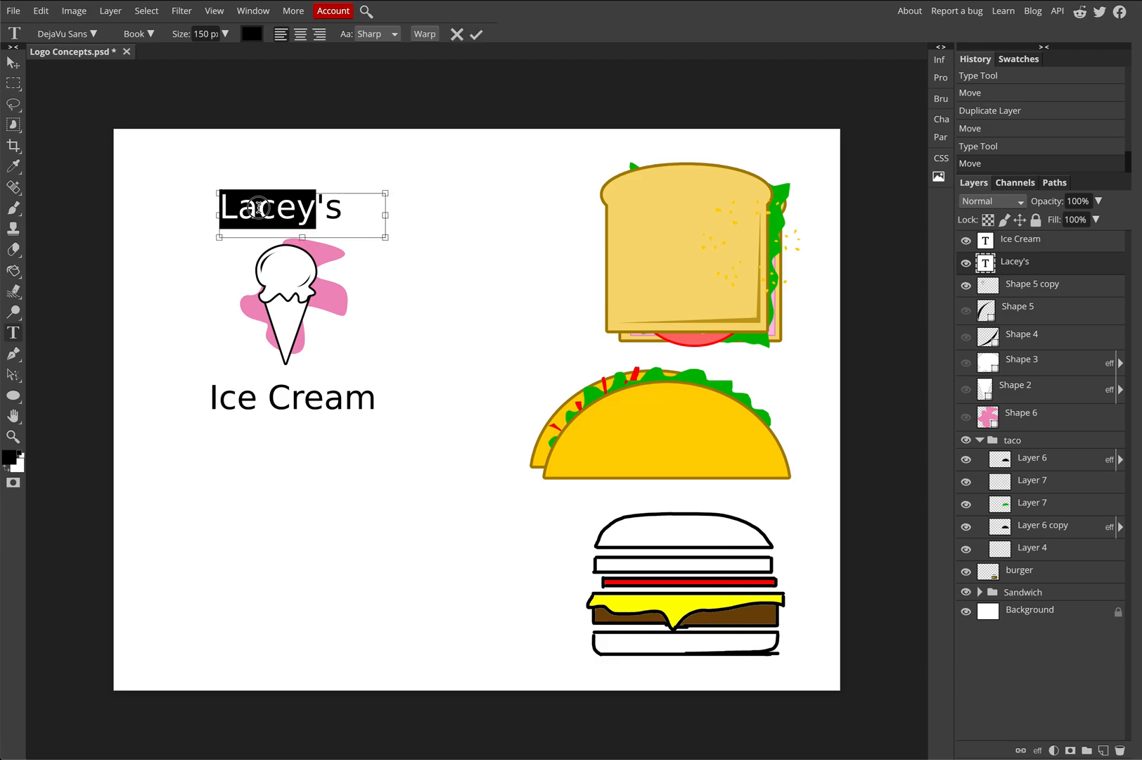
left_click(300, 35)
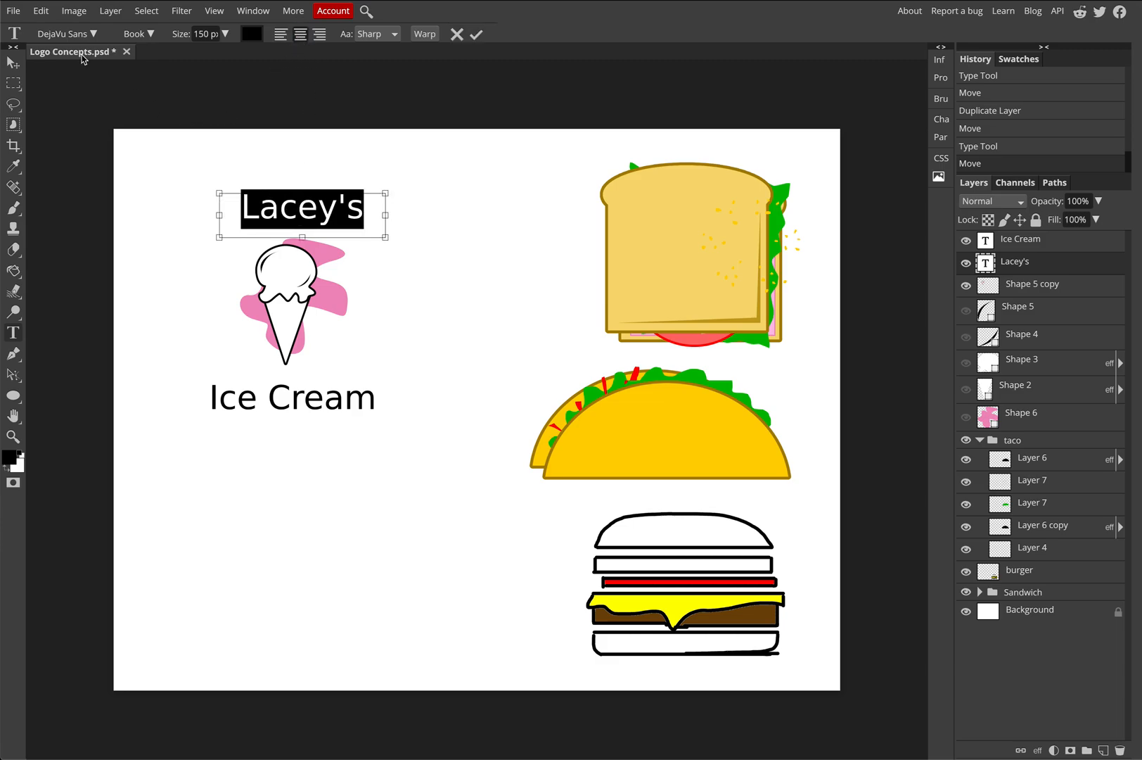
left_click(13, 62)
left_click_drag(283, 213, 681, 173)
Step: Set the "Lacey's" text in the Delius Swash Caps font and look through further fonts for an alternative
left_click(13, 332)
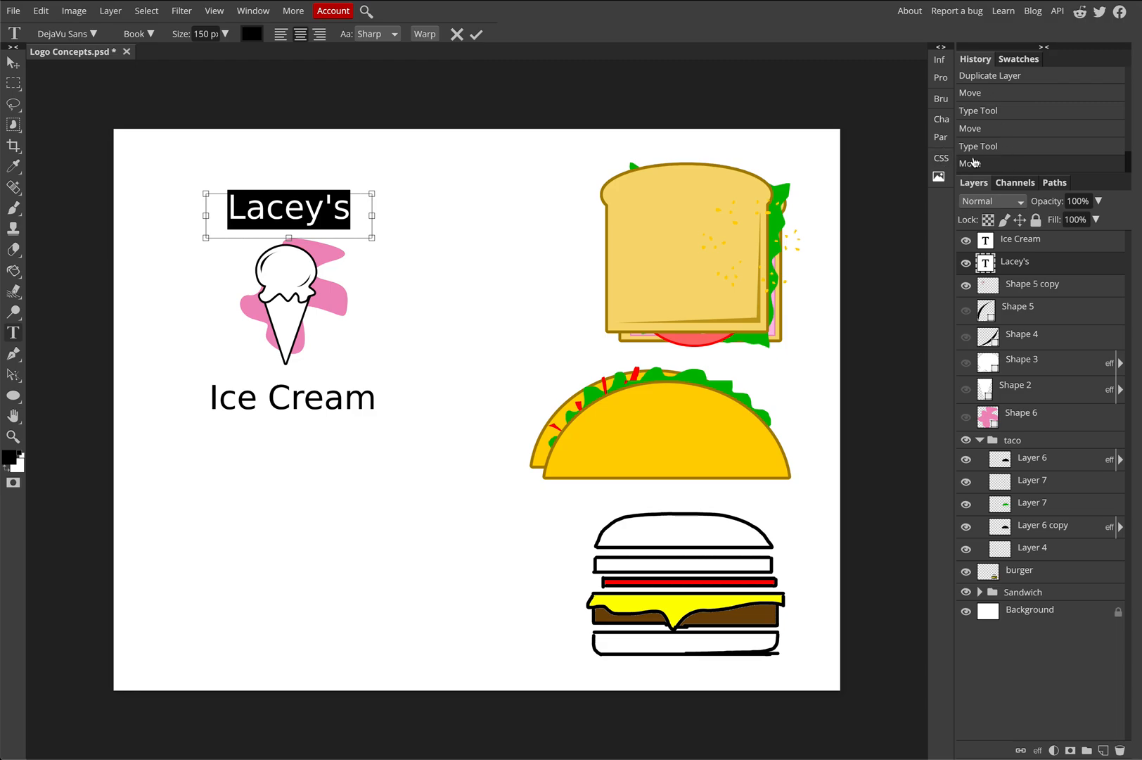
left_click(105, 33)
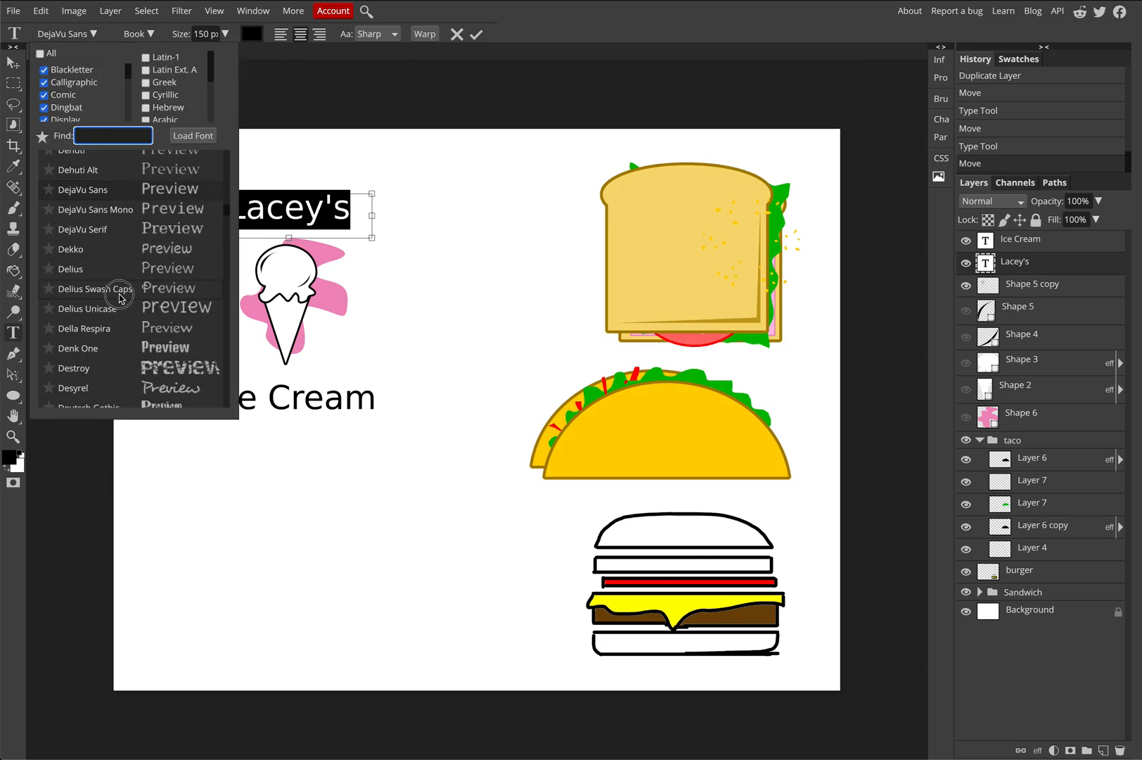
left_click(121, 291)
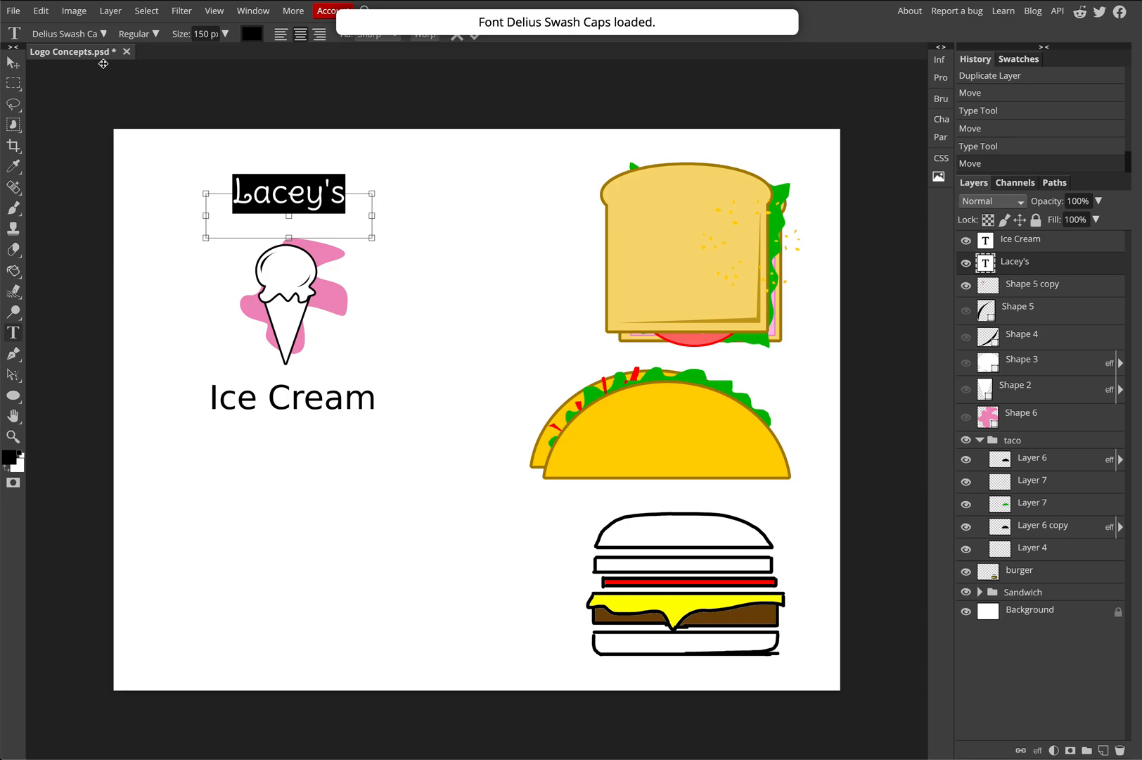
left_click(138, 34)
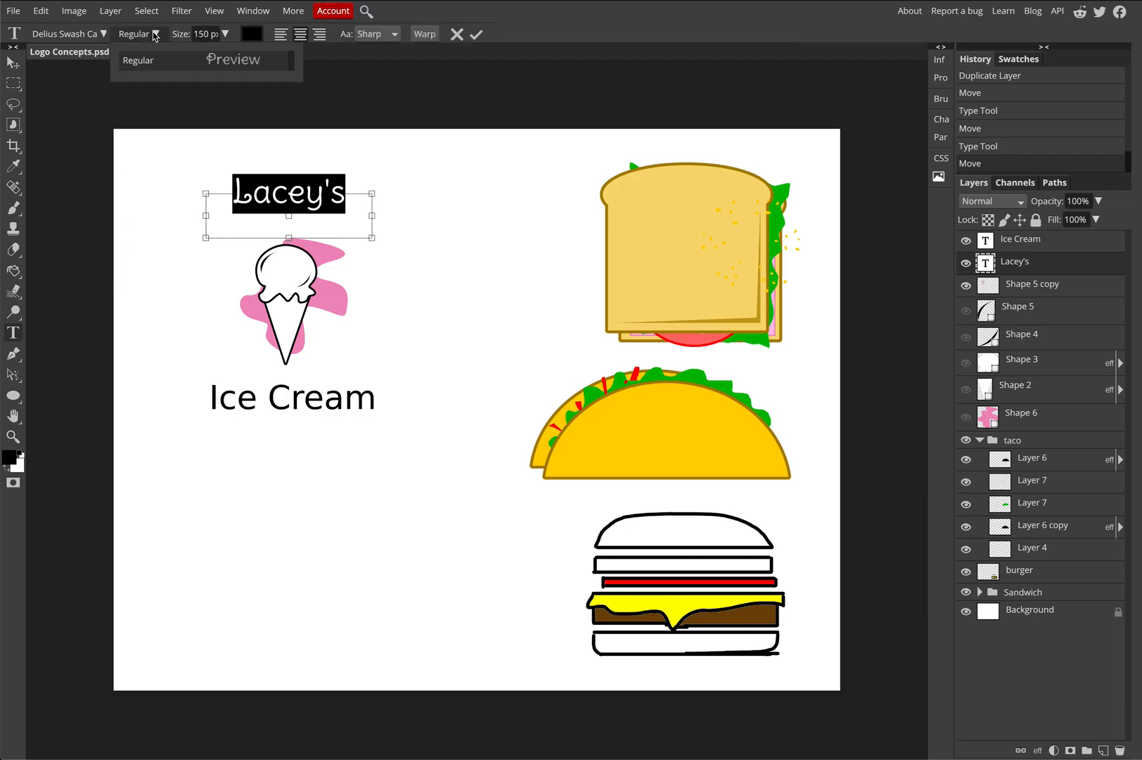
left_click(83, 34)
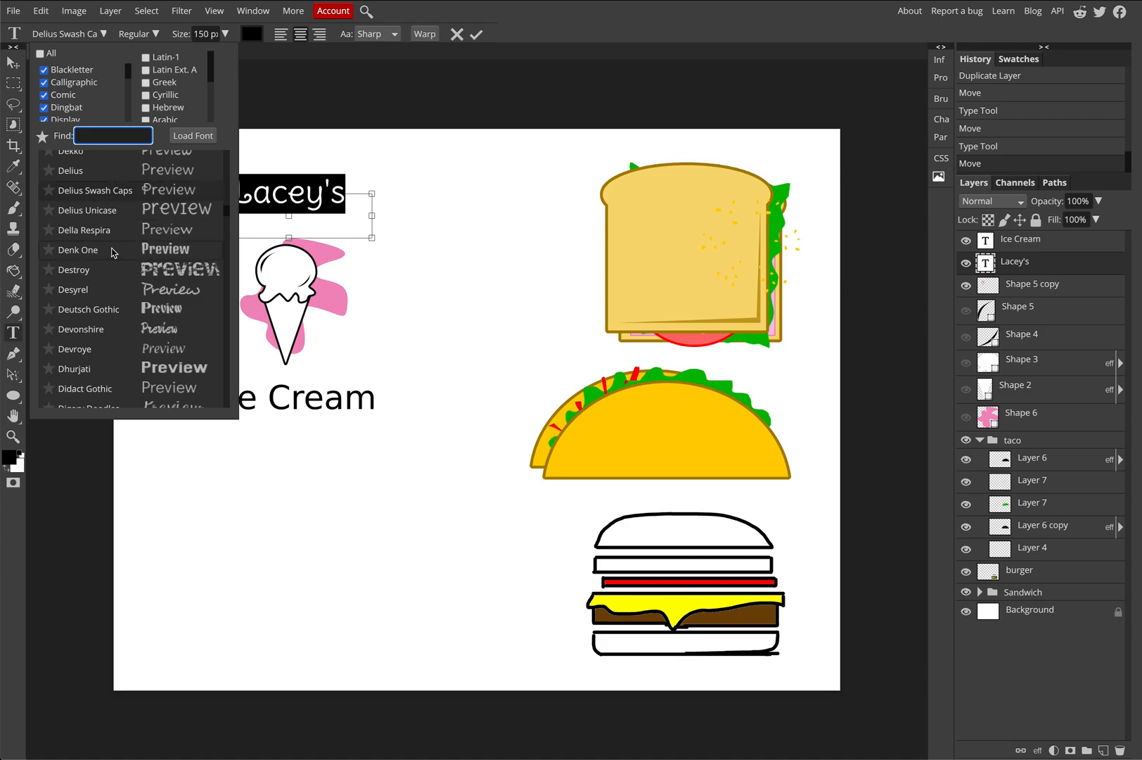
left_click(105, 192)
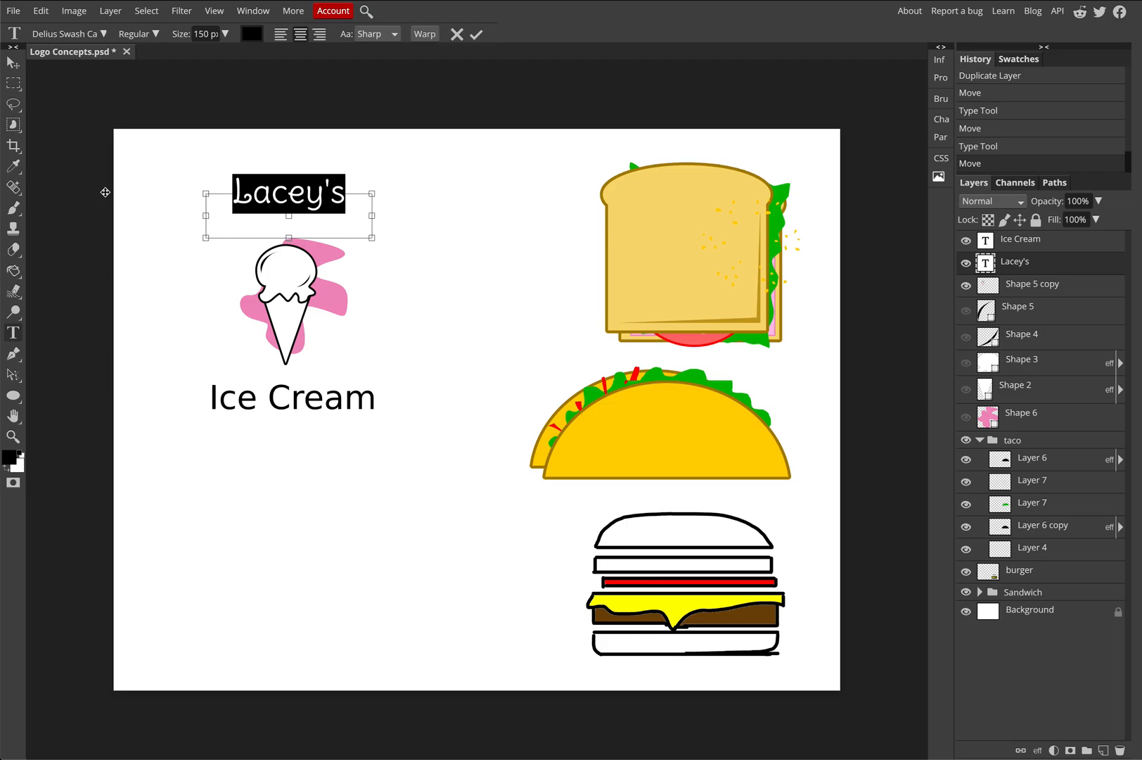
left_click(103, 34)
scroll(150, 279, "down", 3)
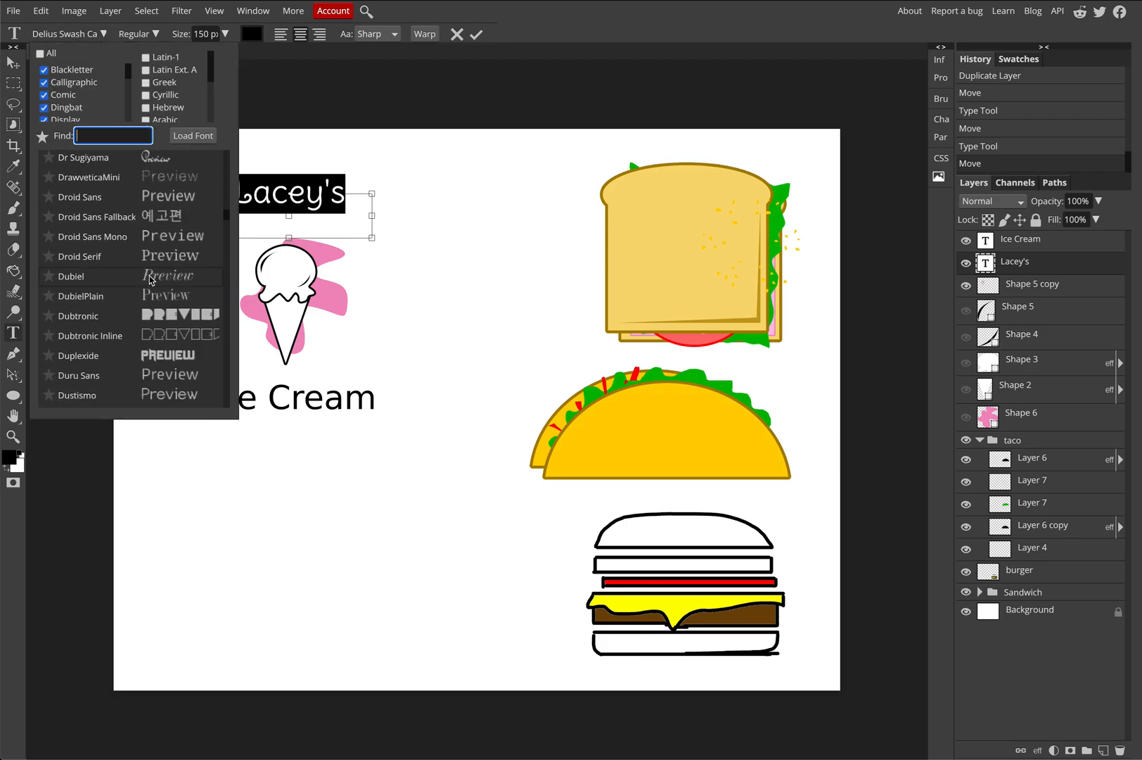
scroll(174, 260, "down", 1)
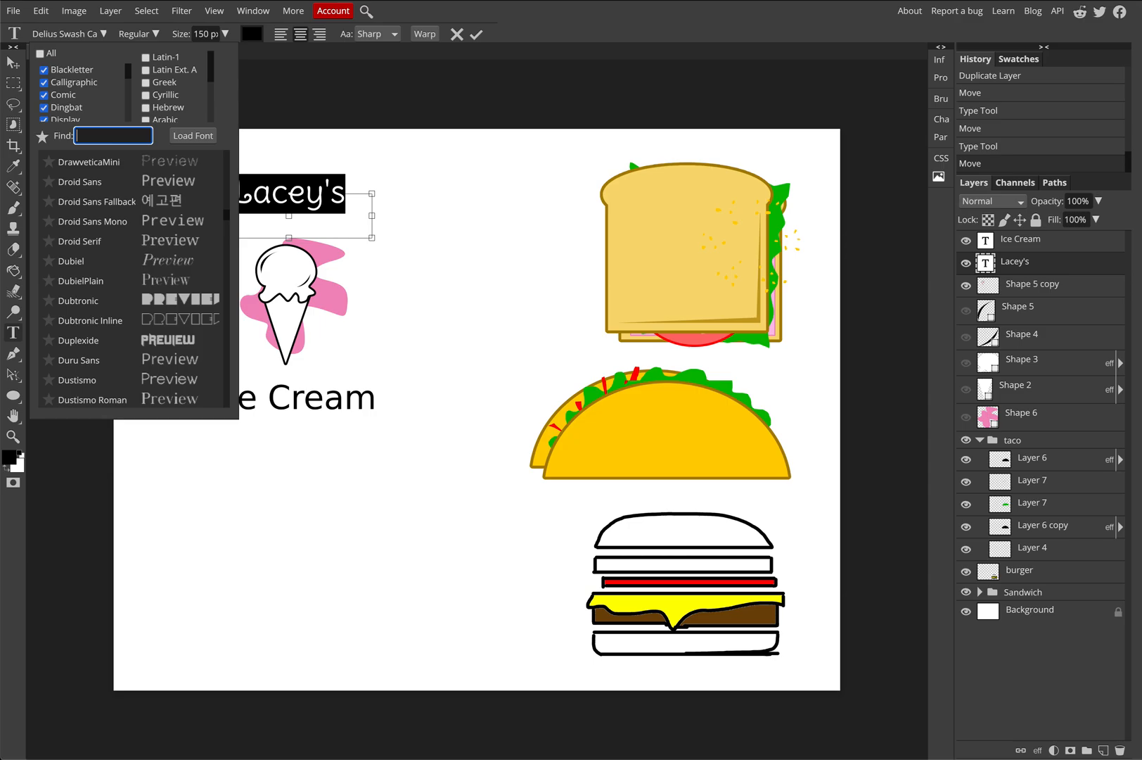
Step: Open dafont.com in a new browser tab and show the Cartoon fonts in the Fancy category
key("ctrl+t")
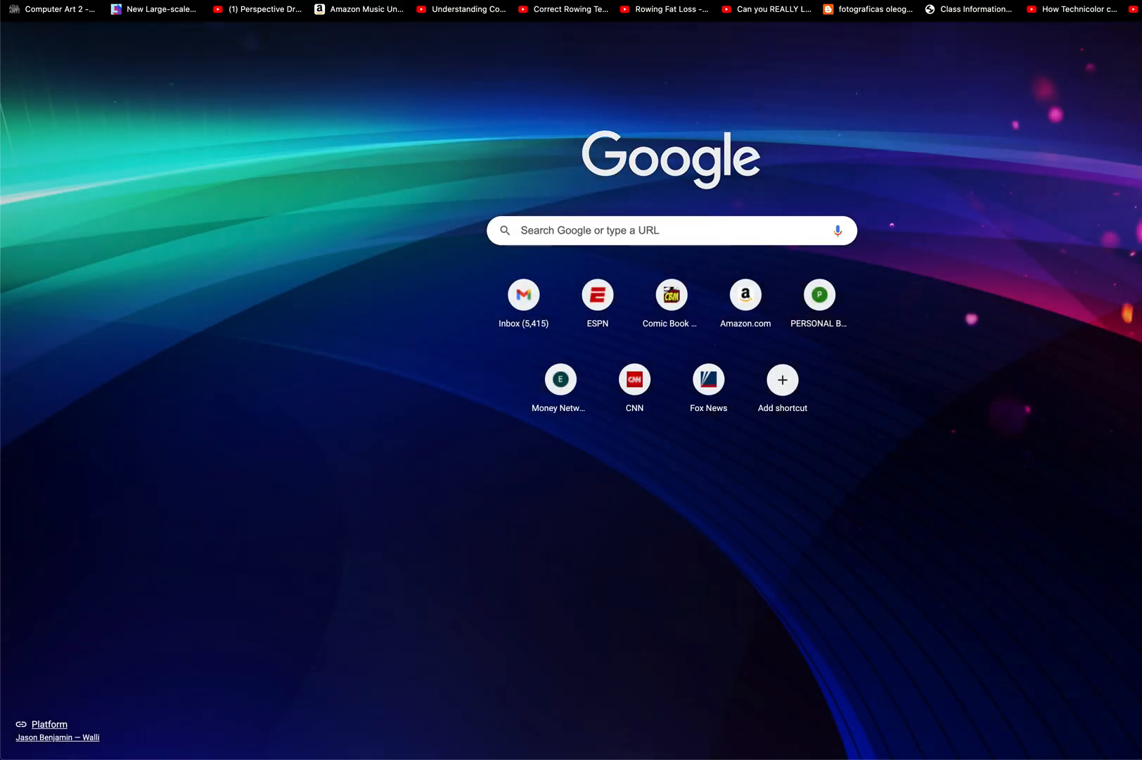
type("dafont.co")
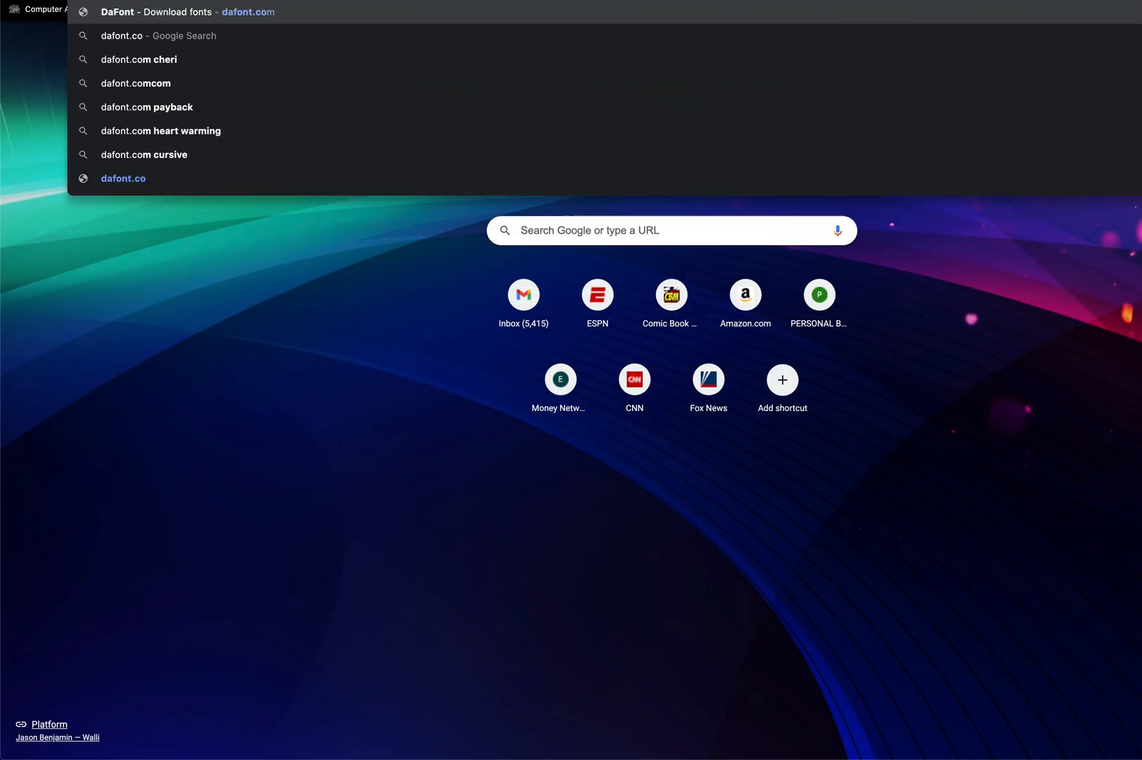
key("Return")
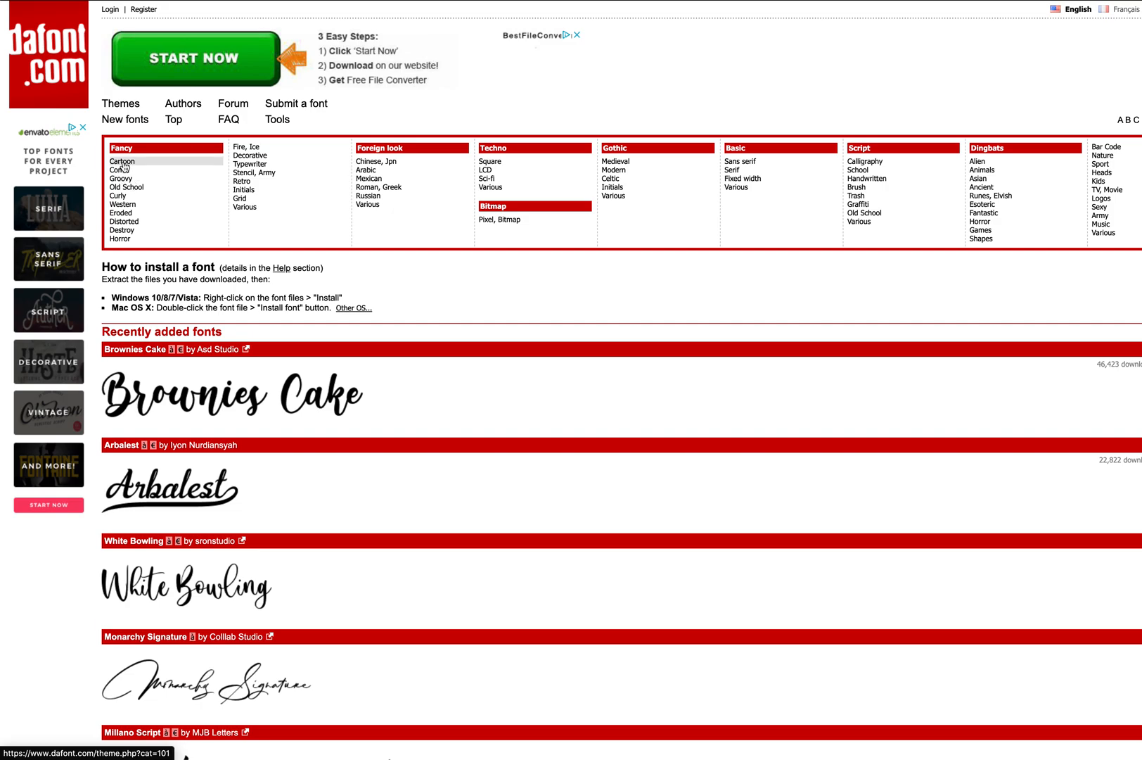
left_click(123, 164)
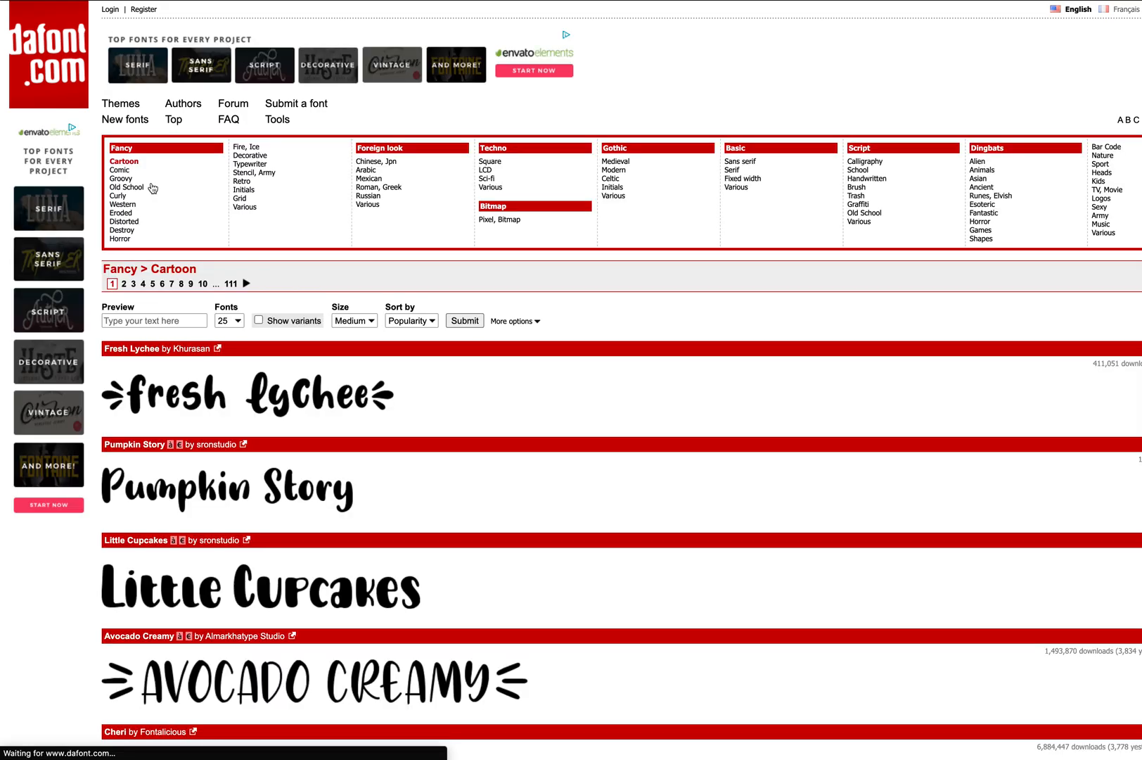
scroll(276, 280, "down", 5)
scroll(276, 280, "up", 3)
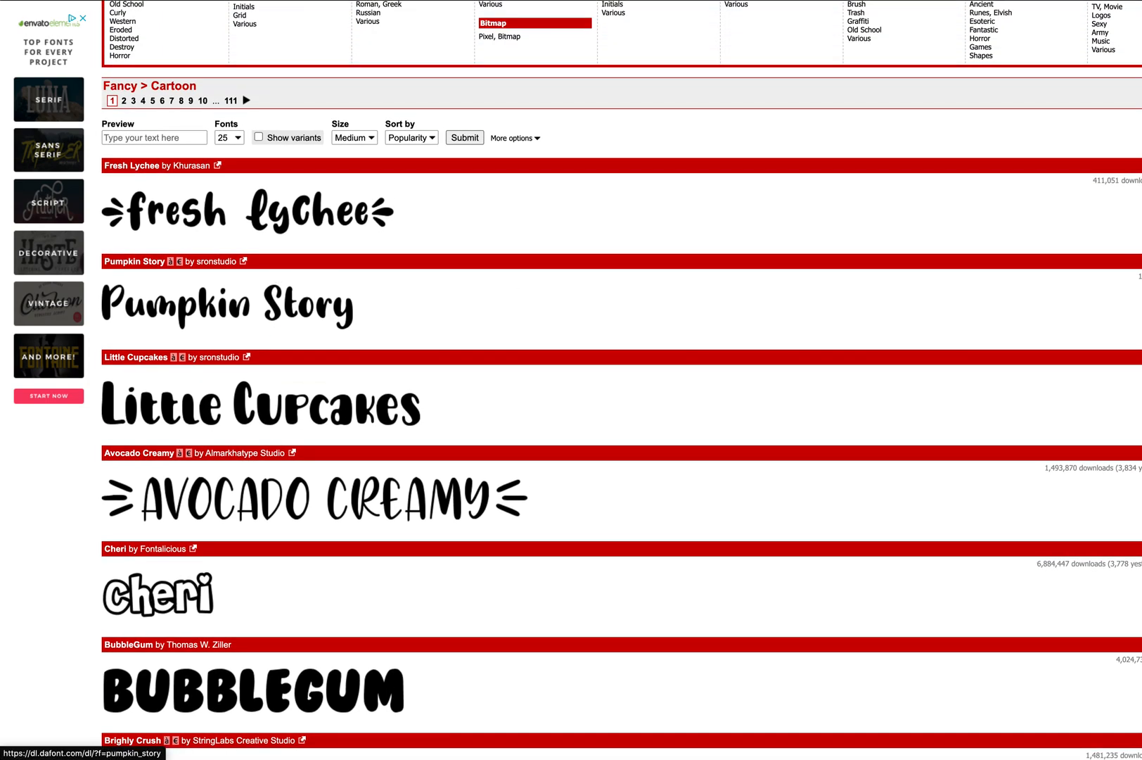
Step: Preview the Cartoon fonts with the sample text "Lacey's Ice Cream"
left_click(154, 137)
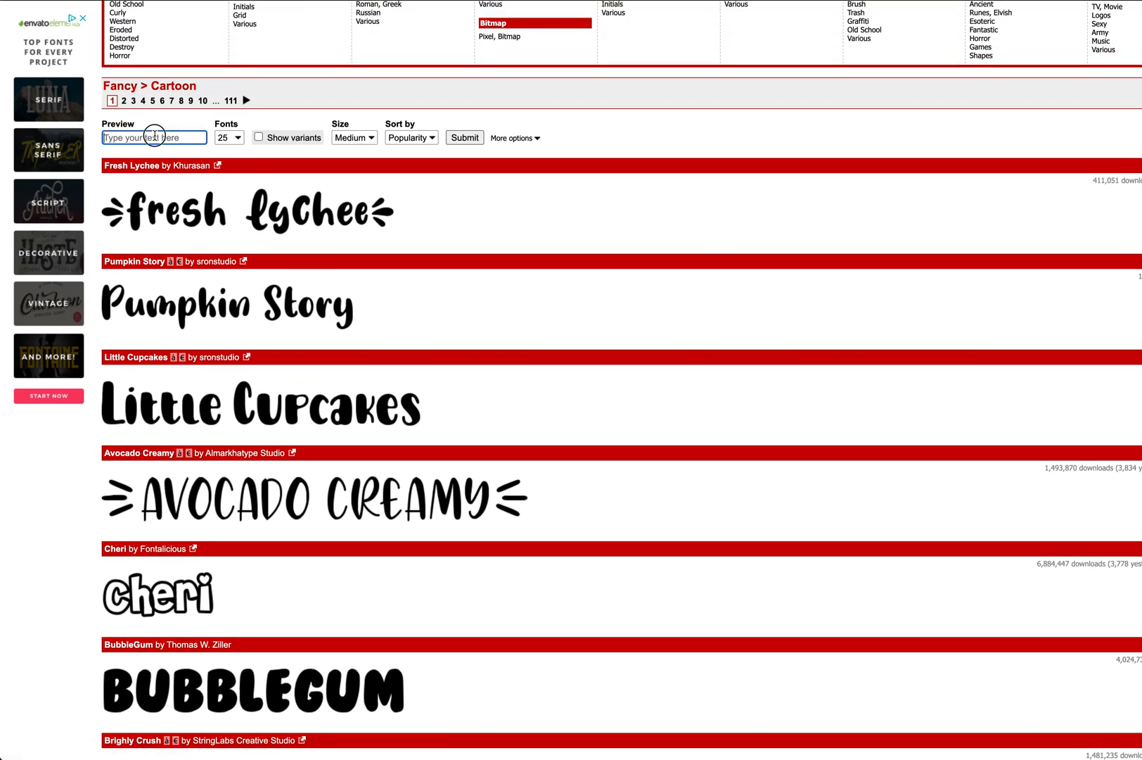
type("Lacey's Ice Cream")
key("Return")
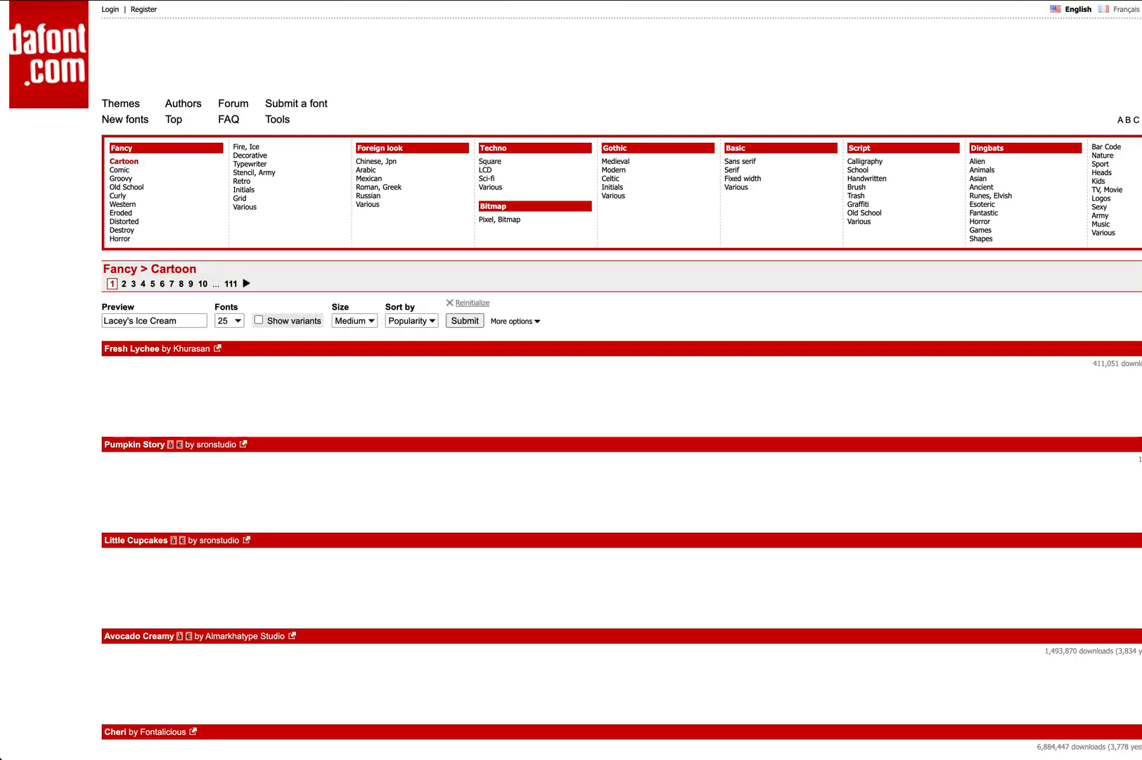
Step: Examine the "Lacey's Ice Cream" previews on the first page of Cartoon fonts to compare lettering styles for the logo
scroll(390, 403, "down", 4)
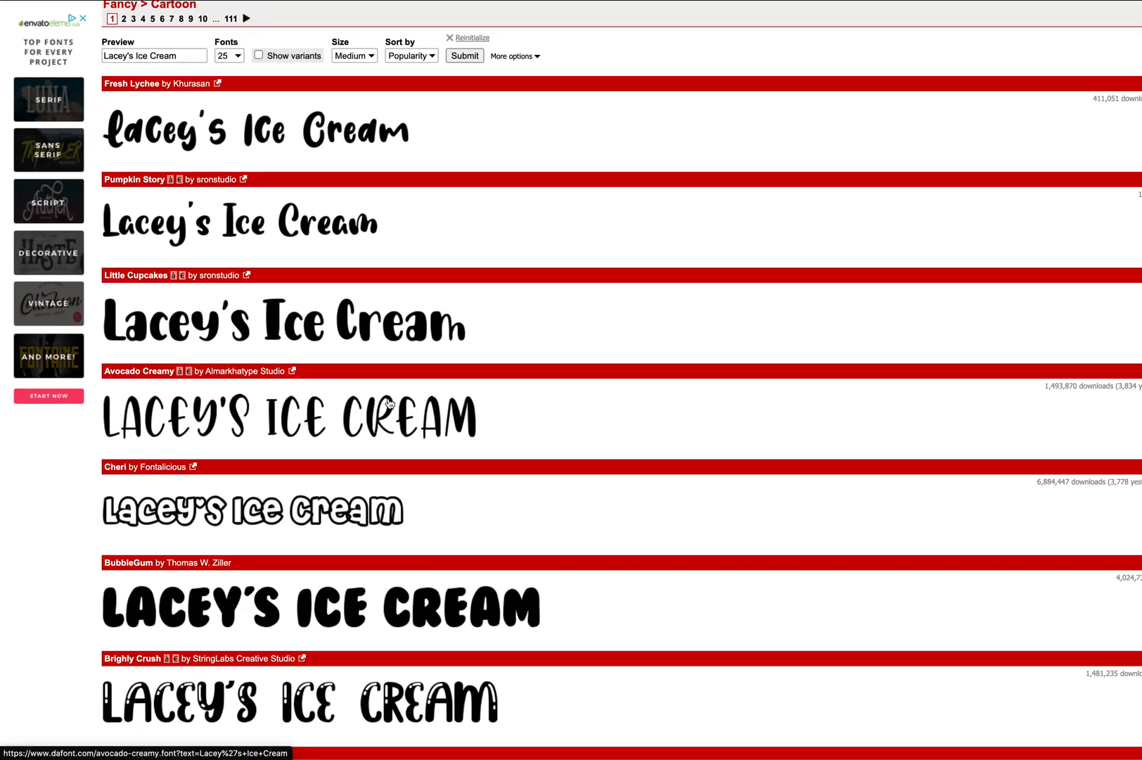
scroll(390, 402, "down", 6)
scroll(390, 402, "down", 2)
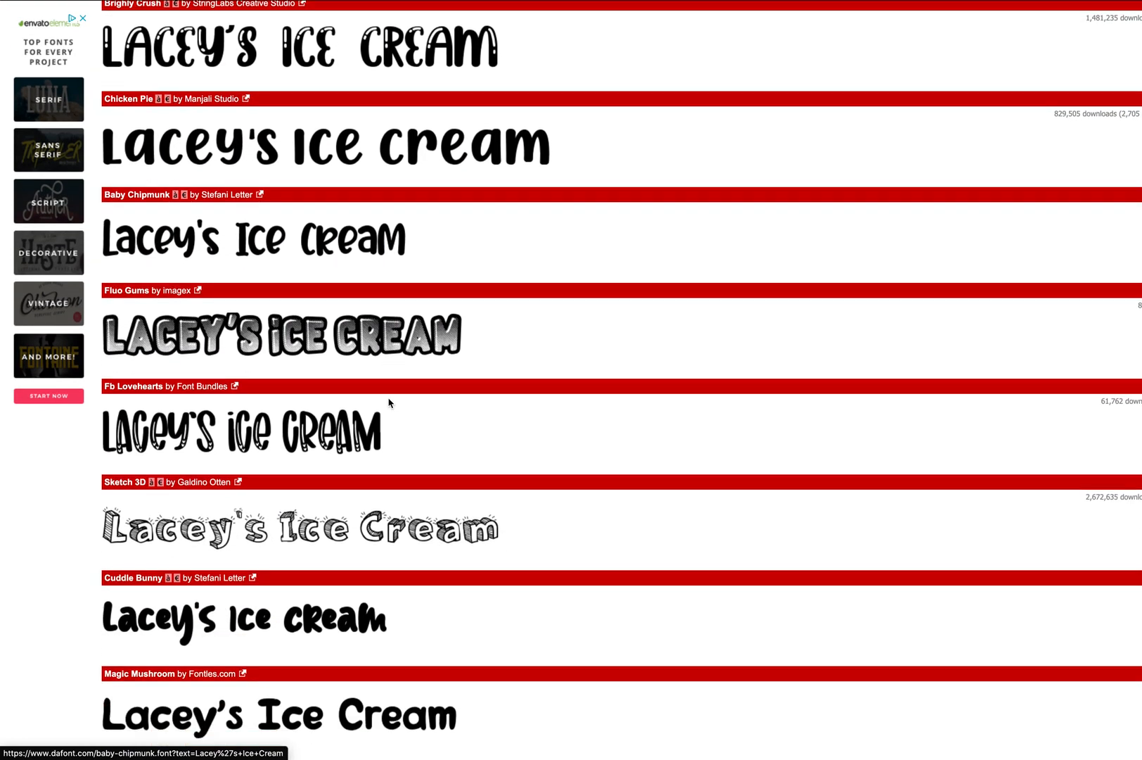
scroll(390, 402, "down", 3)
scroll(390, 403, "down", 5)
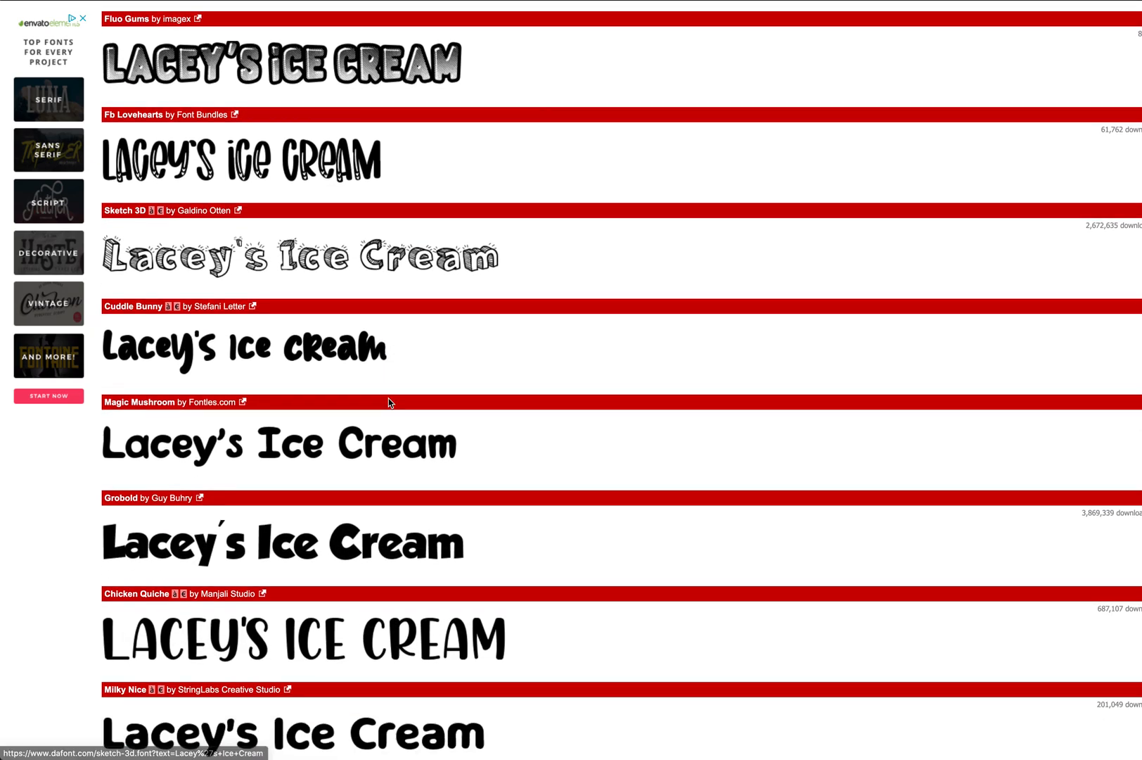
scroll(391, 402, "down", 4)
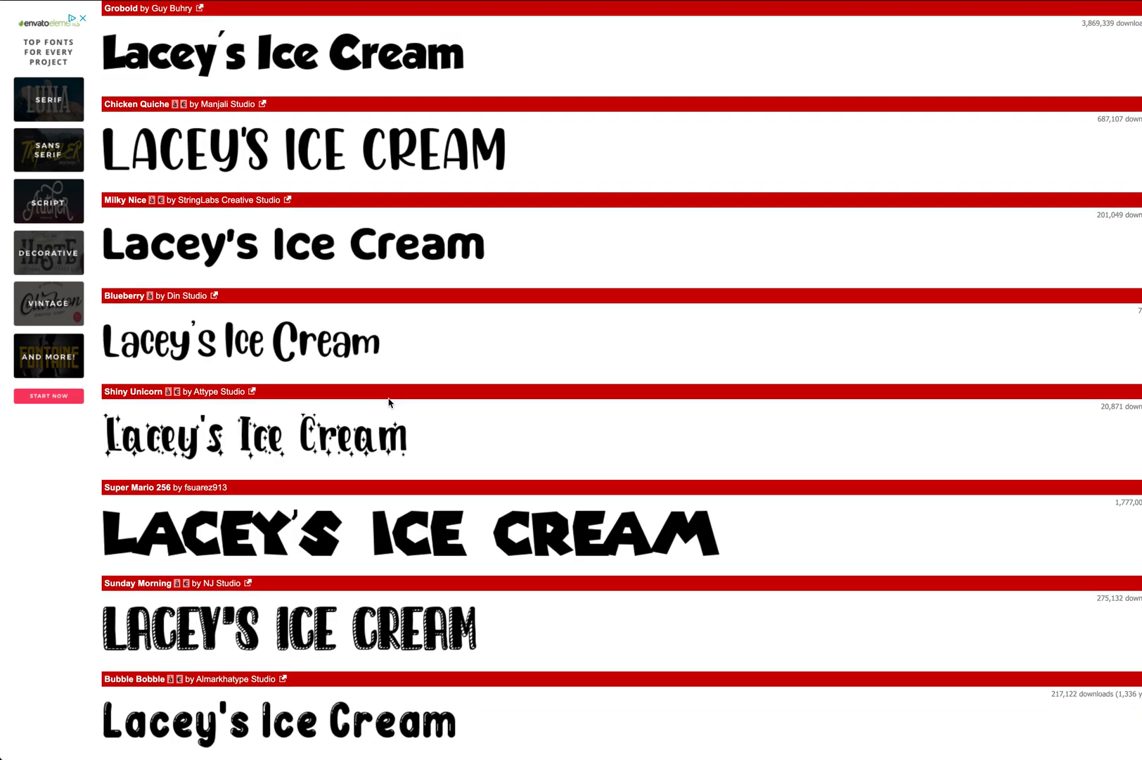
scroll(389, 402, "down", 6)
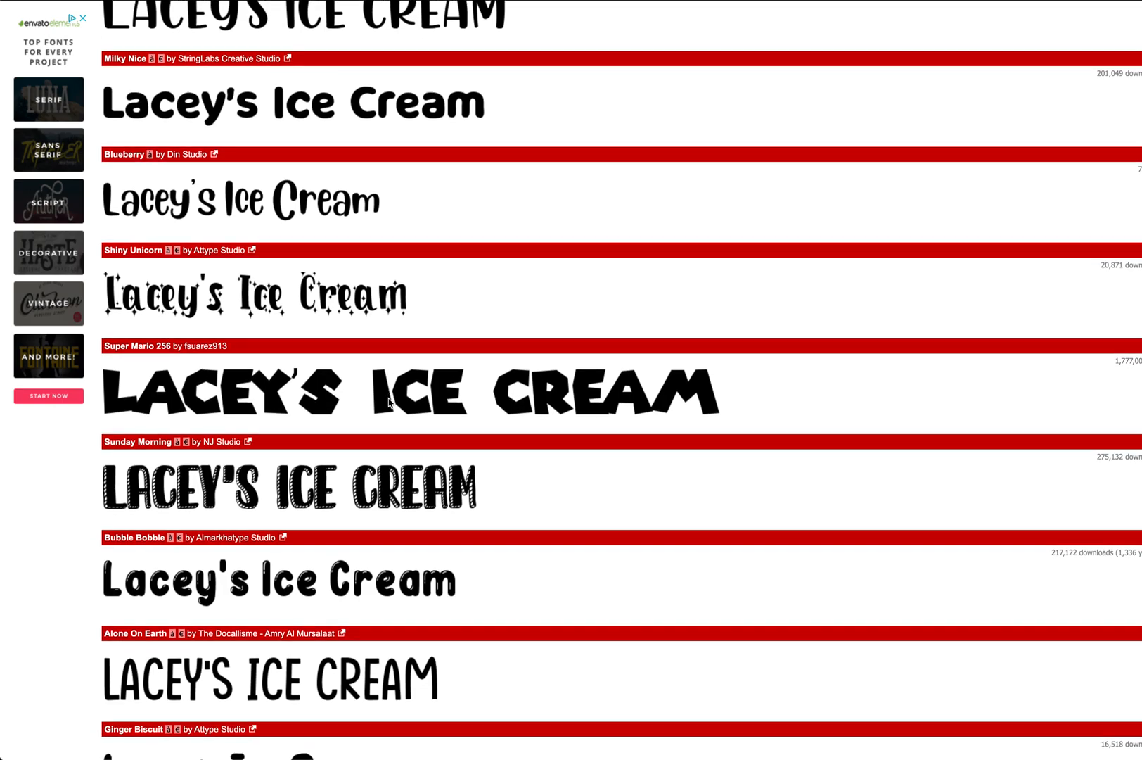
scroll(390, 402, "up", 2)
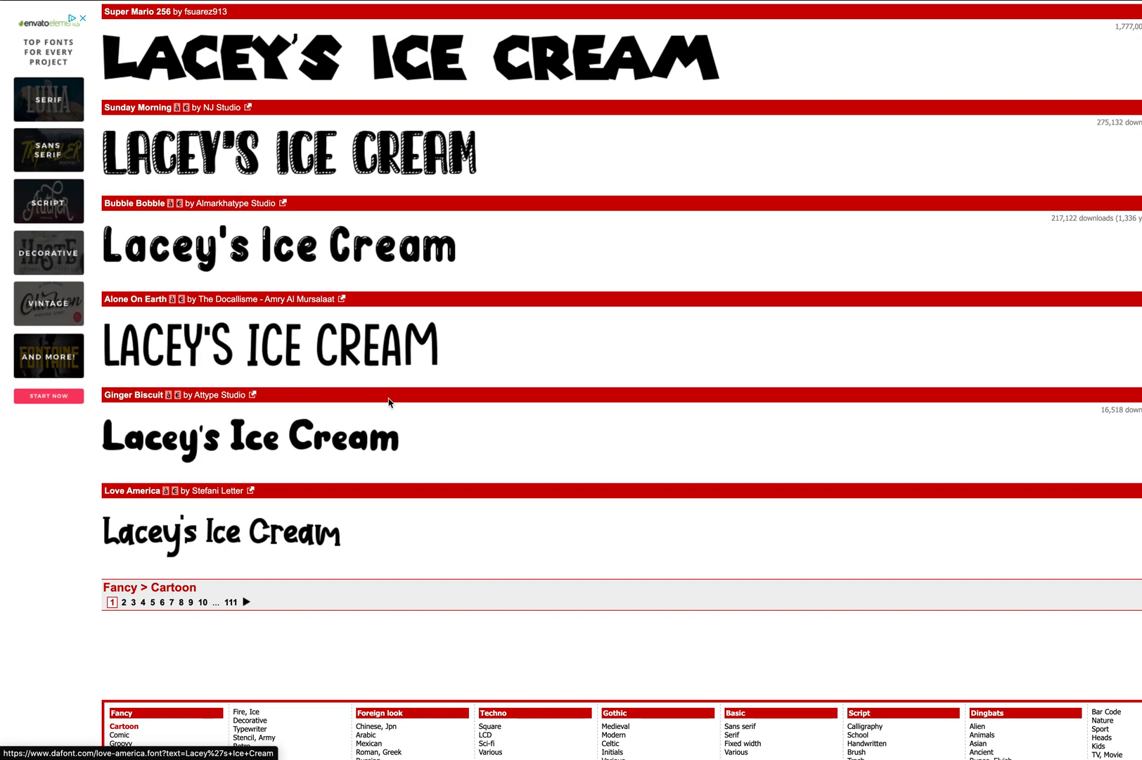
scroll(389, 402, "up", 2)
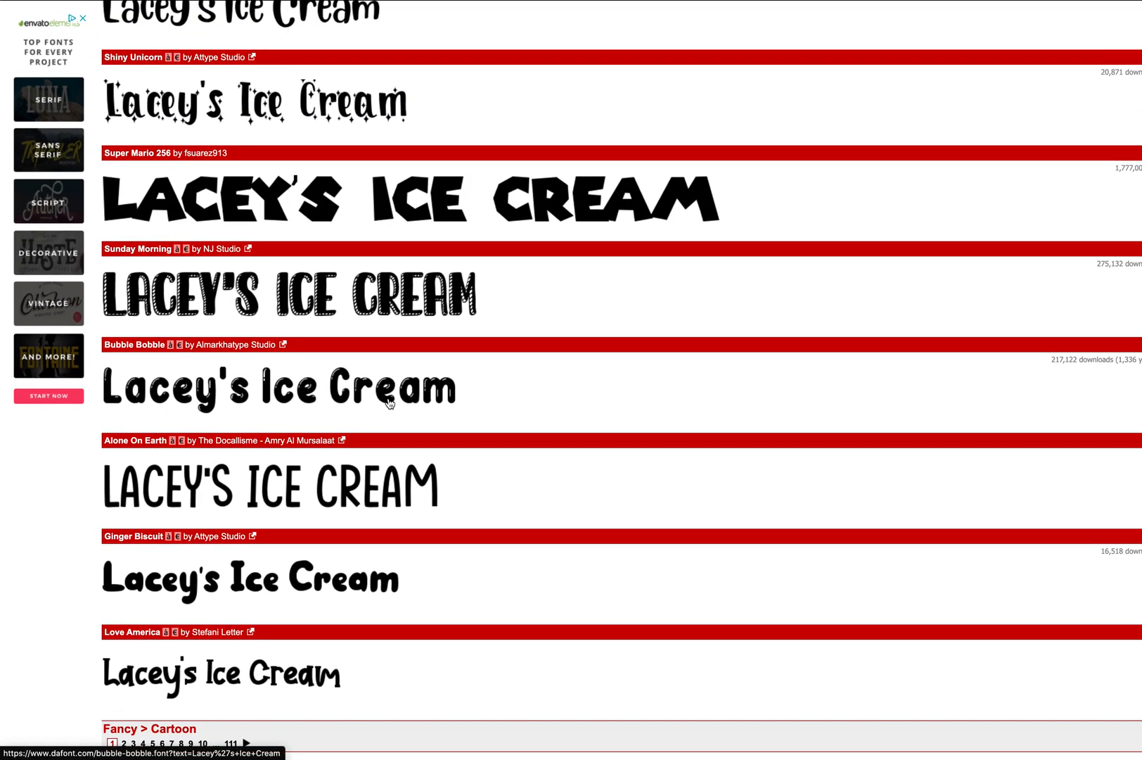
scroll(383, 399, "up", 12)
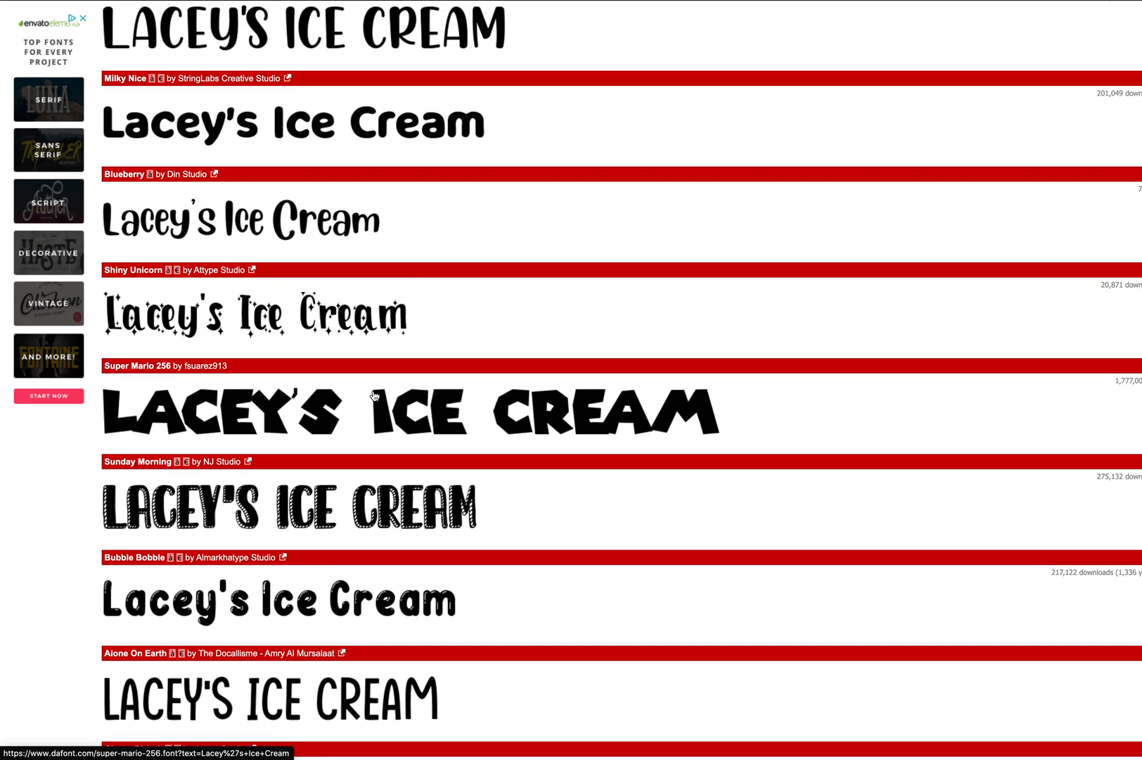
scroll(374, 396, "up", 10)
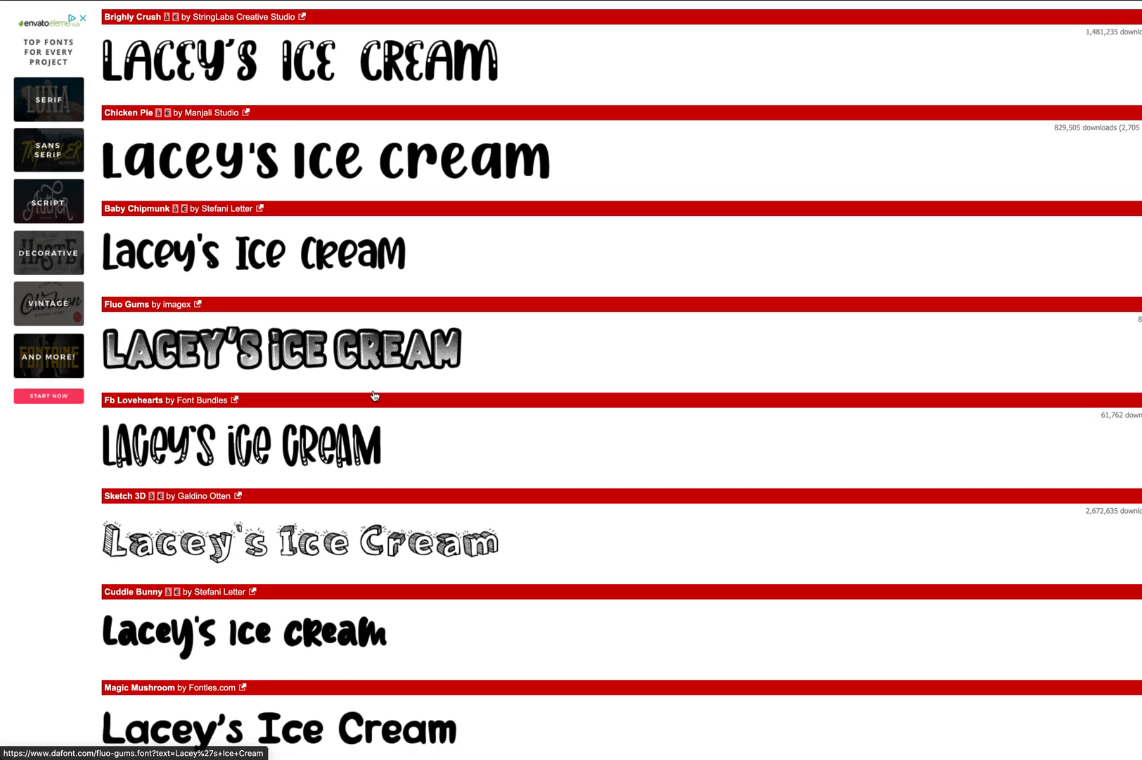
scroll(374, 395, "up", 1)
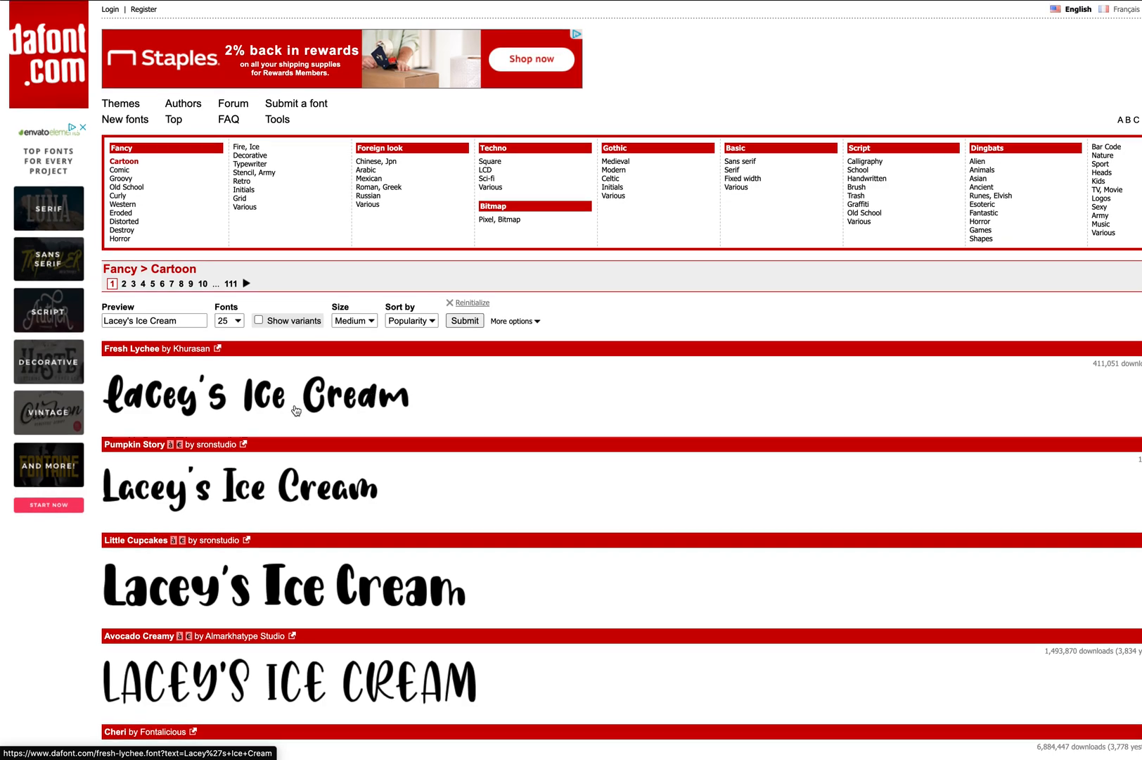
scroll(374, 431, "down", 3)
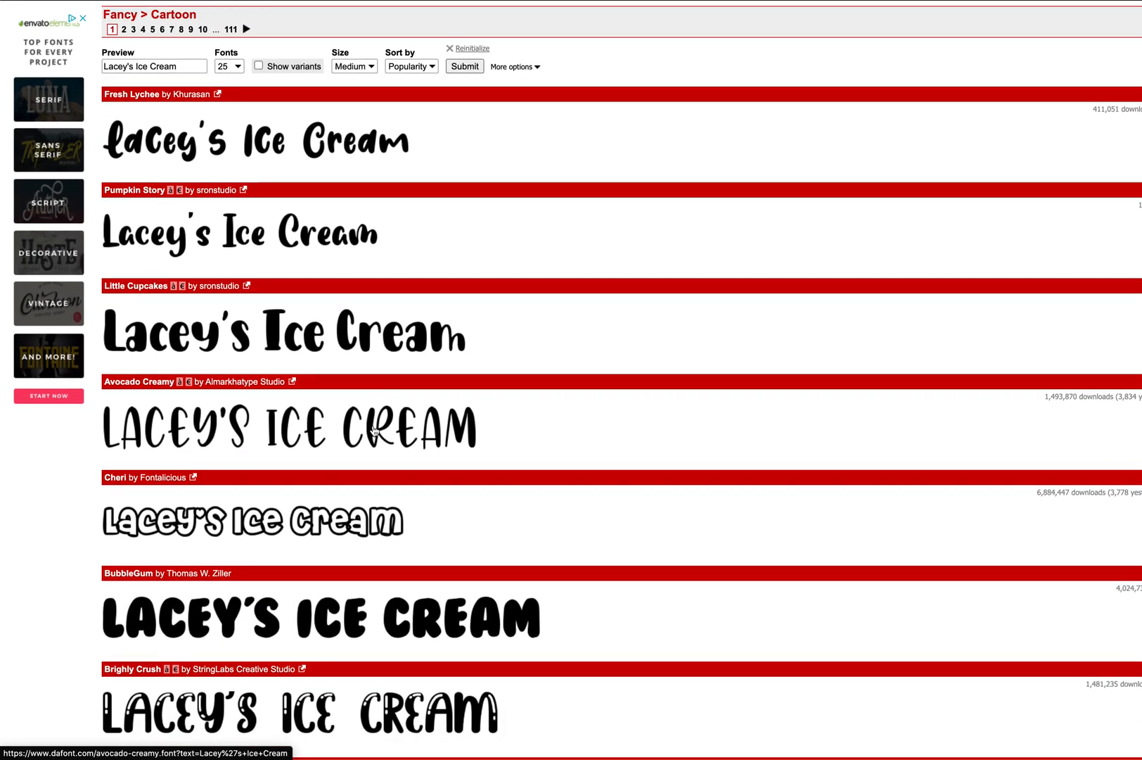
scroll(375, 424, "down", 2)
scroll(374, 423, "up", 4)
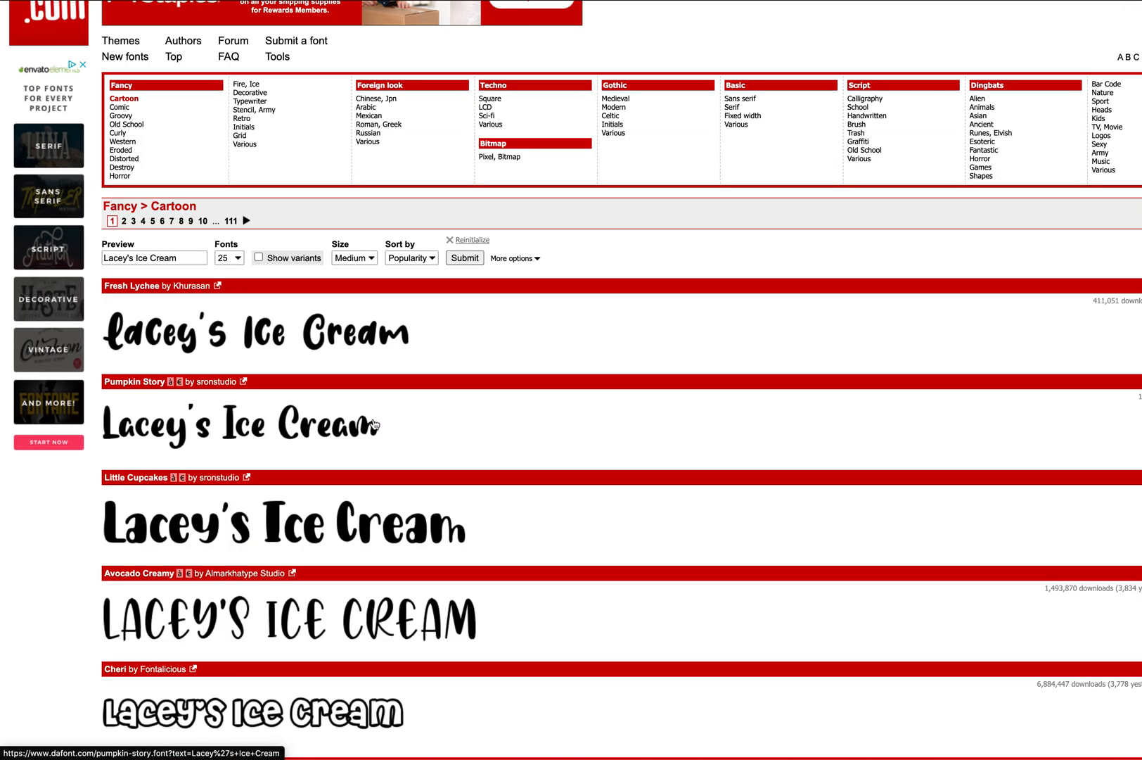
Step: Download the Almond Nougat font from page 2 of the Cartoon fonts and switch back to the Logo Concepts document in Photopea
left_click(123, 218)
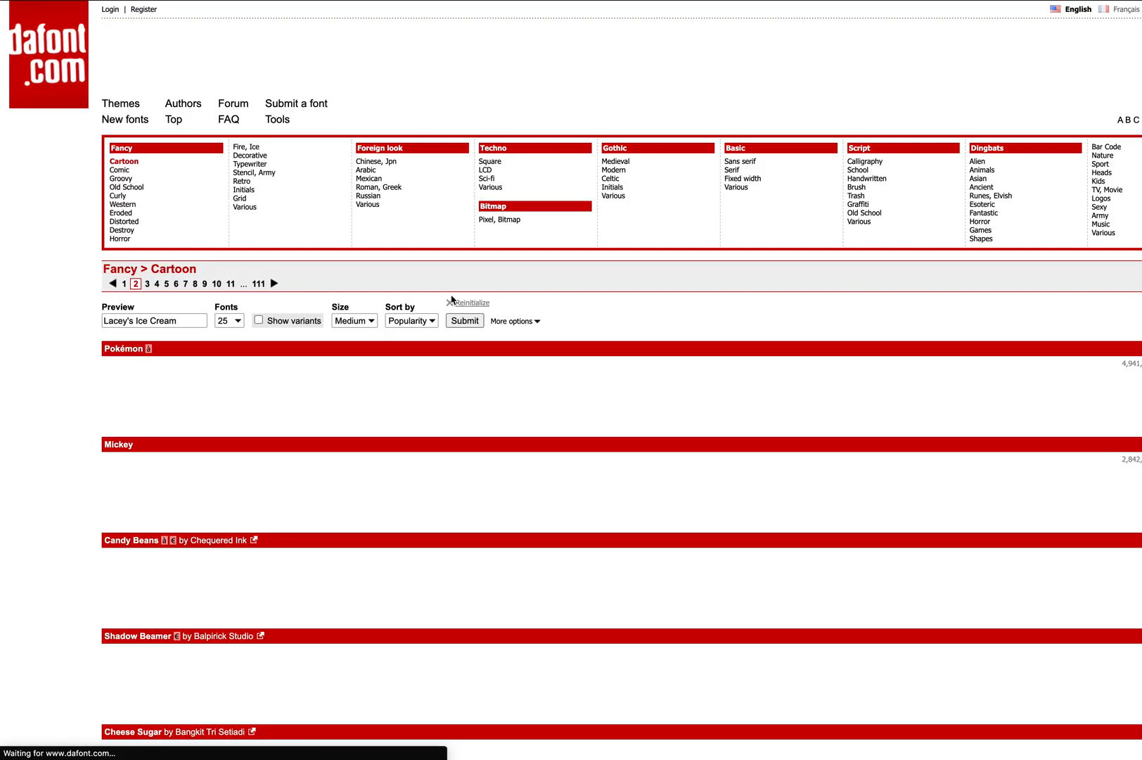
scroll(384, 415, "down", 5)
scroll(394, 419, "down", 2)
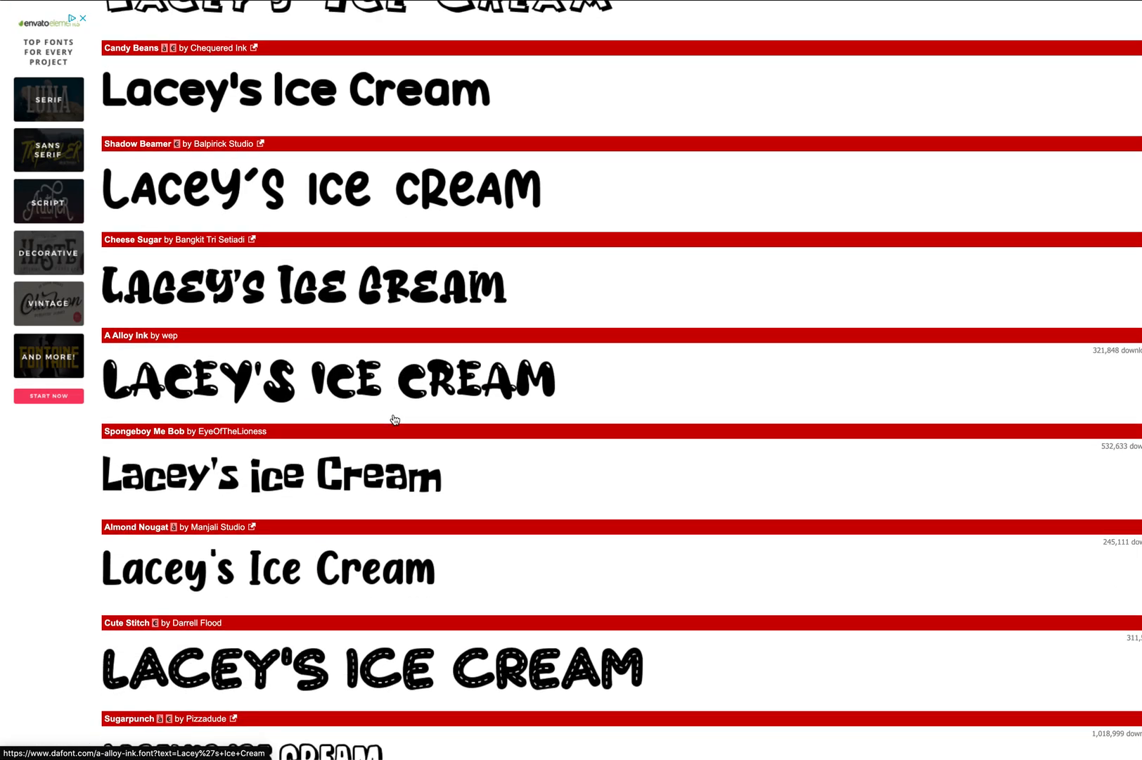
scroll(395, 420, "down", 2)
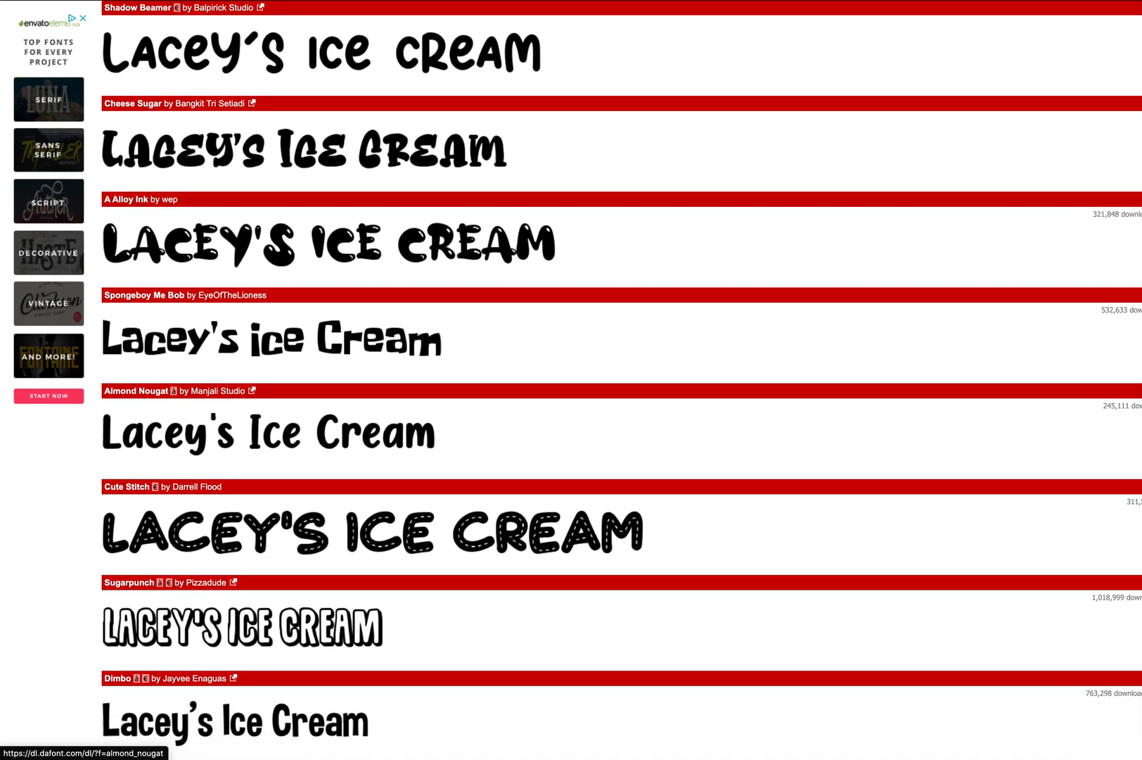
left_click(1115, 429)
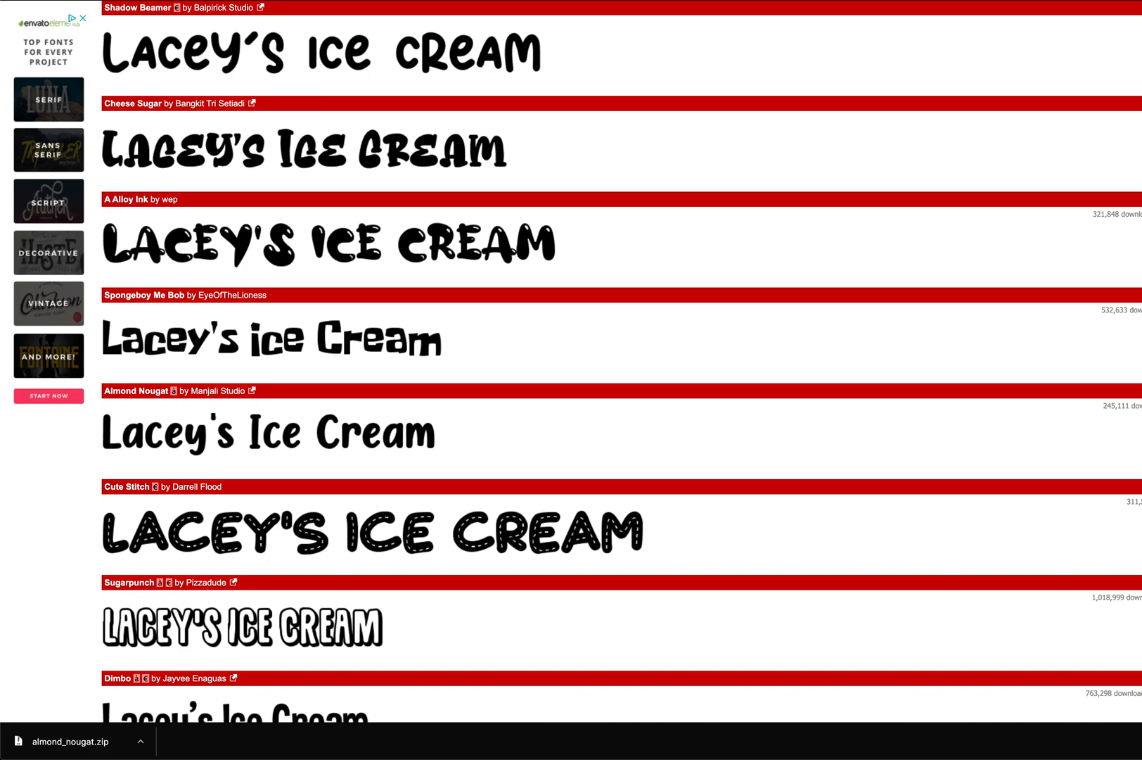
key("ctrl+Tab")
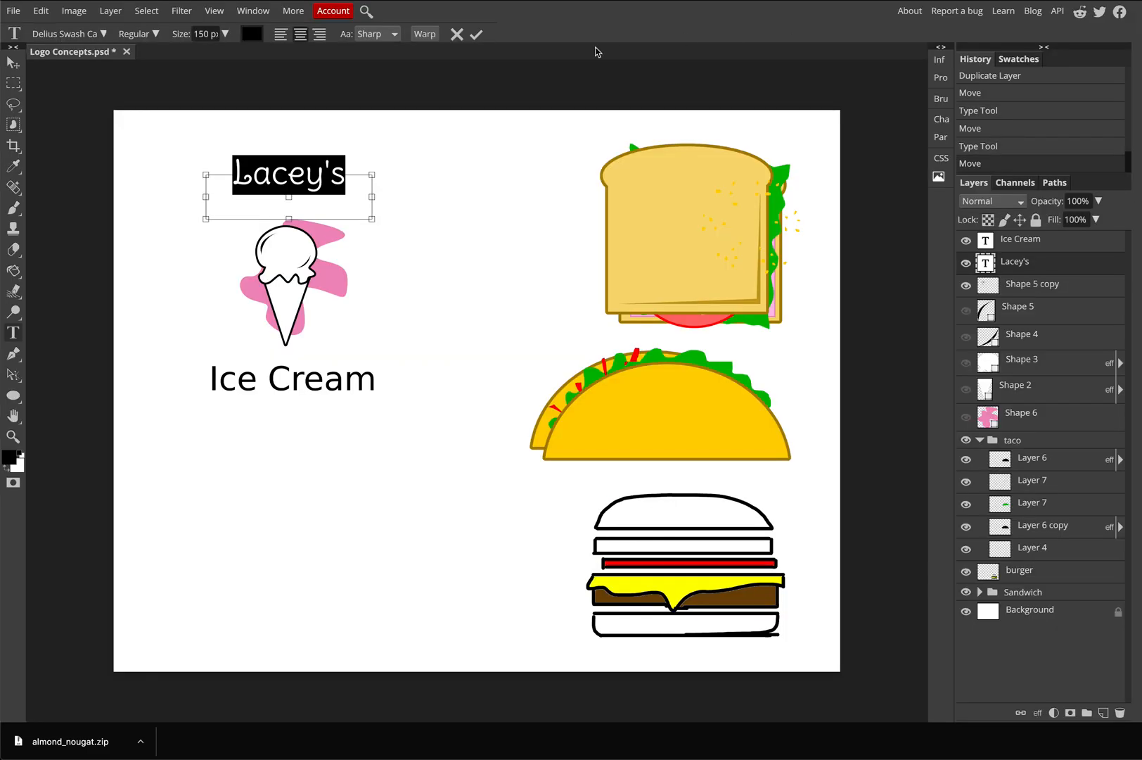
Step: Load the downloaded almond_nougat.zip font from the Downloads folder into the font list
left_click(98, 34)
left_click(201, 136)
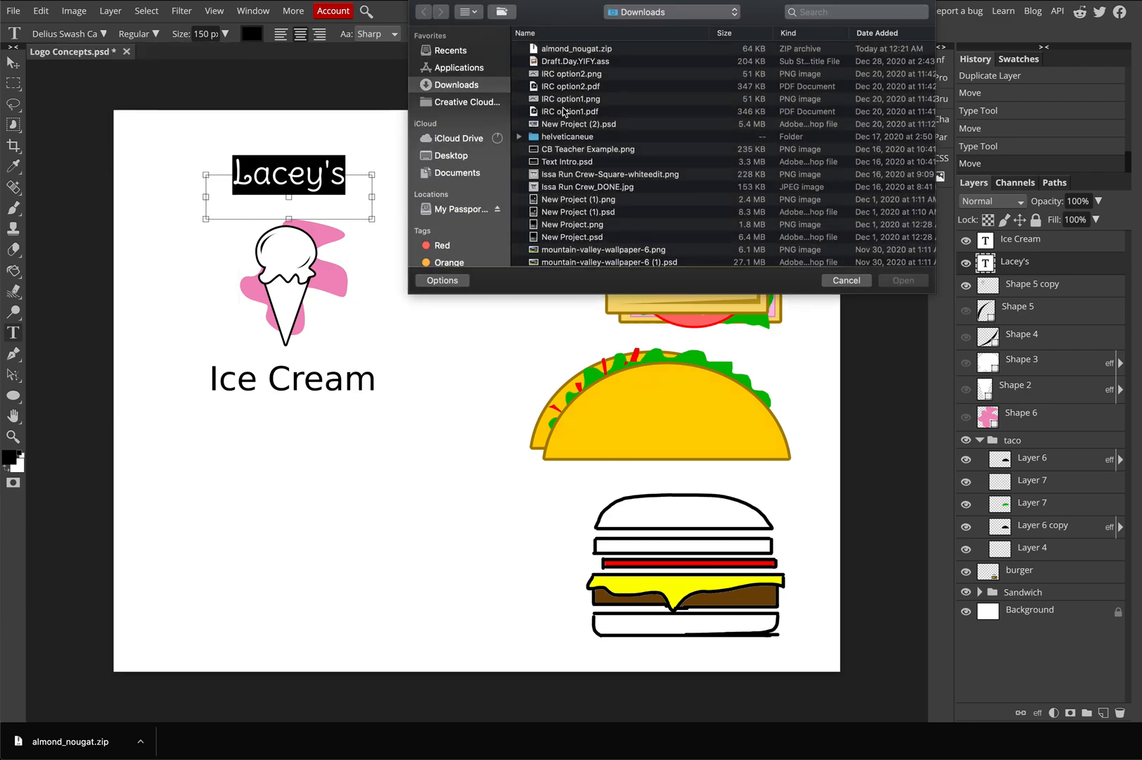
scroll(569, 62, "down", 4)
scroll(569, 63, "up", 5)
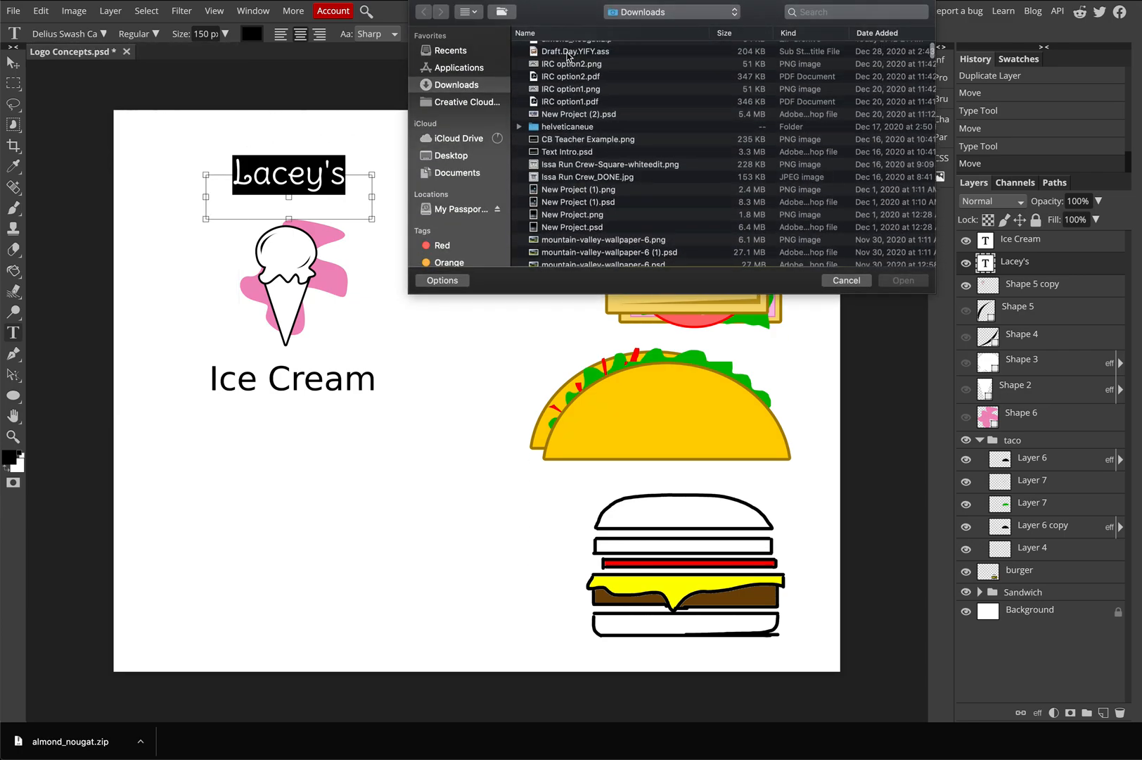
scroll(567, 53, "down", 1)
left_click(565, 52)
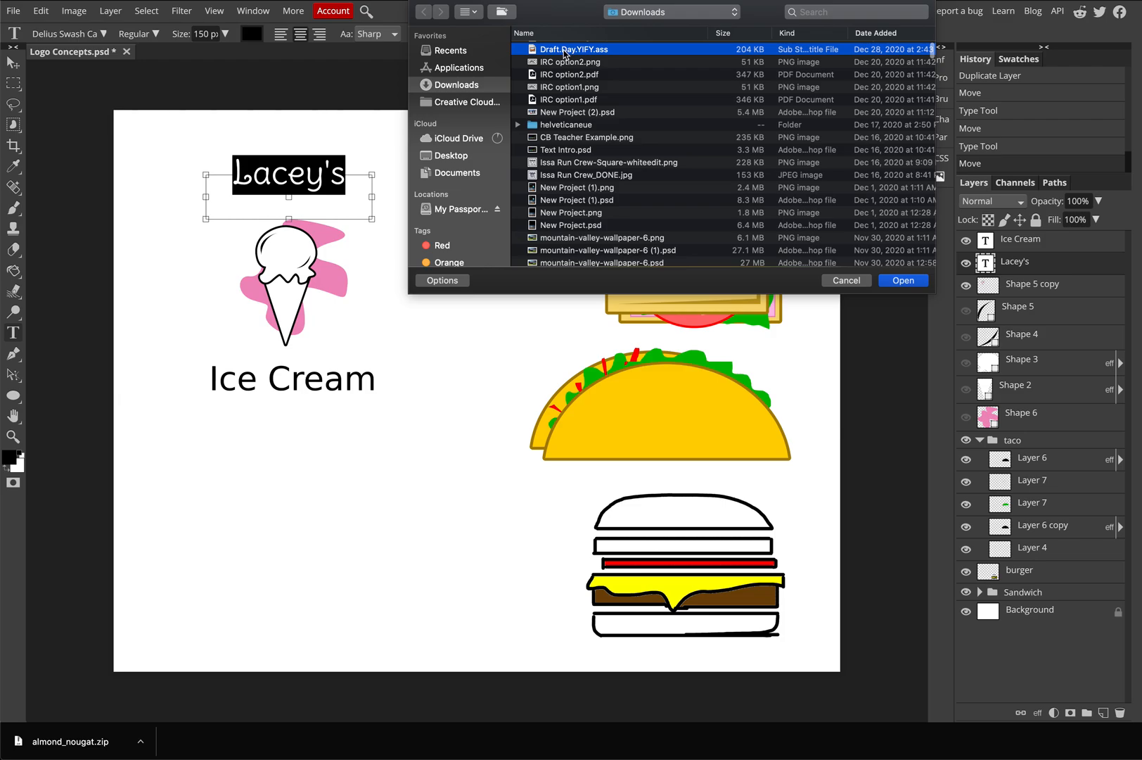
scroll(563, 50, "up", 1)
left_click(567, 50)
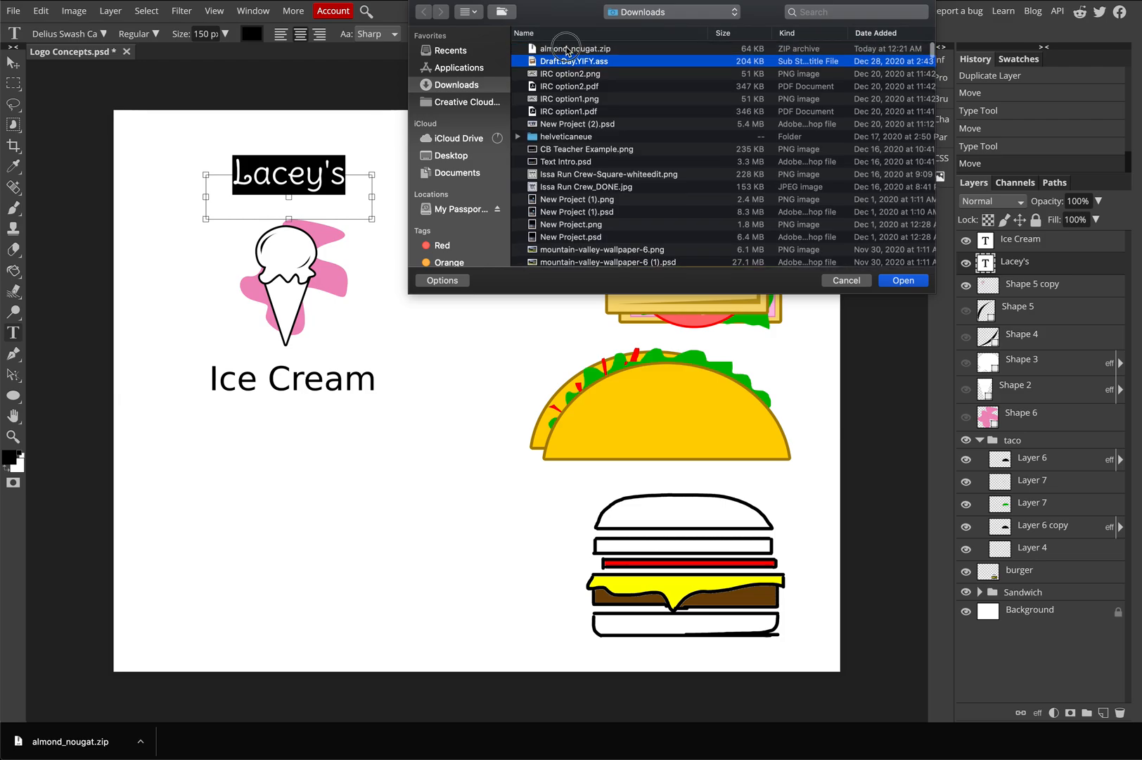
left_click(903, 280)
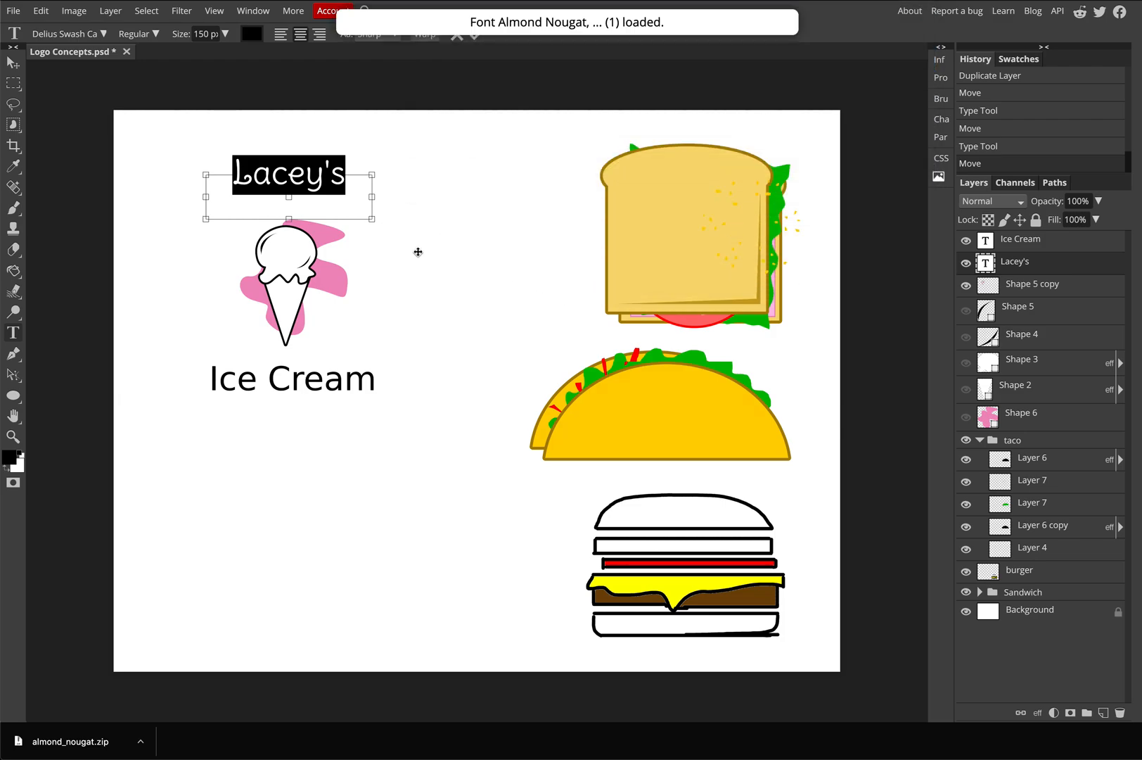
Step: Set the "Lacey's" text above the cone in the Almond Nougat font
left_click(98, 33)
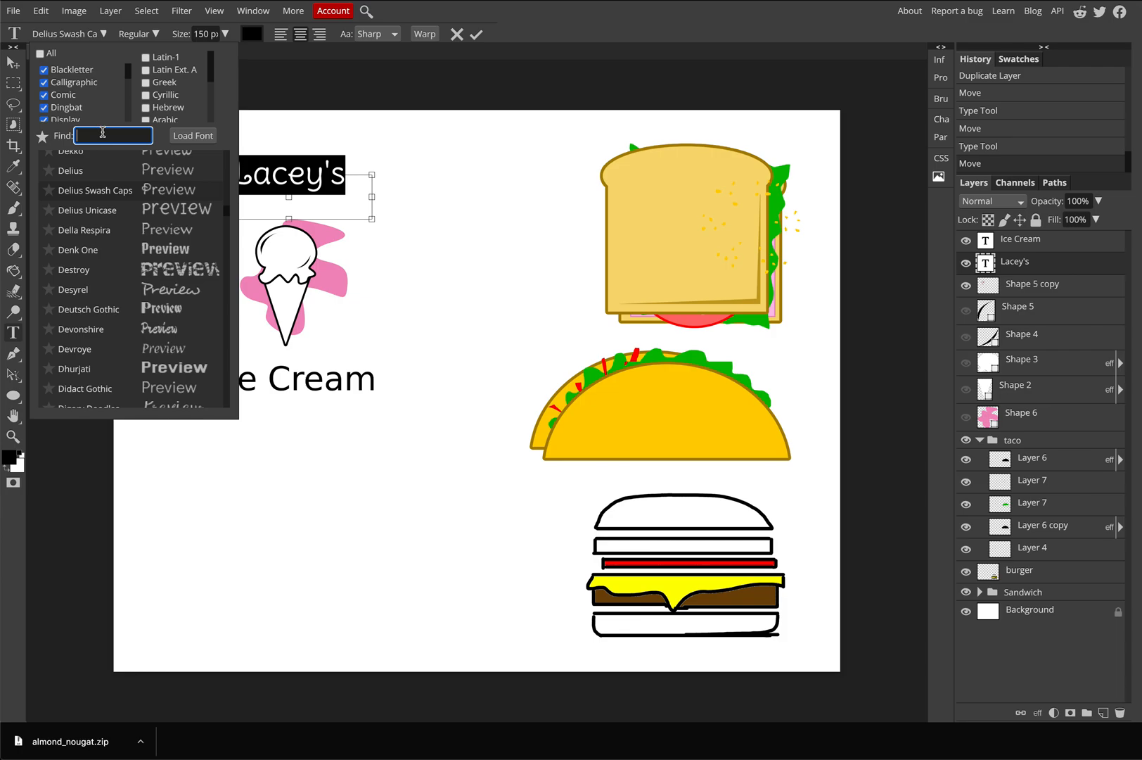
type("almo")
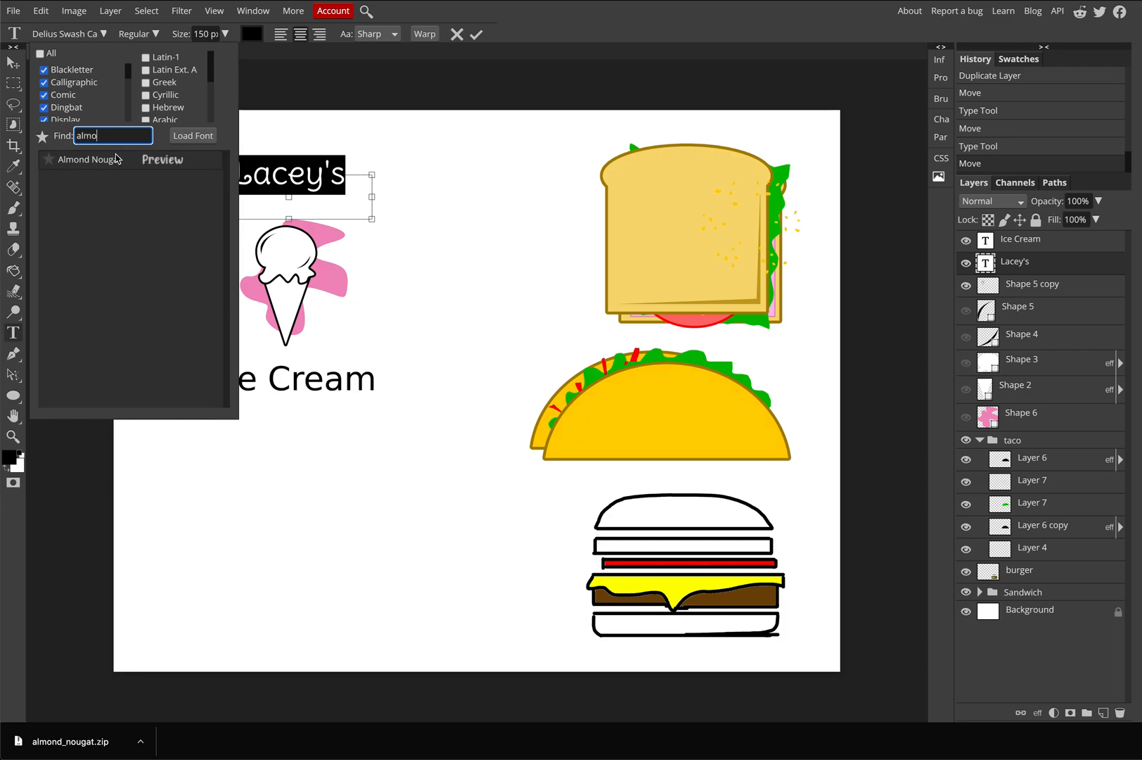
left_click(114, 159)
left_click(285, 197)
double_click(285, 197)
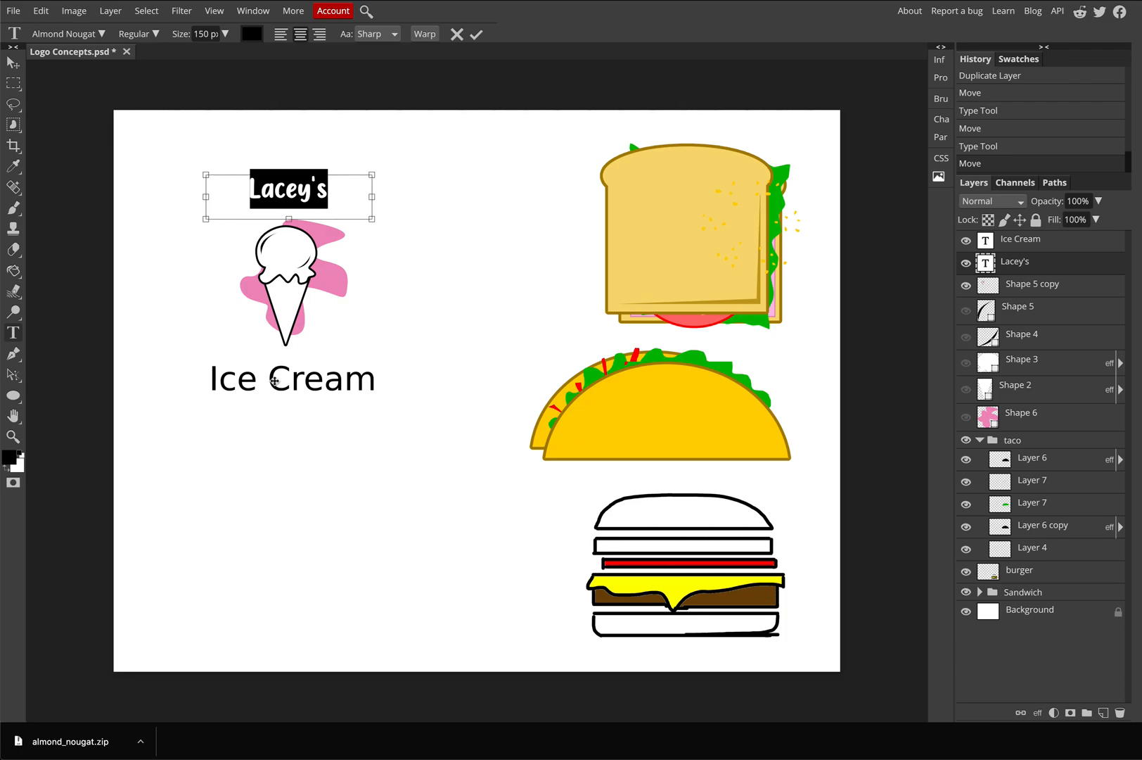
left_click(12, 62)
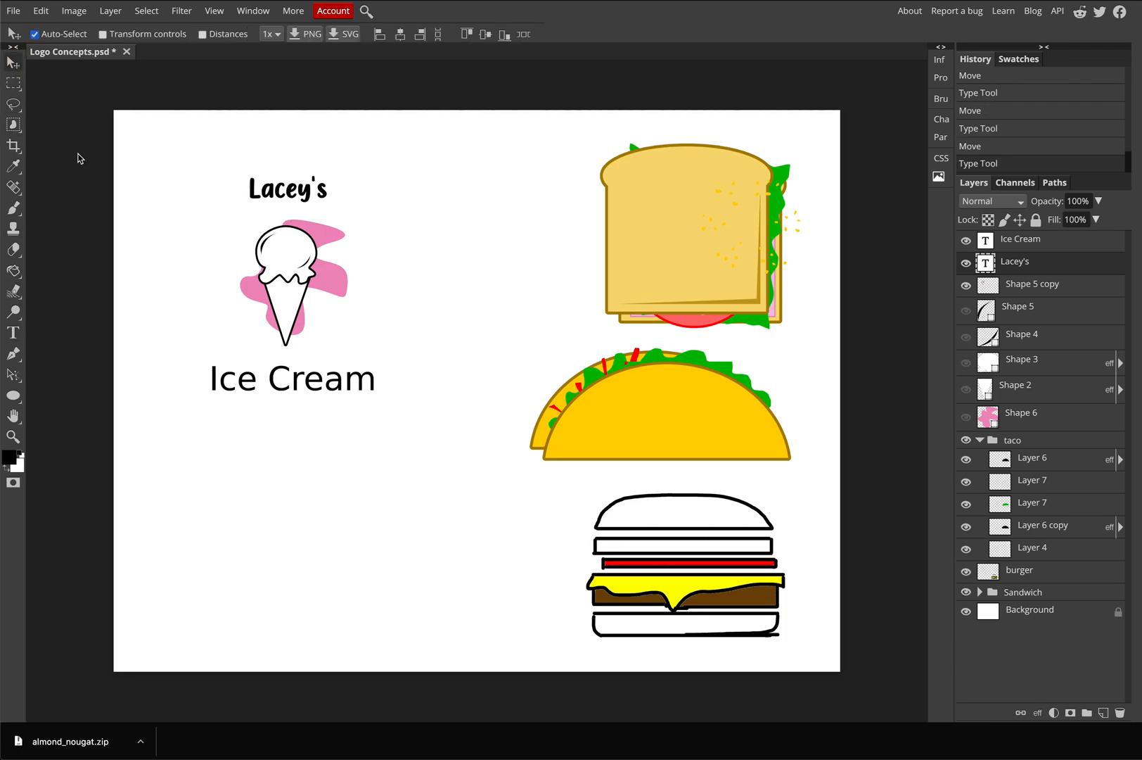
Step: Set the "Ice Cream" text below the cone in the Almond Nougat font
double_click(275, 387)
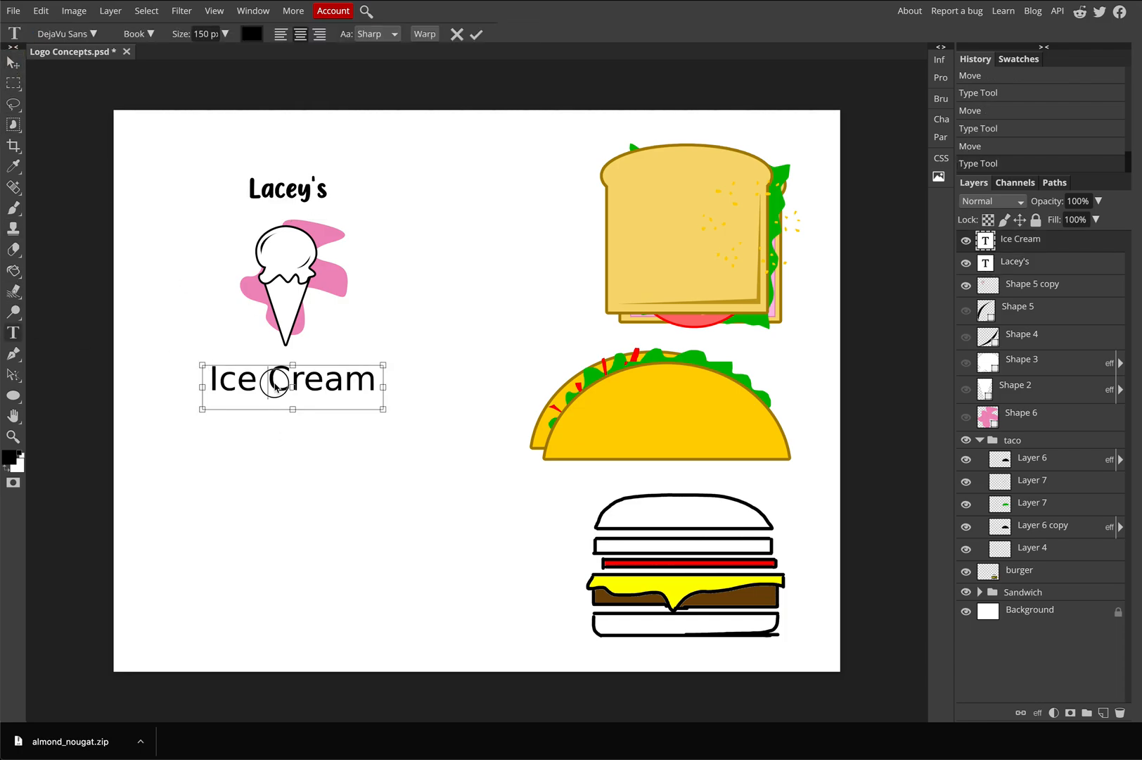
double_click(274, 384)
key("ctrl+a")
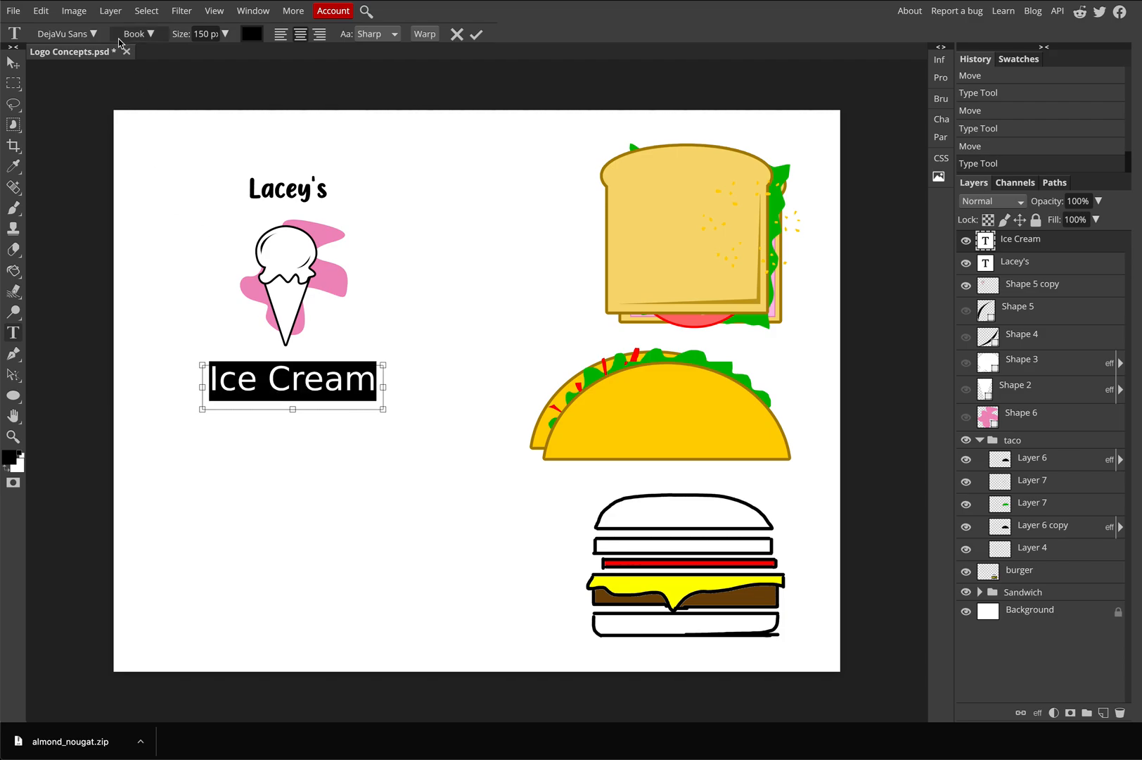
left_click(94, 34)
left_click(79, 159)
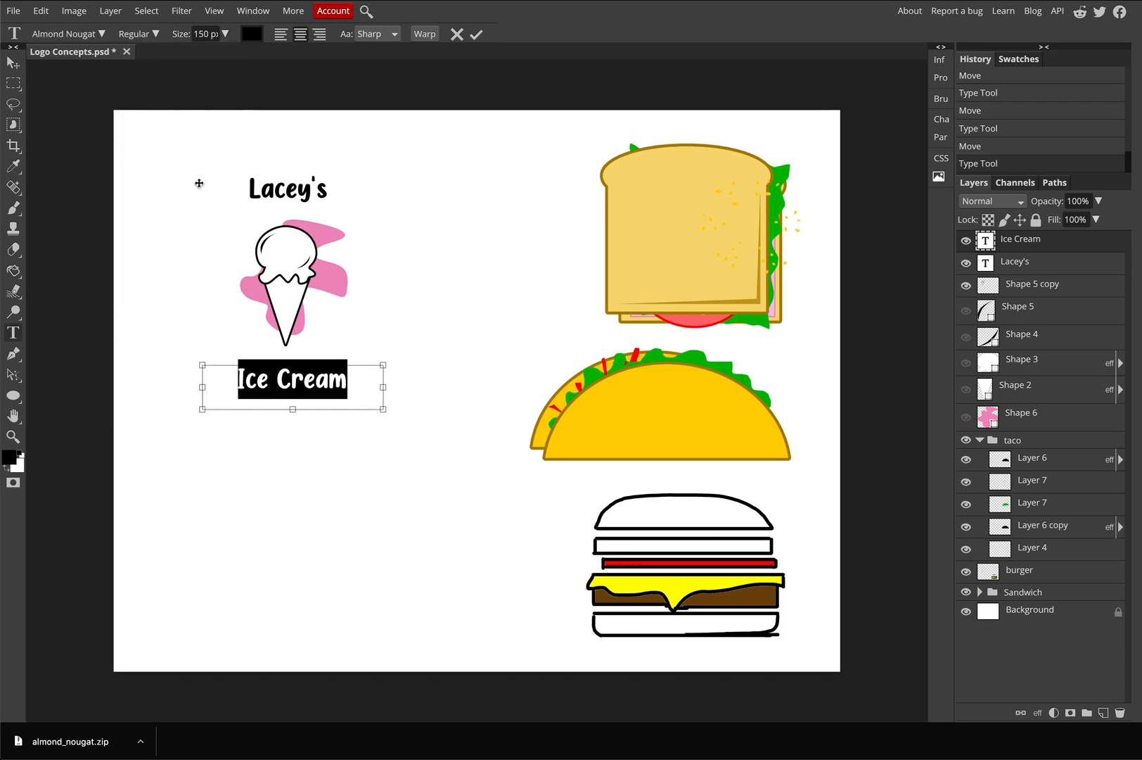
left_click(12, 62)
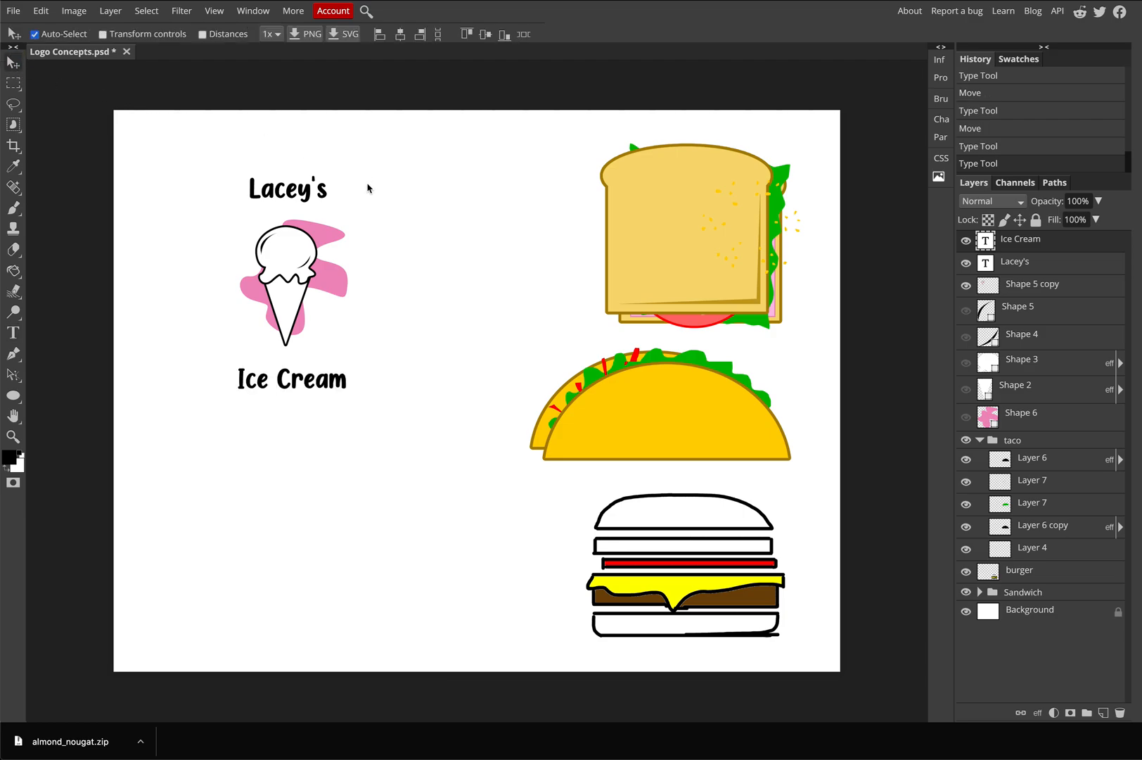
Step: Enlarge the "Lacey's" text to 250 px and position it just above the cone
left_click_drag(298, 196, 298, 202)
left_click(12, 332)
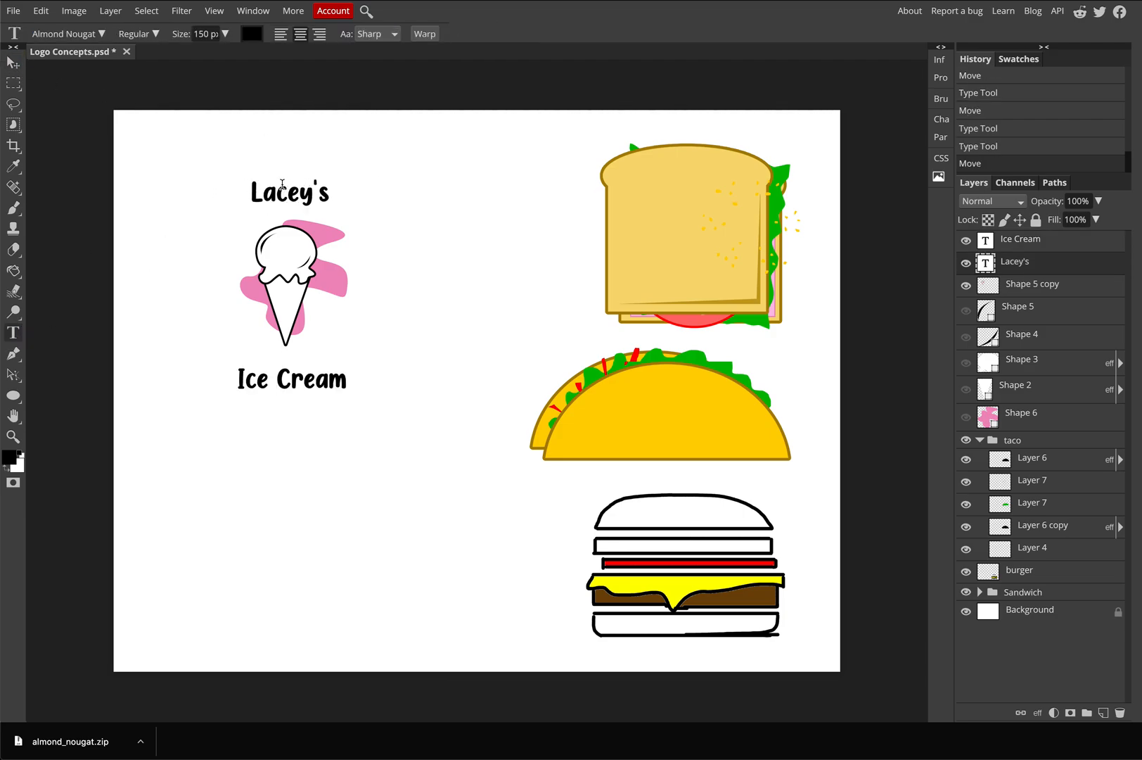
double_click(283, 184)
left_click(203, 33)
type("250")
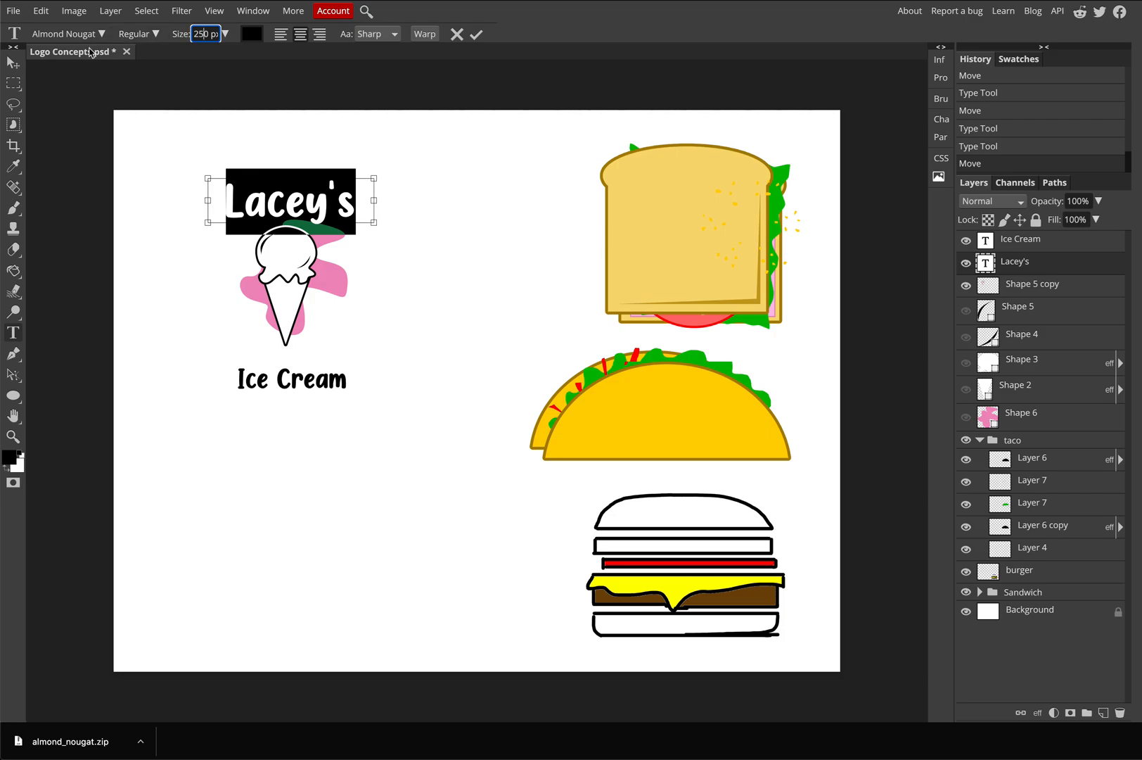
left_click(12, 62)
left_click_drag(296, 204, 294, 188)
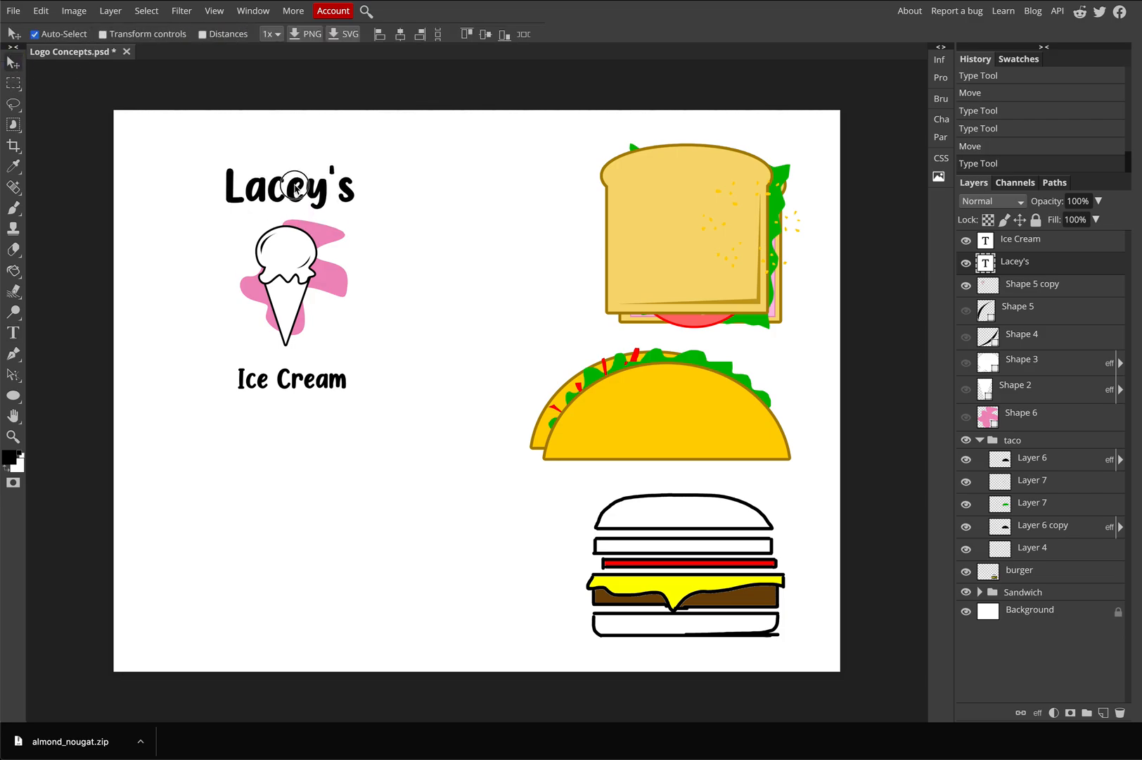
Step: Enlarge the "Ice Cream" text to 250 px, widen its text box to fit one line, and centre it below the cone
left_click(13, 332)
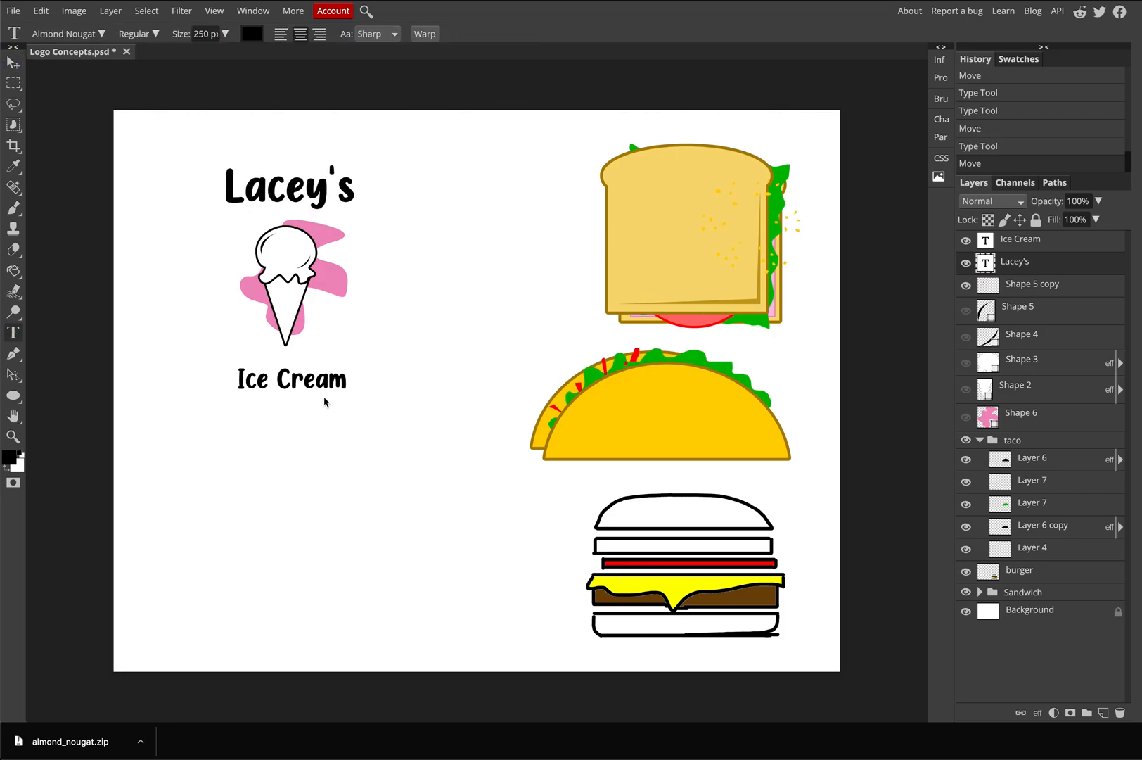
triple_click(308, 384)
left_click(206, 37)
type("2")
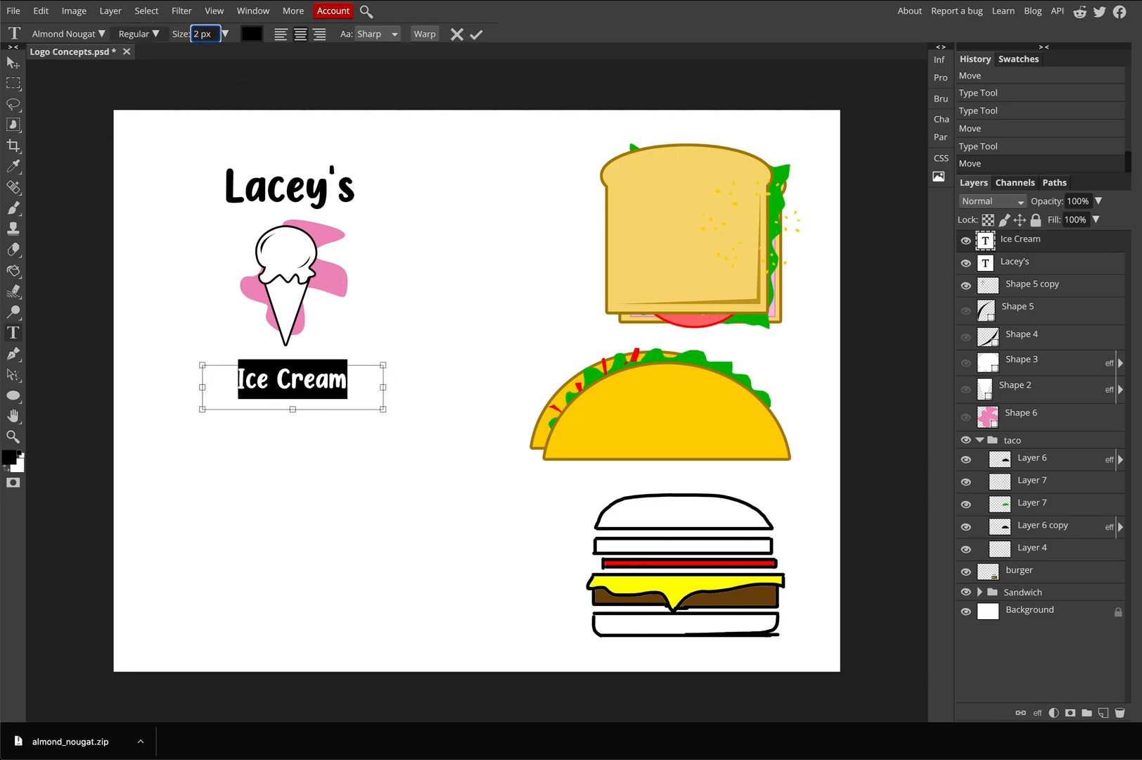
type("50")
key("Return")
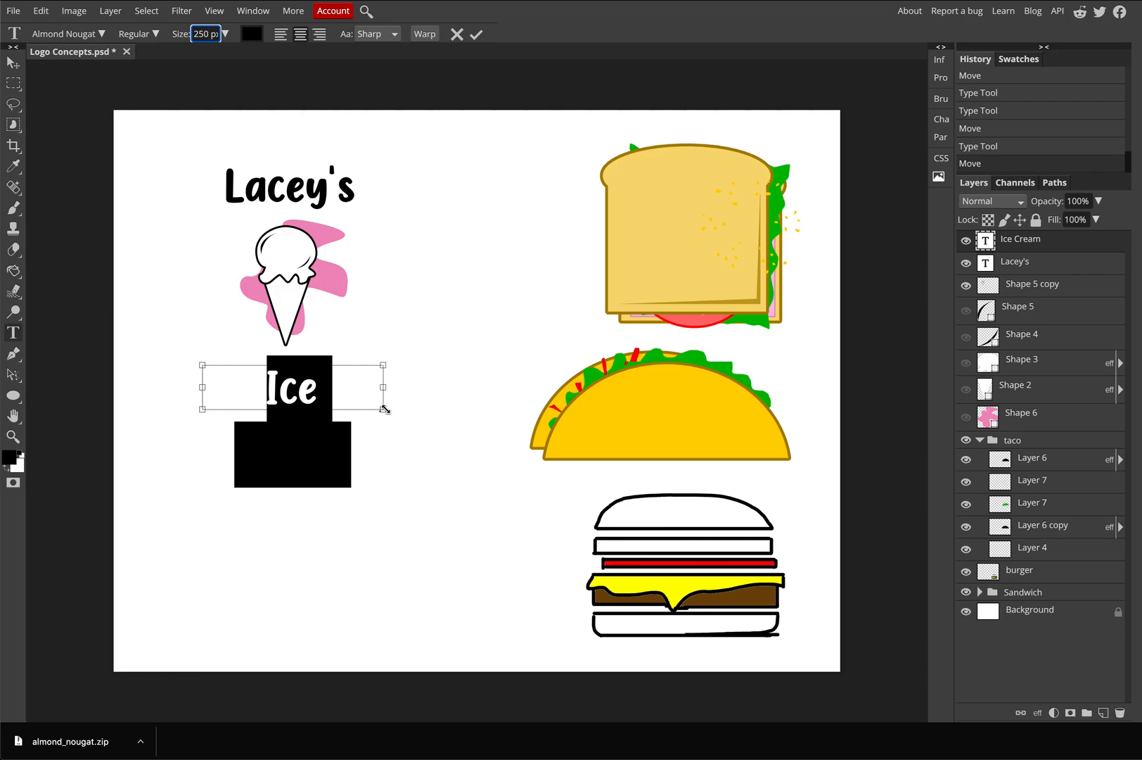
left_click_drag(385, 408, 430, 418)
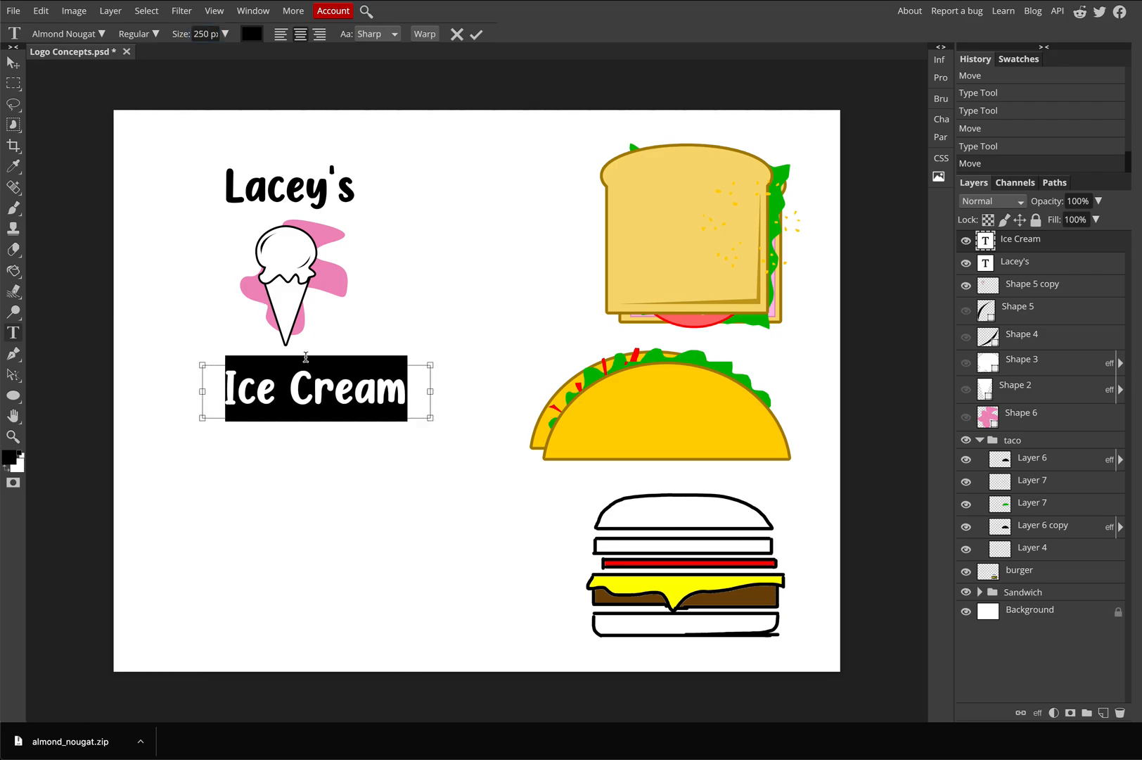
left_click(14, 62)
left_click_drag(342, 394, 318, 388)
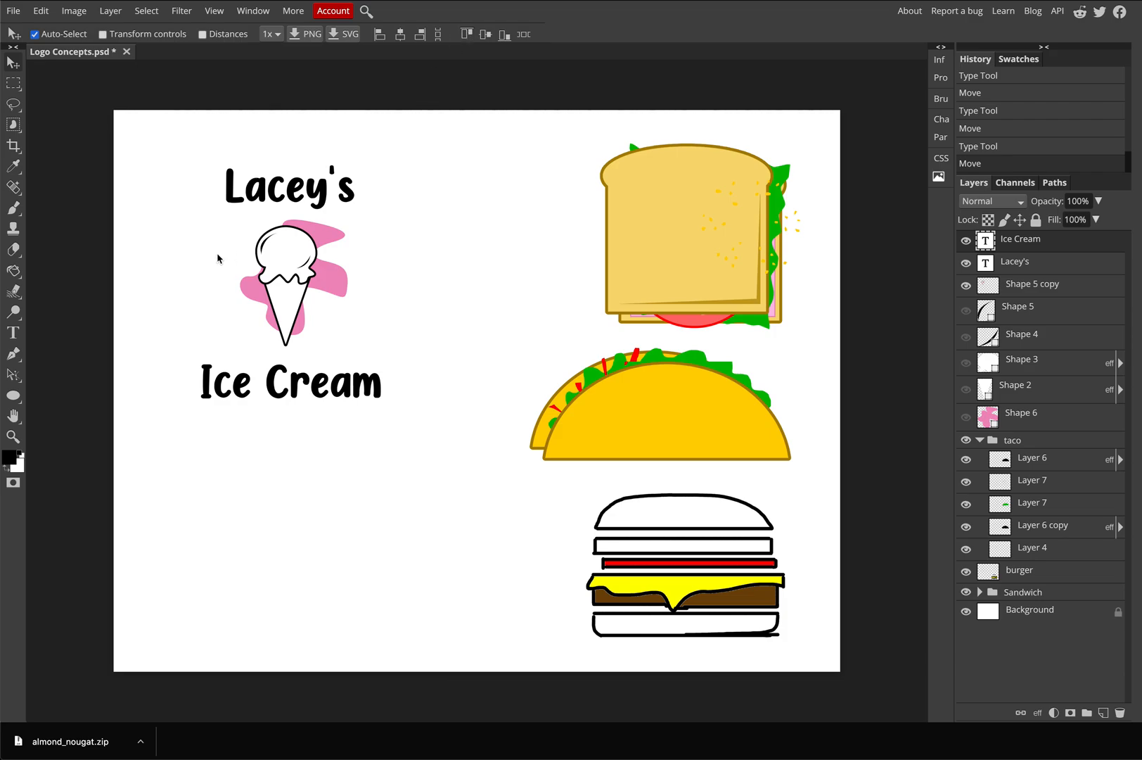
Step: Compare the Arc and Arch warp styles on the "Ice Cream" text and choose Arch
left_click(14, 332)
triple_click(254, 382)
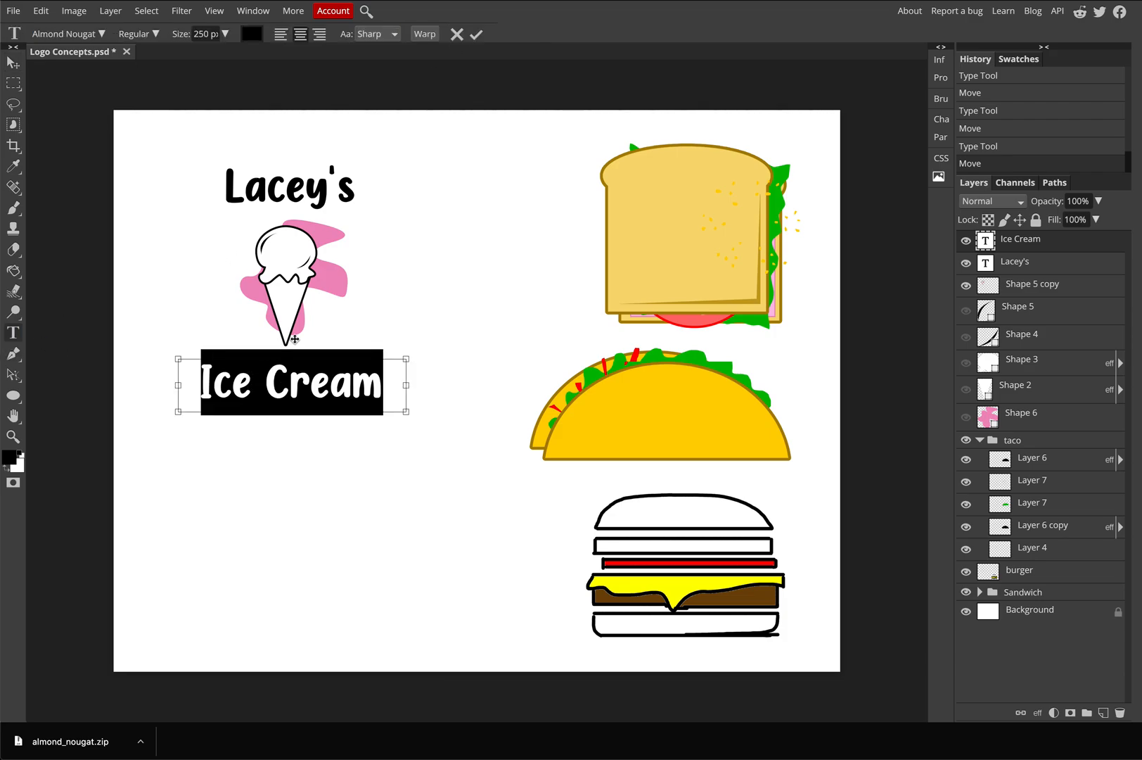
left_click(424, 34)
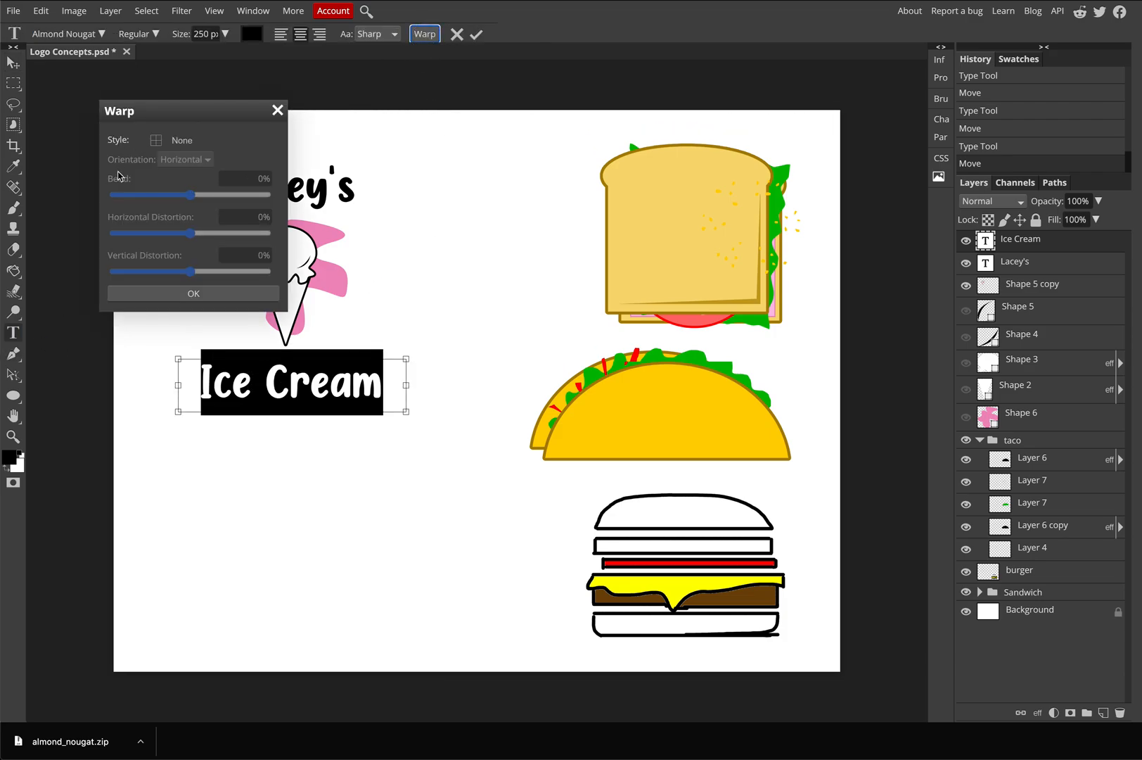
left_click(182, 140)
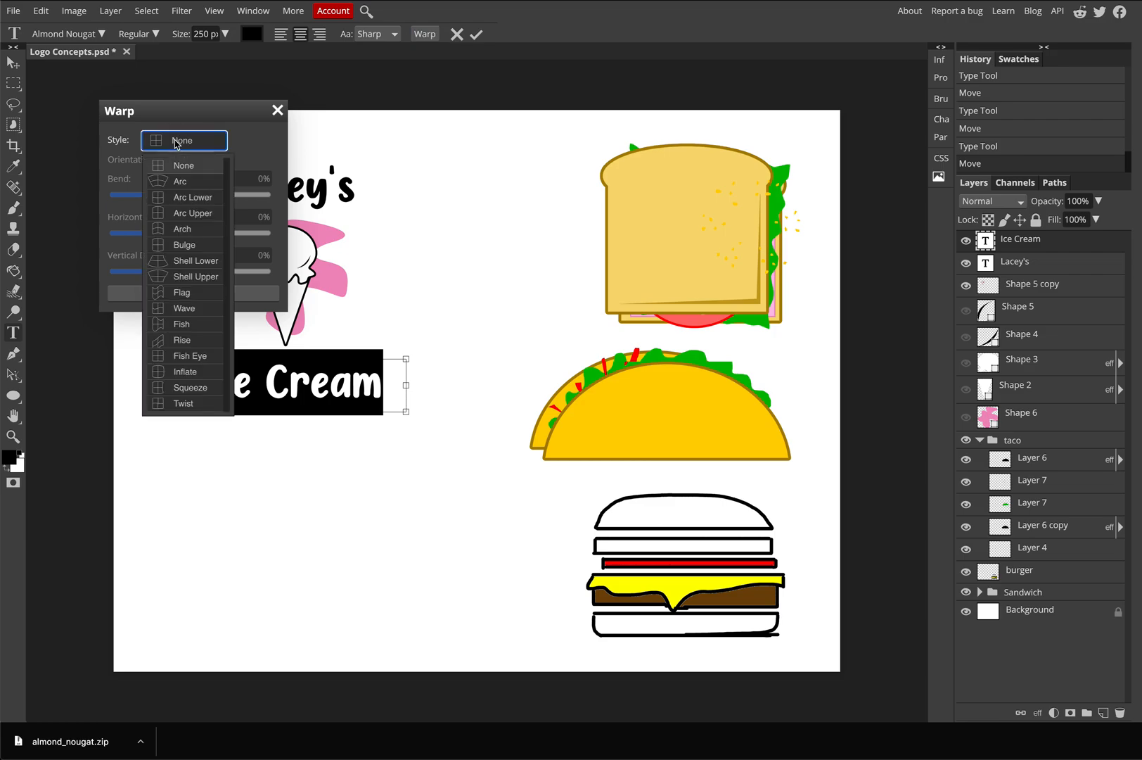
left_click(195, 190)
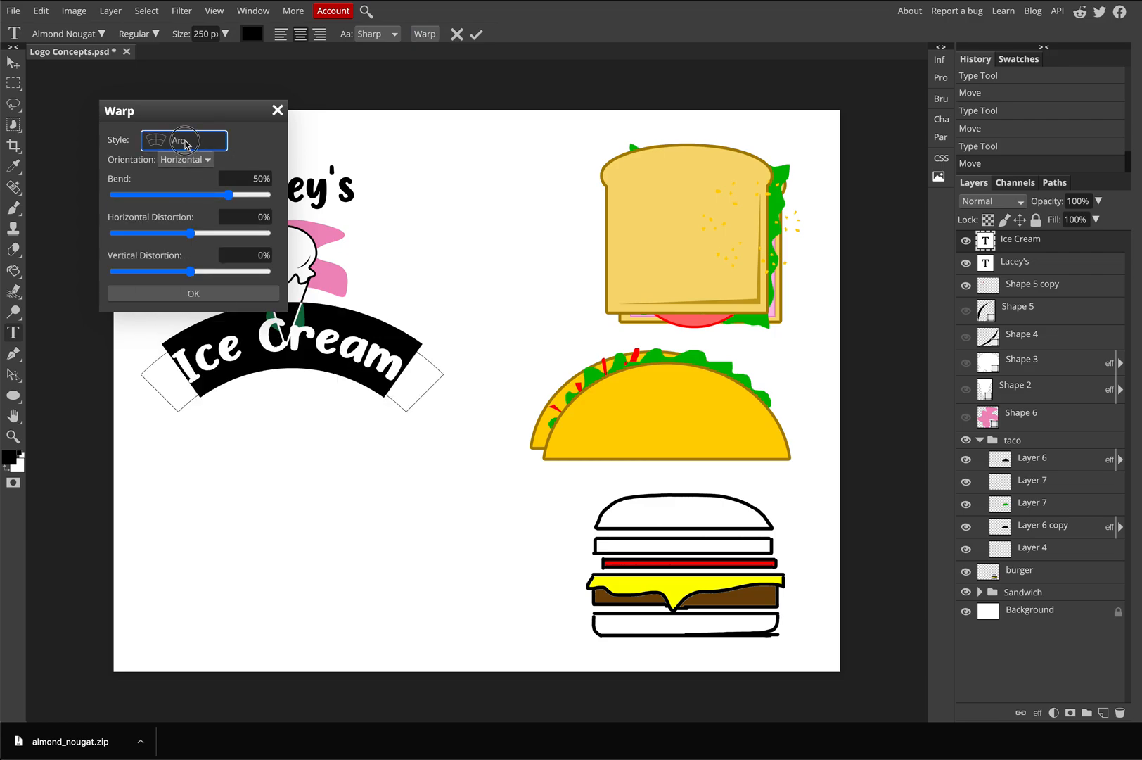
left_click(211, 146)
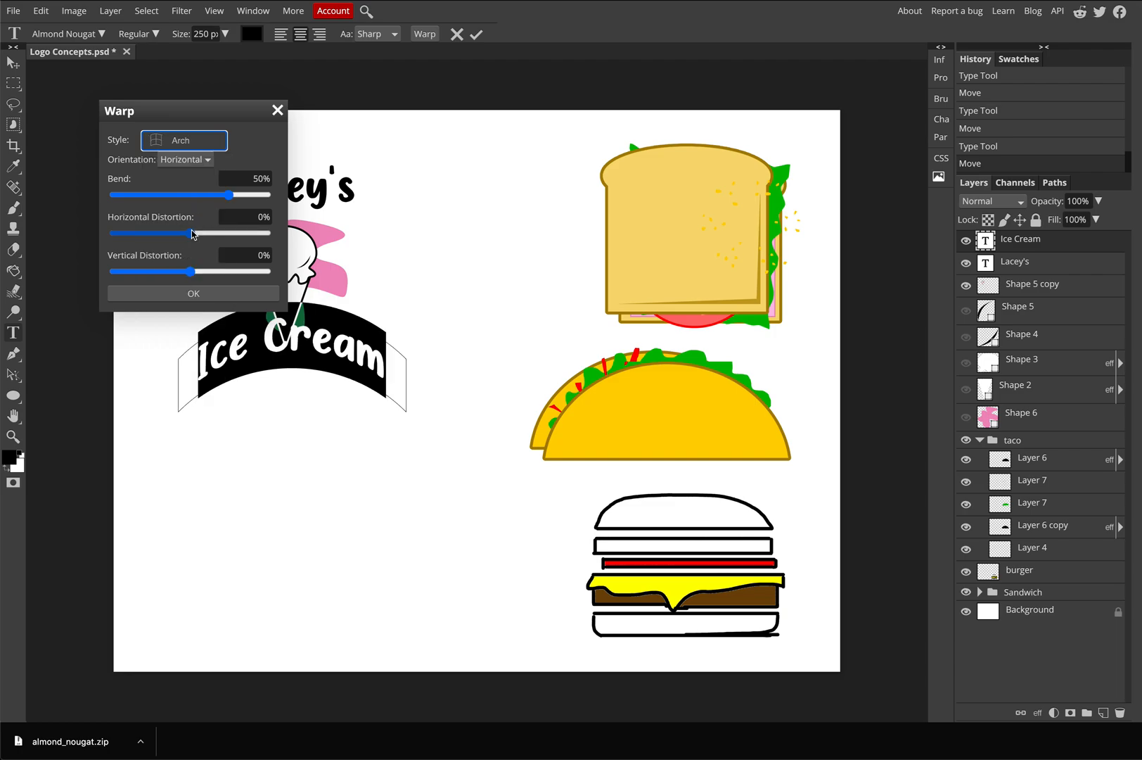
left_click(172, 141)
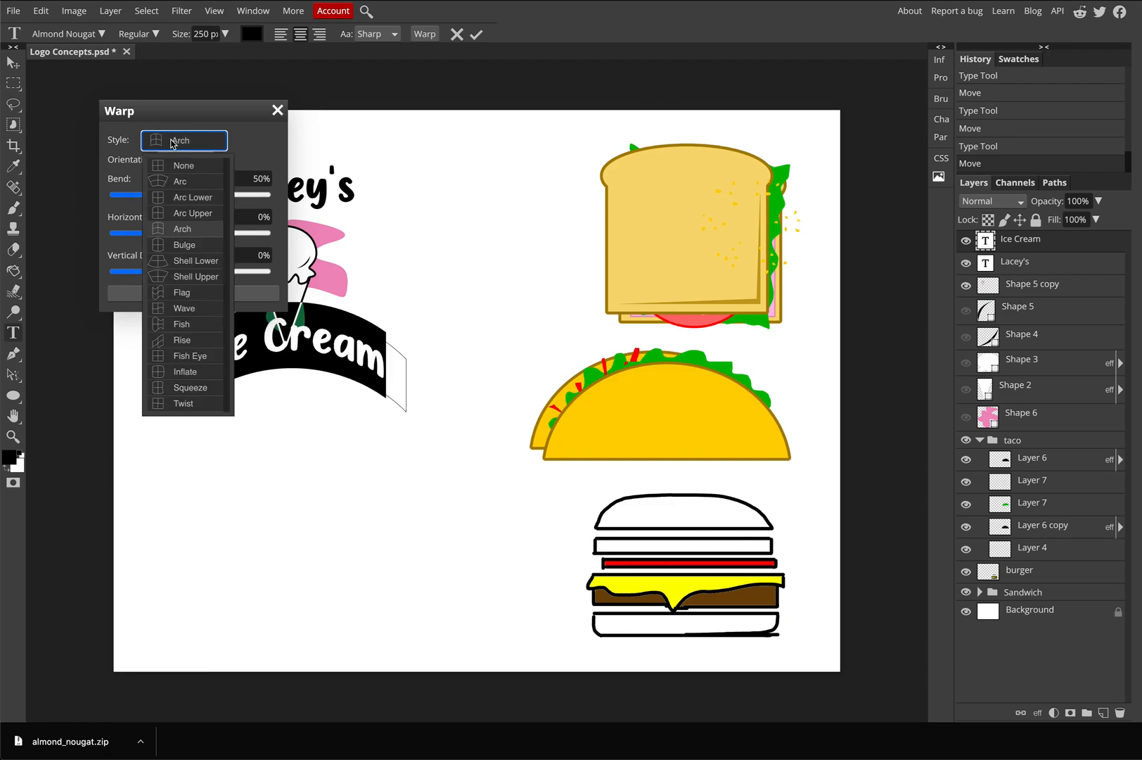
left_click(180, 182)
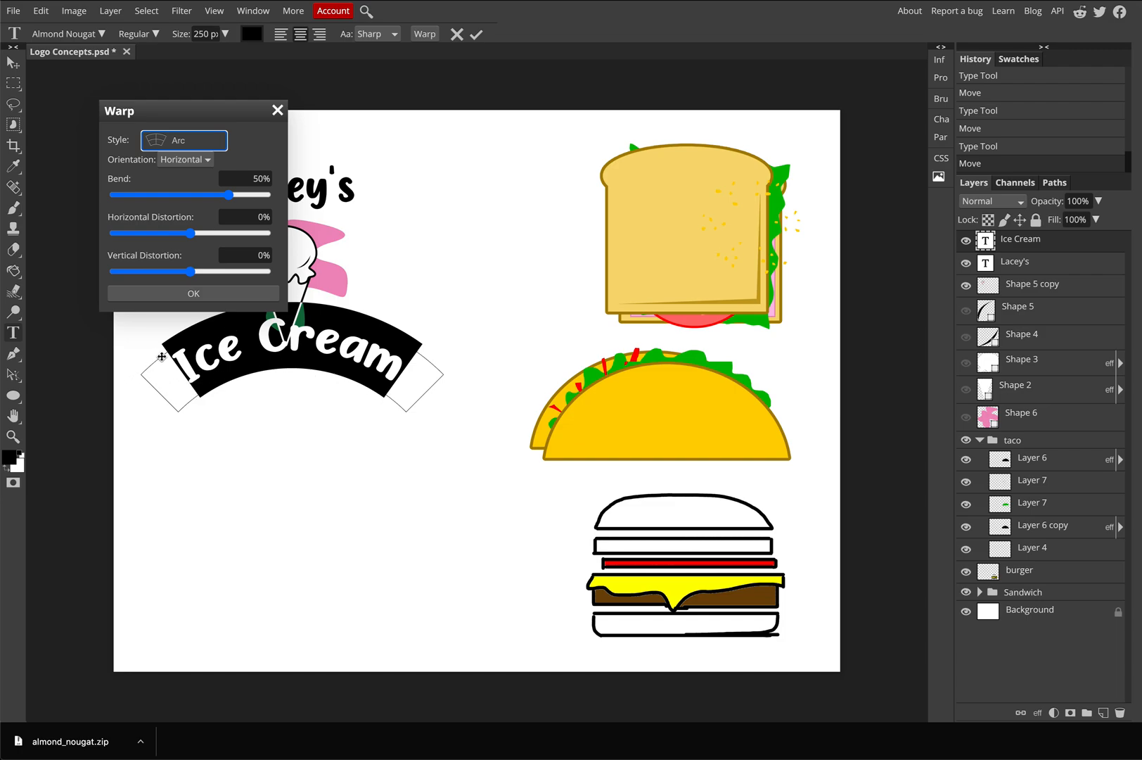
left_click(184, 140)
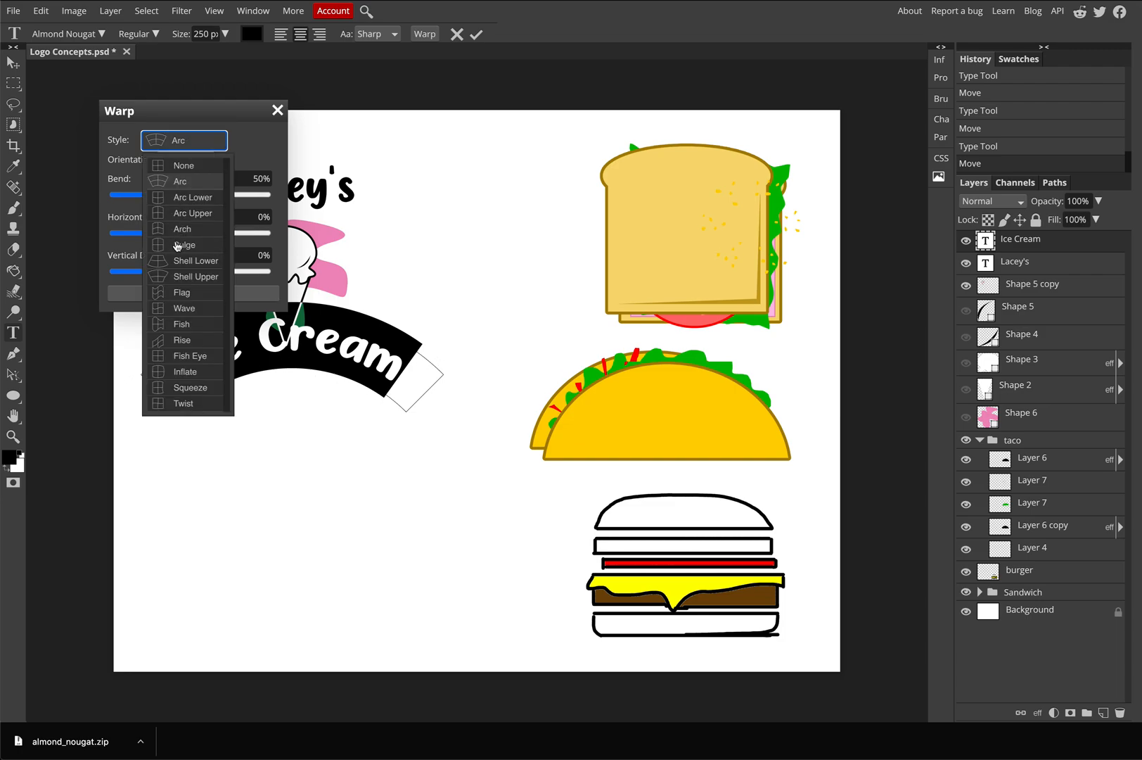
left_click(182, 232)
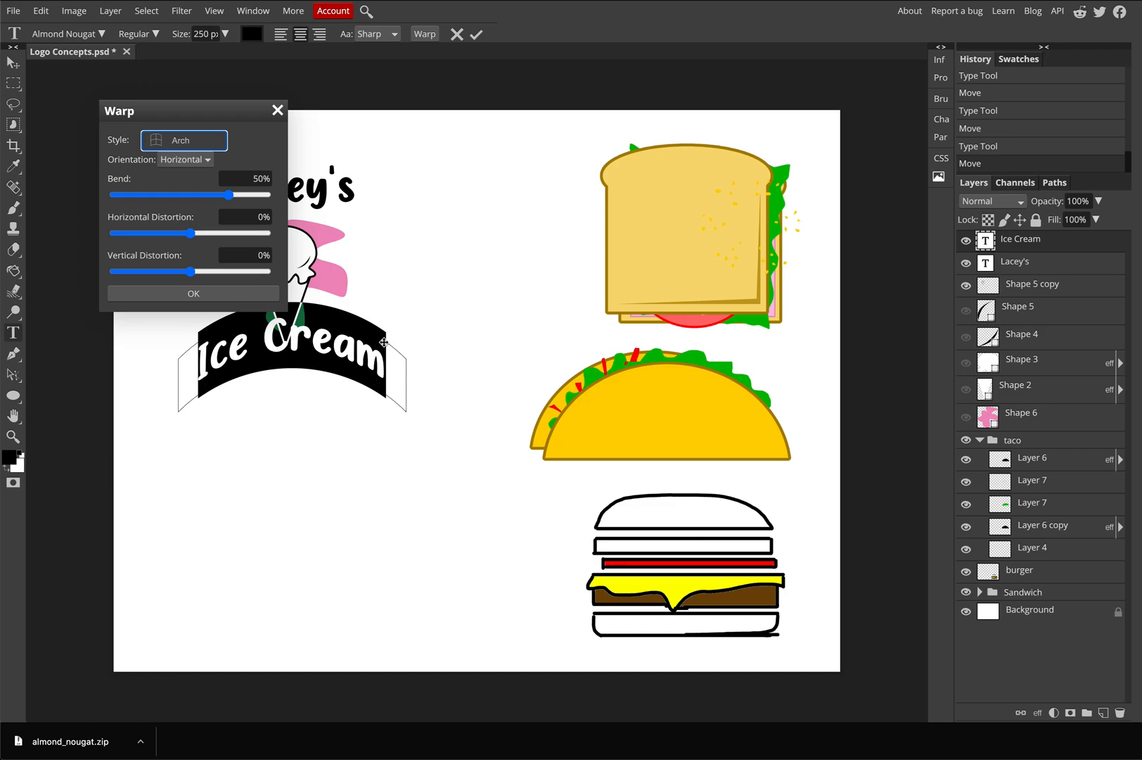
Step: Set the "Ice Cream" arch bend to -30% and move the text up close beneath the cone
left_click_drag(228, 197, 168, 197)
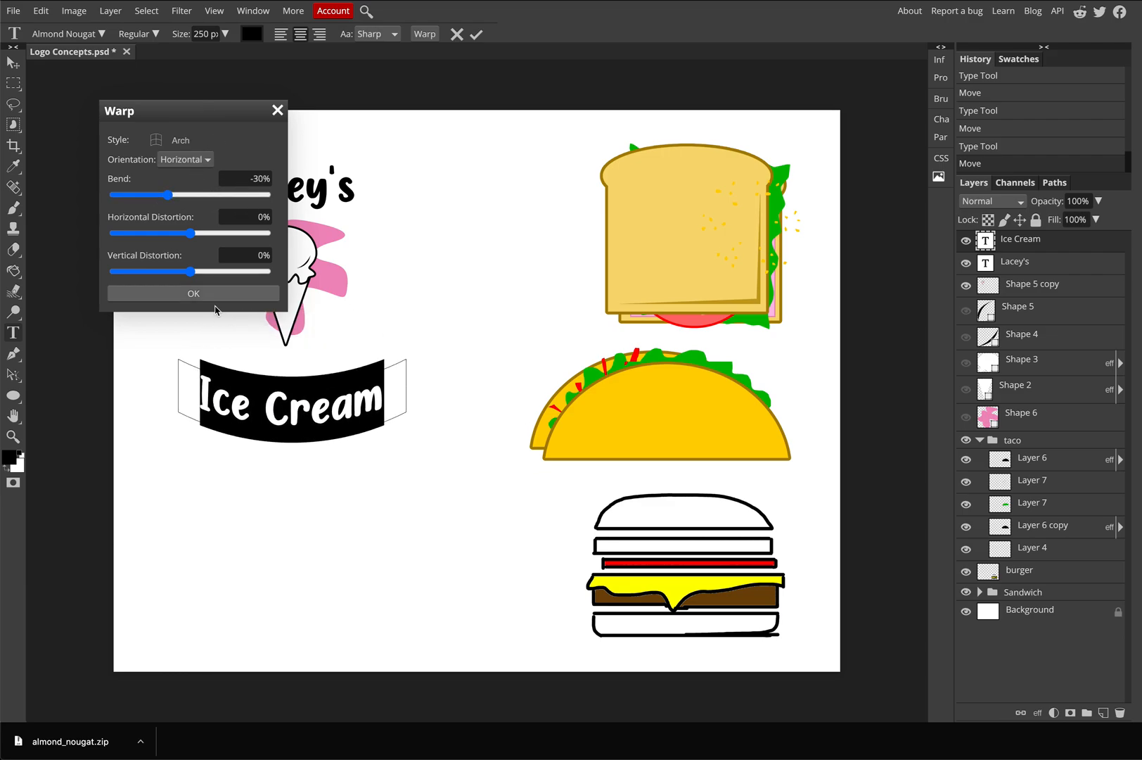
left_click(196, 294)
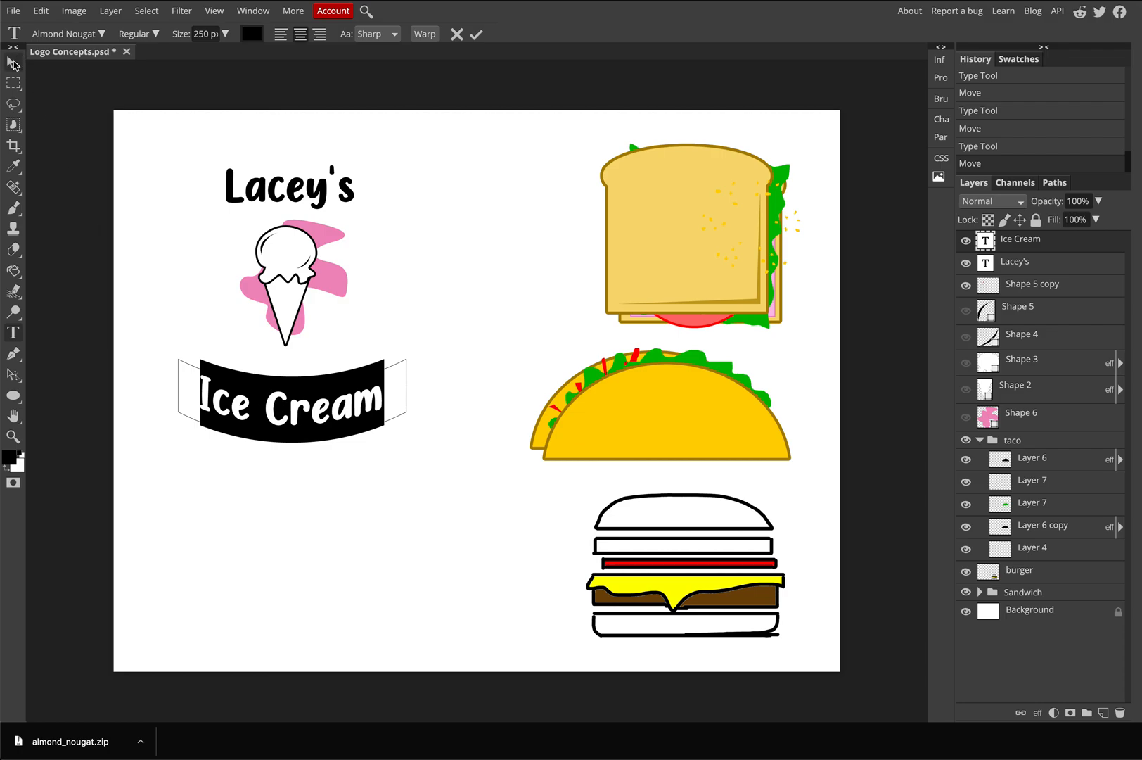
left_click(14, 63)
left_click_drag(273, 412, 272, 374)
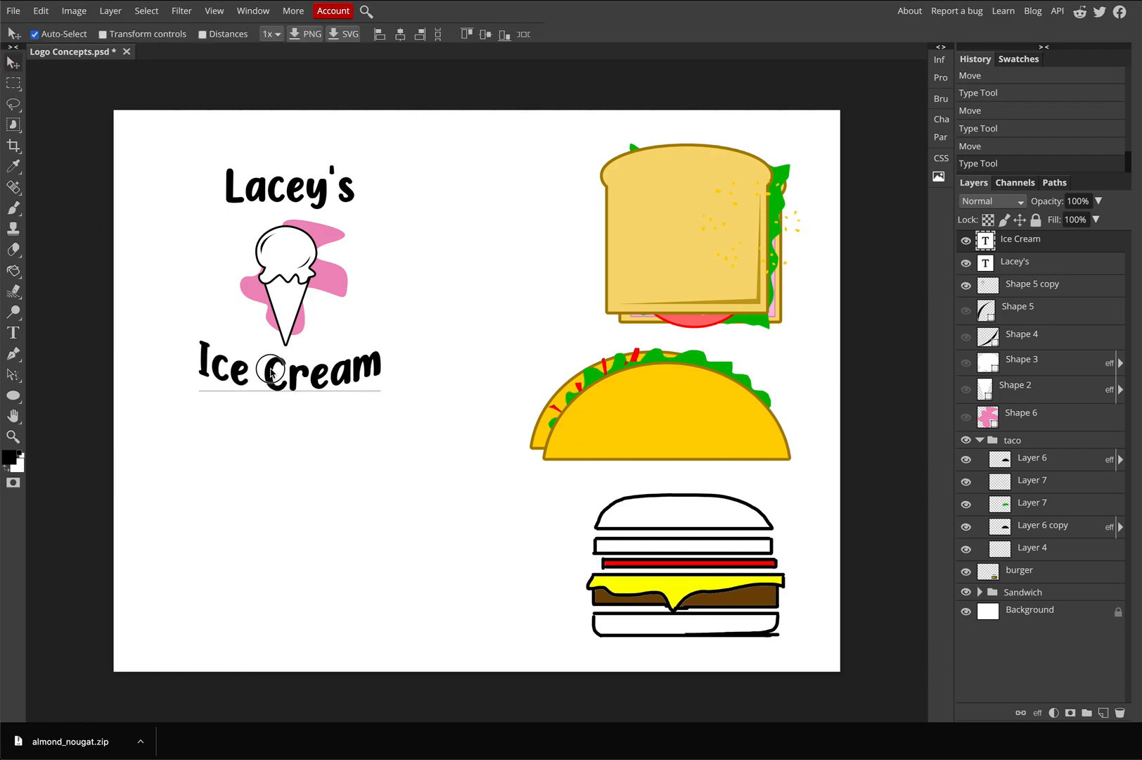
Step: Warp the "Lacey's" text with the Arch style at a 26% bend and move it down close to the cone
left_click(266, 190)
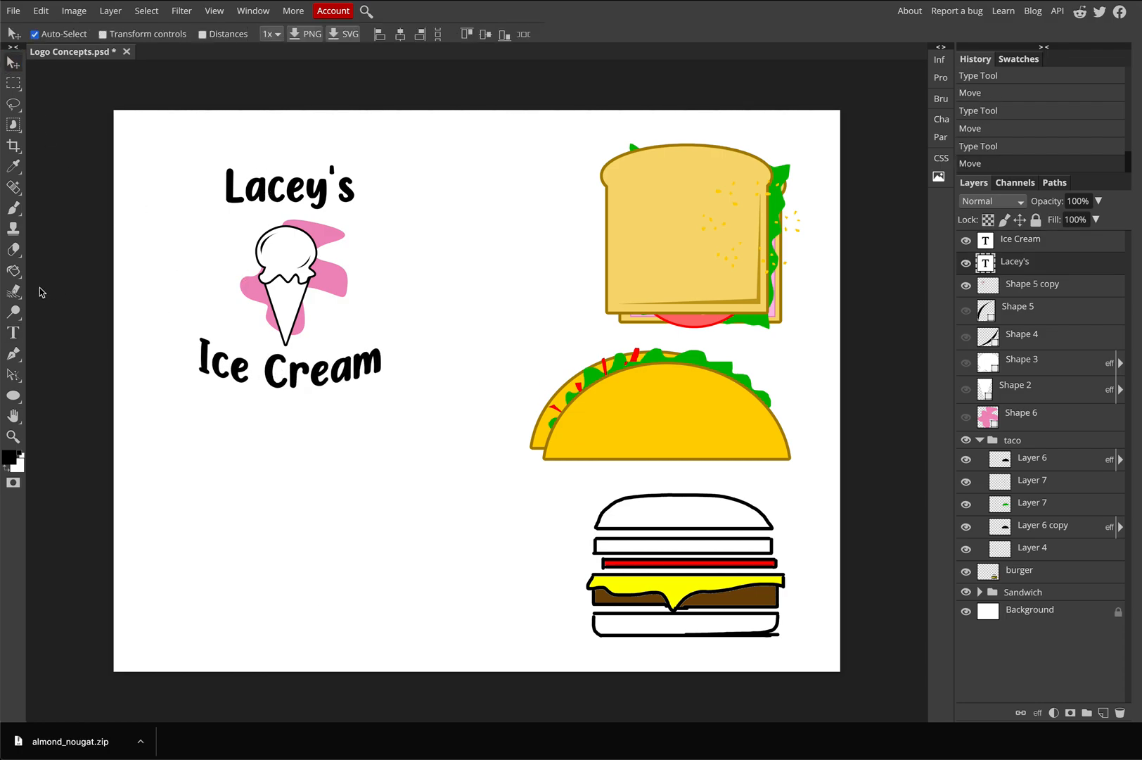
left_click(20, 331)
left_click(260, 185)
double_click(260, 184)
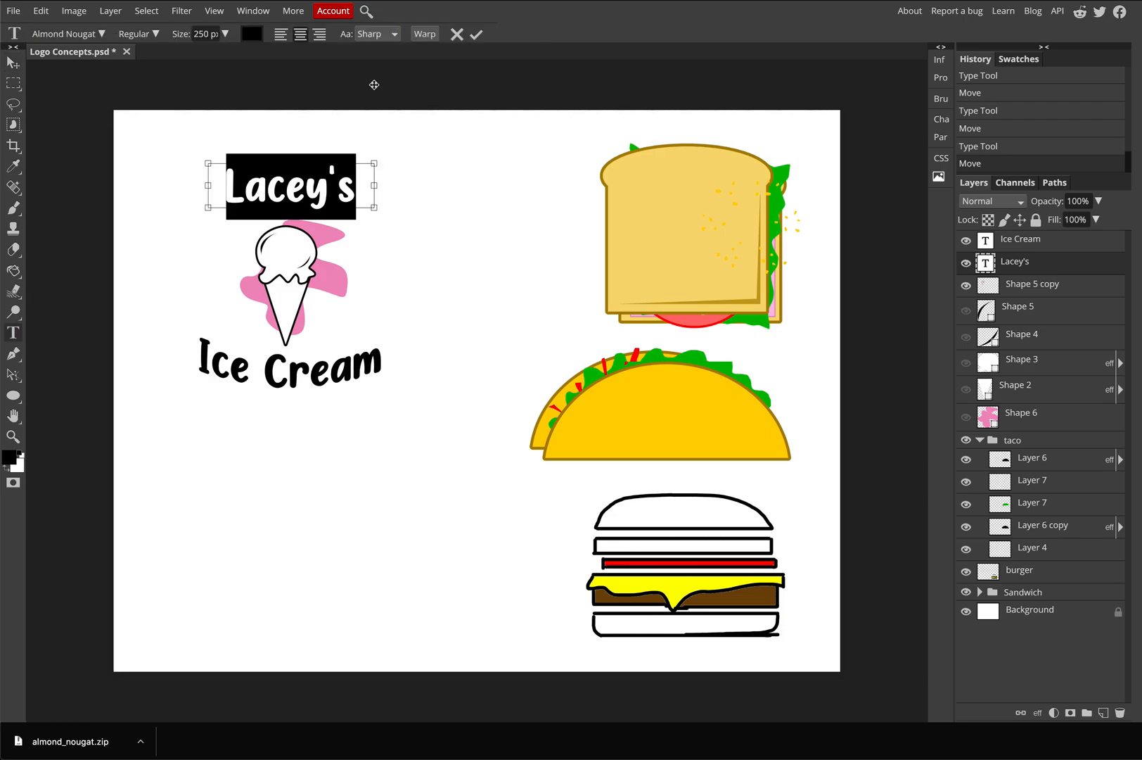
left_click(423, 33)
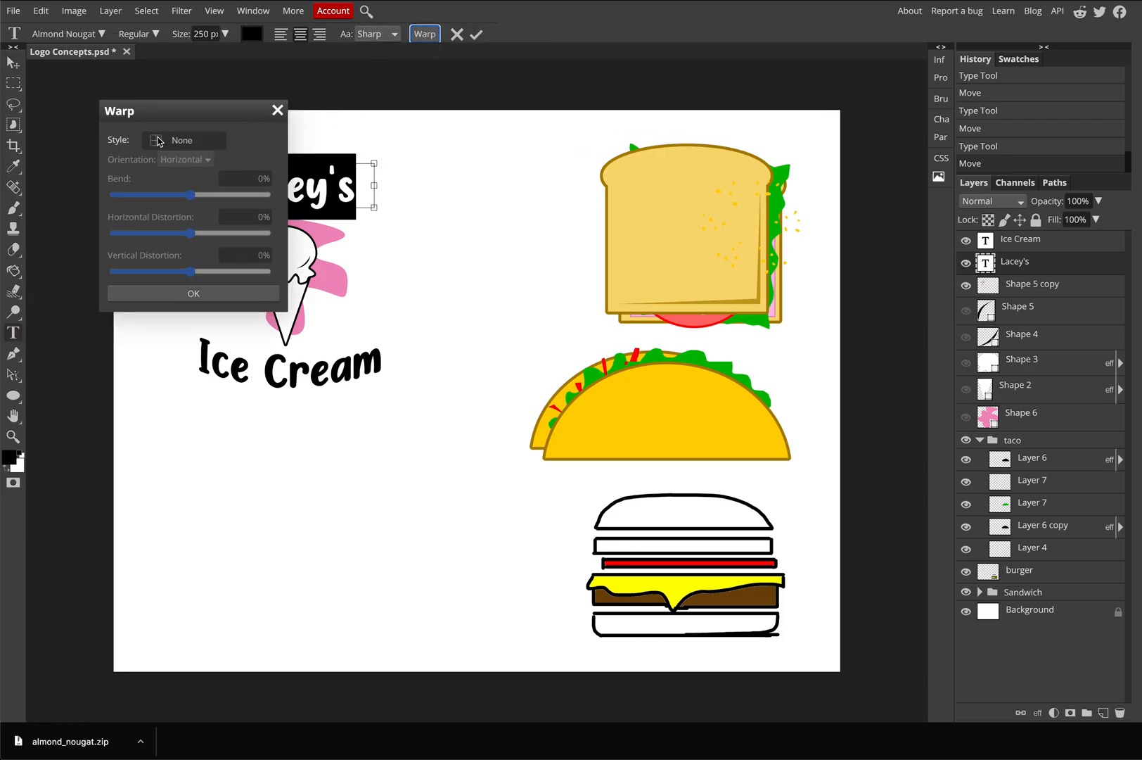
left_click(184, 140)
left_click(182, 229)
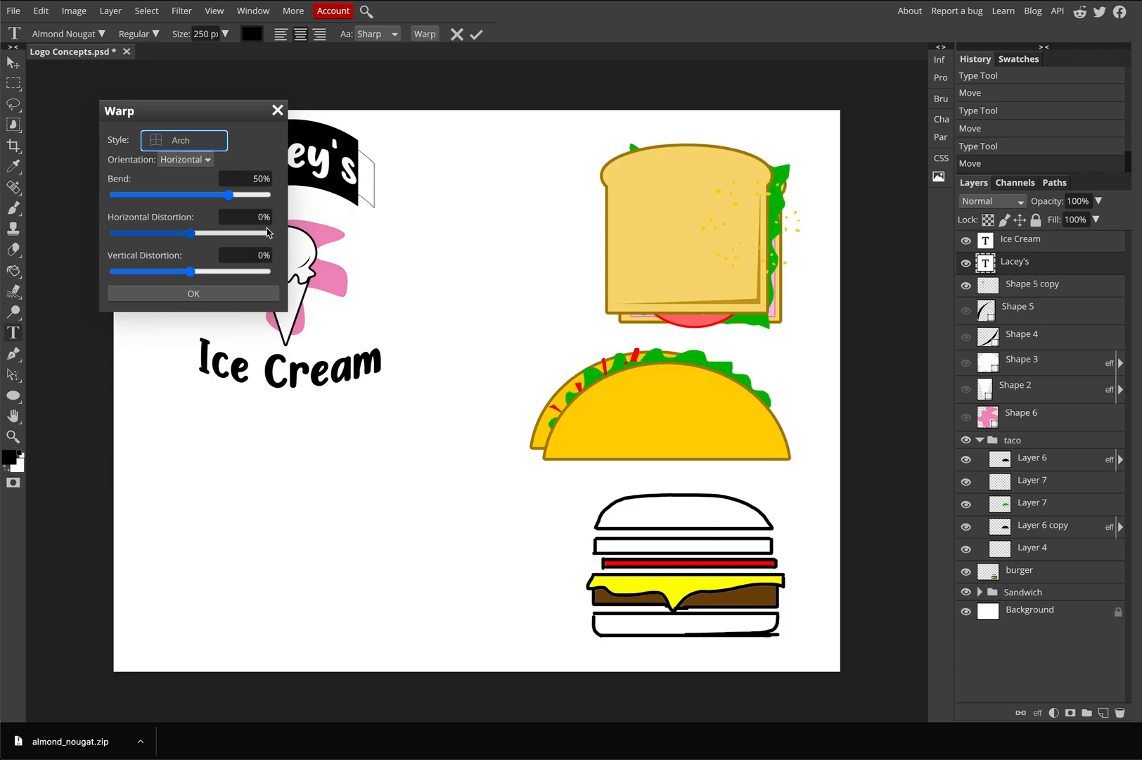
left_click_drag(229, 195, 210, 197)
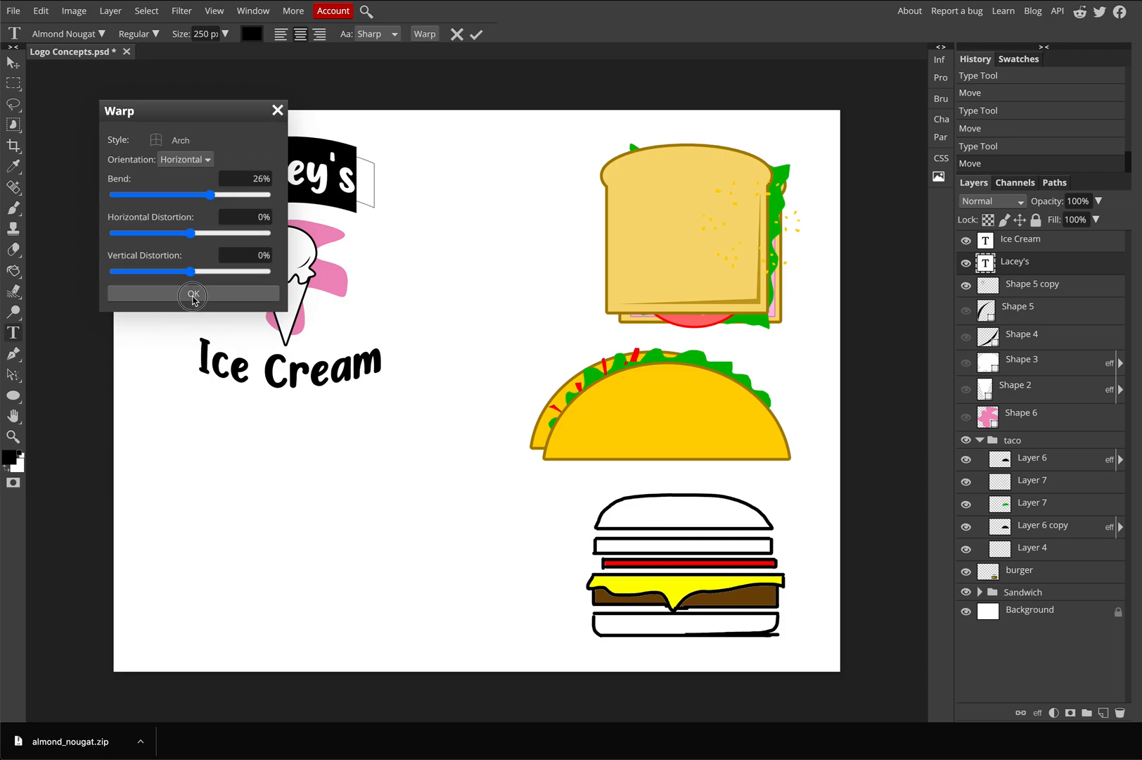
left_click(192, 293)
left_click(13, 62)
left_click_drag(280, 178, 284, 198)
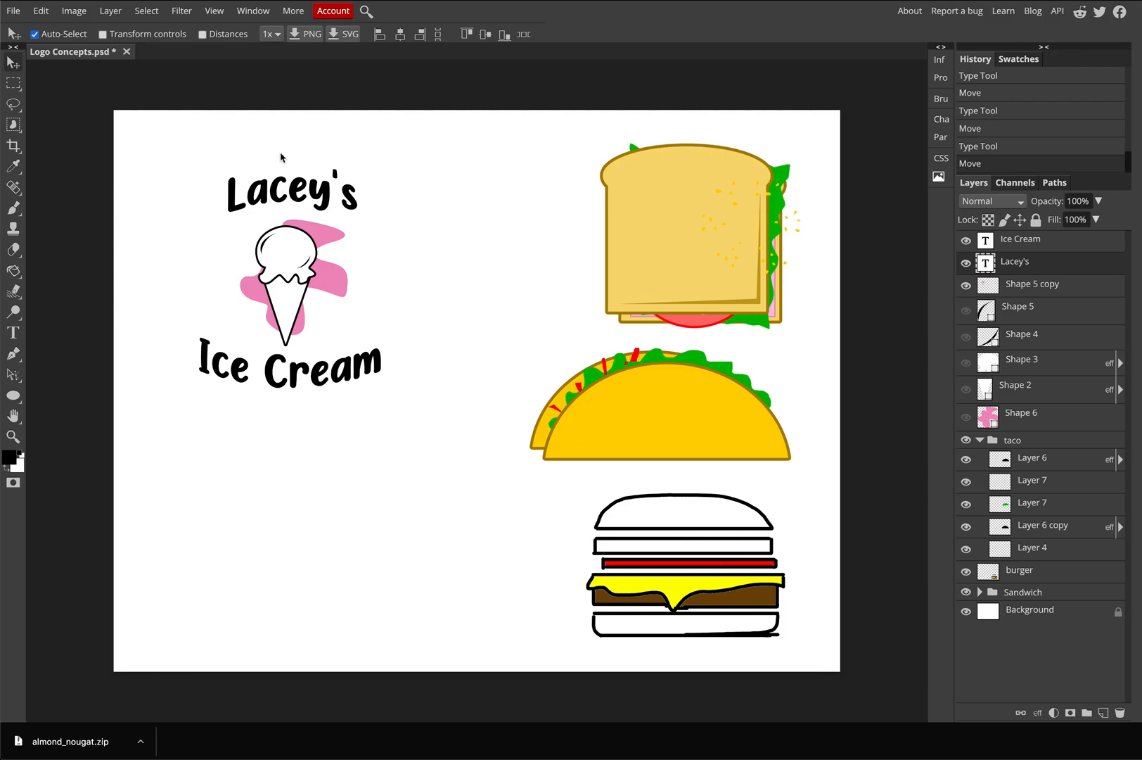
Step: Select the two text lines together with the cone artwork and shift the whole ice cream logo slightly down and to the right
left_click_drag(166, 147, 354, 385)
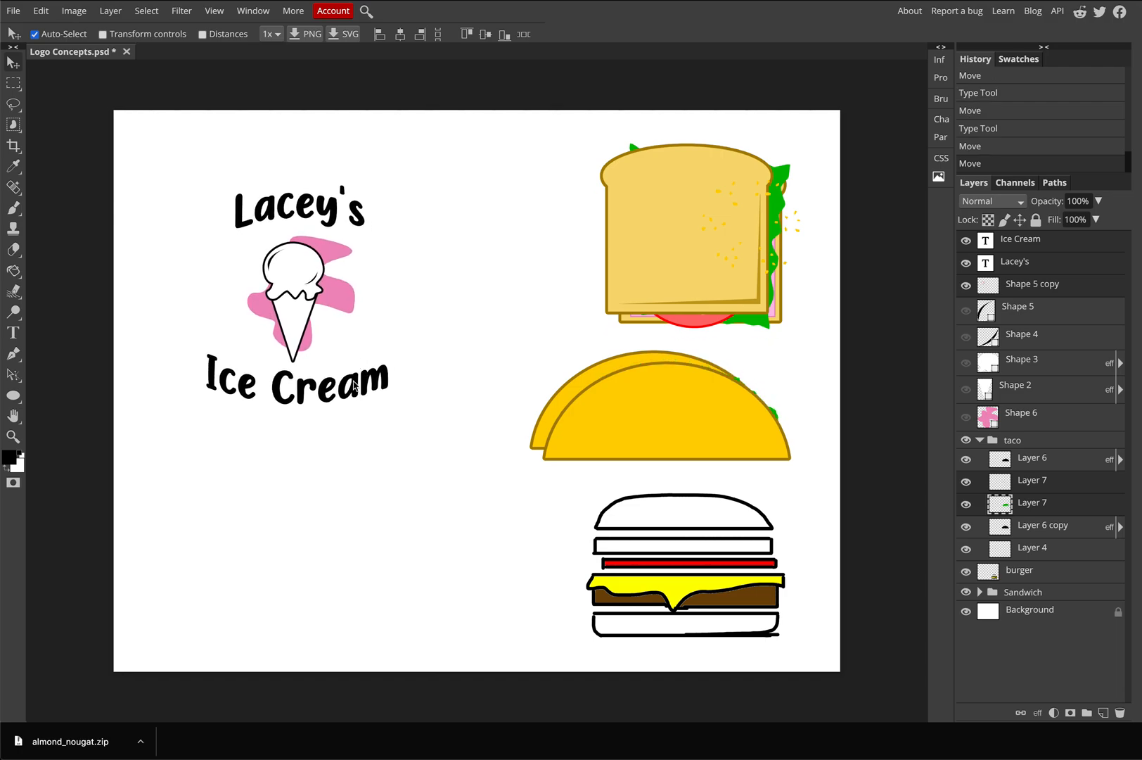